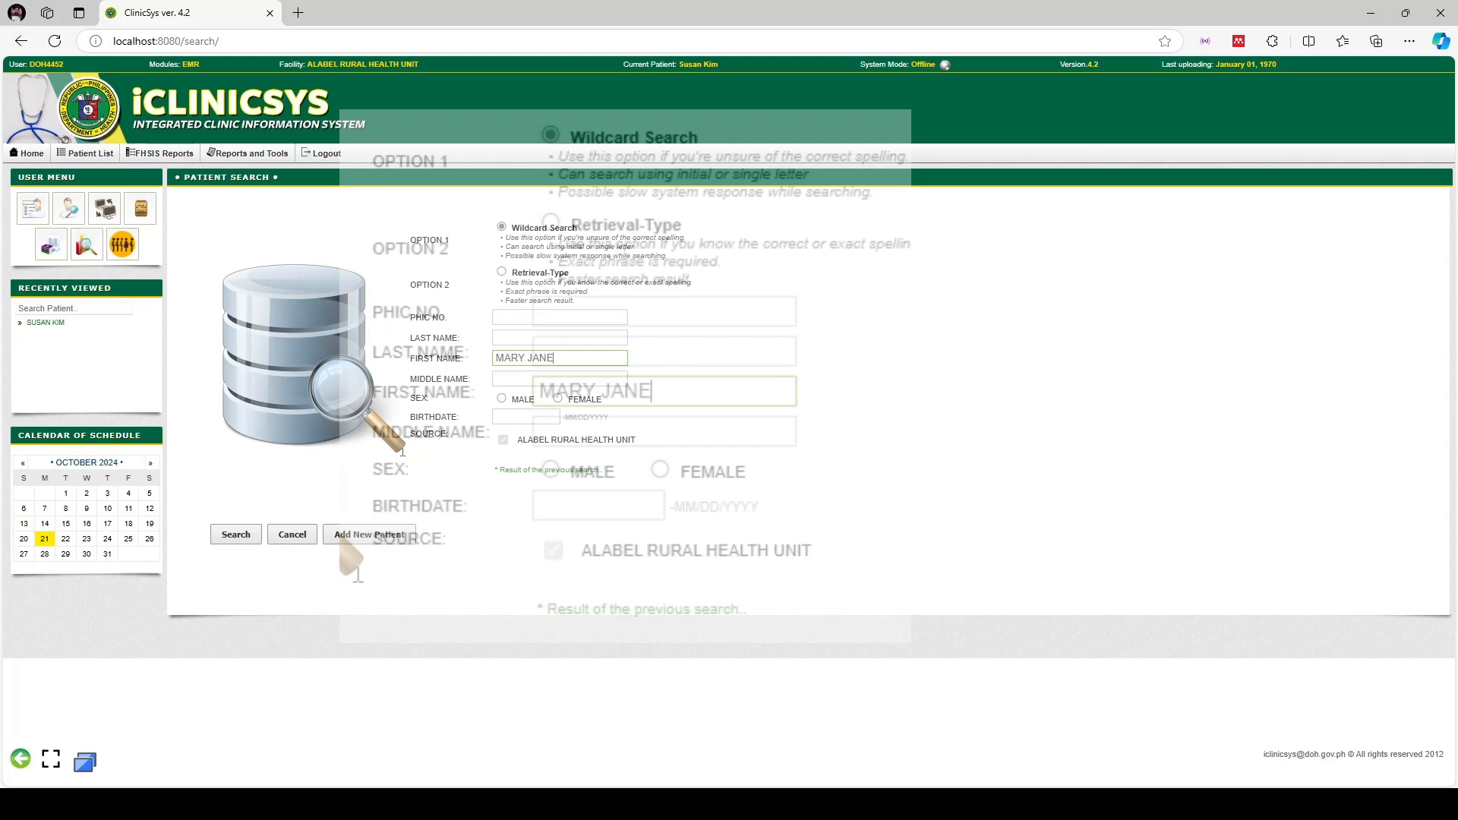
Run the patient search by first name and confirm it returns Found: (0)
left_click(234, 536)
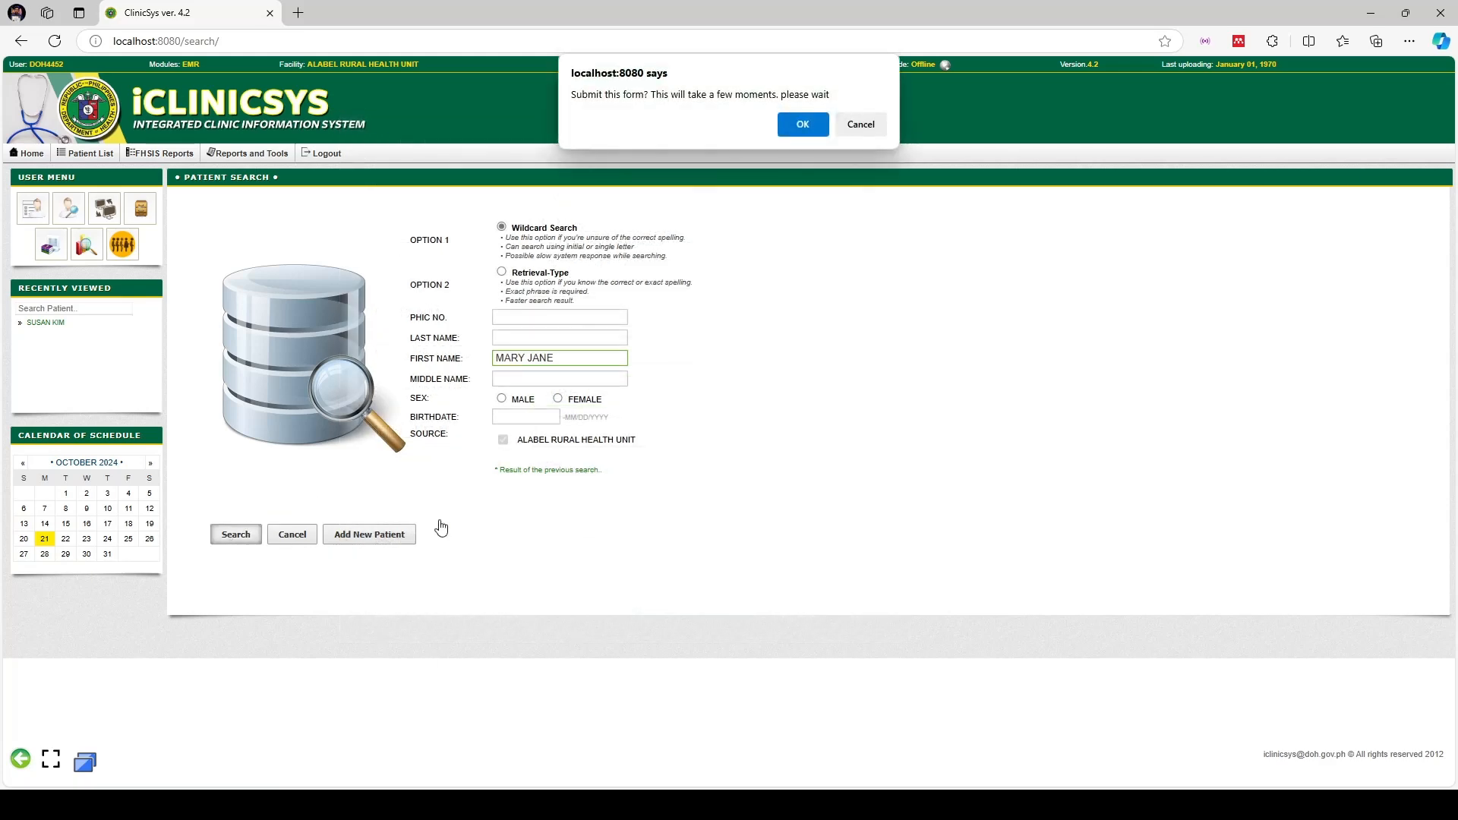
left_click(795, 135)
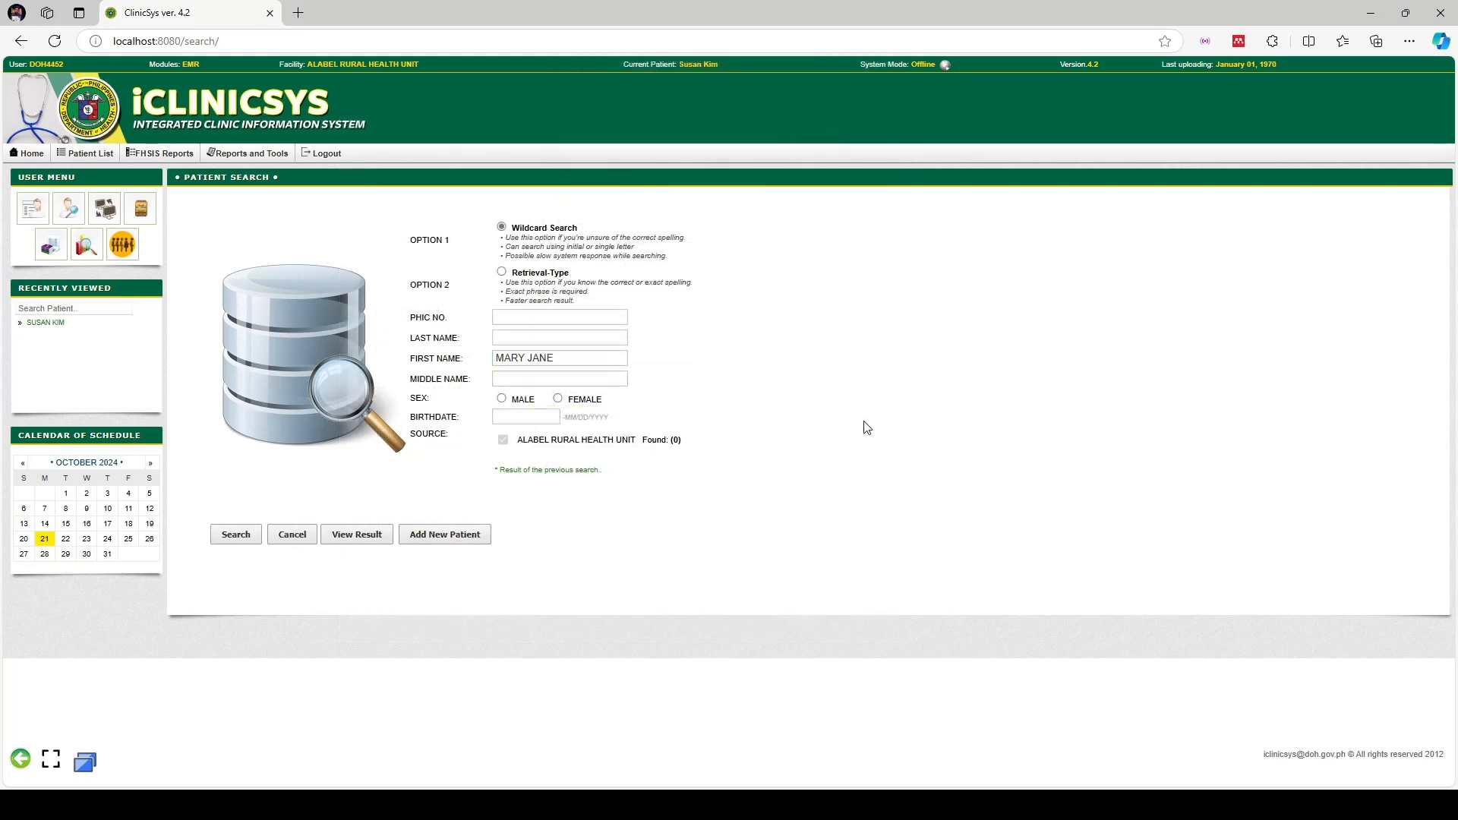
left_click_drag(681, 443, 642, 442)
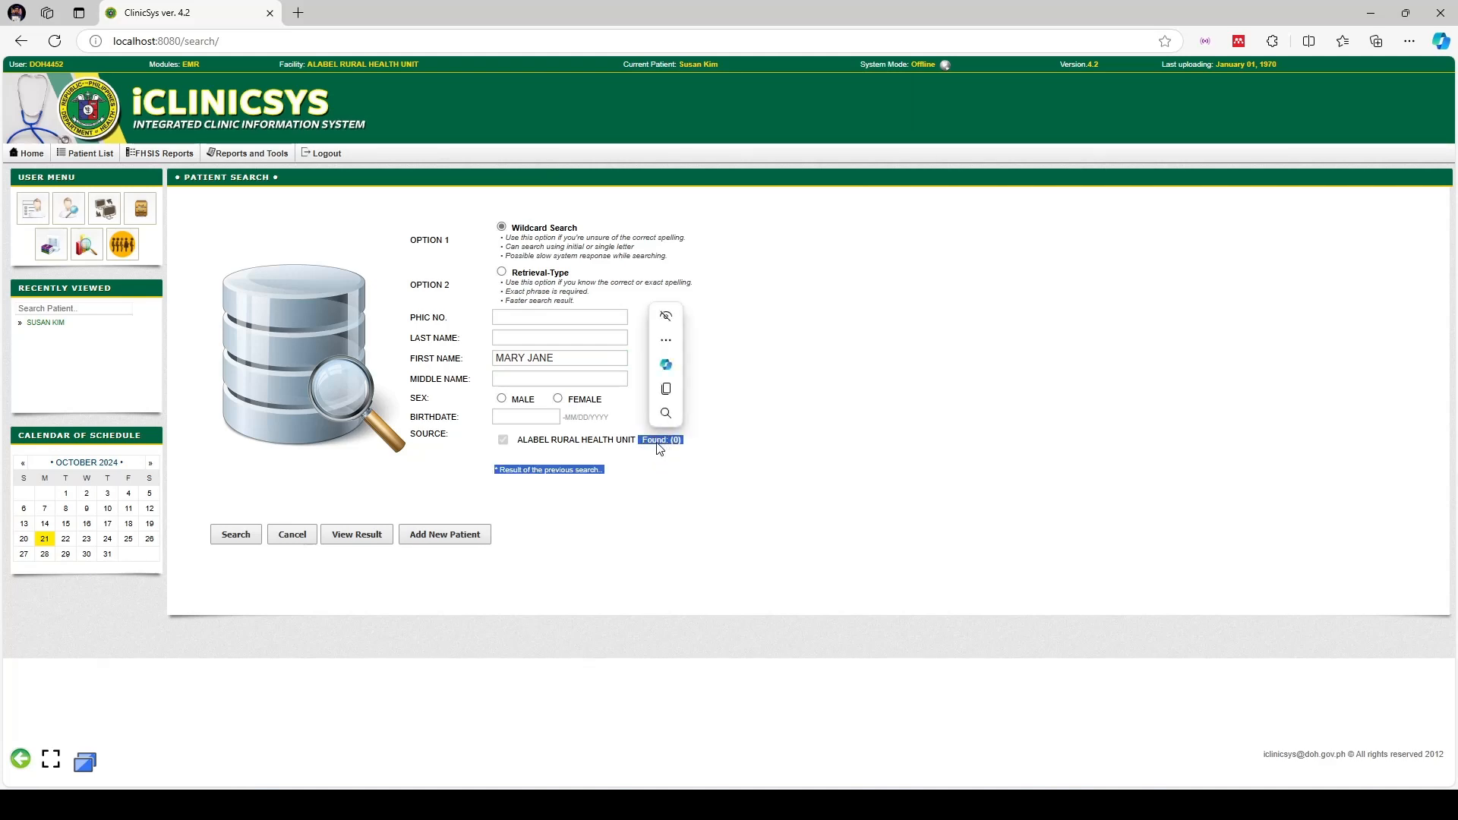
left_click(637, 454)
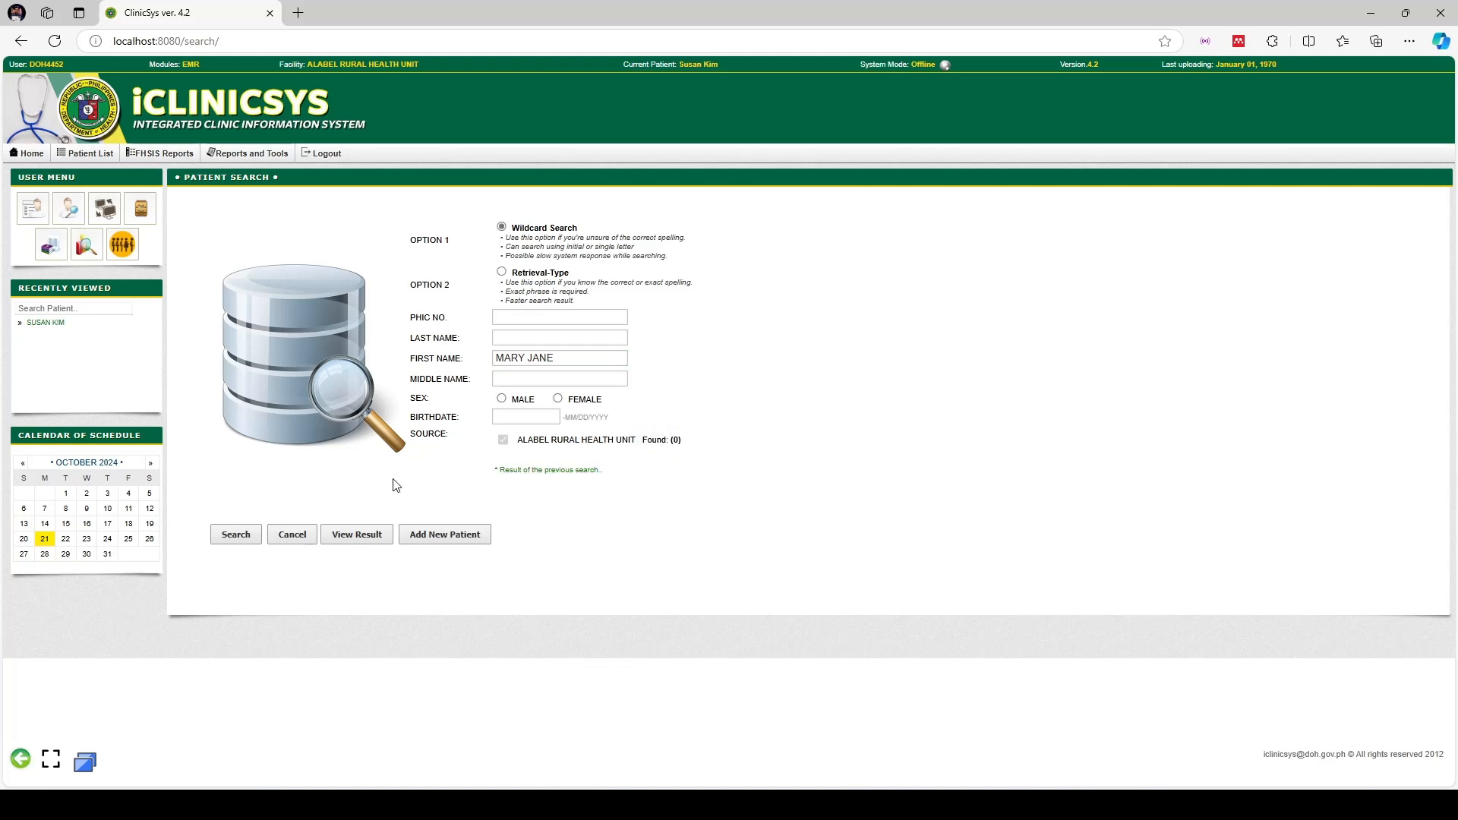
Add a new patient and save an iVCam webcam snapshot as her photo
left_click(459, 536)
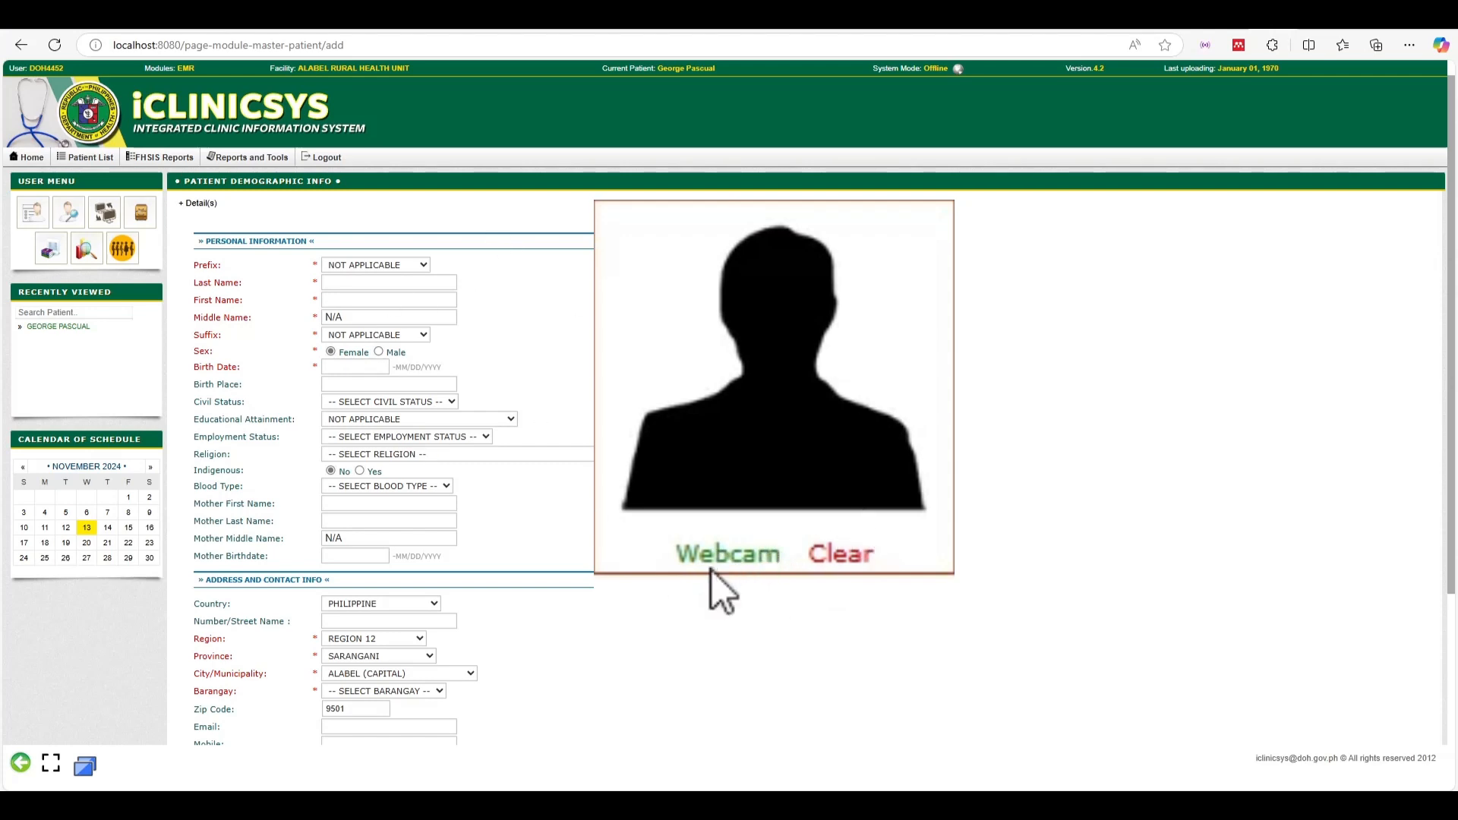
left_click(649, 342)
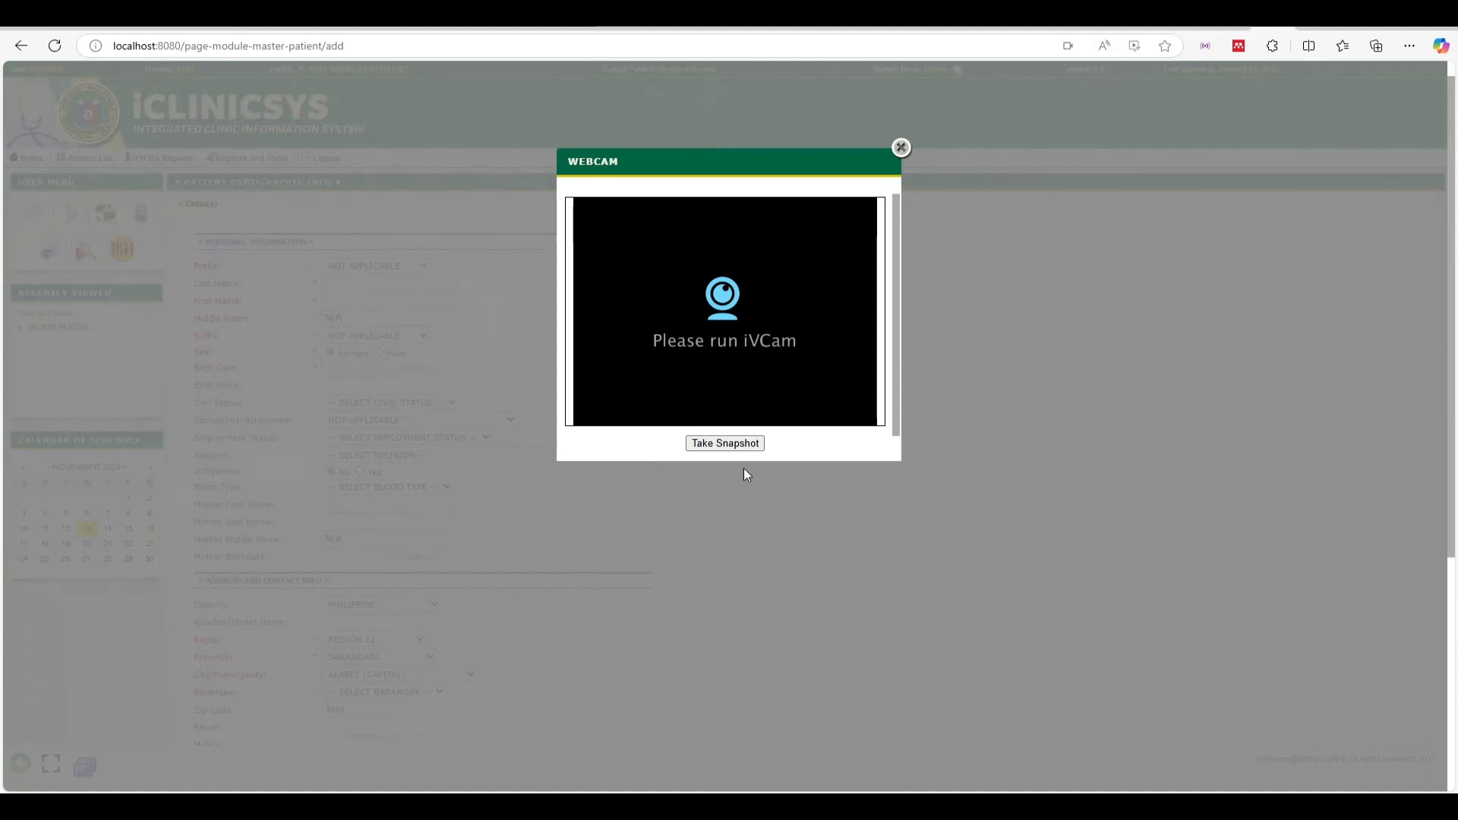
scroll(752, 318, "down", 1)
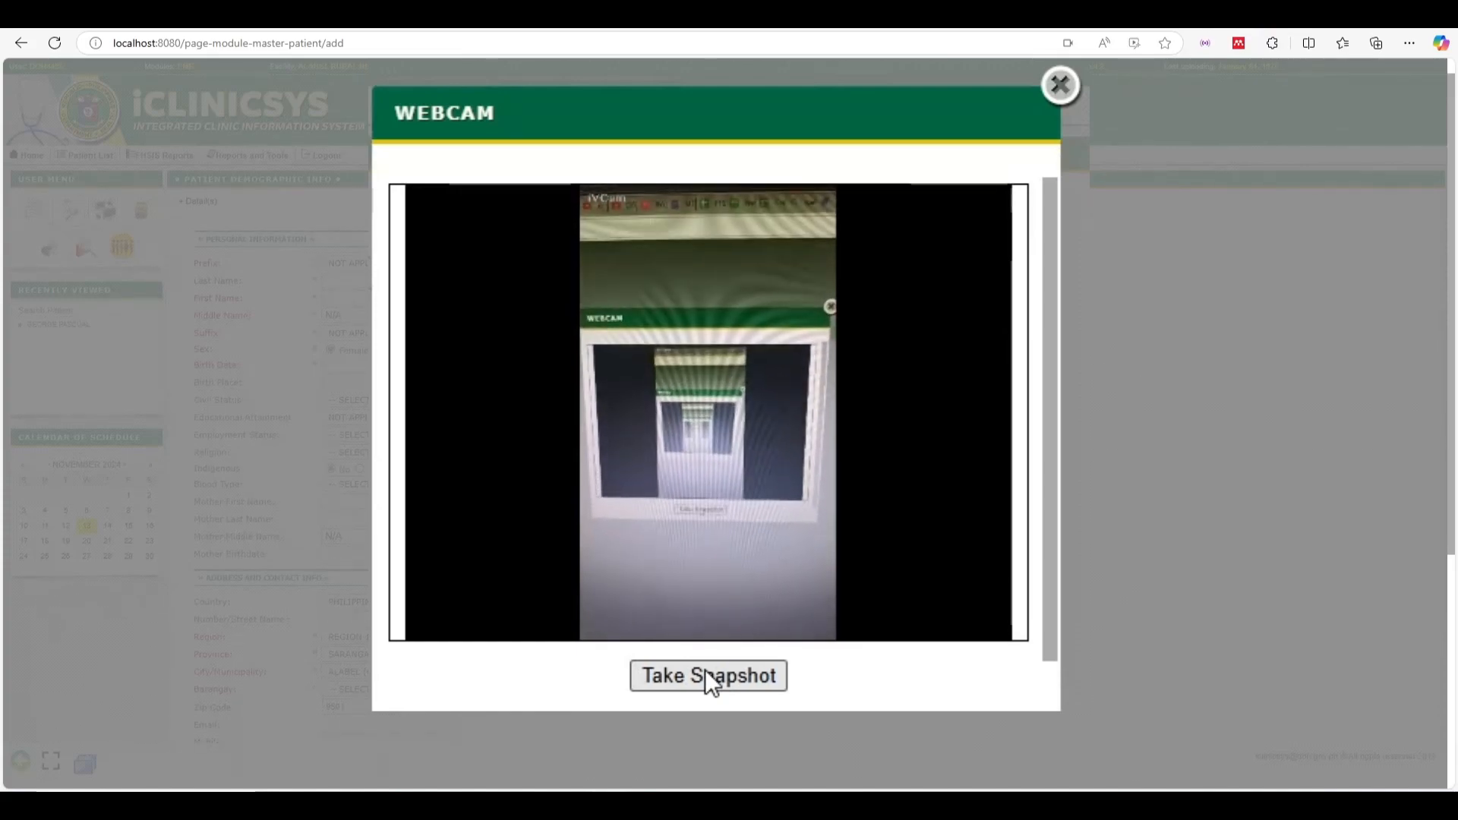
left_click(706, 672)
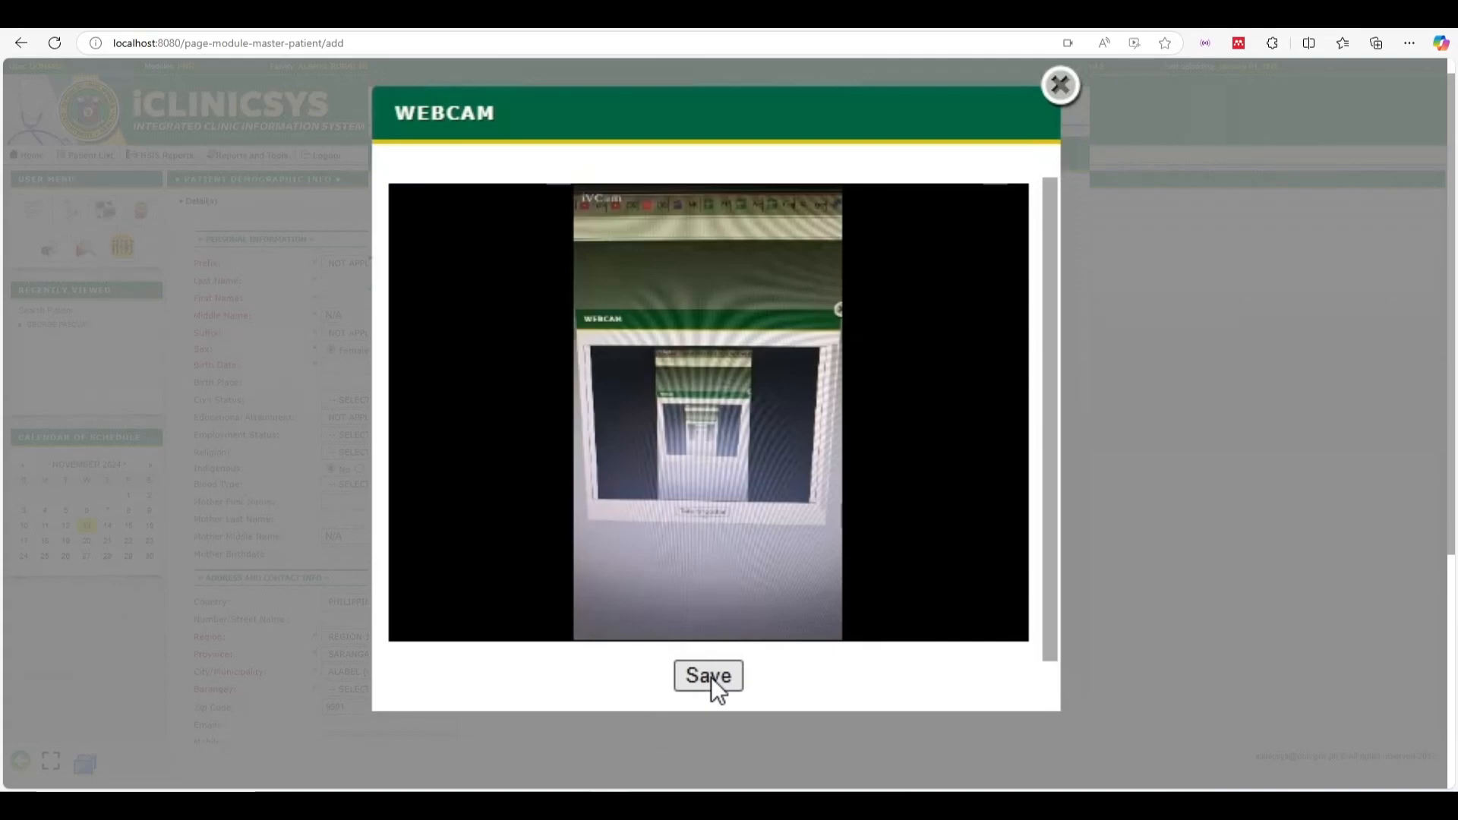
left_click(709, 675)
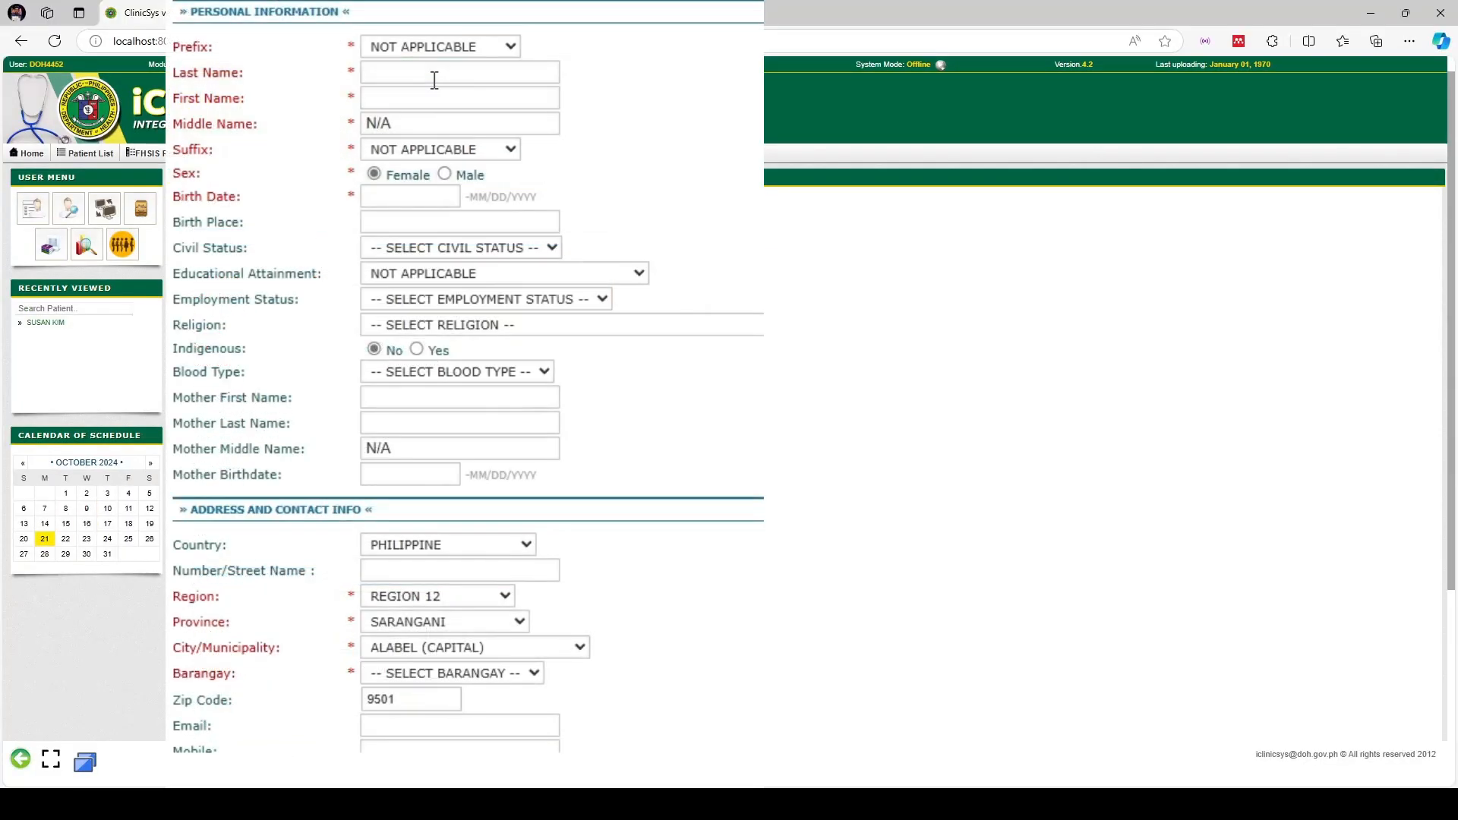
Enter the patient's first name and last name on the new-patient form
left_click(366, 298)
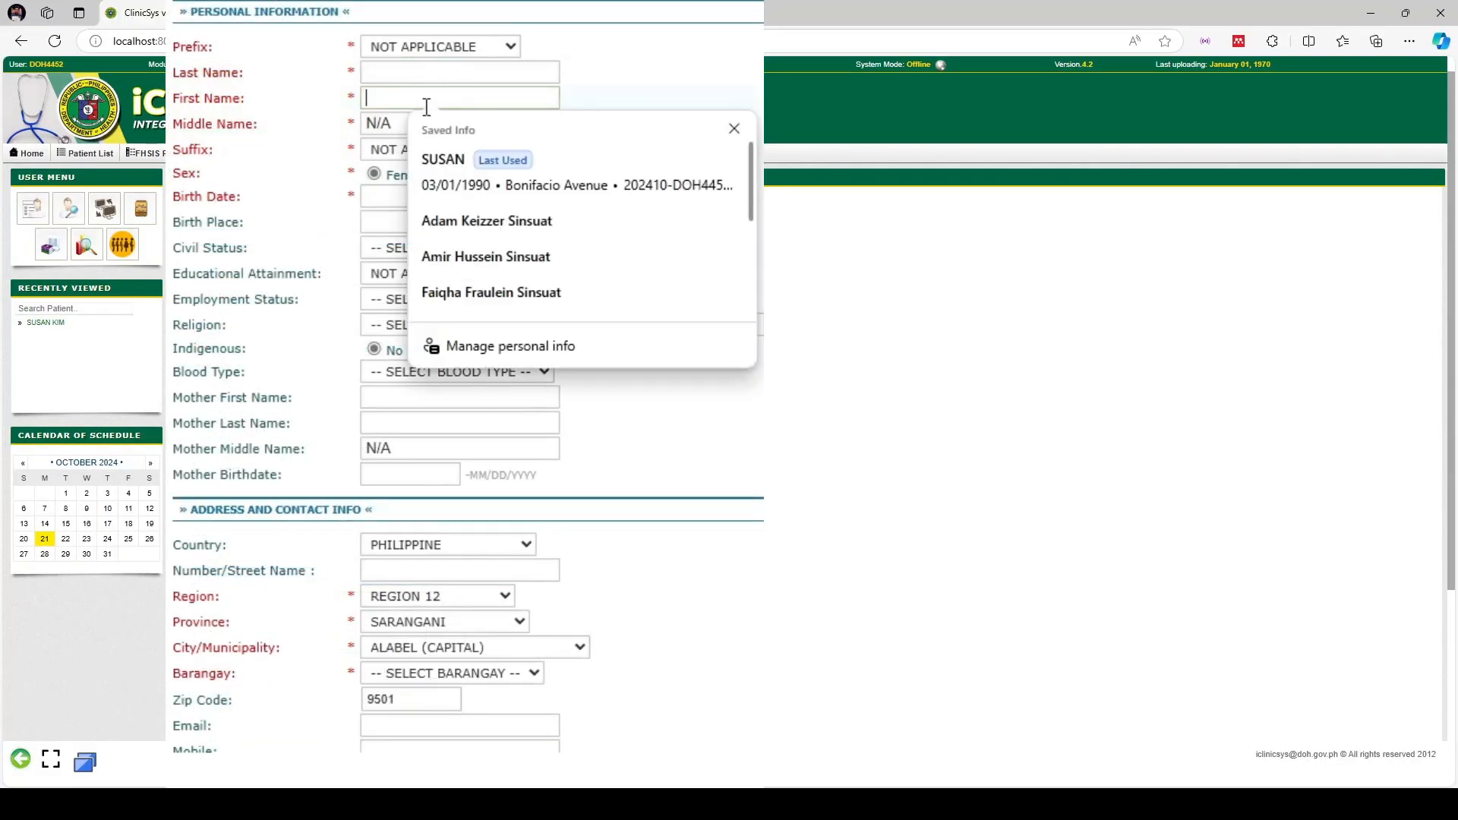
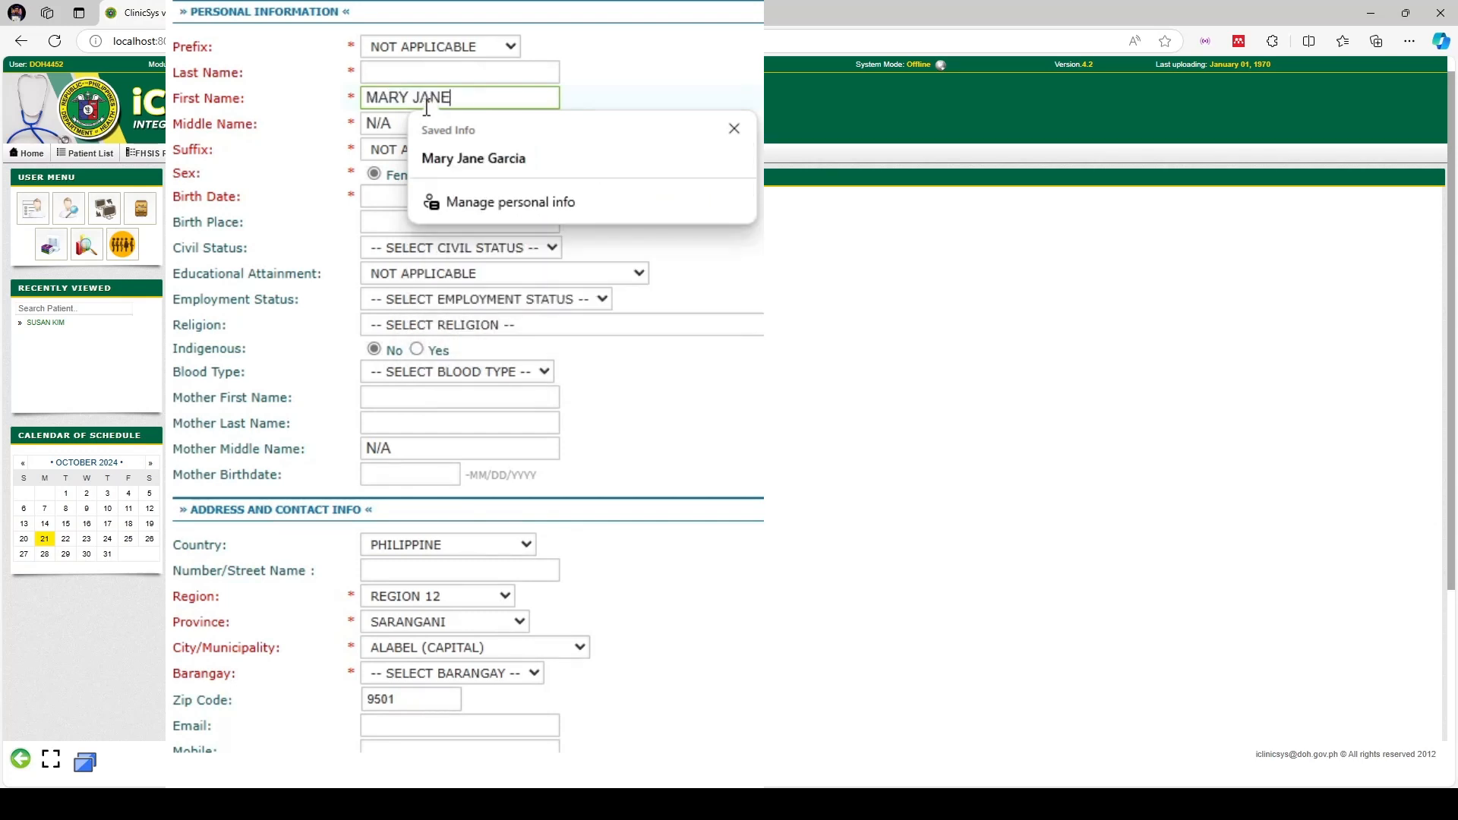
left_click(505, 69)
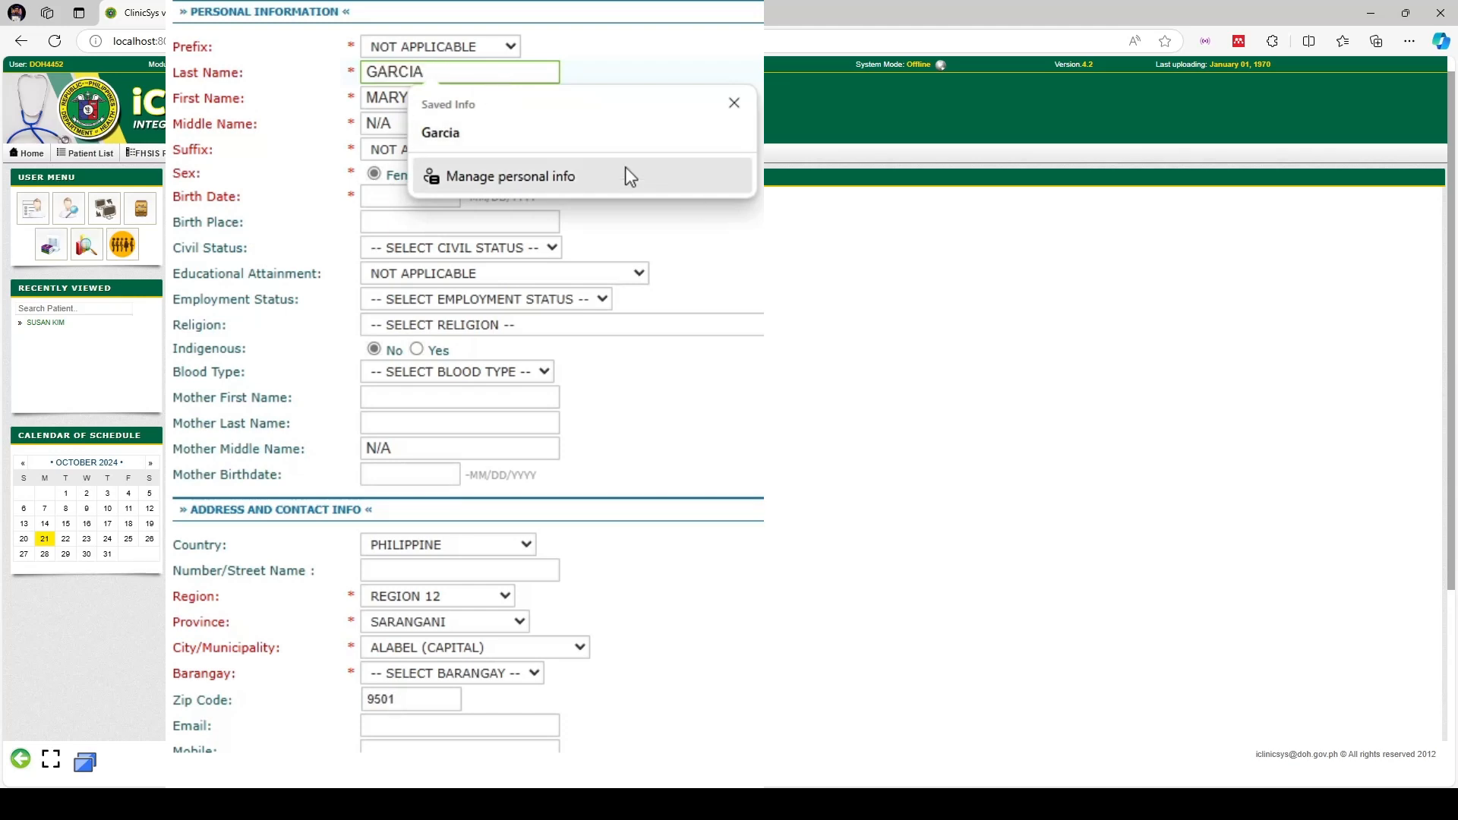
left_click(793, 391)
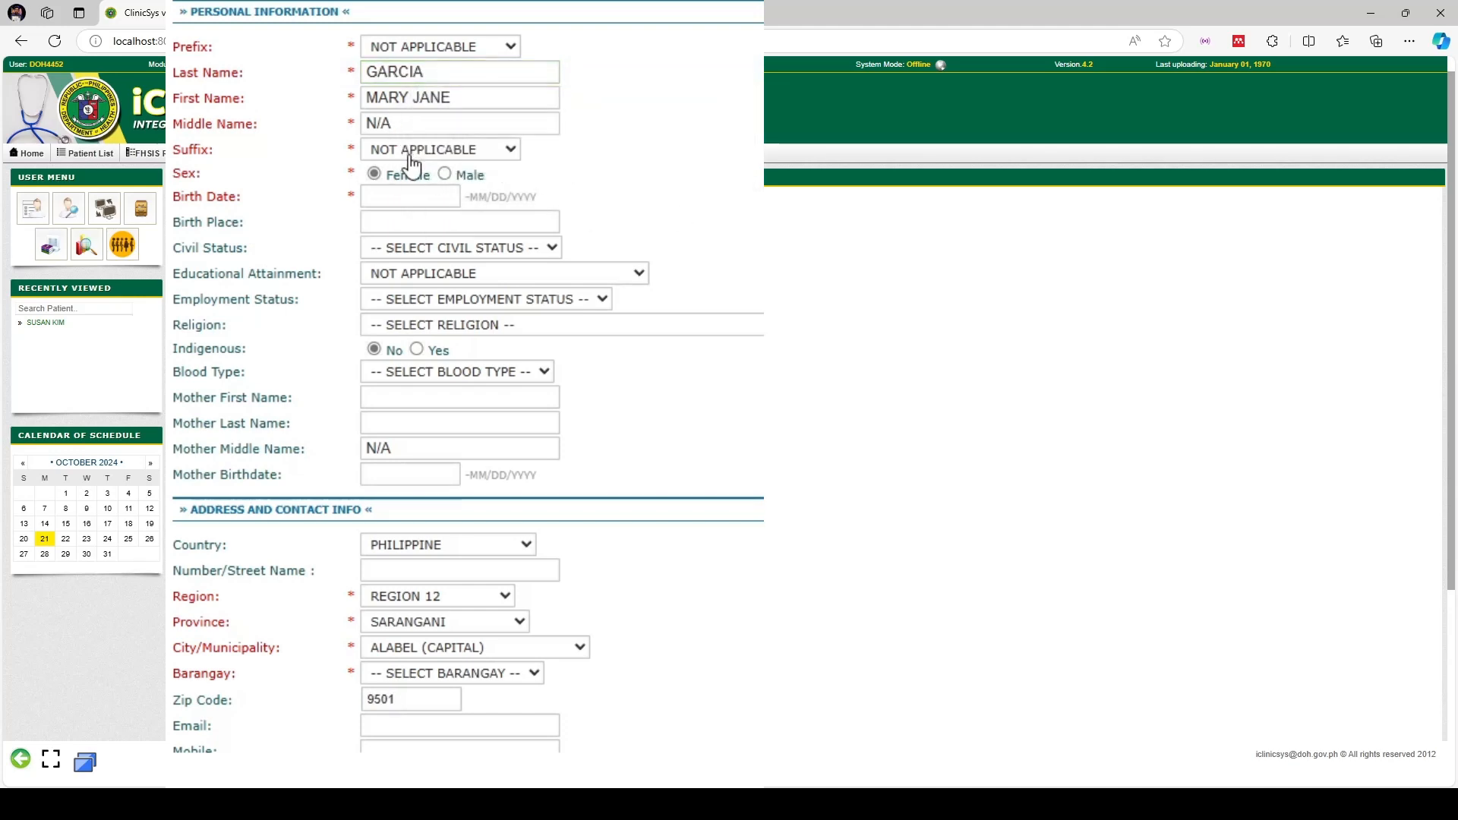
left_click(400, 194)
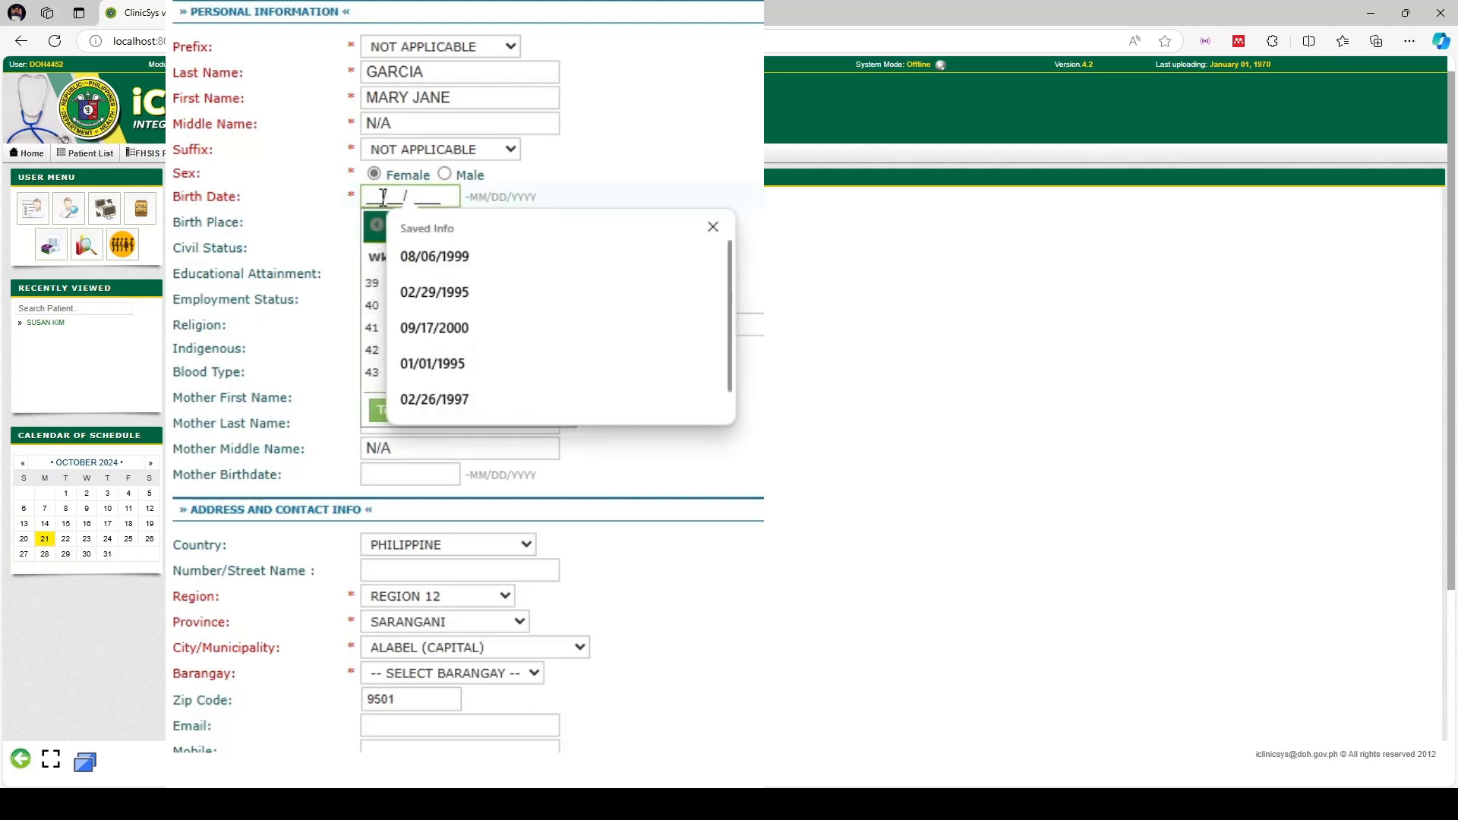
Switch the birth date calendar to June
left_click(713, 227)
left_click(454, 231)
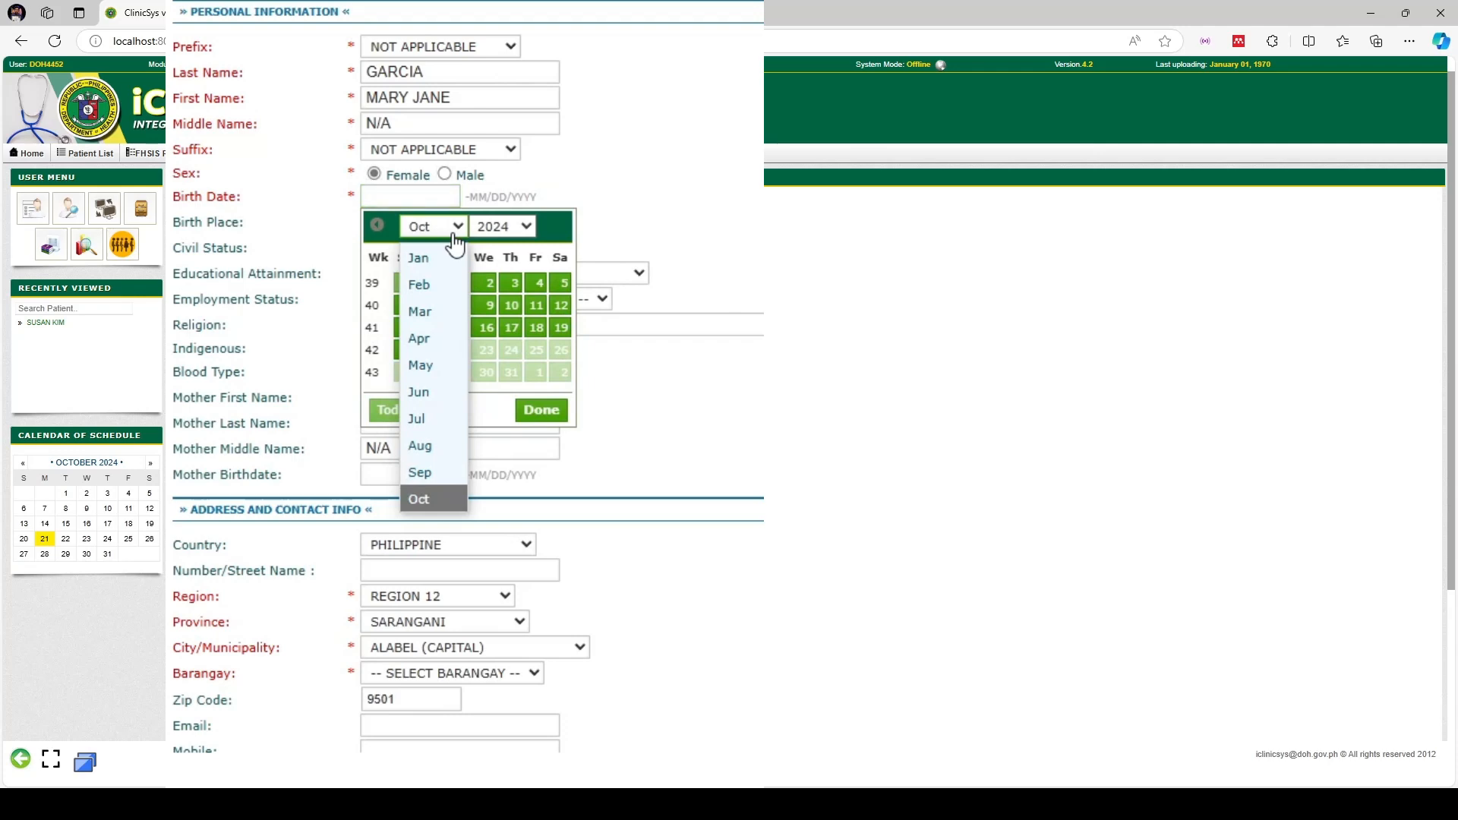
left_click(422, 389)
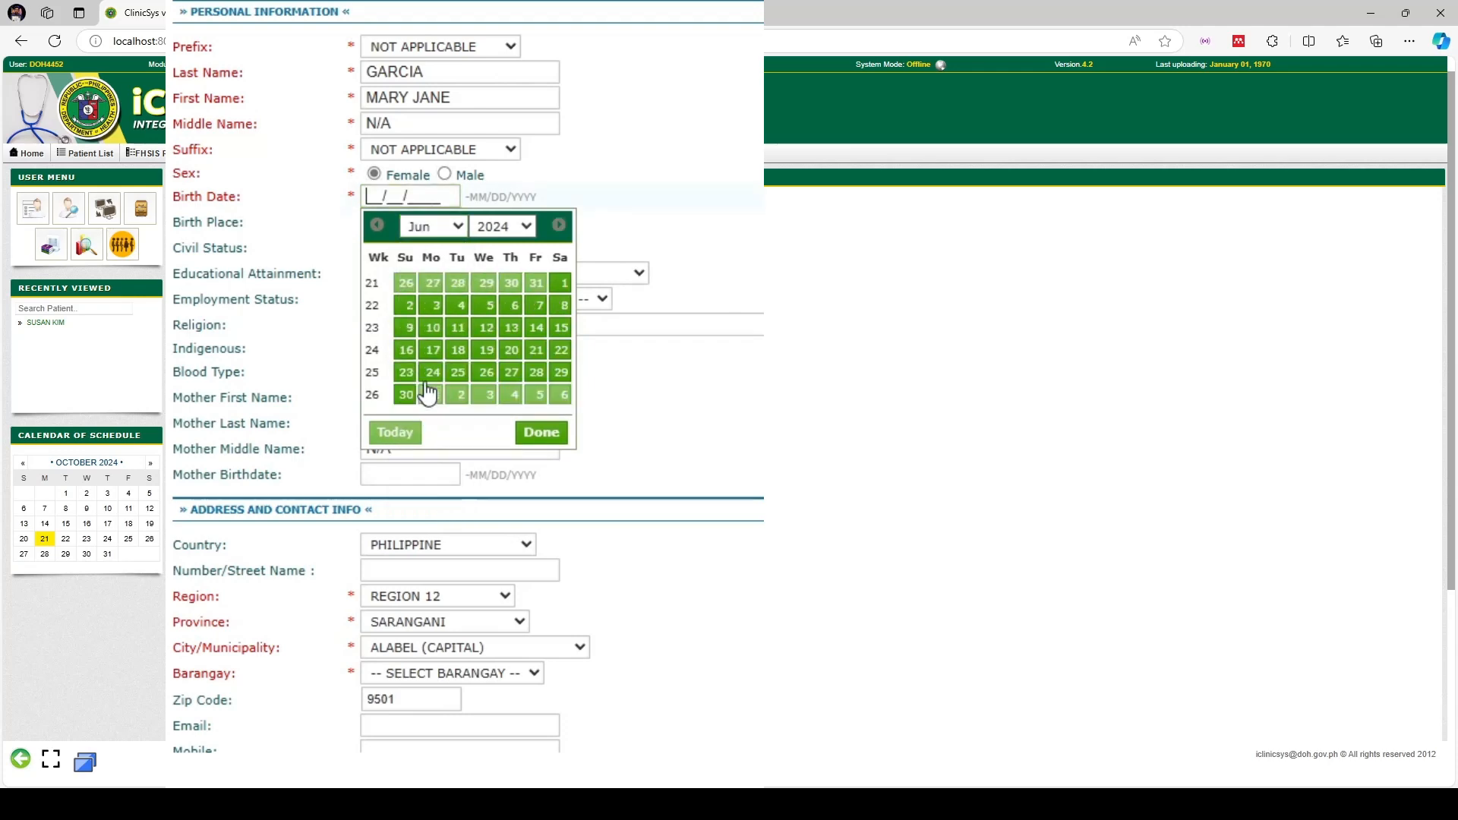
left_click(514, 305)
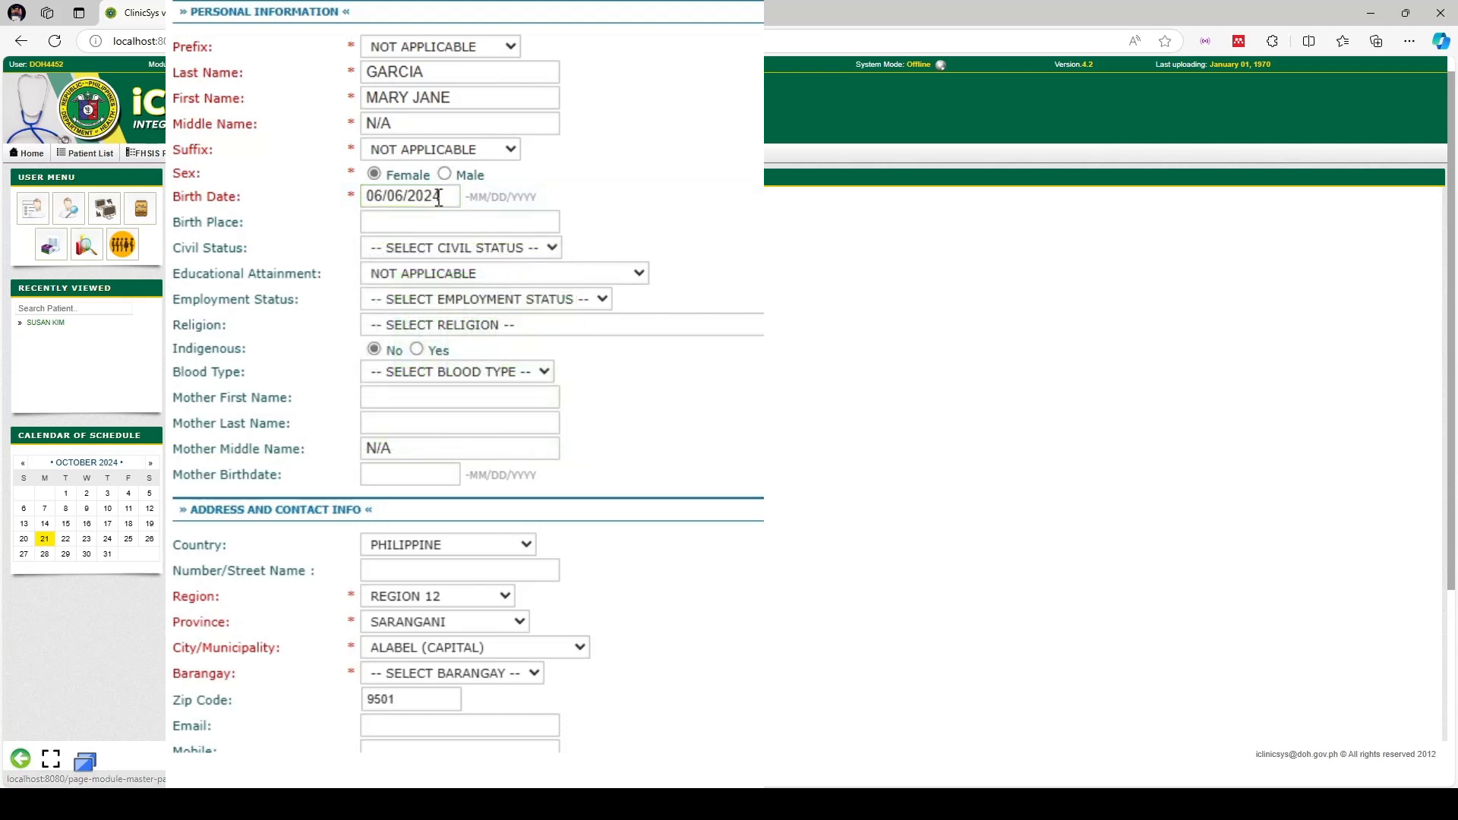
Step the calendar year back to 1966 and pick the 16th, giving 06/16/1966
left_click(414, 197)
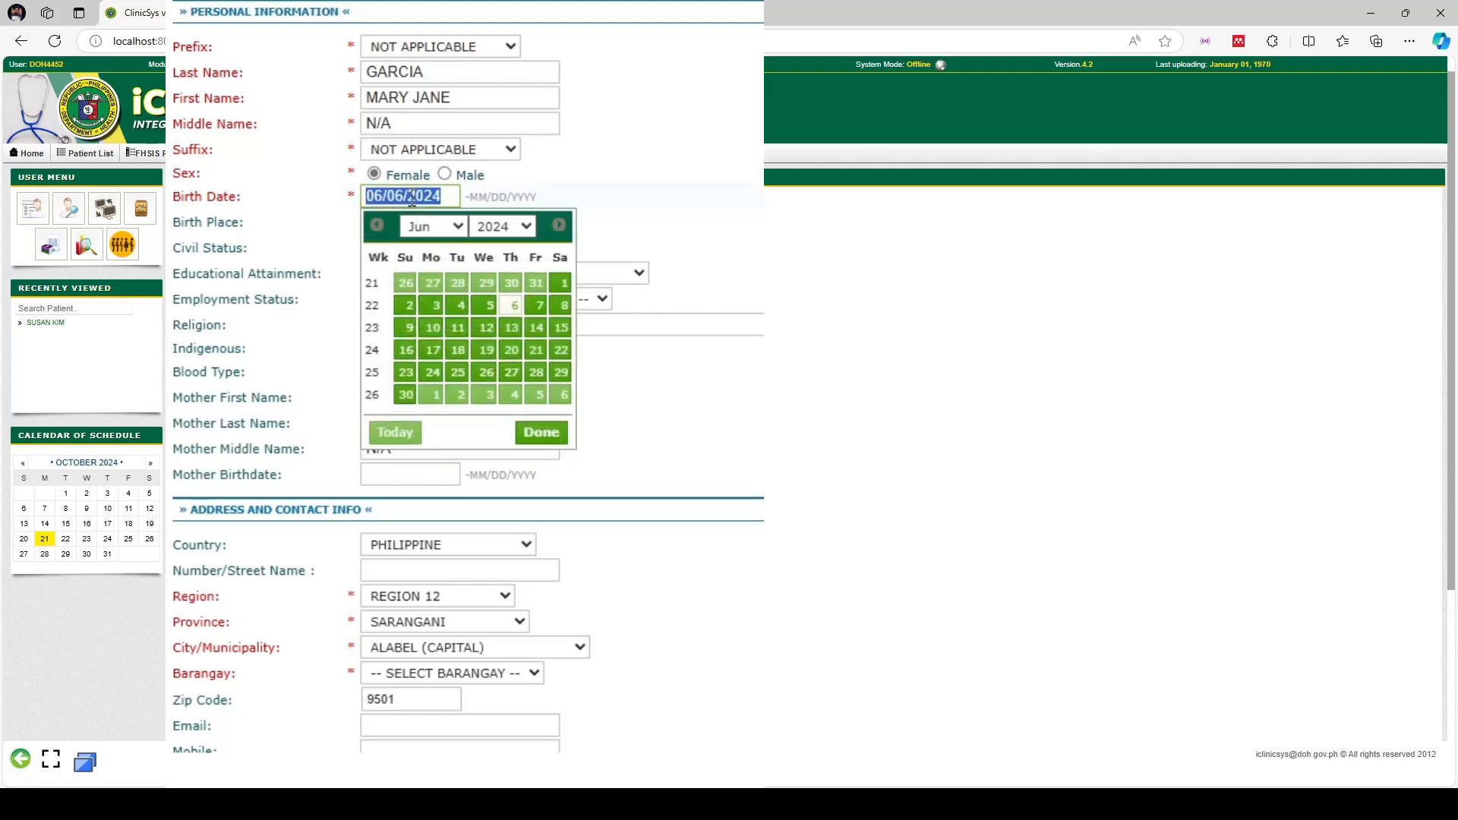
left_click(522, 227)
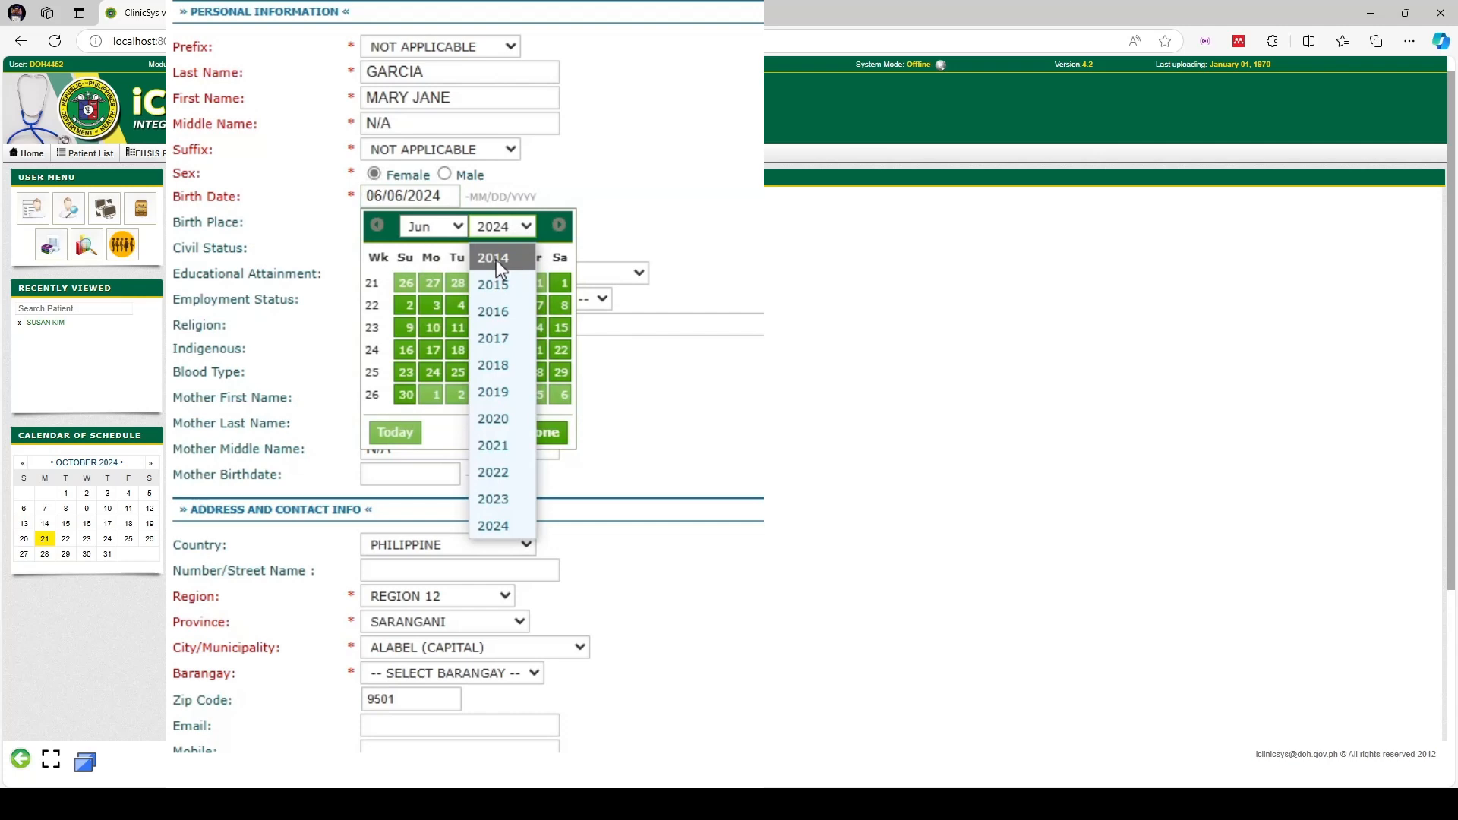
left_click(494, 258)
left_click(503, 235)
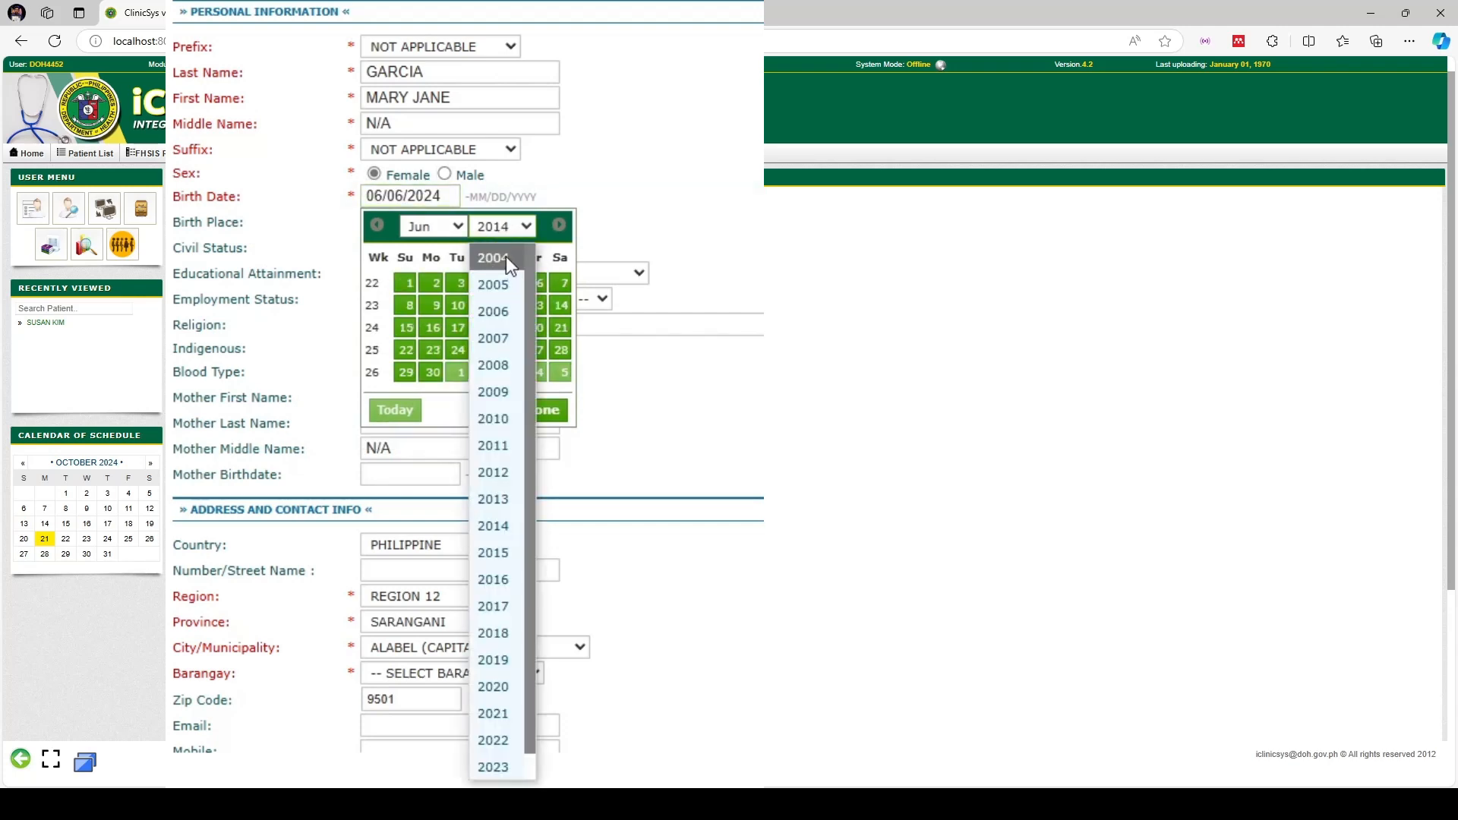
left_click(504, 258)
left_click(499, 236)
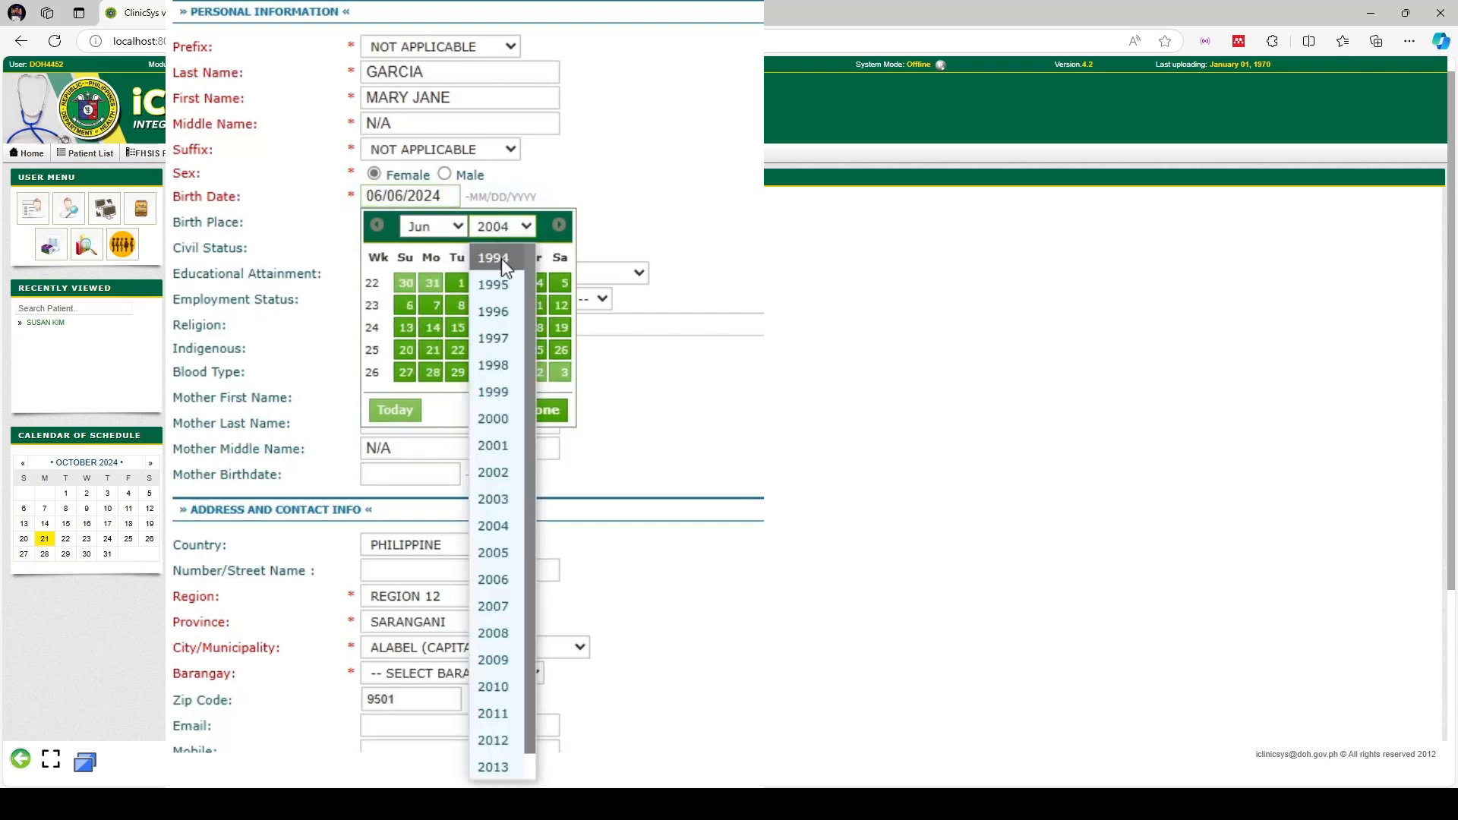
left_click(501, 259)
left_click(499, 233)
left_click(495, 257)
left_click(499, 229)
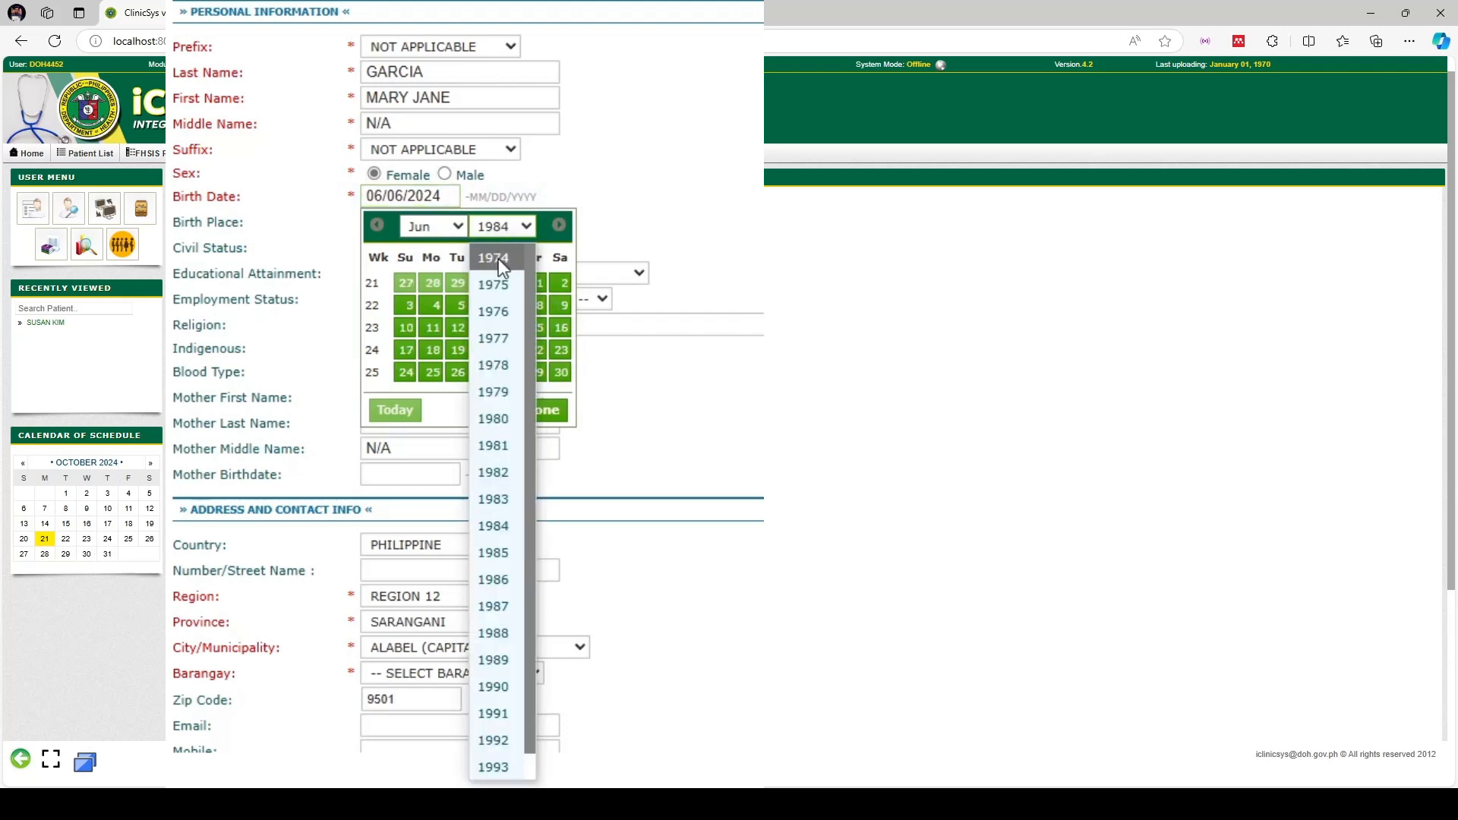
left_click(498, 258)
left_click(504, 232)
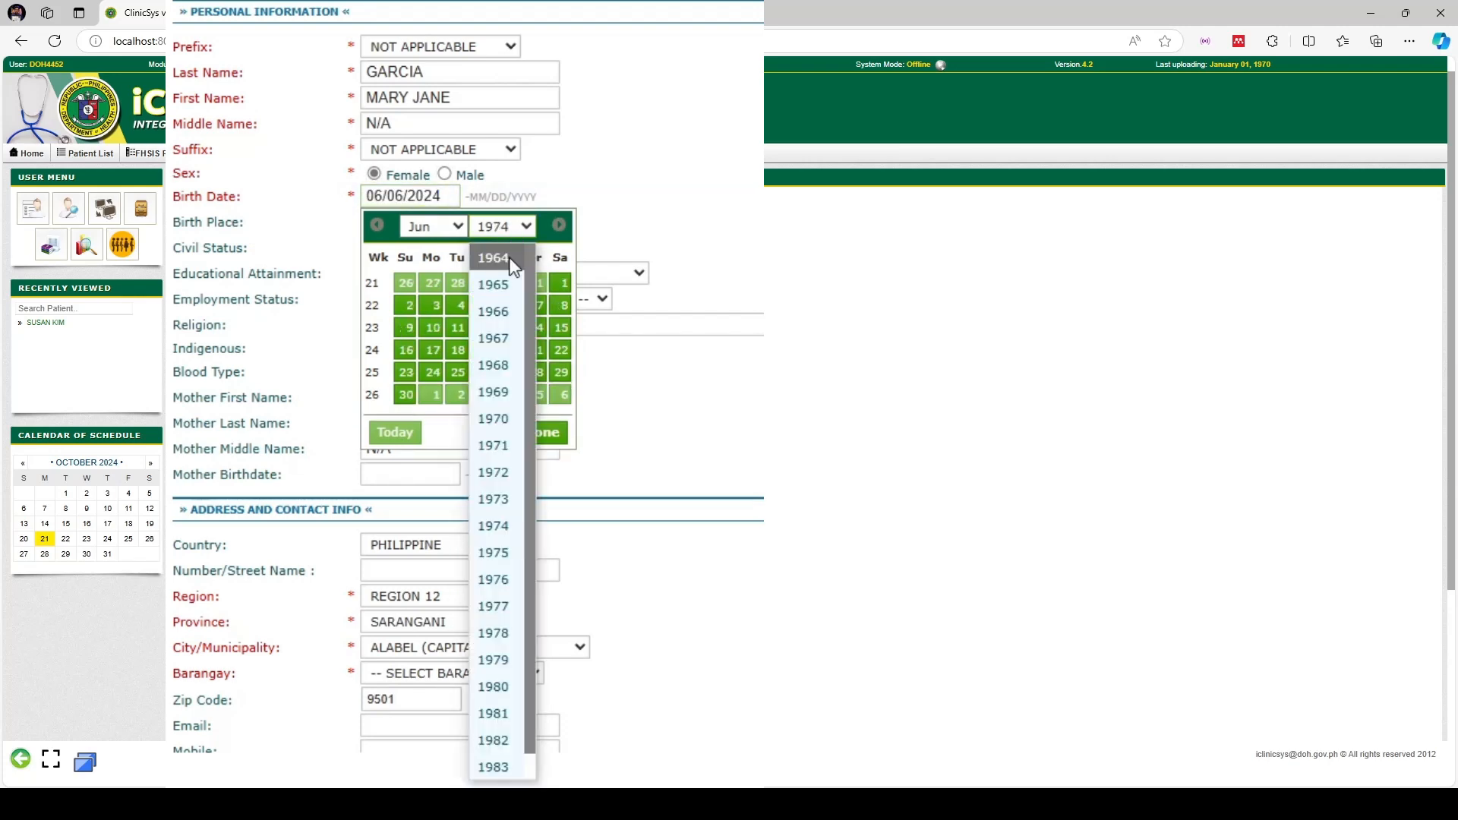
left_click(494, 309)
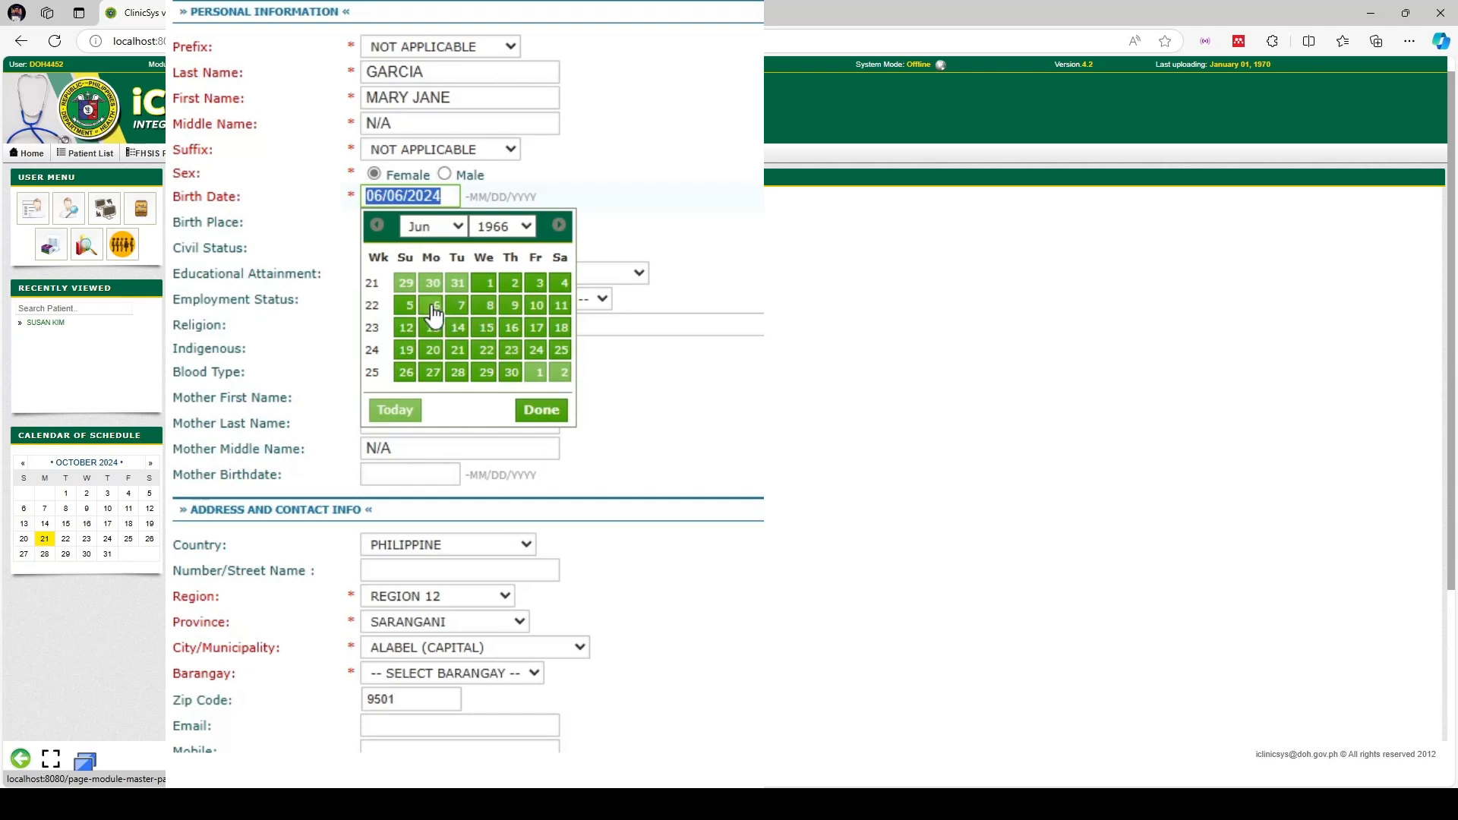
left_click(510, 331)
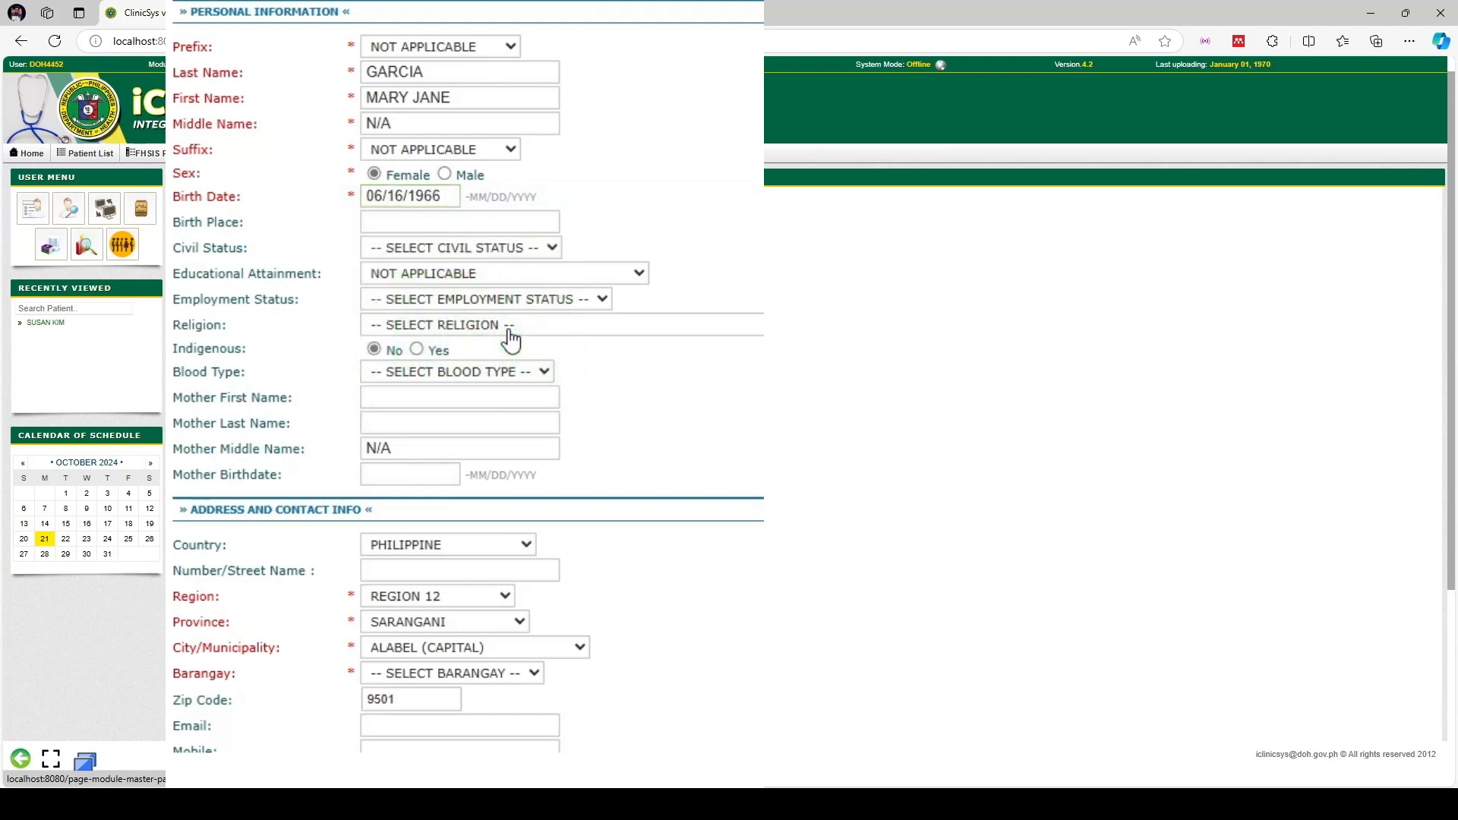
Set the patient's civil status to MARRIED
left_click(529, 250)
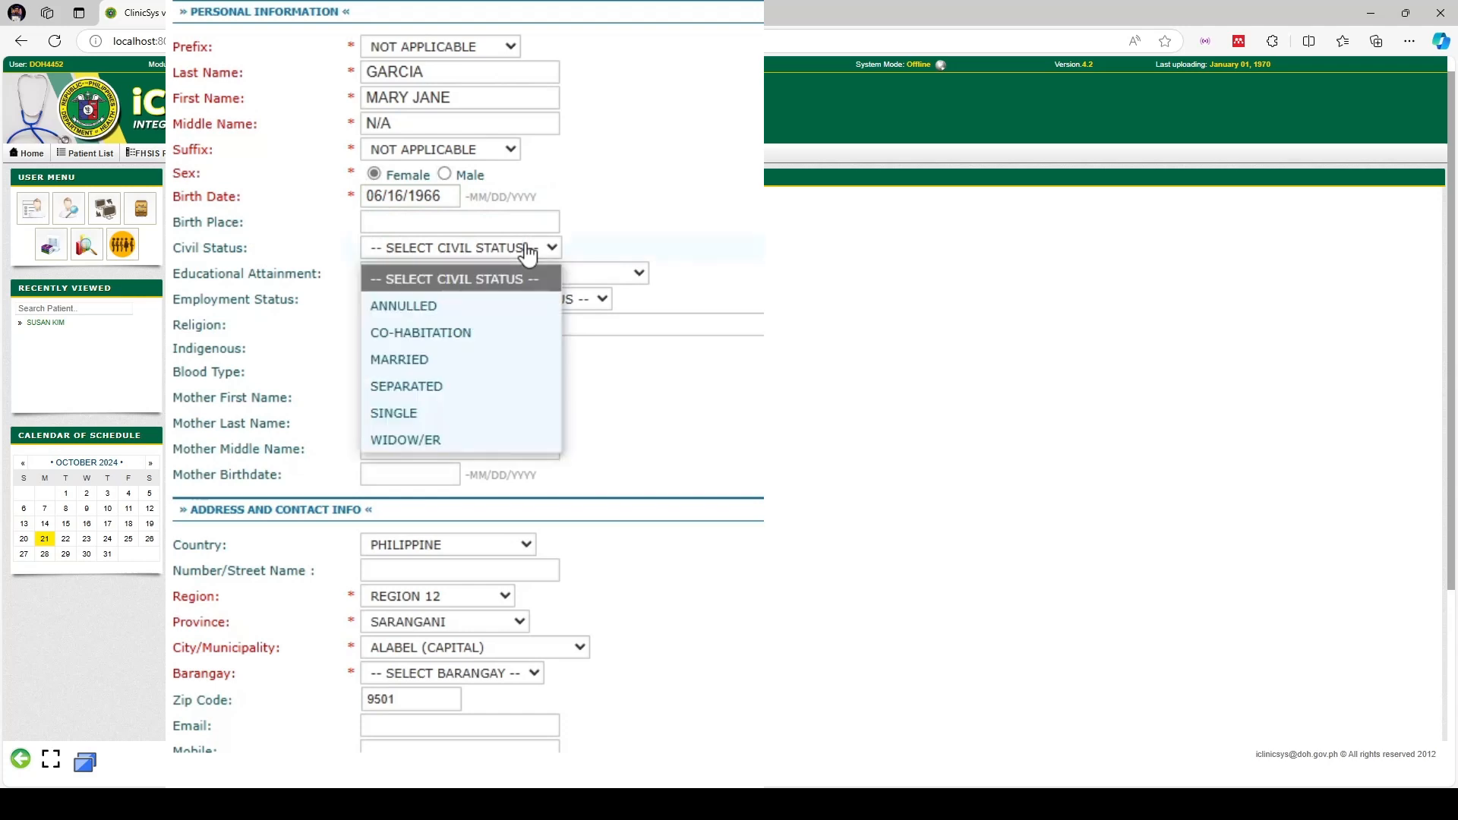
left_click(461, 410)
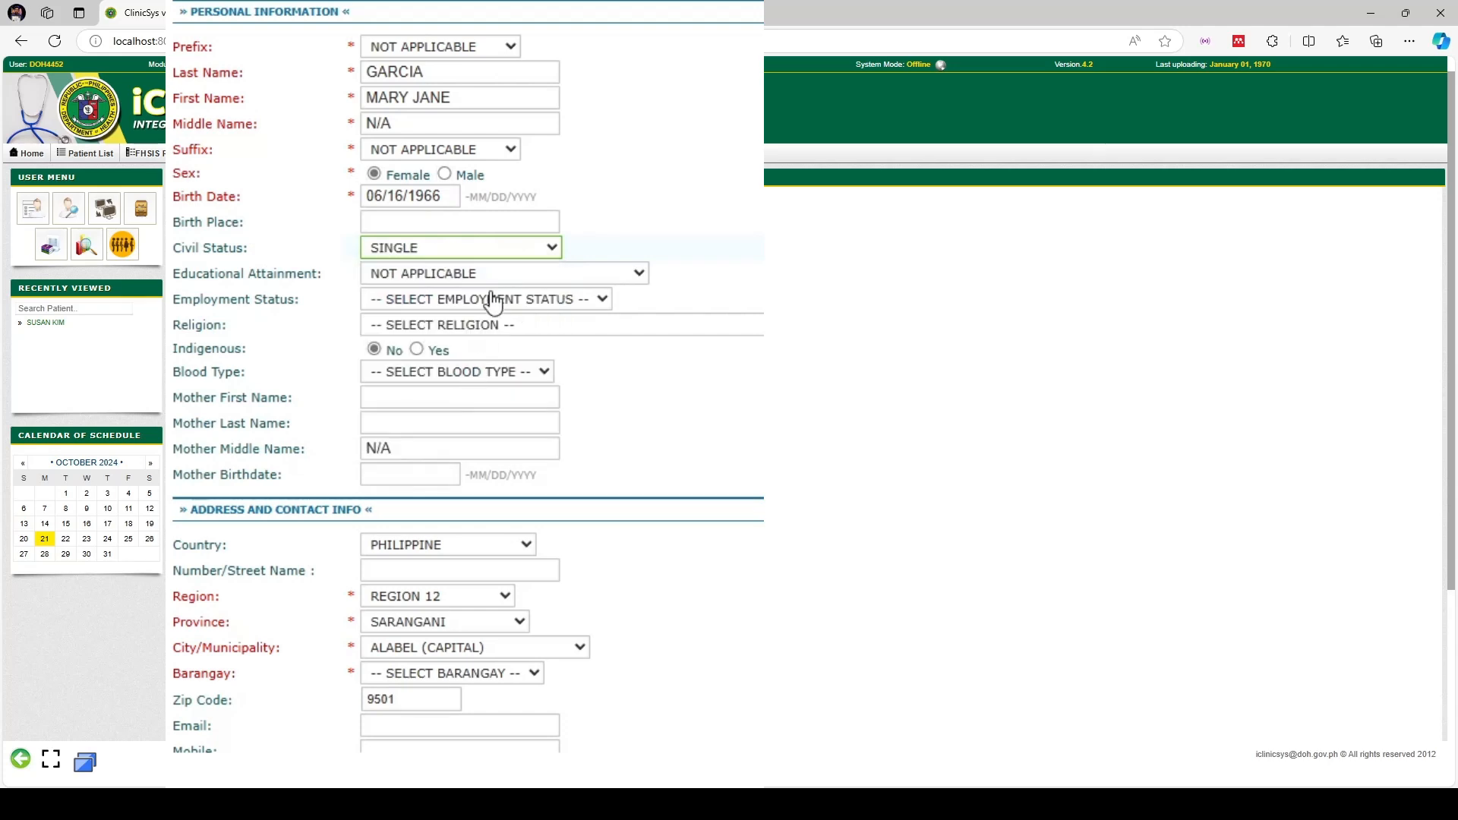
left_click(504, 250)
left_click(421, 357)
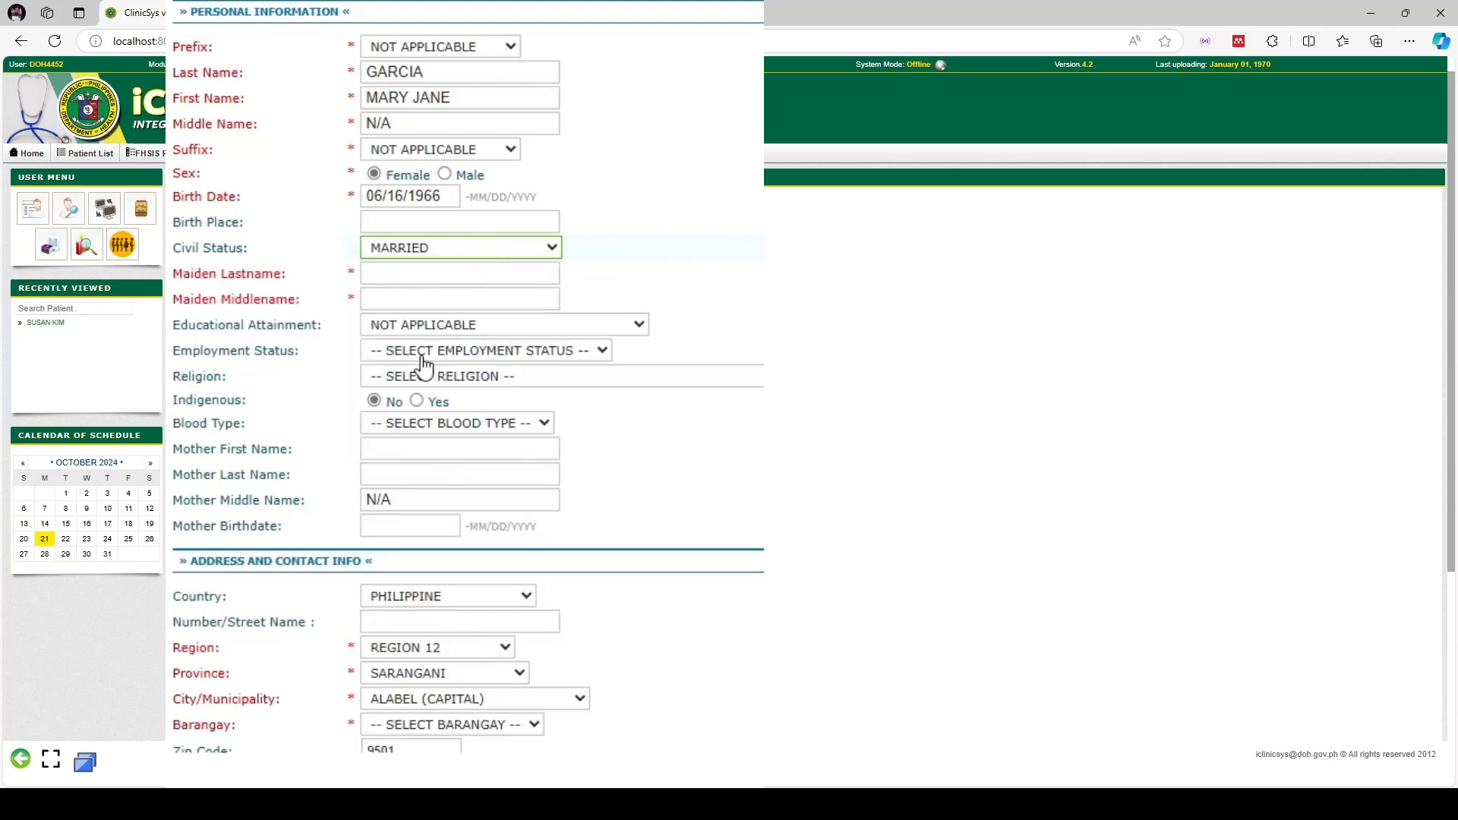
Enter the patient's maiden last name and maiden middle name
left_click(411, 273)
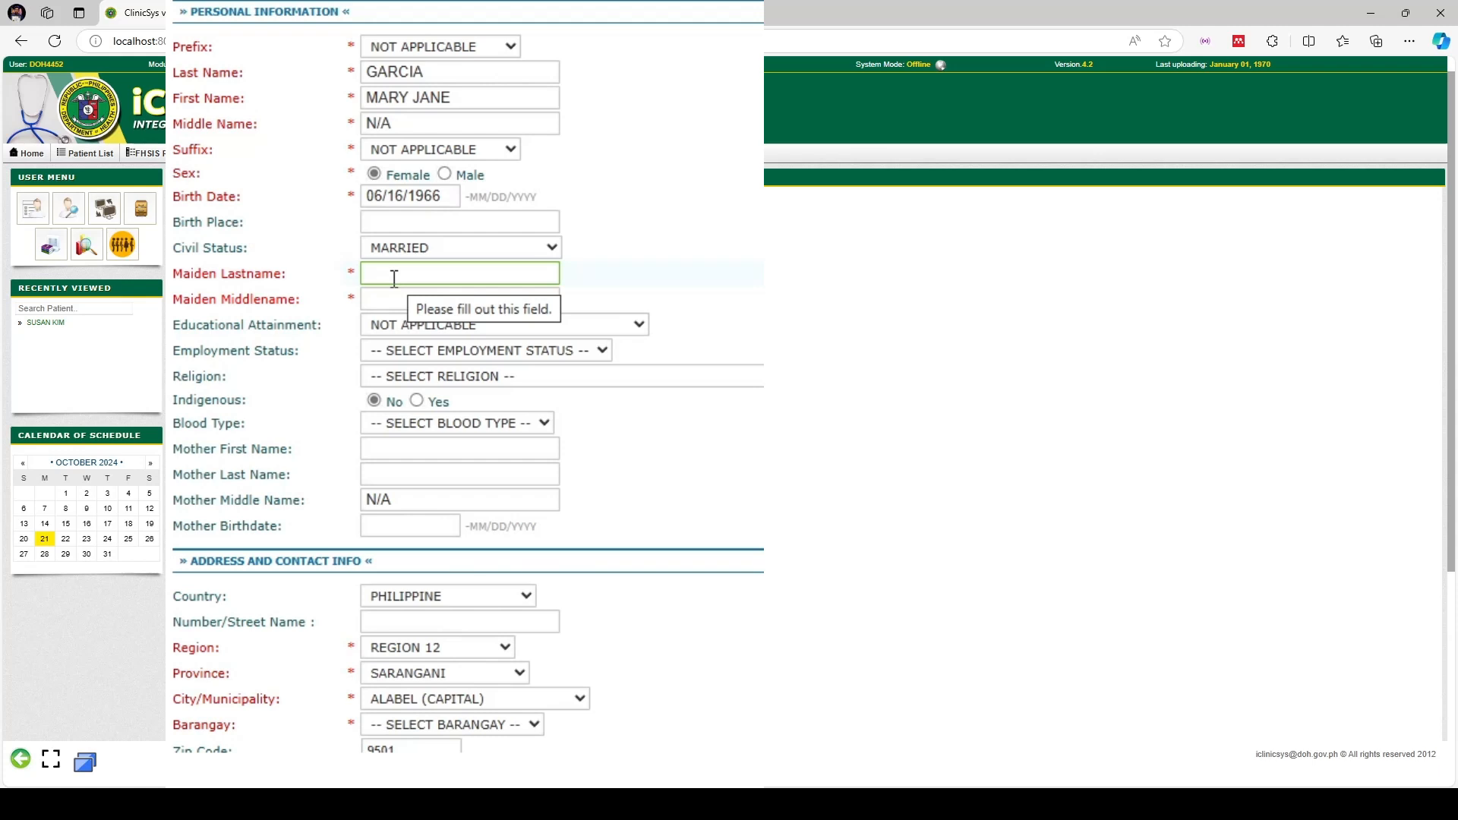
type("dela")
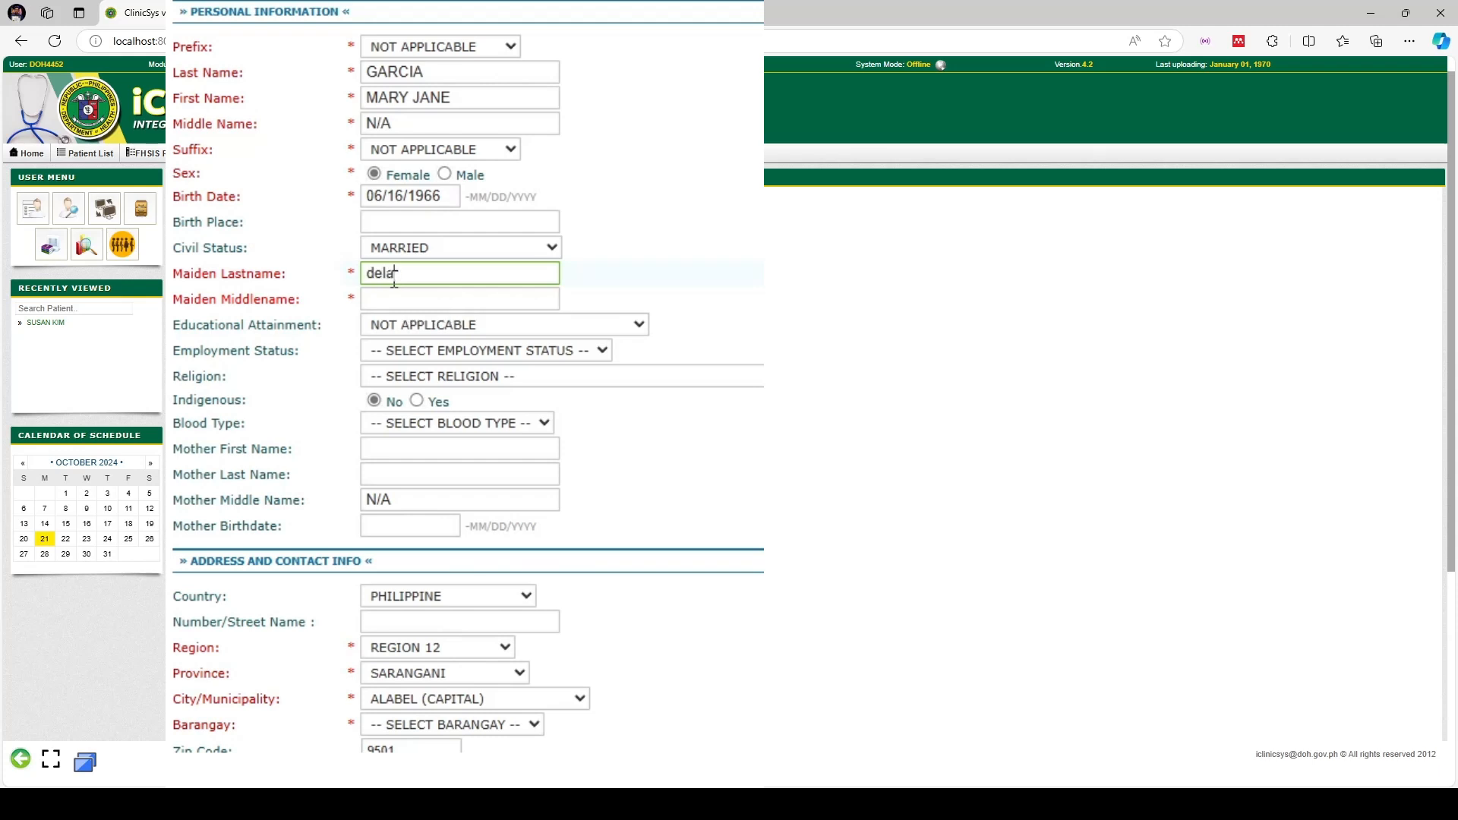
key("BackSpace")
key("BackSpace")
key("BackSpace")
key("BackSpace")
type("DELAR R")
key("BackSpace")
key("BackSpace")
key("BackSpace")
type("RO")
left_click(408, 305)
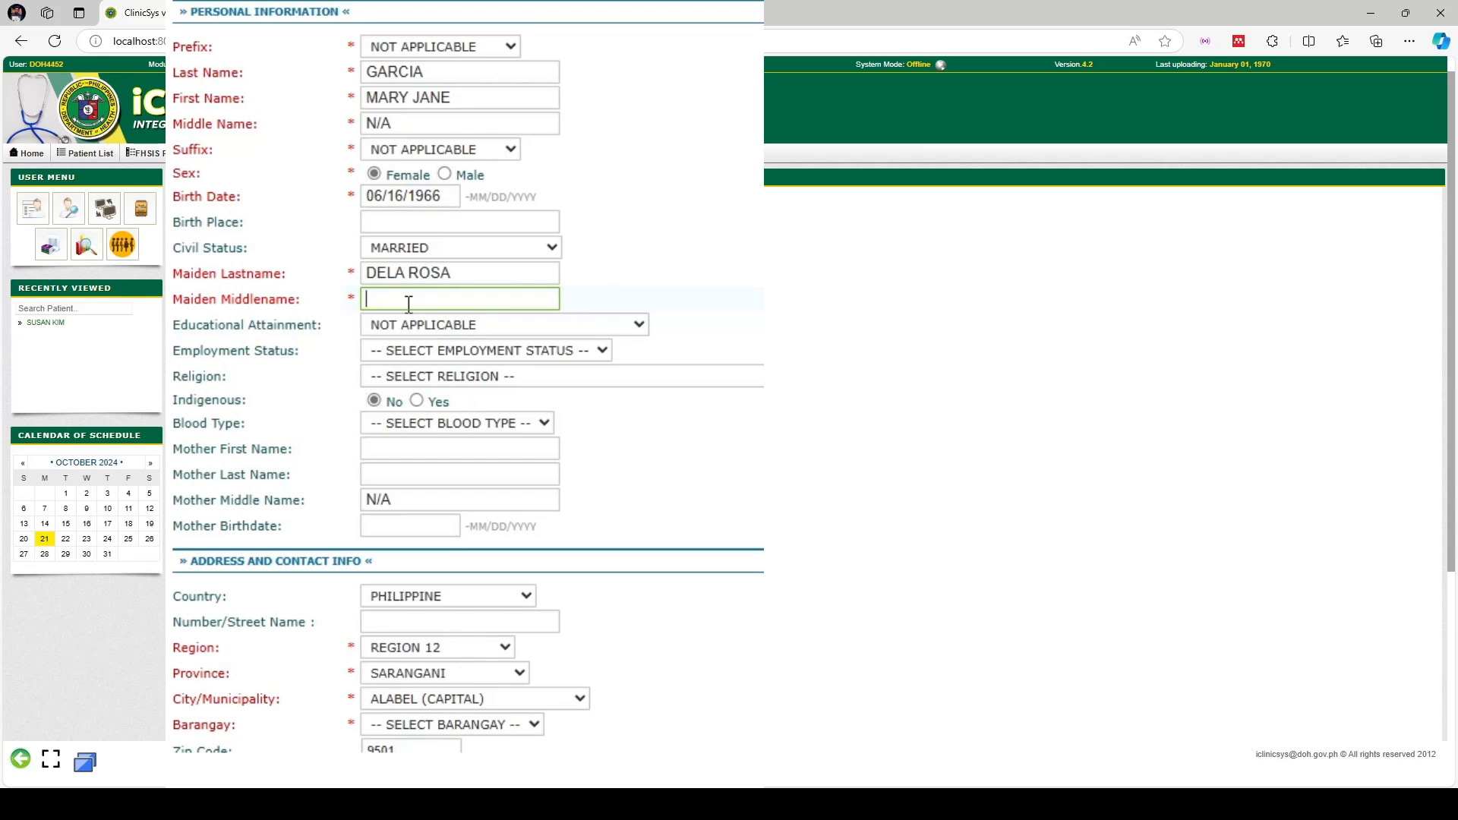
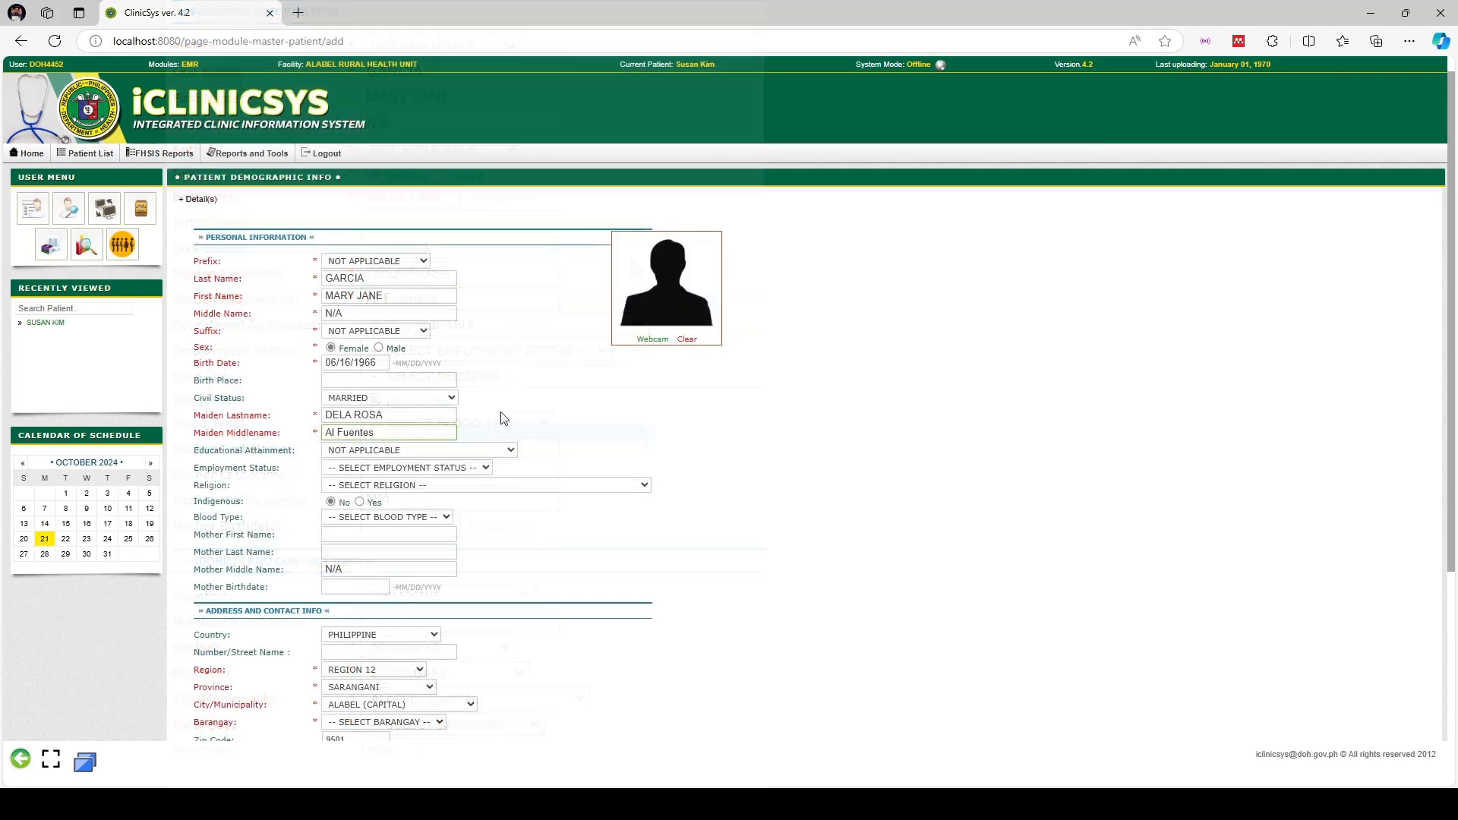
scroll(583, 406, "down", 1)
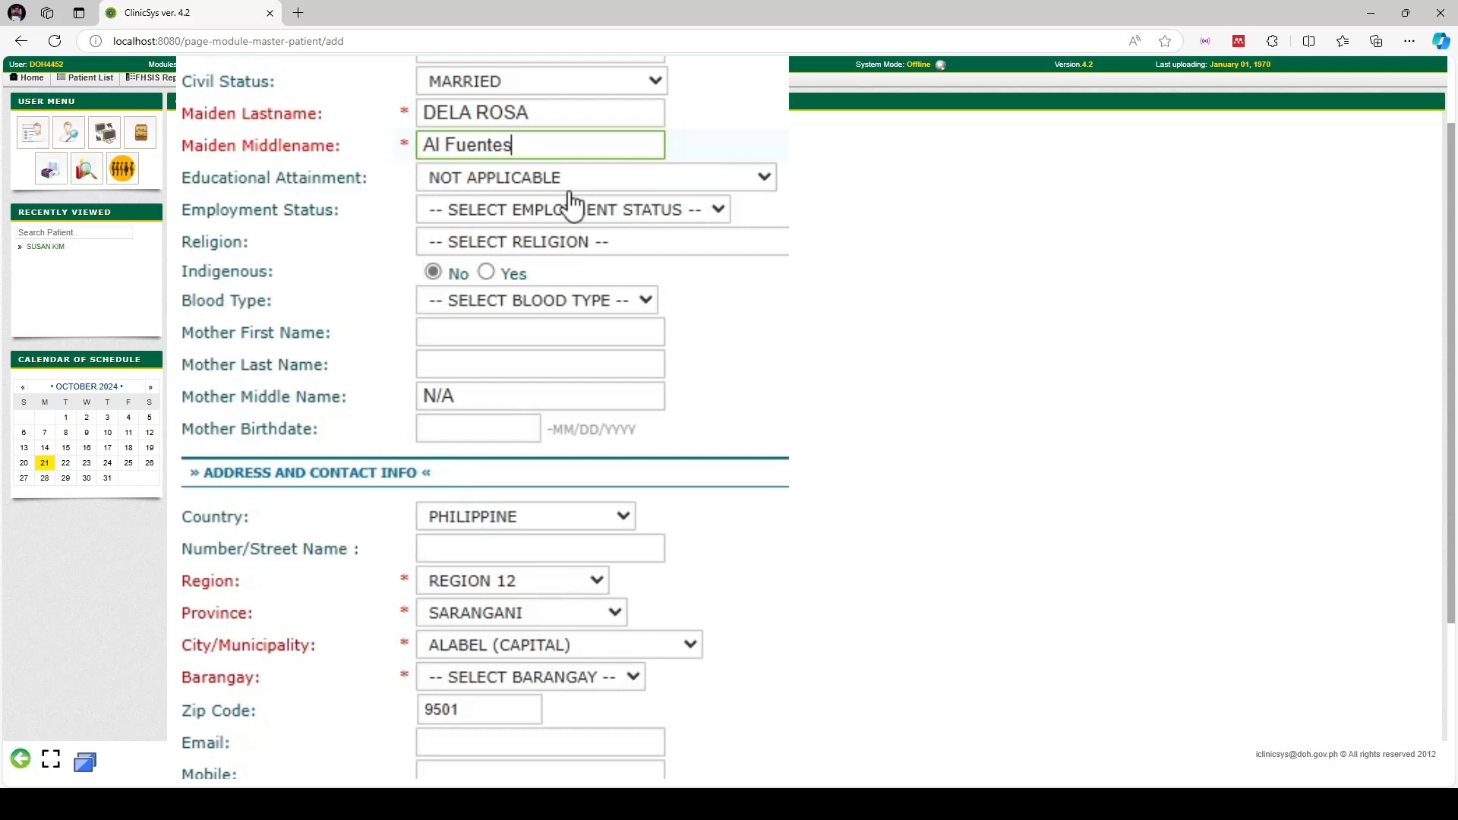
Leave education and employment unchanged and set religion to CATHOLIC
left_click(616, 181)
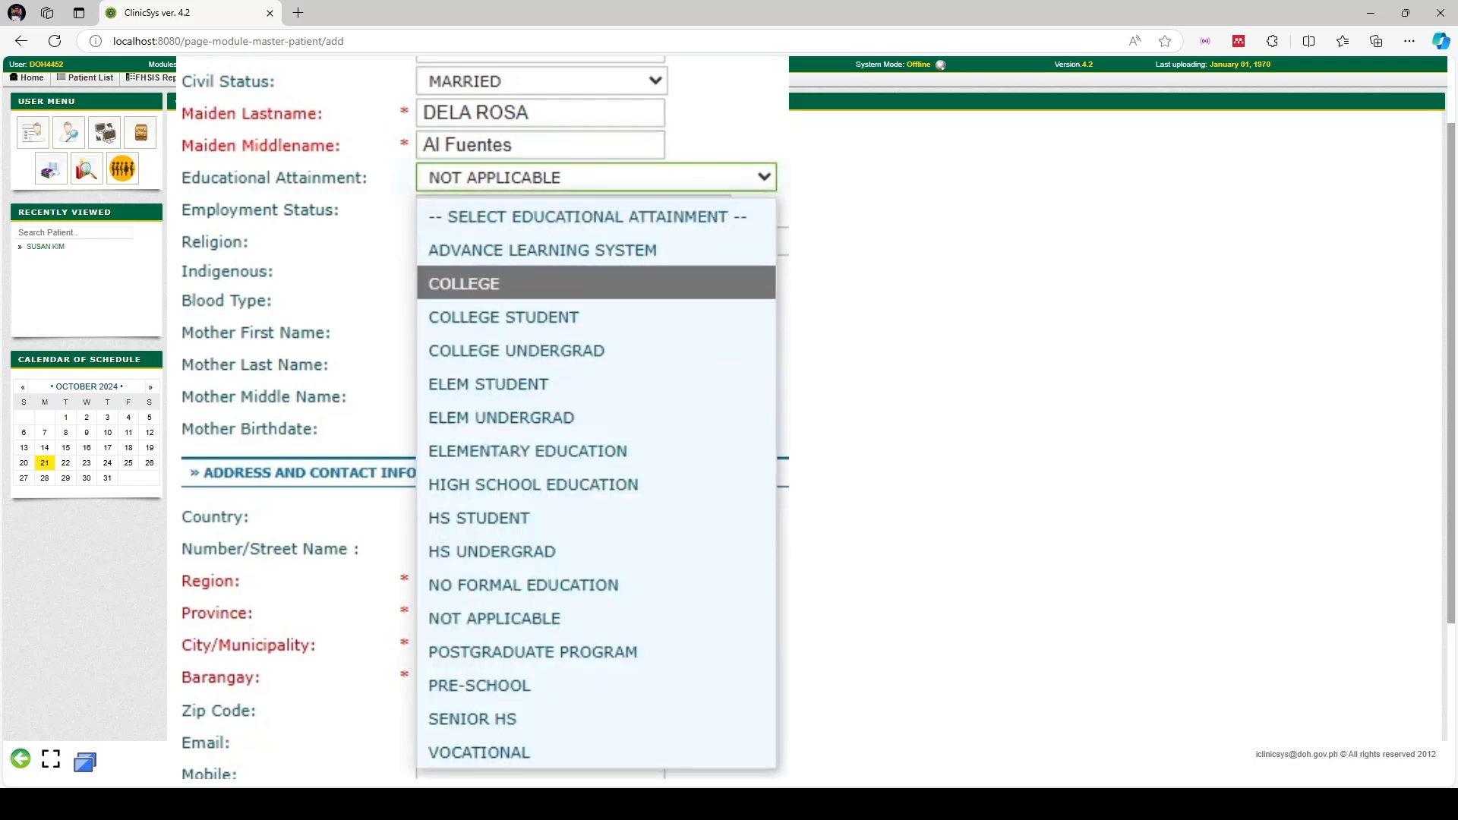
left_click(618, 378)
scroll(566, 374, "down", 1)
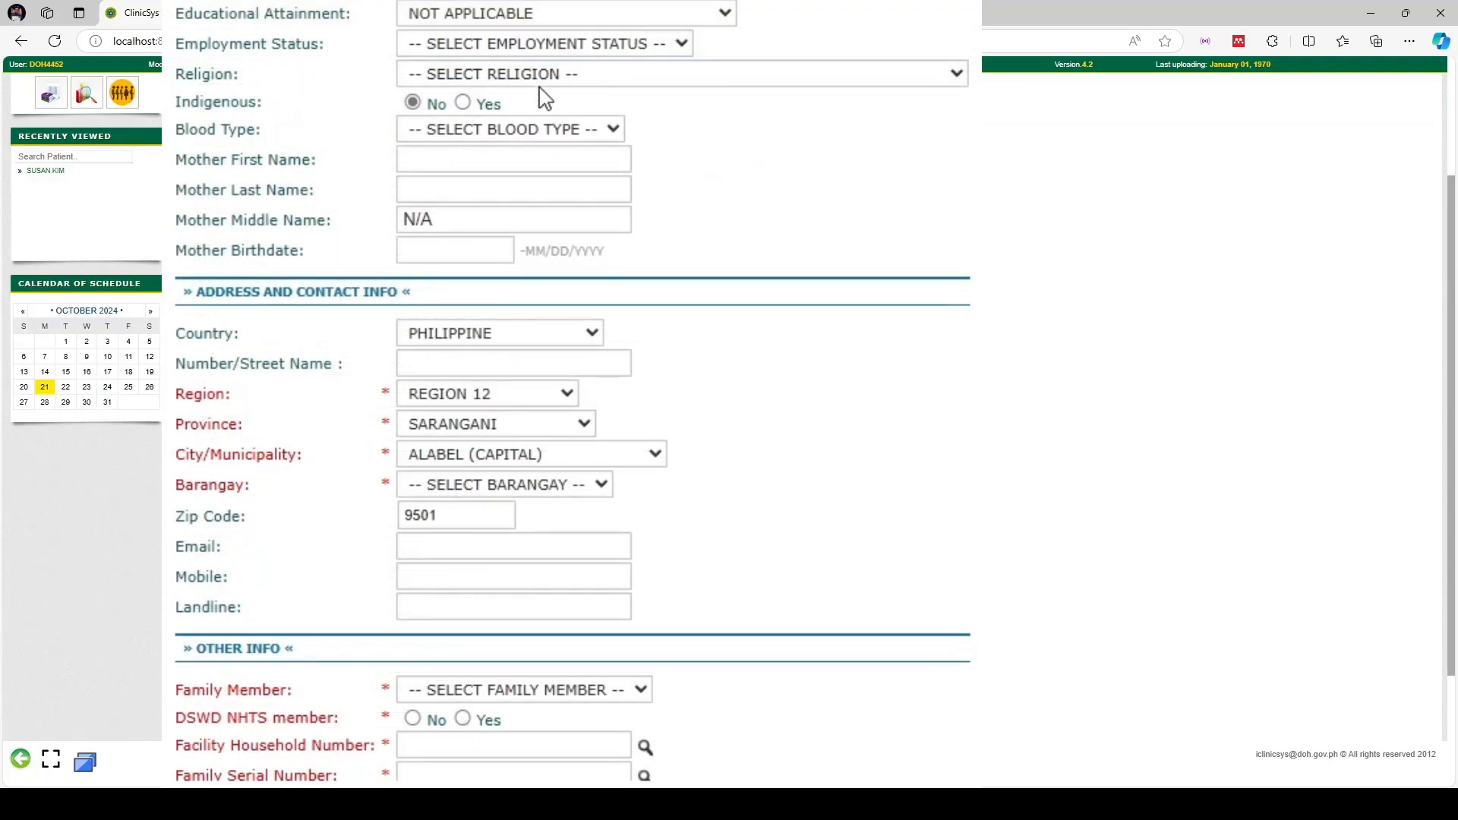
left_click(557, 49)
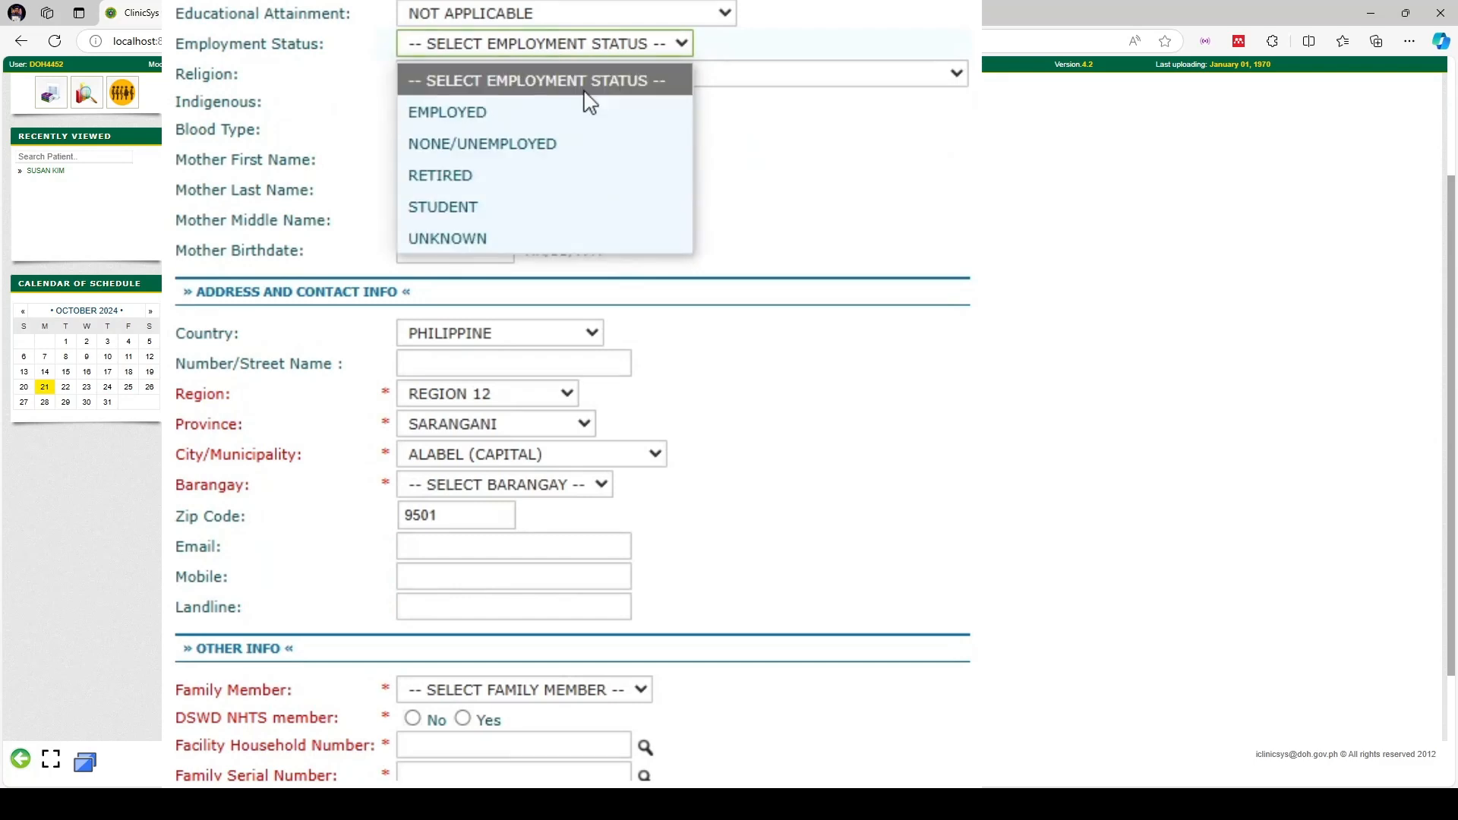
left_click(901, 137)
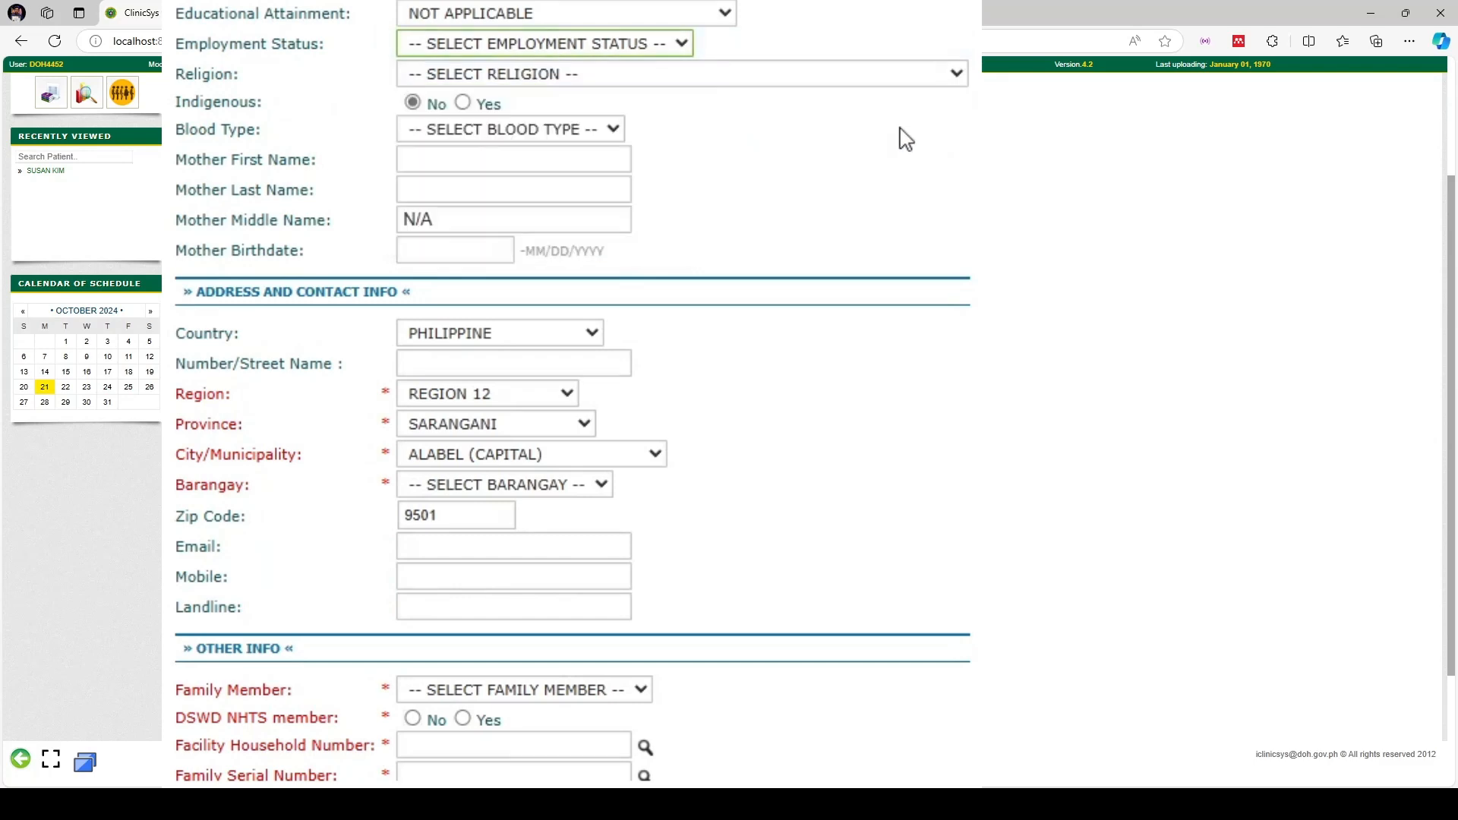
left_click(748, 75)
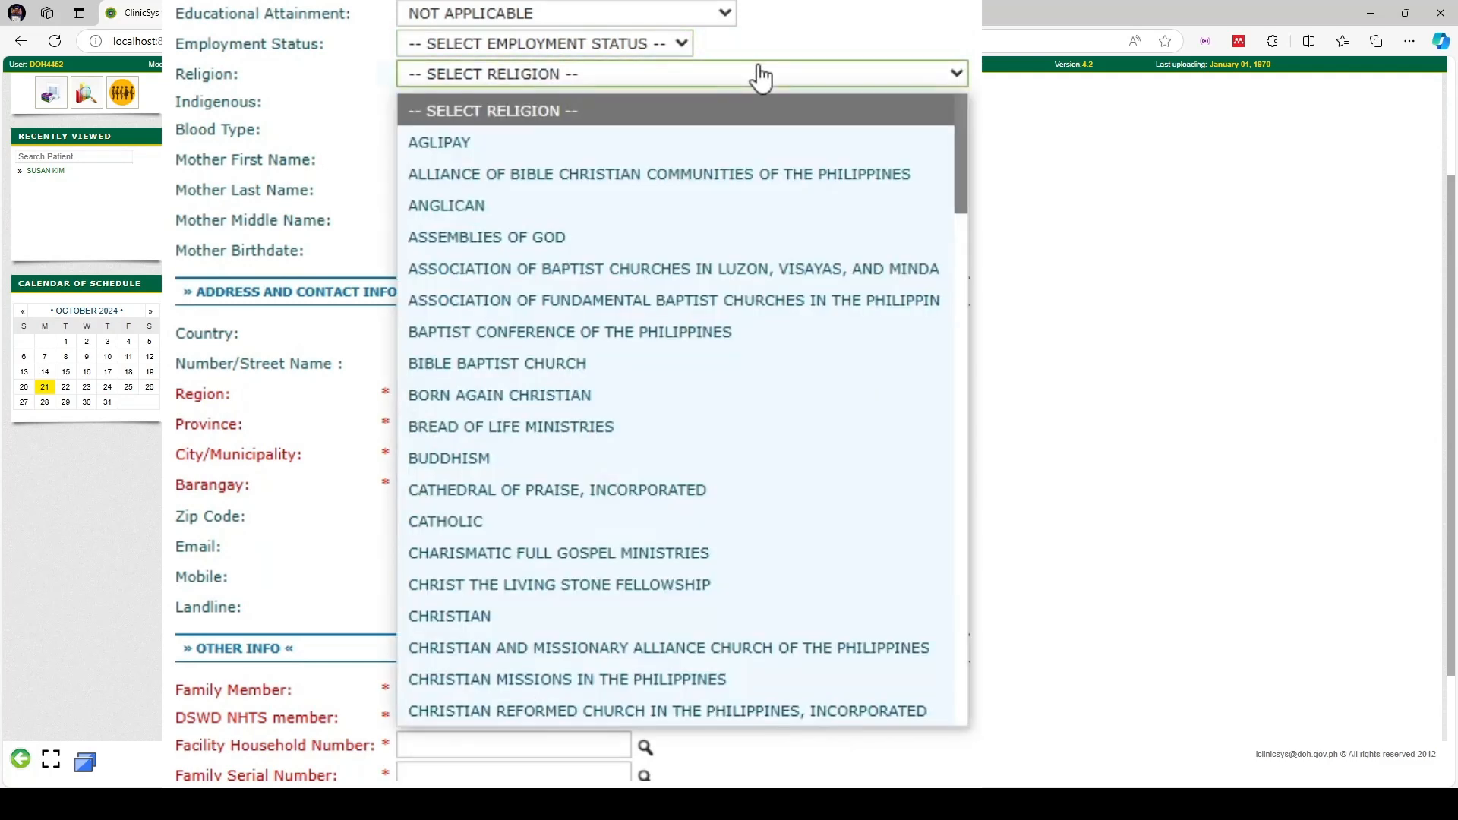
left_click(568, 517)
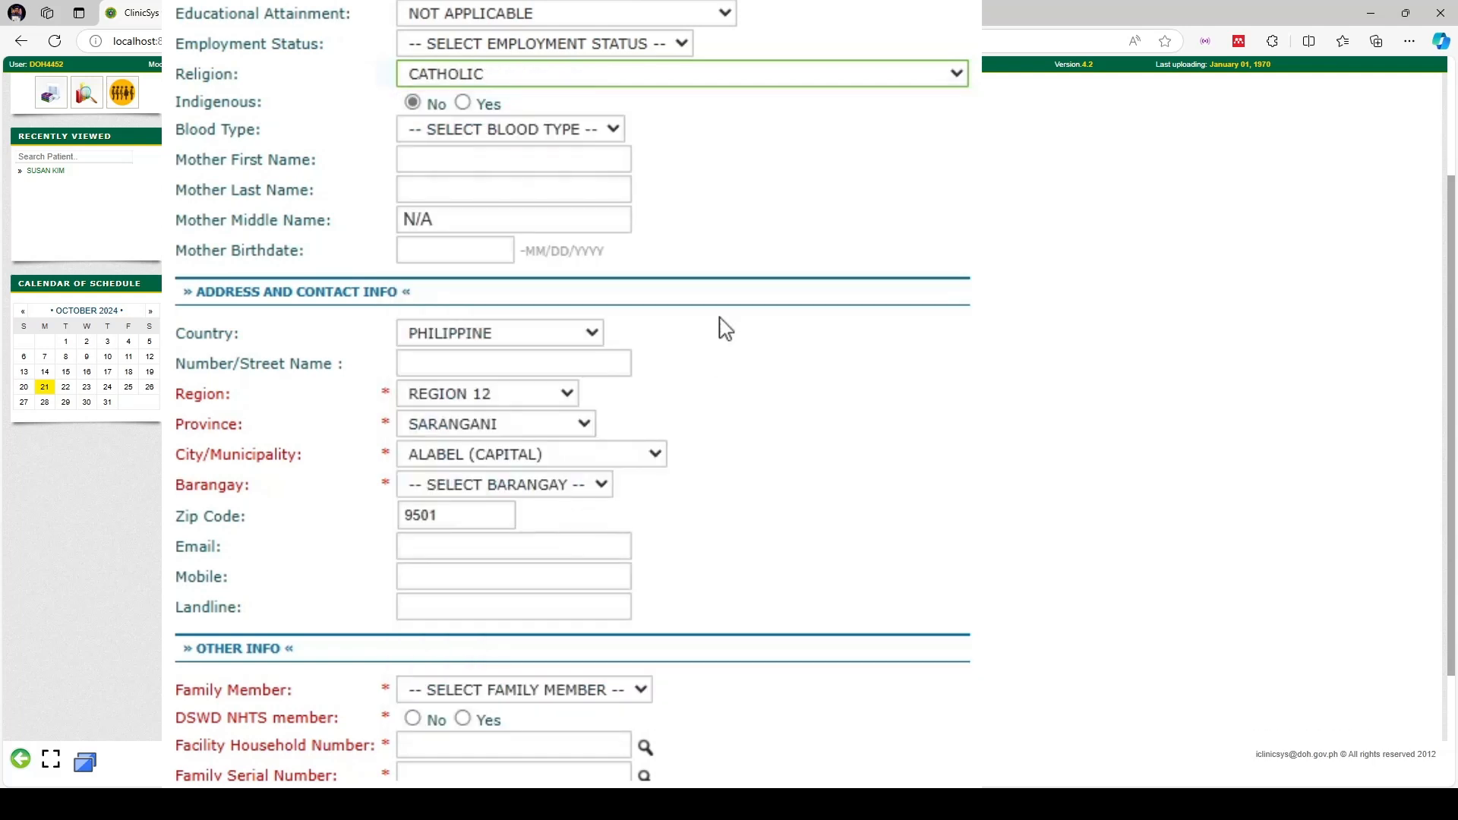
Mark the patient indigenous, with ethnic group ILOCANO and blood type B+
left_click(464, 104)
left_click(457, 131)
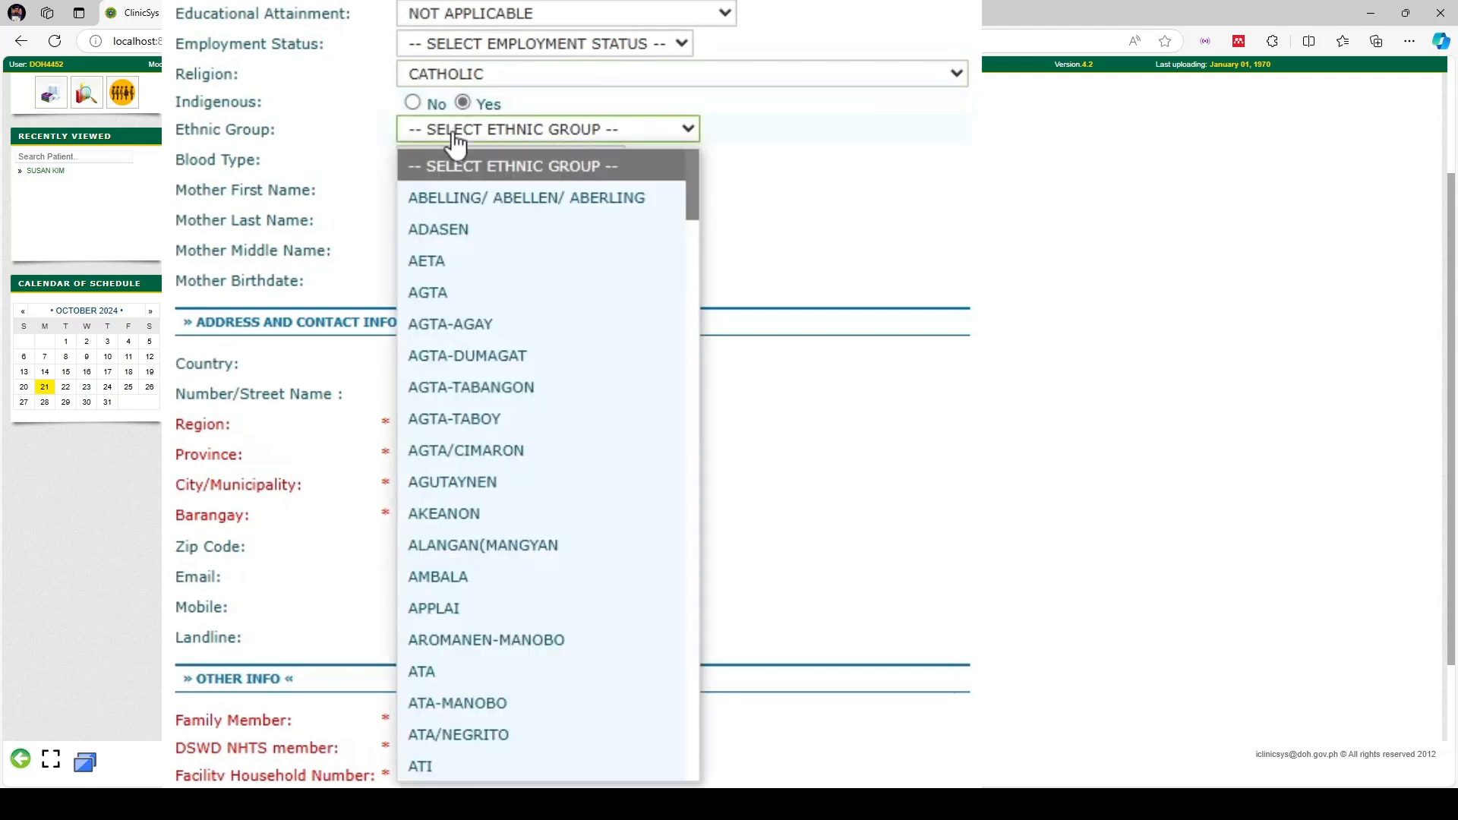
type("ilo")
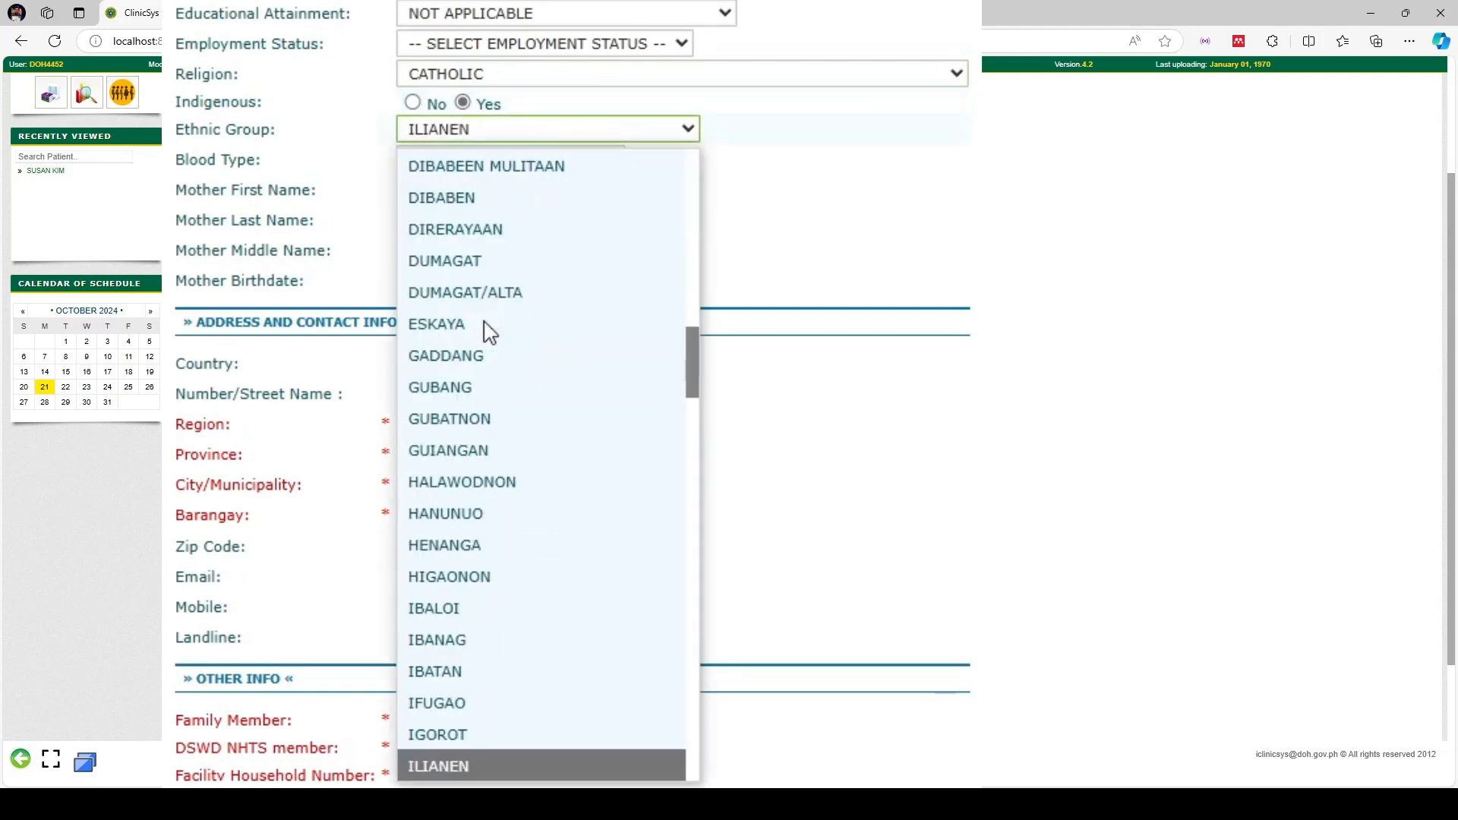
key("Return")
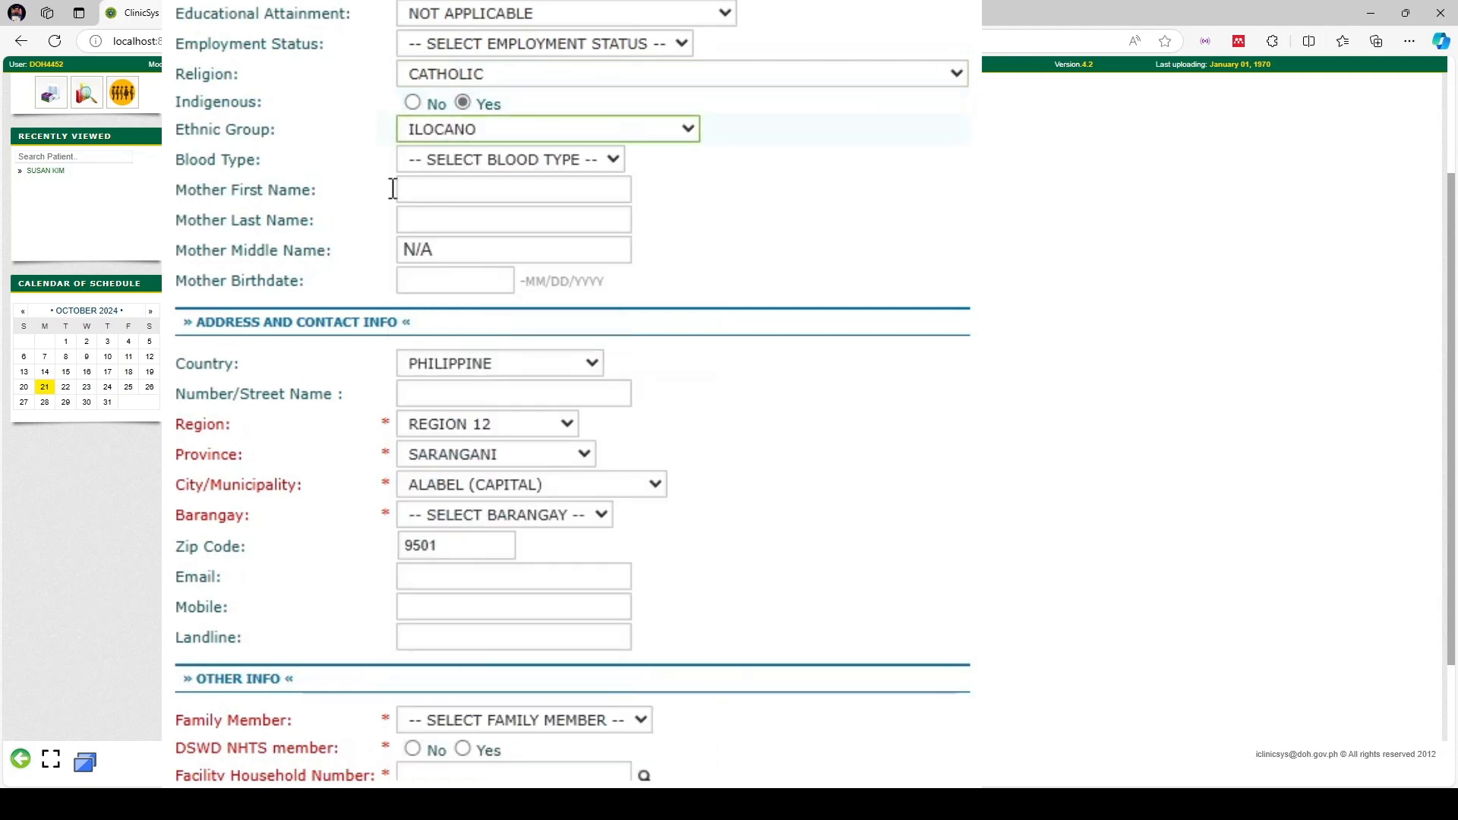
left_click(507, 168)
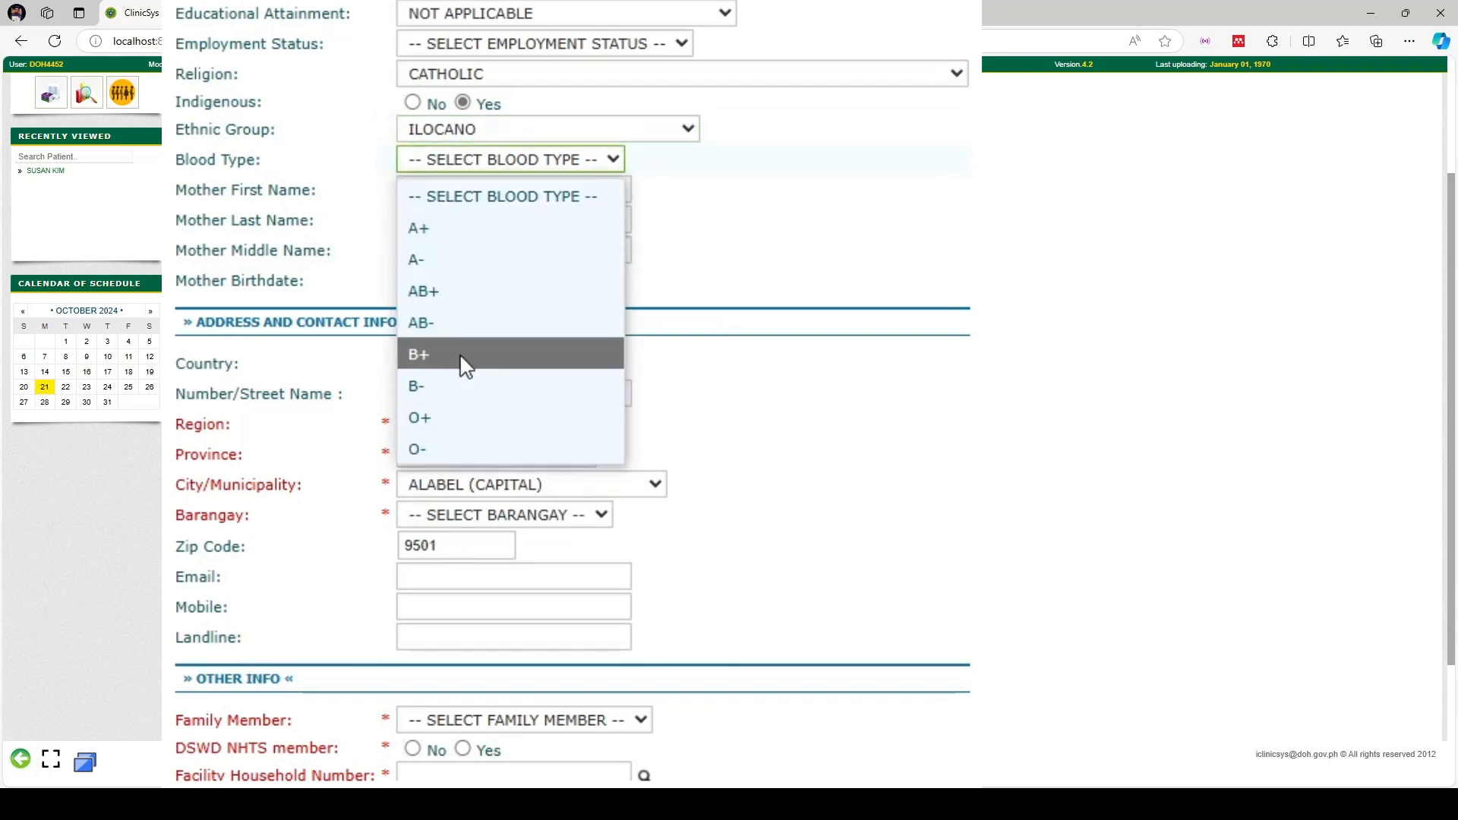
left_click(459, 353)
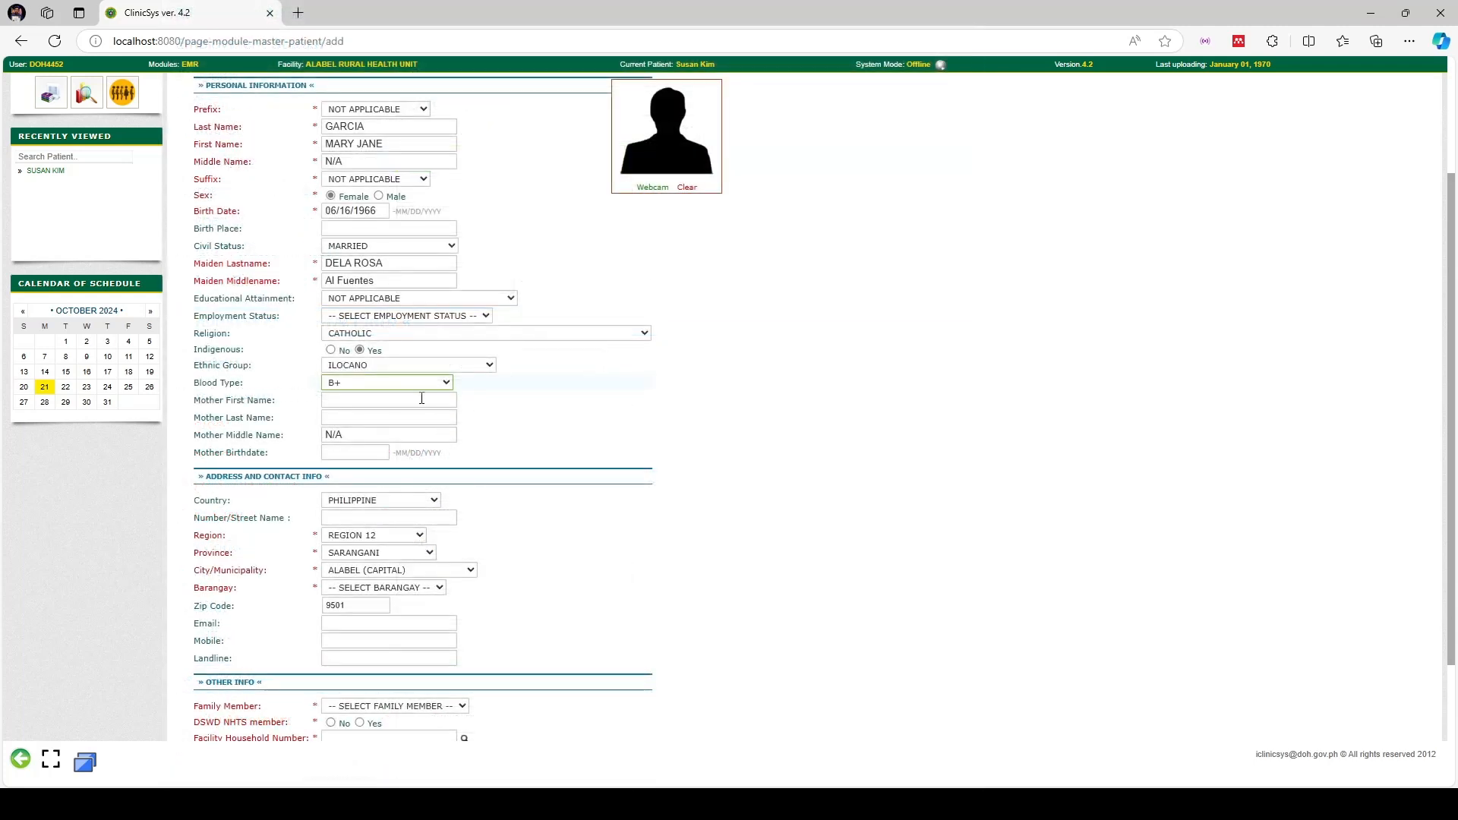
scroll(543, 444, "down", 2)
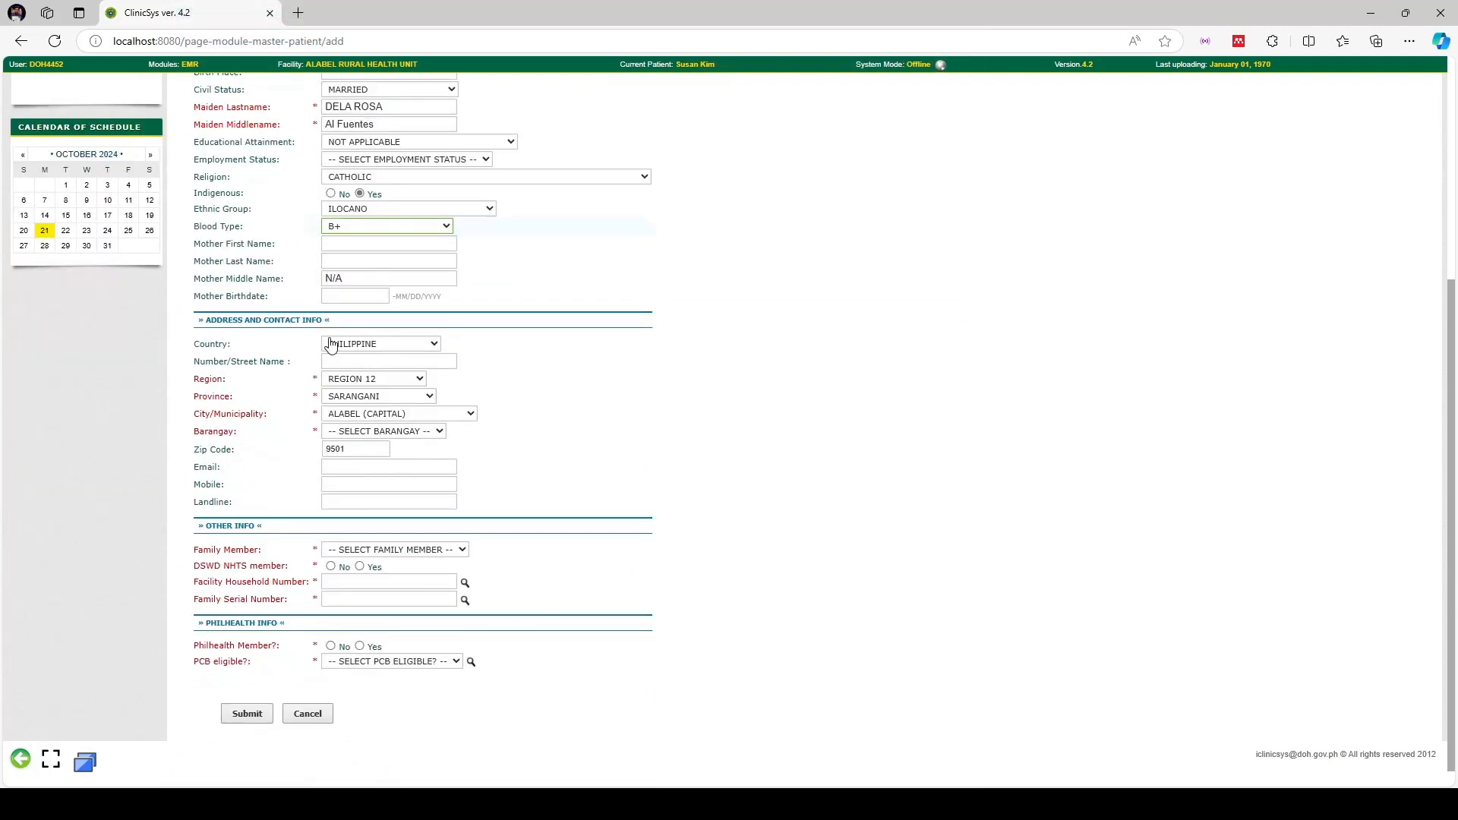
Enter the patient's street address in Number/Street Name
left_click(368, 360)
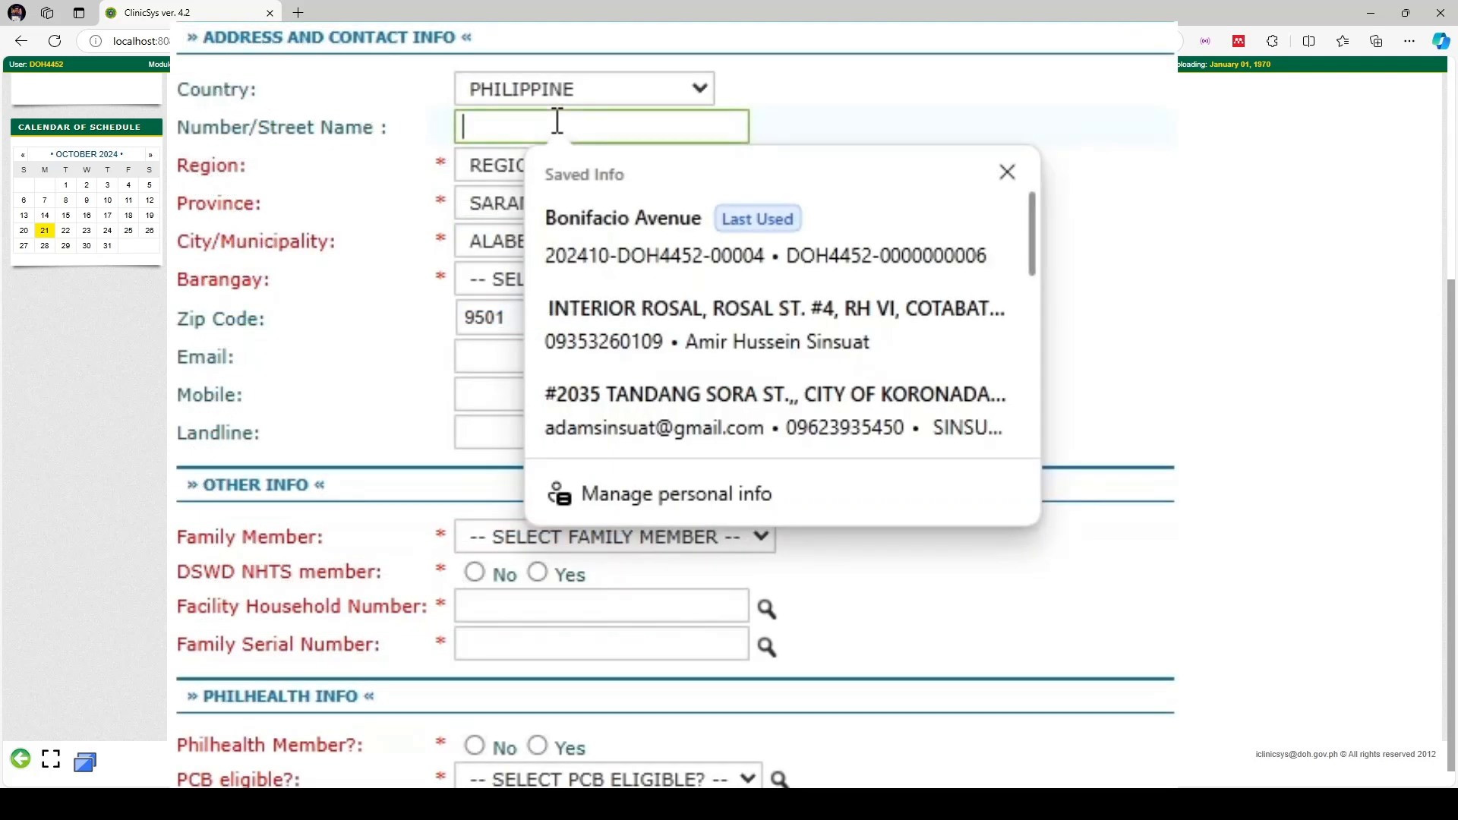
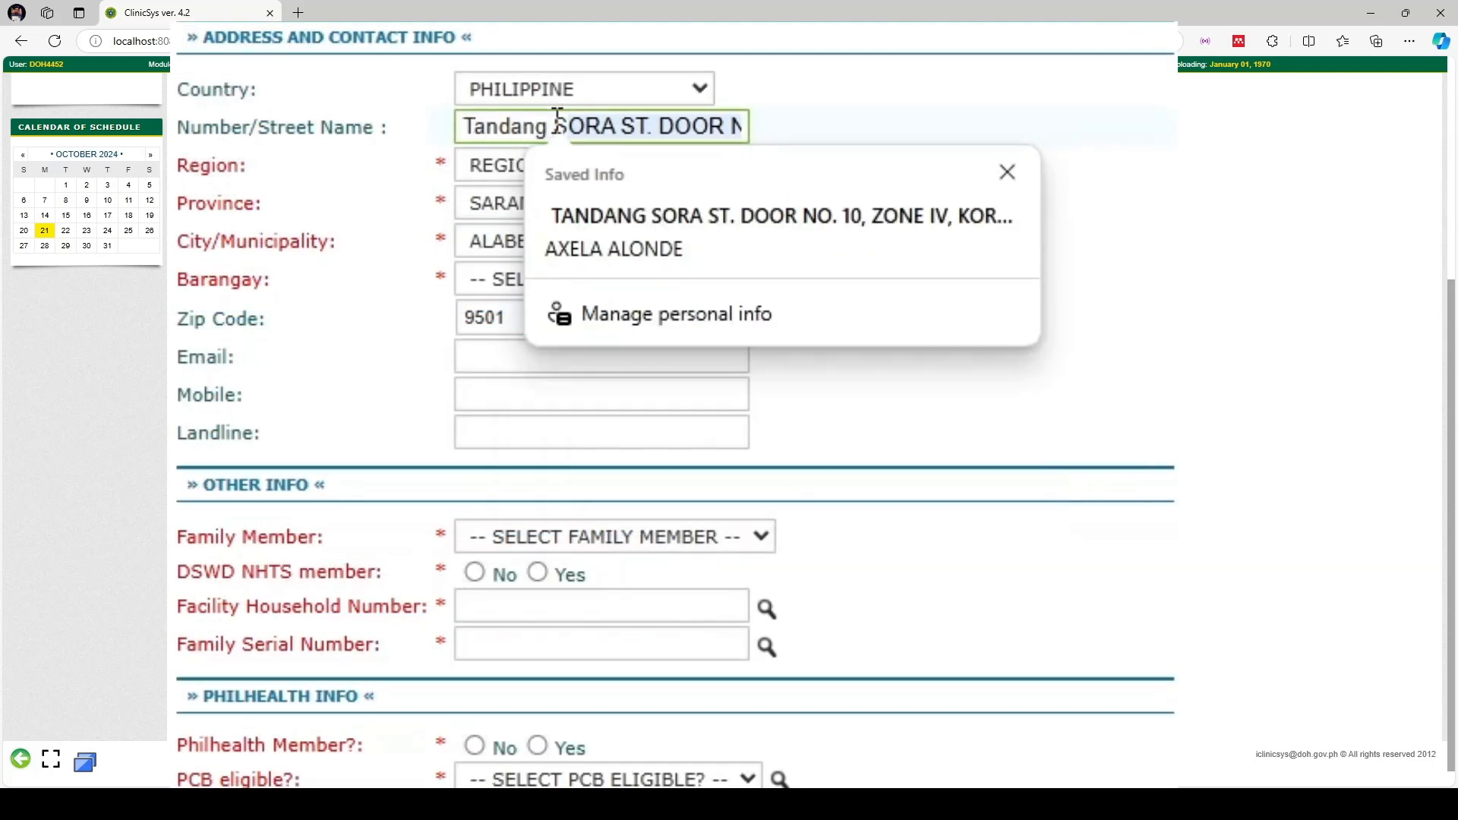
key("BackSpace")
key("BackSpace")
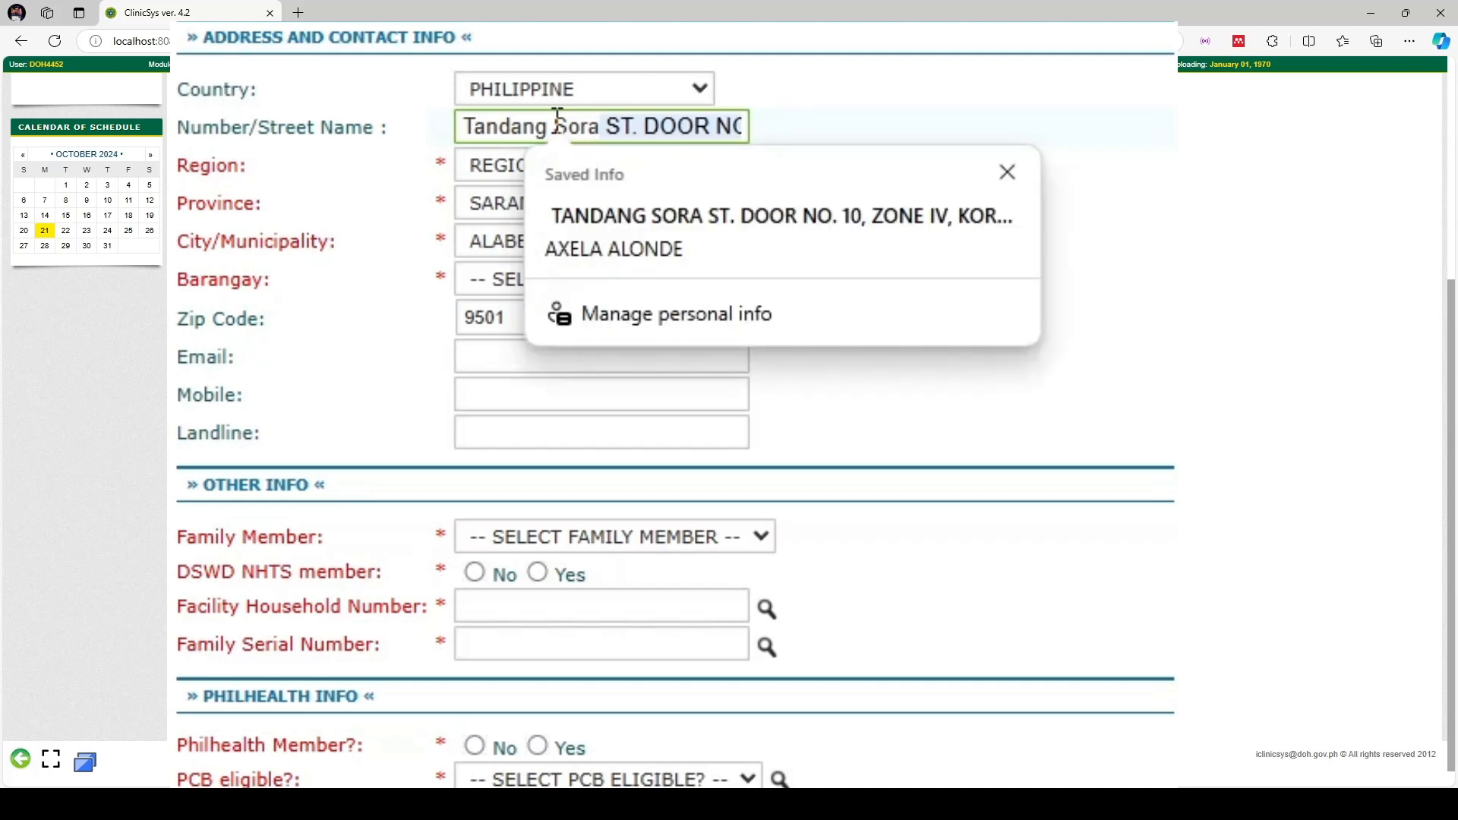
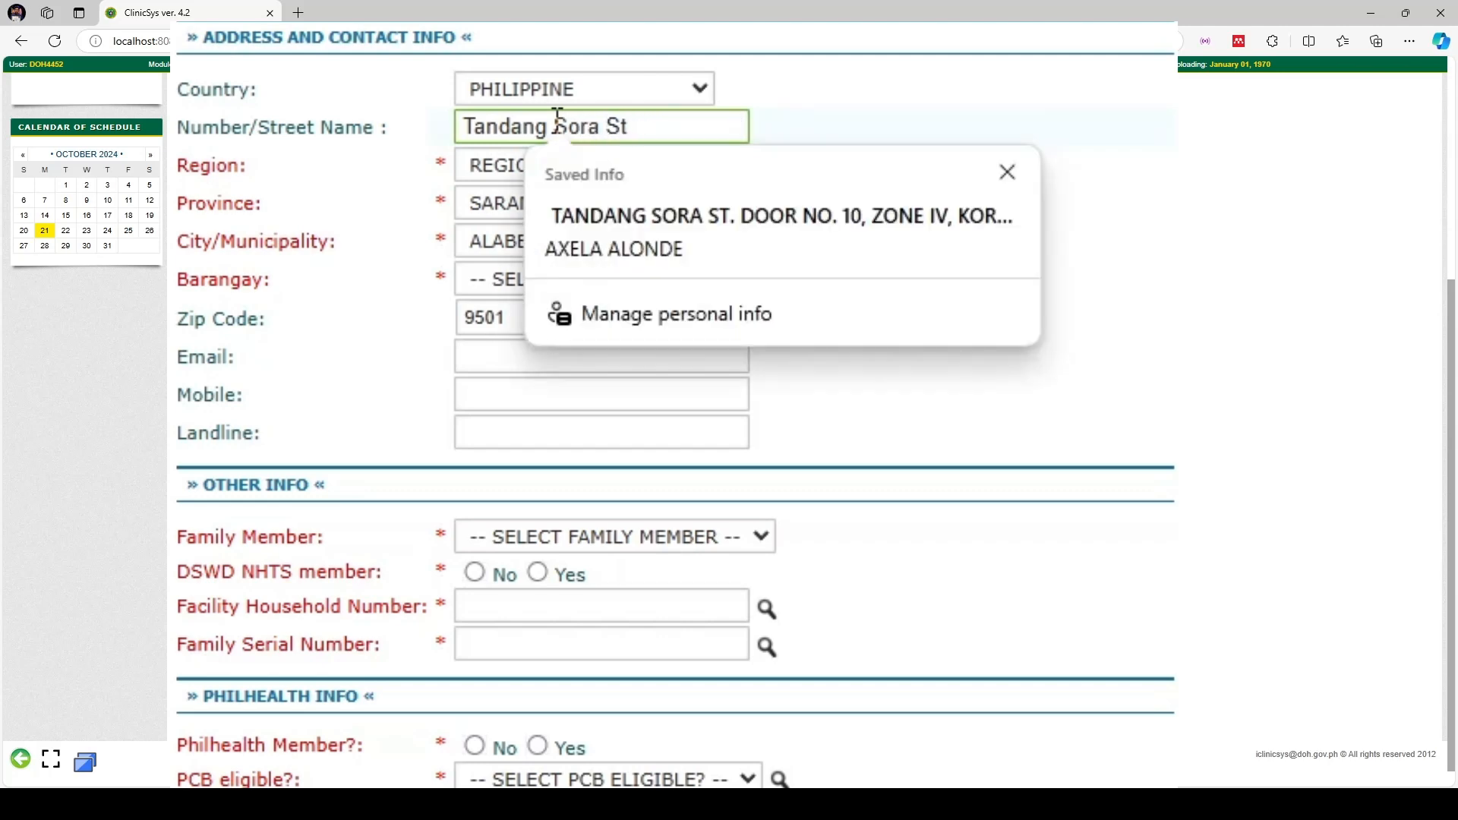
key("Escape")
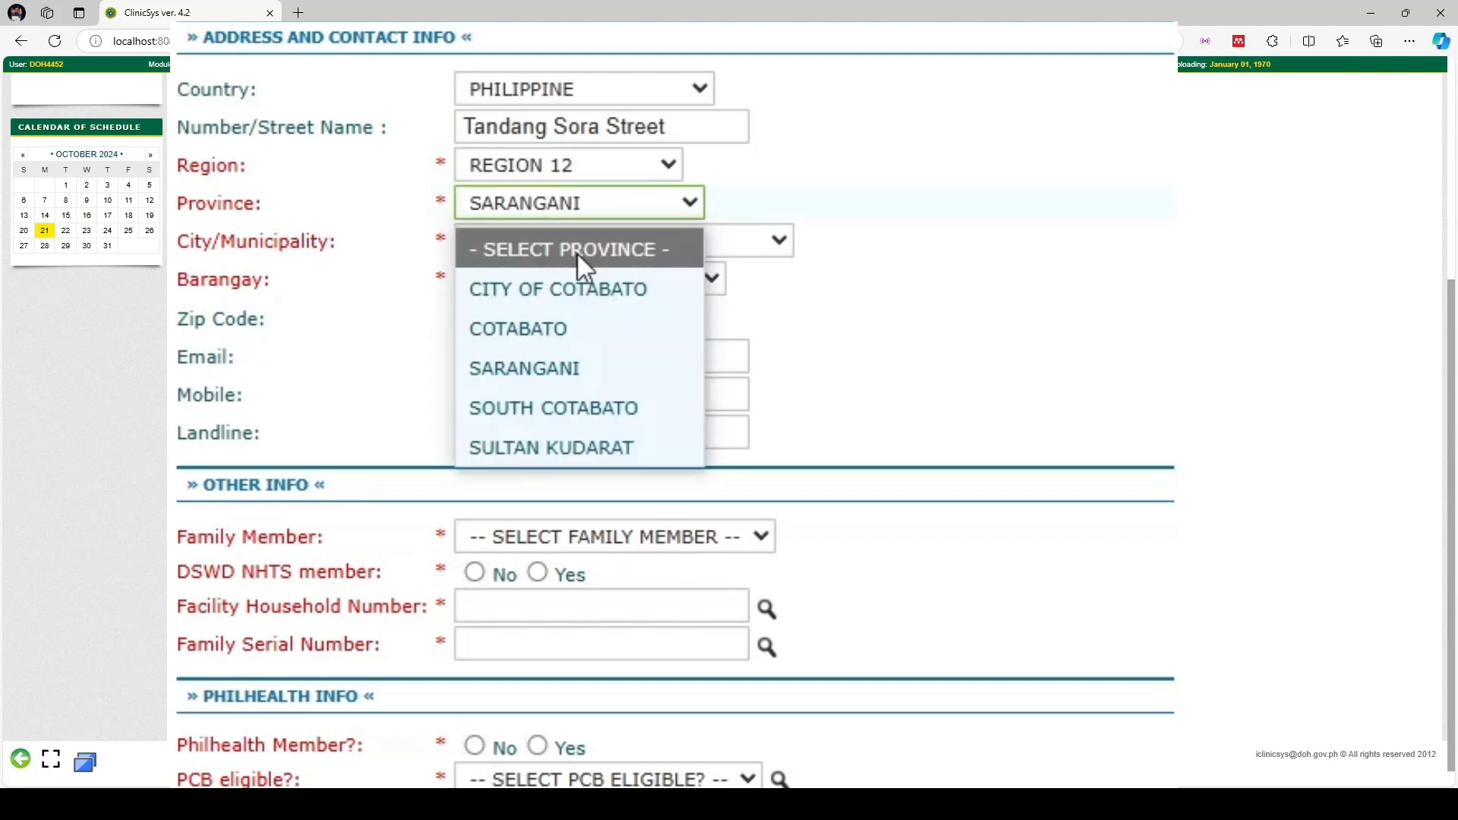
Choose SOUTH COTABATO, CITY OF KORONADAL (CAPITAL), barangay ZONE IV (POB.), and correct the zip code
left_click(548, 406)
left_click(575, 250)
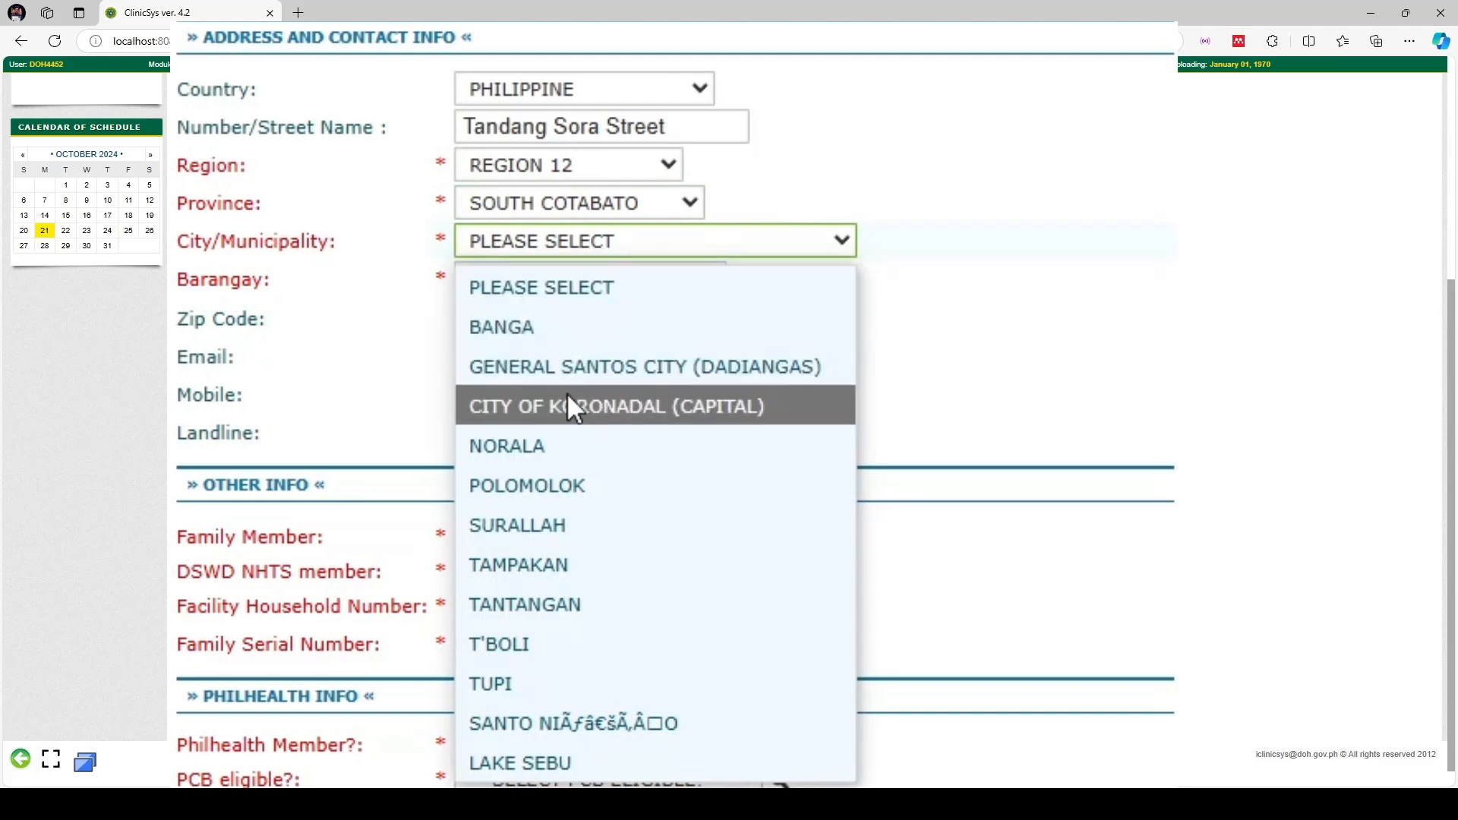
left_click(566, 402)
left_click(579, 285)
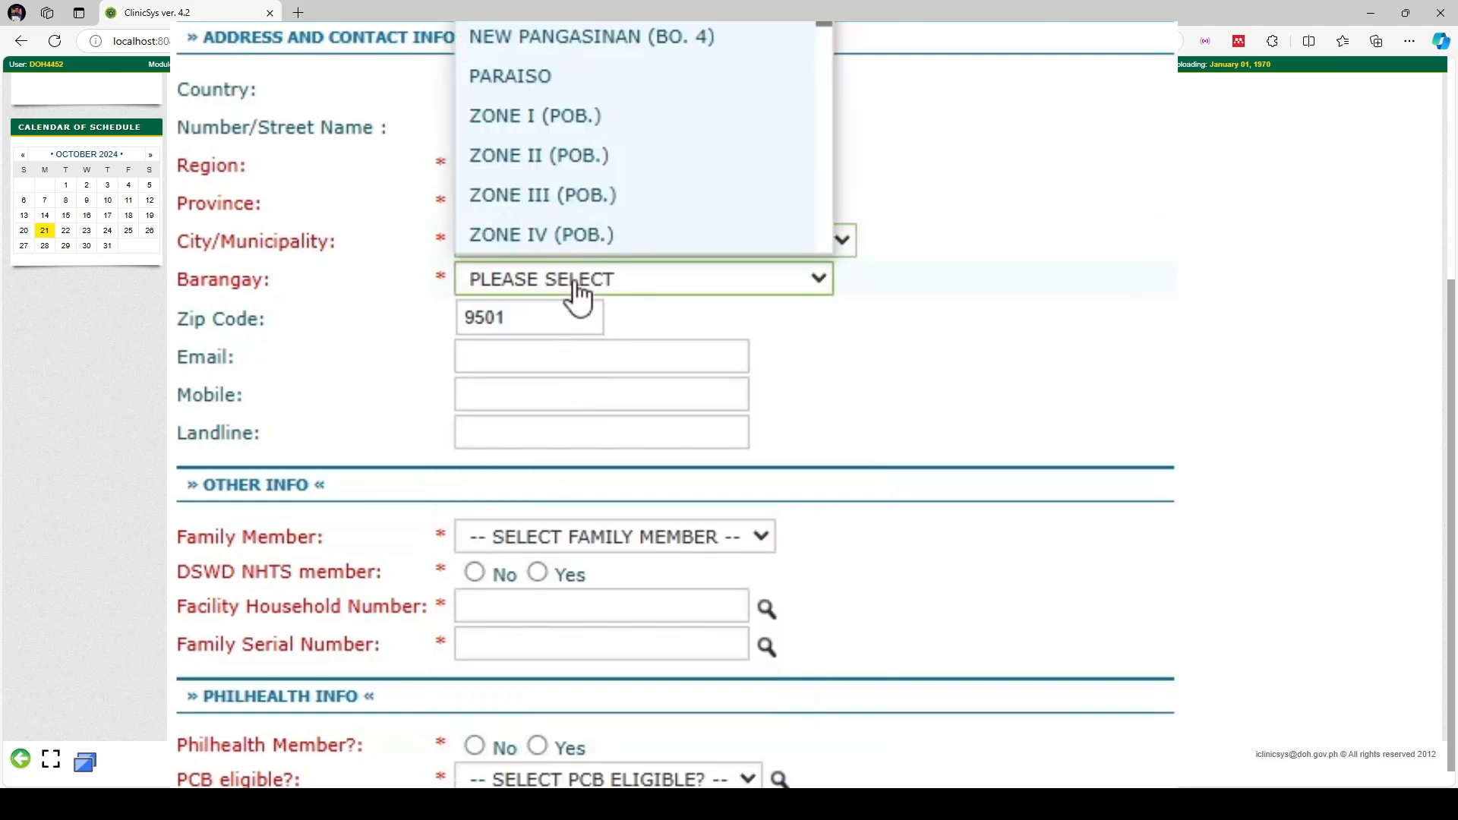
left_click(576, 232)
double_click(539, 315)
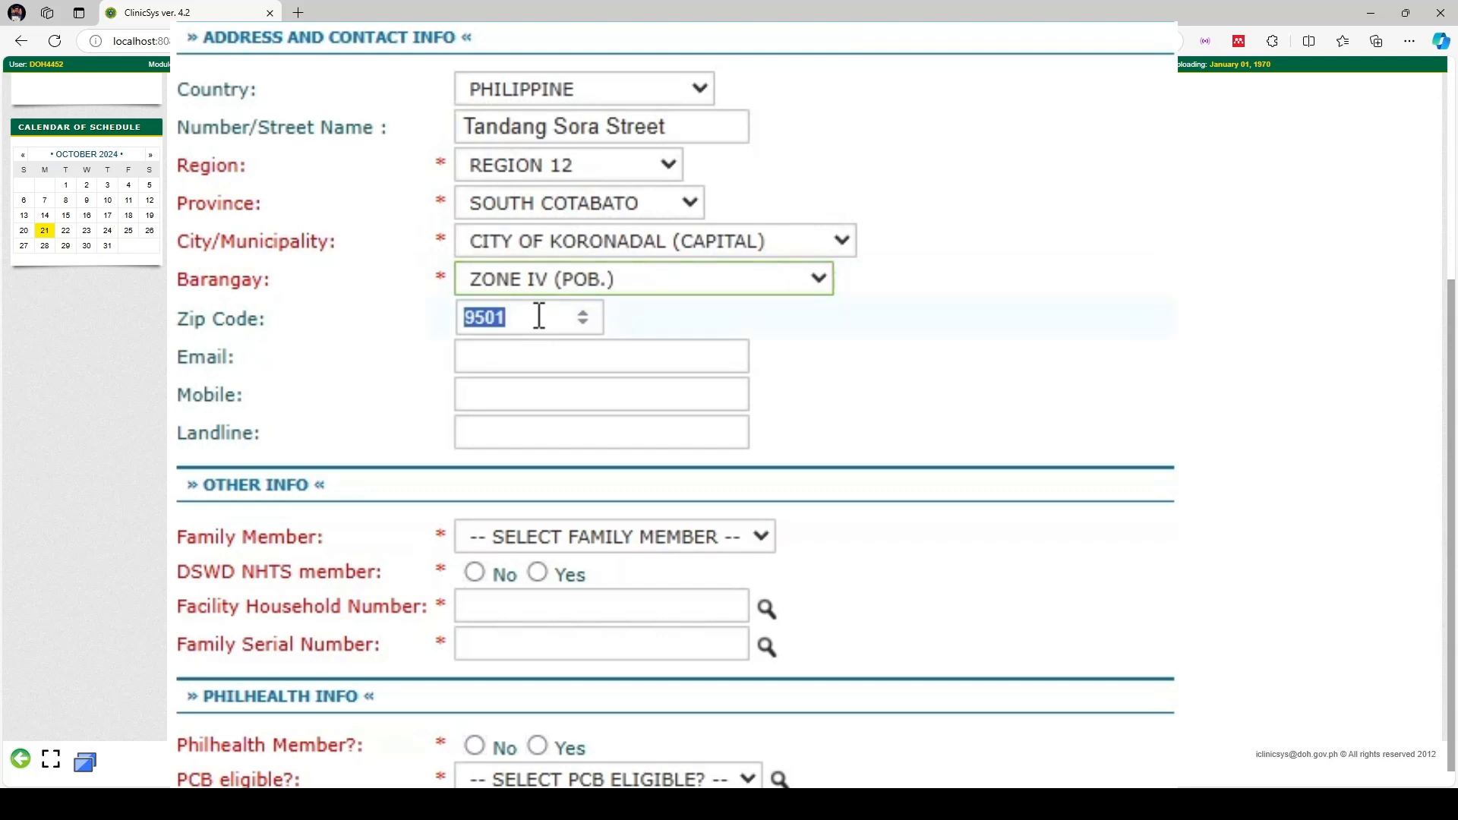
left_click(533, 317)
type("65")
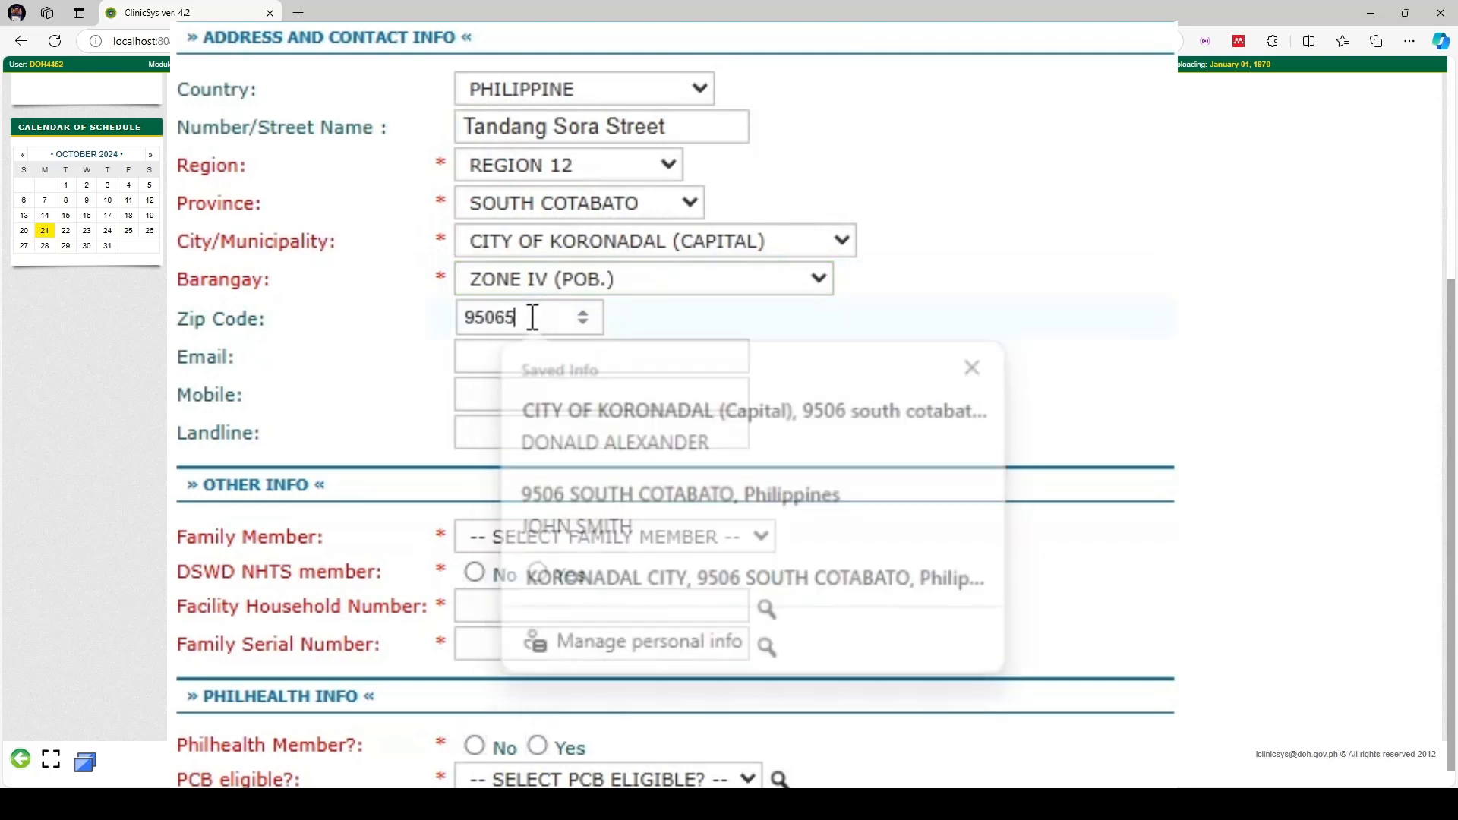
left_click(530, 300)
left_click(1145, 284)
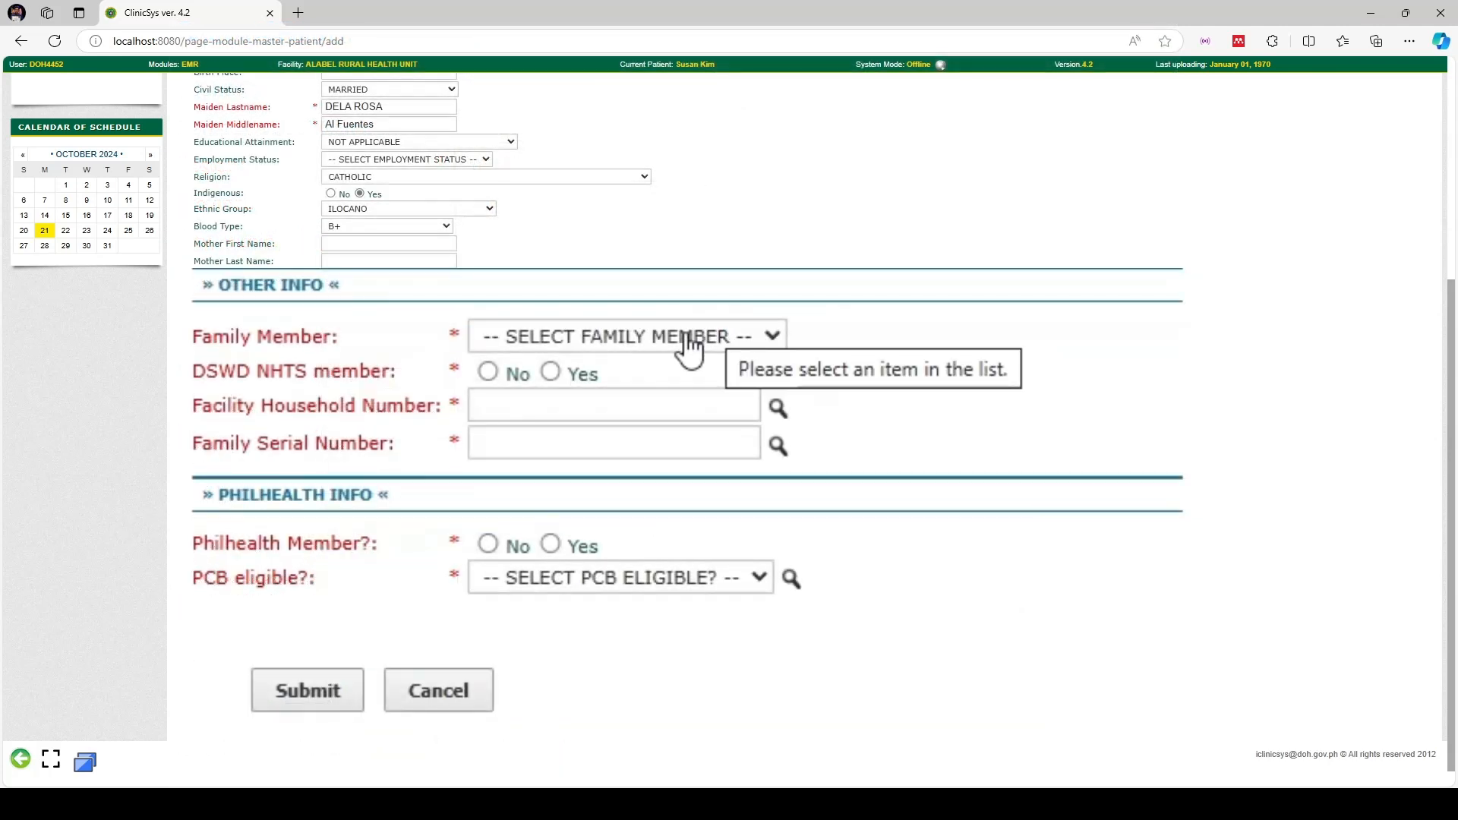
Set family member to HEAD OF THE FAMILY and mark the patient a DSWD NHTS member
left_click(689, 339)
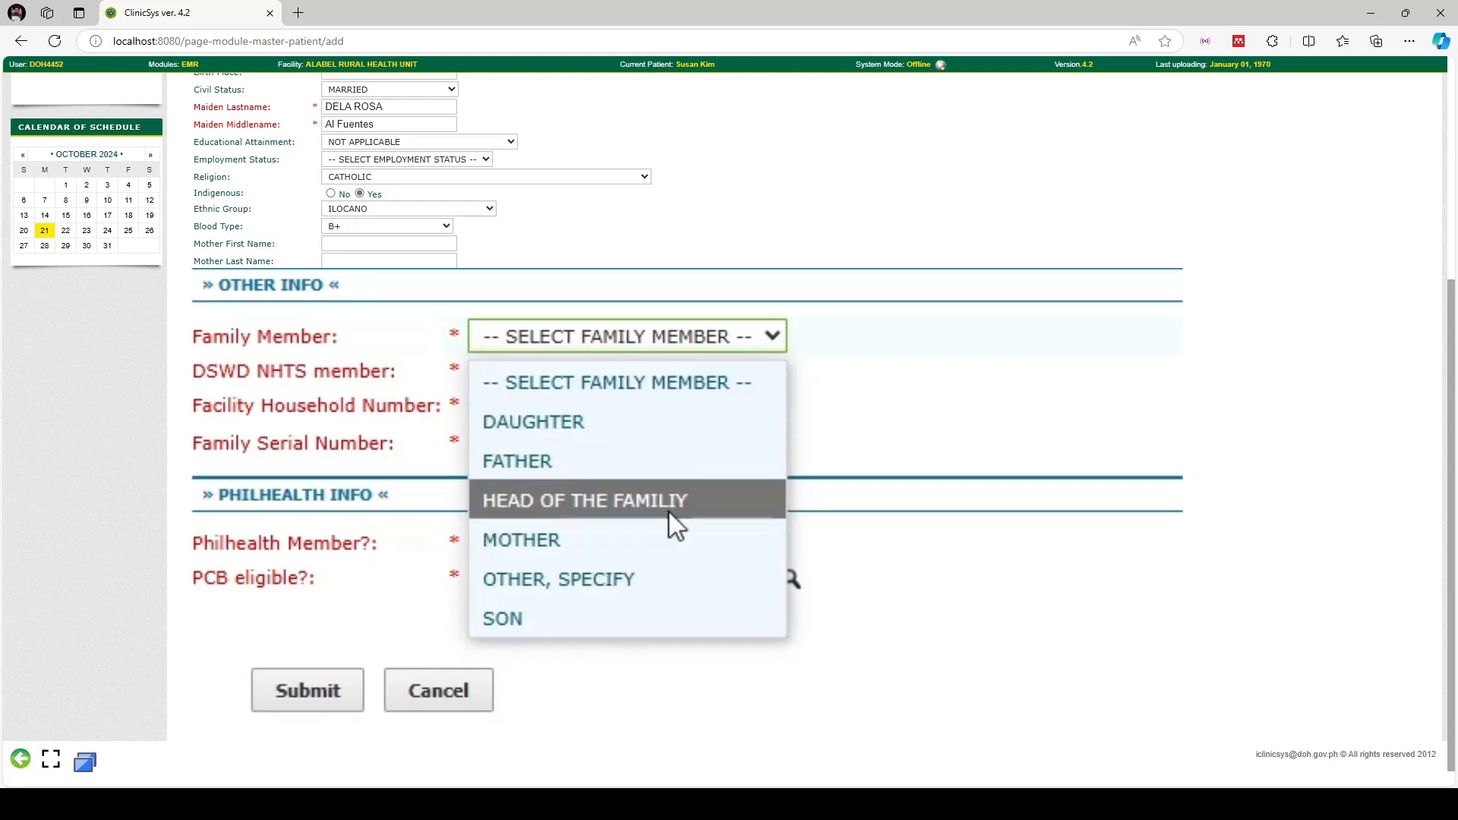
left_click(563, 498)
left_click(756, 347)
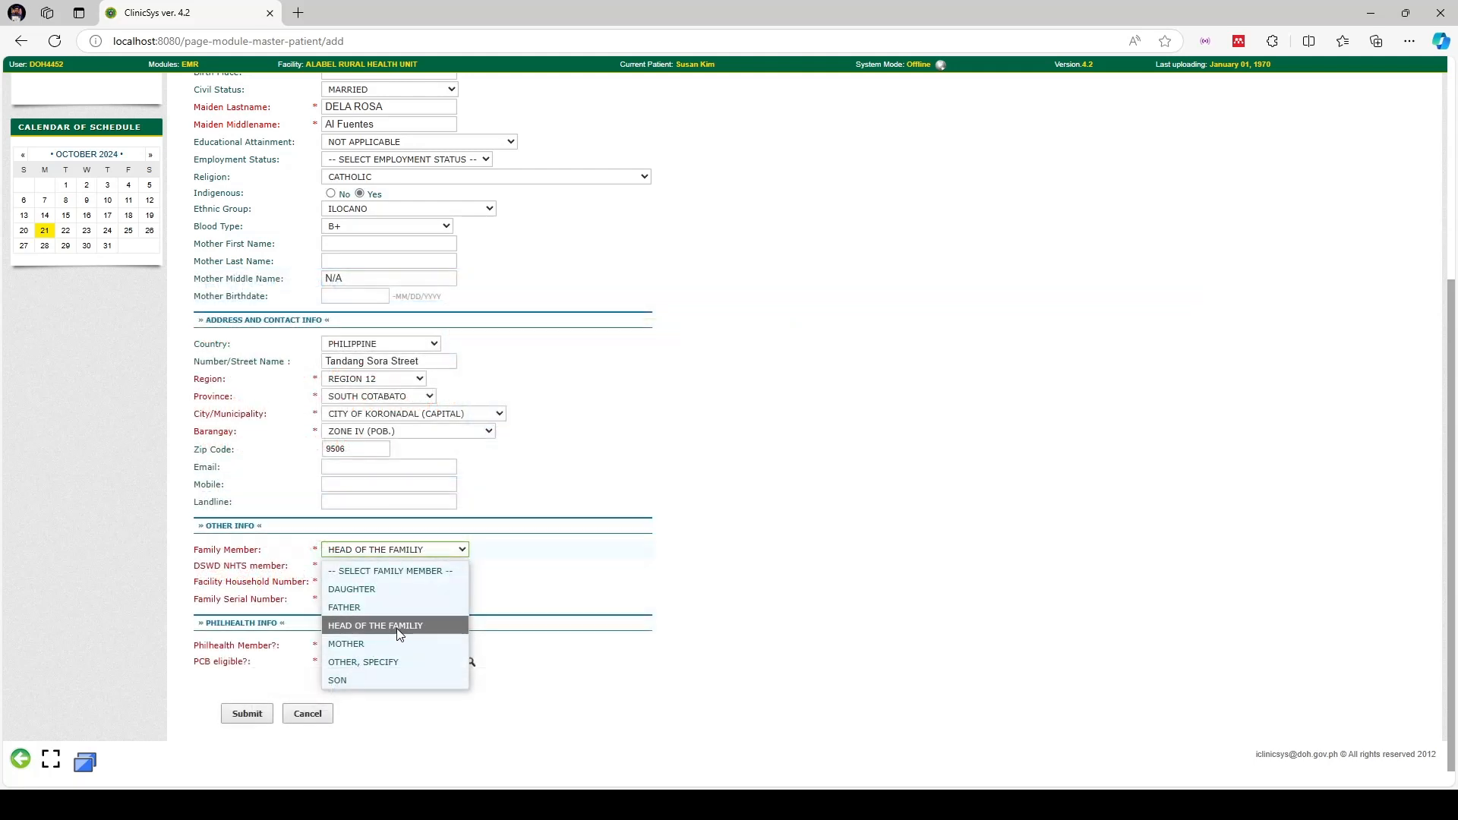
left_click(393, 634)
scroll(683, 532, "up", 5)
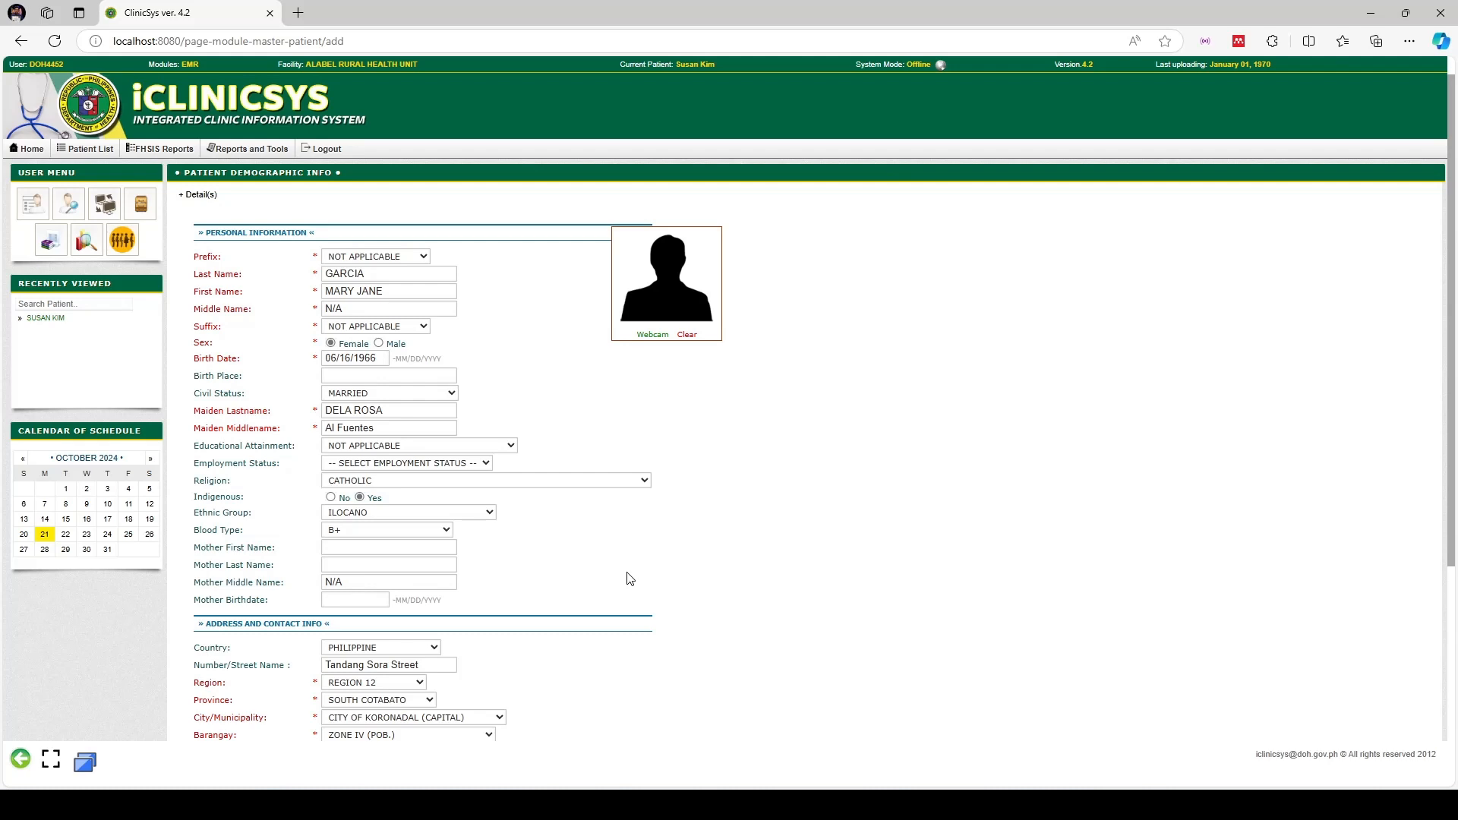
scroll(630, 580, "down", 1)
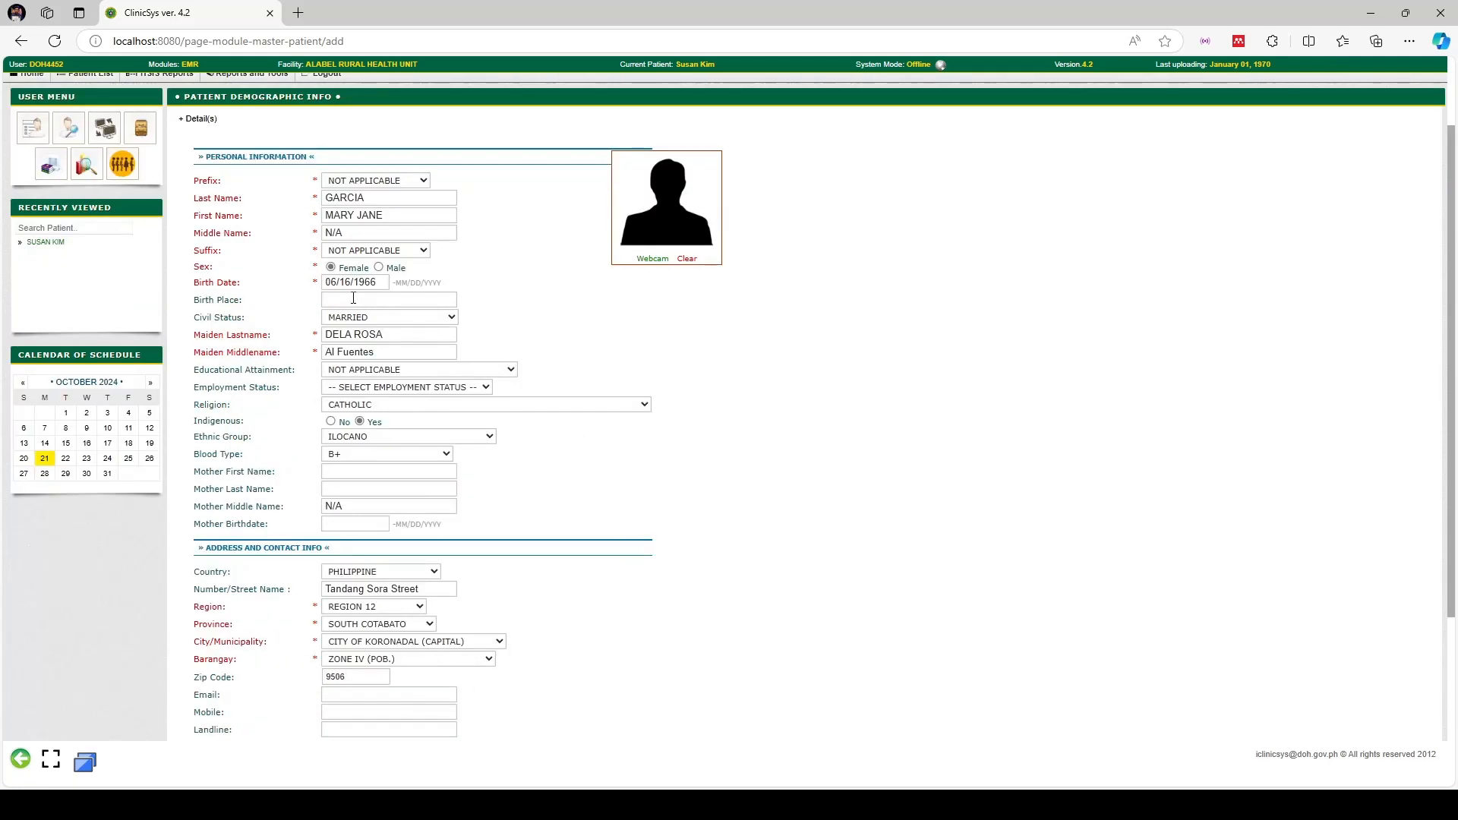
scroll(505, 503, "down", 3)
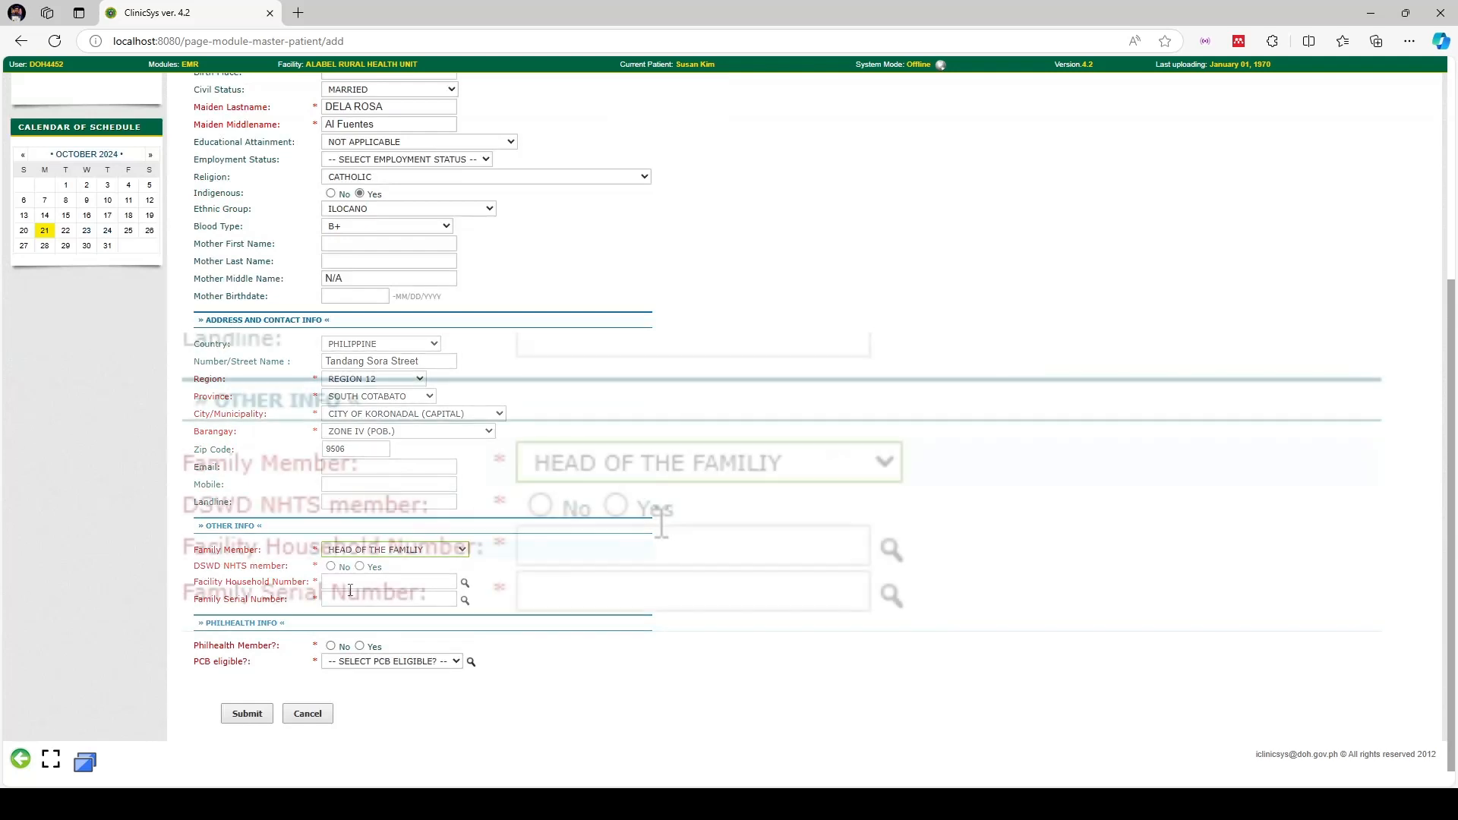
left_click(616, 505)
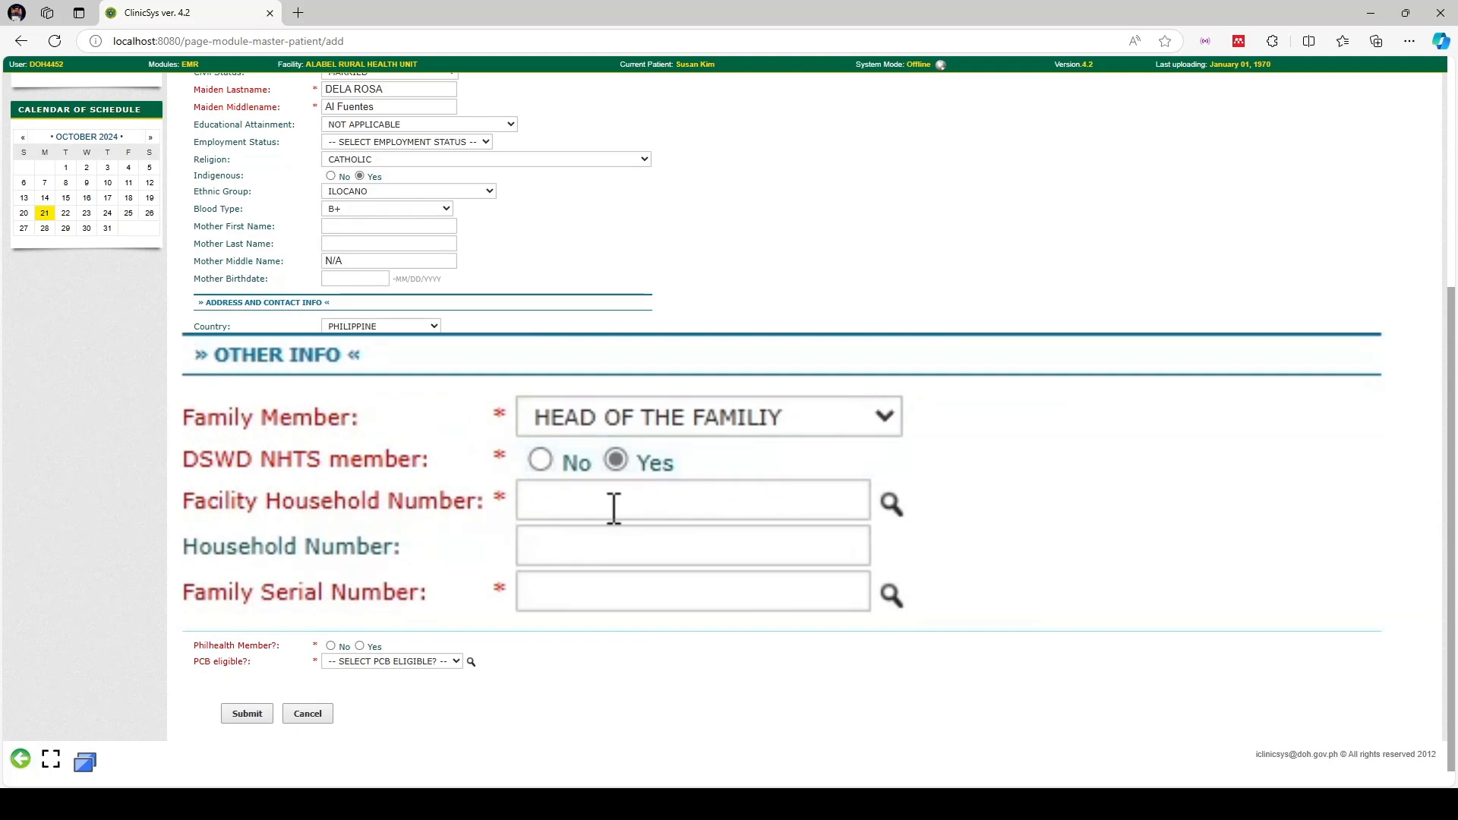
Search households by the patient's name, then generate a new facility household number
left_click(461, 568)
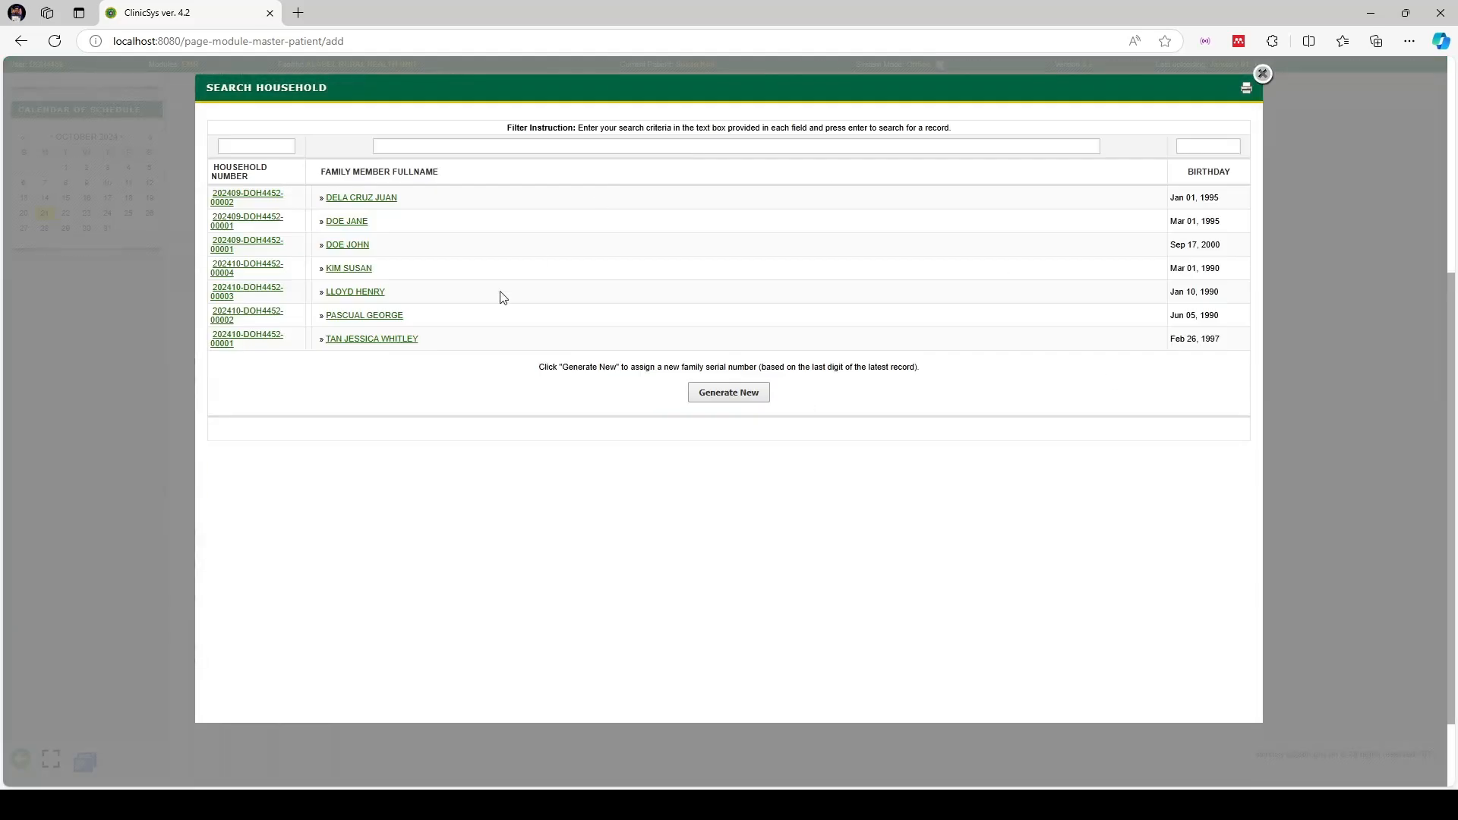
left_click(539, 145)
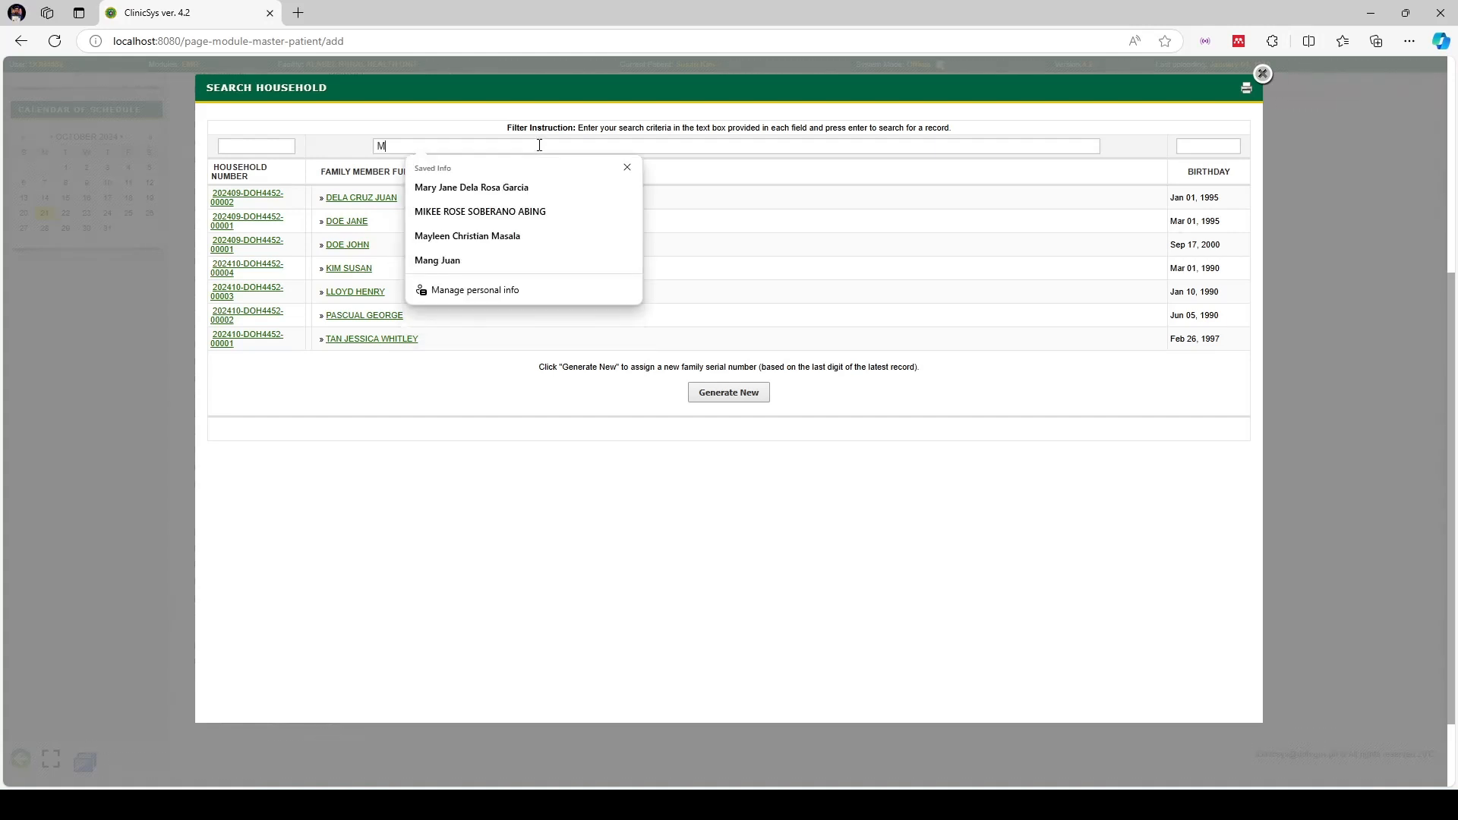
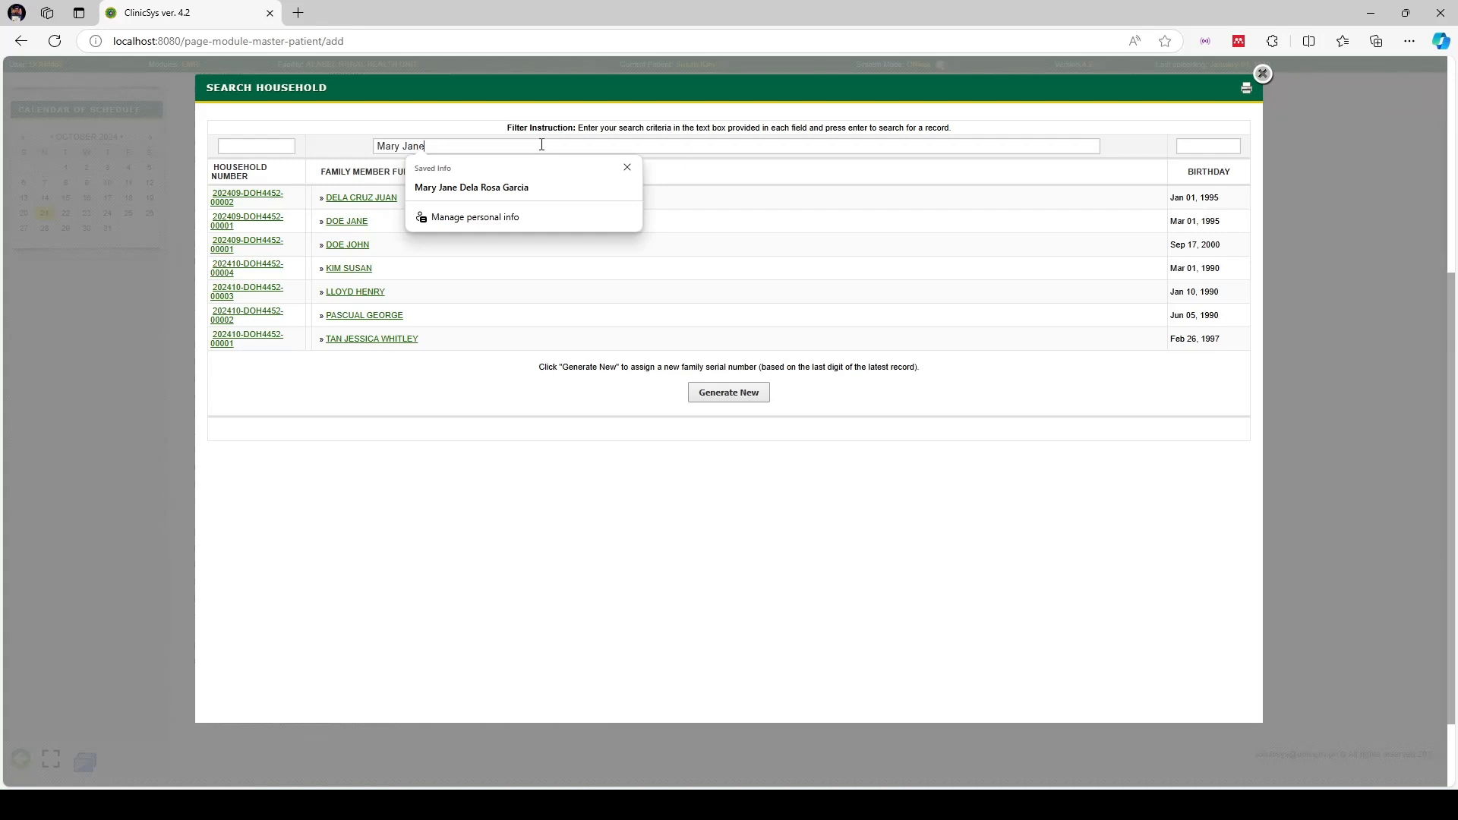
left_click(628, 167)
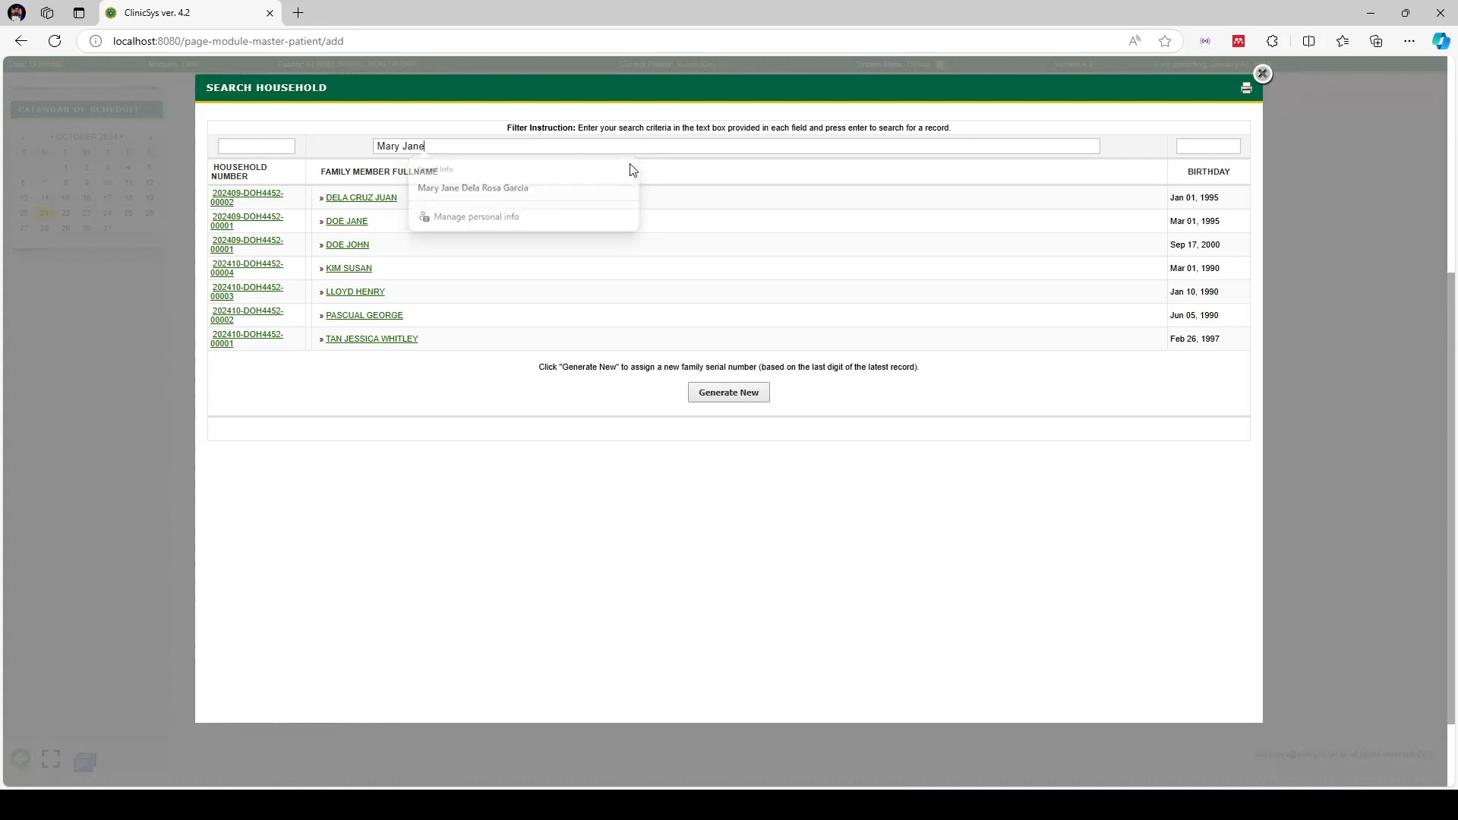
key("Return")
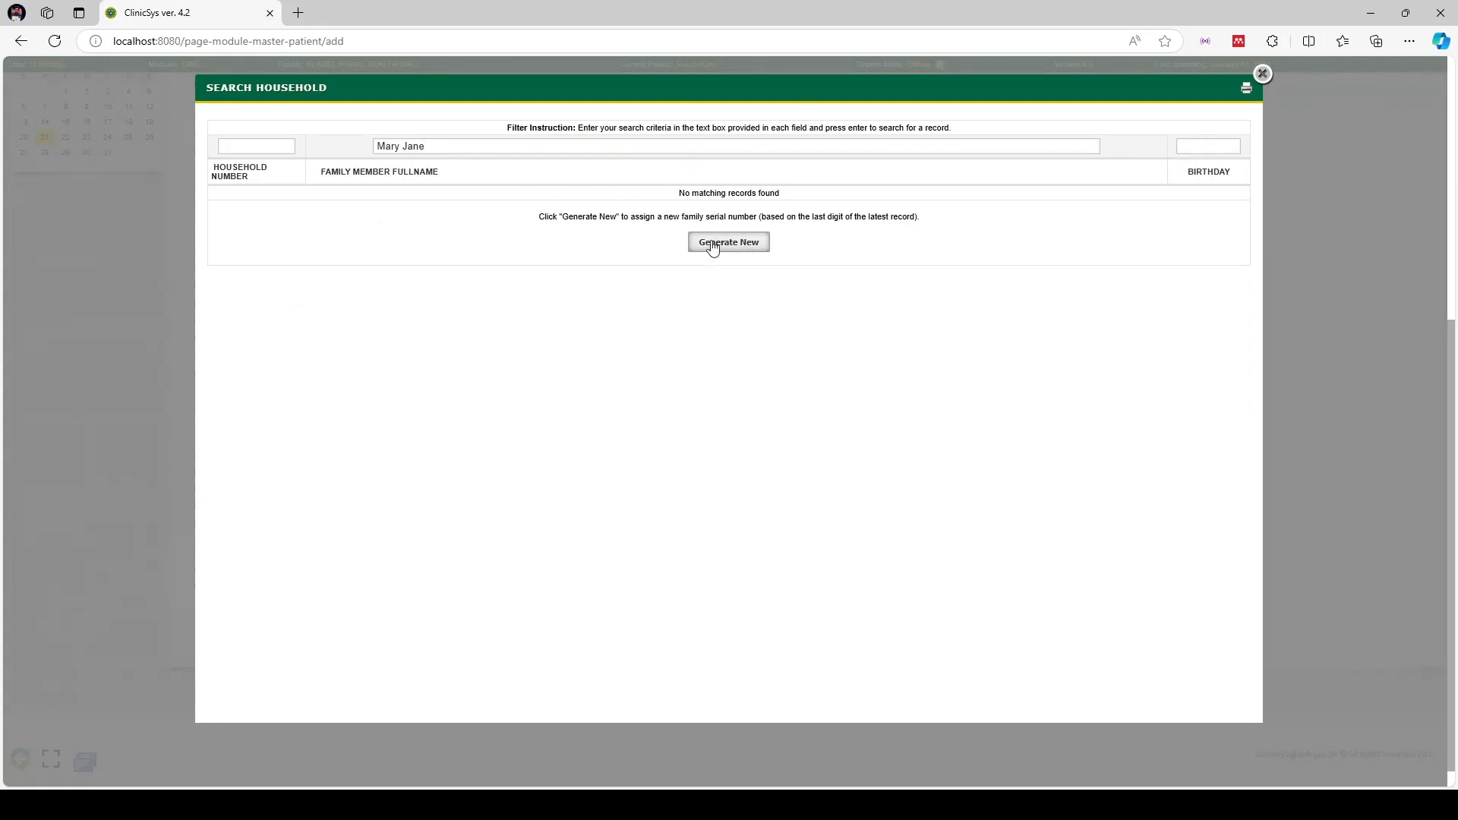
key("ctrl+a")
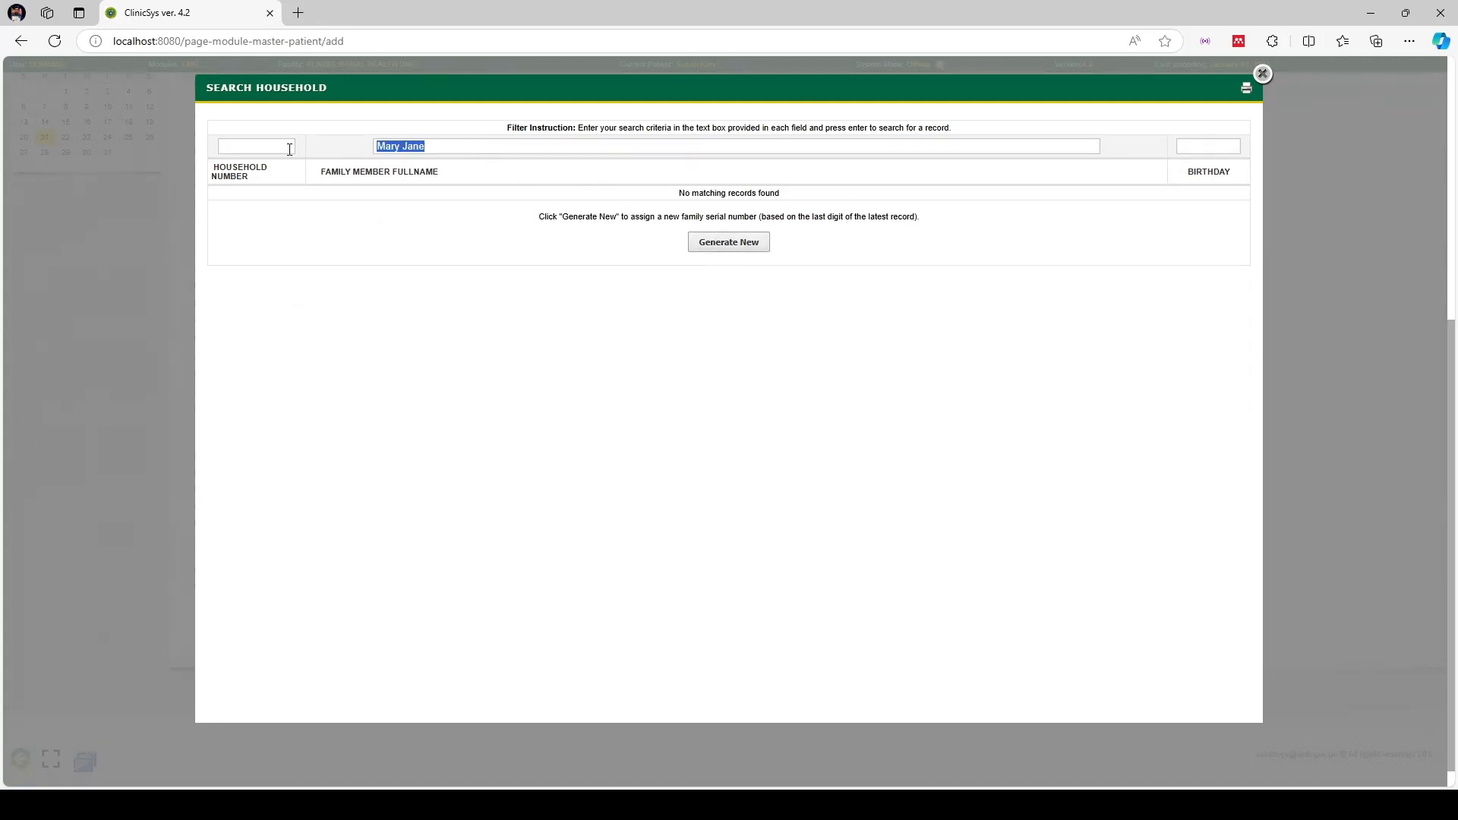
left_click(742, 241)
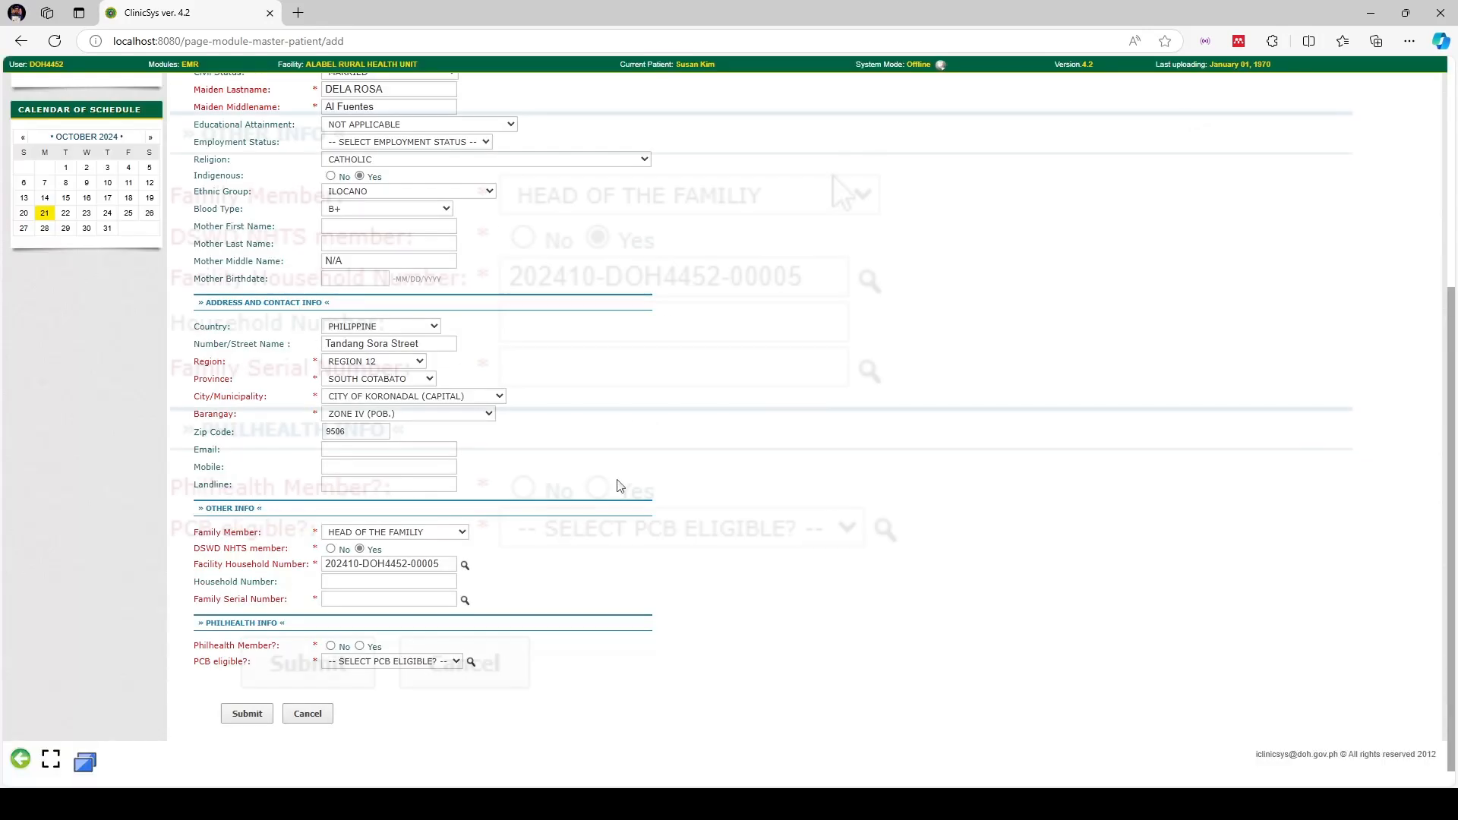
Enter the patient's household number in the Household Number field
left_click(651, 325)
left_click(520, 319)
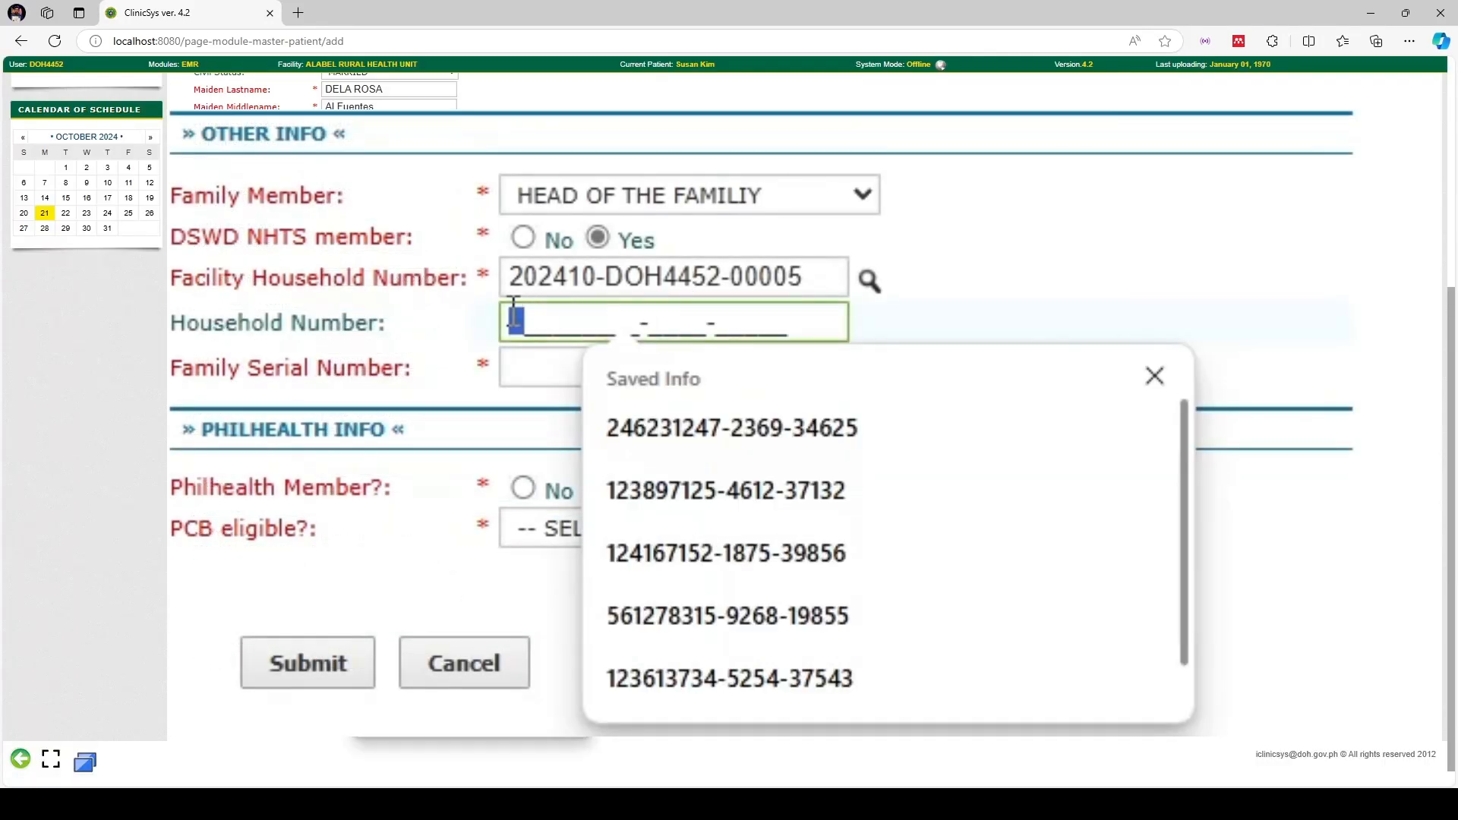
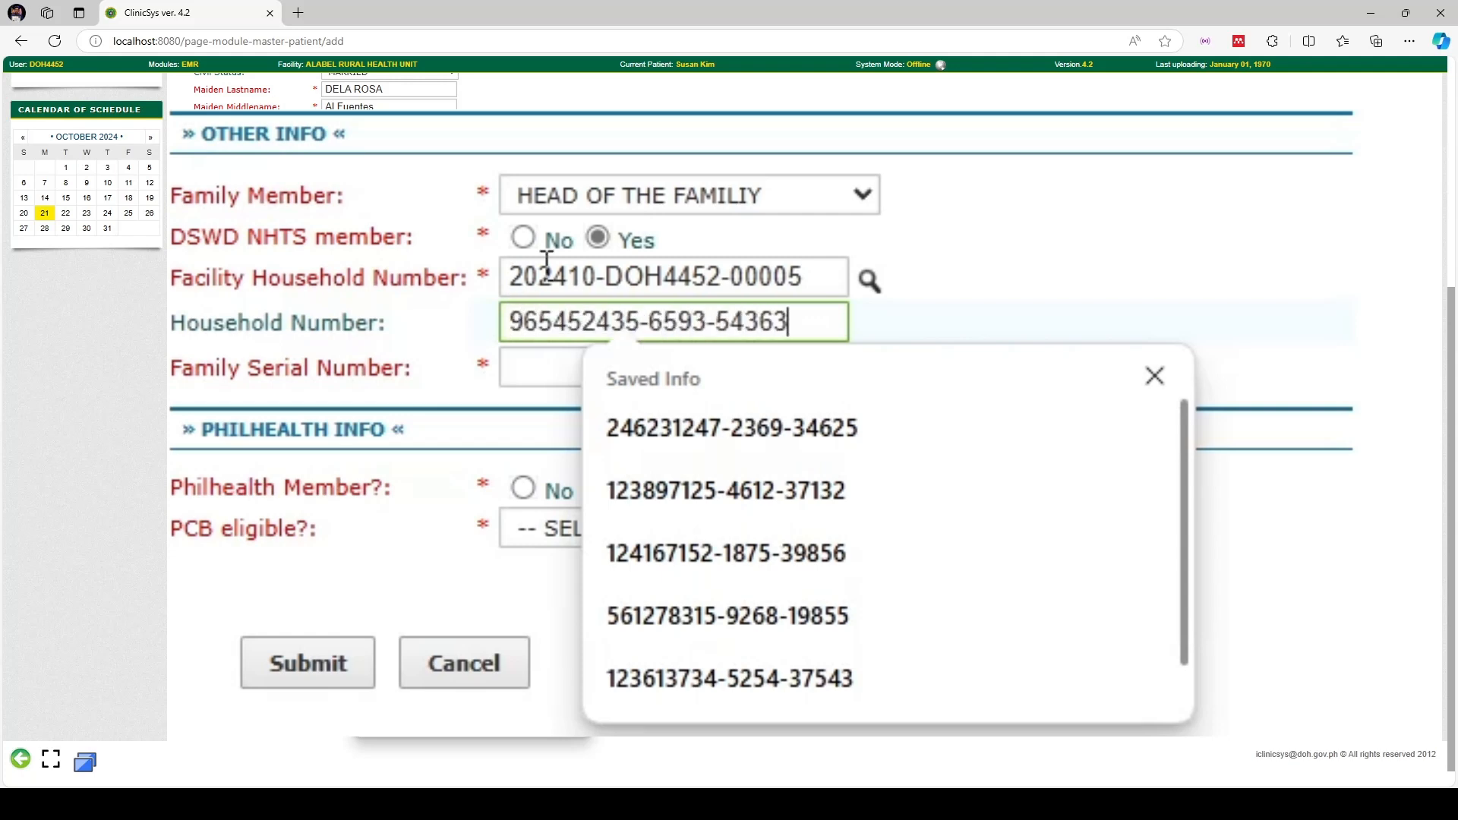
left_click(1164, 266)
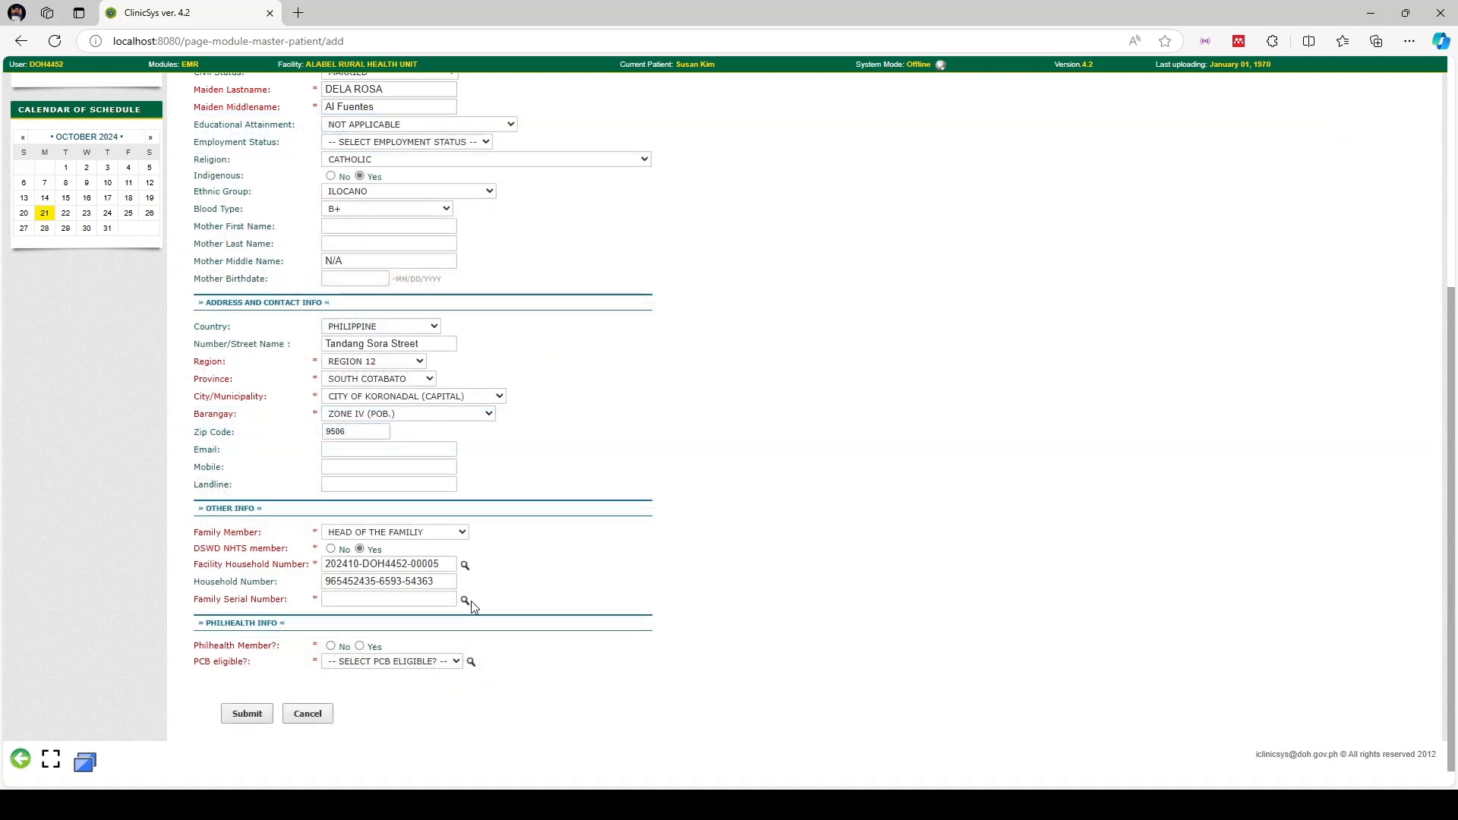
left_click(466, 601)
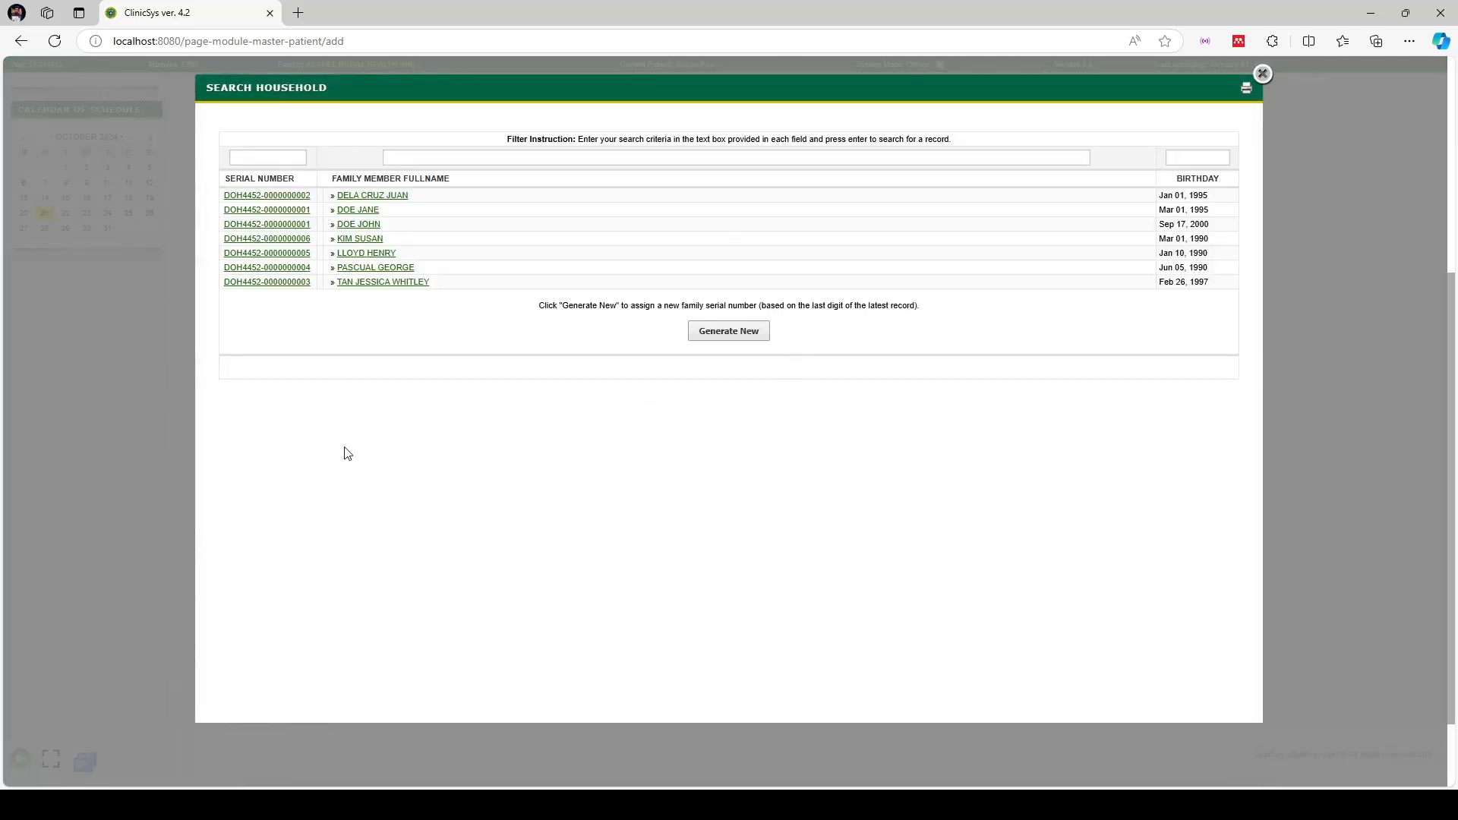
Search the household list by the patient's surname and generate a new family serial number
left_click(598, 160)
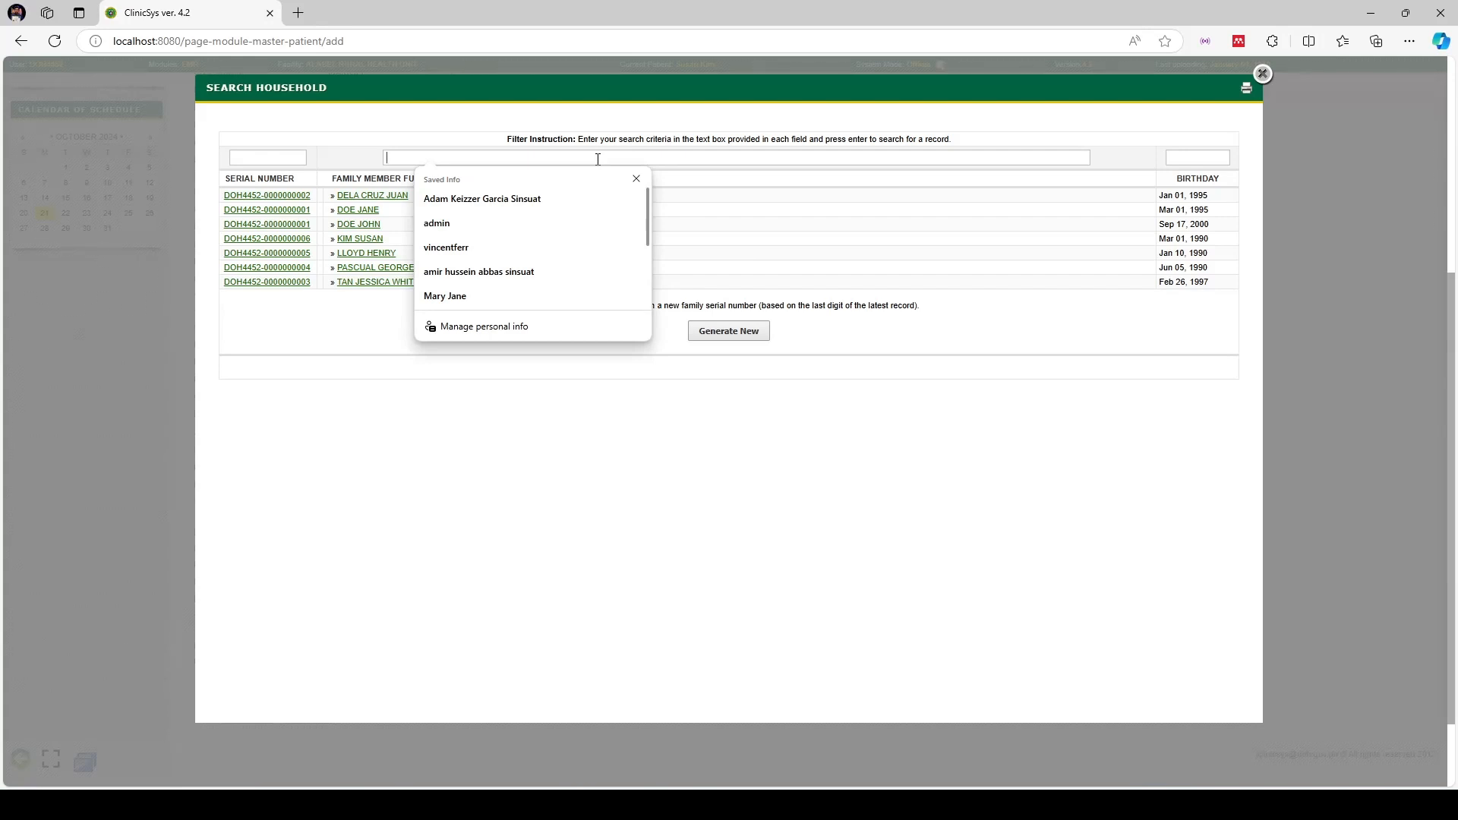
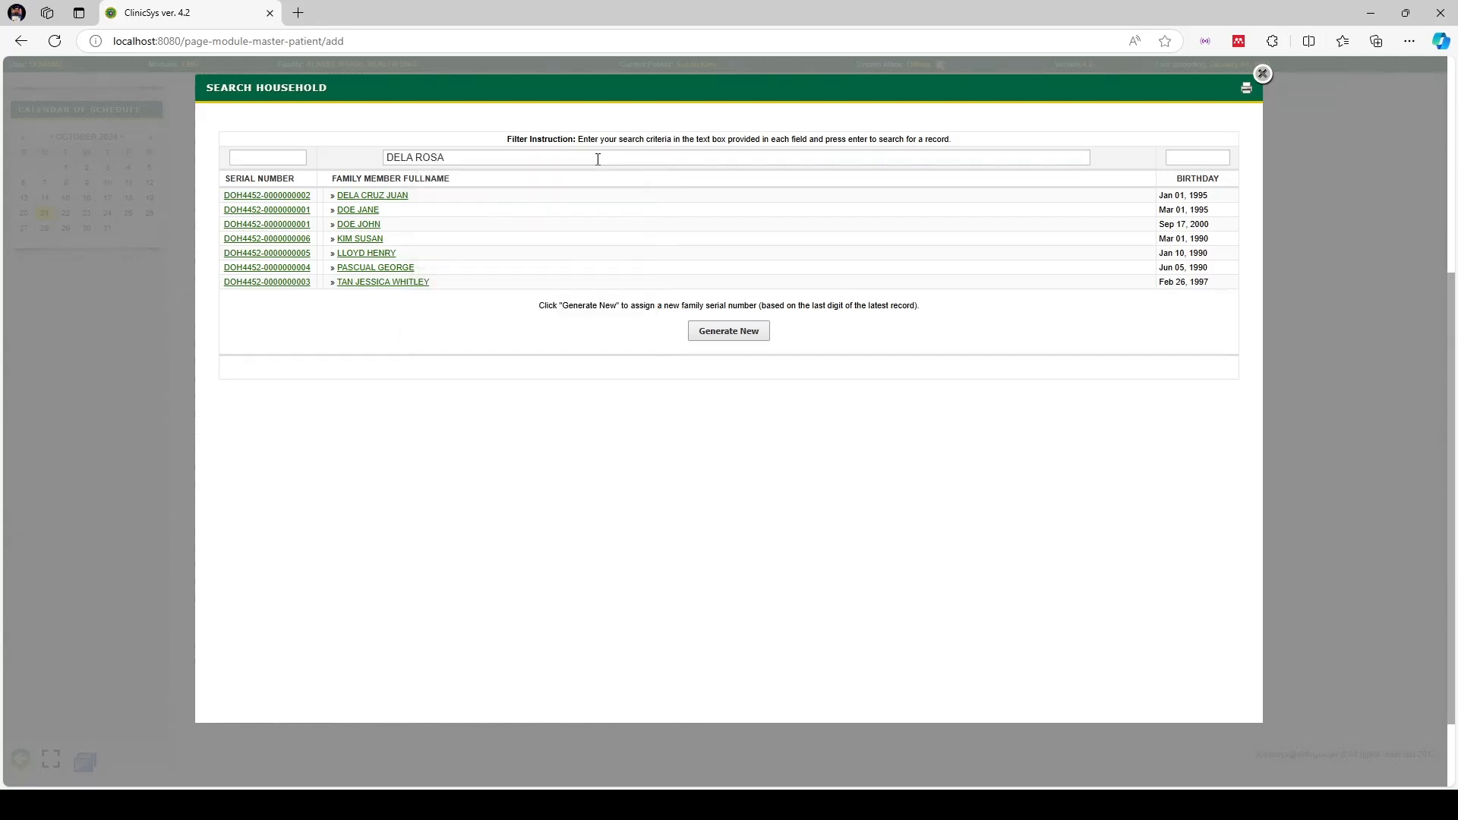
key("Return")
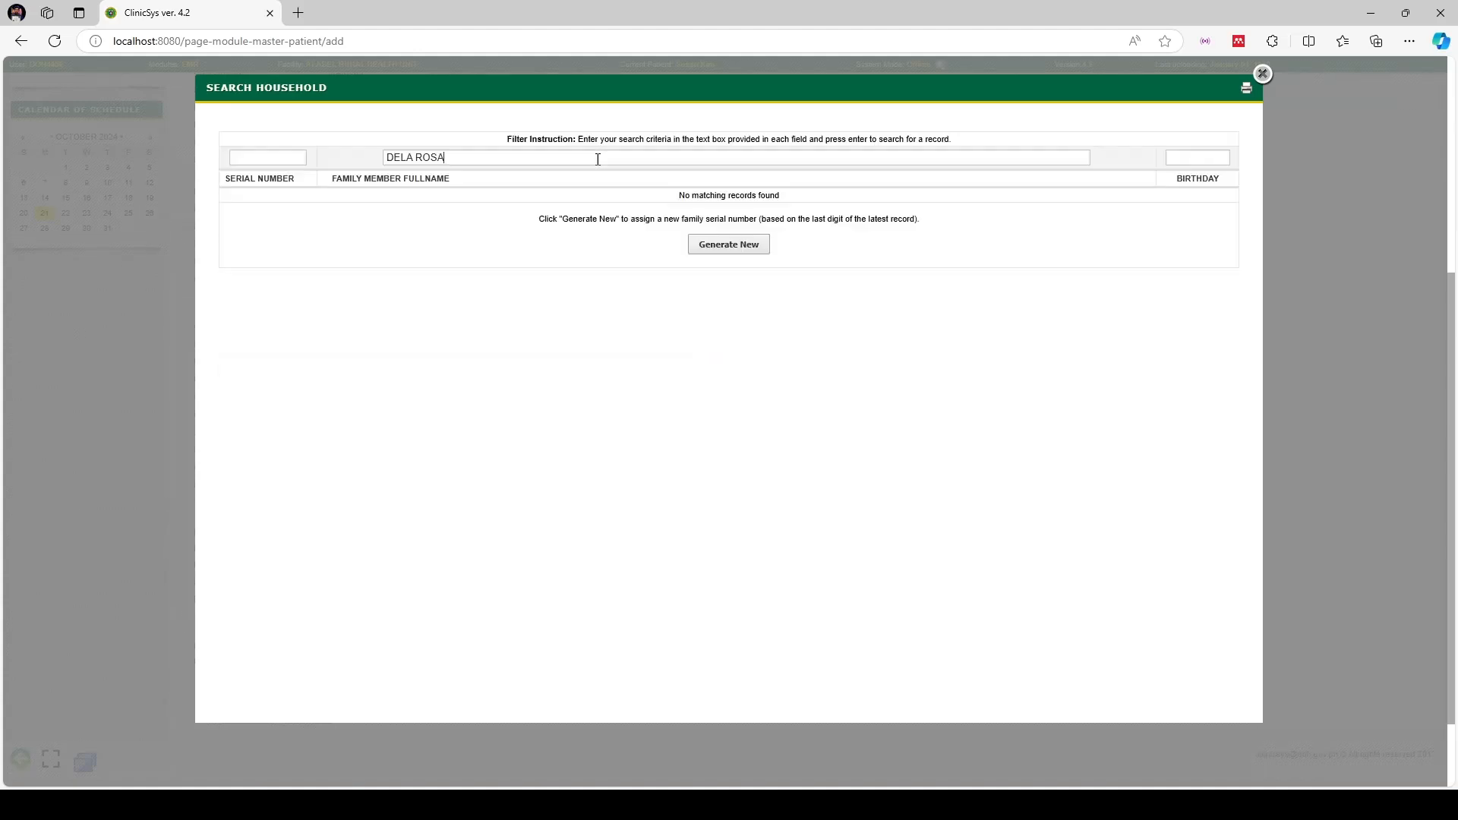
left_click(733, 247)
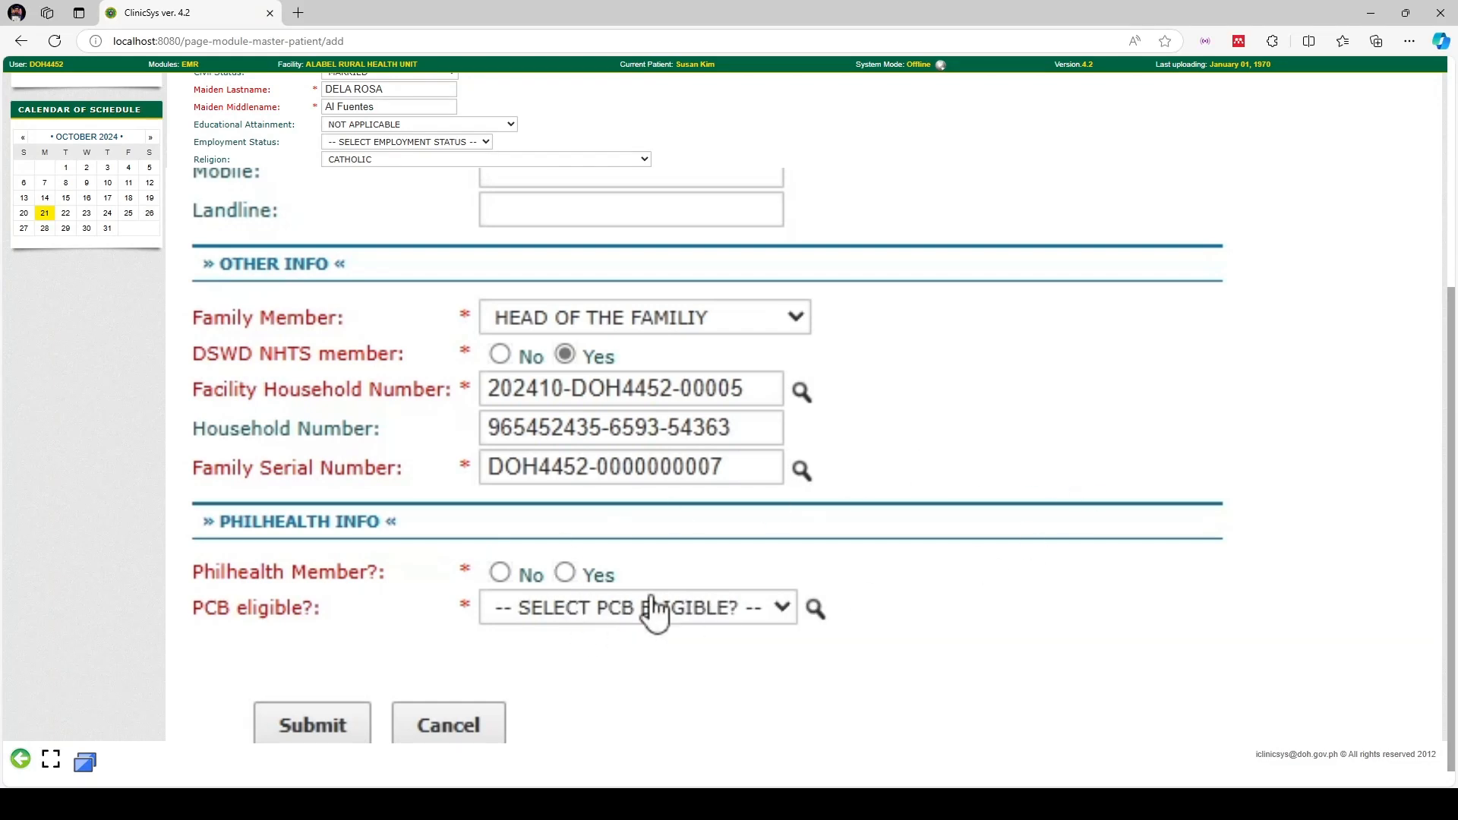
Mark the patient as a PhilHealth member and enter her PhilHealth number
left_click(566, 576)
scroll(1044, 509, "down", 1)
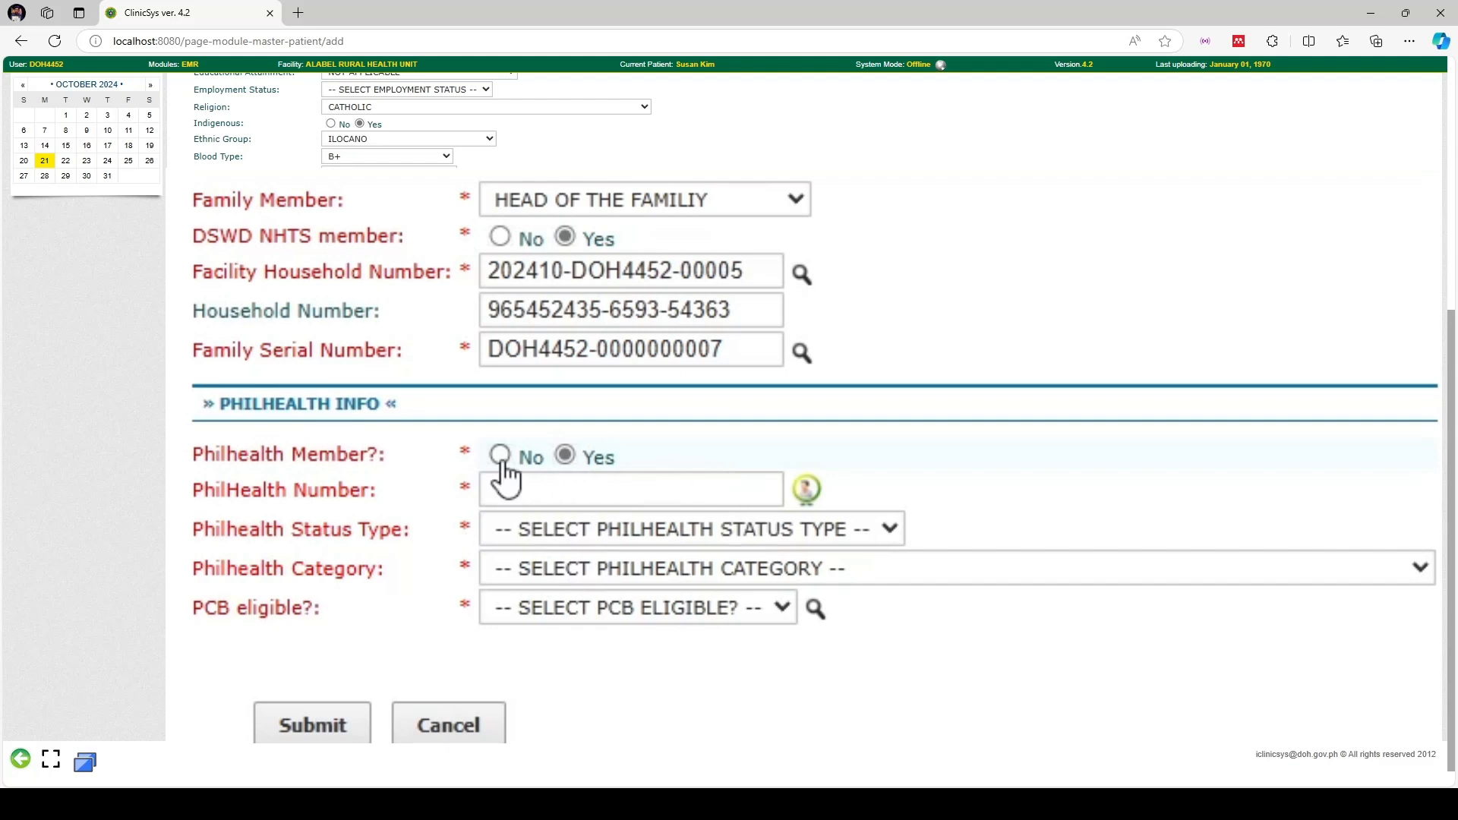
left_click(501, 458)
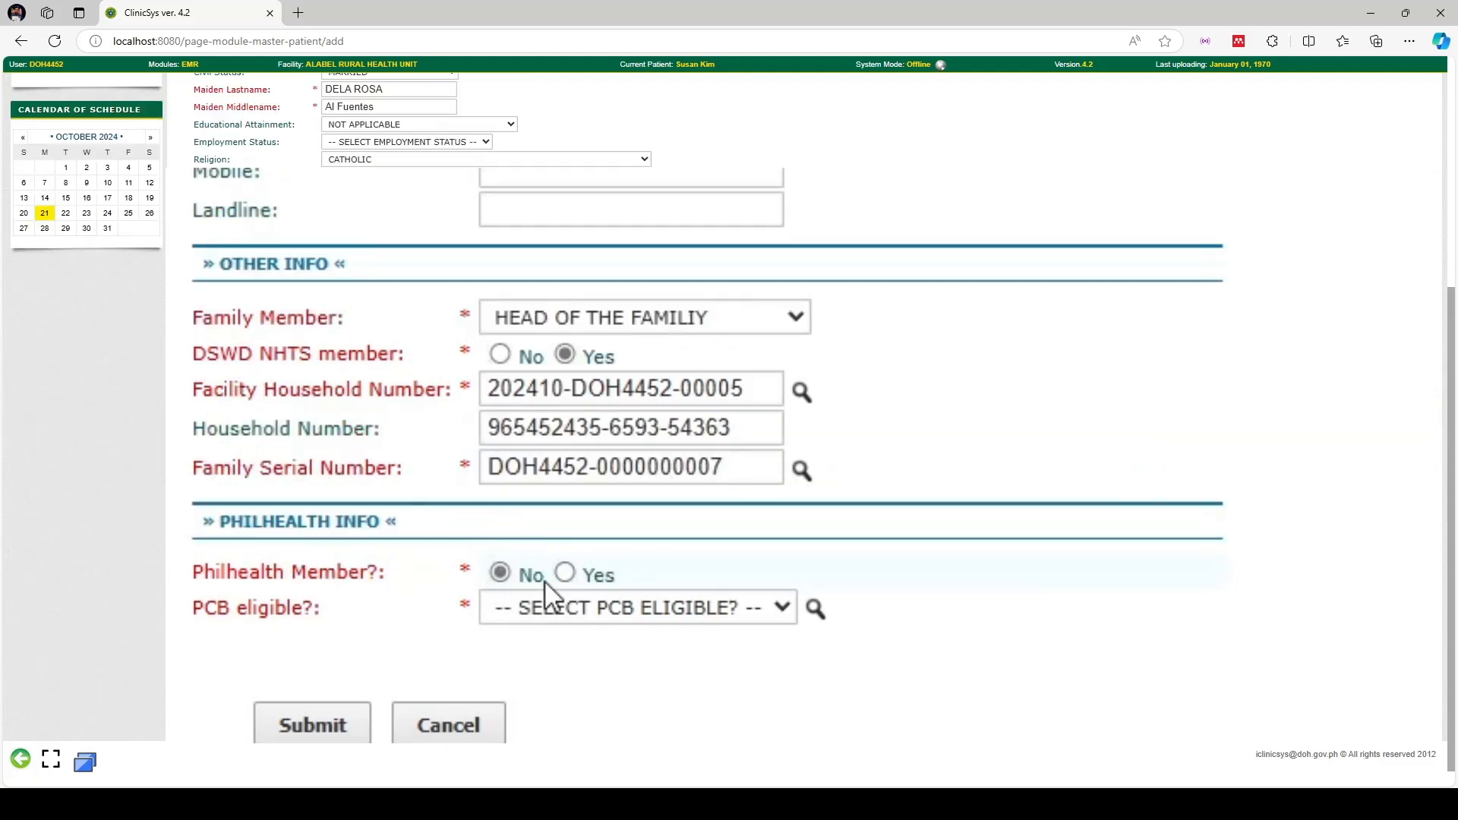
left_click(564, 574)
left_click(497, 600)
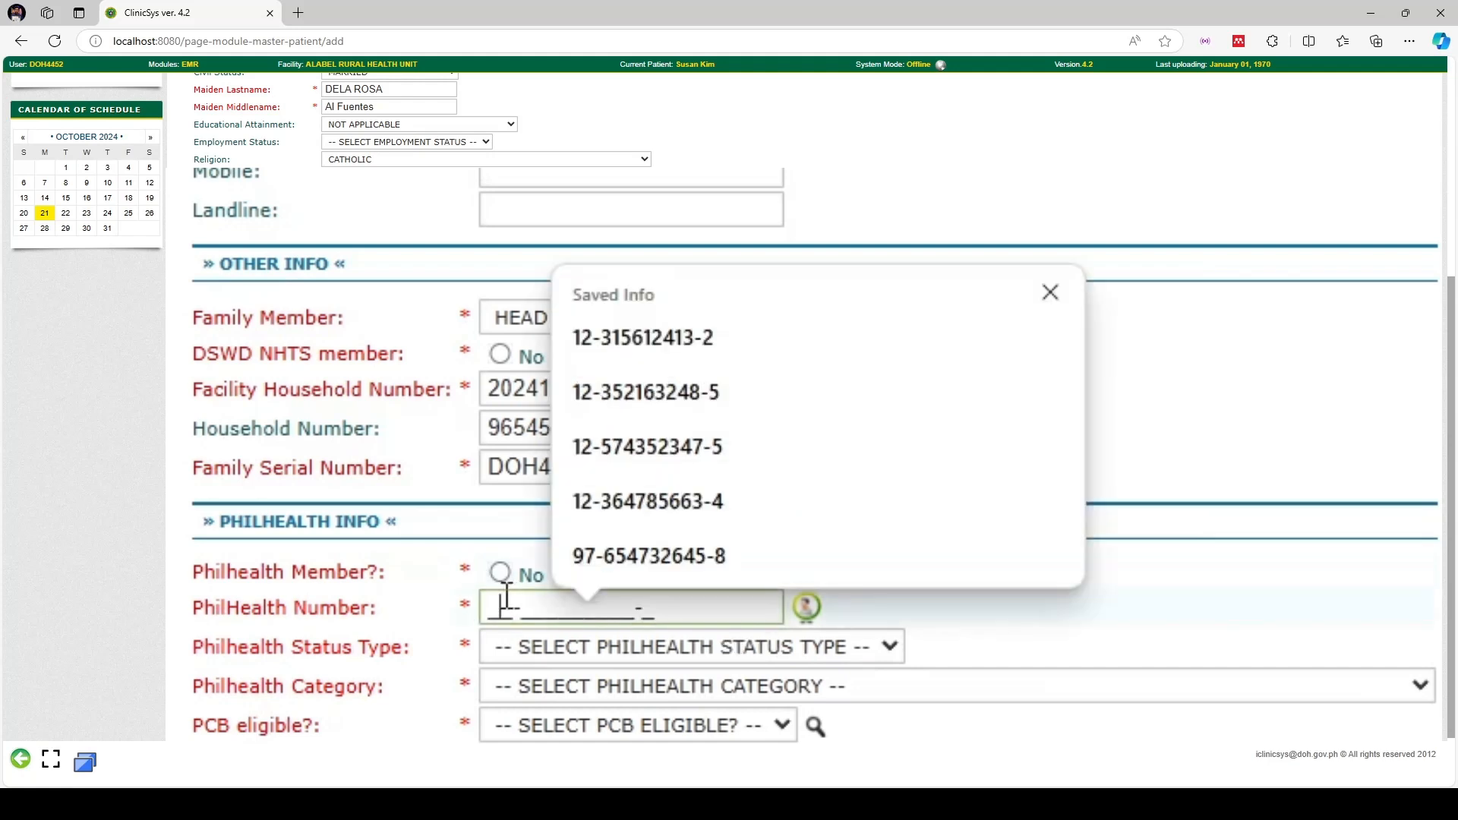
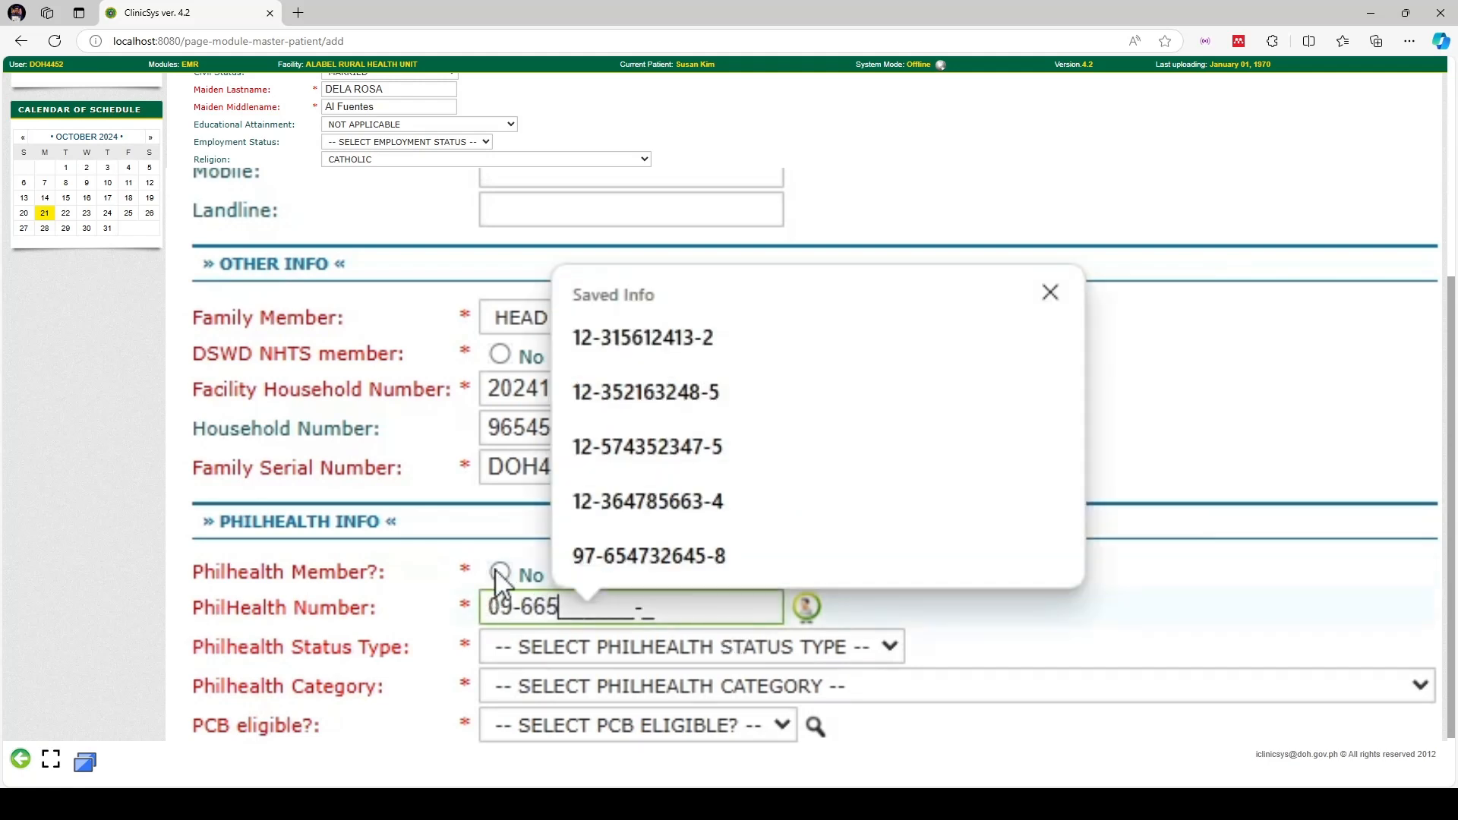
triple_click(727, 616)
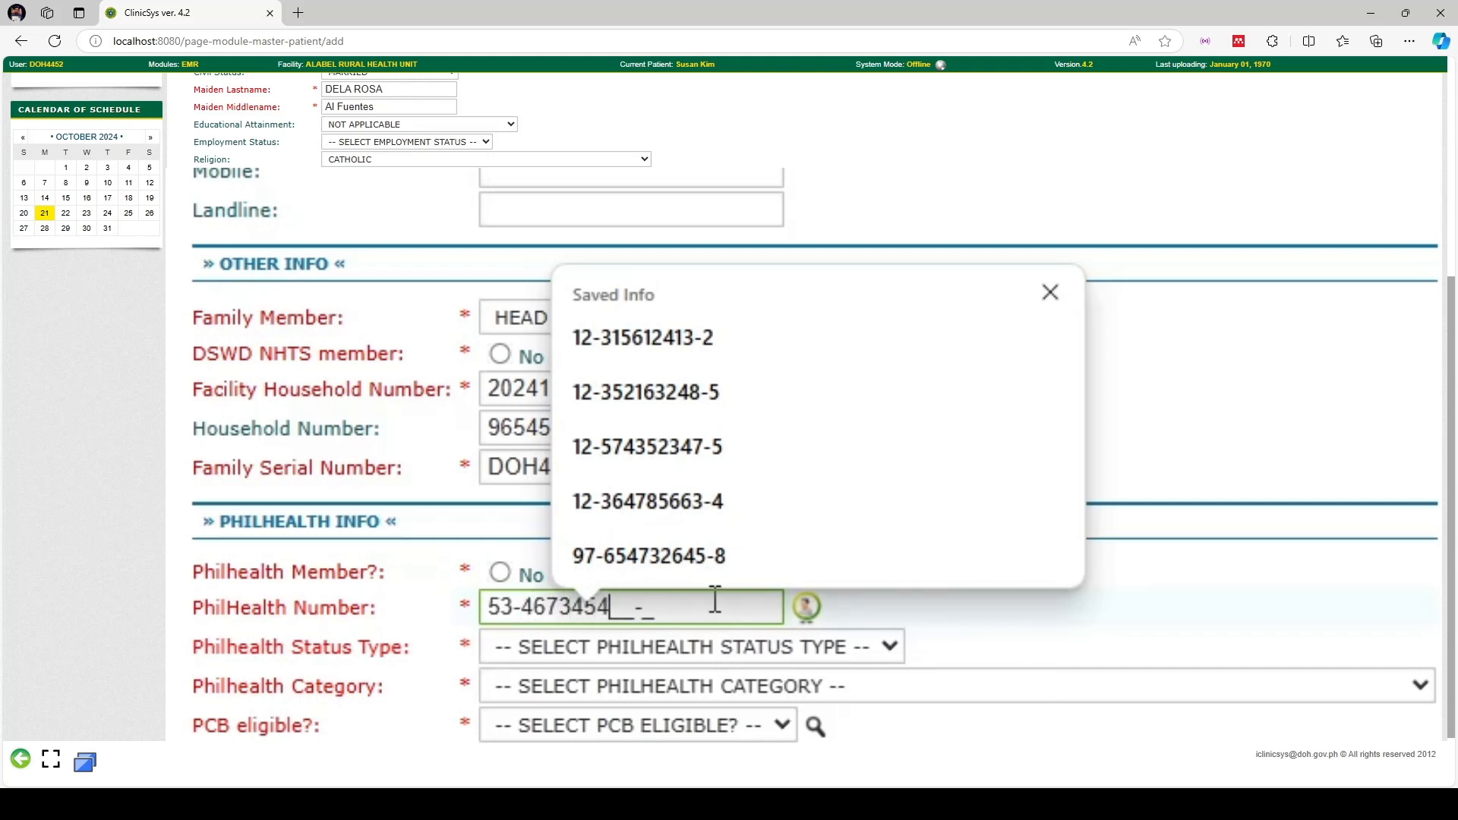
Set PhilHealth status type to MEMBER and category to IE - NATURALIZED FILIPINO CITIZEN
left_click(712, 647)
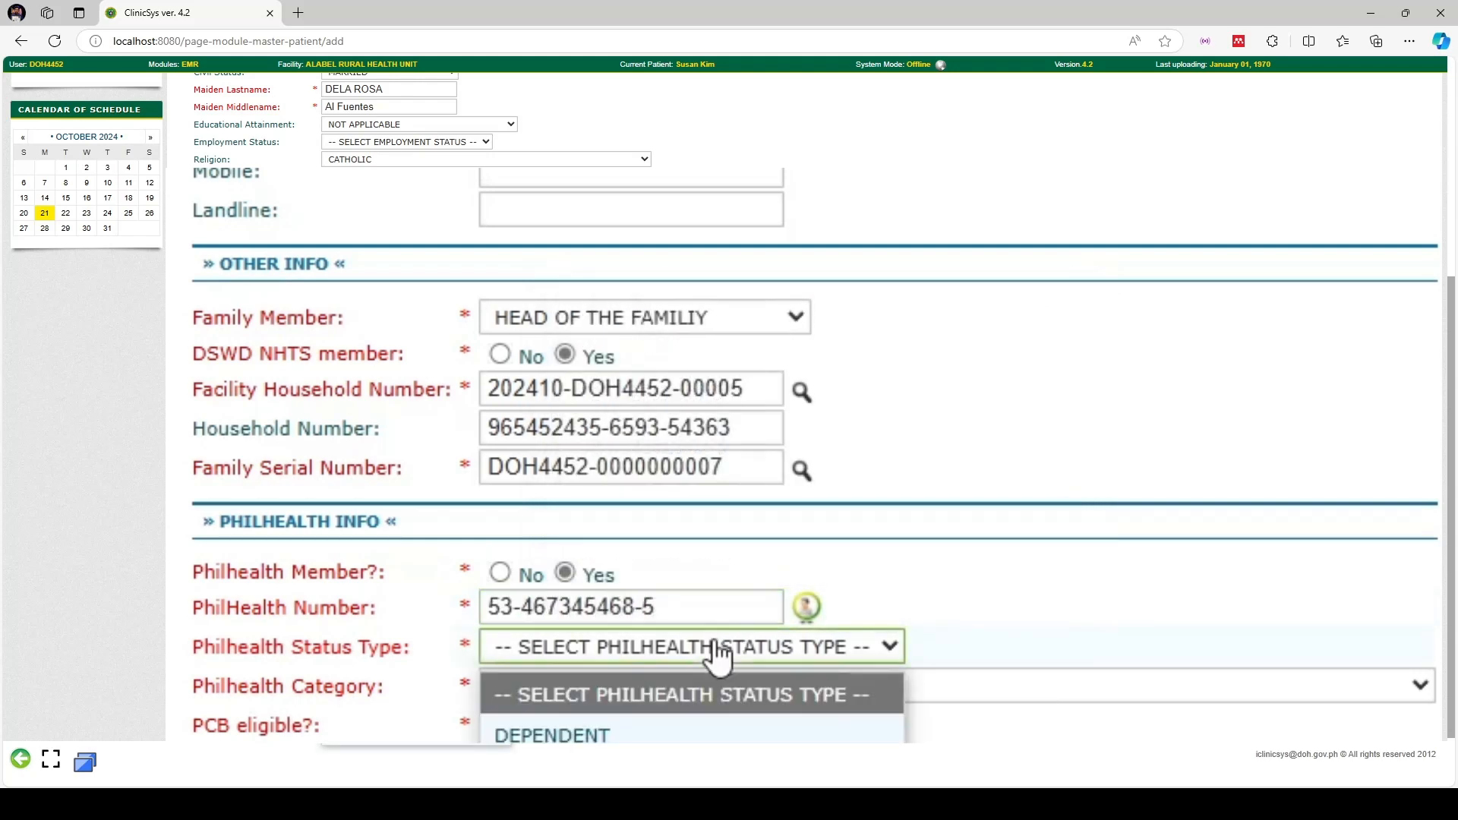
left_click(358, 719)
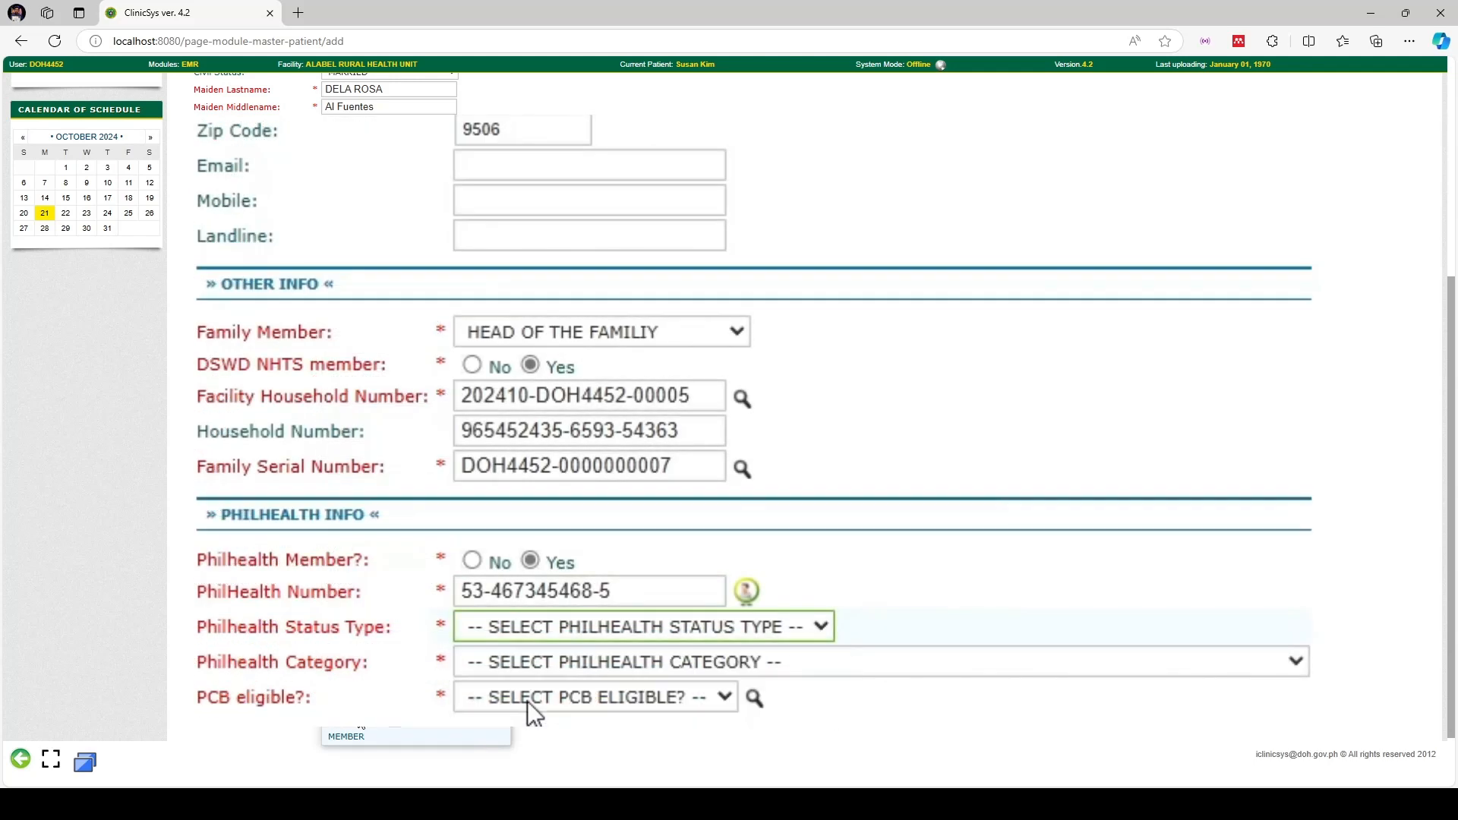
scroll(791, 578, "down", 3)
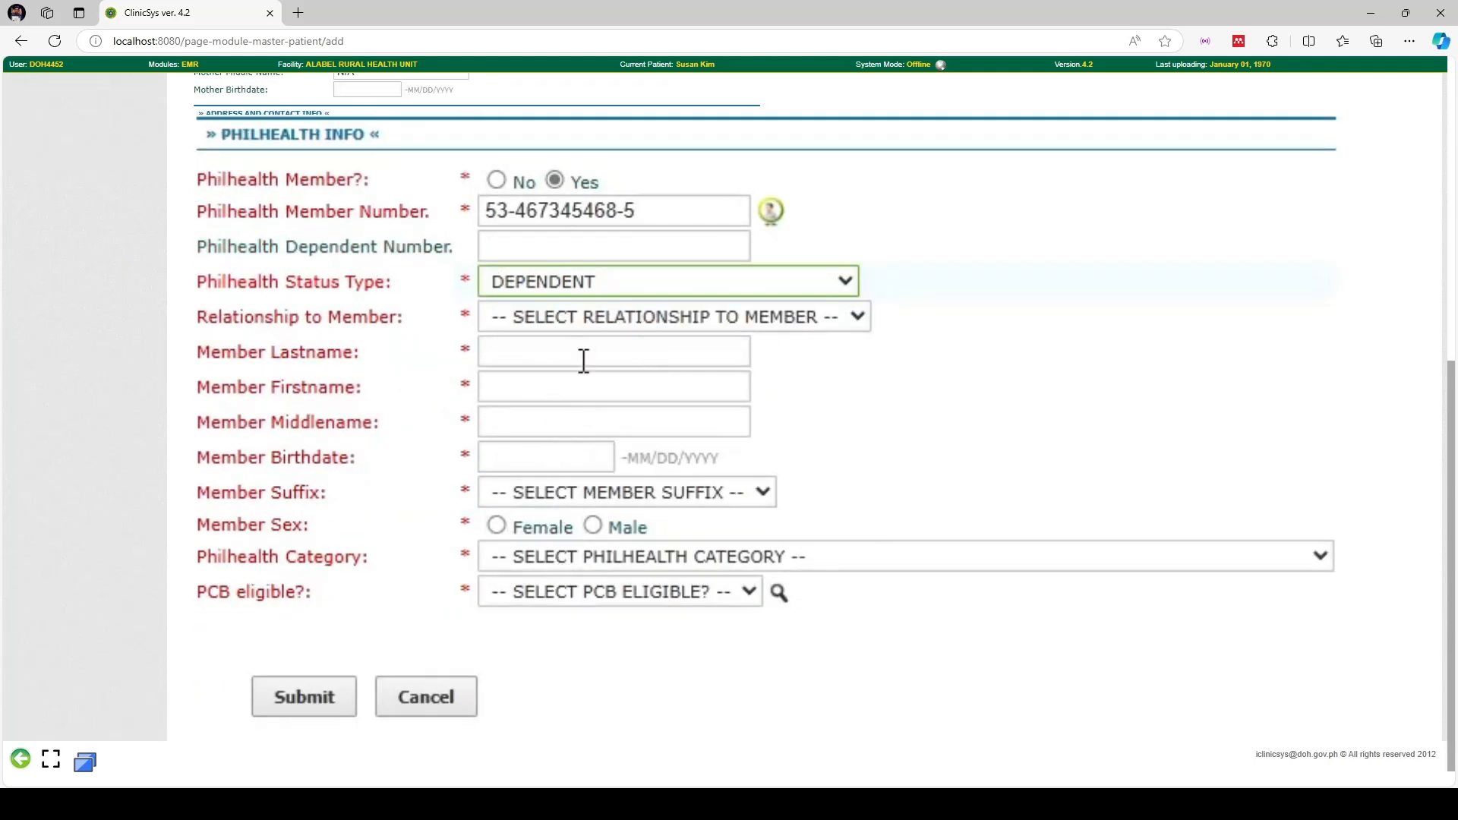
left_click(643, 323)
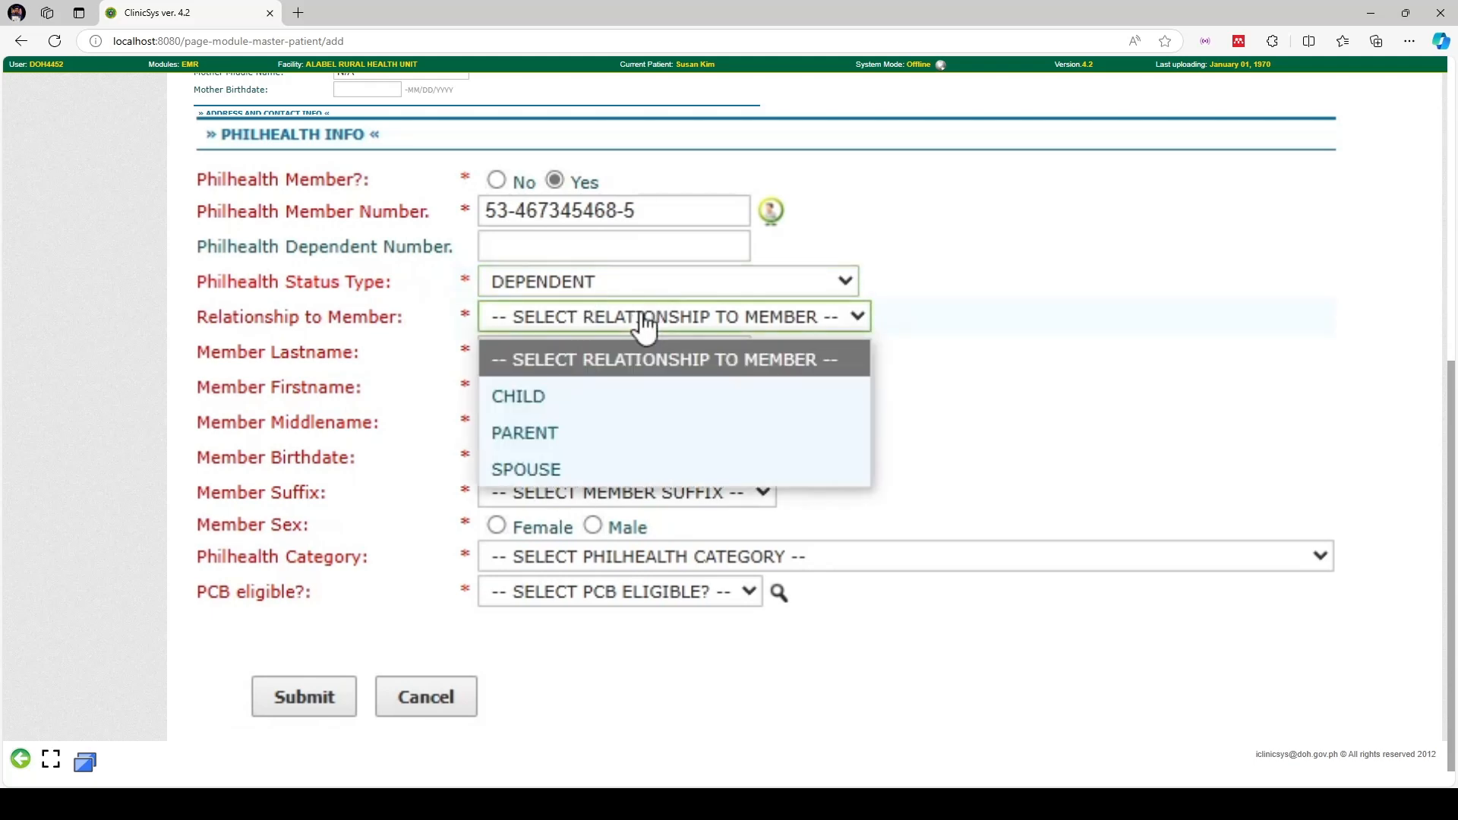
left_click(644, 324)
left_click(598, 495)
left_click(600, 495)
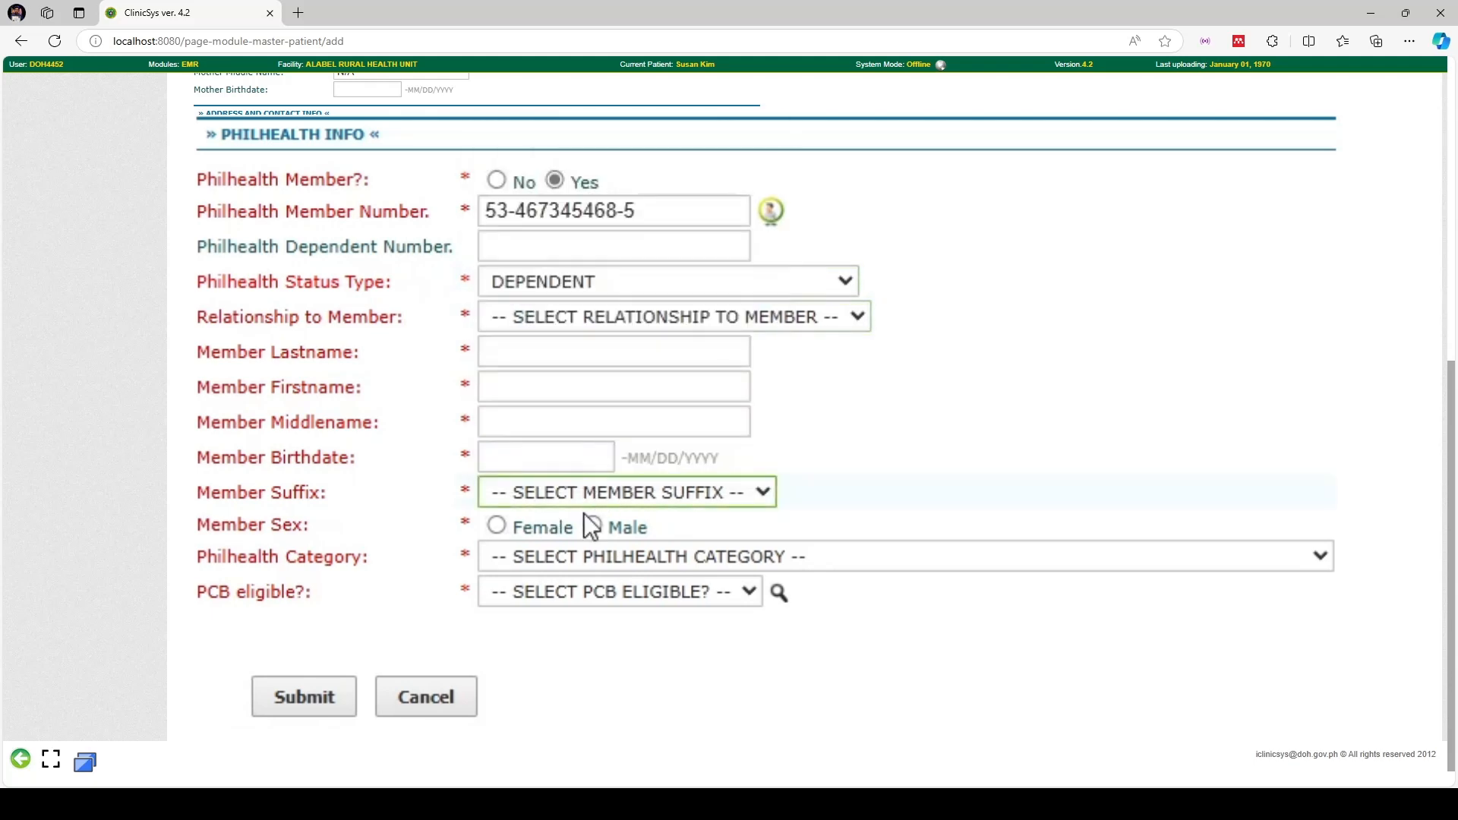
left_click(573, 565)
left_click(572, 566)
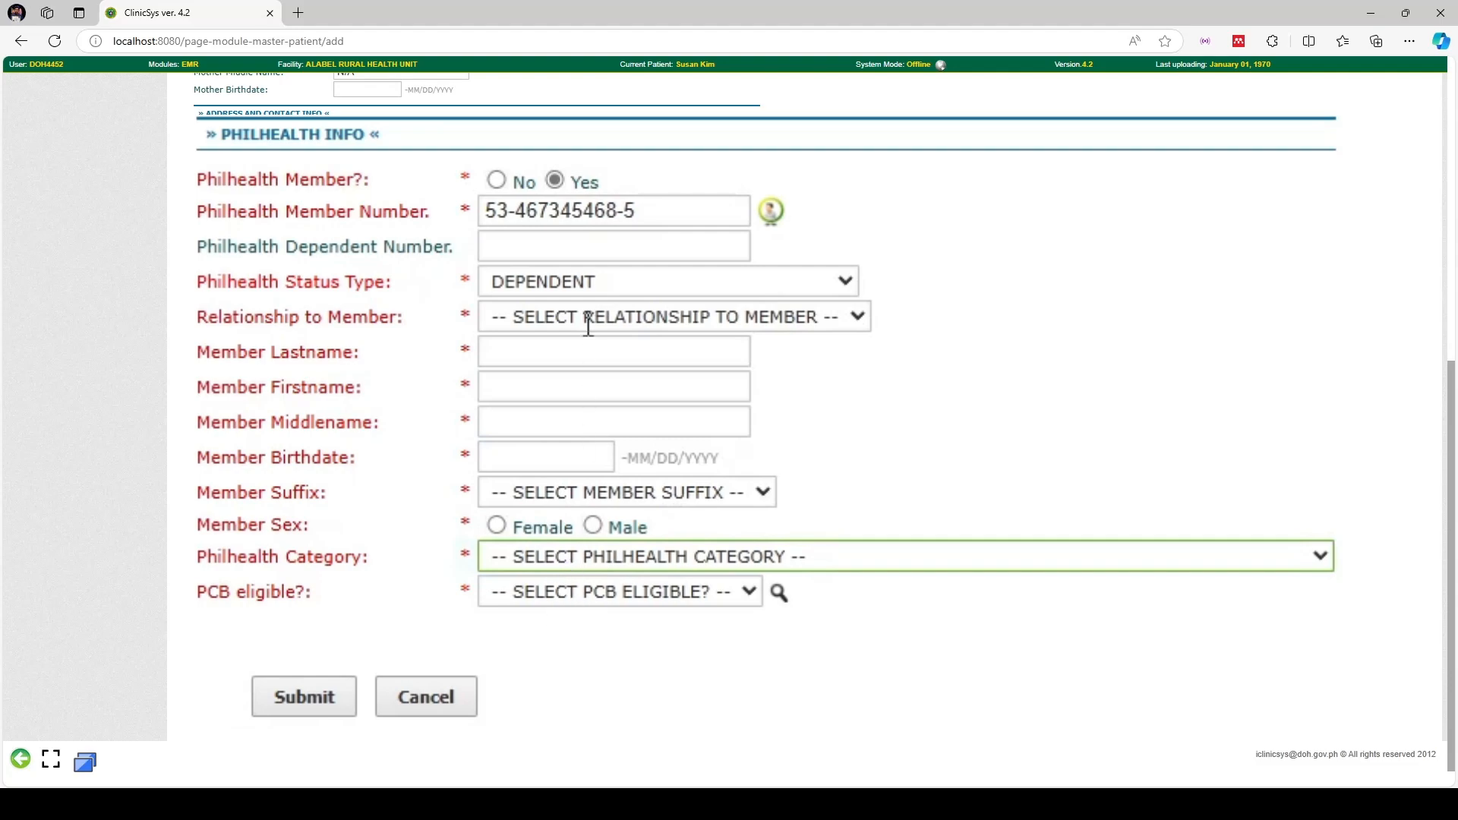
left_click(586, 293)
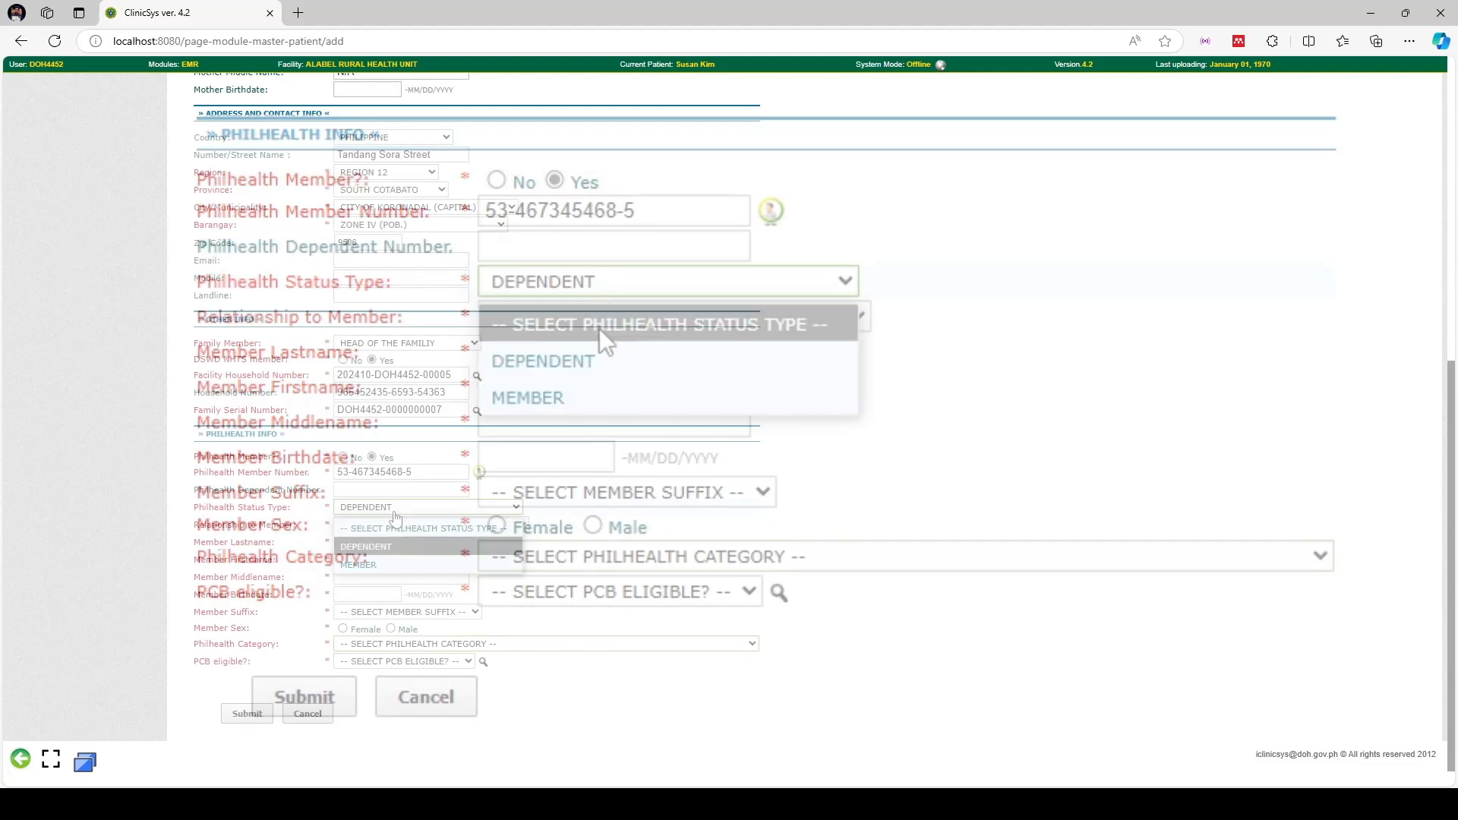
left_click(386, 562)
left_click(358, 644)
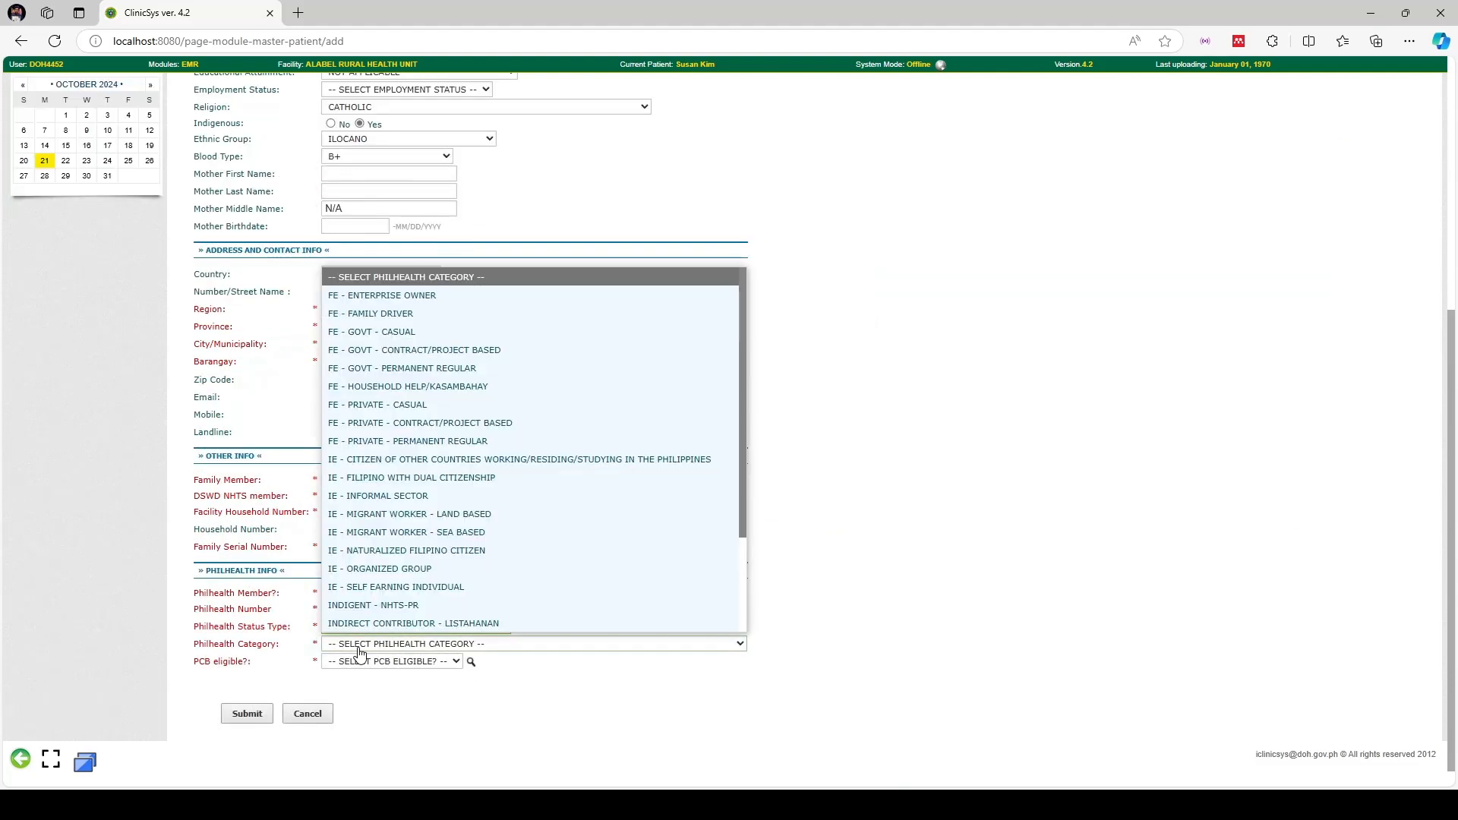
left_click(443, 552)
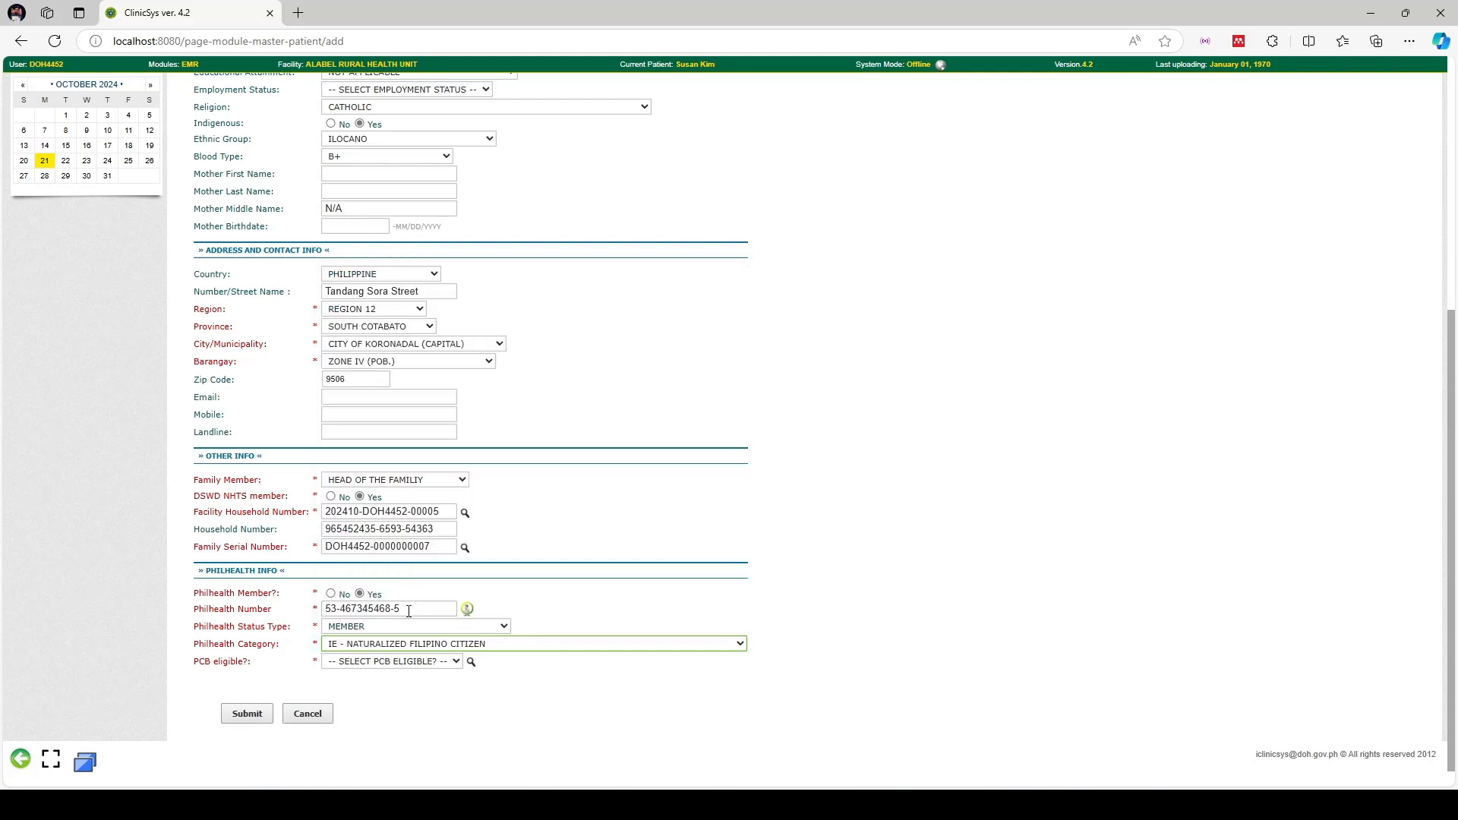
Set the patient's PCB eligibility to YES
left_click(378, 665)
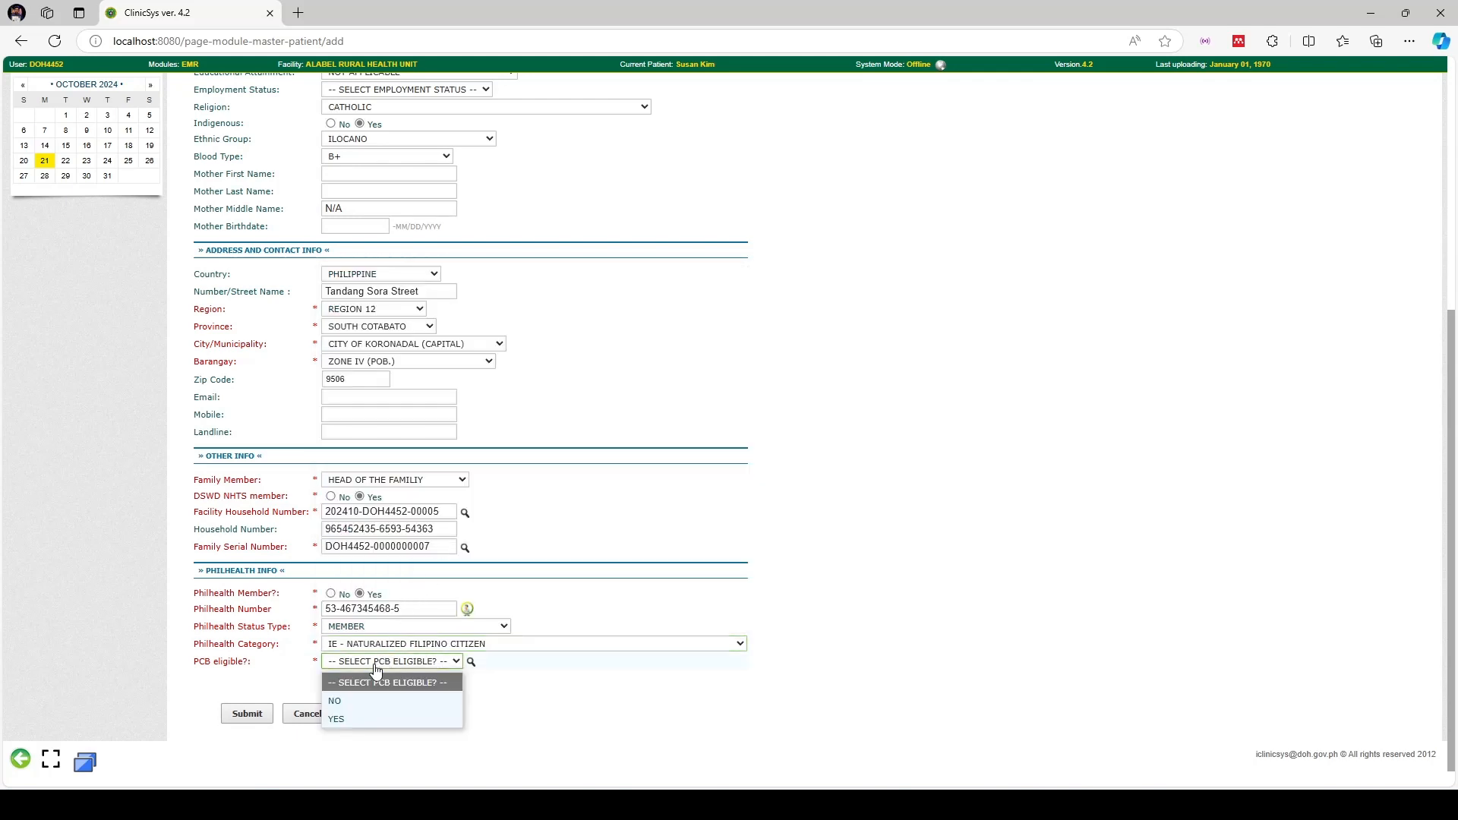
left_click(369, 717)
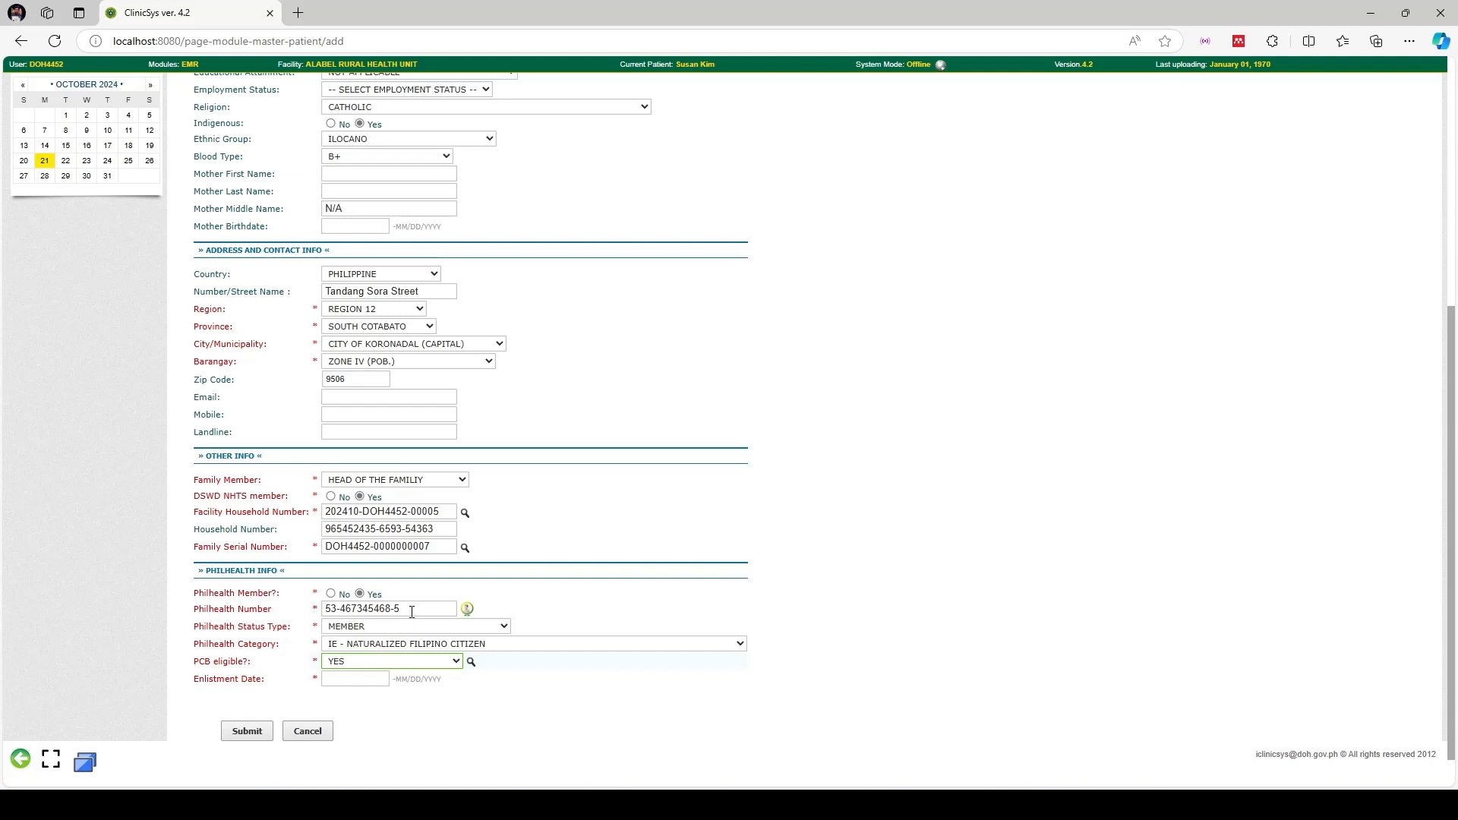
left_click_drag(411, 612, 303, 609)
left_click(510, 612)
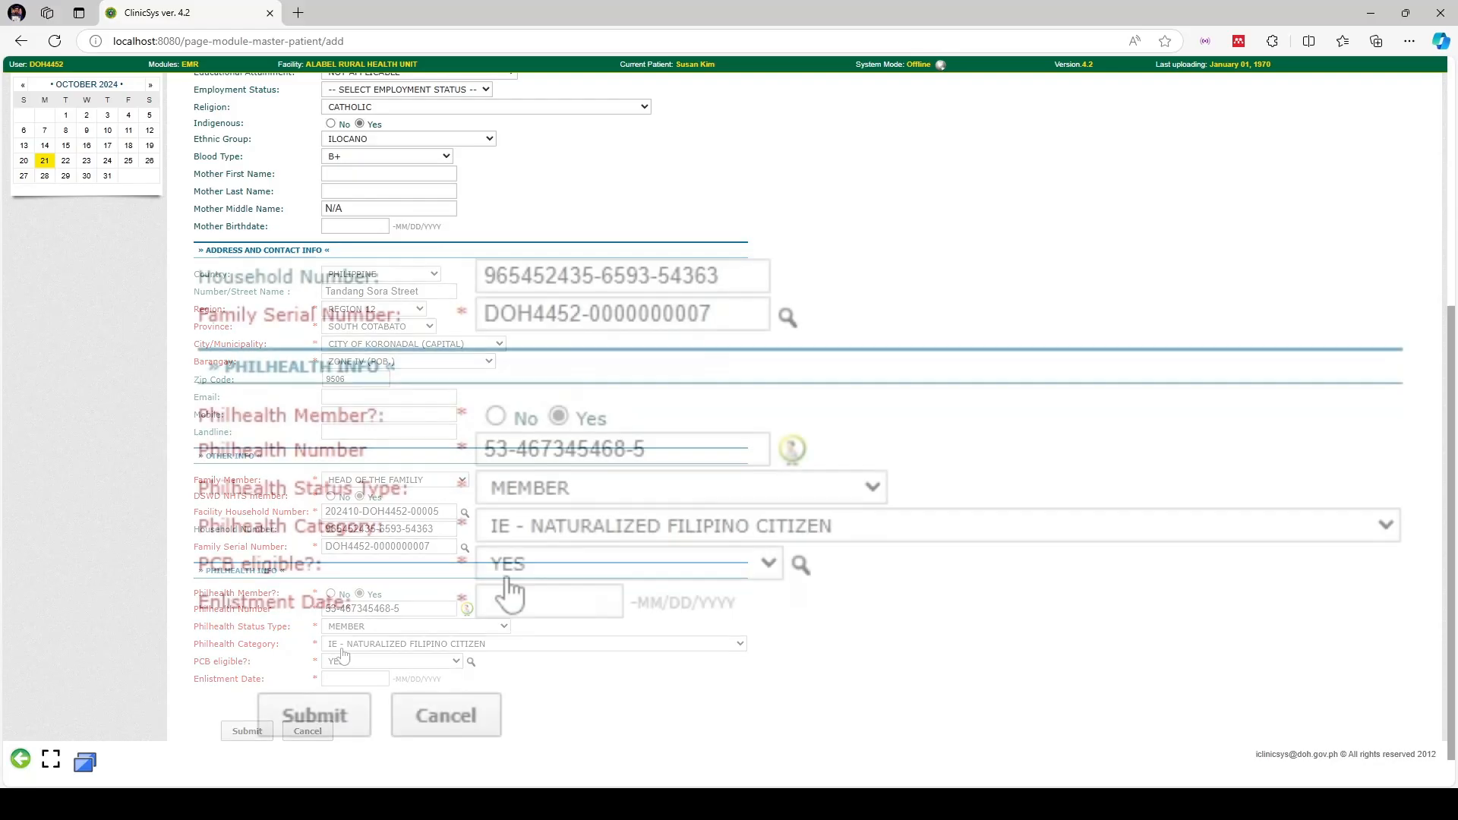
Fill the Enlistment Date with today's date, 10/21/2024
left_click(345, 677)
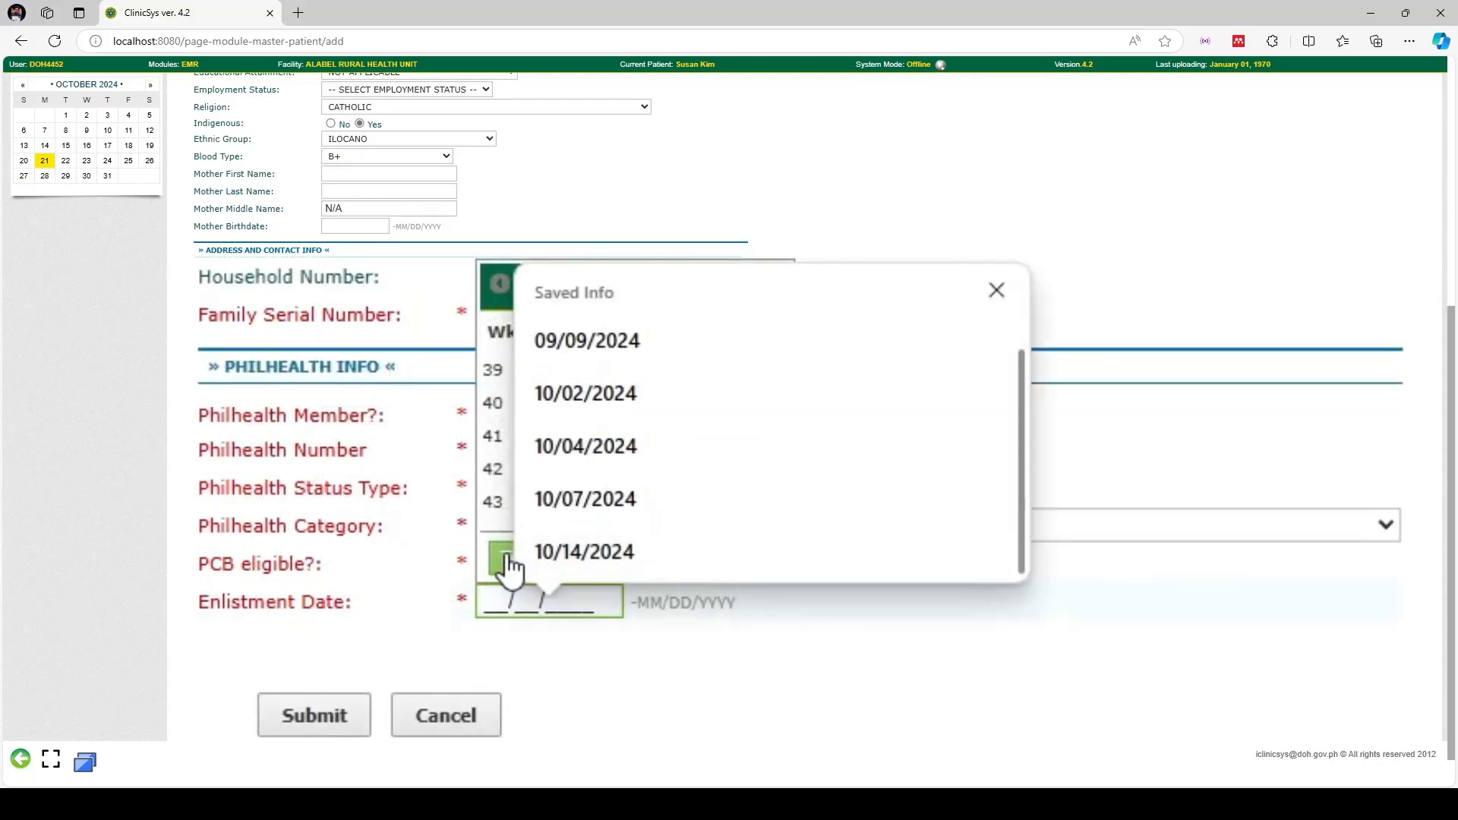
left_click(996, 297)
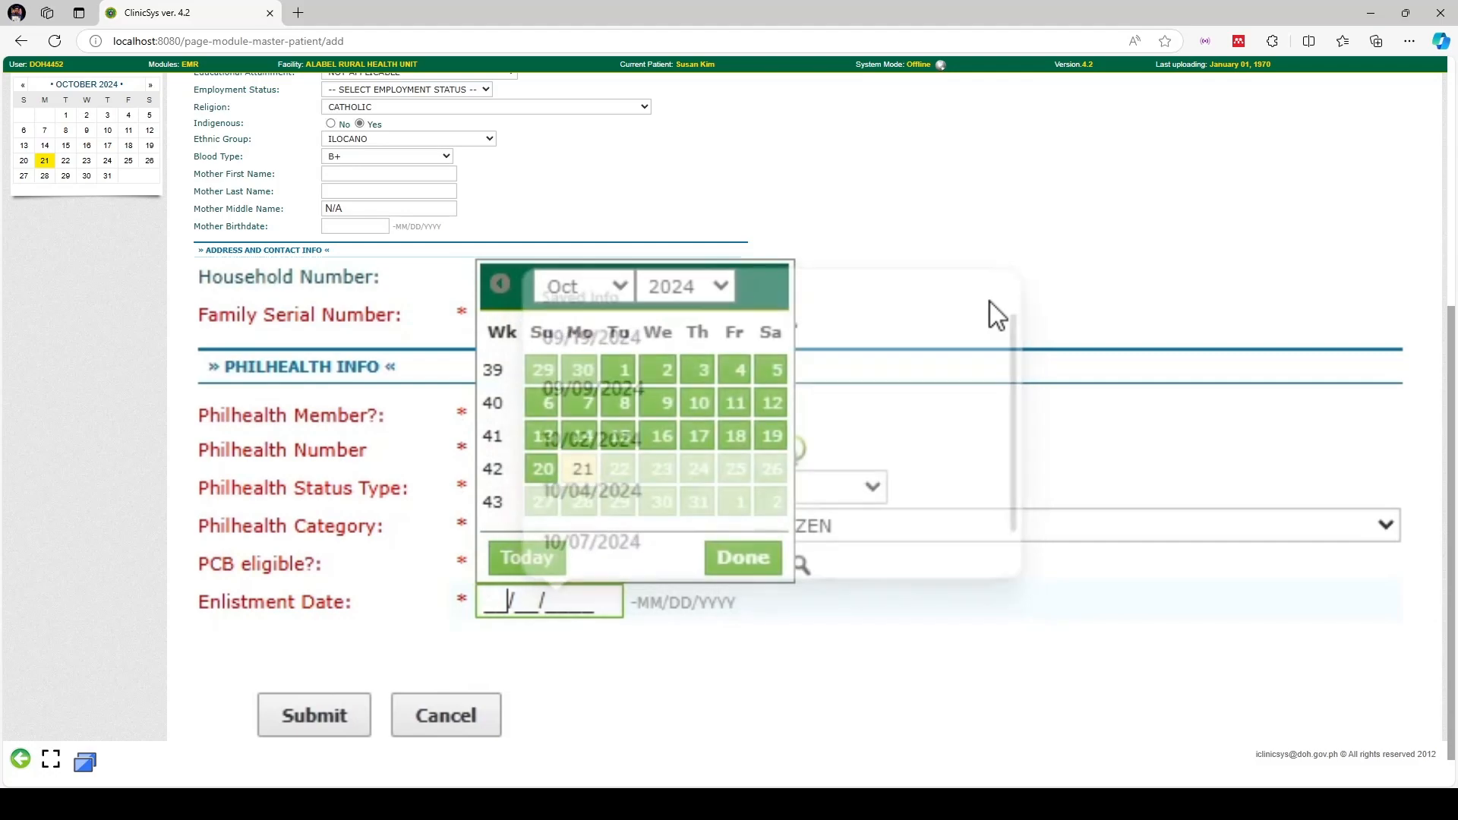
left_click(540, 562)
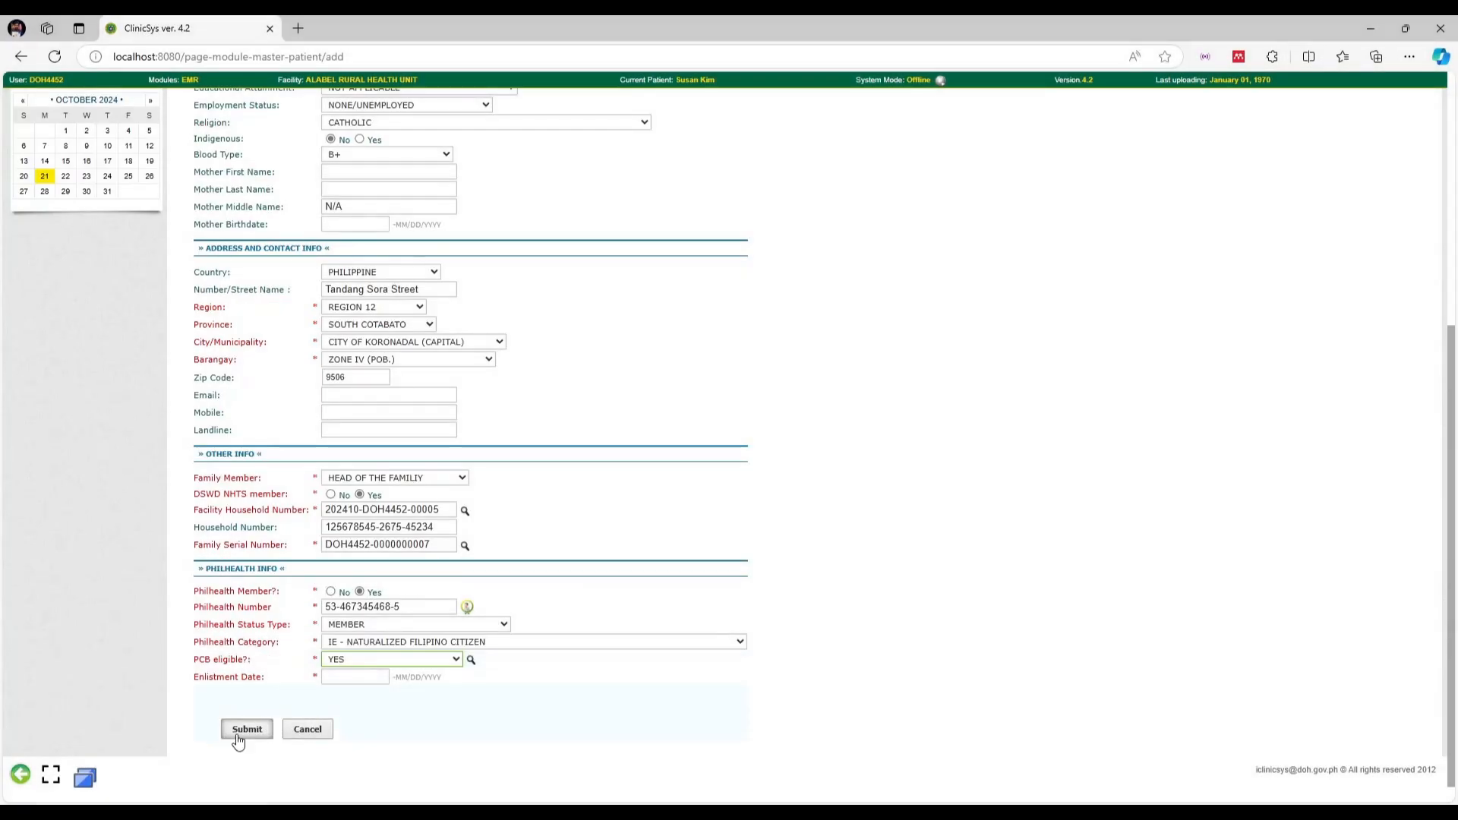
Submit and confirm the patient registration, then start a new consultation record for her
left_click(238, 740)
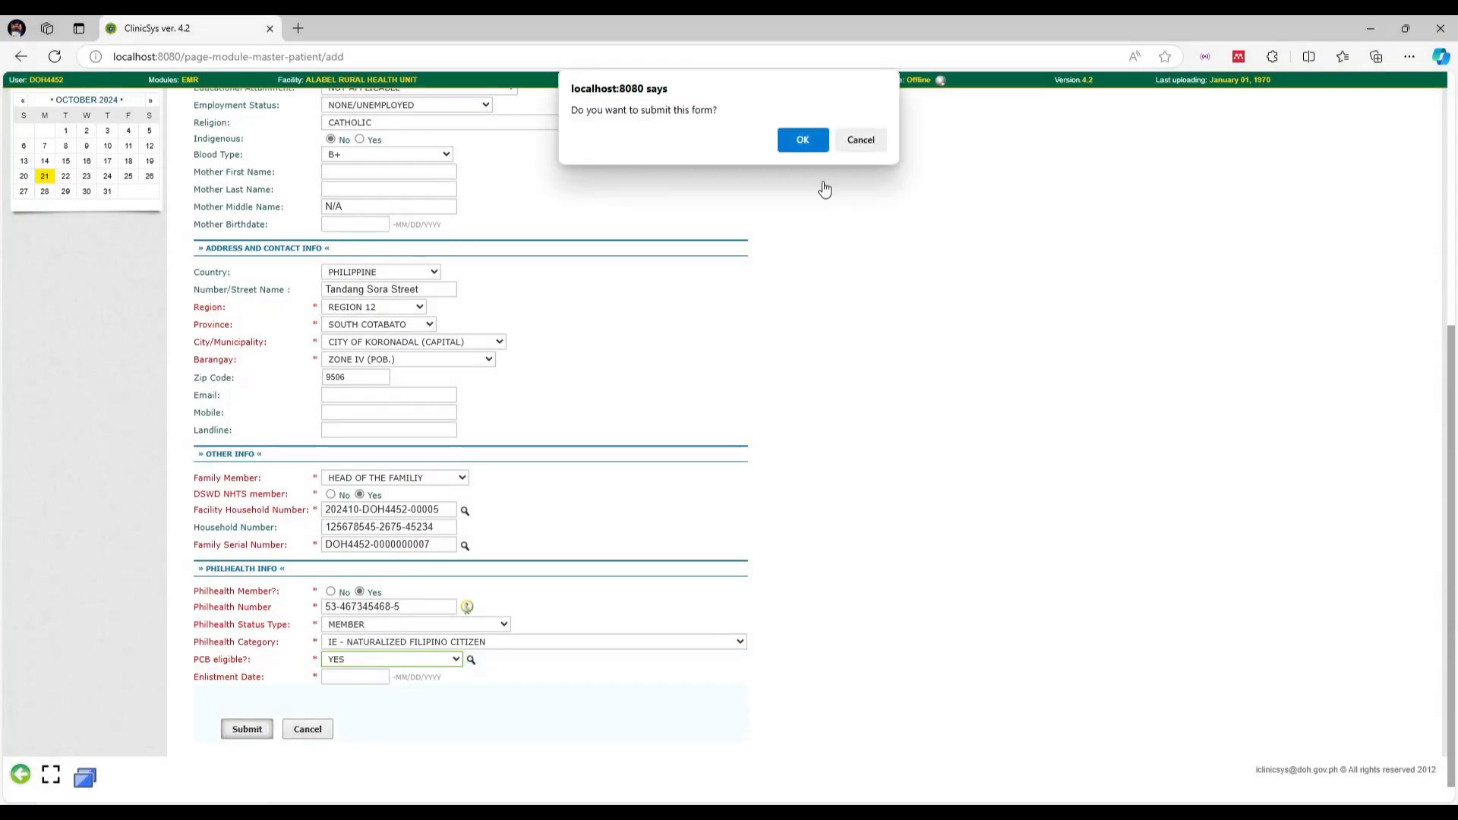
left_click(790, 150)
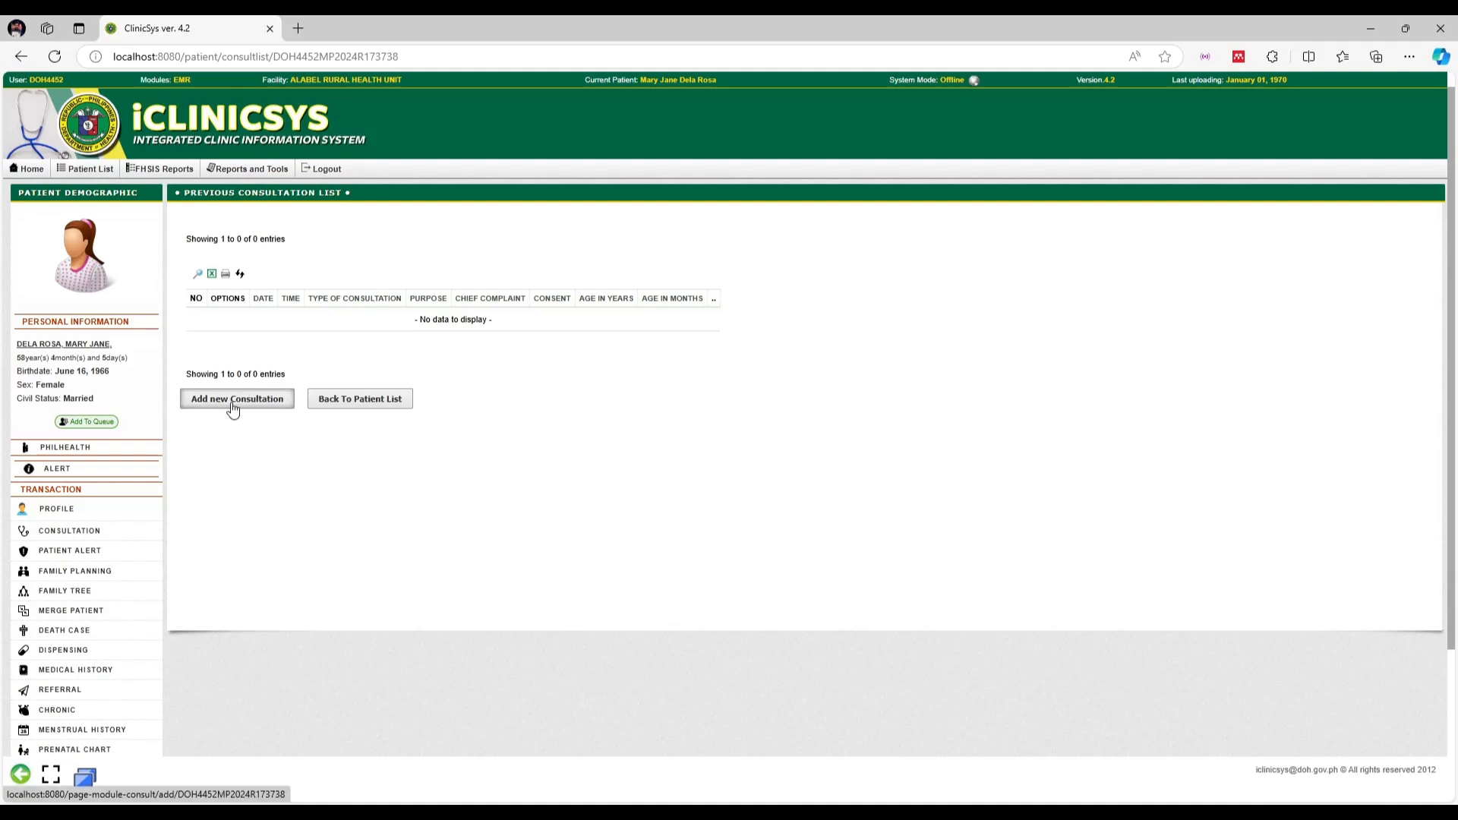
left_click(233, 400)
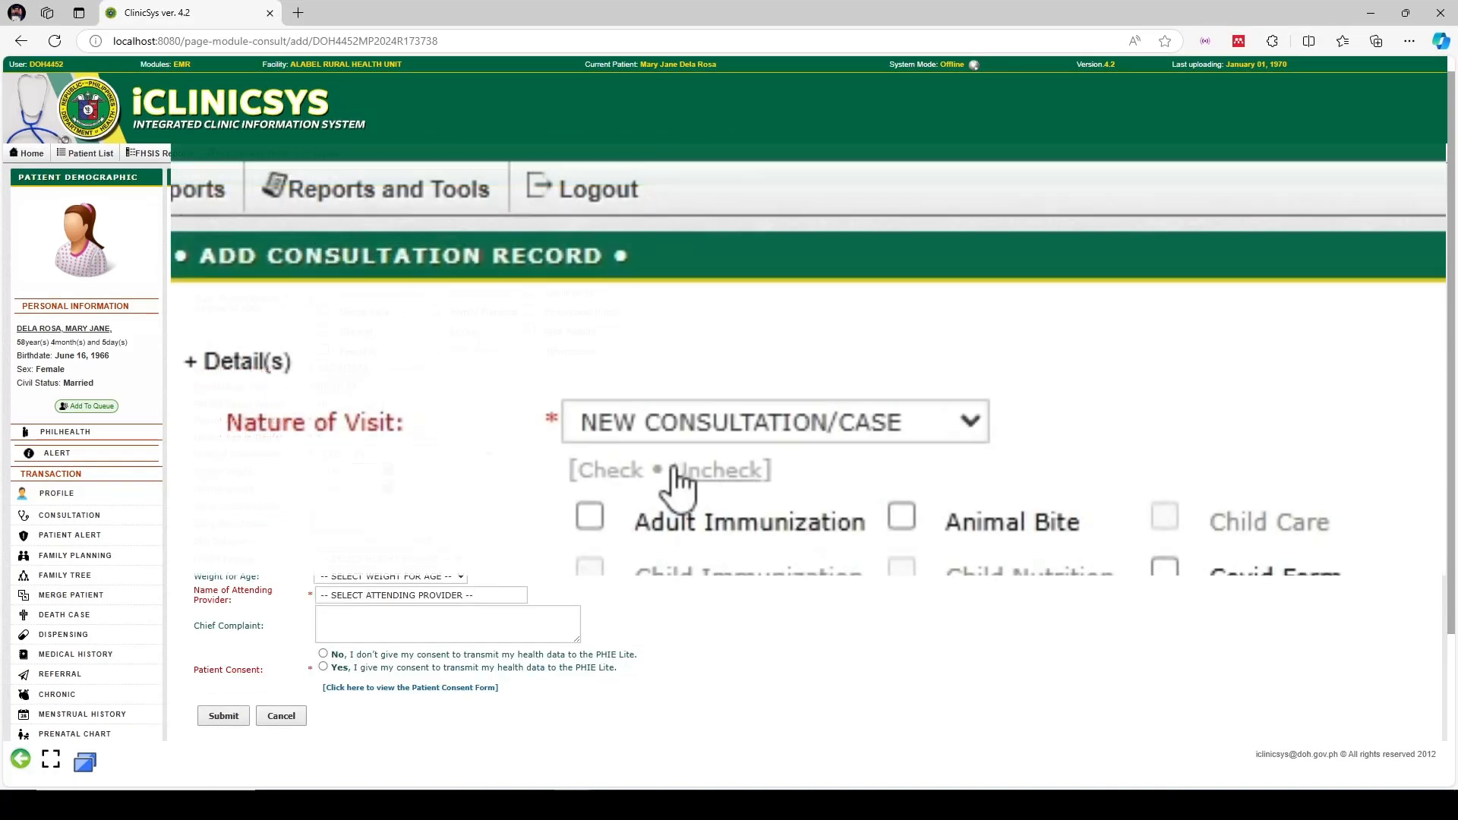
Tick Prenatal as consultation type, keep WALK - IN mode, and bring up the Convert Feet To Cm dialog
scroll(582, 252, "down", 1)
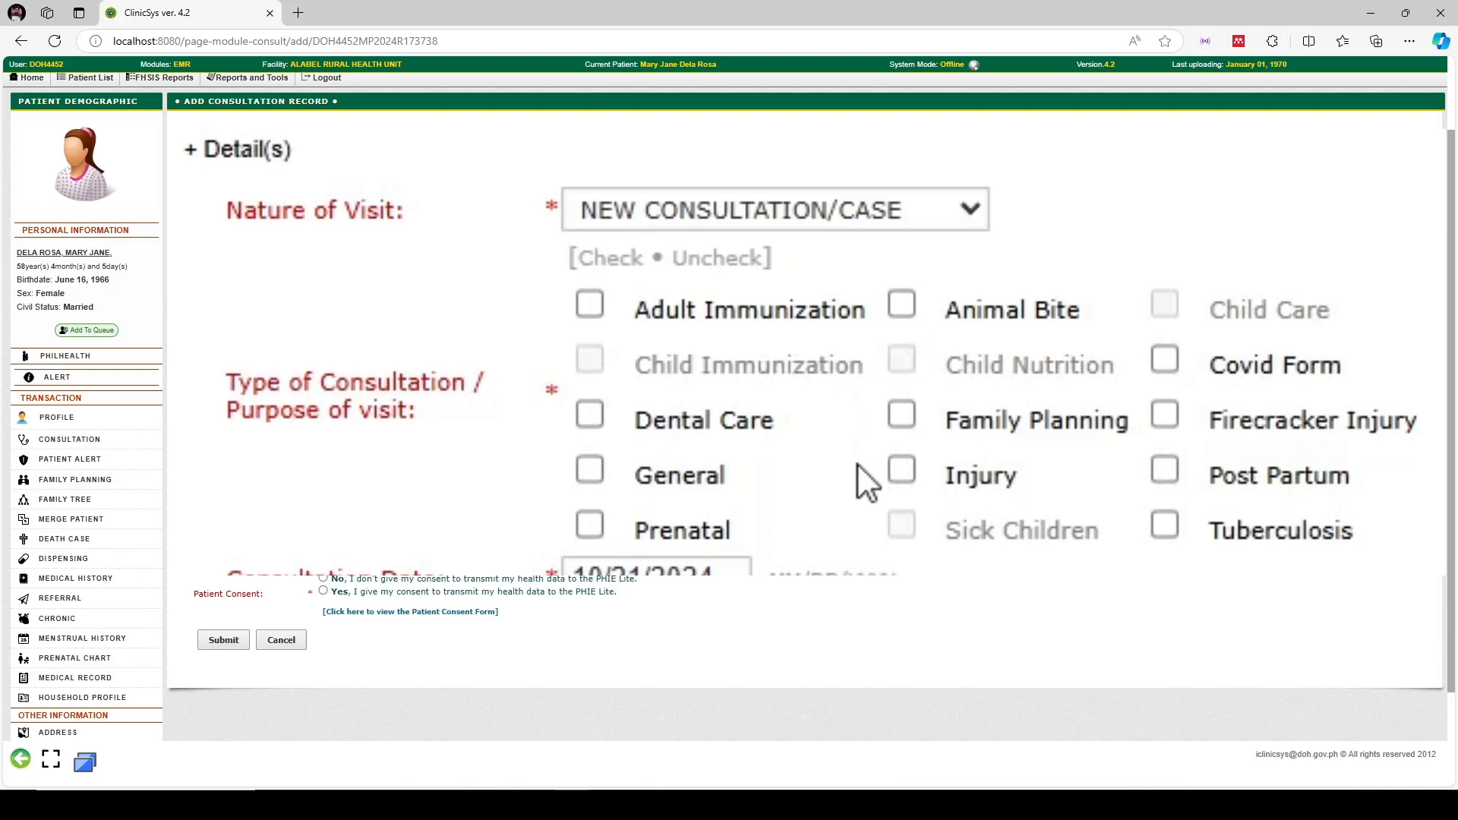
left_click(592, 525)
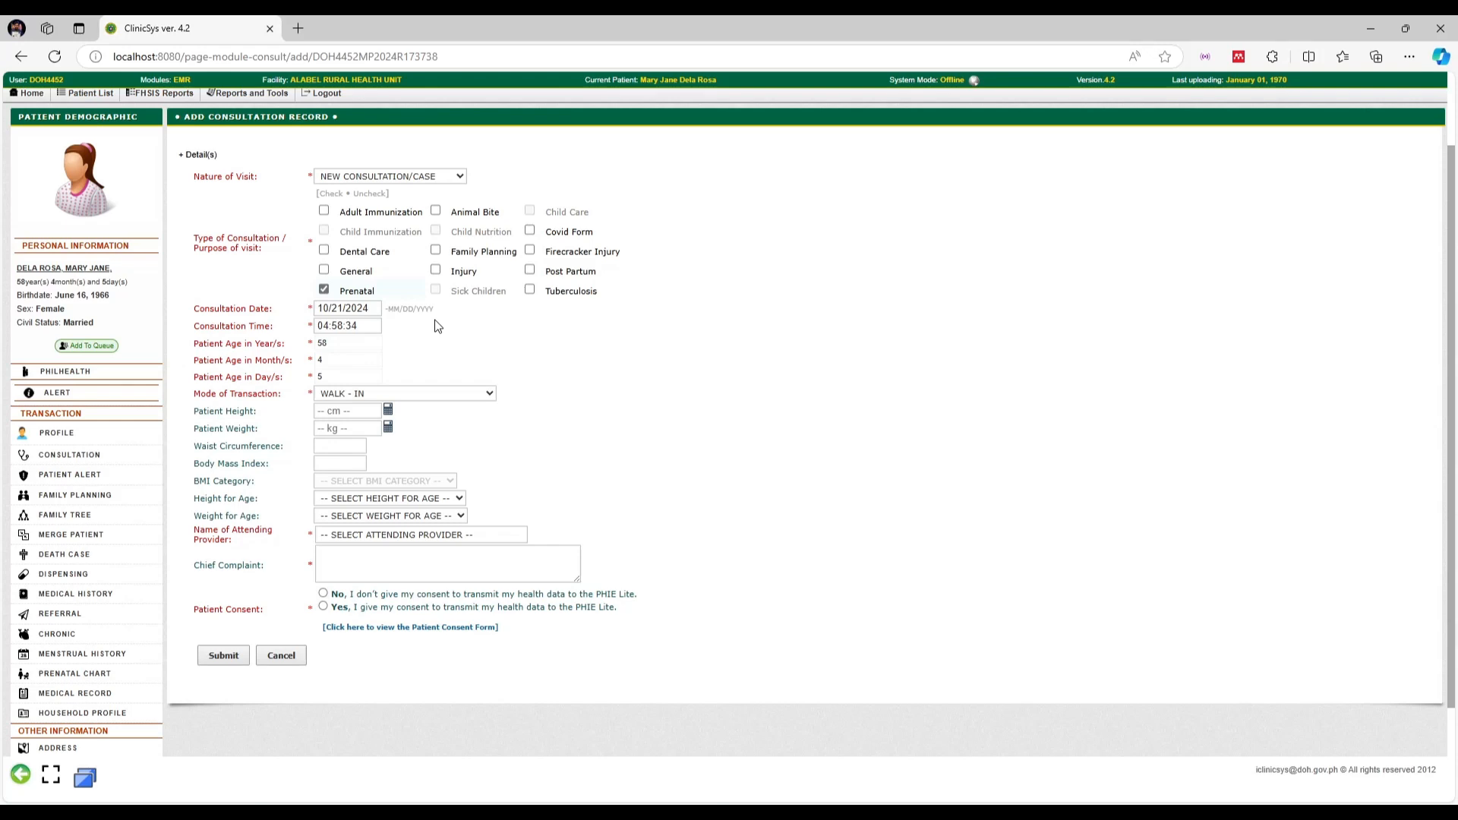
scroll(437, 325, "down", 1)
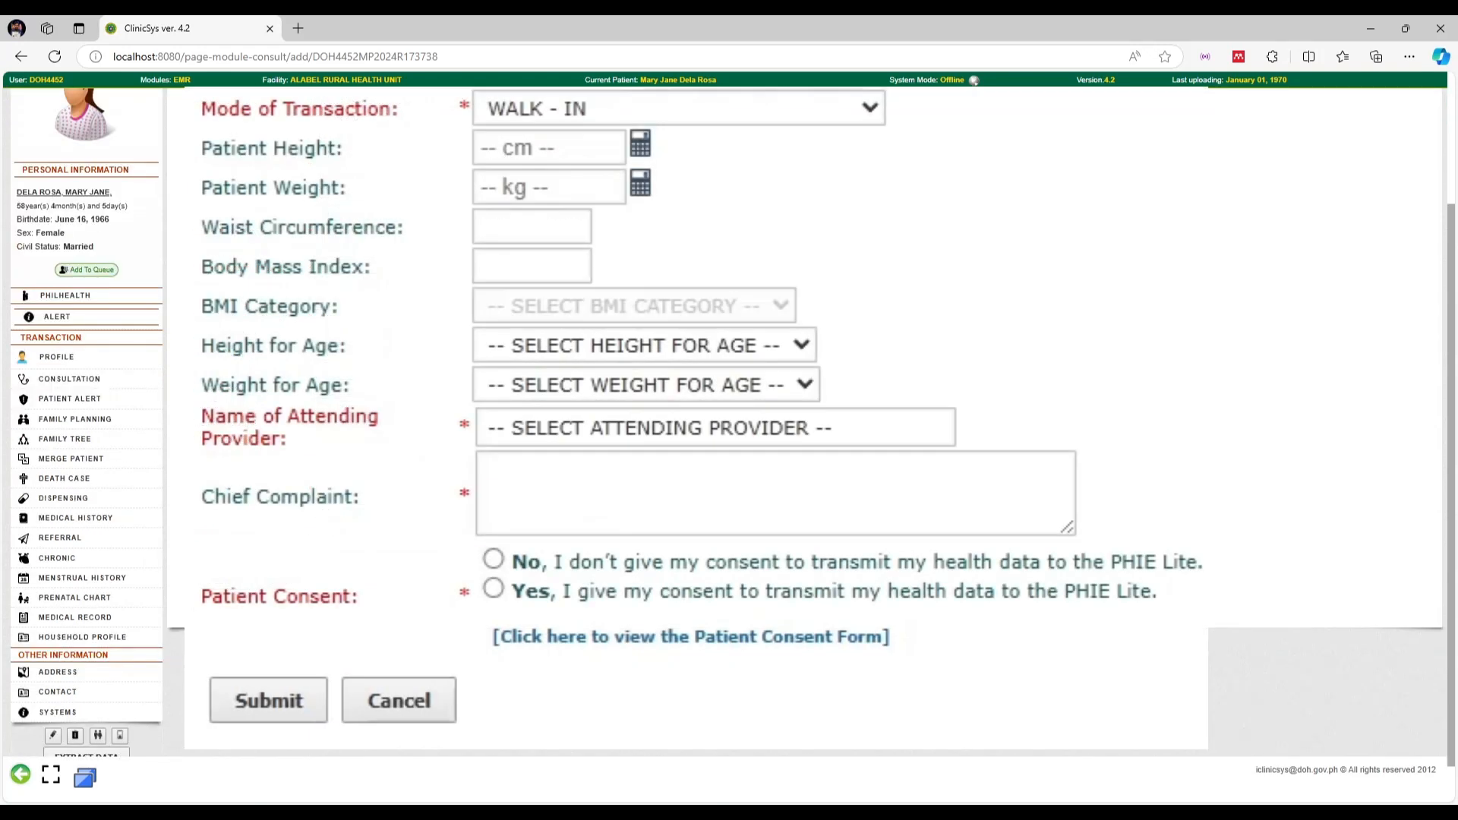
left_click(553, 112)
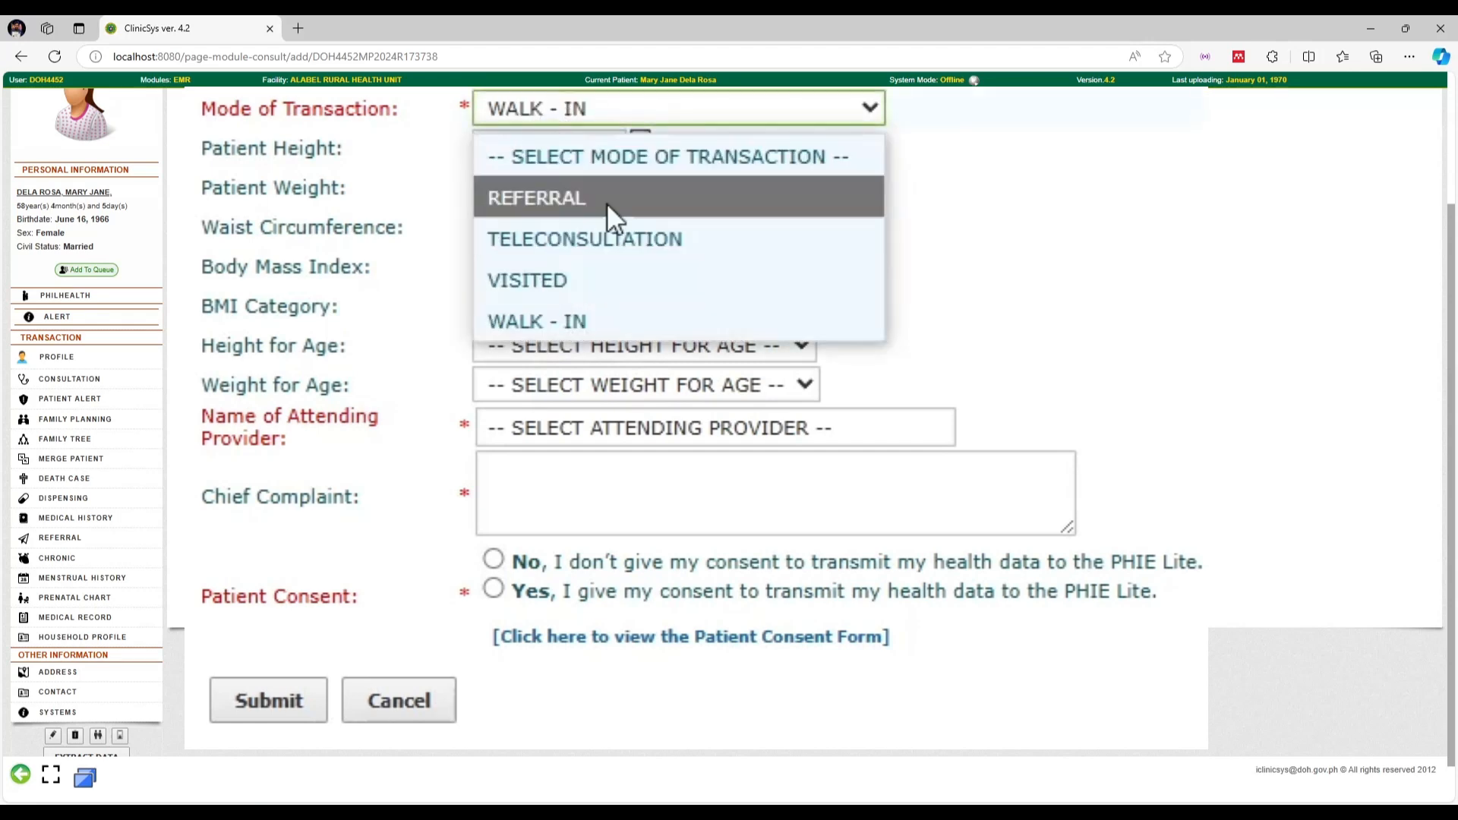
left_click(705, 114)
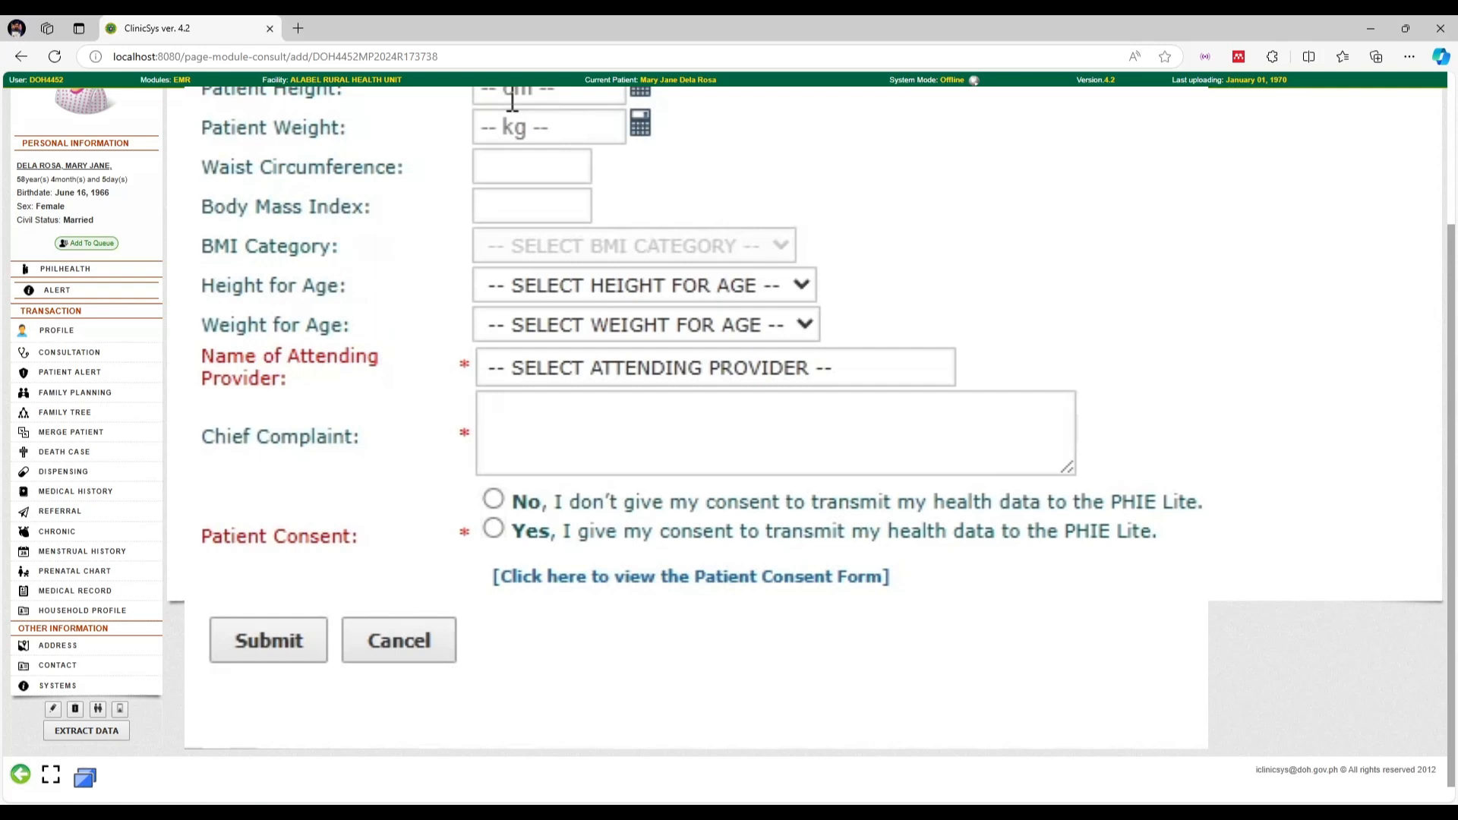
left_click(513, 99)
left_click(390, 308)
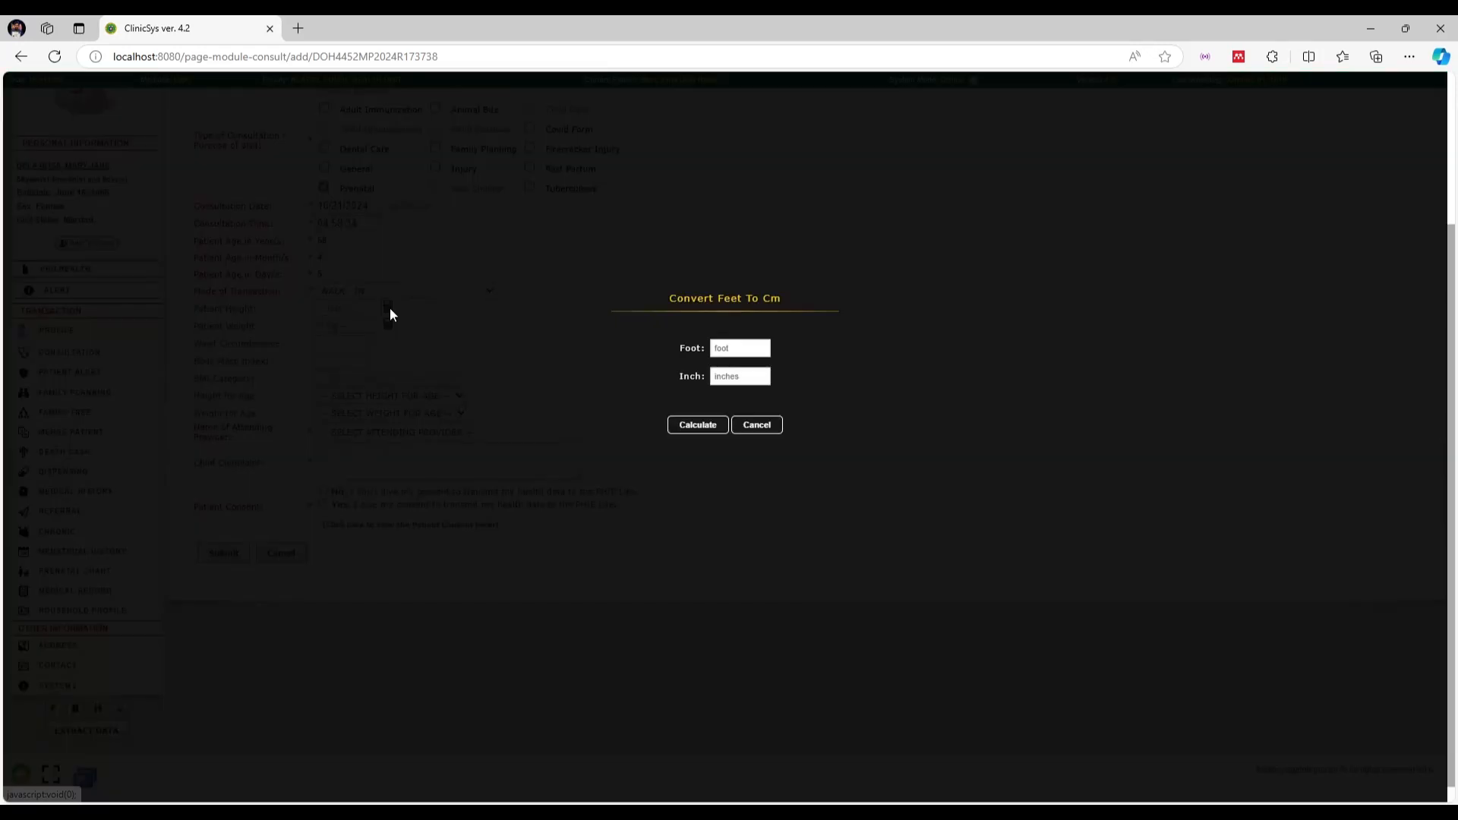
Convert 5 ft 5 in into a patient height of 164.7 cm, leaving the weight converter unused
left_click(742, 428)
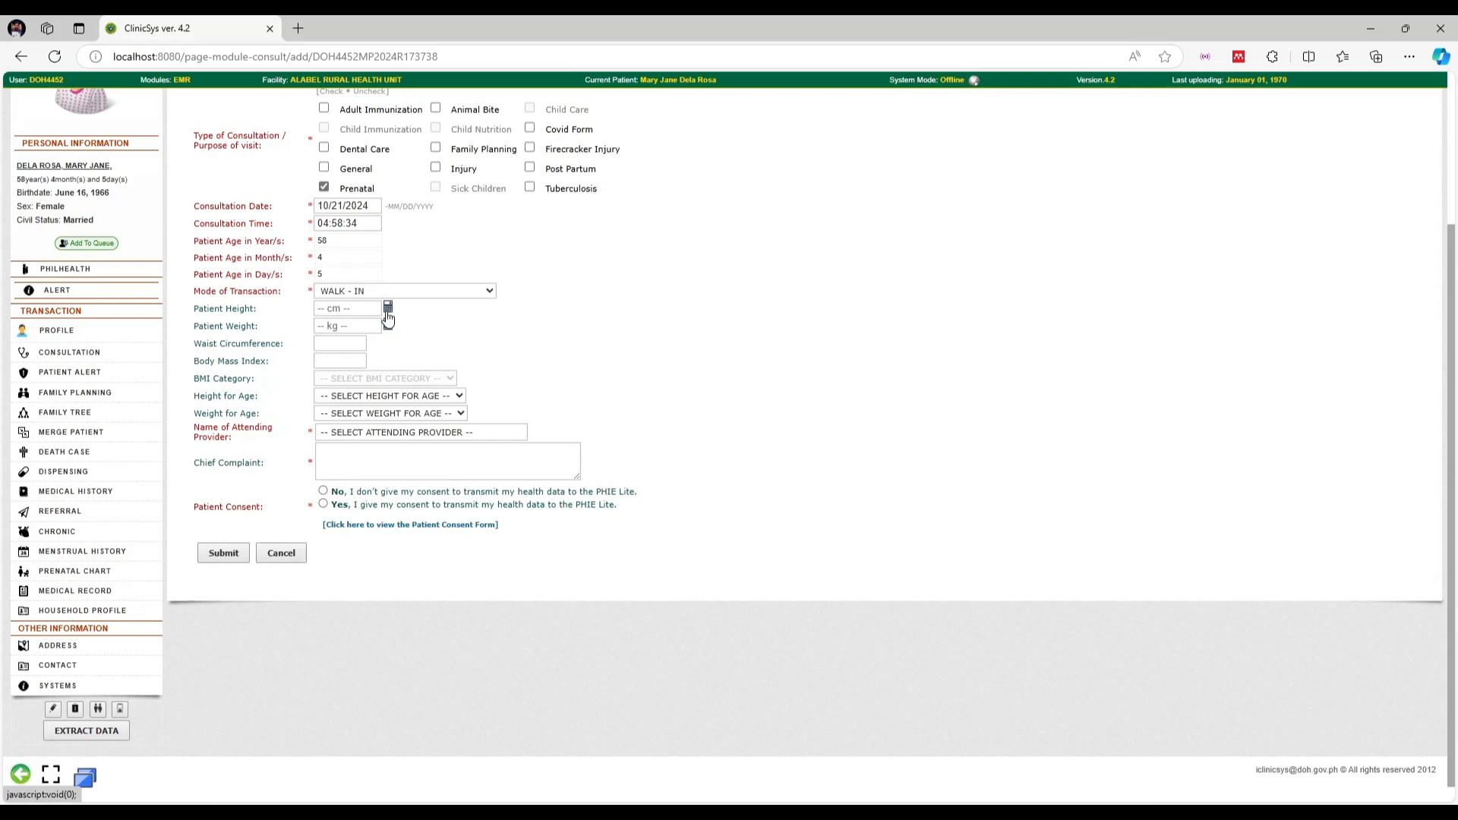
left_click(387, 311)
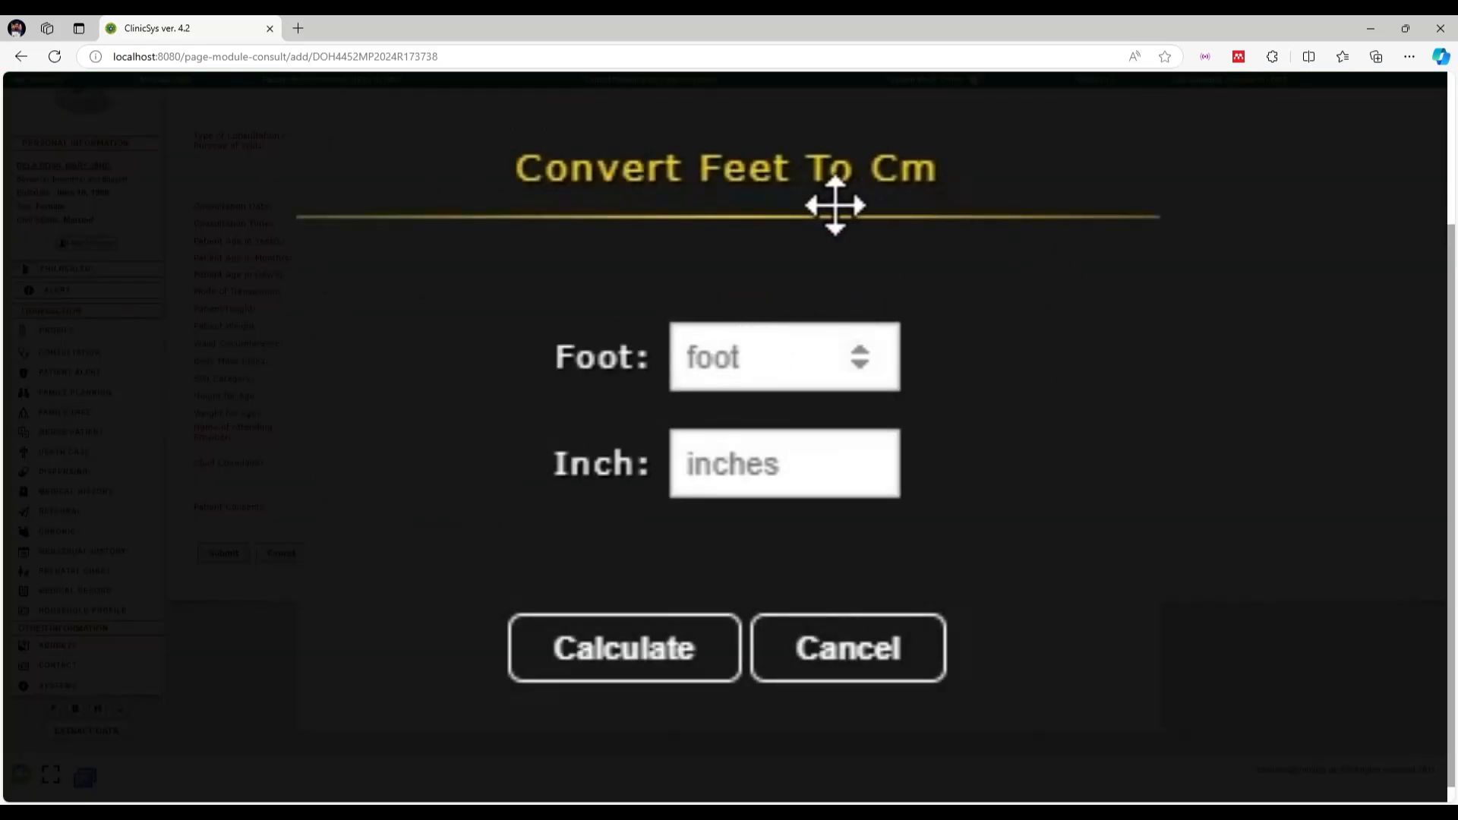
type("5")
left_click(777, 447)
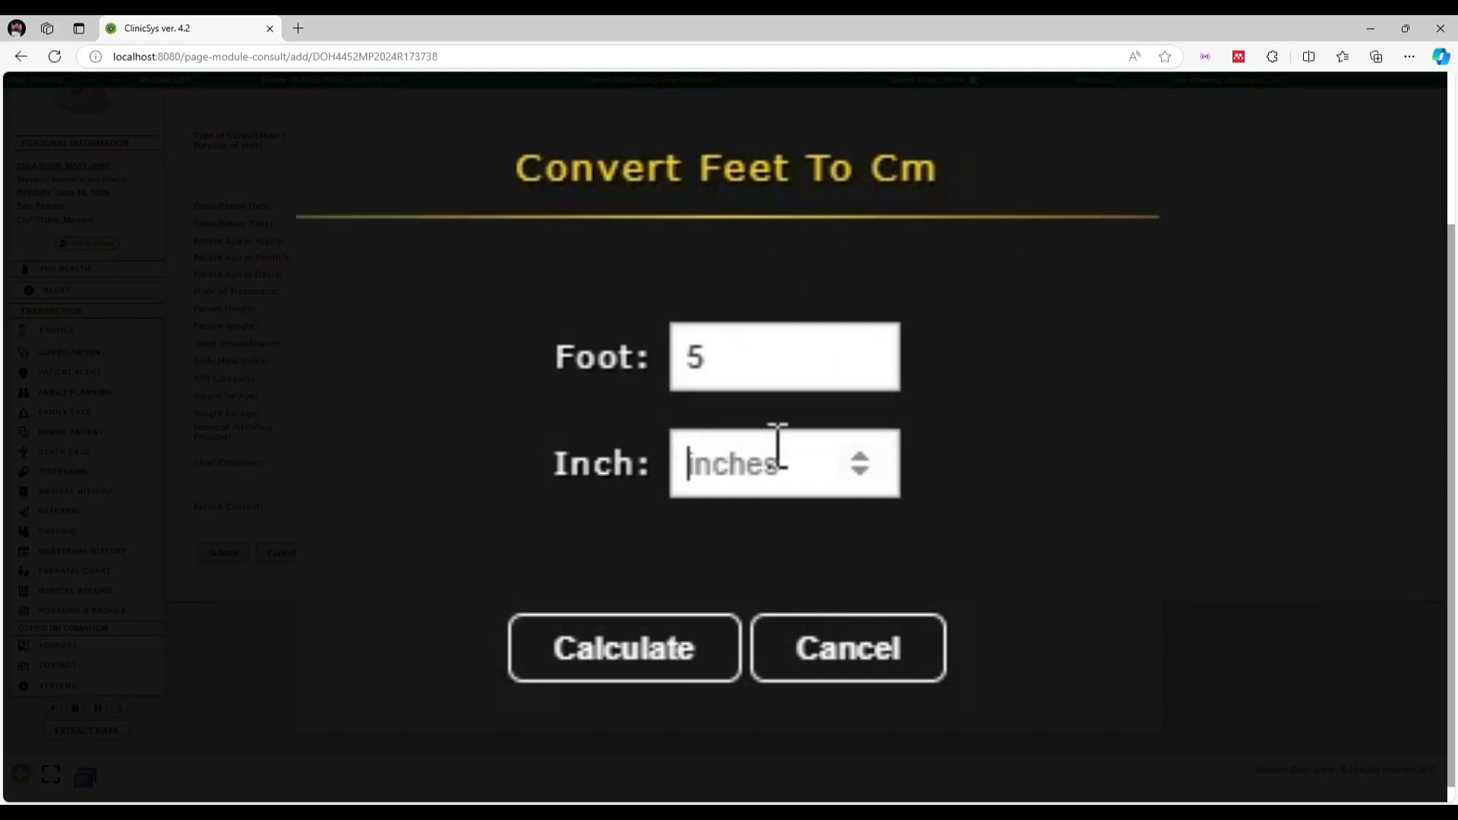
type("5")
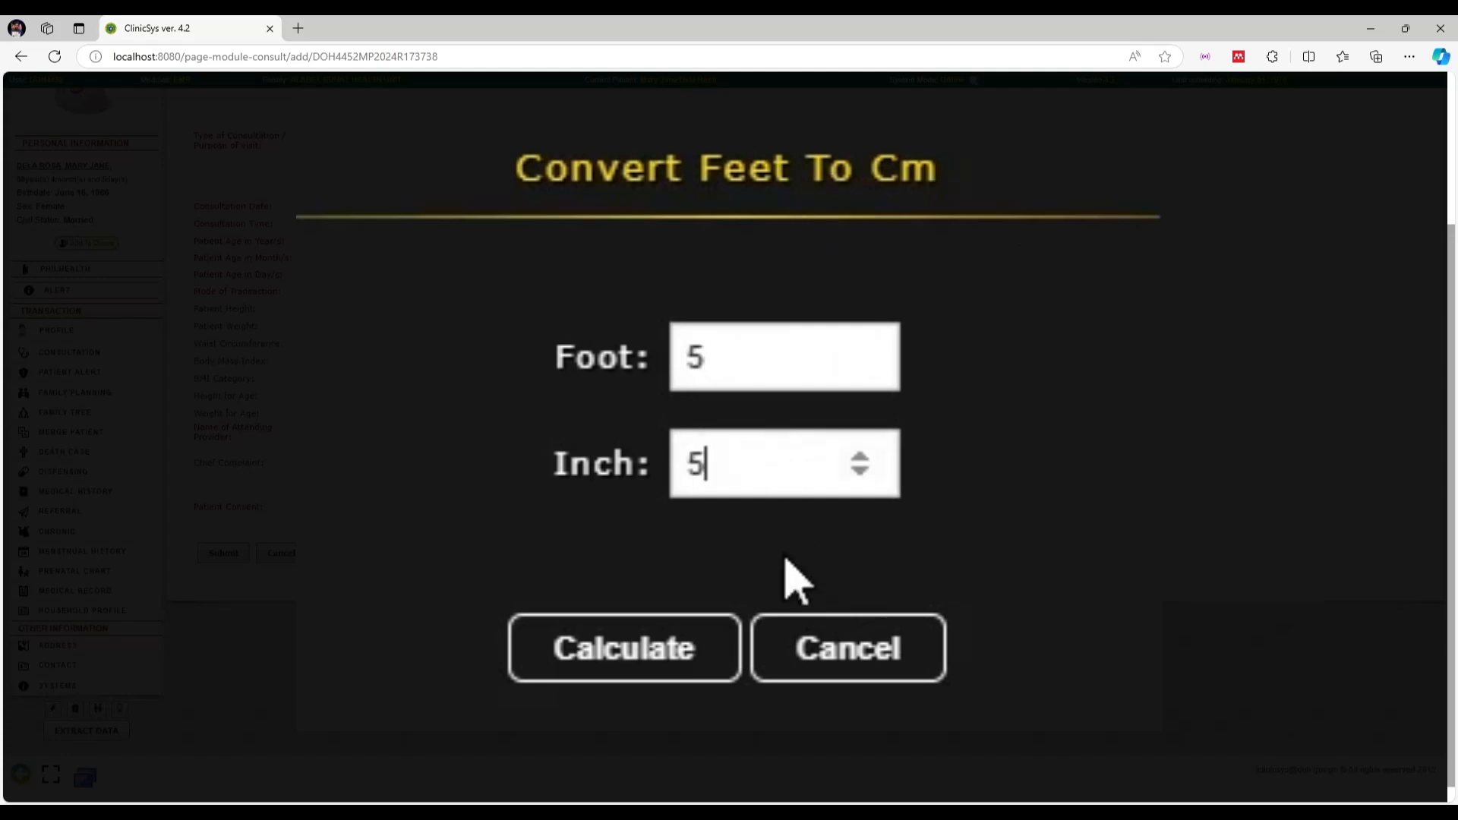
left_click(672, 650)
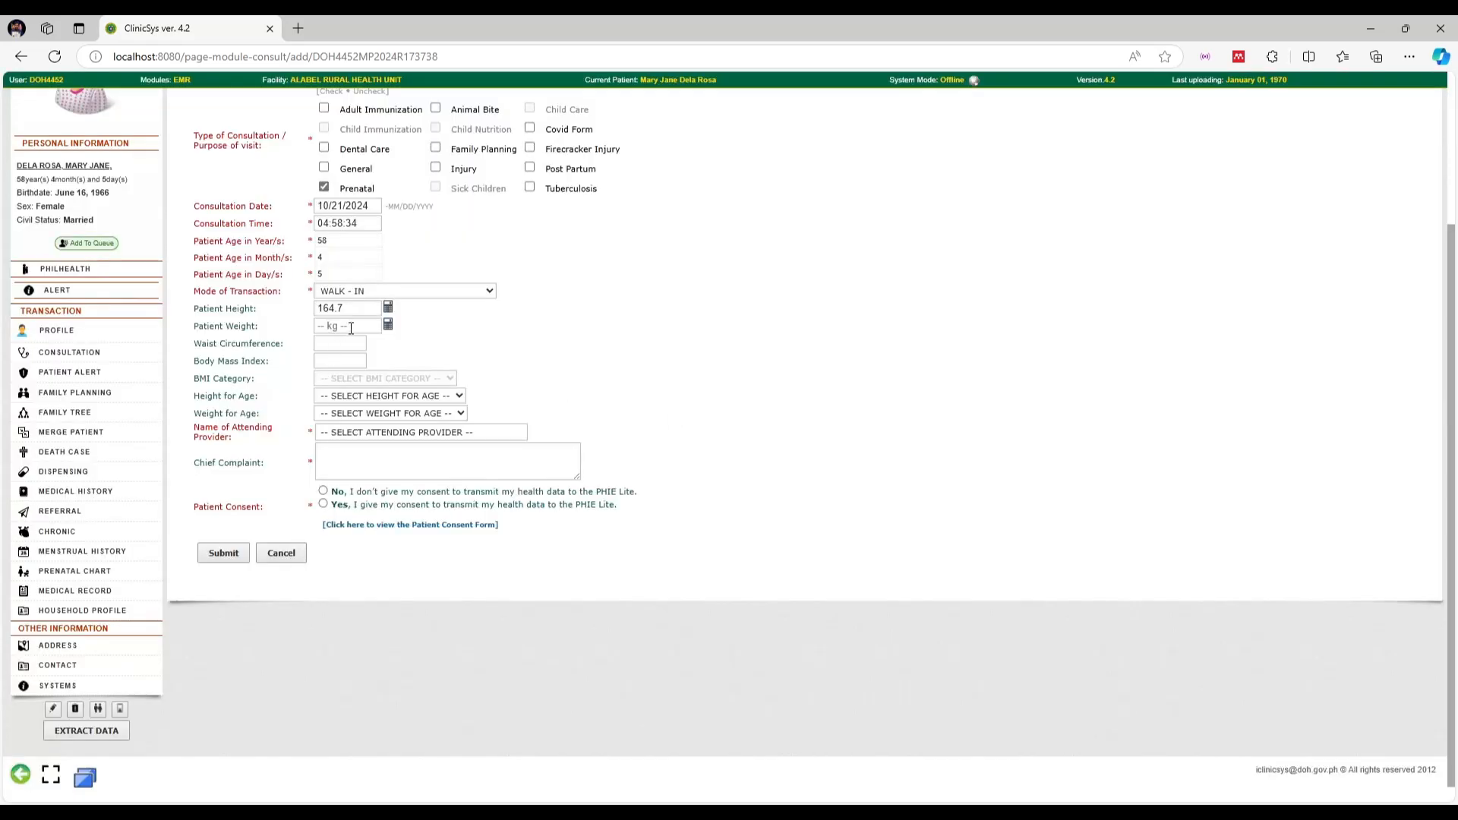
left_click(387, 325)
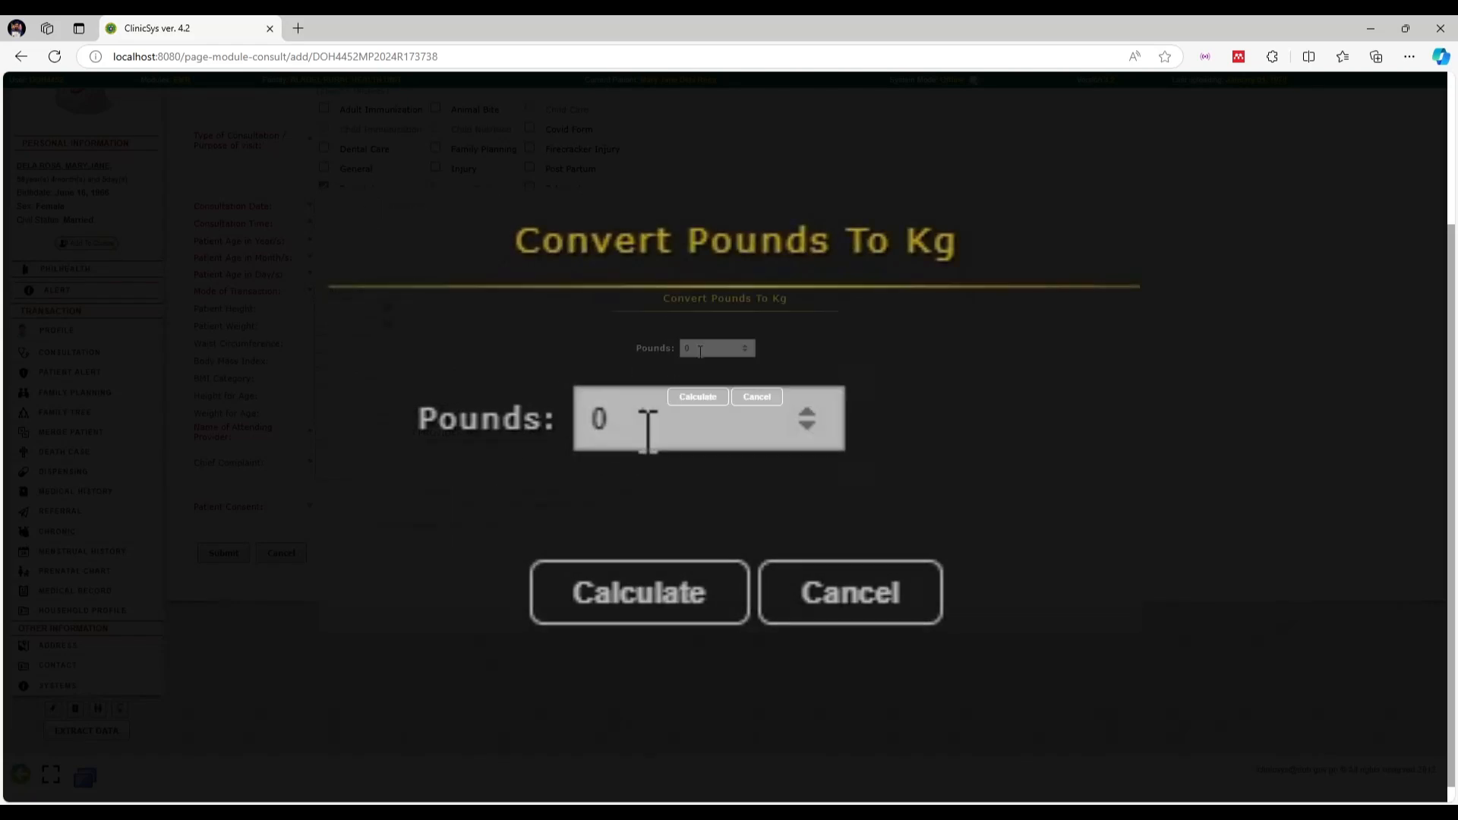
left_click(755, 396)
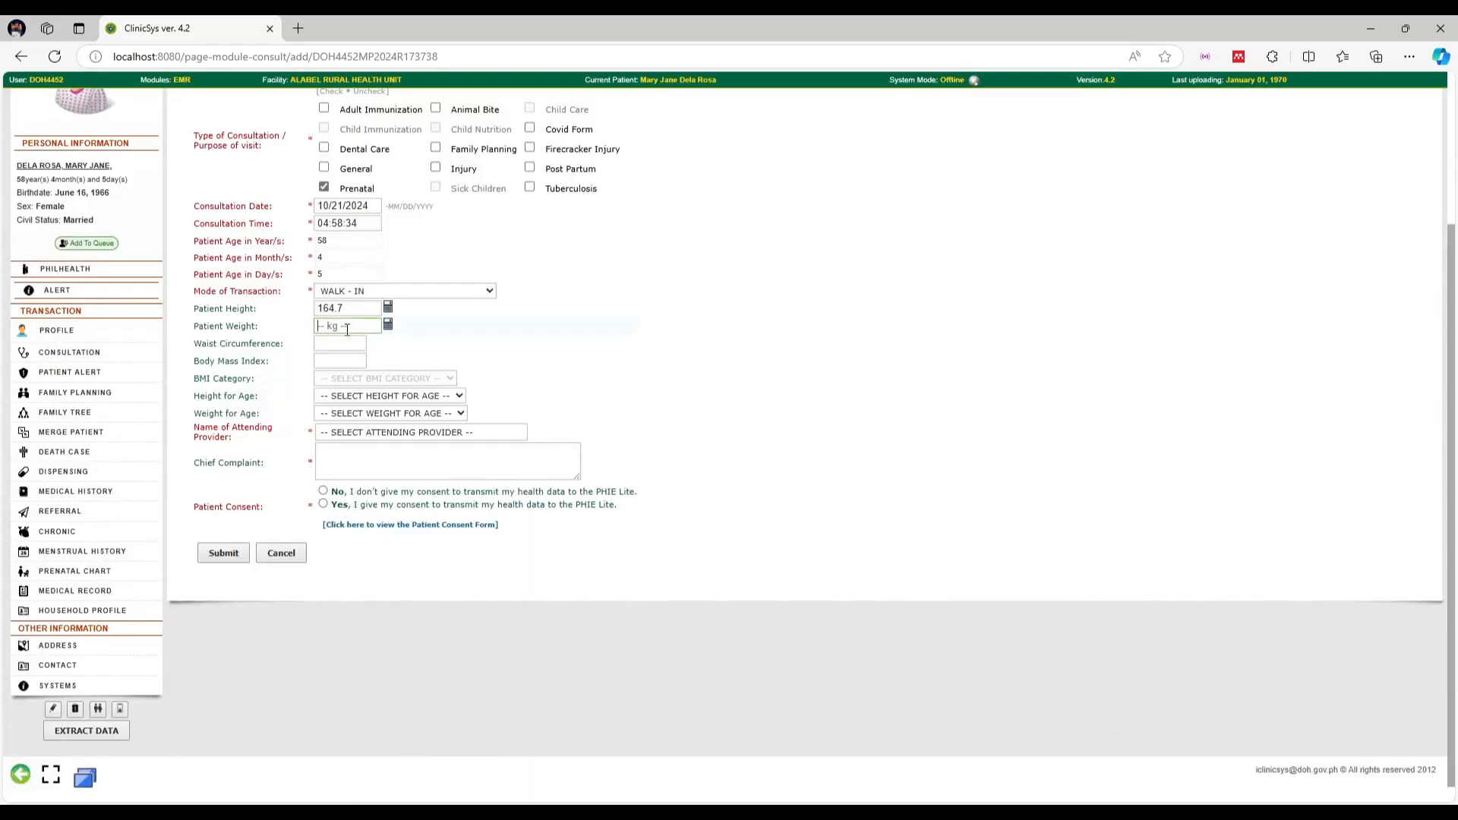
Enter weight 55 kg and set Height for Age and Weight for Age to NORMAL
type("5")
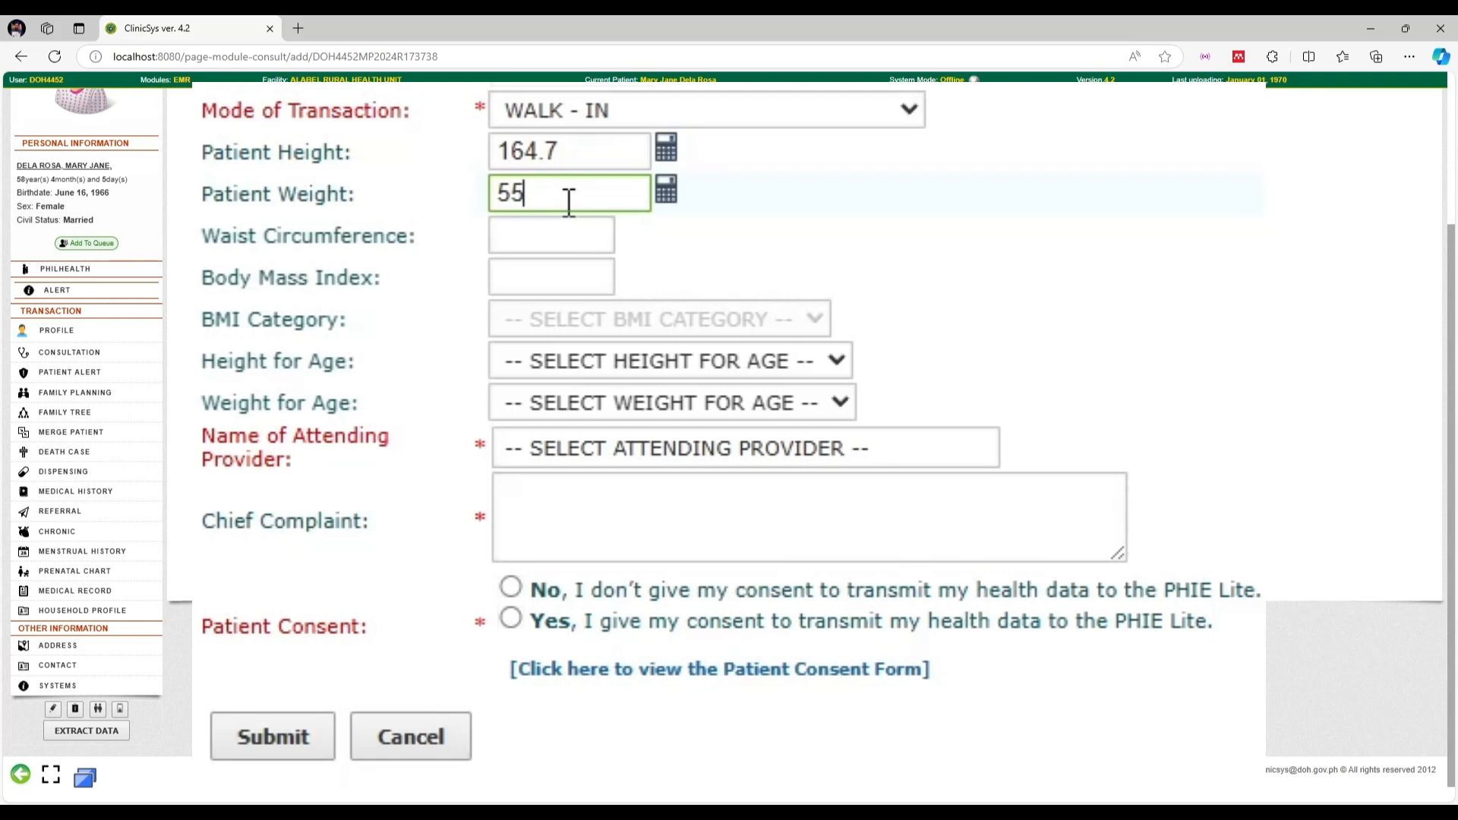
type("5")
key("Return")
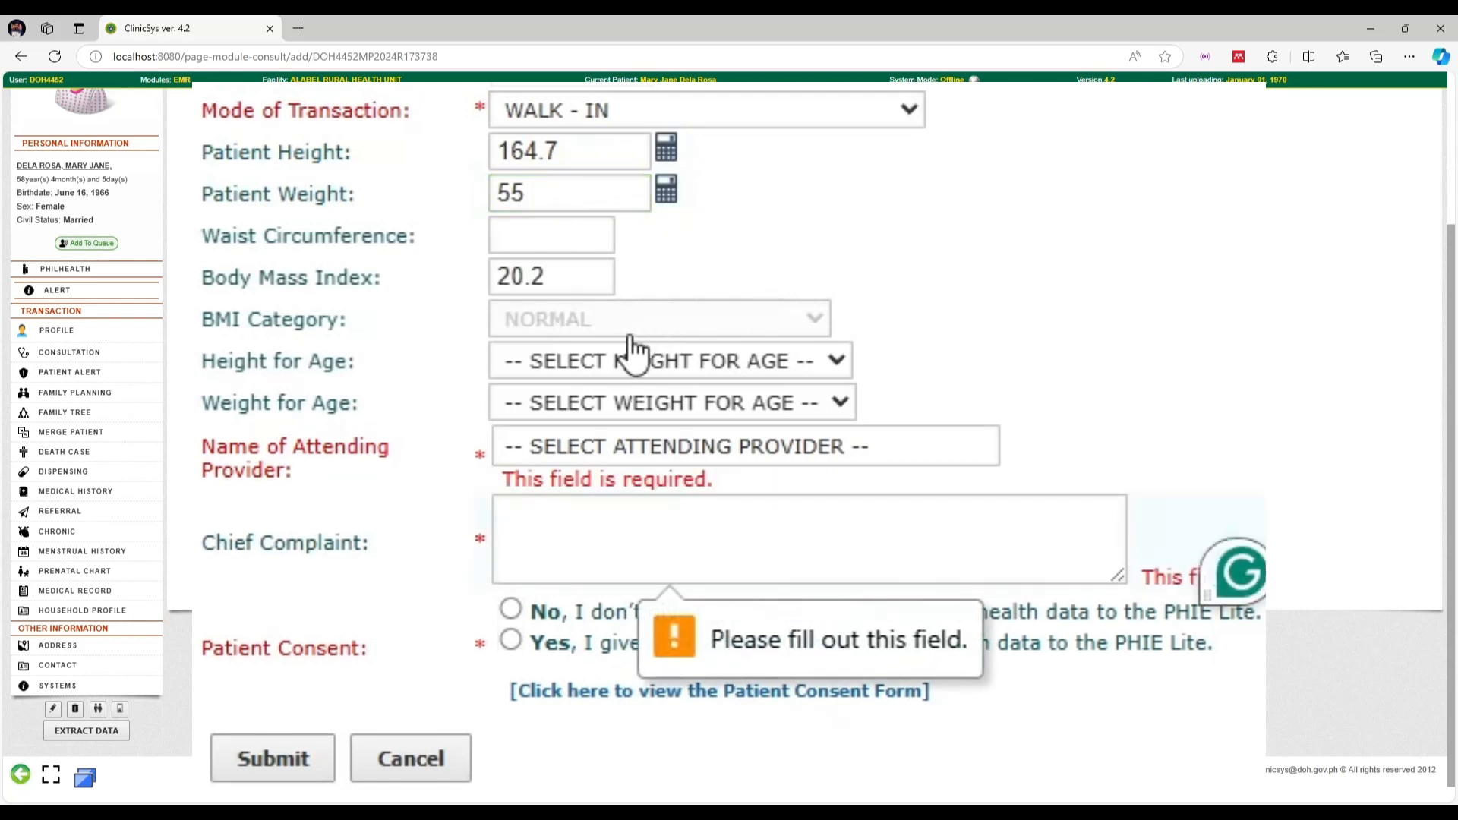
left_click(632, 353)
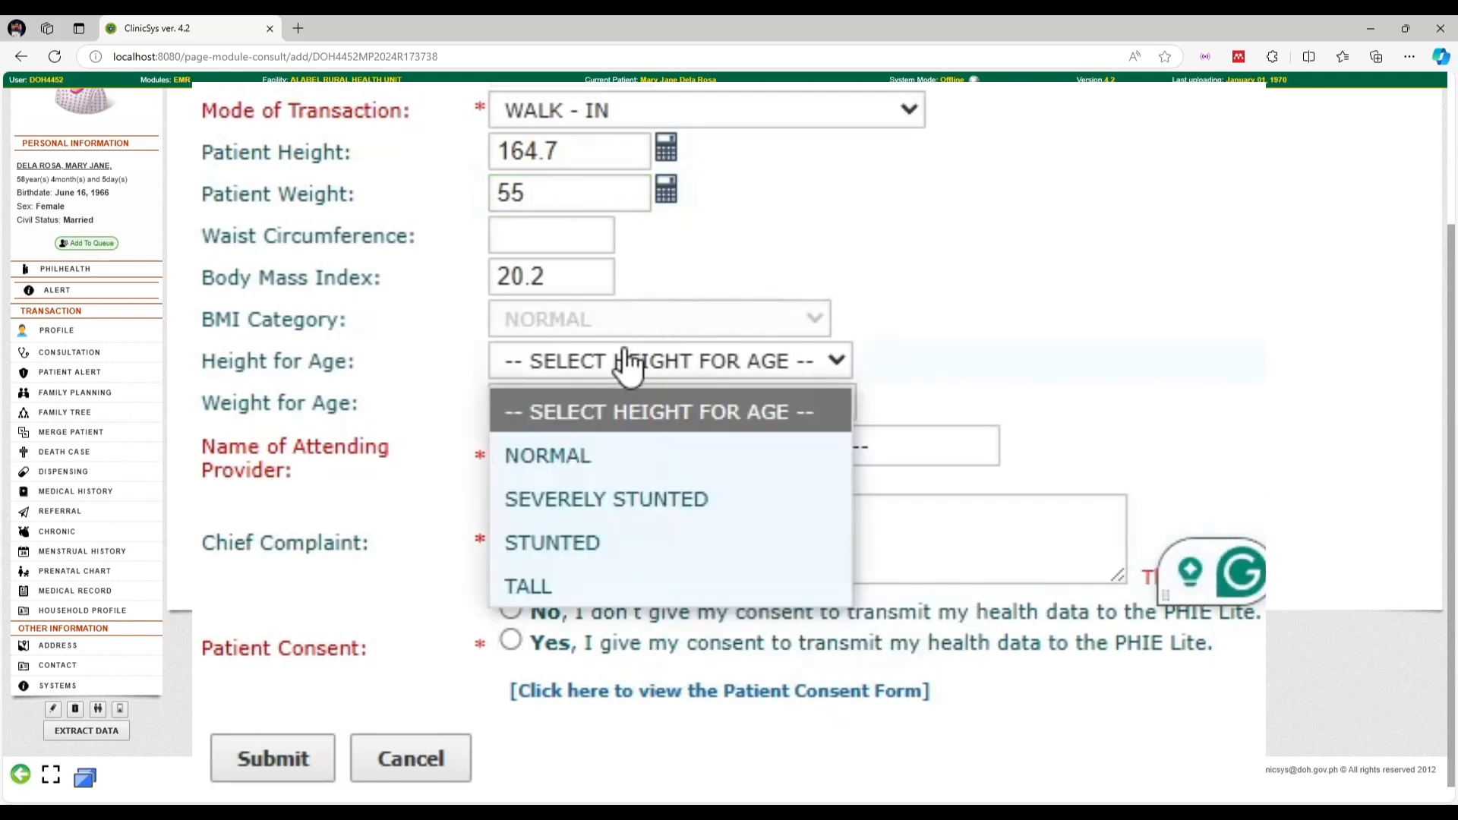
left_click(589, 454)
left_click(618, 405)
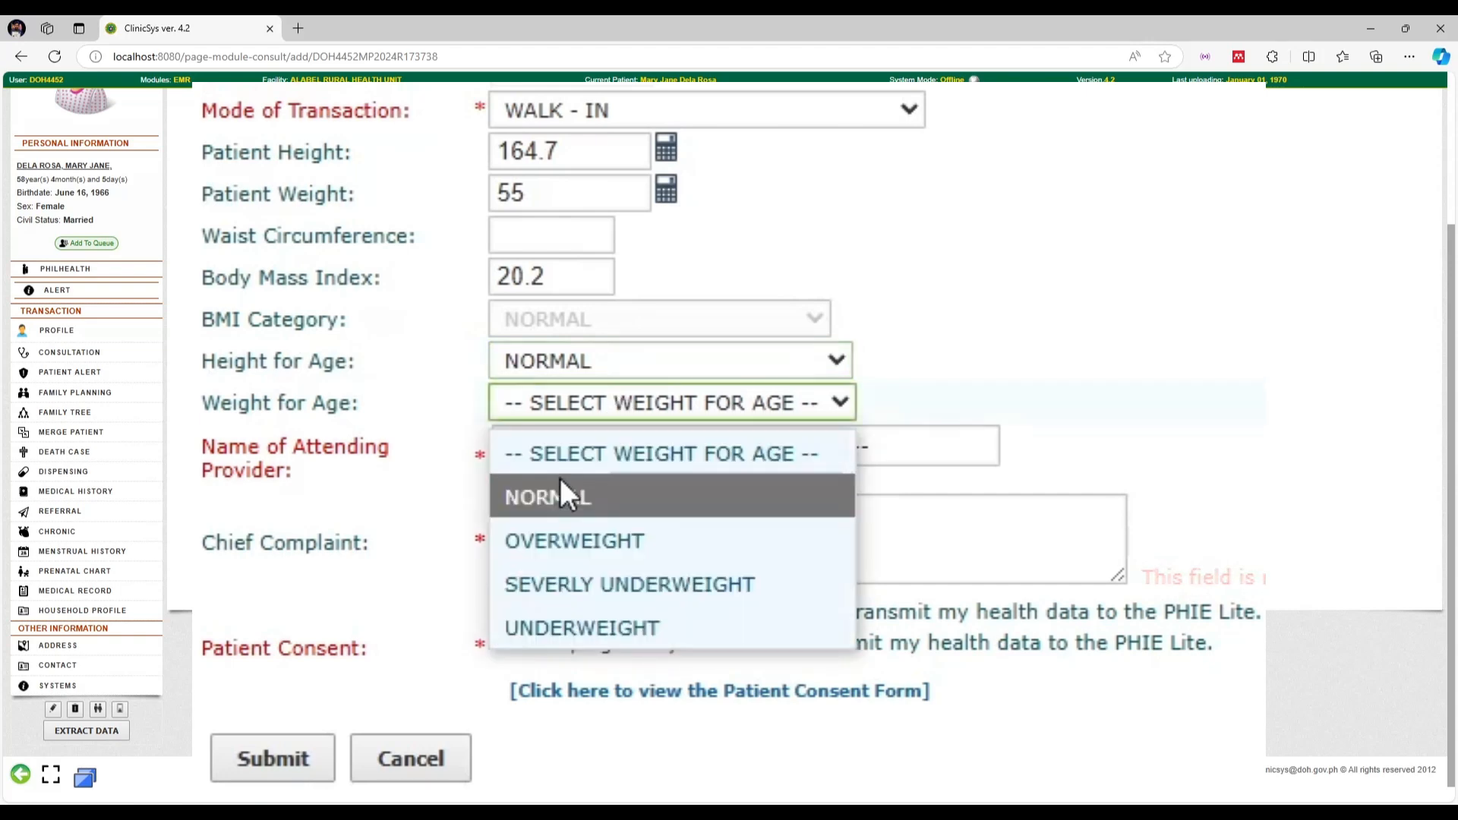
left_click(558, 477)
left_click(637, 409)
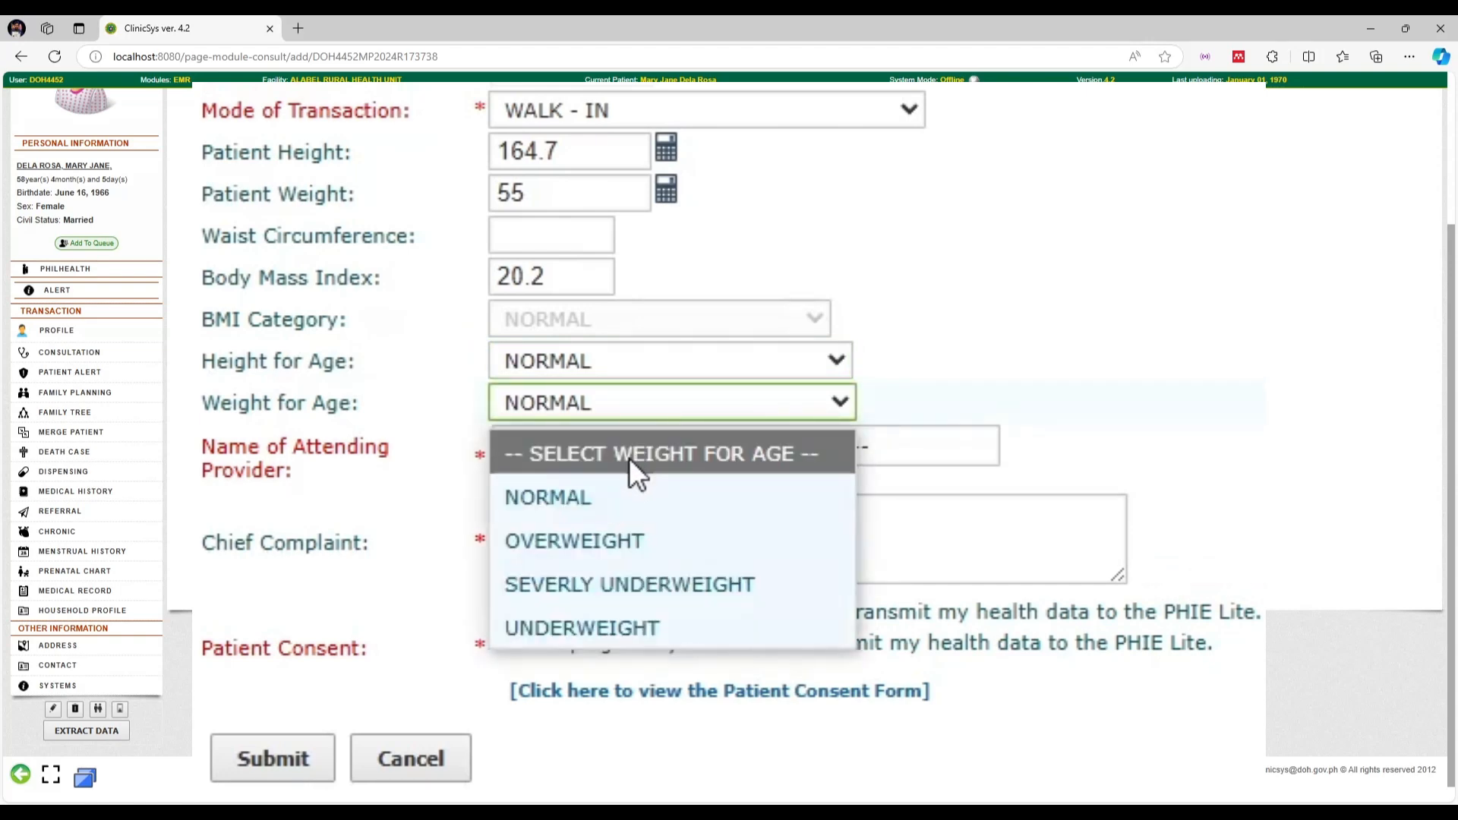
left_click(631, 455)
left_click(642, 410)
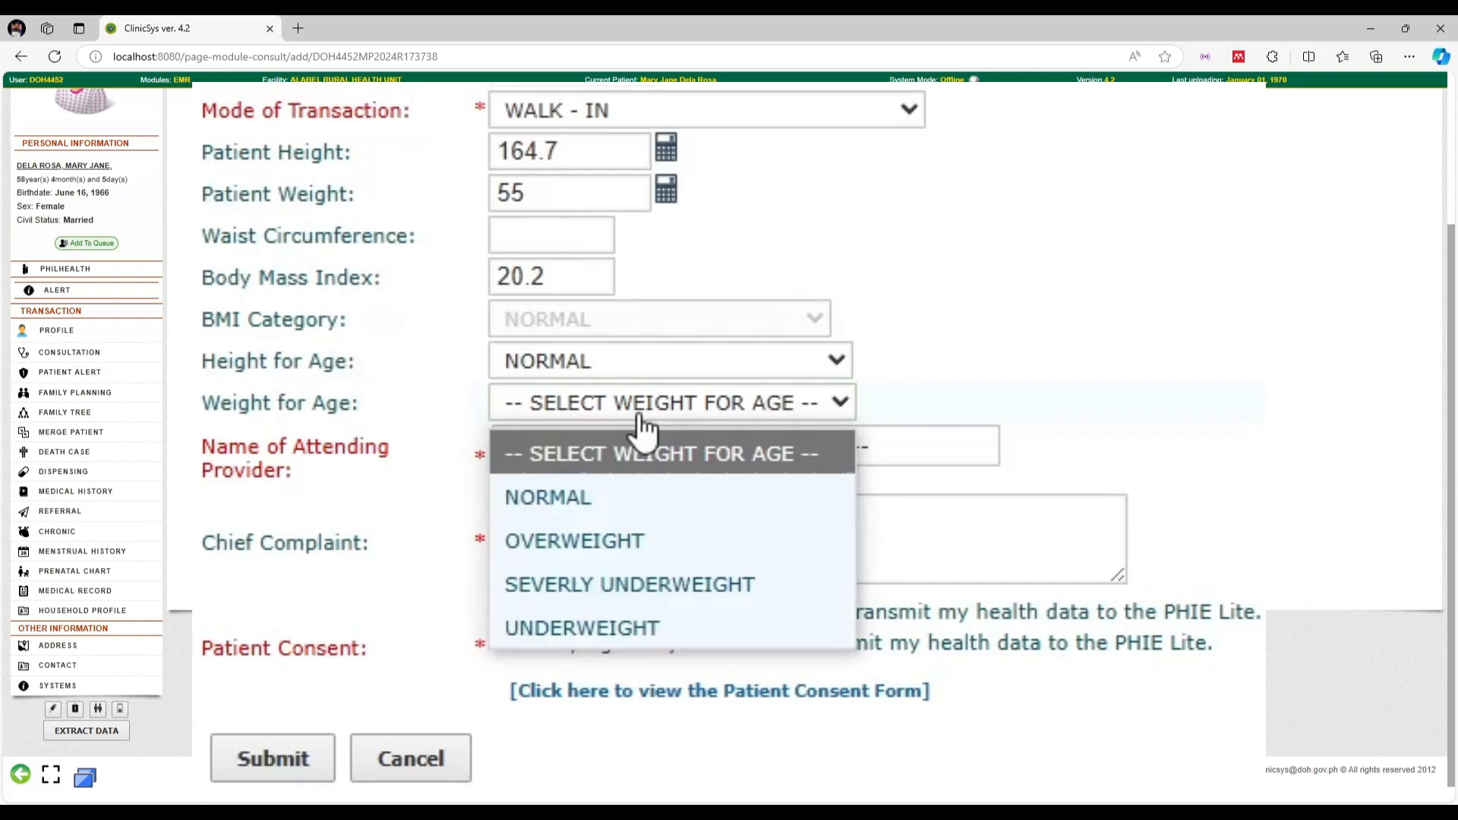
left_click(595, 495)
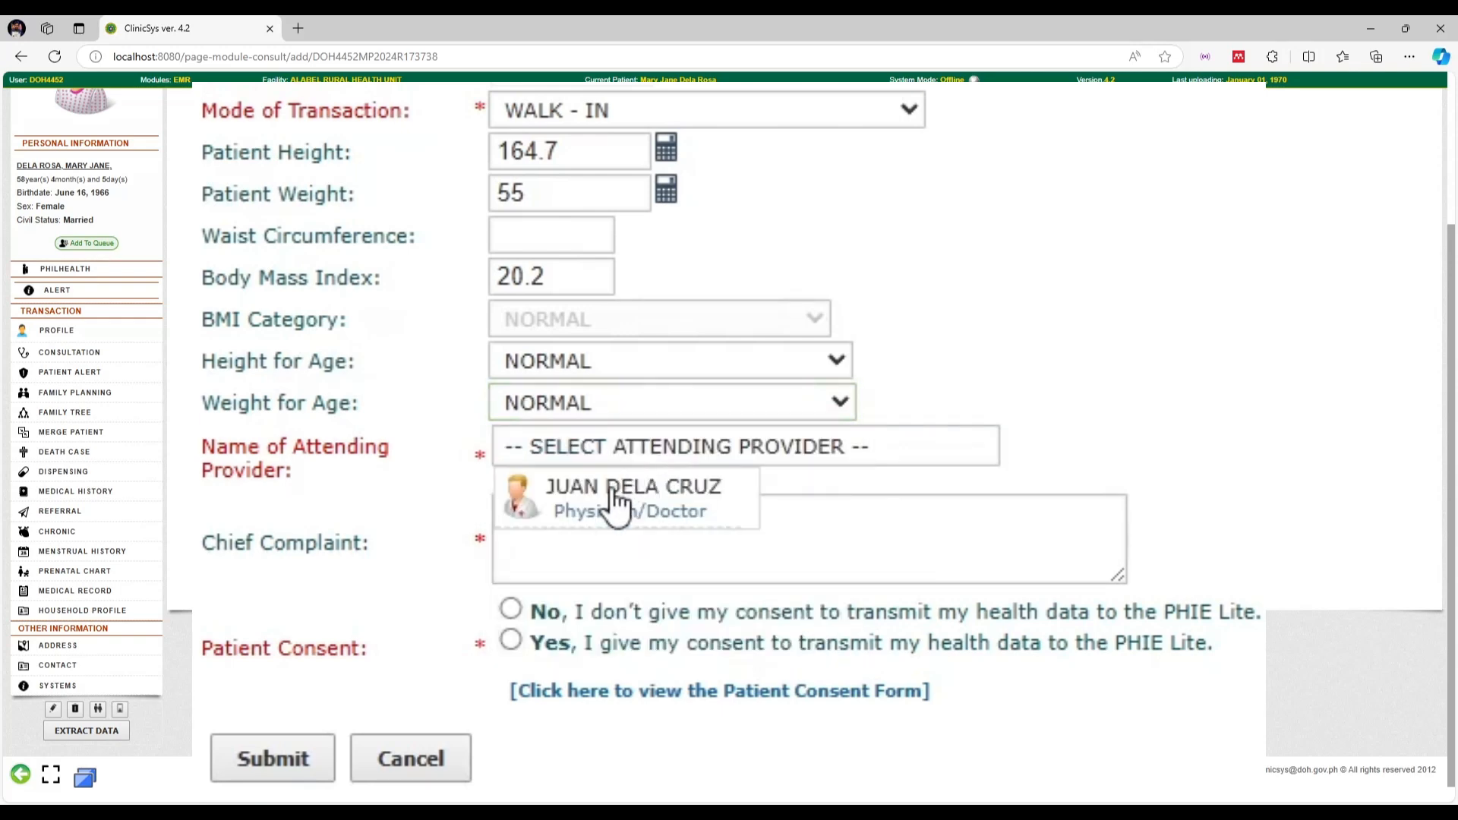
Assign the attending physician and enter 'Abdominal discomfort' as the chief complaint
left_click(617, 502)
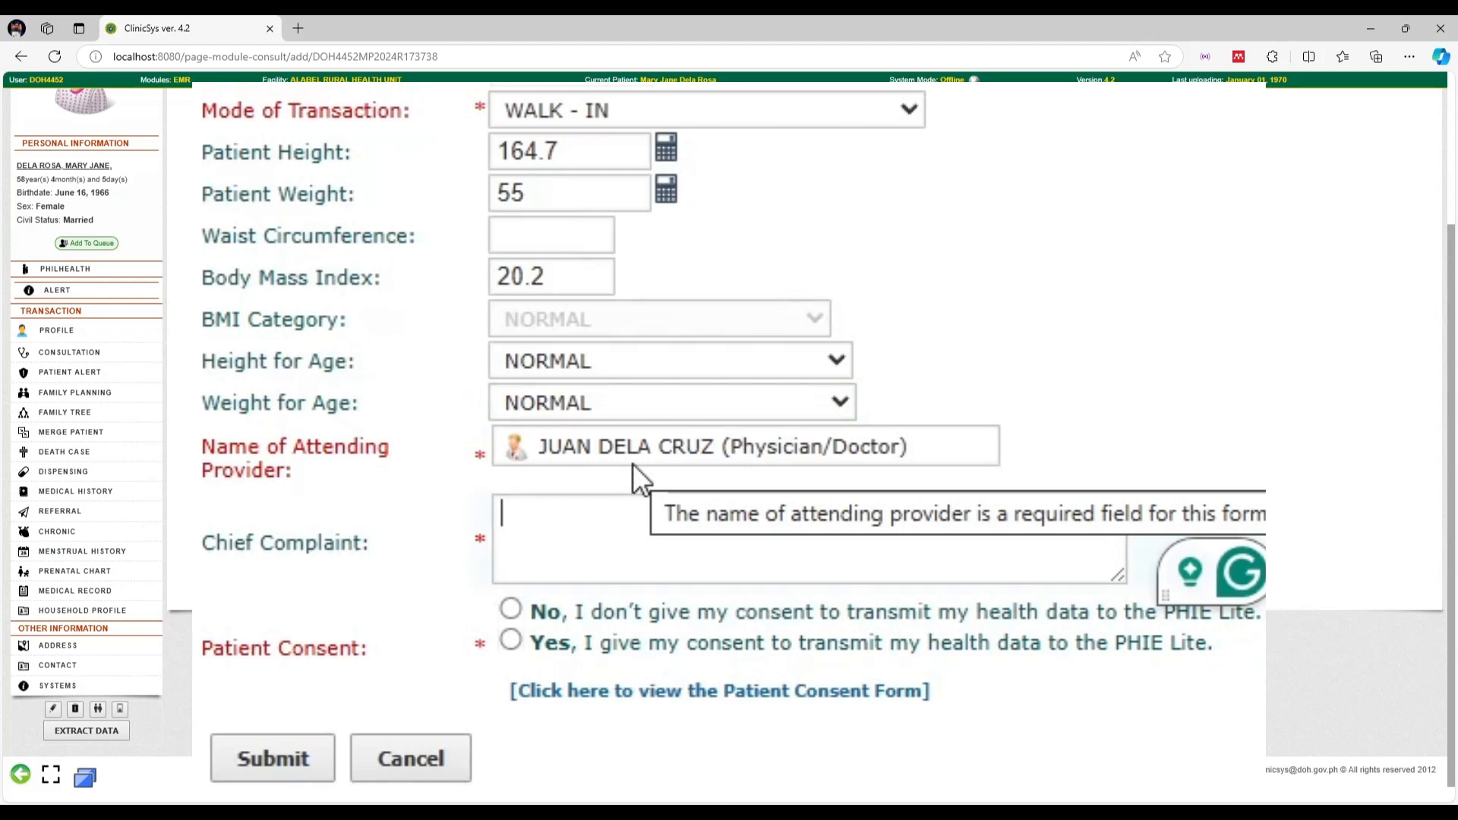
type("Abom")
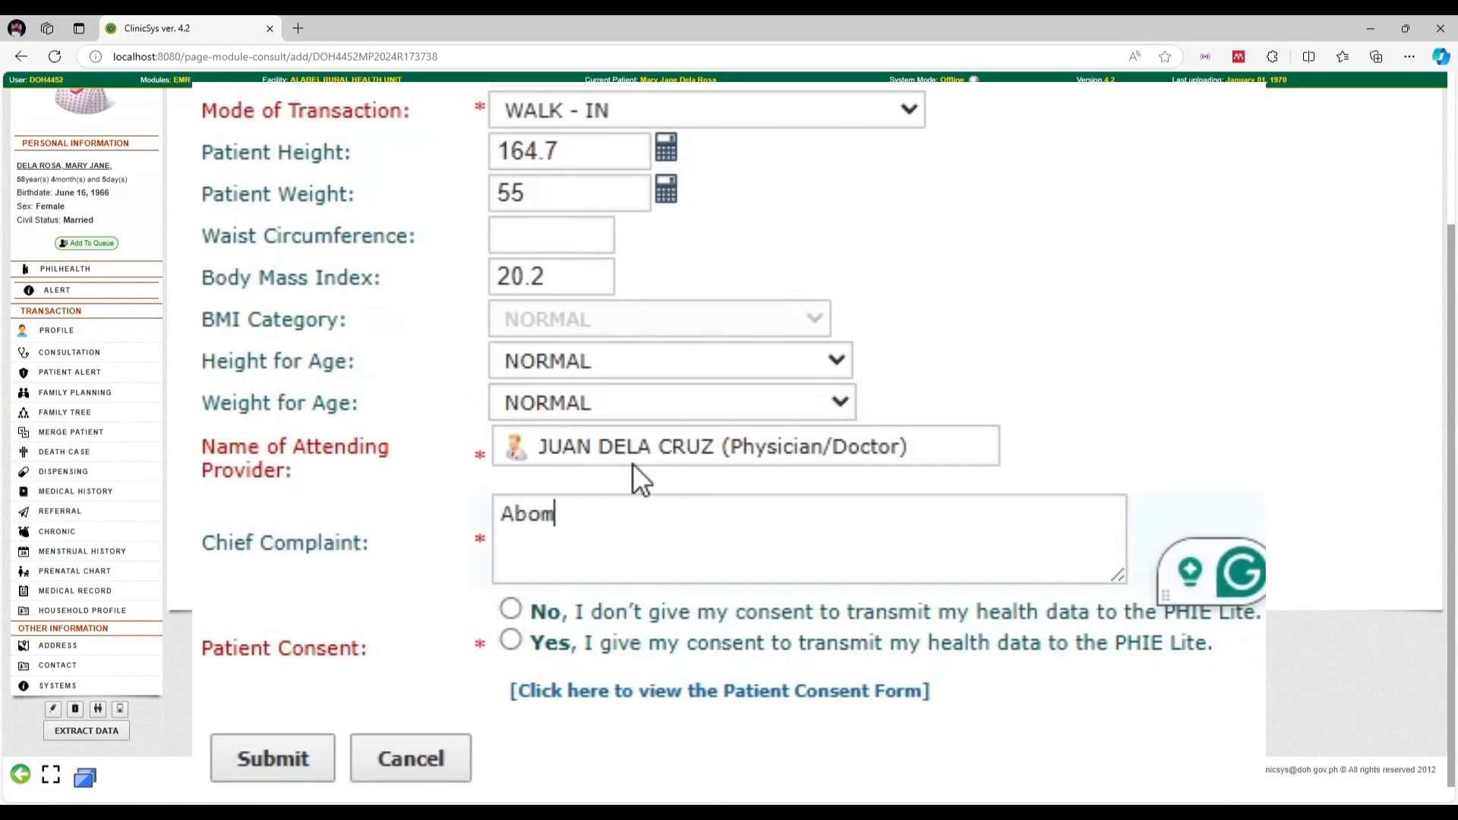
key("BackSpace")
key("BackSpace")
type("domin")
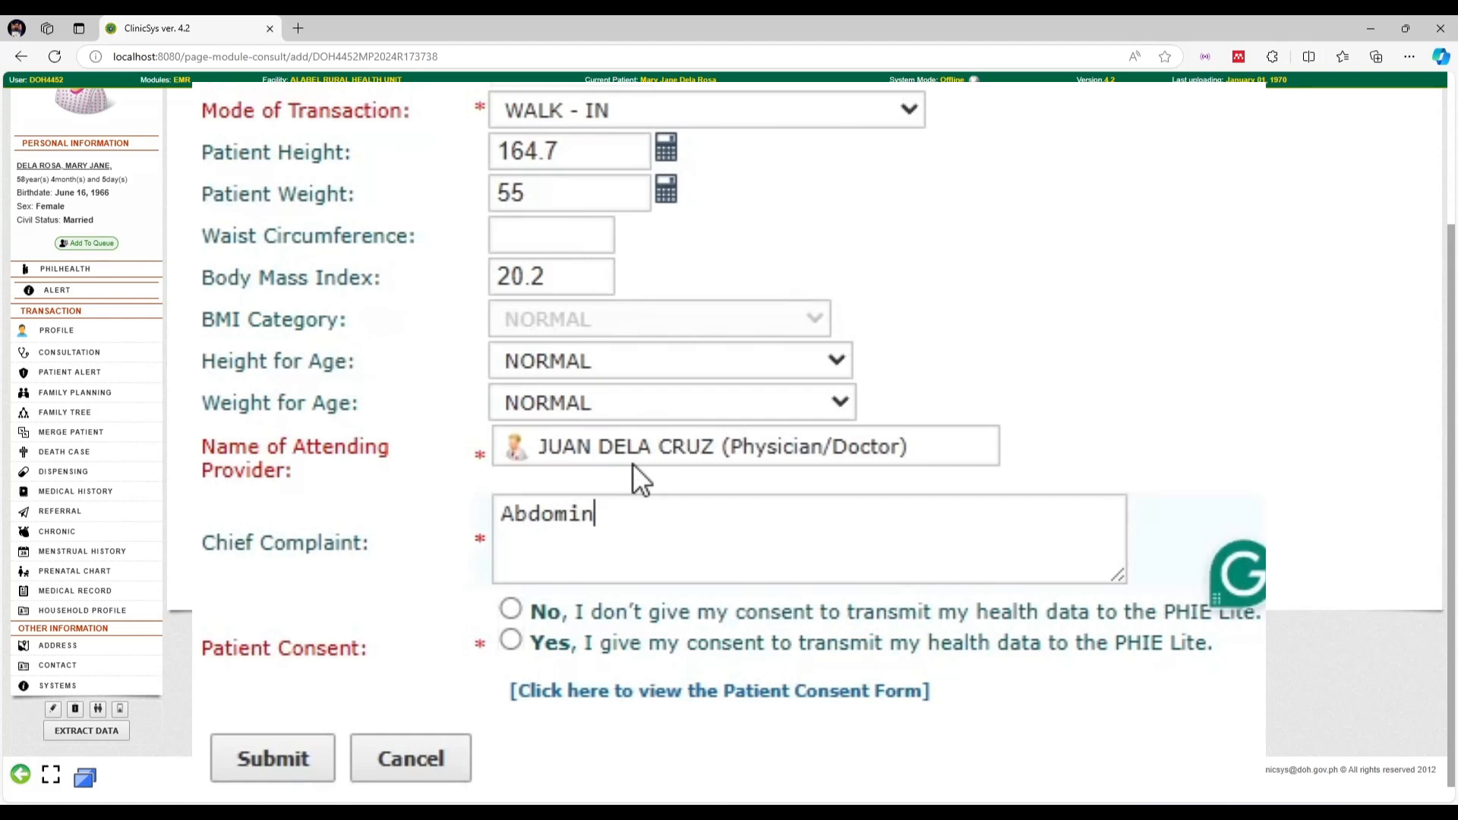
type("al discomfort")
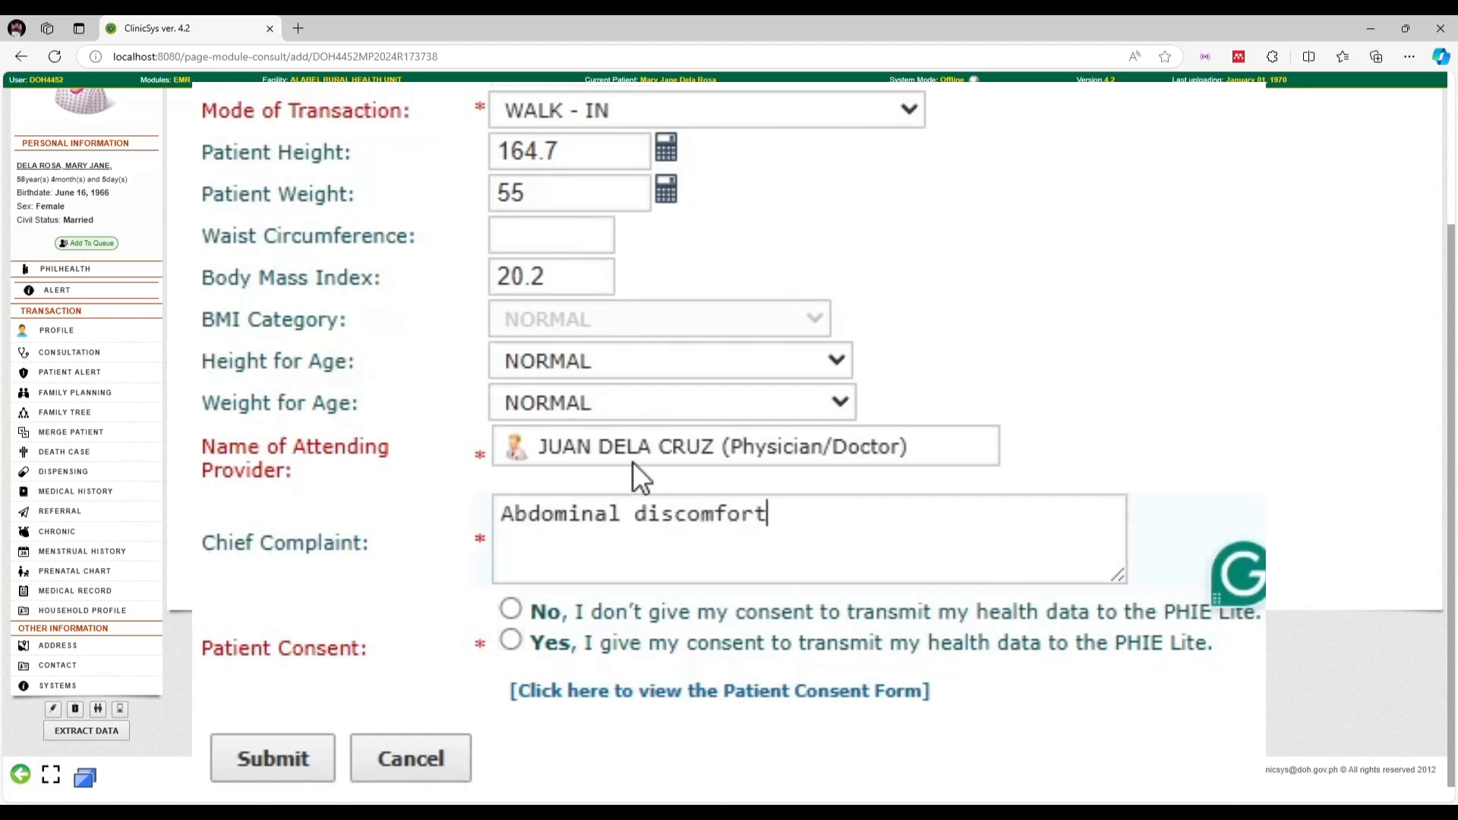
Set patient consent to Yes and read through the Patient Consent form text
left_click(507, 640)
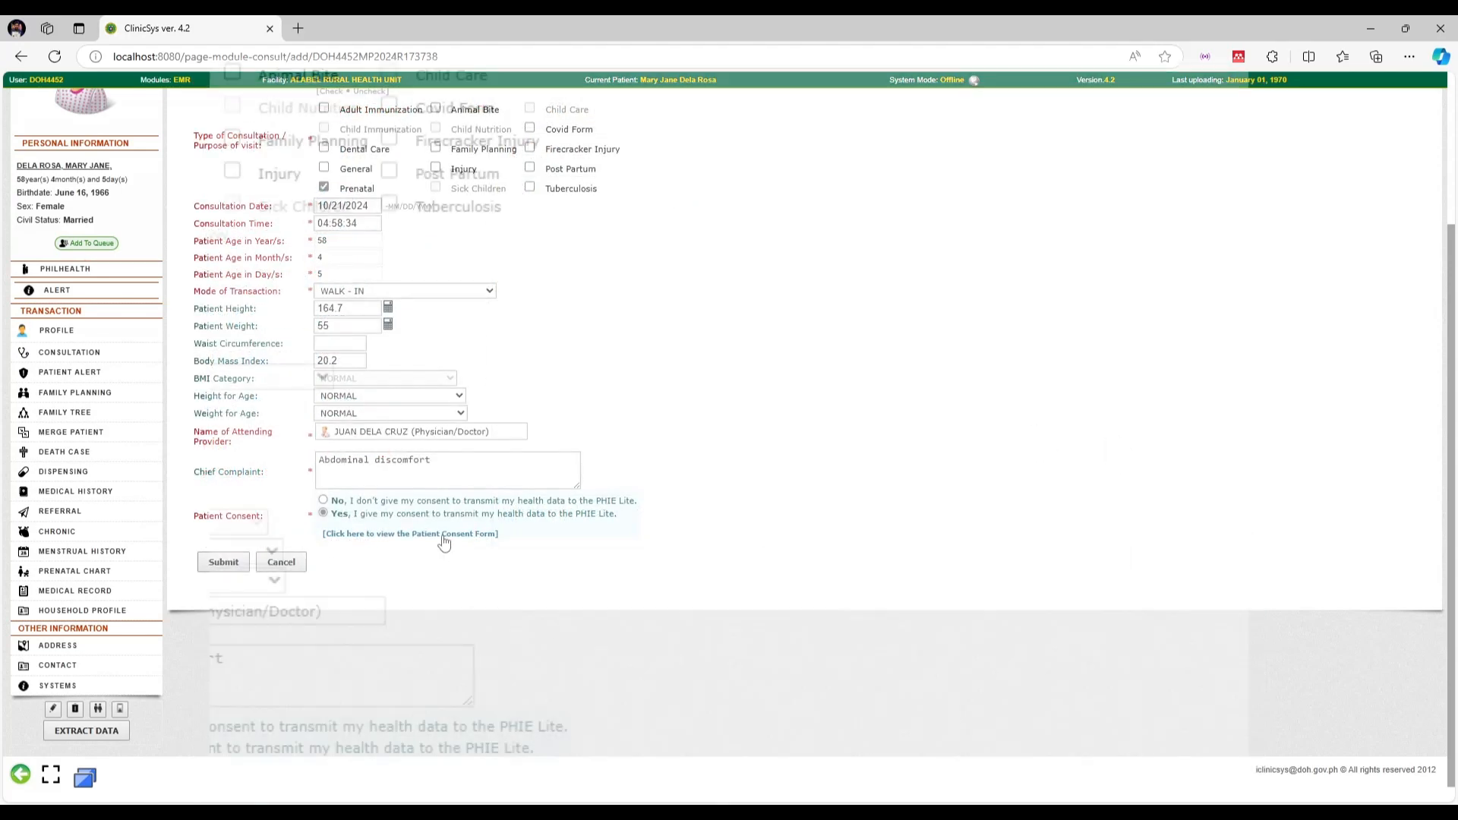
left_click(793, 691)
scroll(843, 311, "down", 2)
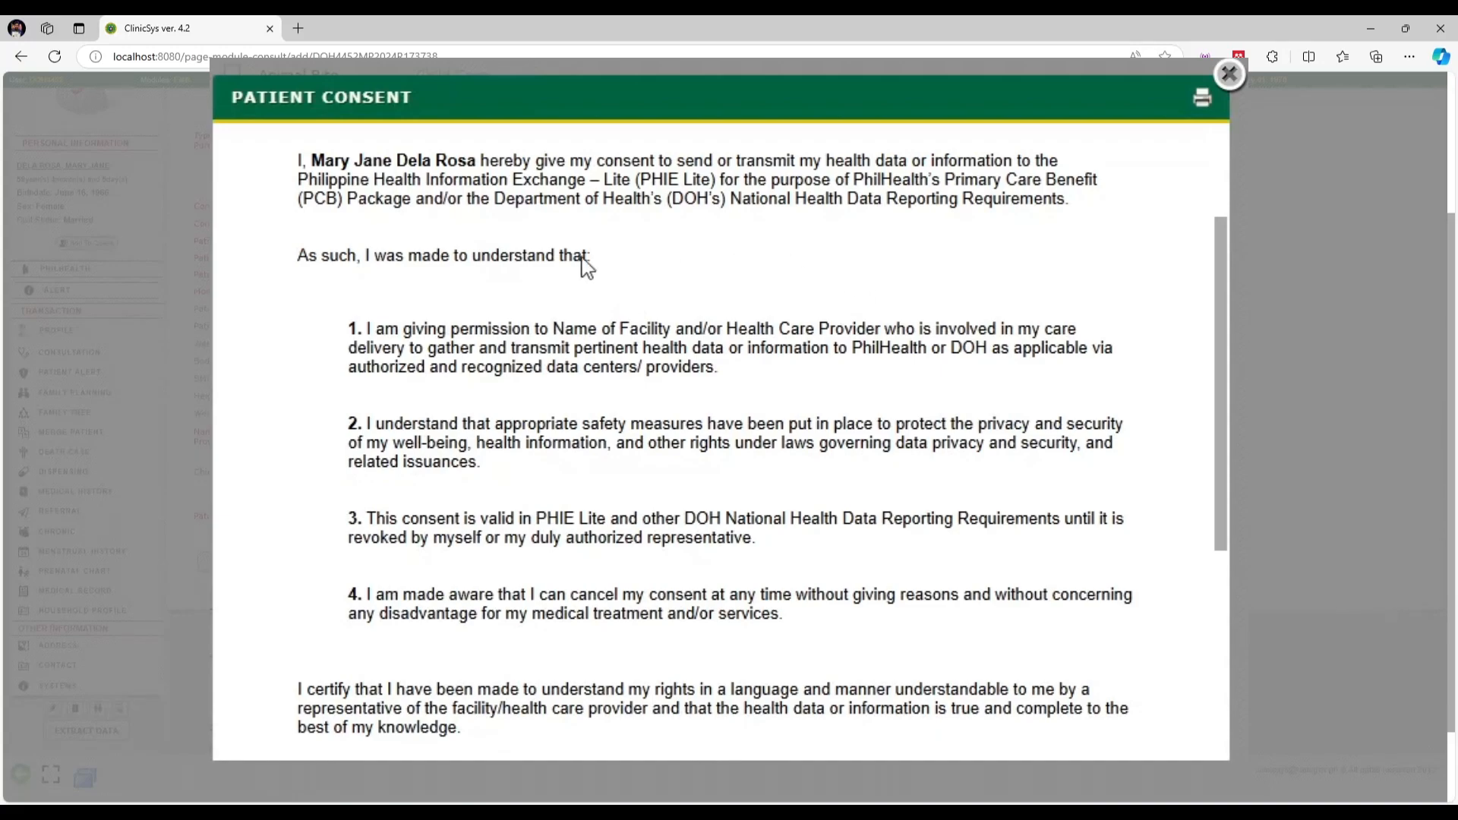
scroll(846, 323, "down", 4)
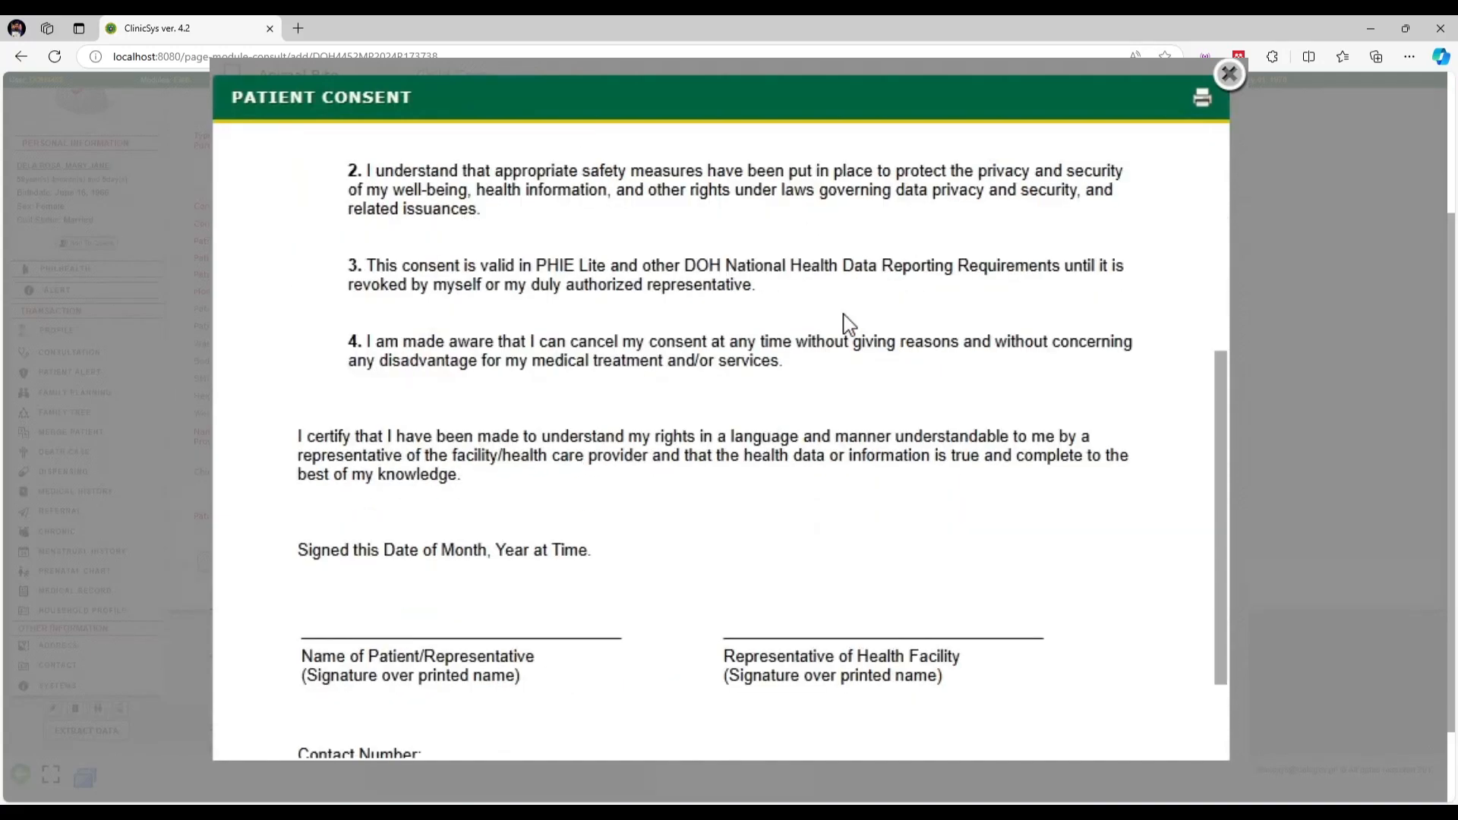
scroll(849, 324, "down", 2)
scroll(836, 467, "up", 4)
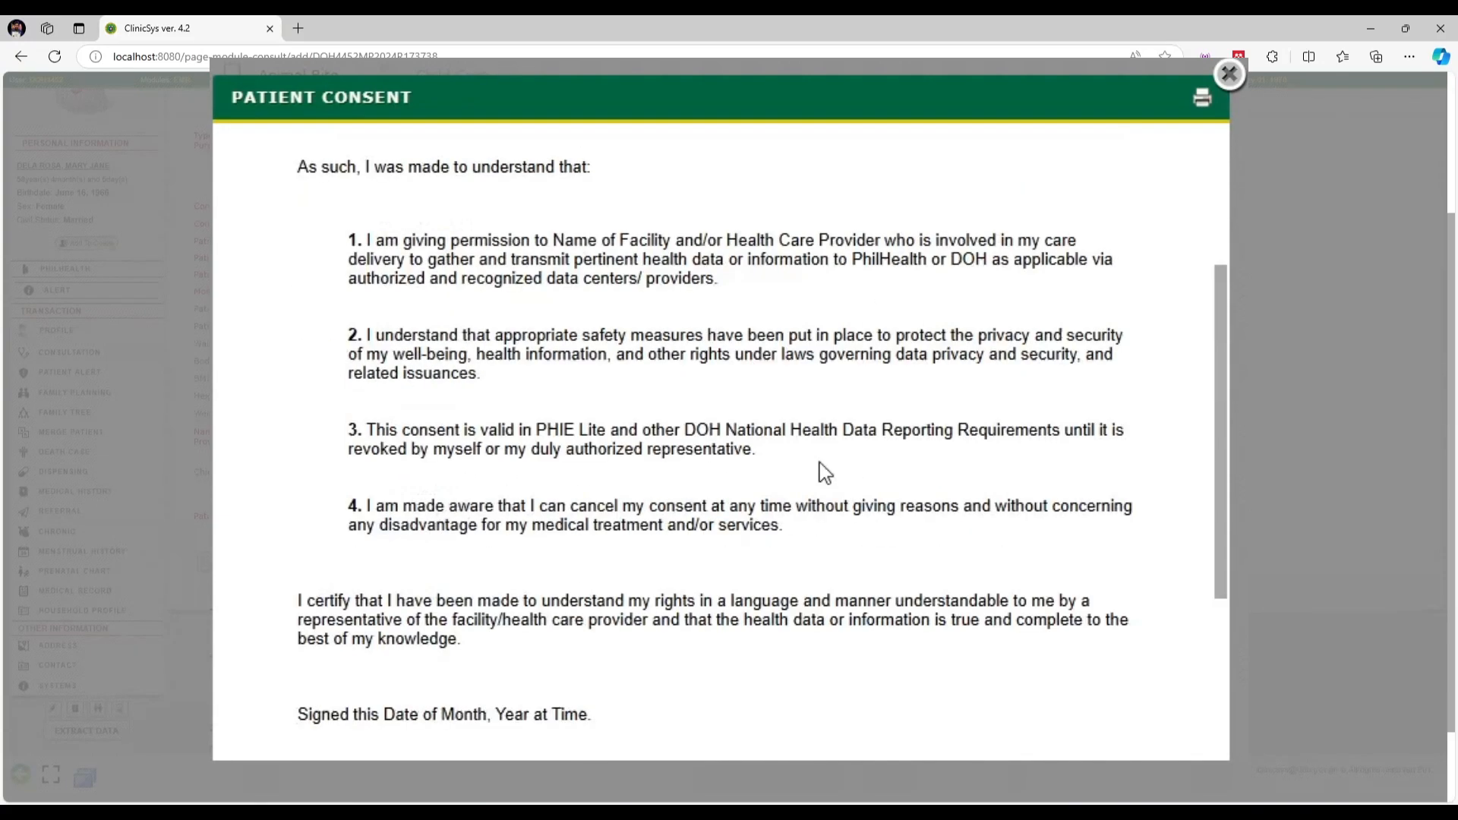
scroll(824, 471, "up", 2)
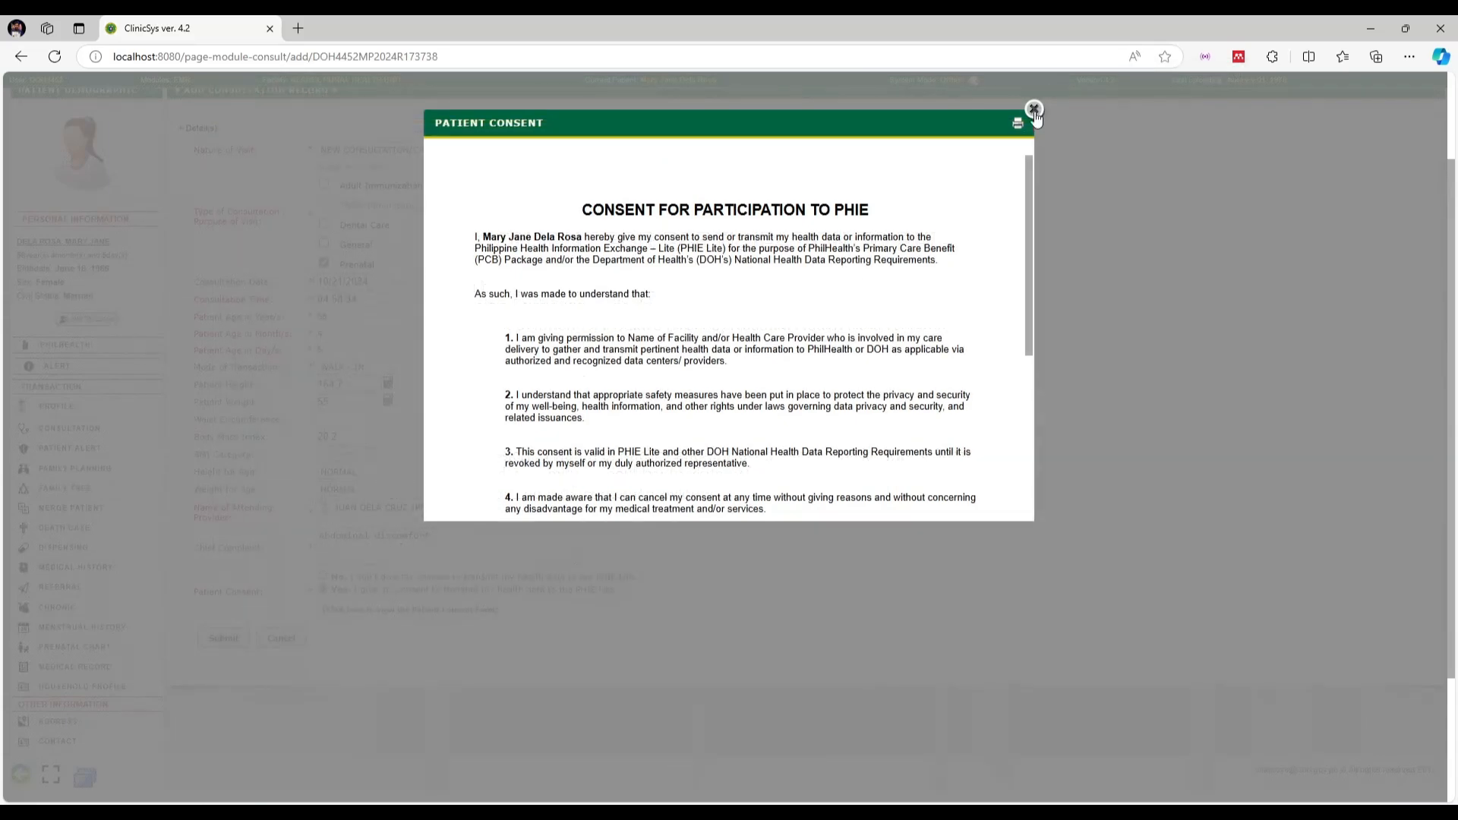
Preview the consent form without printing, close it, and submit the Prenatal consultation
left_click(1017, 128)
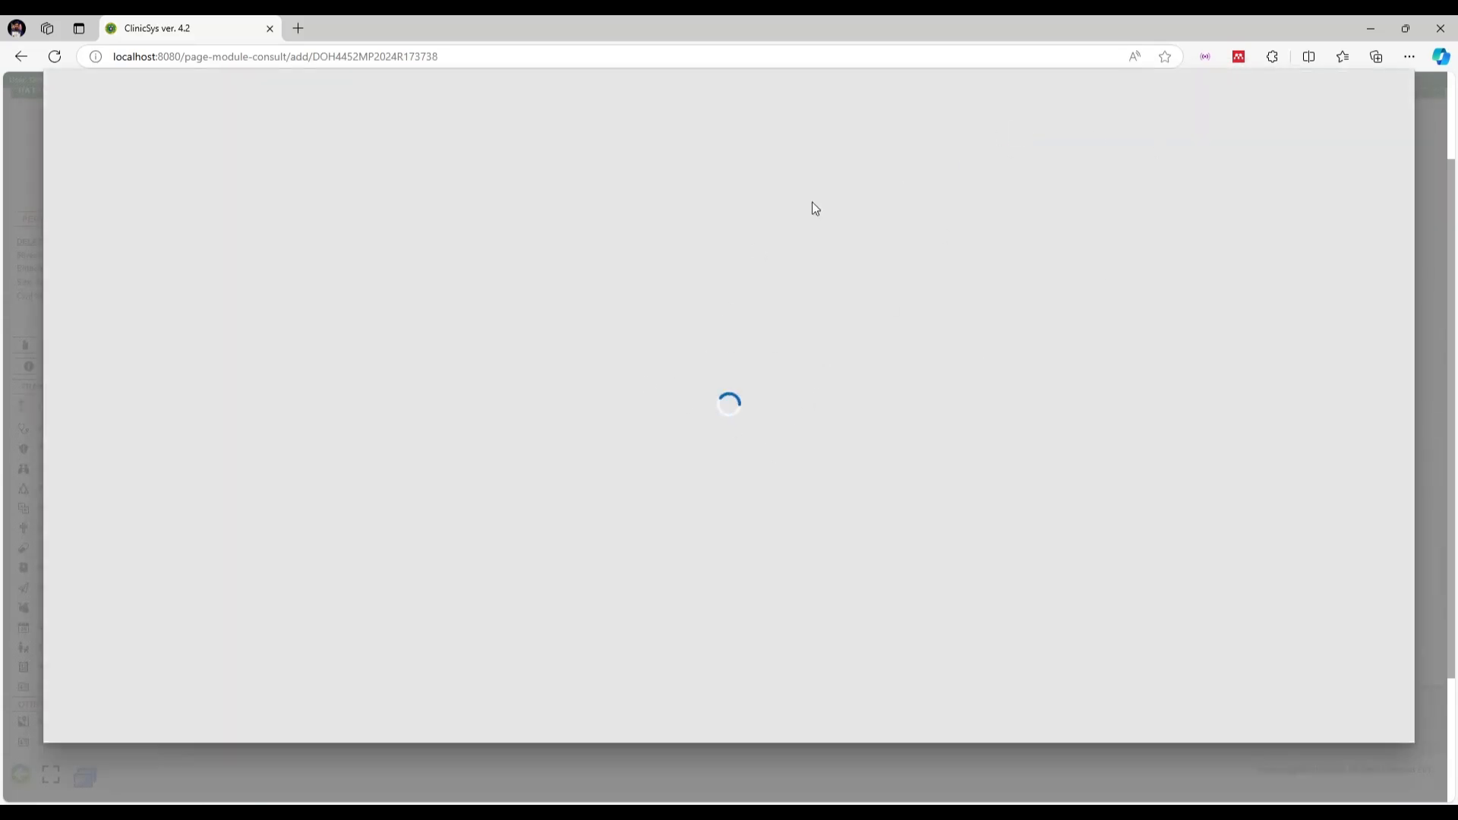
scroll(680, 488, "down", 5)
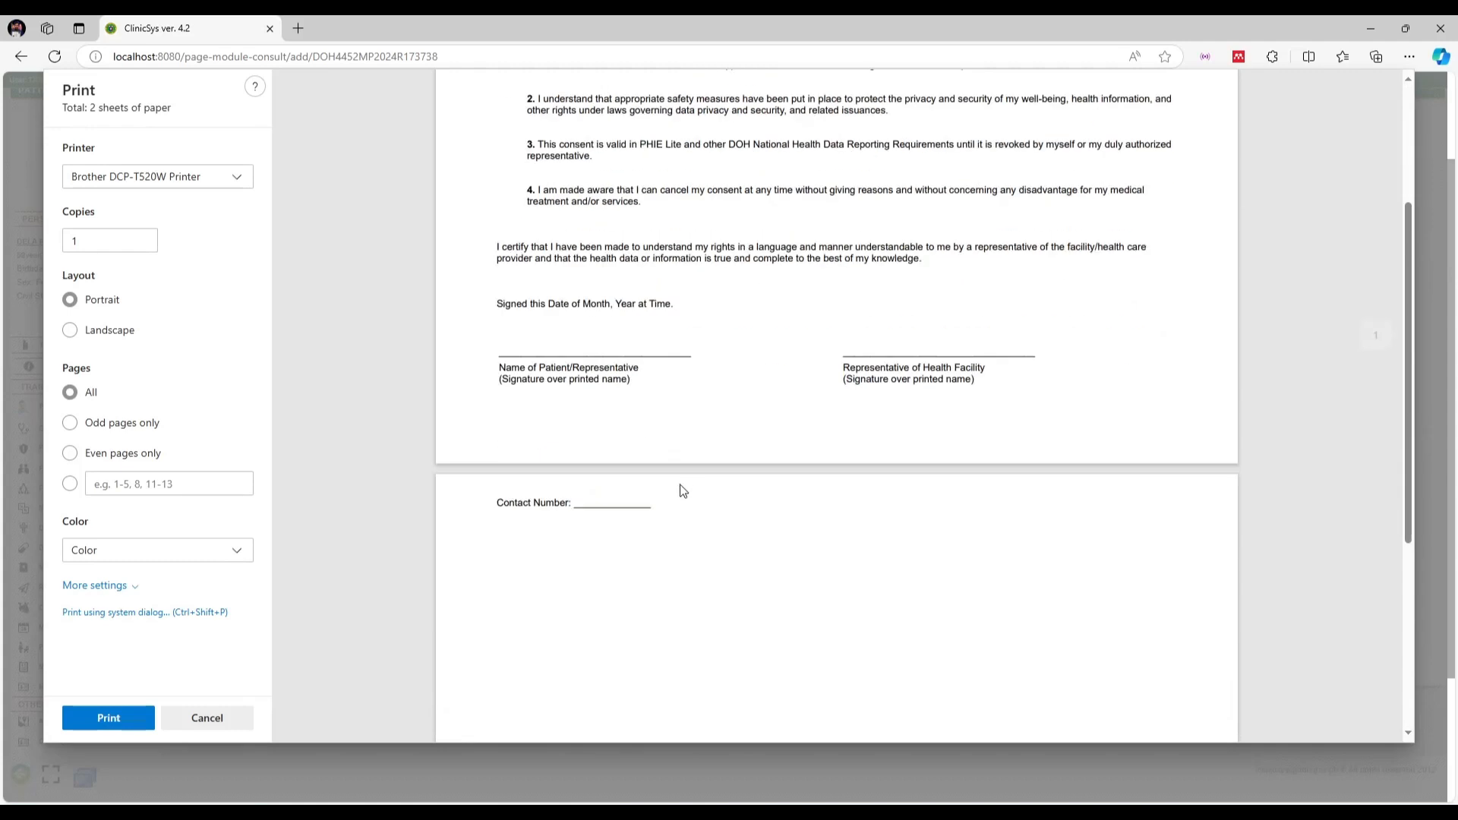
scroll(748, 443, "up", 5)
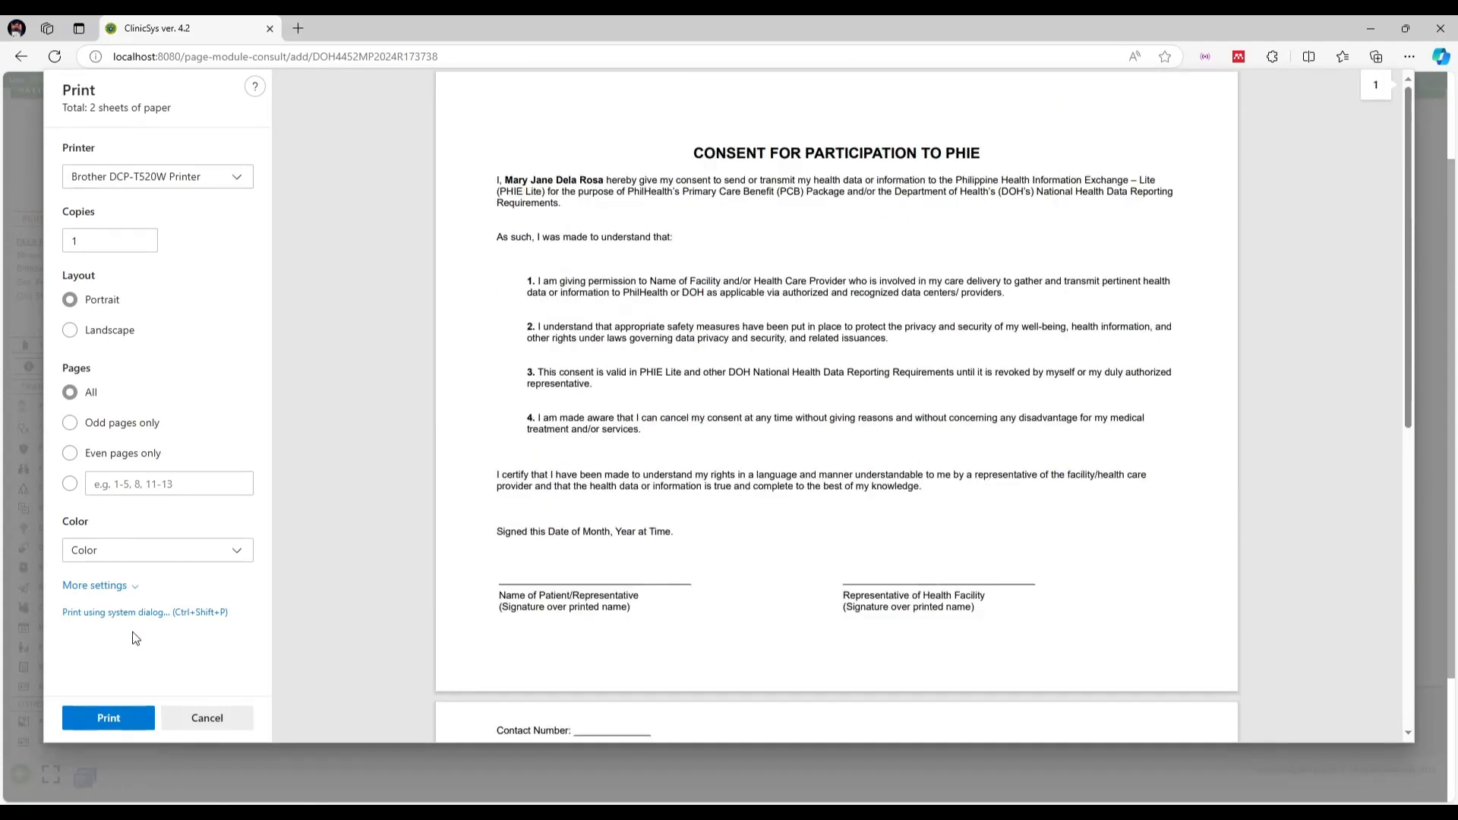
left_click(208, 718)
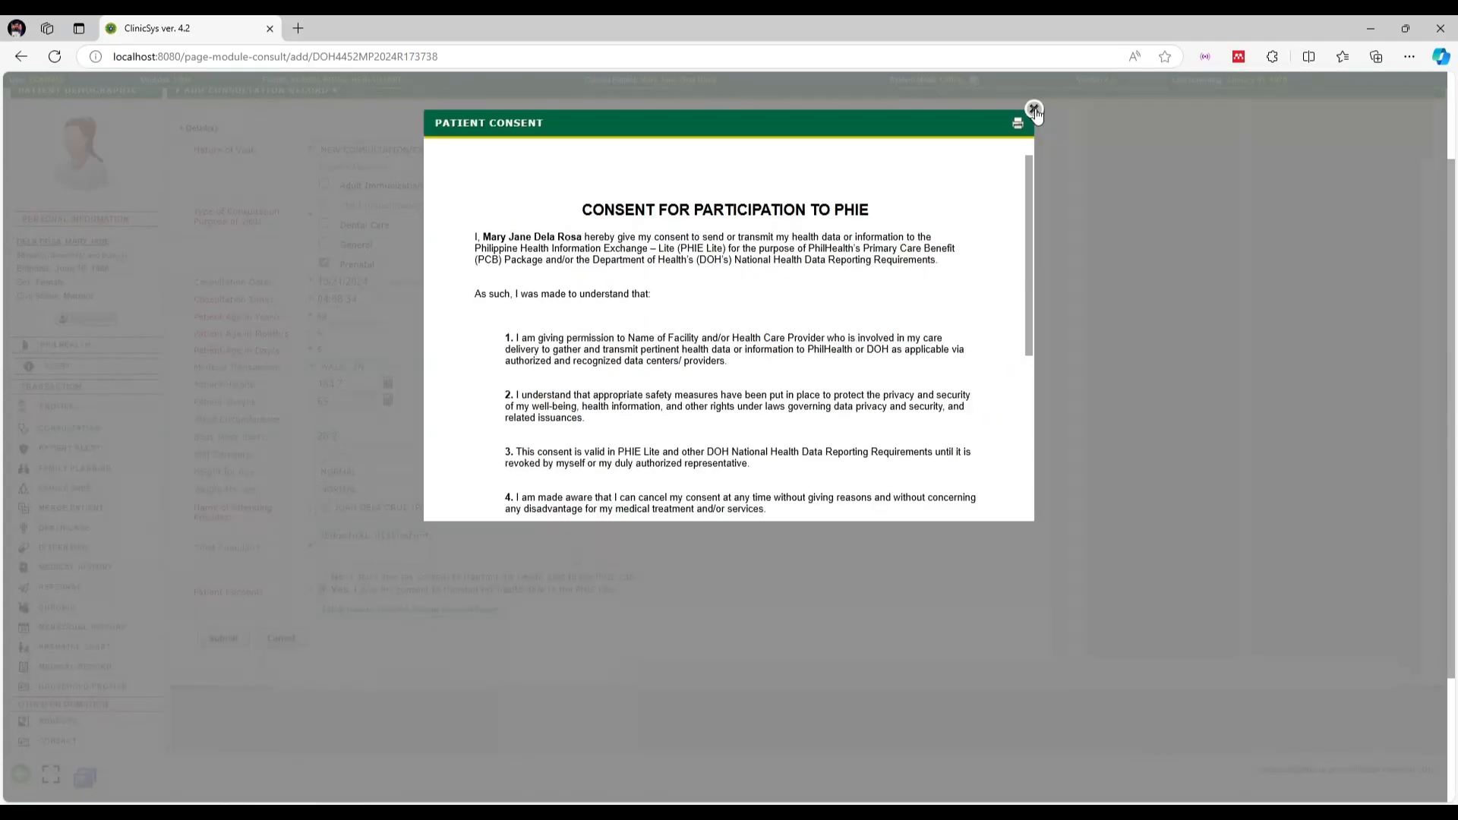
left_click(1034, 108)
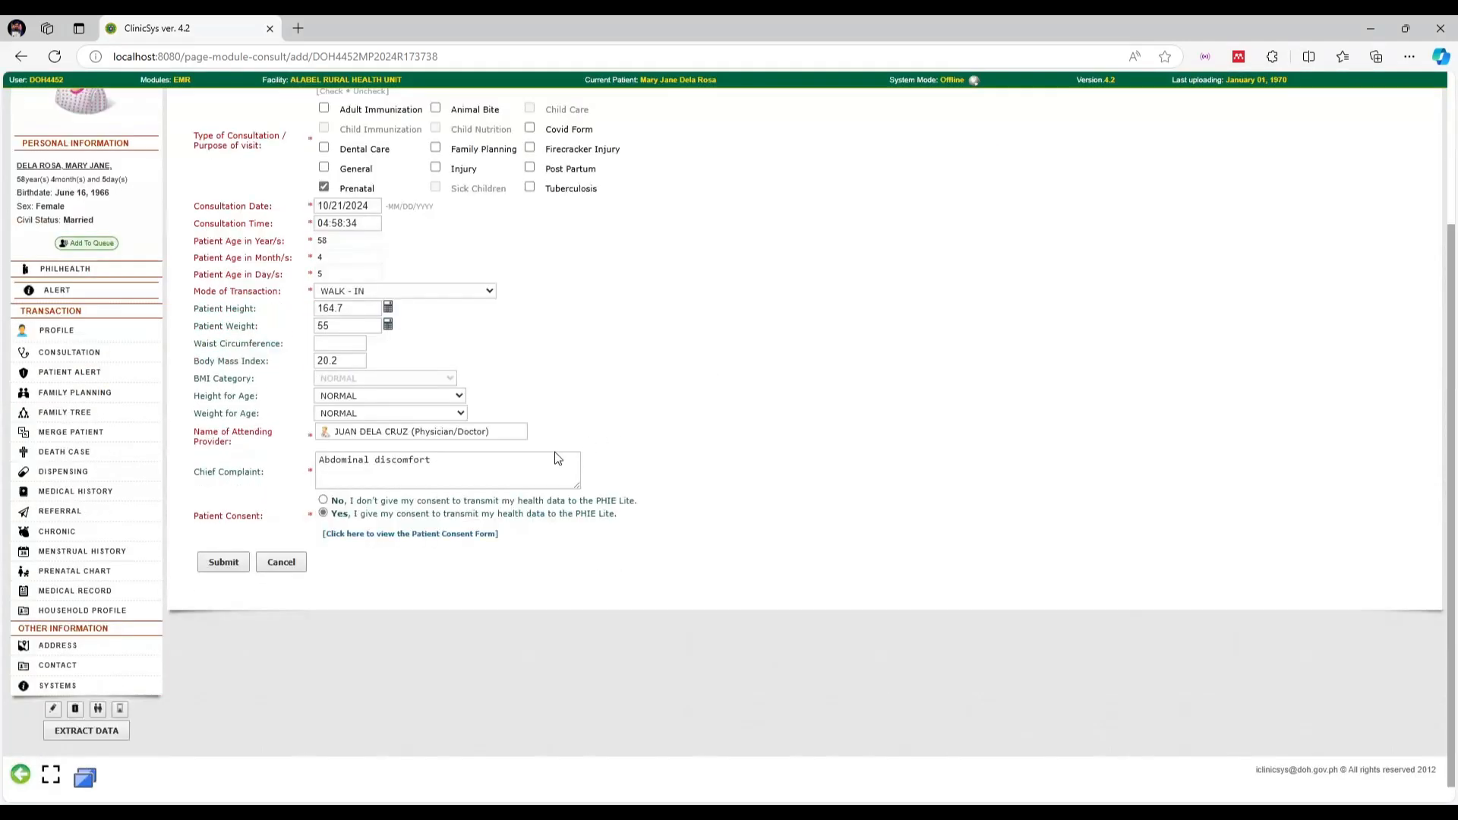
left_click(222, 563)
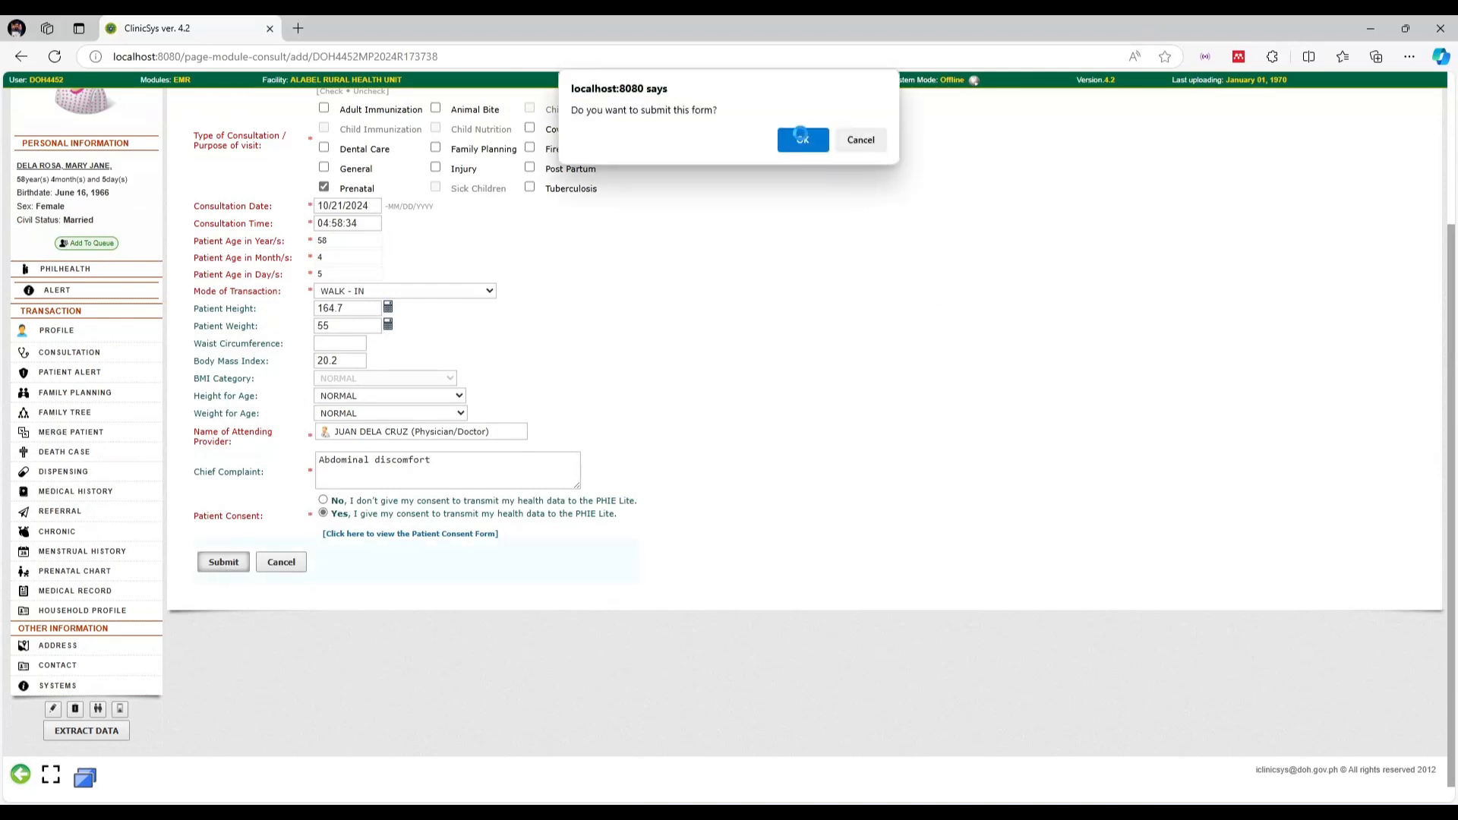
left_click(801, 137)
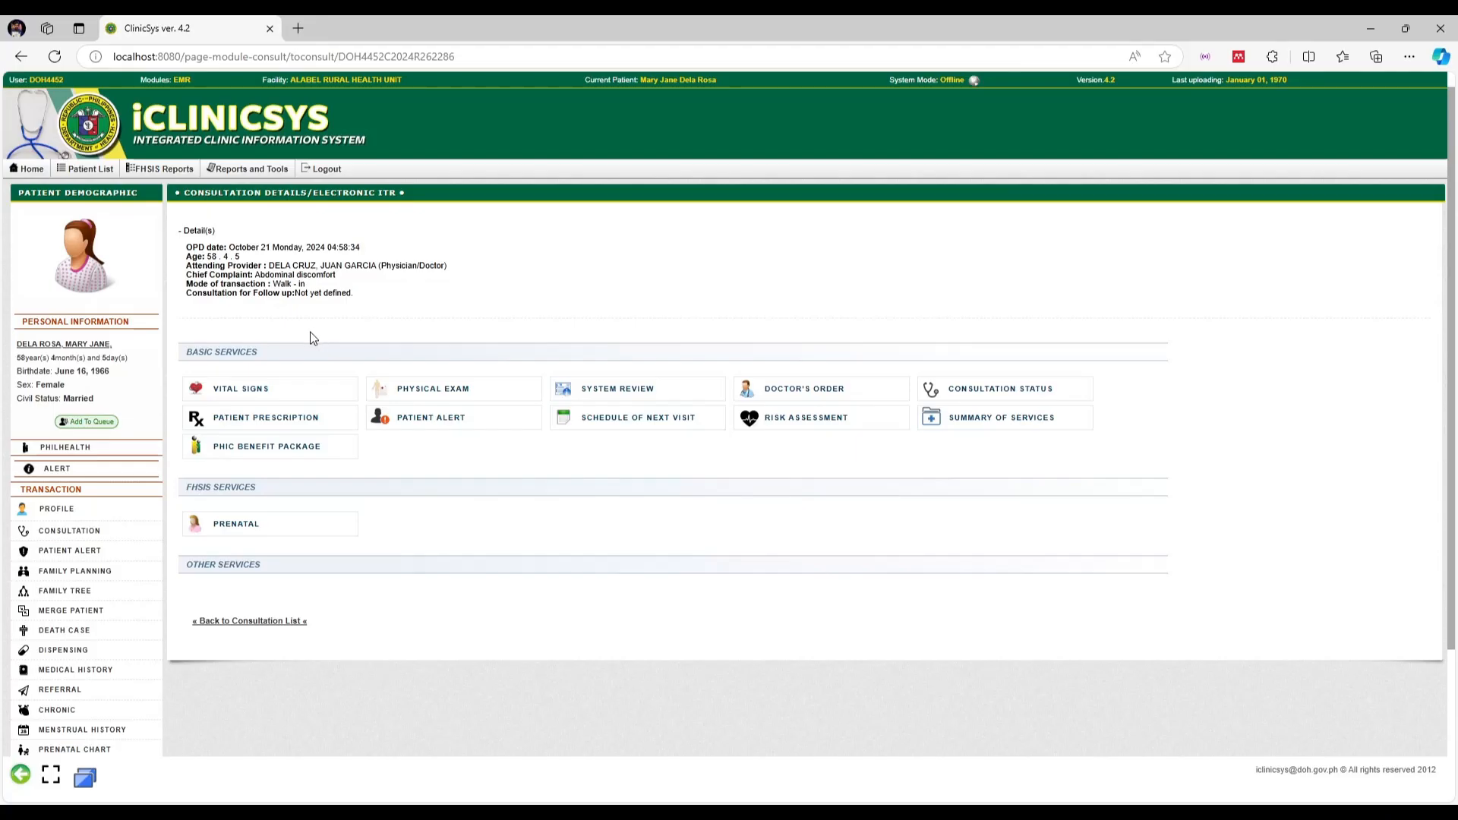
Start a new vital signs entry with BP 120/80, temperature 36.5, and normal, regular heart rate
left_click(260, 389)
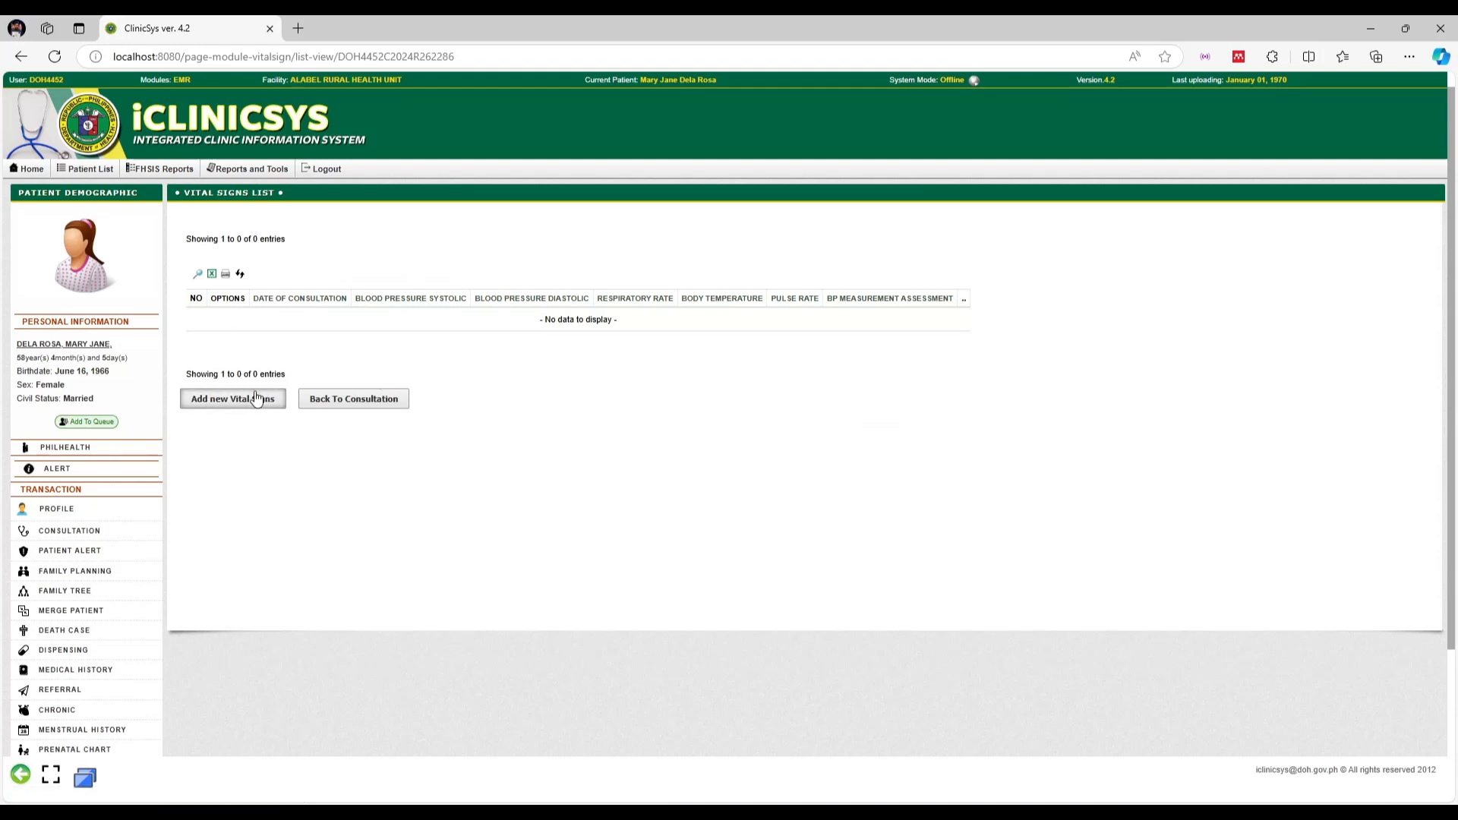
left_click(246, 403)
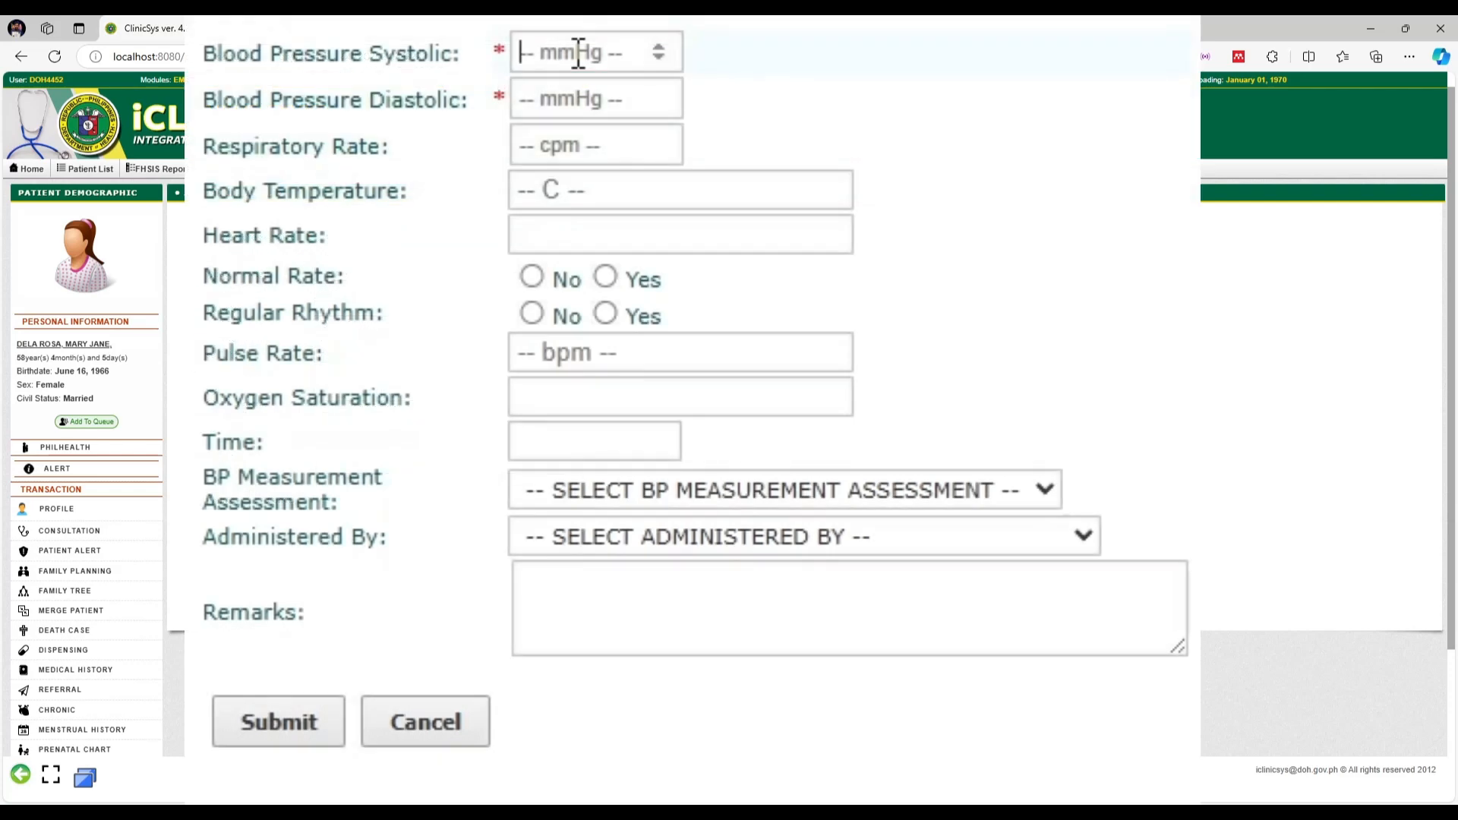
left_click(578, 54)
type("12")
type("80")
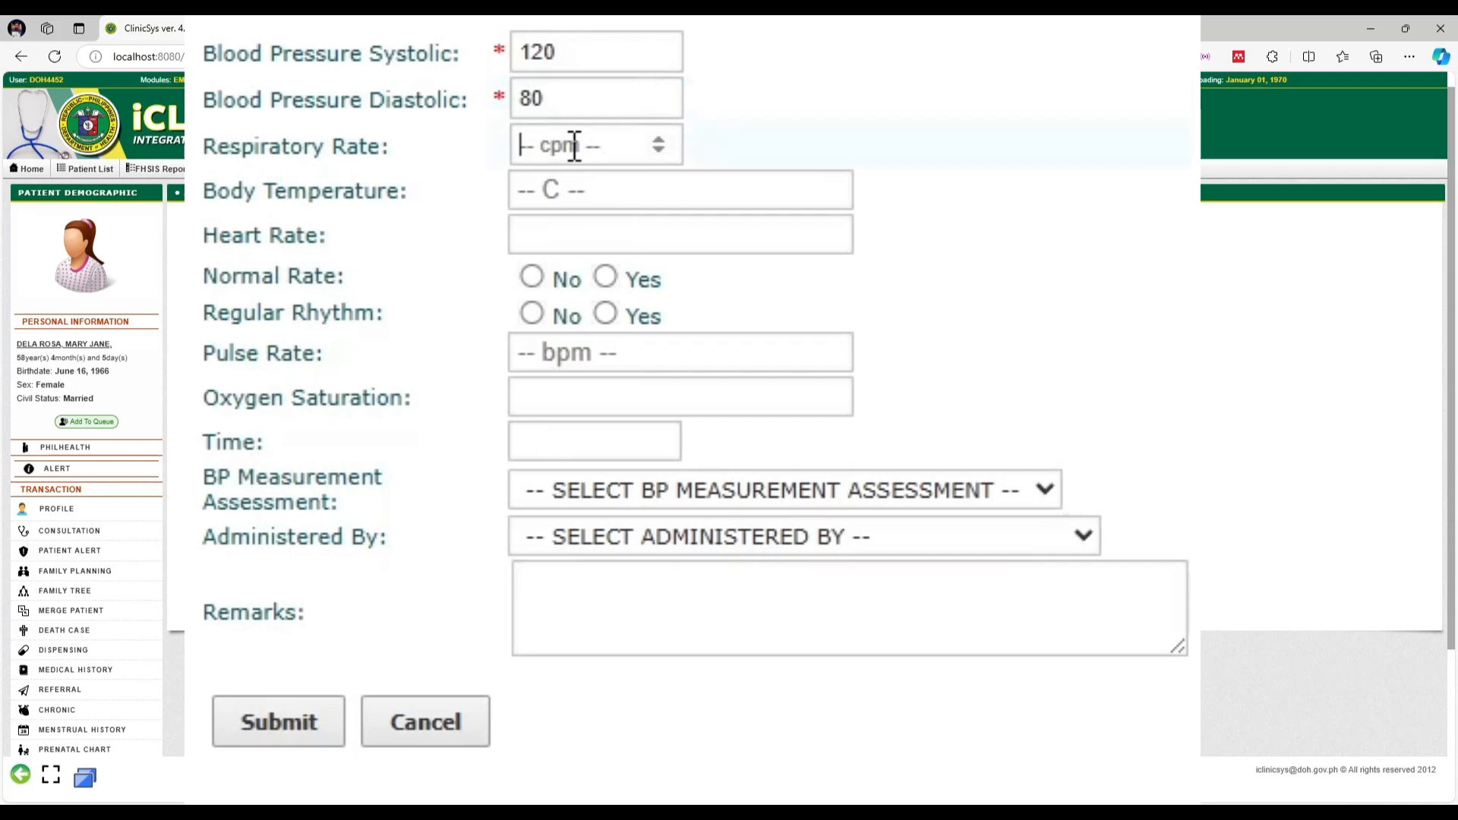
type("1")
left_click(575, 192)
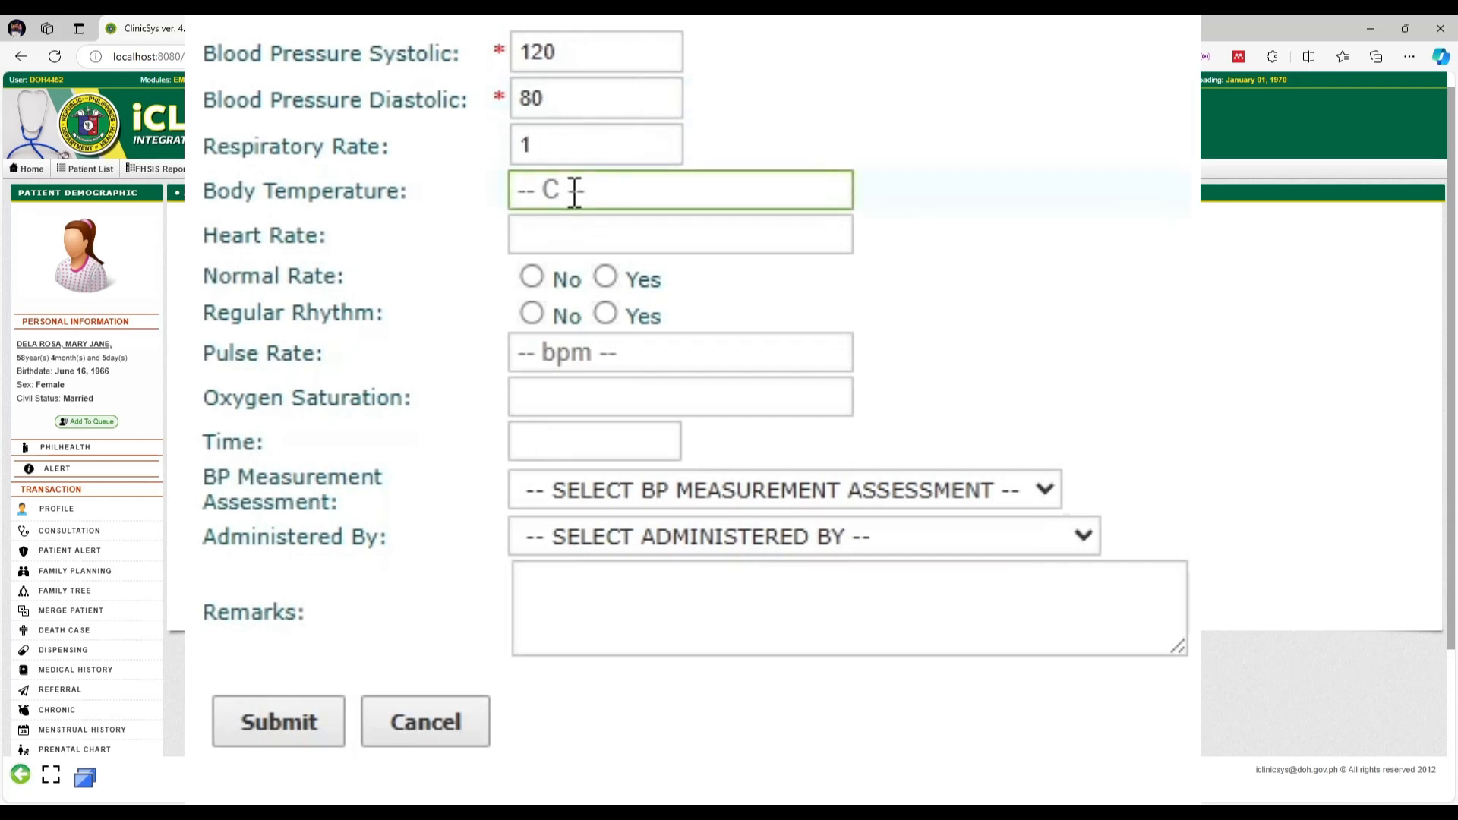
type("36.5")
left_click(584, 249)
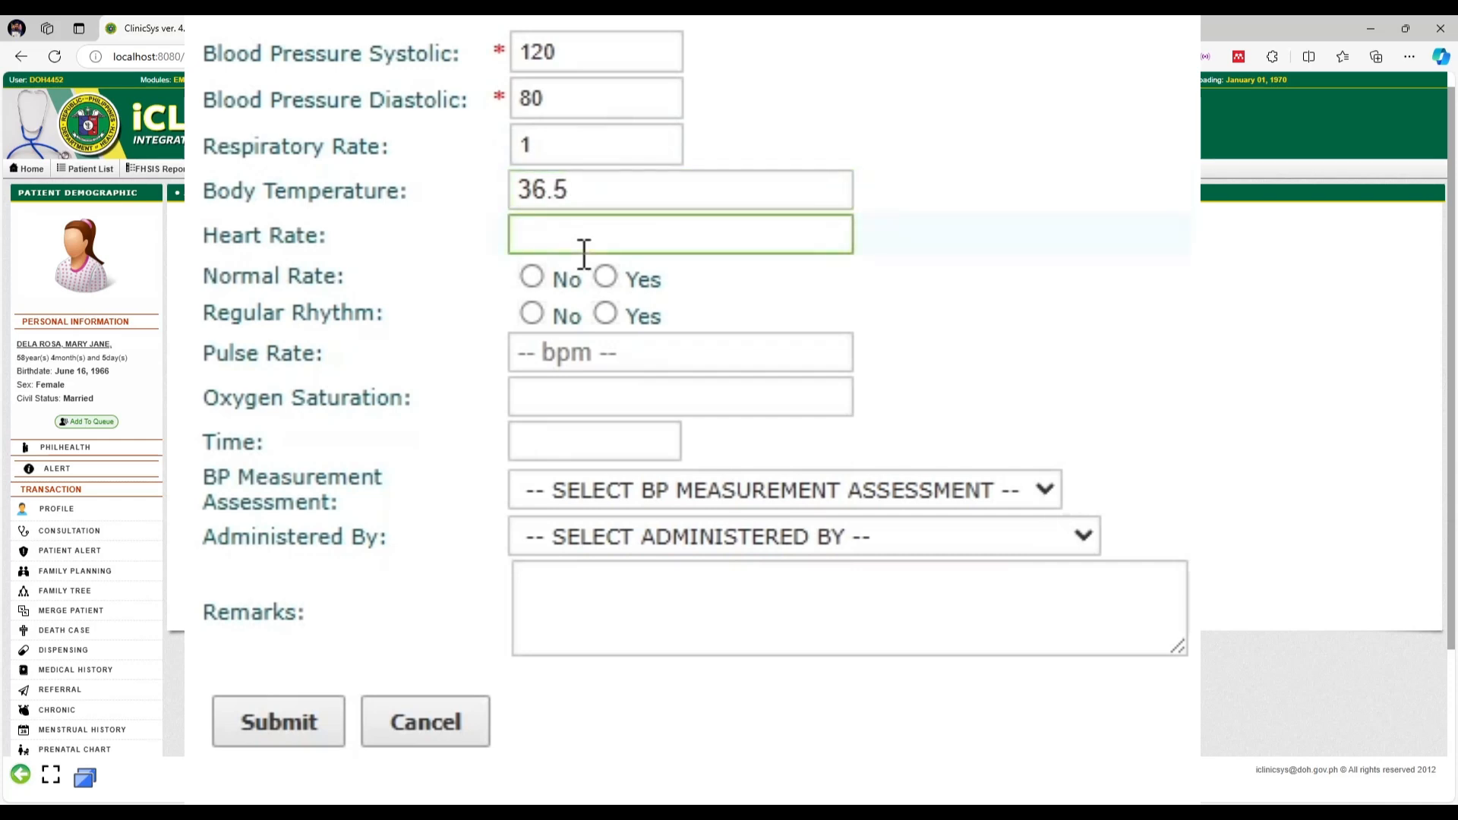
left_click(605, 277)
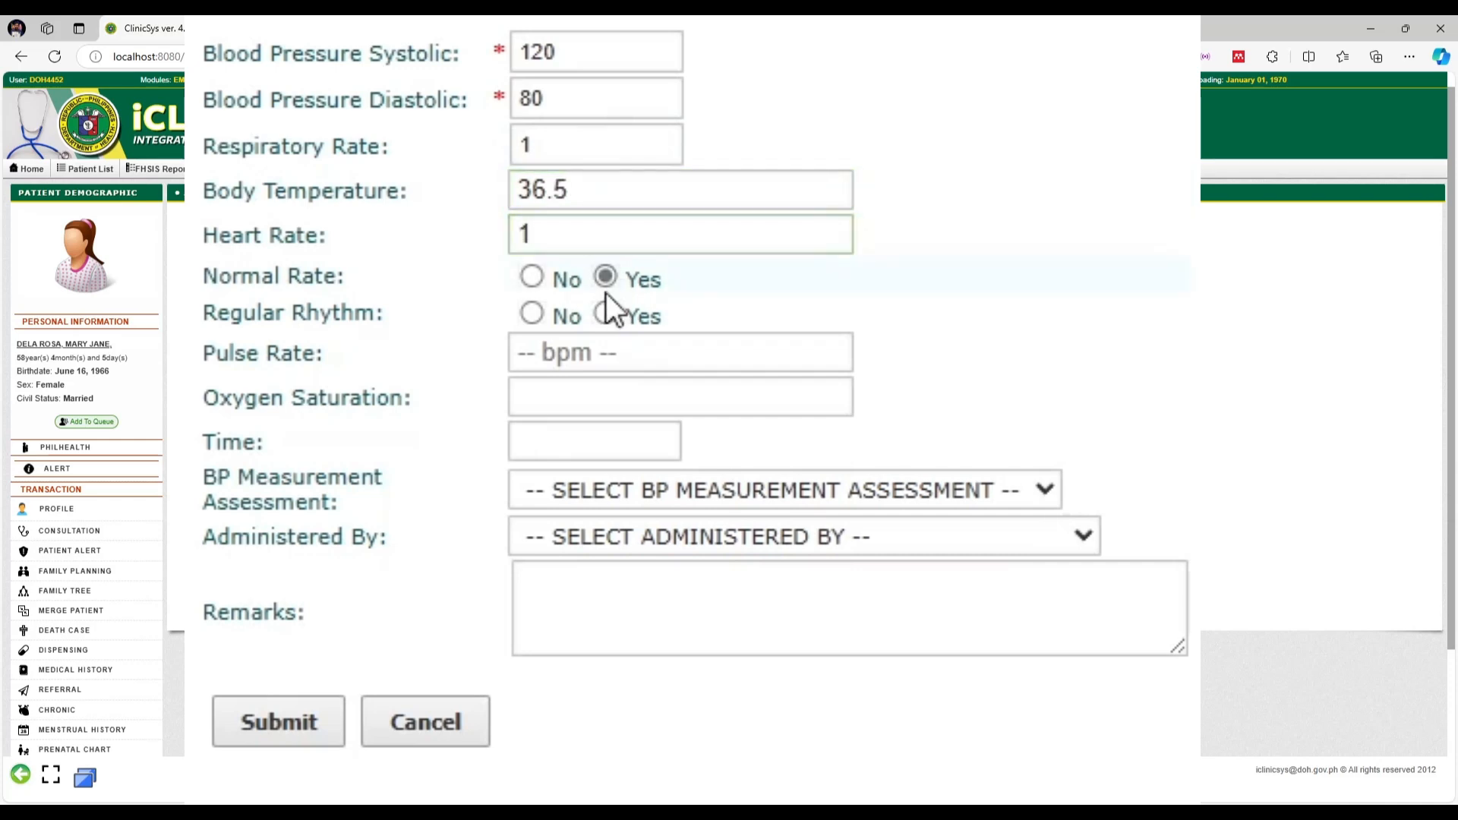
left_click(605, 315)
left_click(576, 364)
type("1")
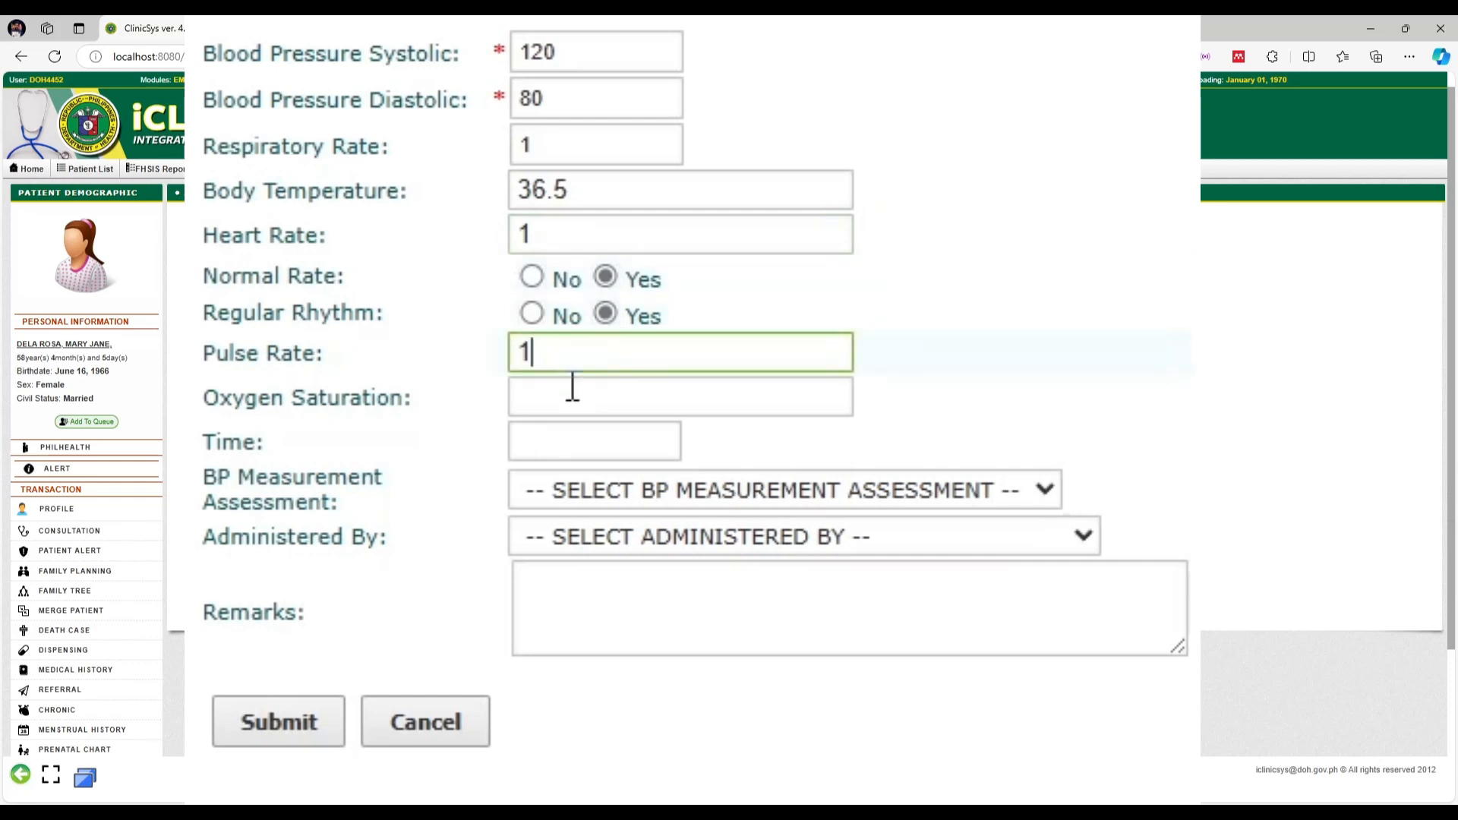
left_click(570, 394)
Set reading time 11:23:11, assess BP as NON-HYPERTENSIVE, assign the physician, and save
left_click(565, 446)
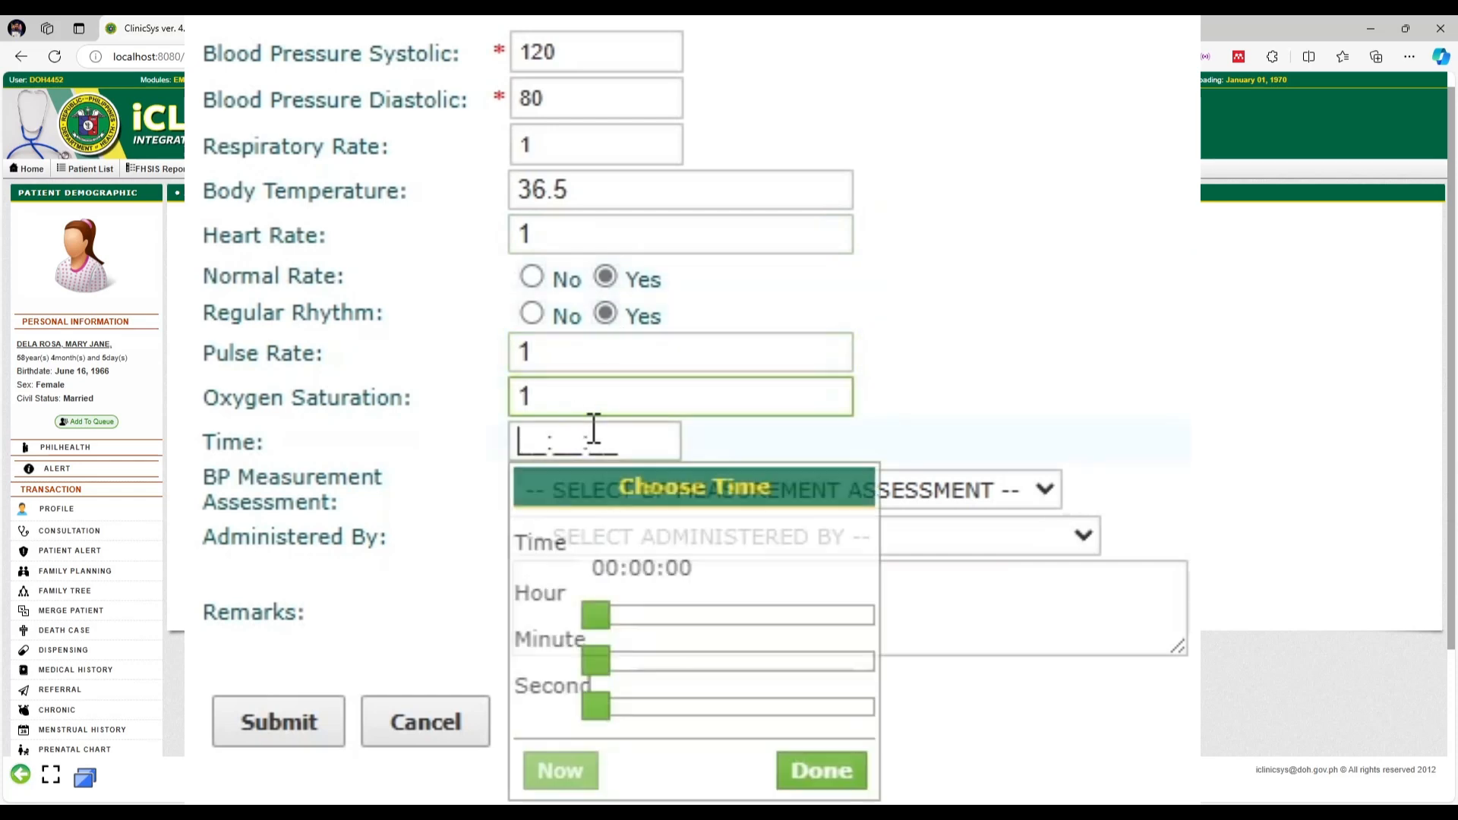
left_click(560, 771)
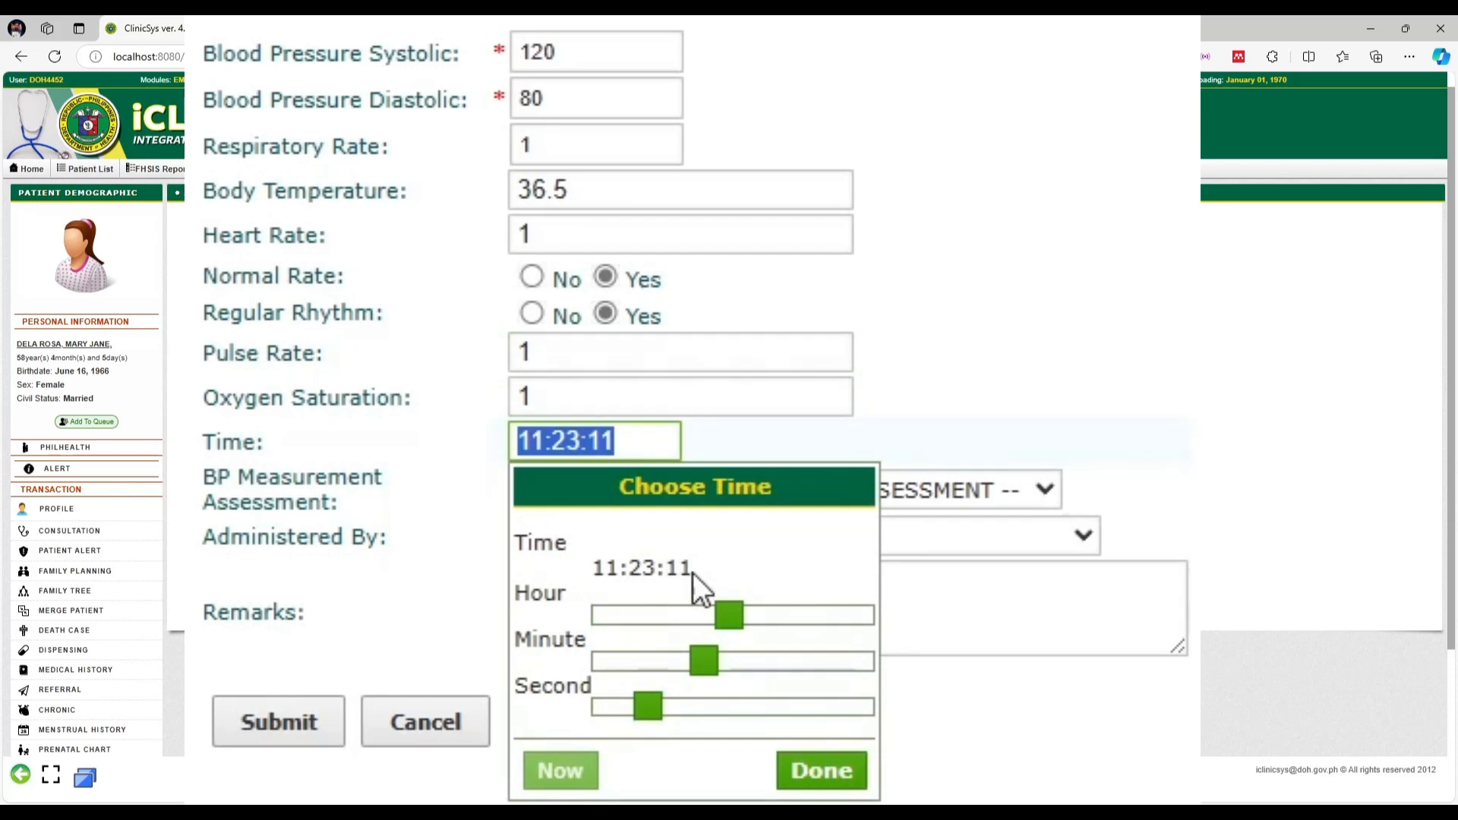
left_click(820, 770)
left_click(877, 495)
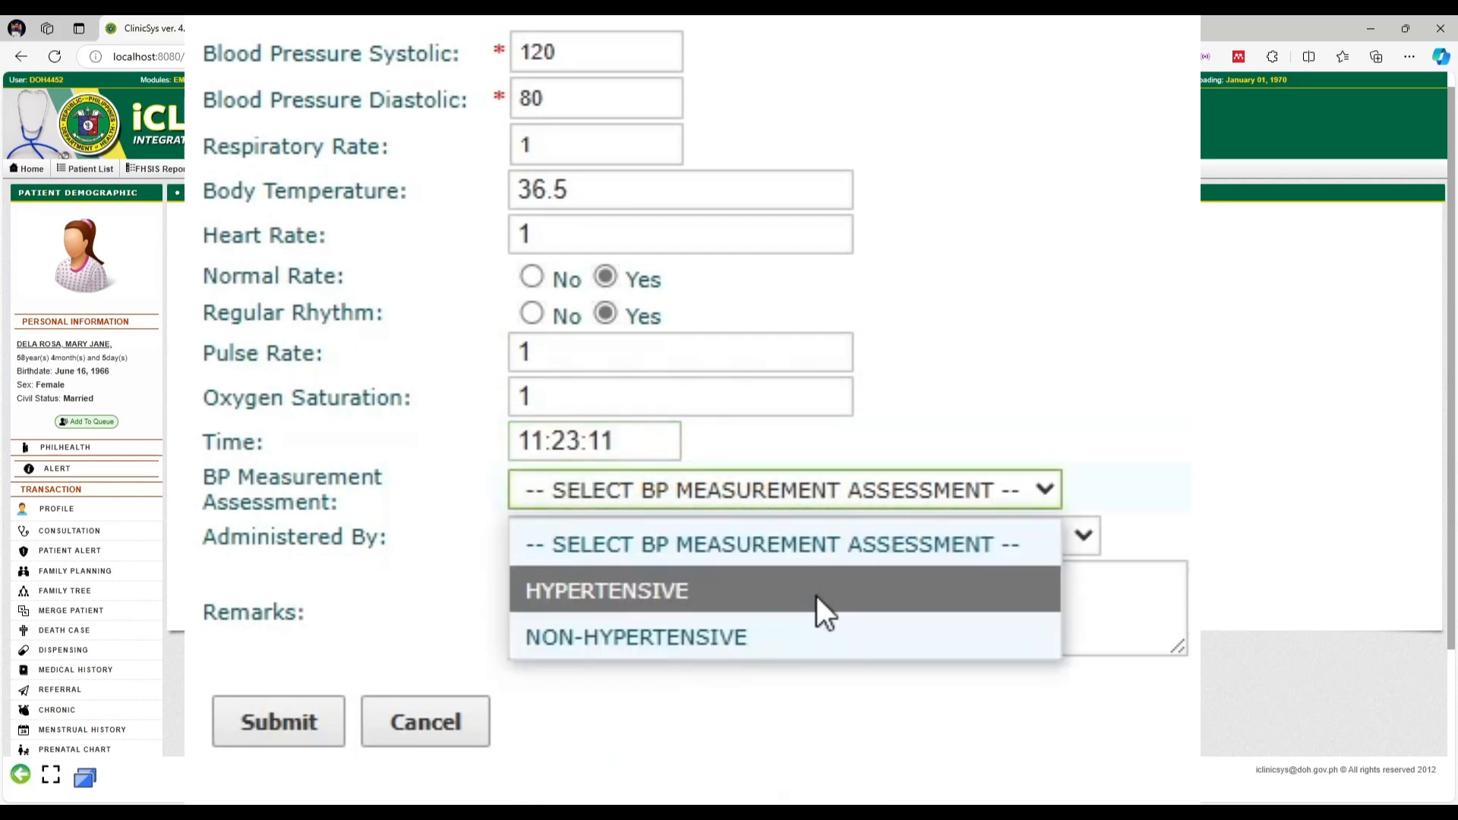
left_click(794, 636)
left_click(845, 546)
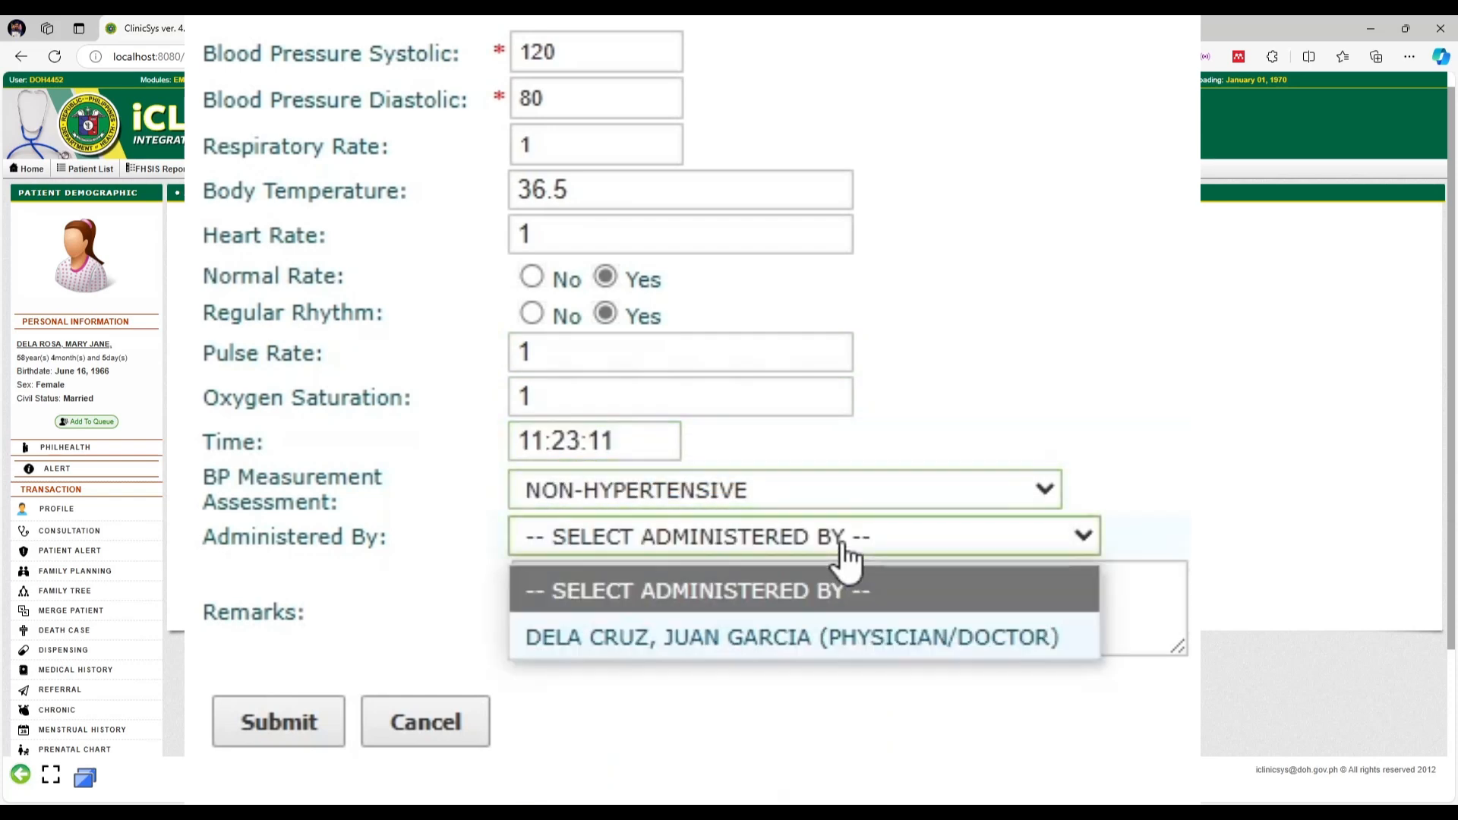
left_click(778, 637)
left_click(684, 577)
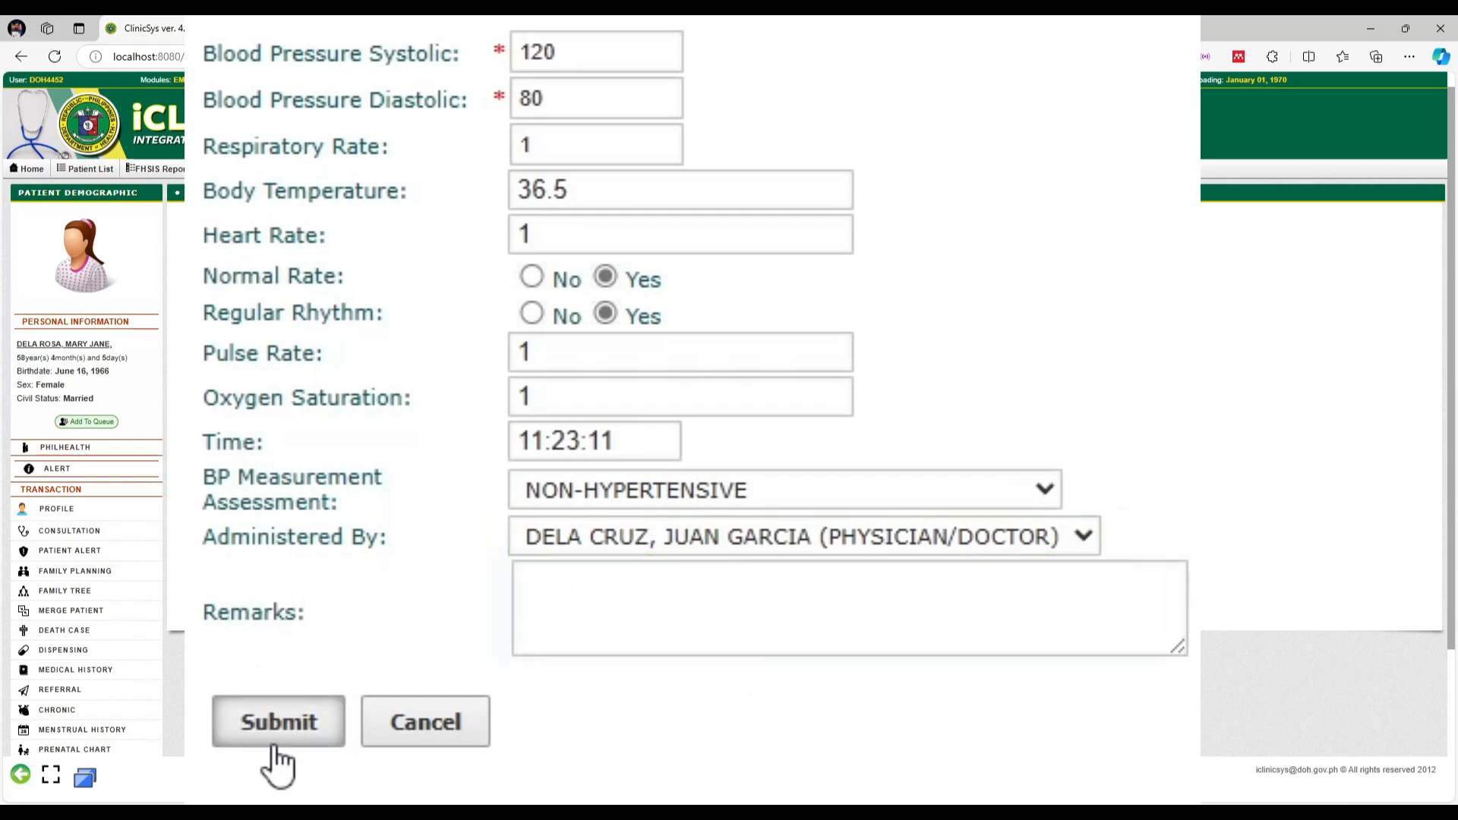
left_click(276, 743)
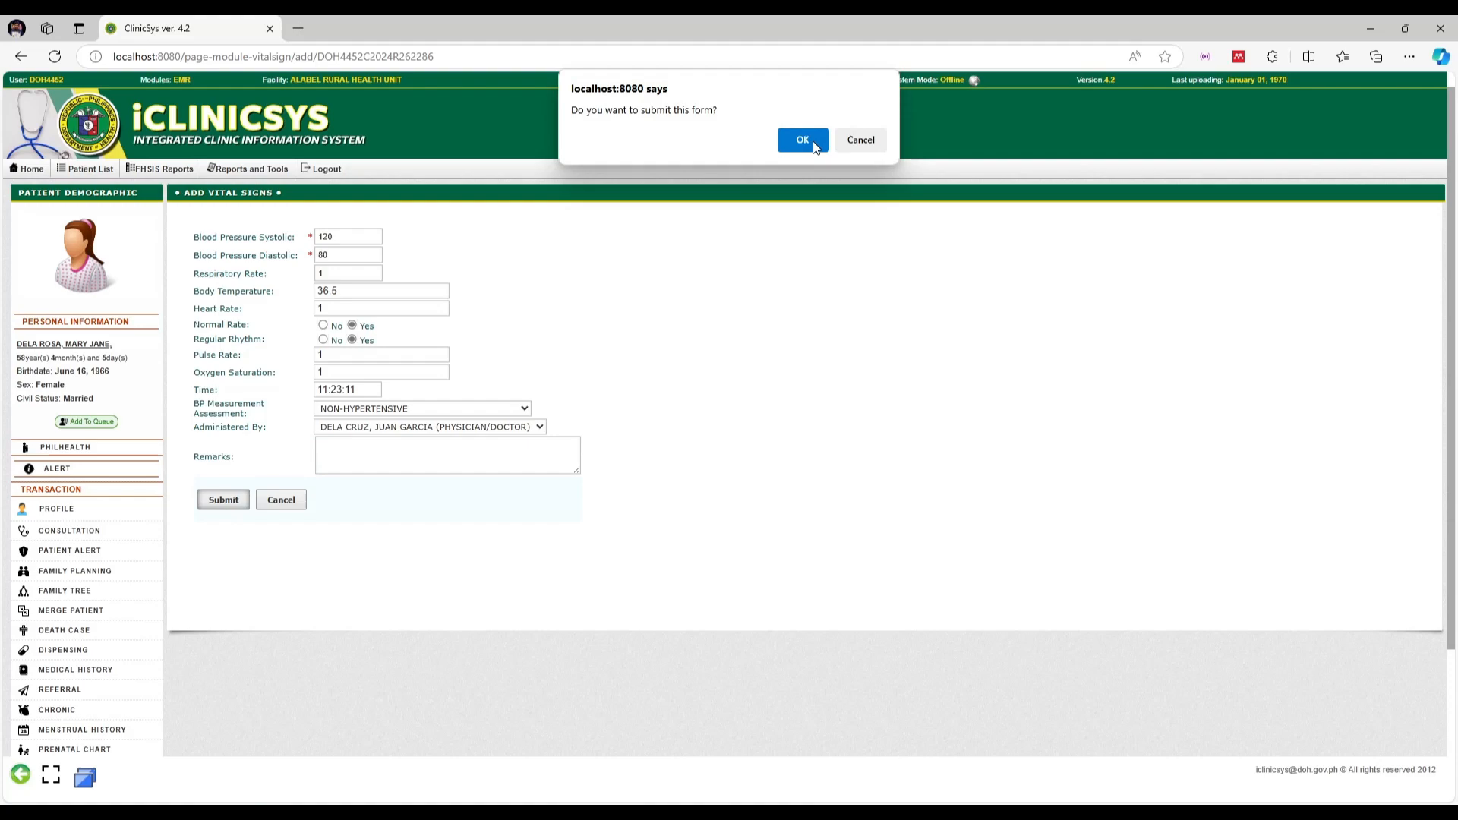
left_click(813, 140)
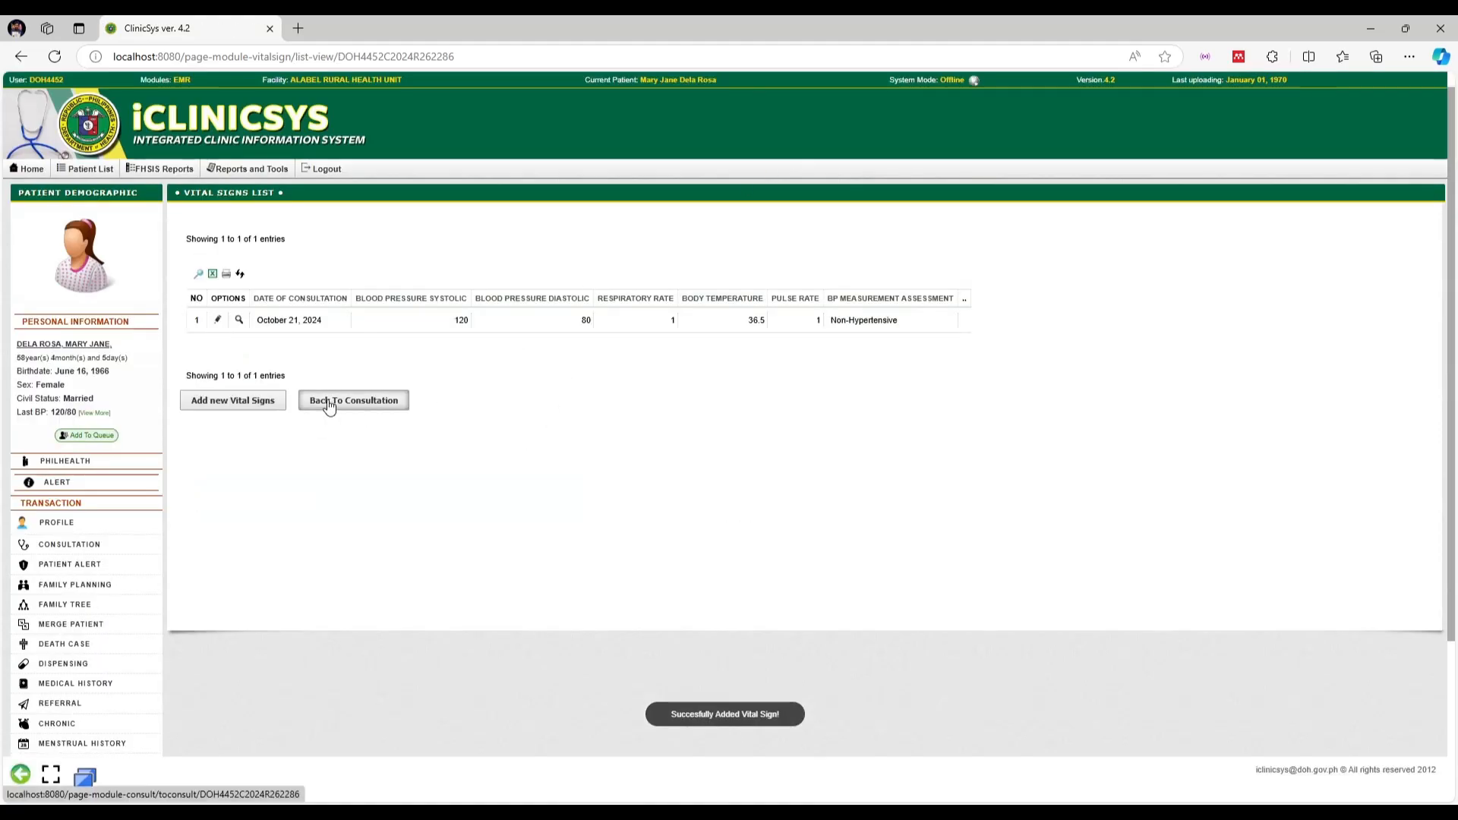
left_click(329, 402)
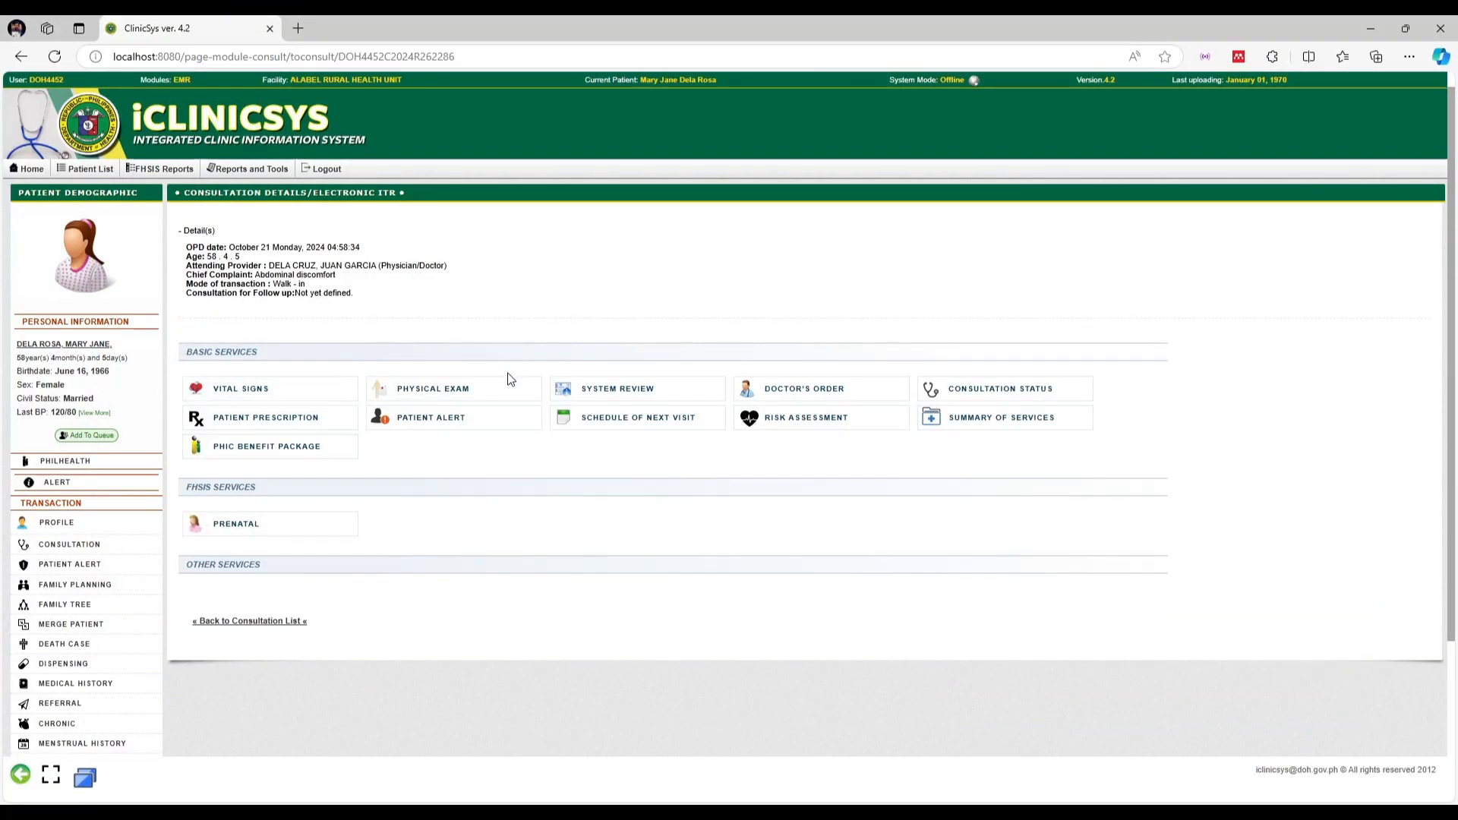
Start a new physical exam entry with 'Essentially normal' as the first remark
left_click(507, 385)
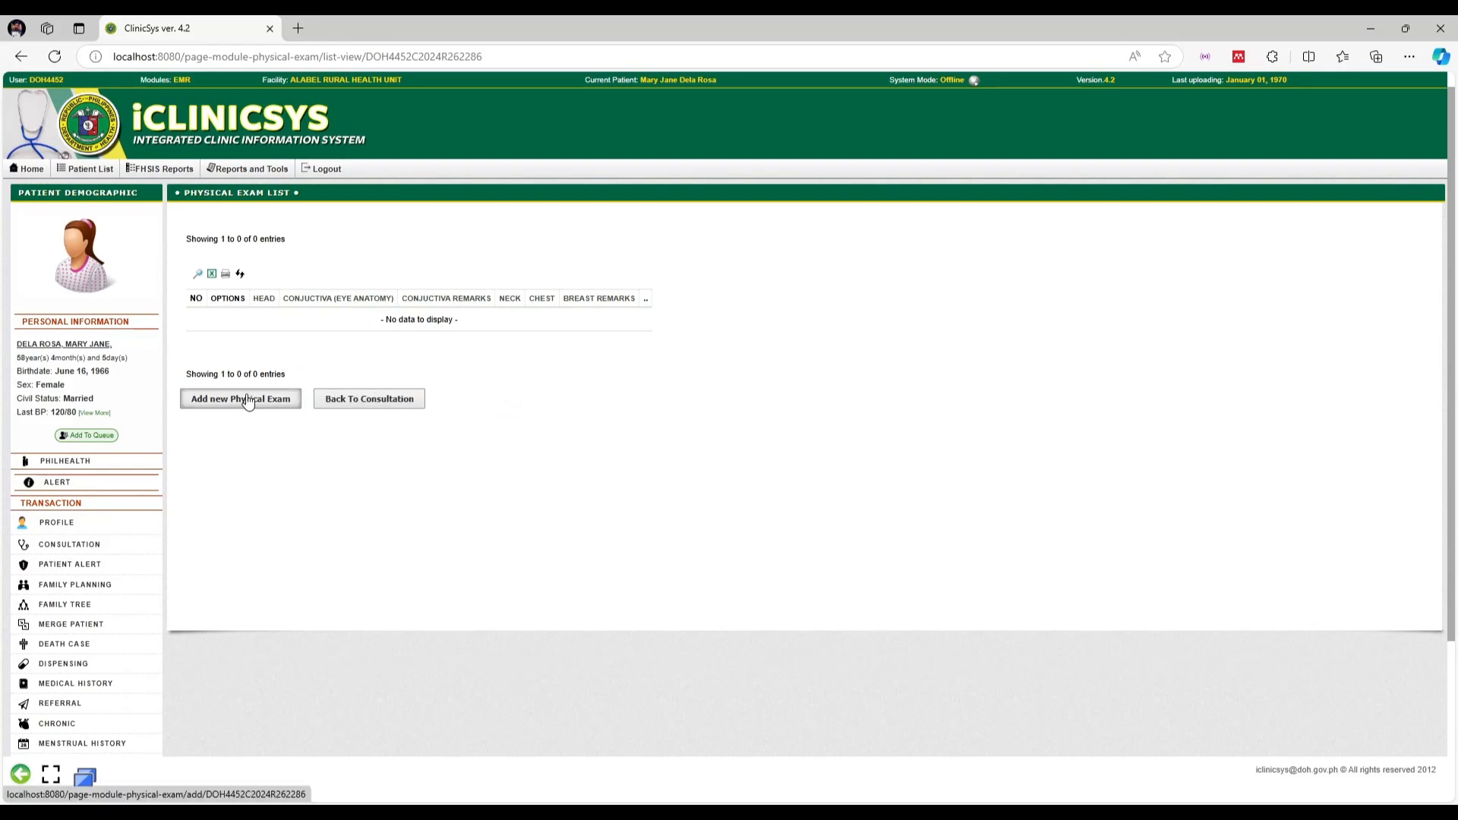
left_click(248, 401)
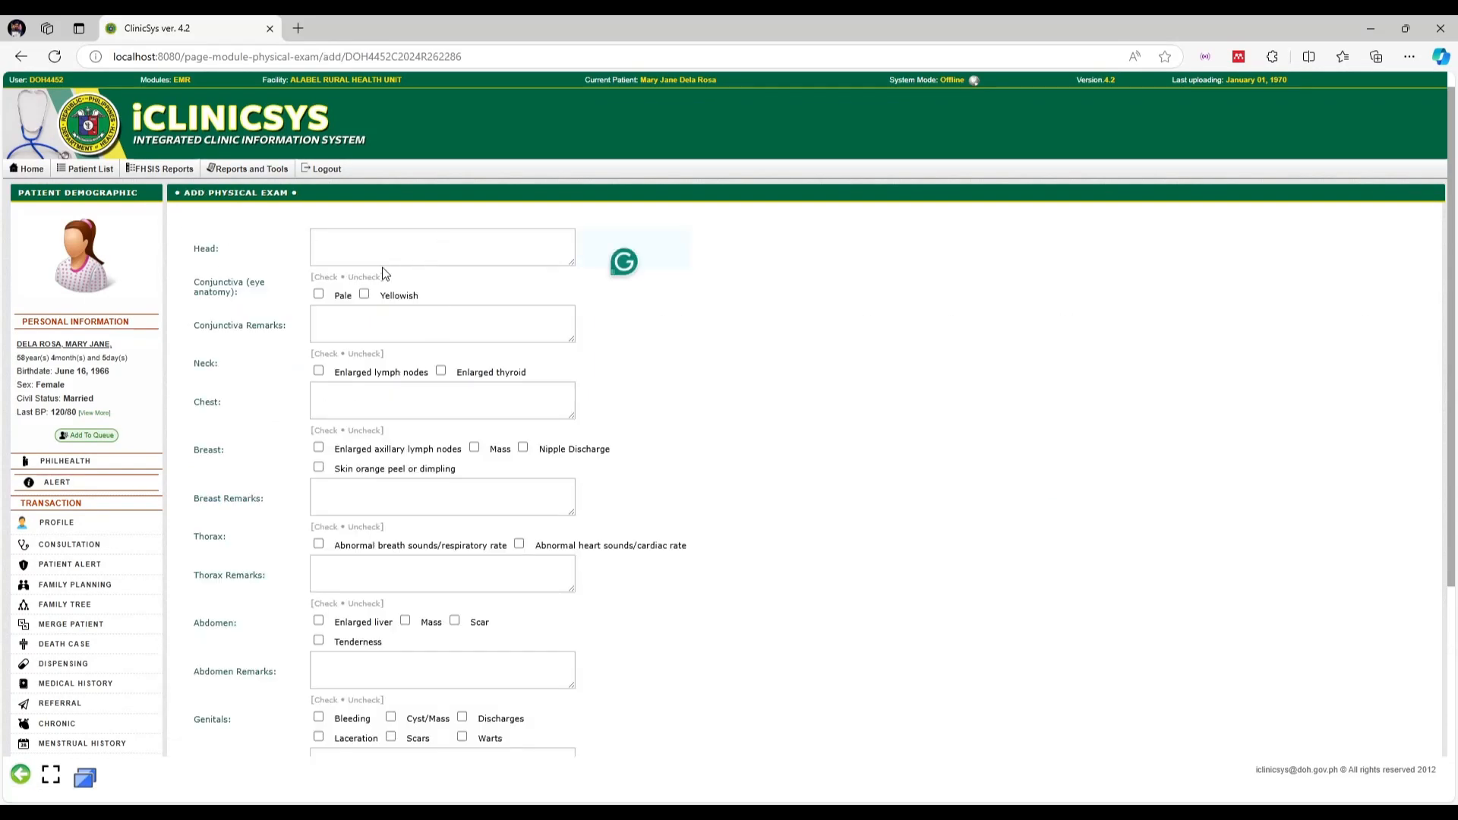
scroll(373, 239, "down", 1)
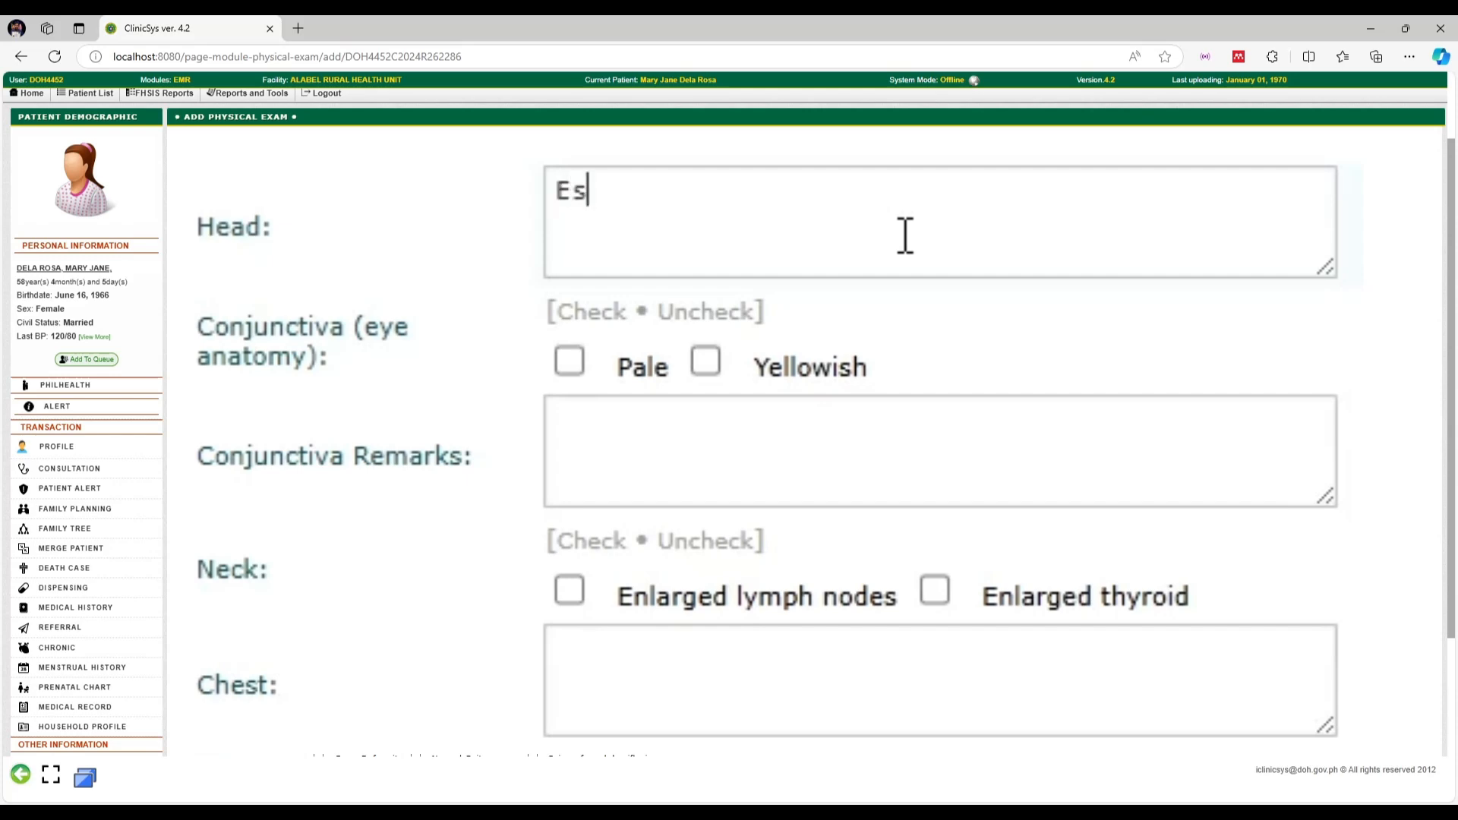
type("ntially")
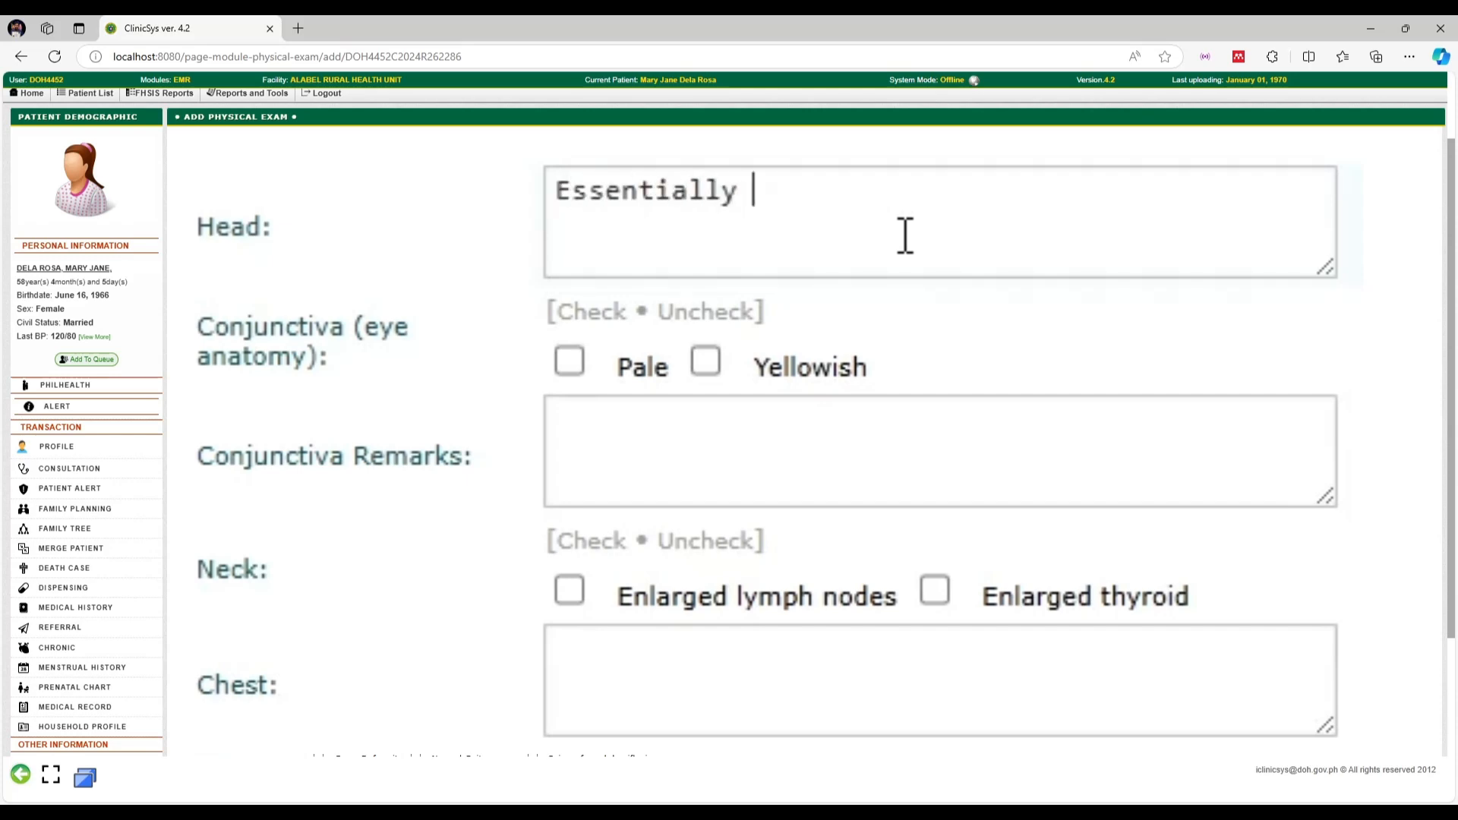
type(" normal")
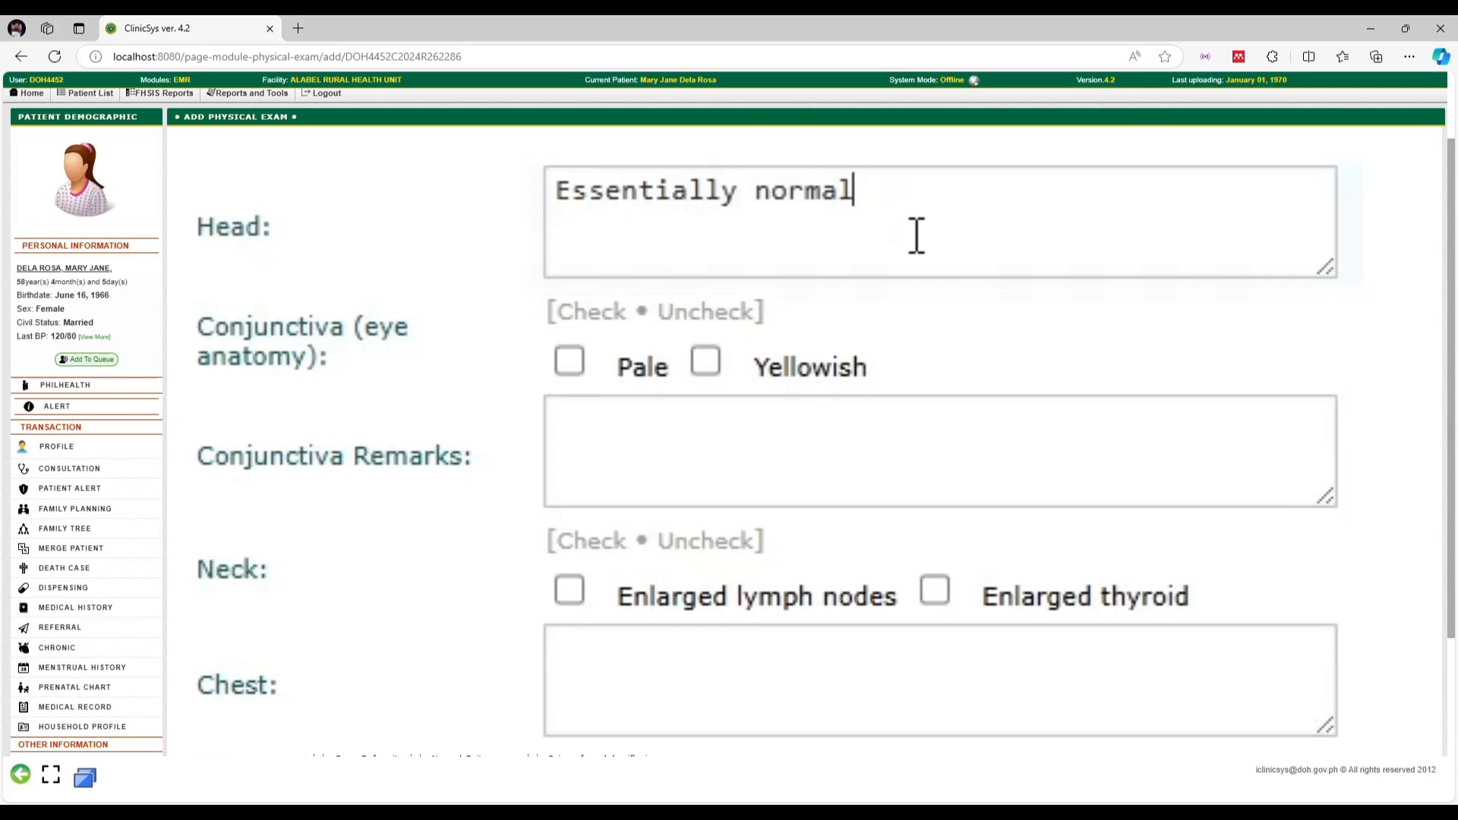
key("ctrl+a")
key("ctrl+c")
left_click(1264, 311)
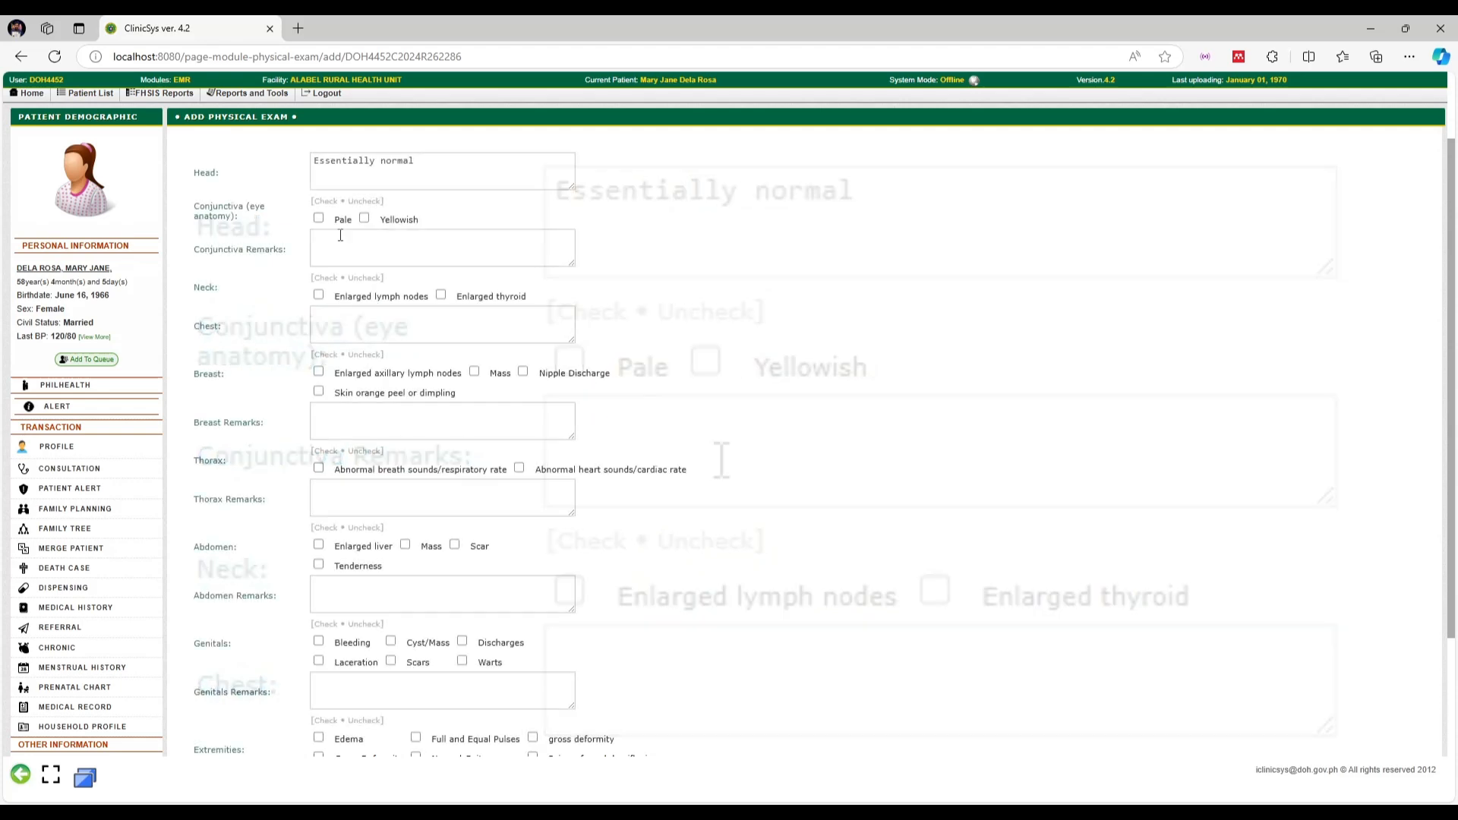
Fill Conjunctiva, Chest, Breast, Thorax and Abdomen remarks with 'Essentially normal'
left_click(641, 445)
key("ctrl+v")
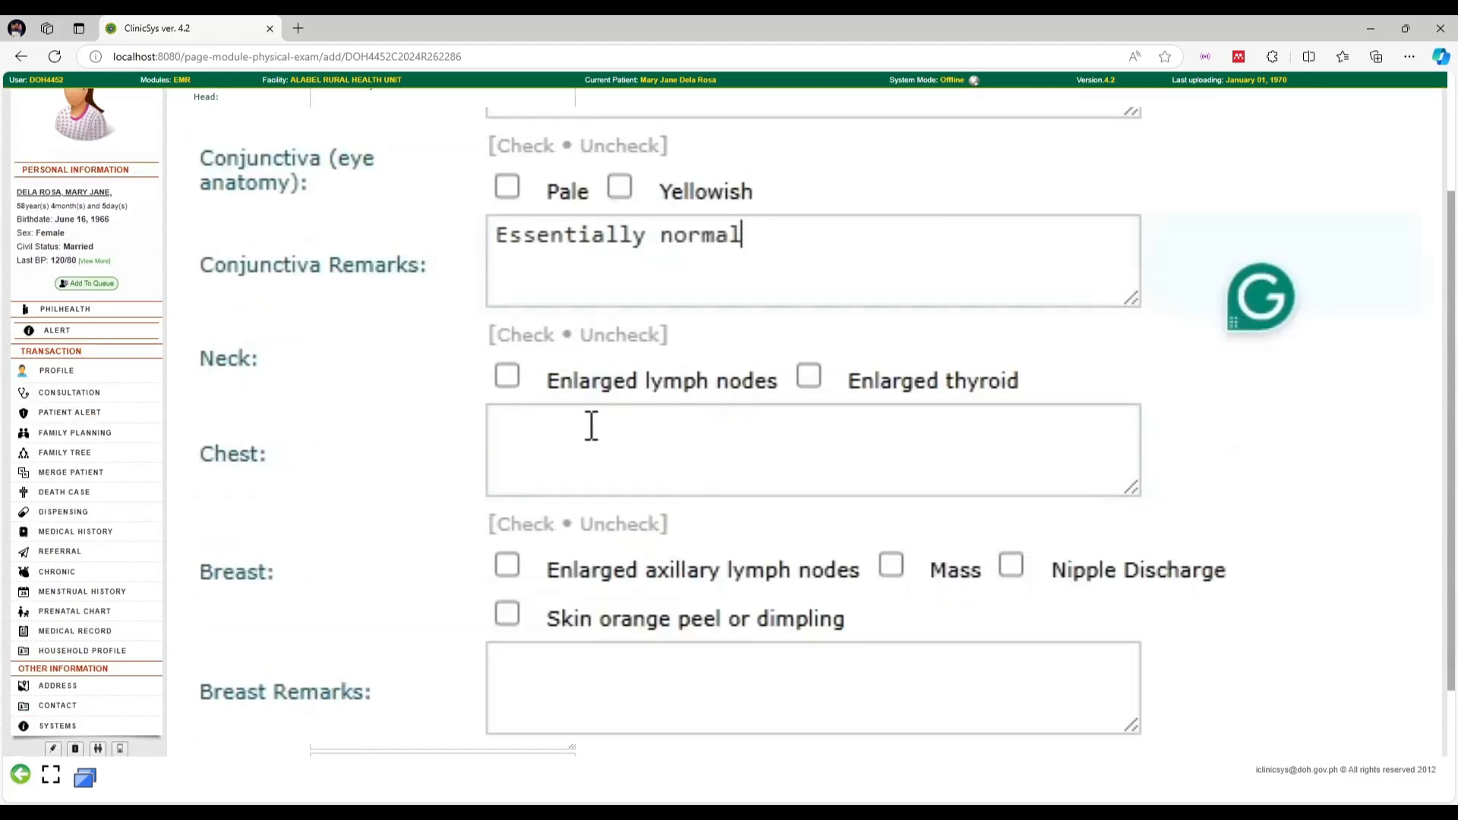
left_click(608, 459)
key("ctrl+v")
left_click(607, 705)
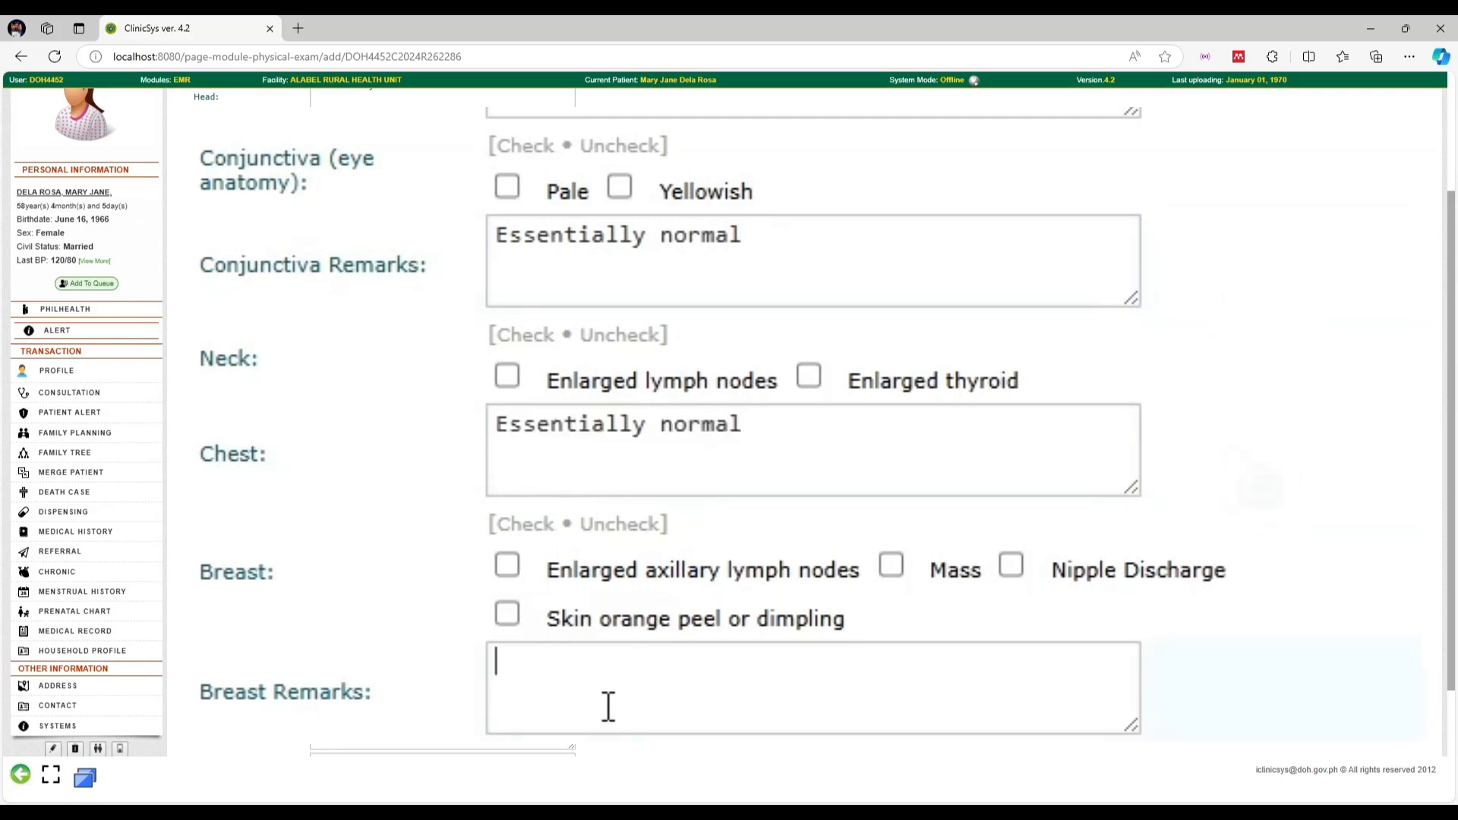
key("ctrl+v")
left_click(390, 423)
key("ctrl+v")
left_click(482, 478)
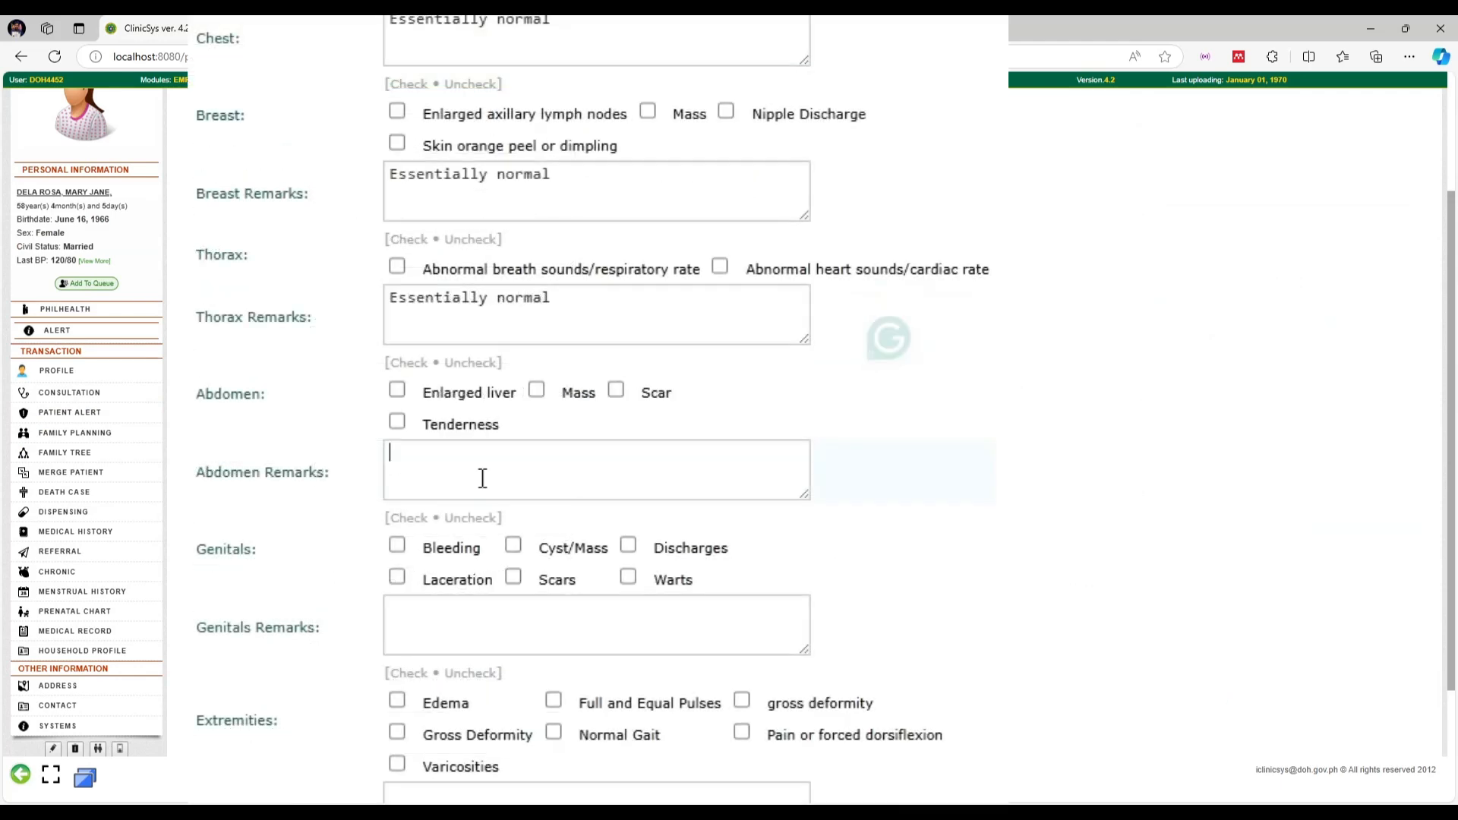
key("ctrl+v")
Fill Genitals and Extremities remarks with 'Essentially normal', assign the physician, and save the exam
scroll(486, 439, "down", 2)
left_click(499, 390)
key("ctrl+v")
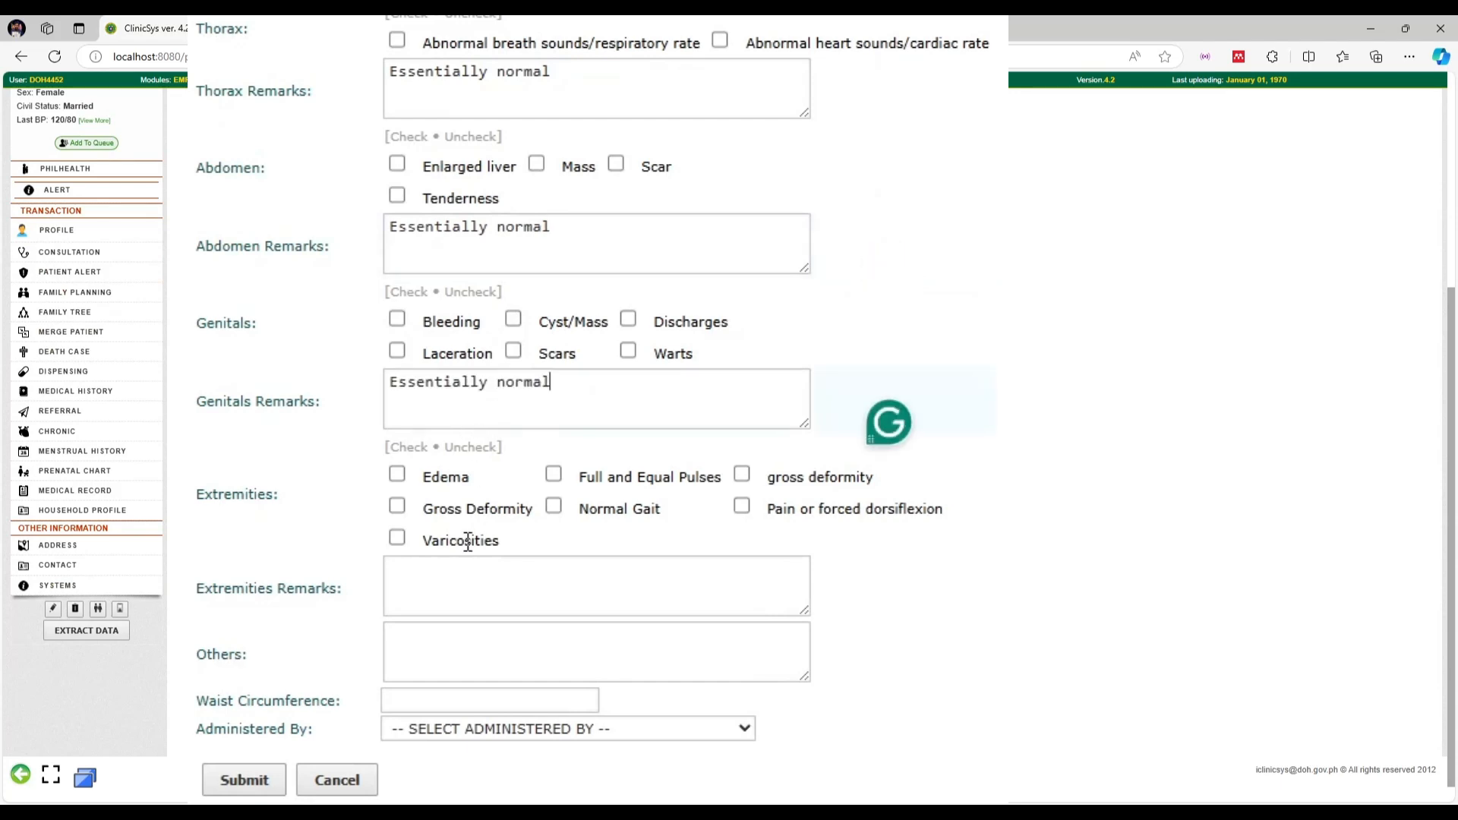
left_click(465, 589)
key("ctrl+v")
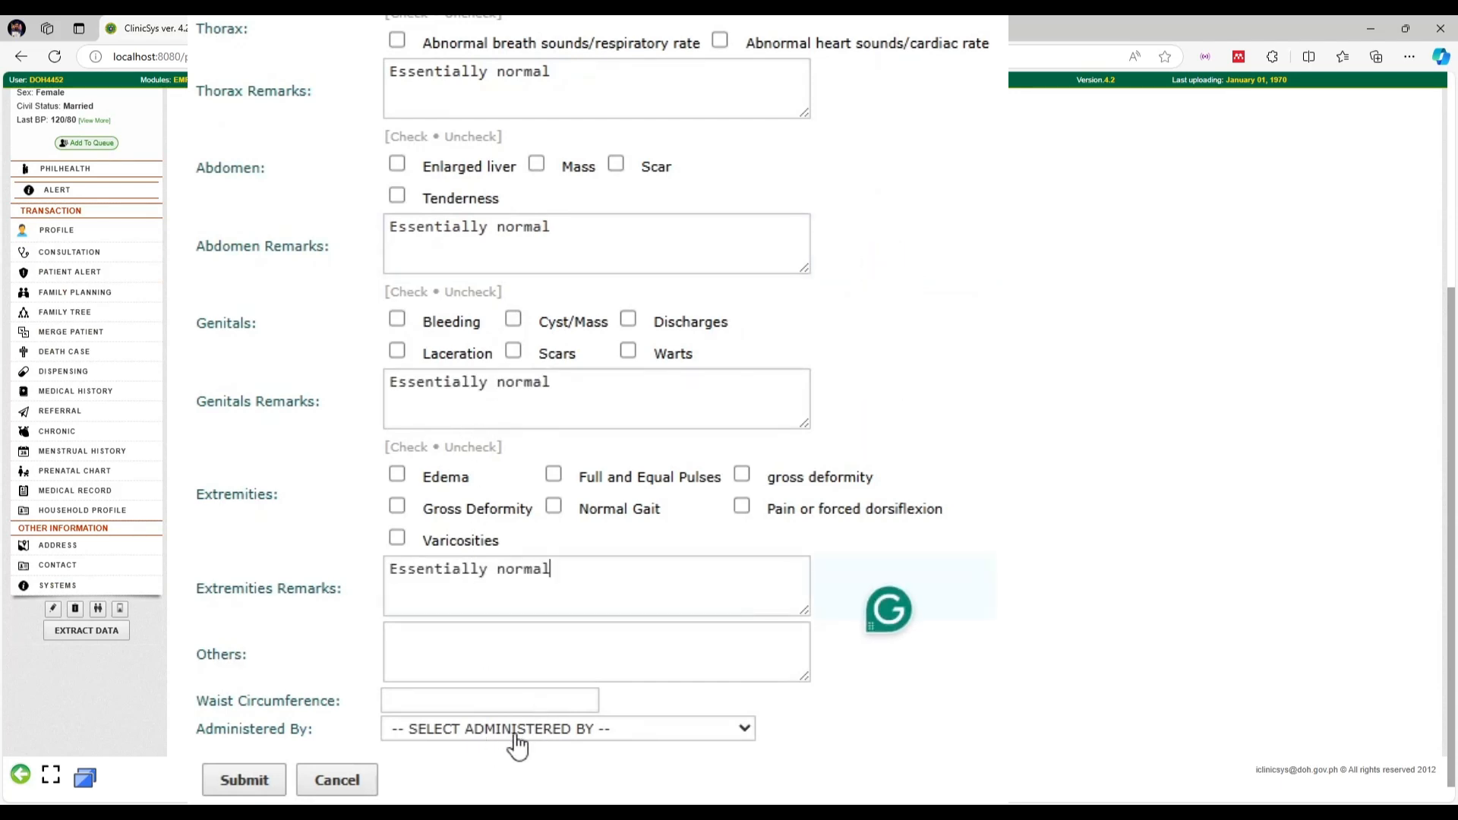
left_click(532, 729)
left_click(489, 792)
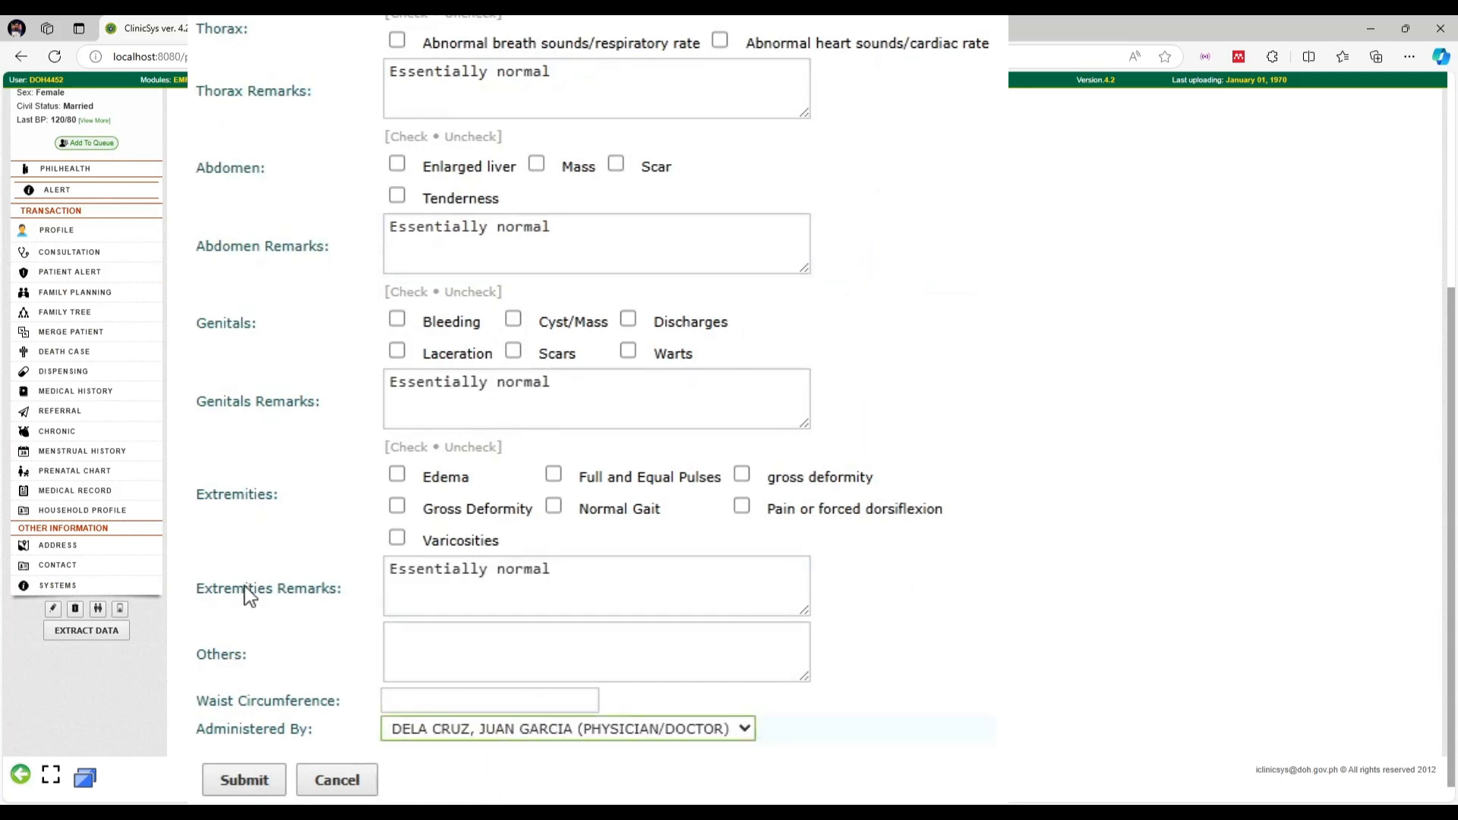
left_click(222, 712)
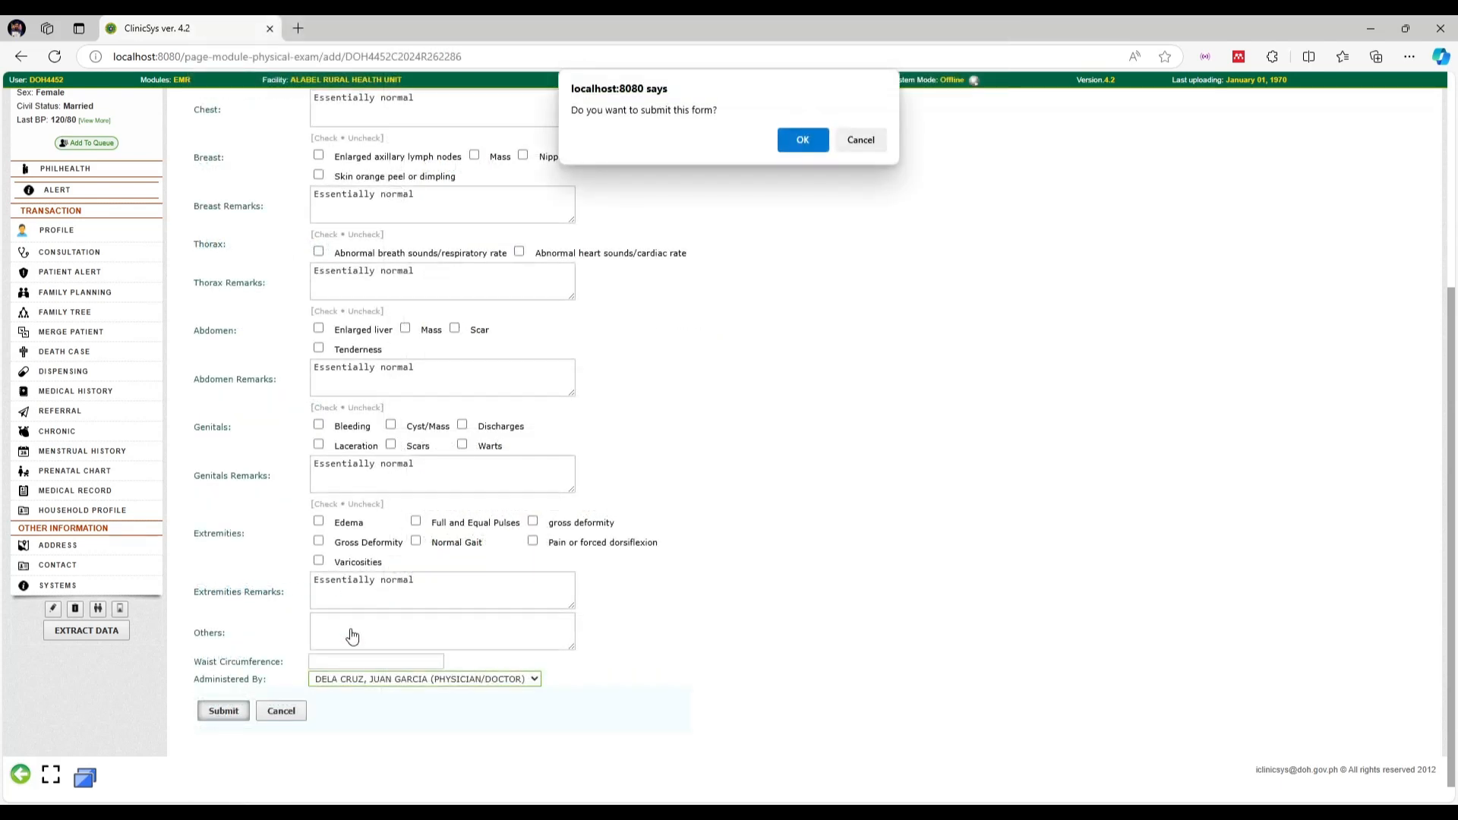
left_click(801, 142)
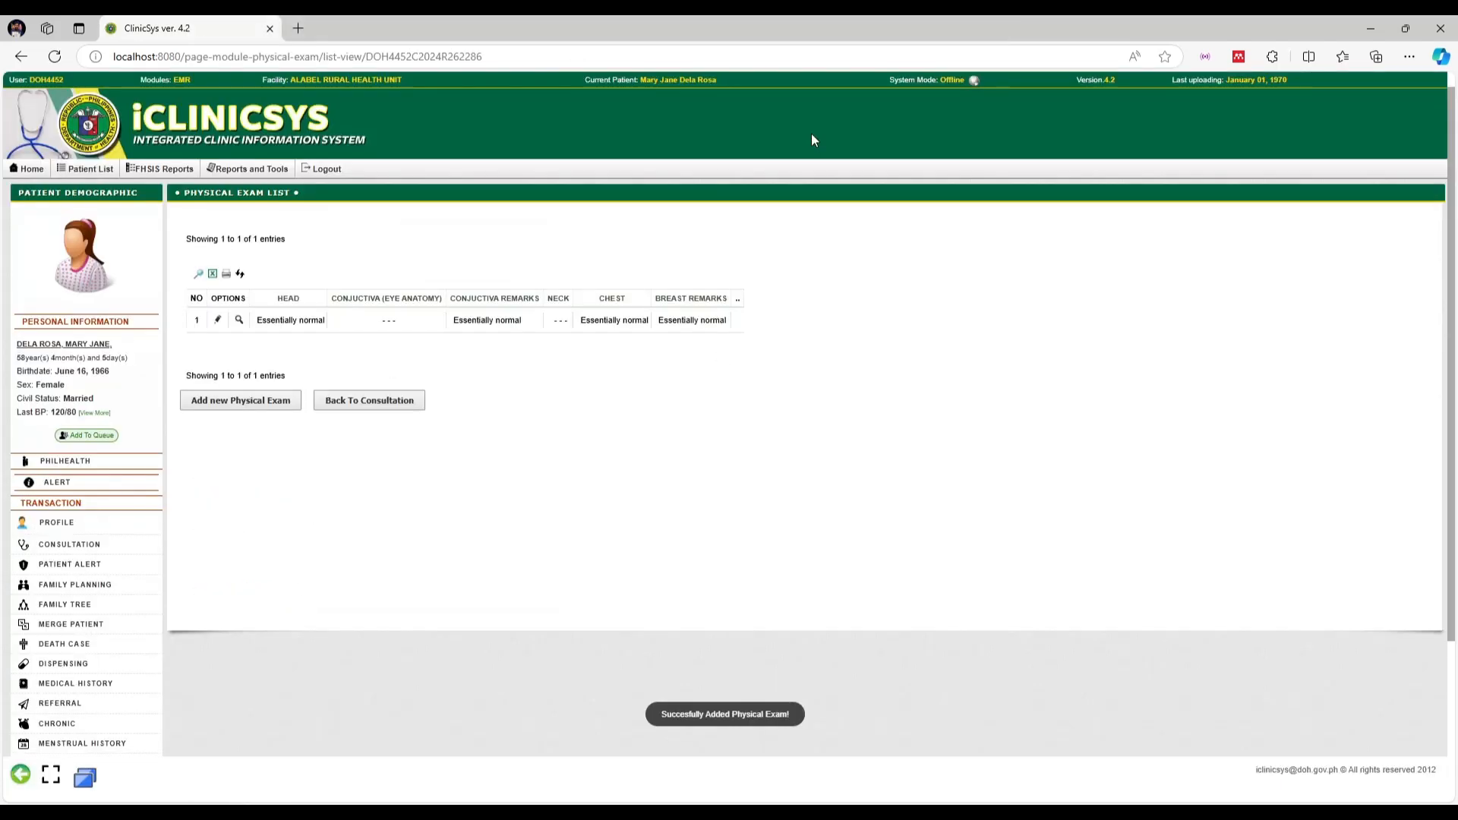
Go back to the consultation and start a new System Review entry
left_click(370, 402)
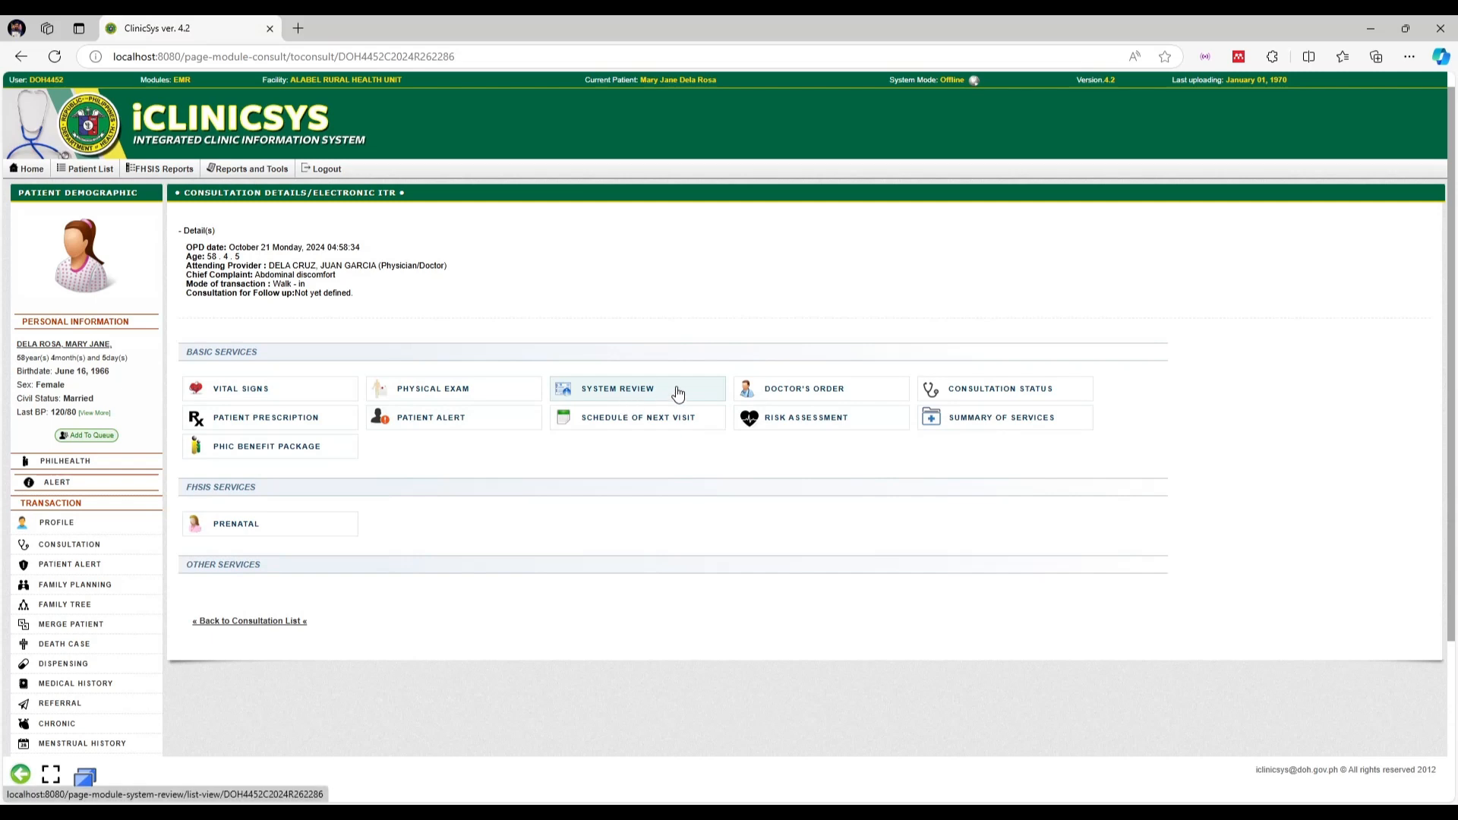
left_click(682, 390)
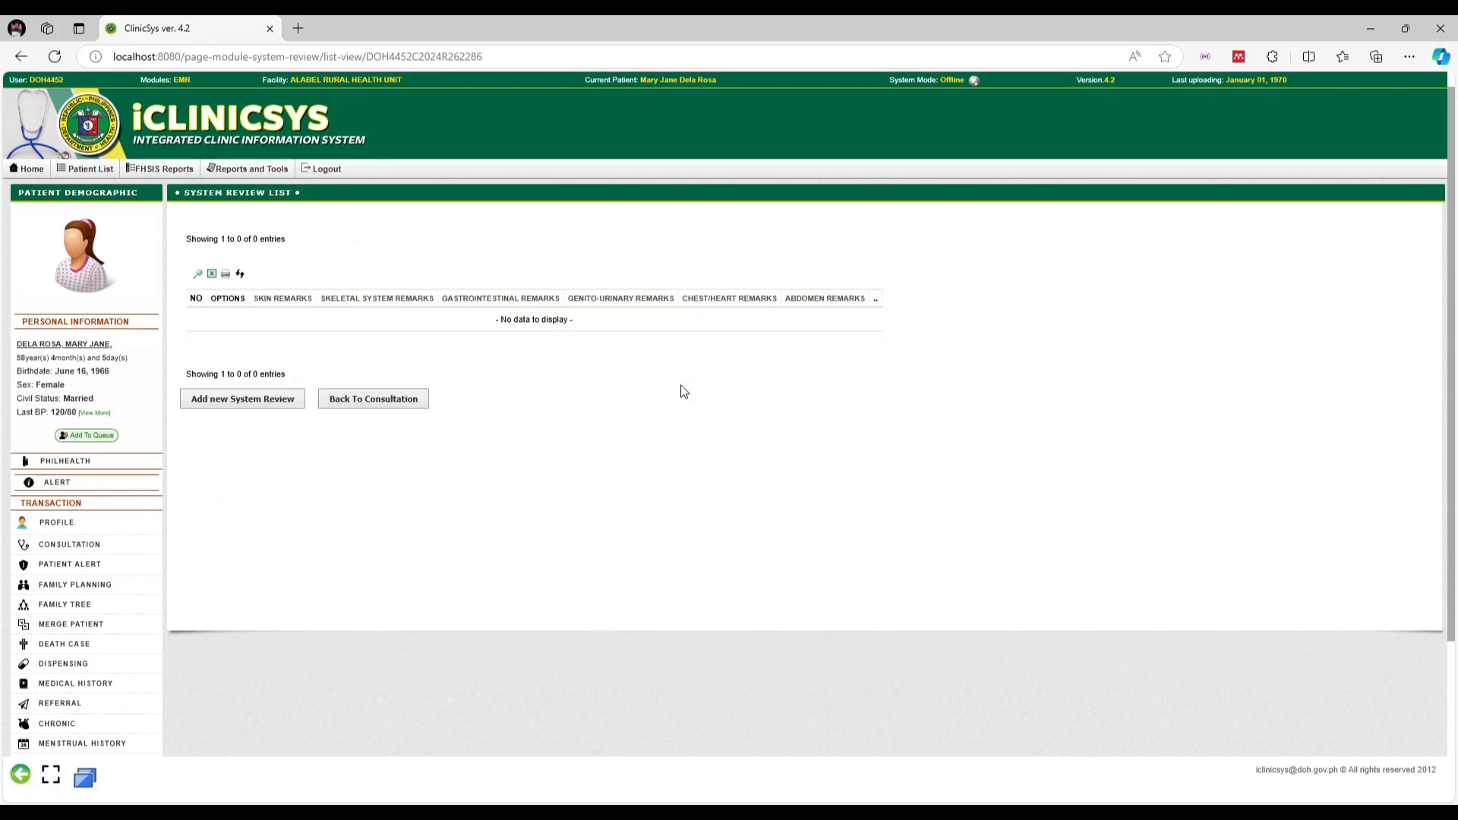
left_click(261, 411)
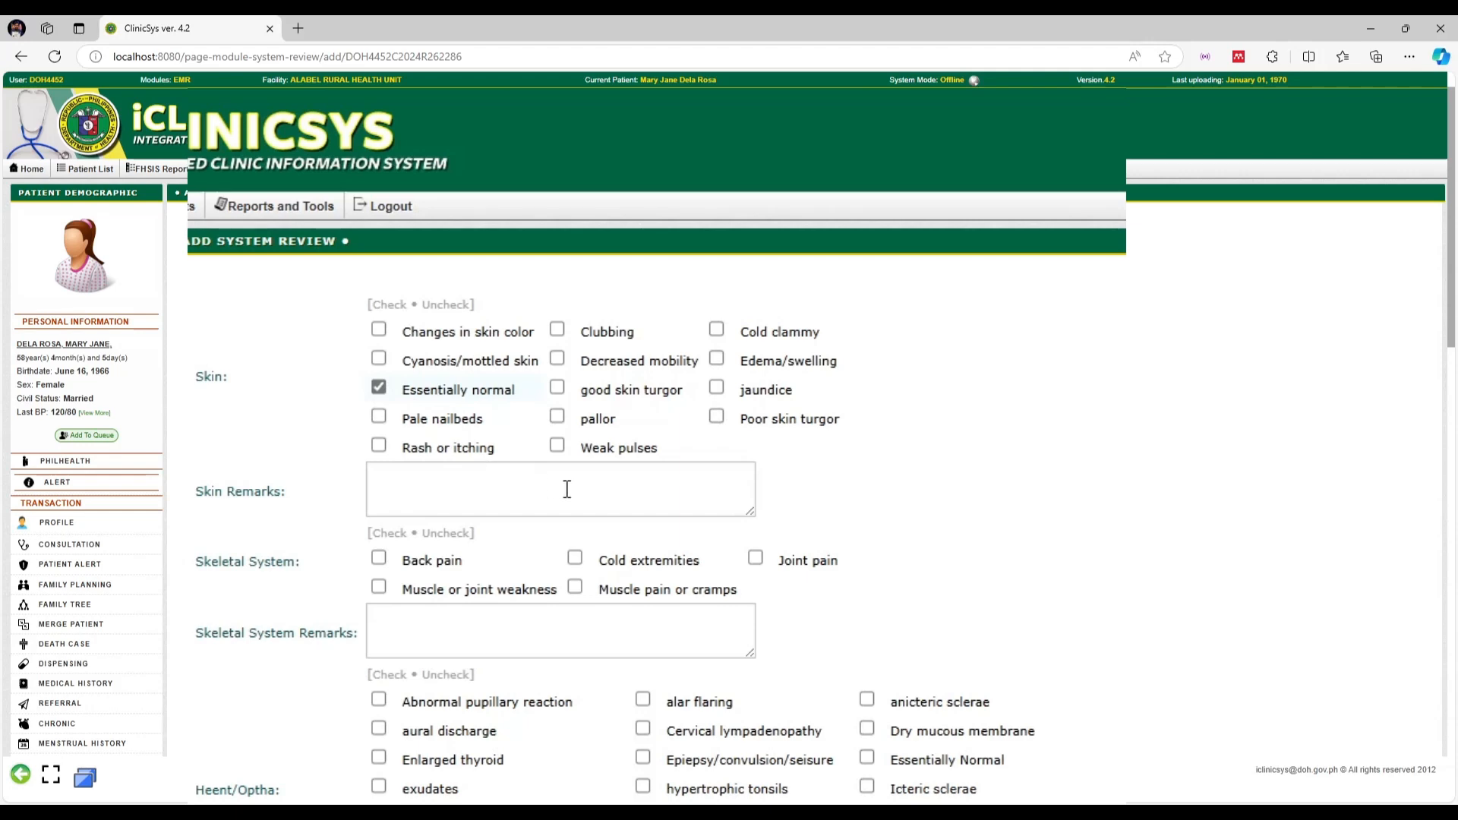
Record 'Essentially normal' for the skeletal, HEENT and gastrointestinal sections
scroll(636, 510, "down", 1)
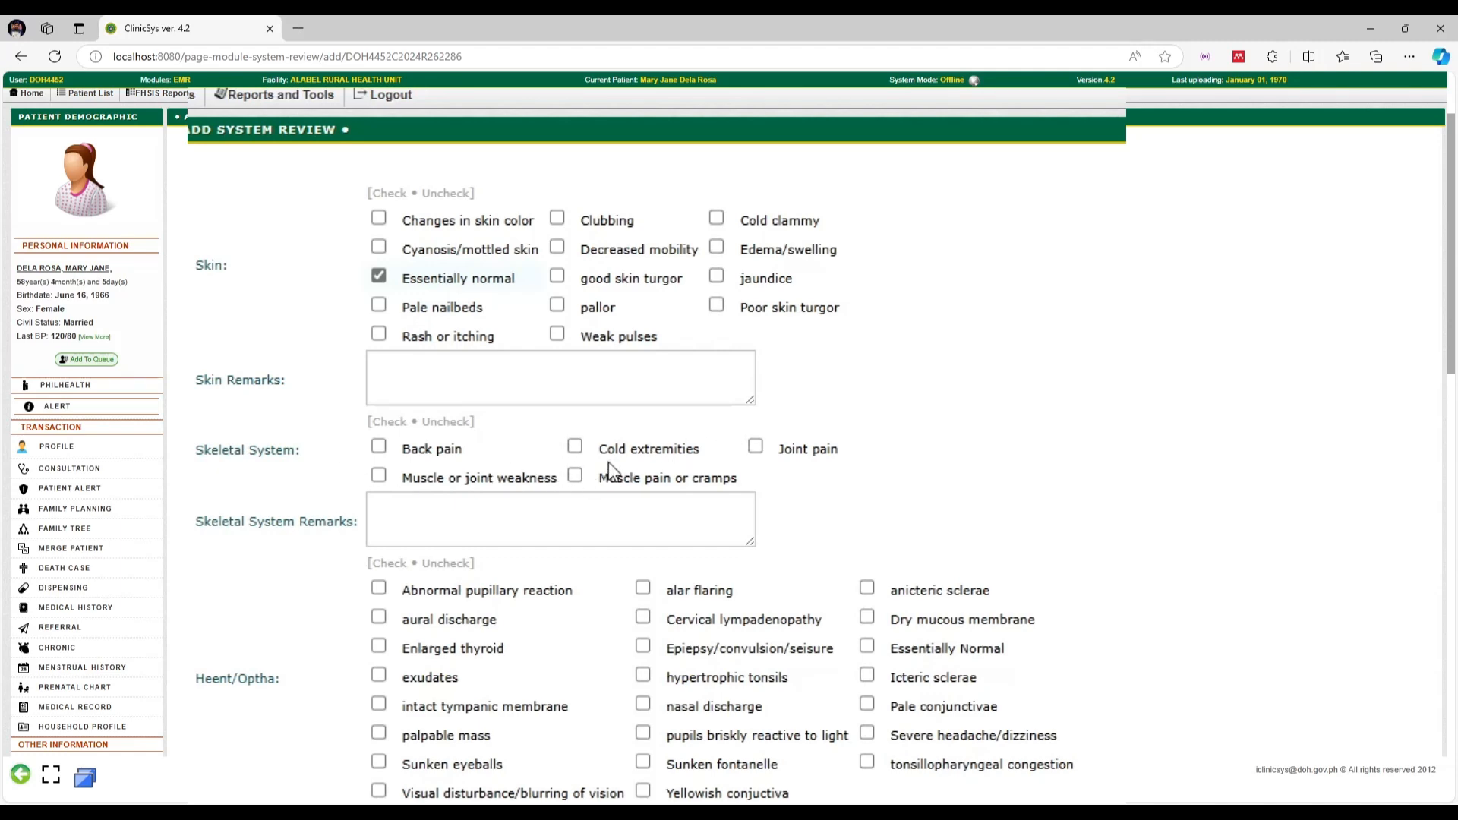
left_click(557, 524)
key("ctrl+v")
scroll(569, 516, "down", 1)
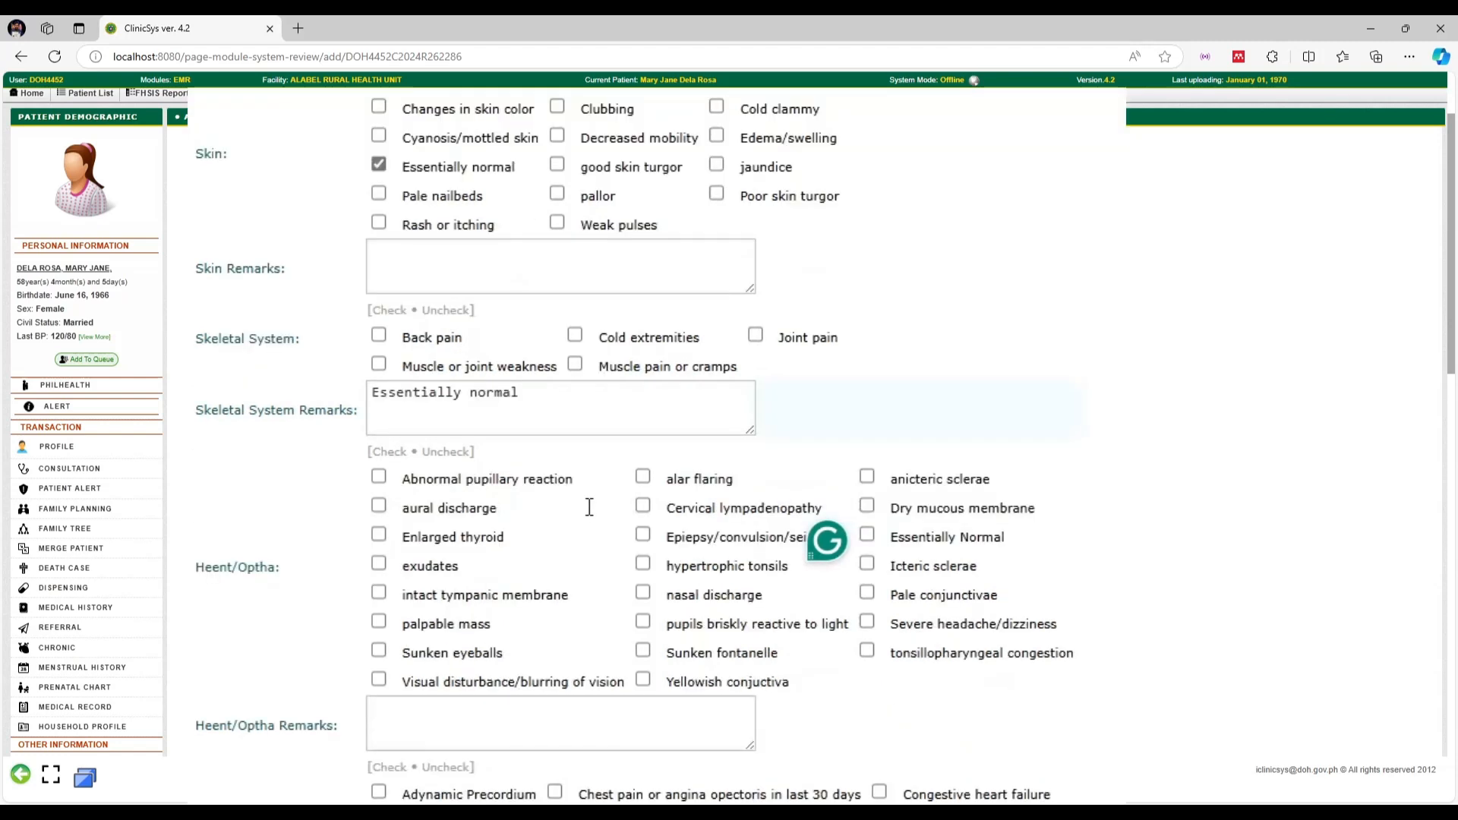
scroll(589, 507, "down", 1)
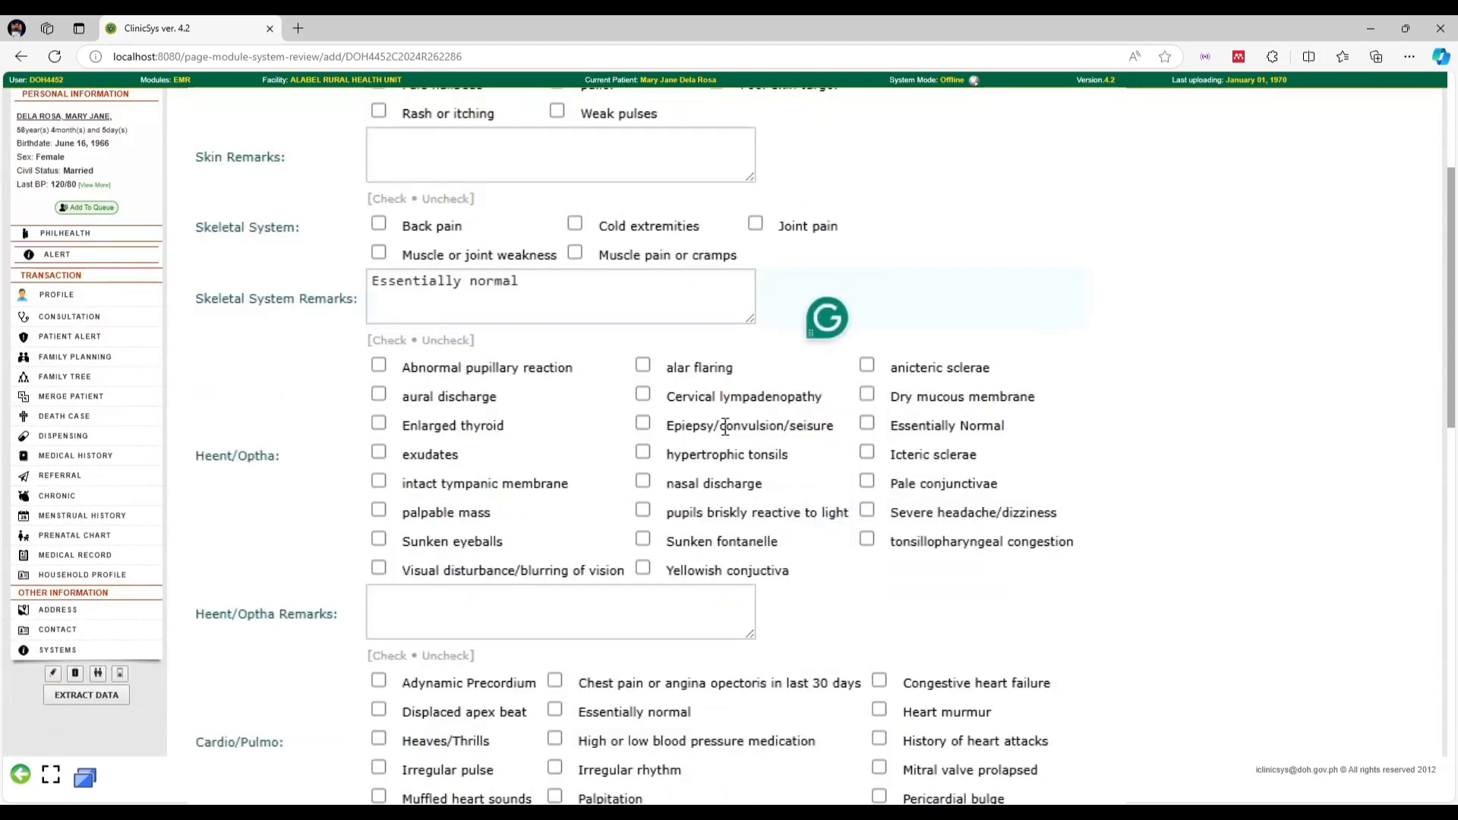
left_click(865, 426)
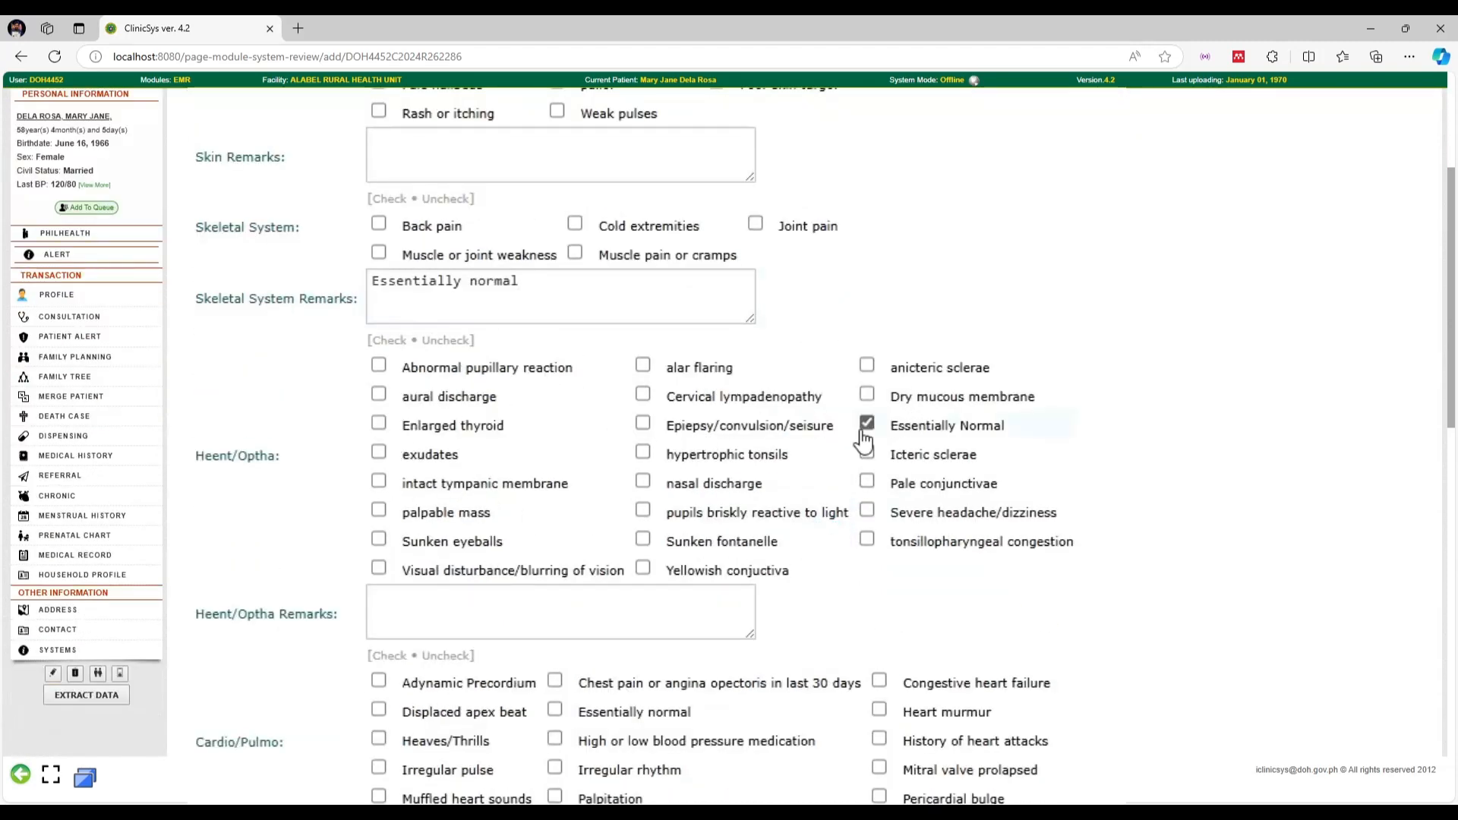
scroll(530, 573, "down", 1)
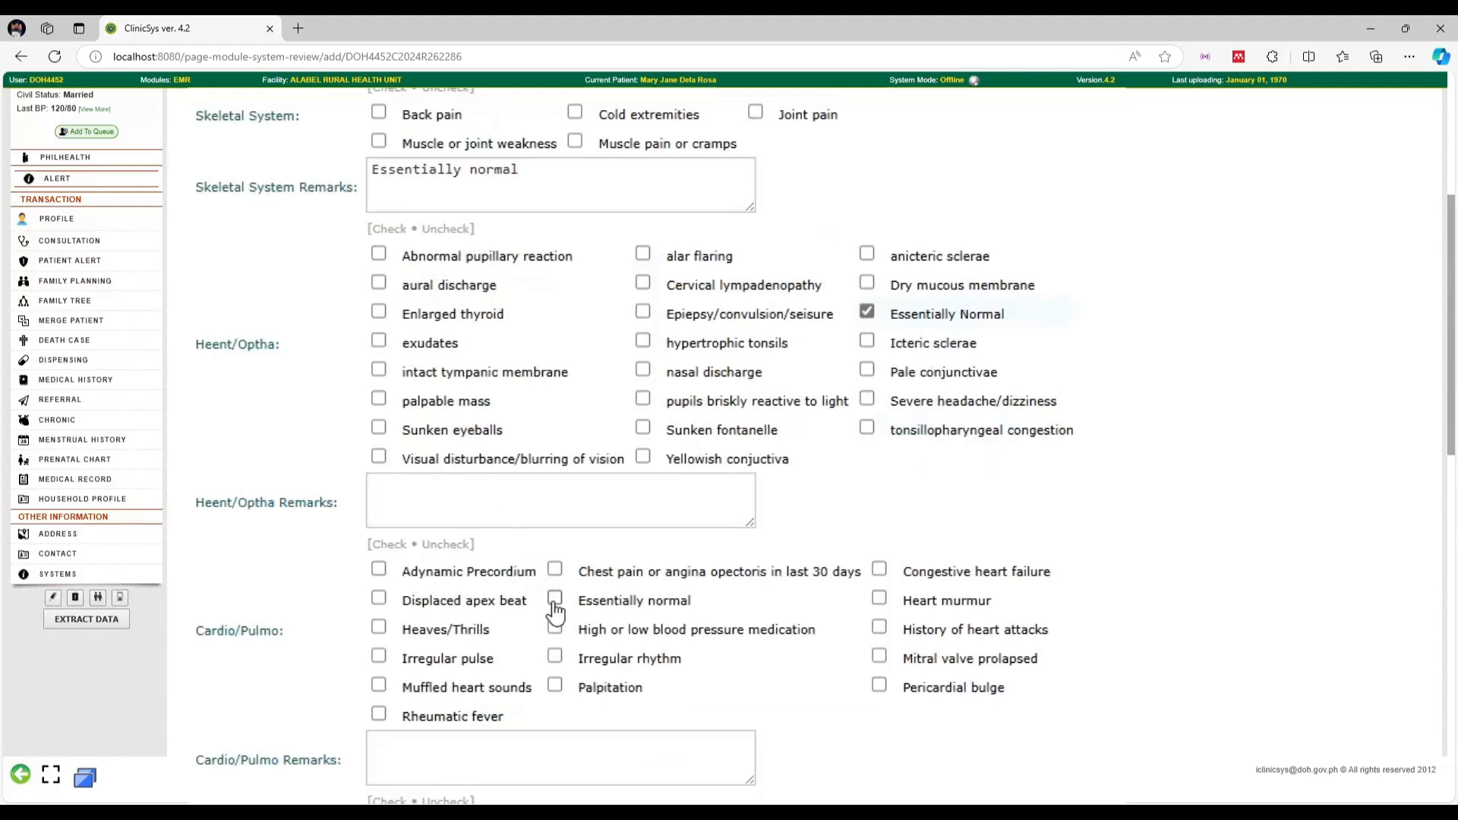
scroll(562, 603, "down", 2)
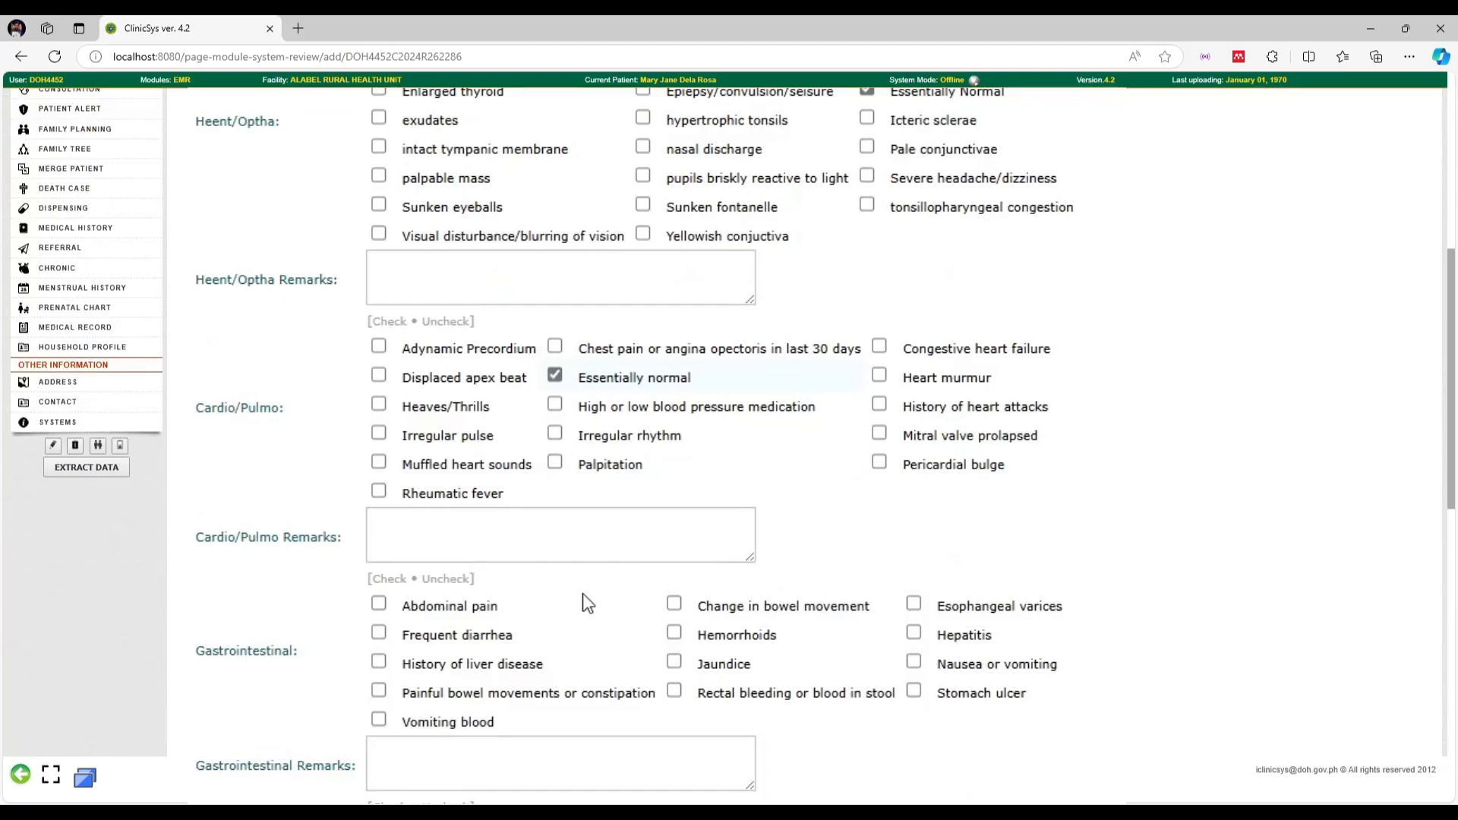
scroll(631, 448, "down", 1)
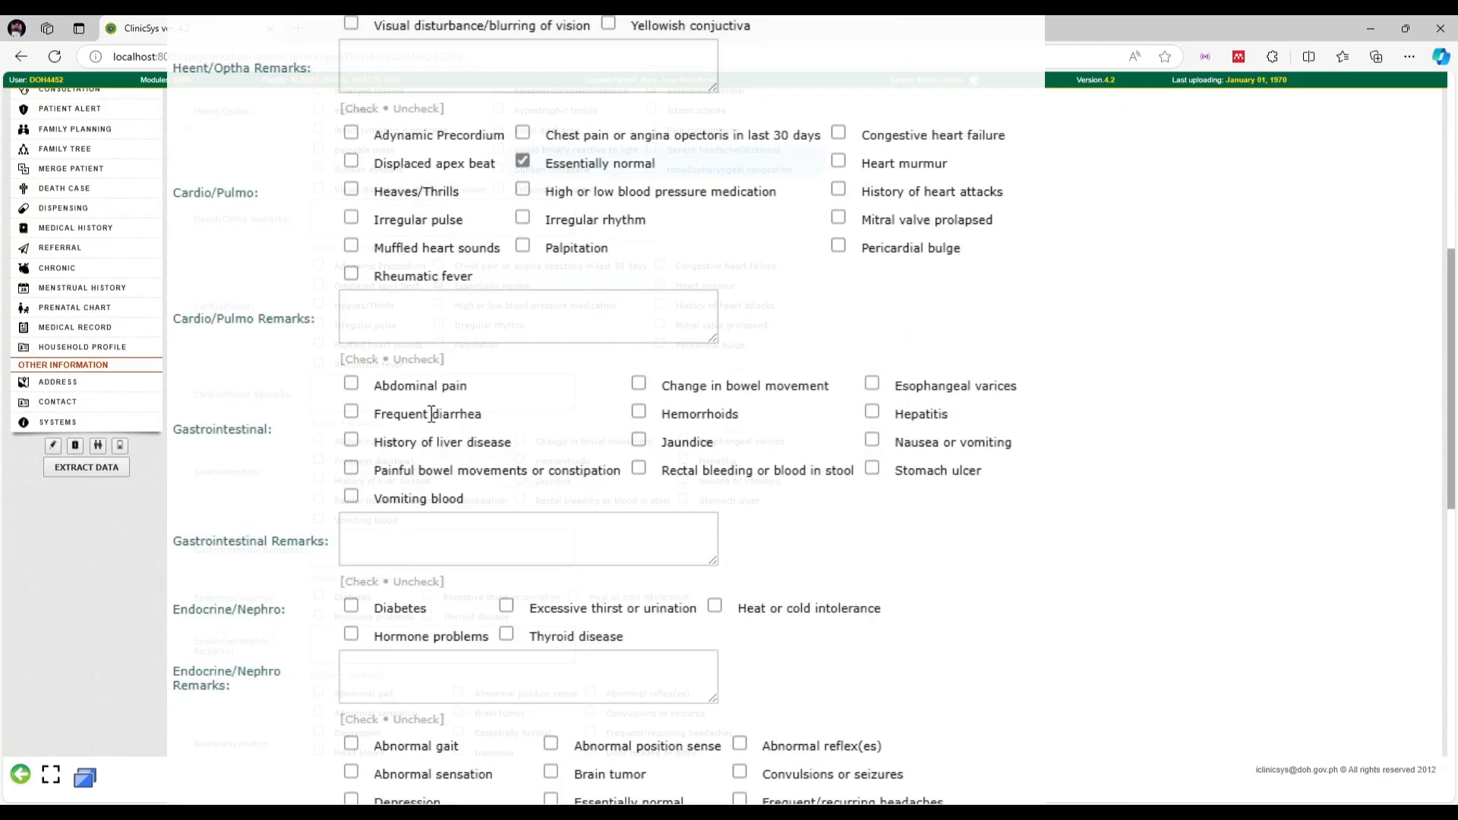
left_click(498, 531)
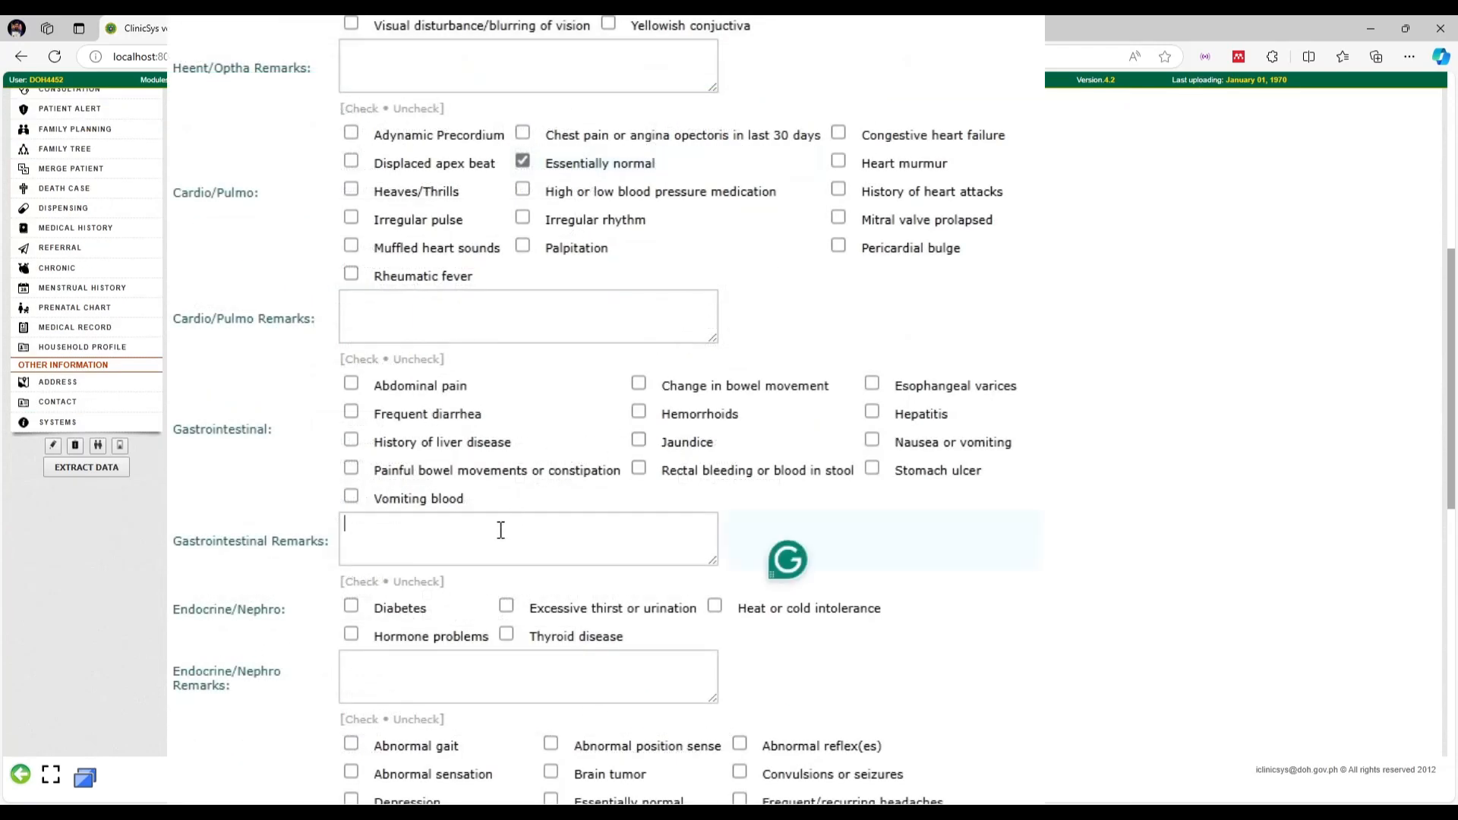
type("Essentially normal")
Mark endocrine, neuro-psychiatric, abdomen and respiratory as 'Essentially normal' and submit the review
scroll(509, 516, "down", 2)
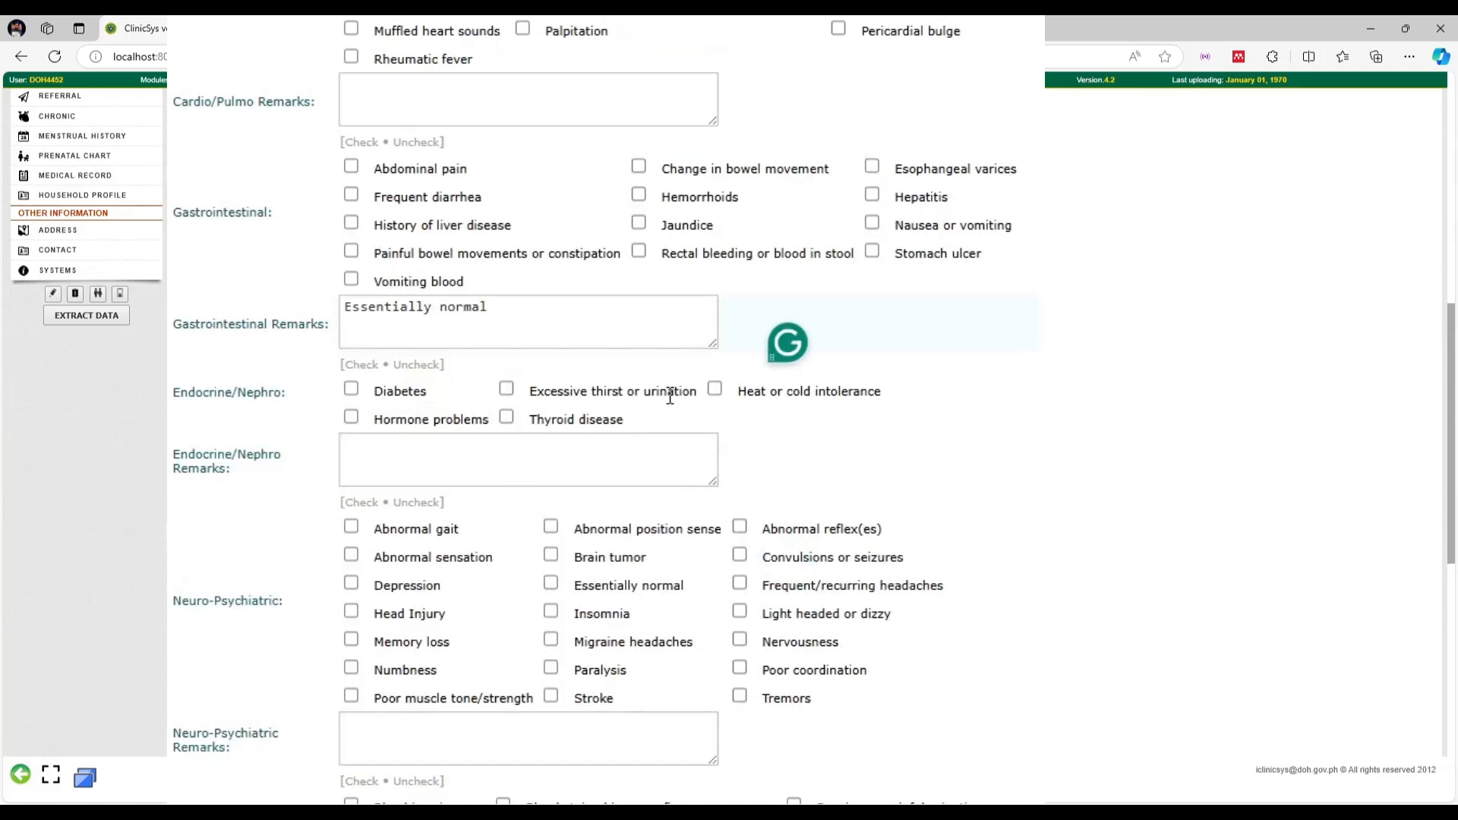
left_click(409, 474)
type("Essentially normal")
scroll(532, 425, "down", 2)
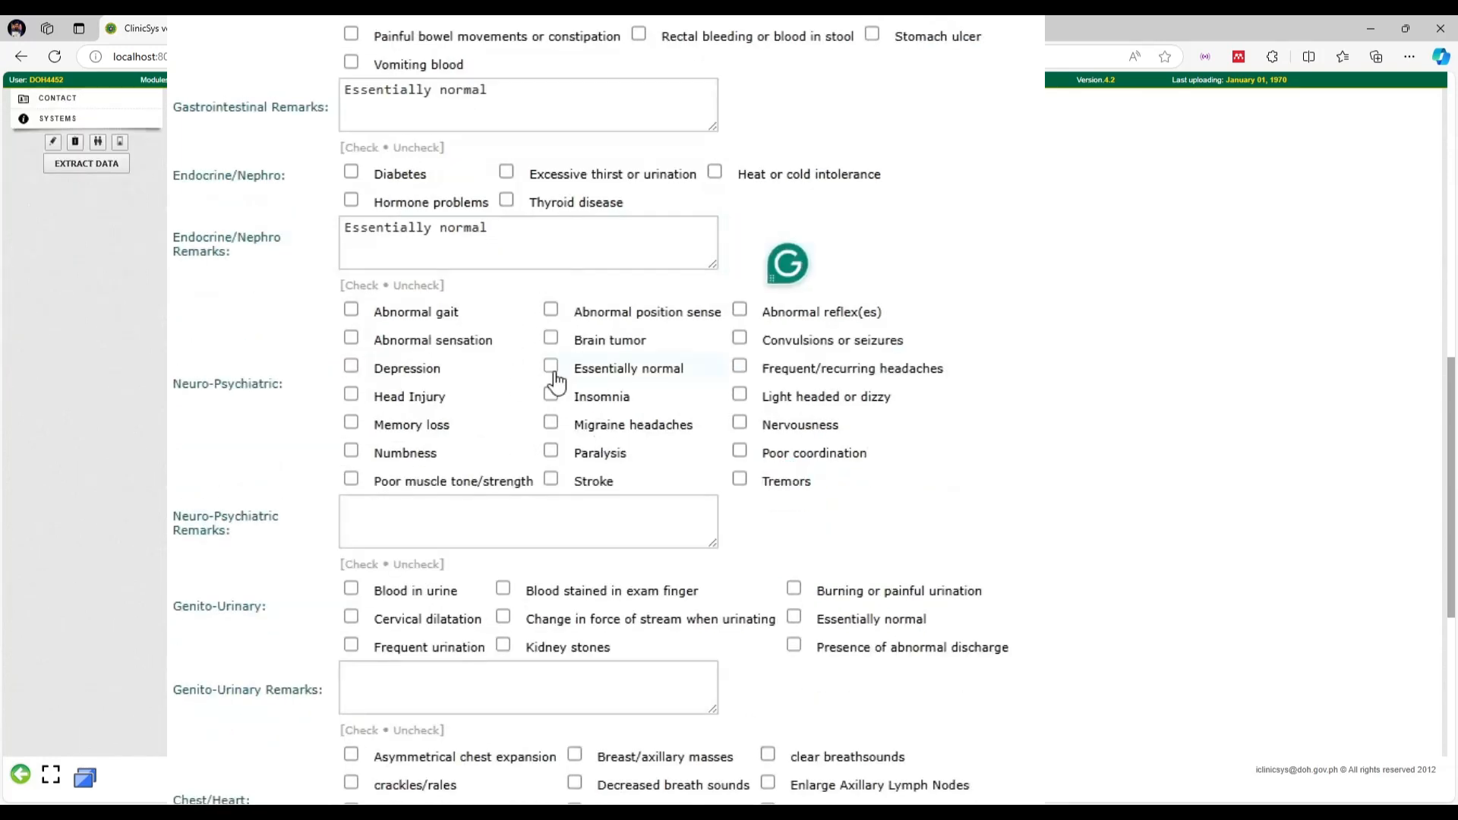
left_click(550, 366)
scroll(566, 422, "down", 3)
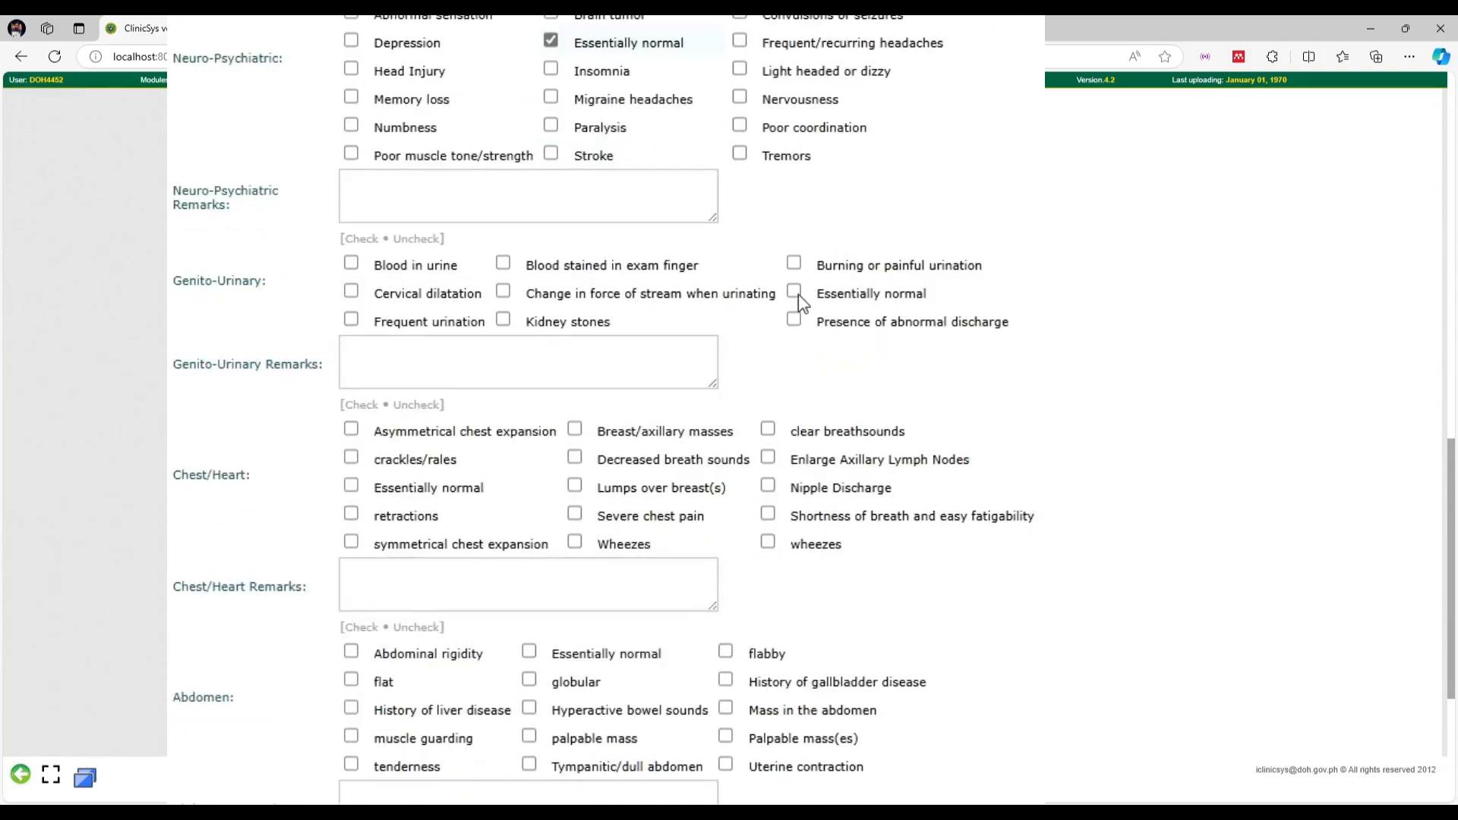
scroll(409, 269, "down", 2)
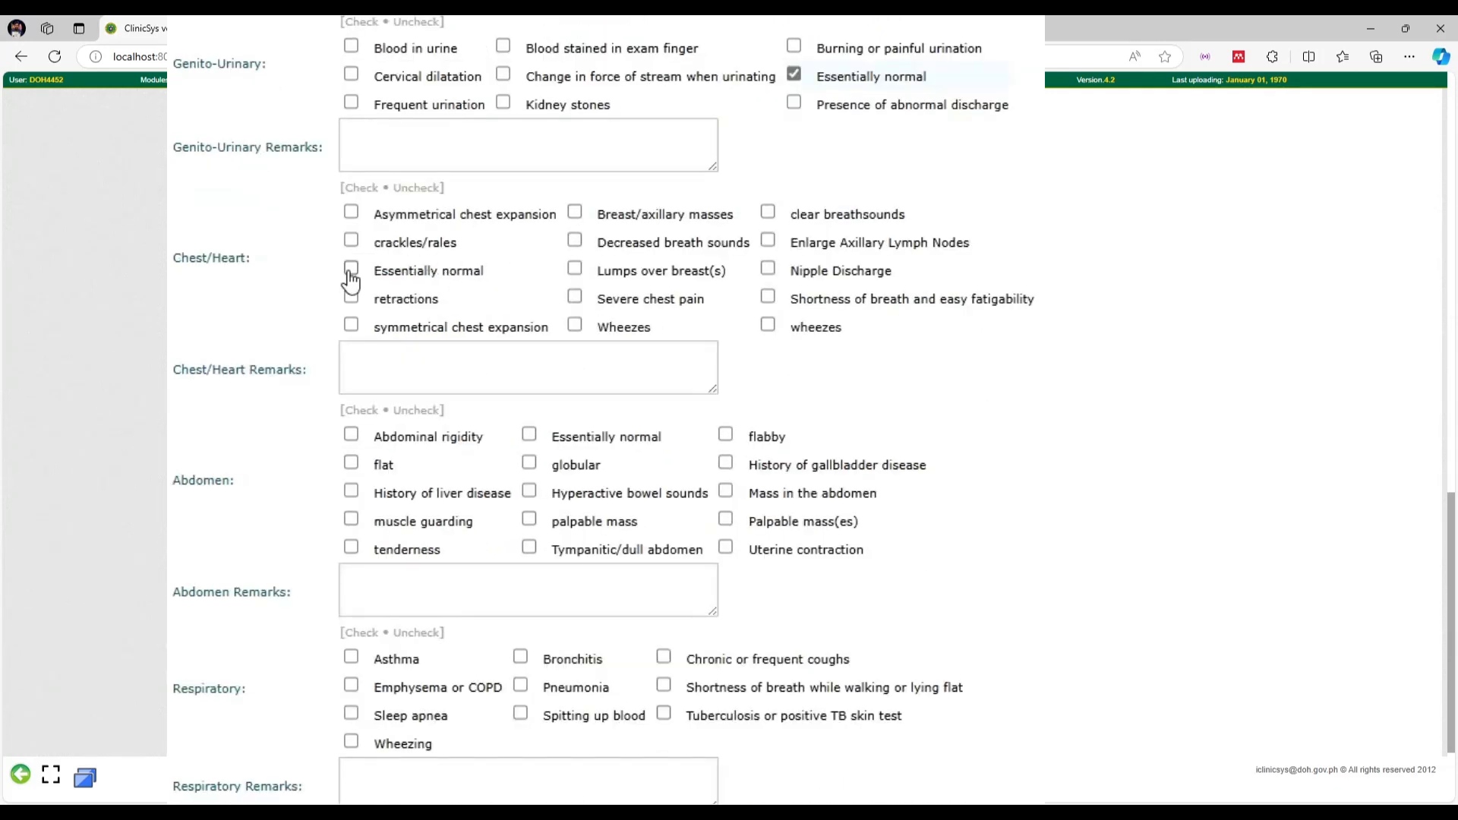
scroll(458, 325, "down", 1)
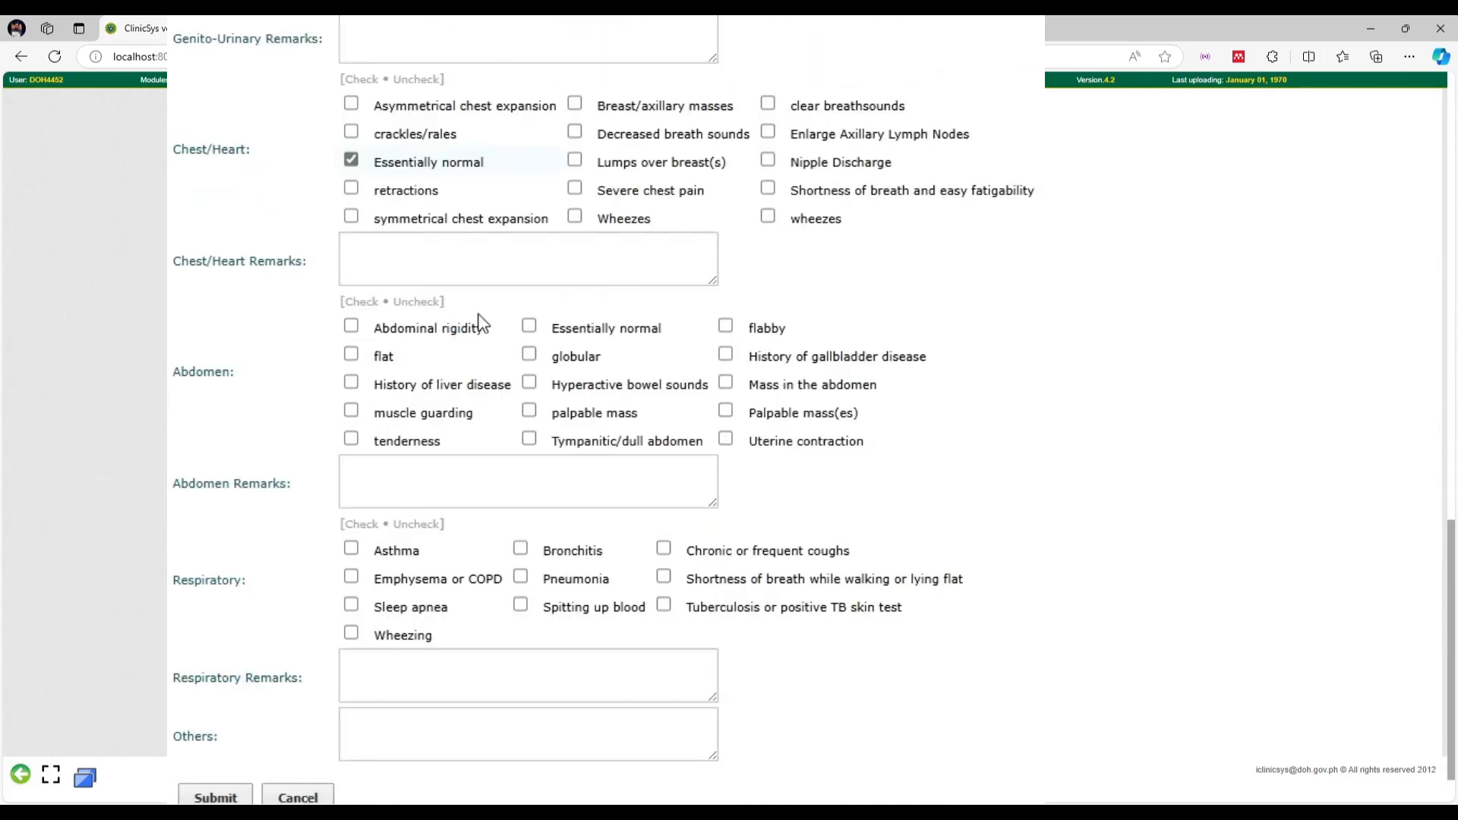
left_click(530, 334)
scroll(628, 349, "down", 1)
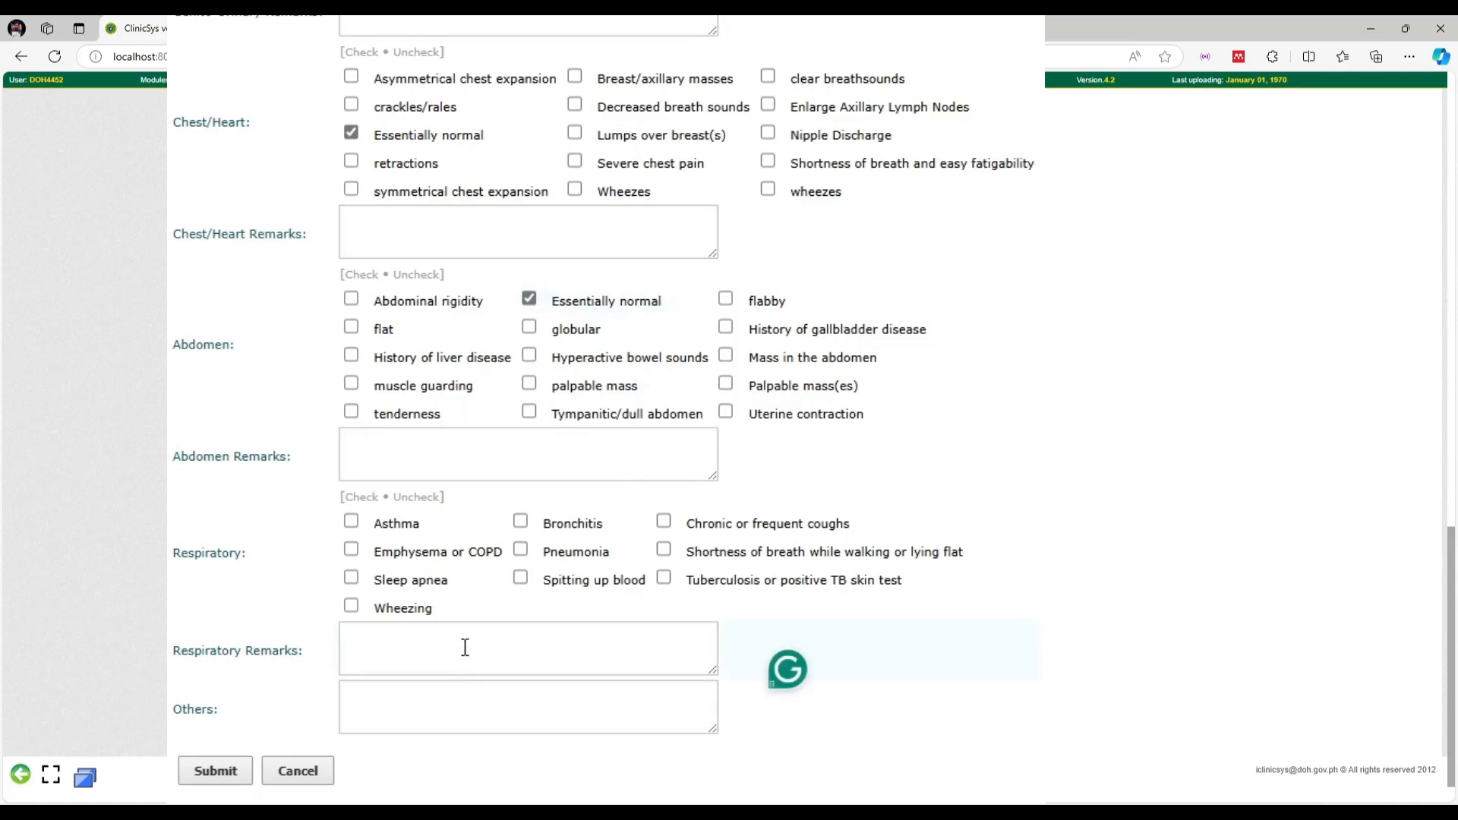
type("Essentially normal")
left_click(221, 712)
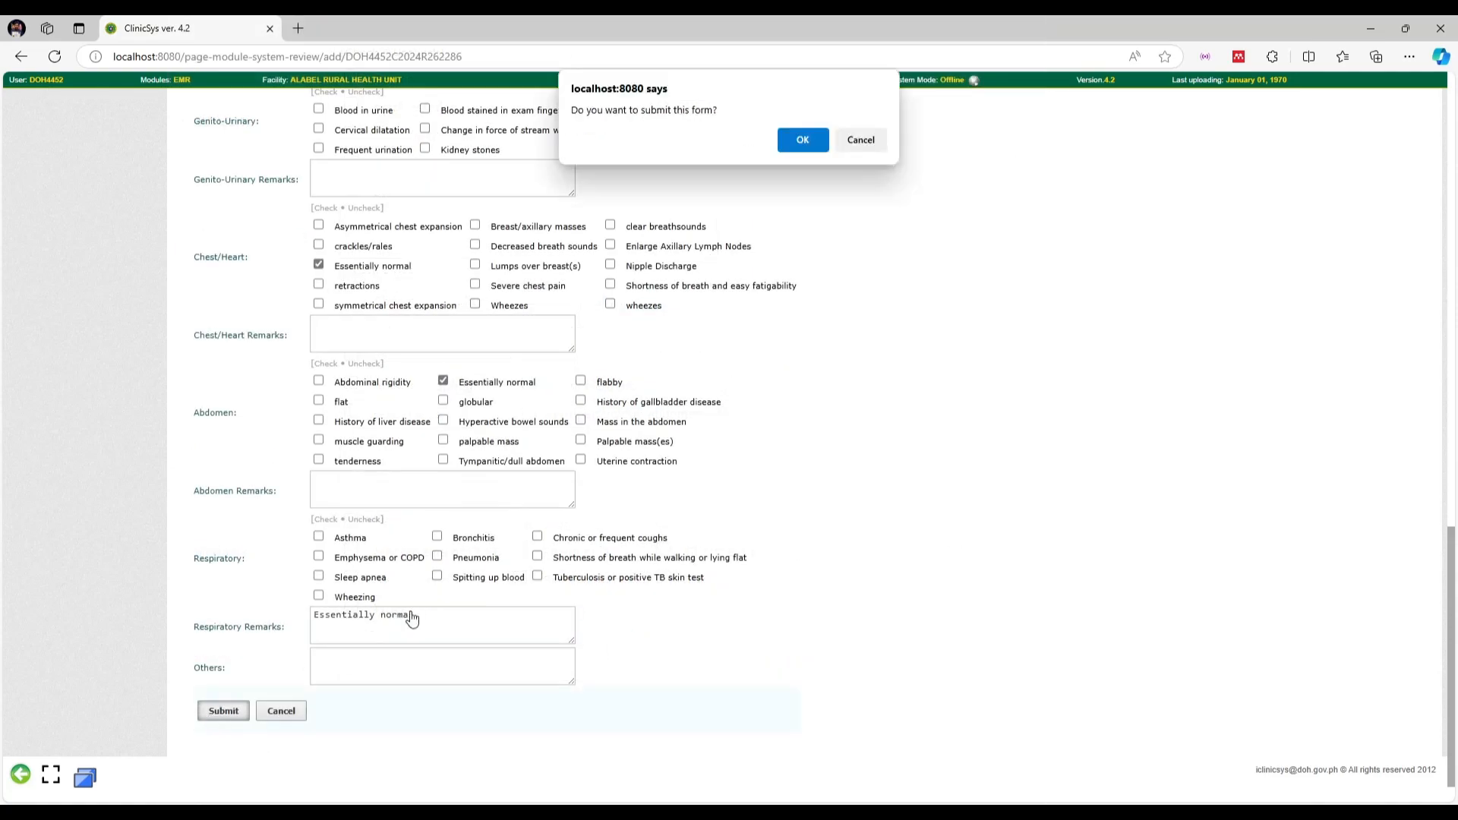
Confirm the system review save, then begin a new Doctor's Order from the consultation
left_click(802, 144)
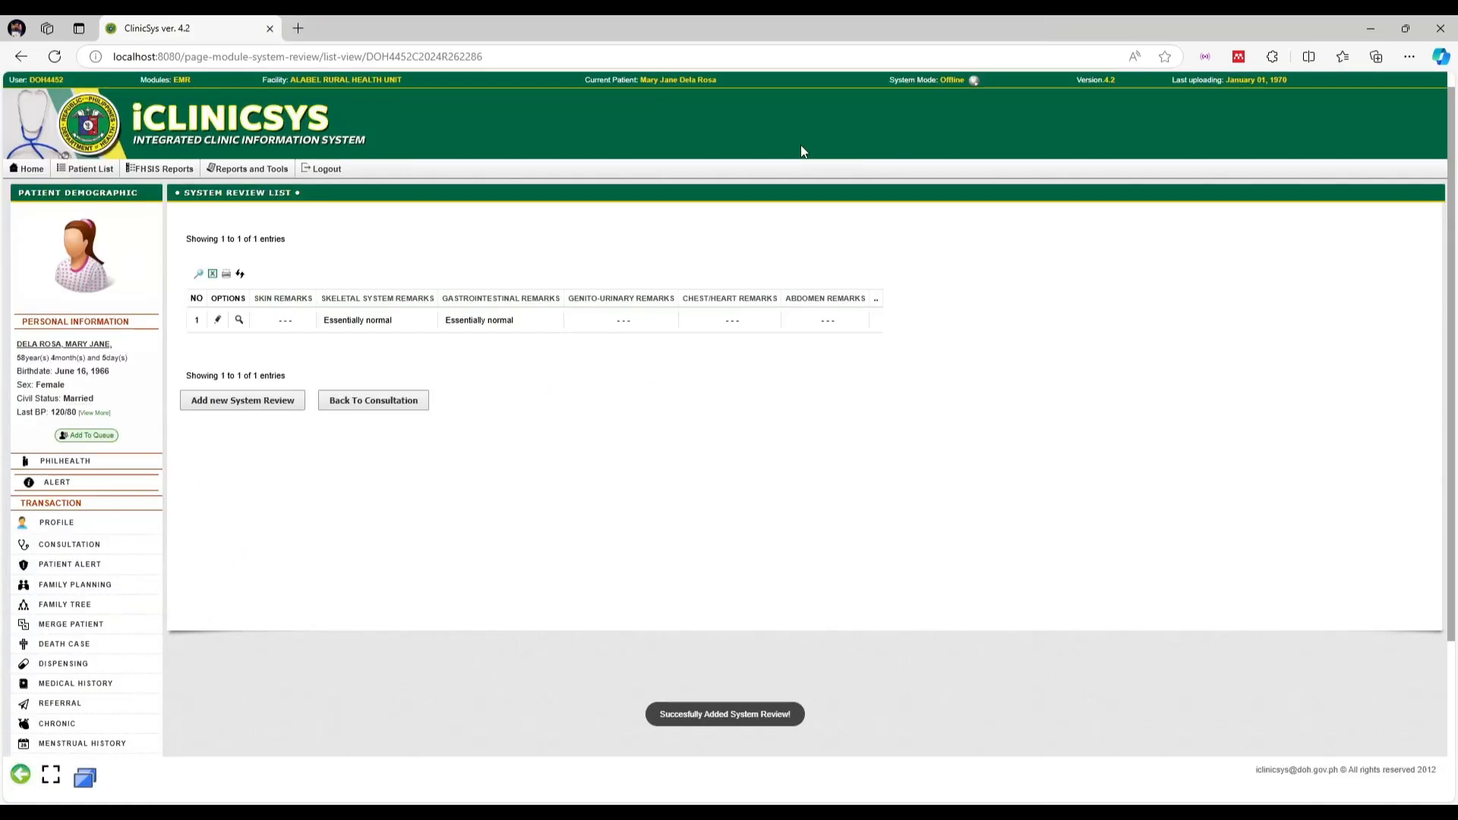
left_click(400, 405)
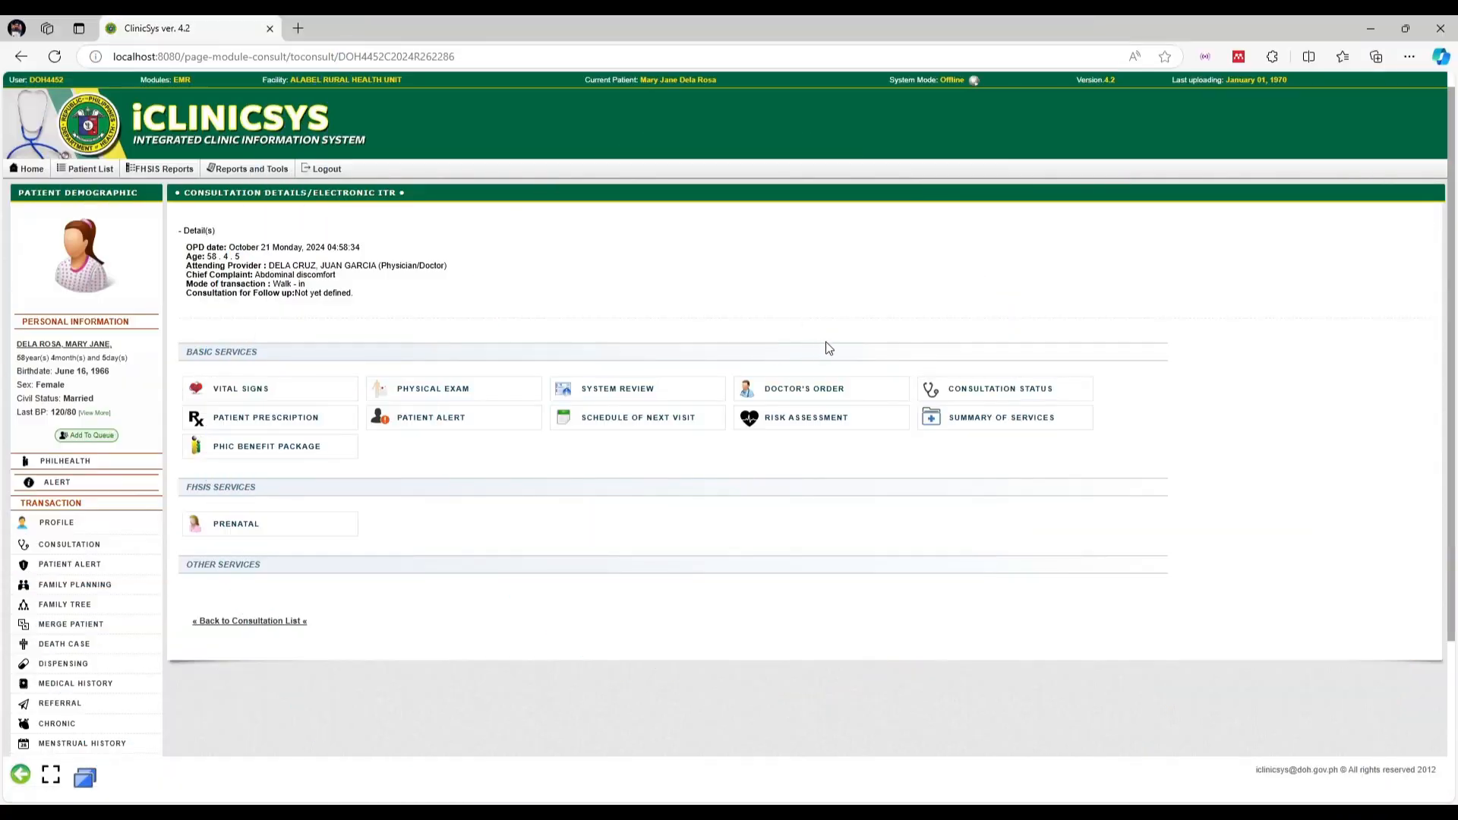
left_click(823, 391)
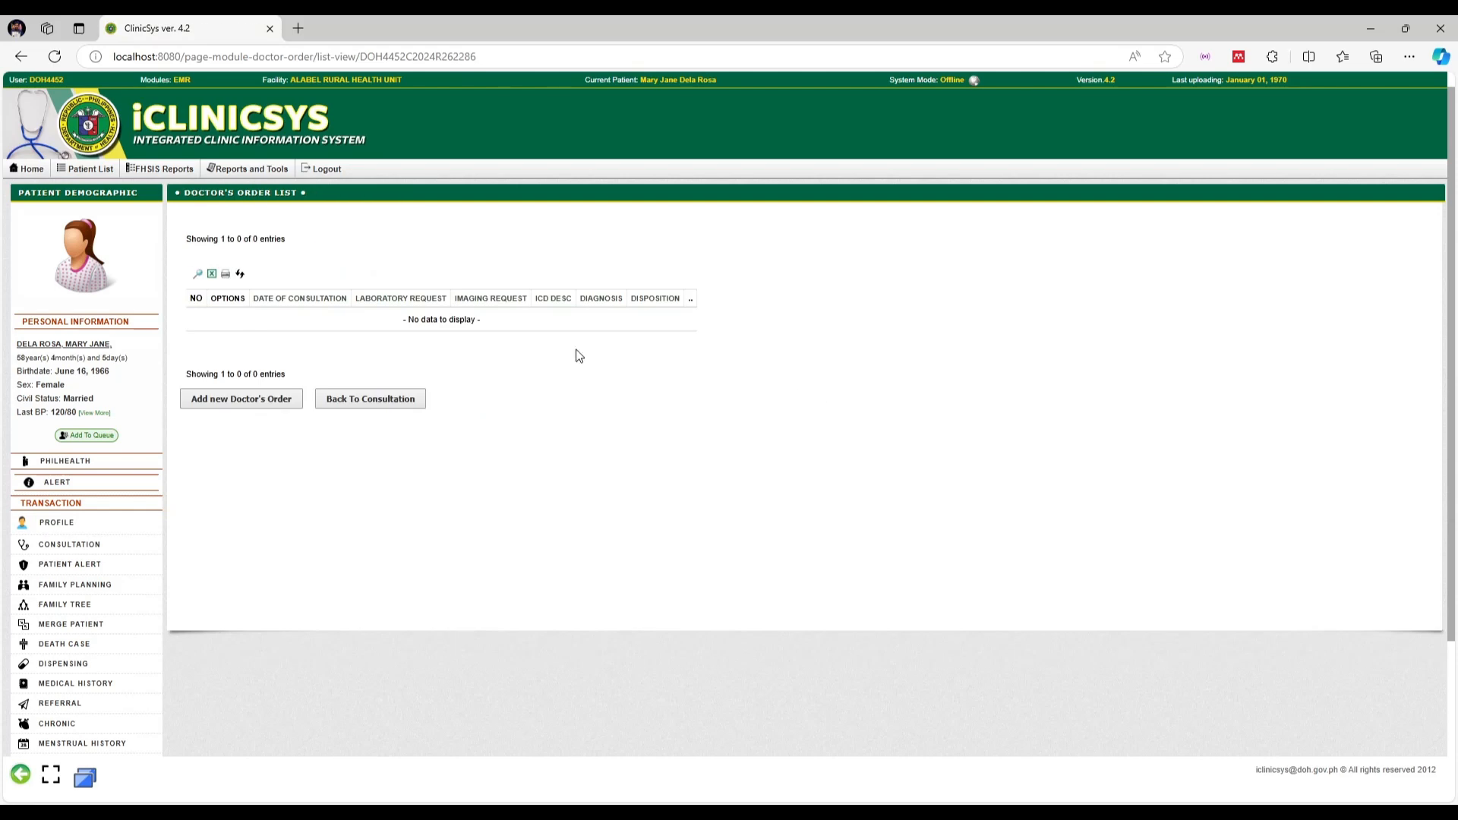
left_click(261, 406)
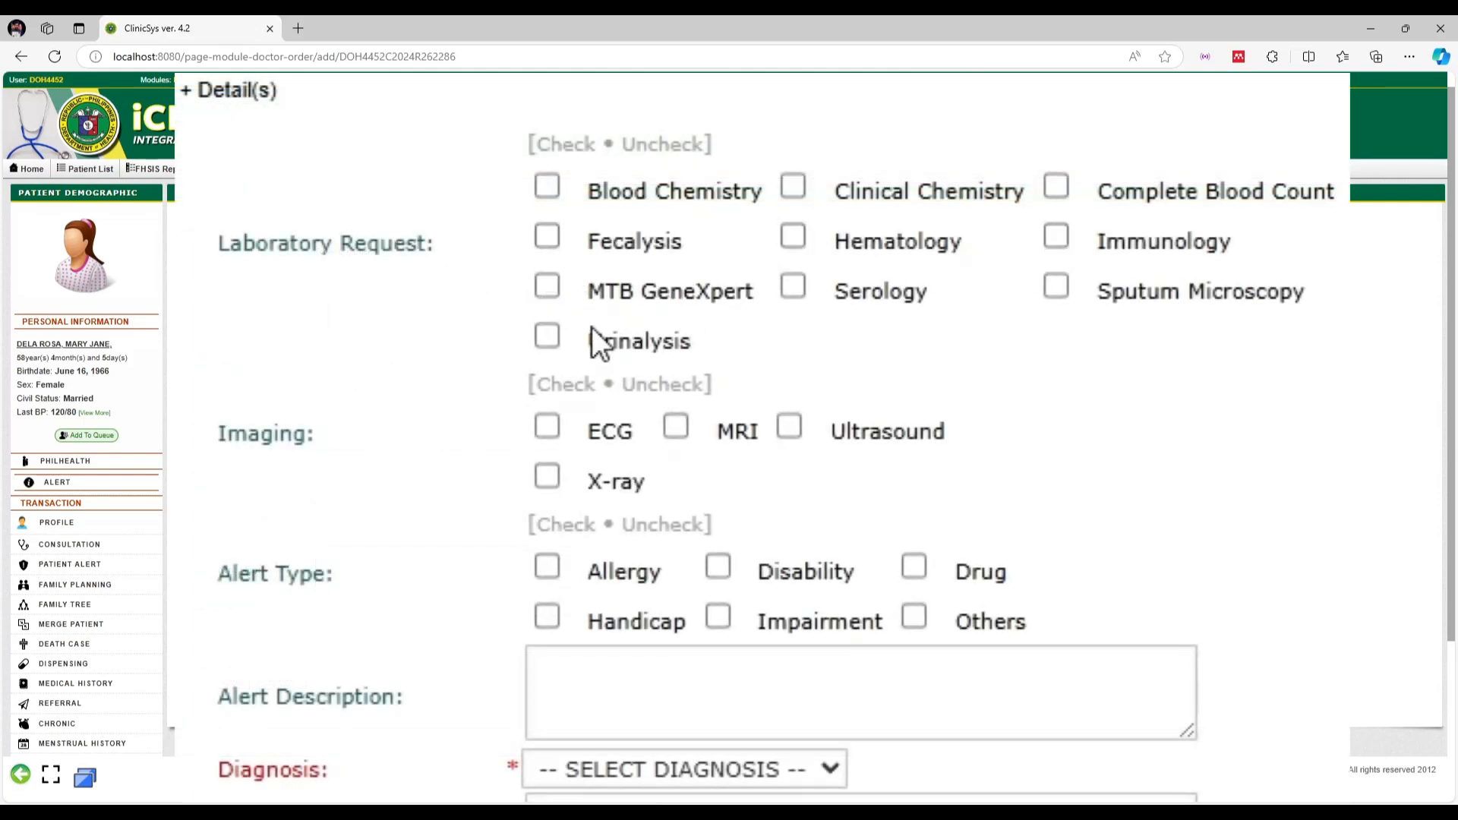
Request Urinalysis and Ultrasound, and set the diagnosis type to FINAL DIAGNOSIS
left_click(546, 338)
left_click(789, 427)
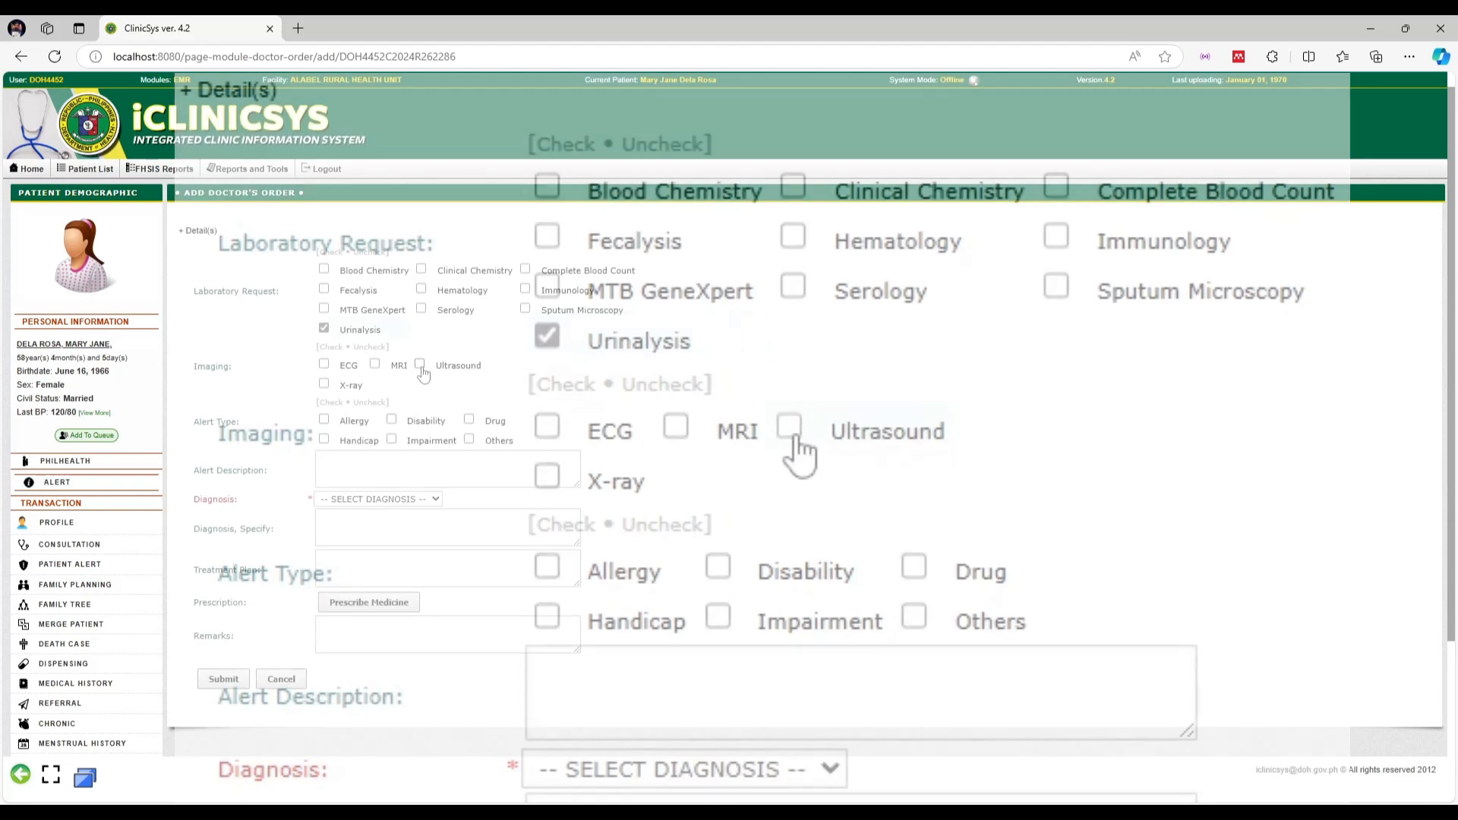
scroll(781, 379, "down", 2)
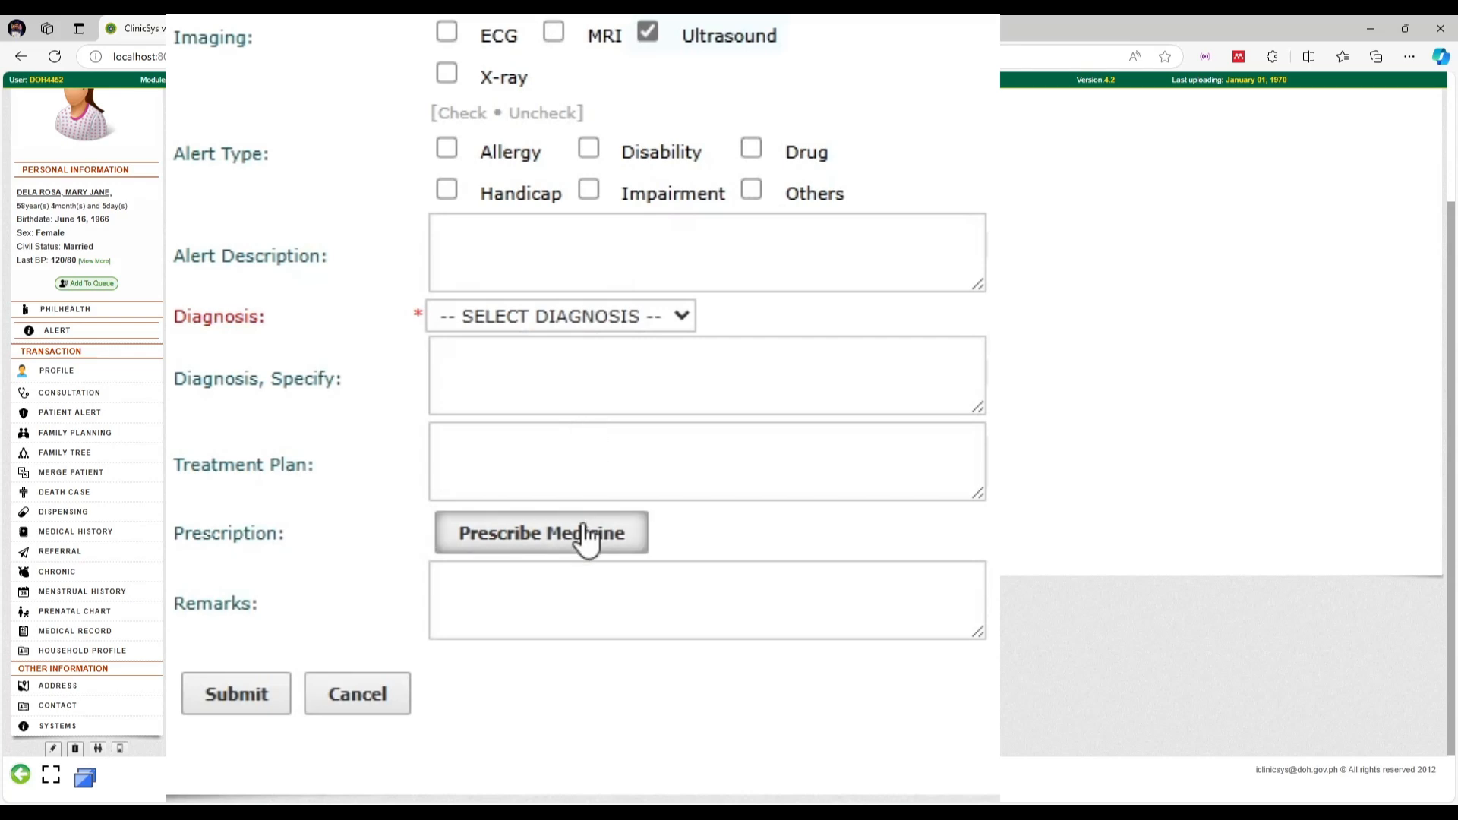
left_click(596, 318)
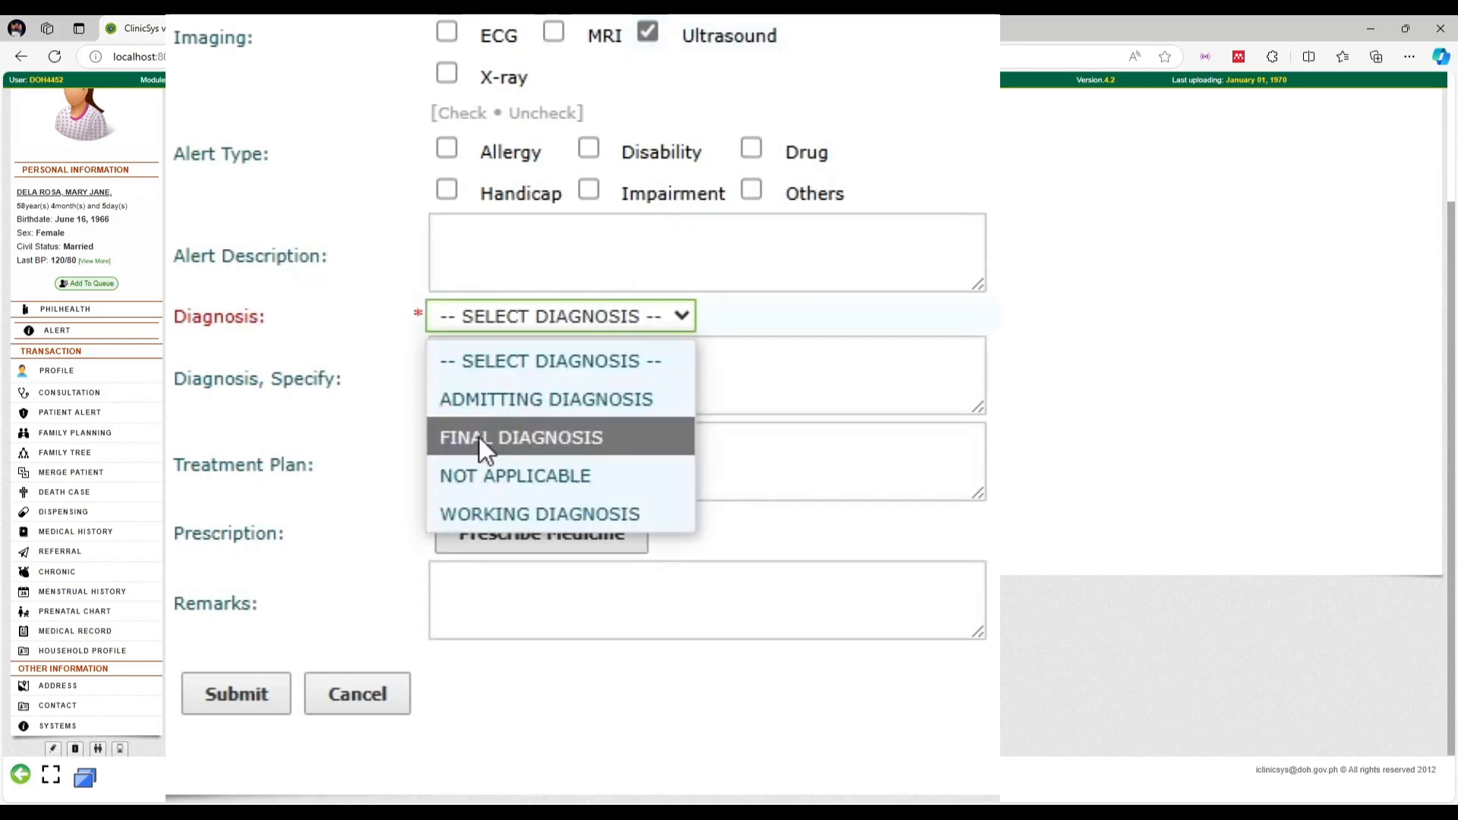
left_click(531, 437)
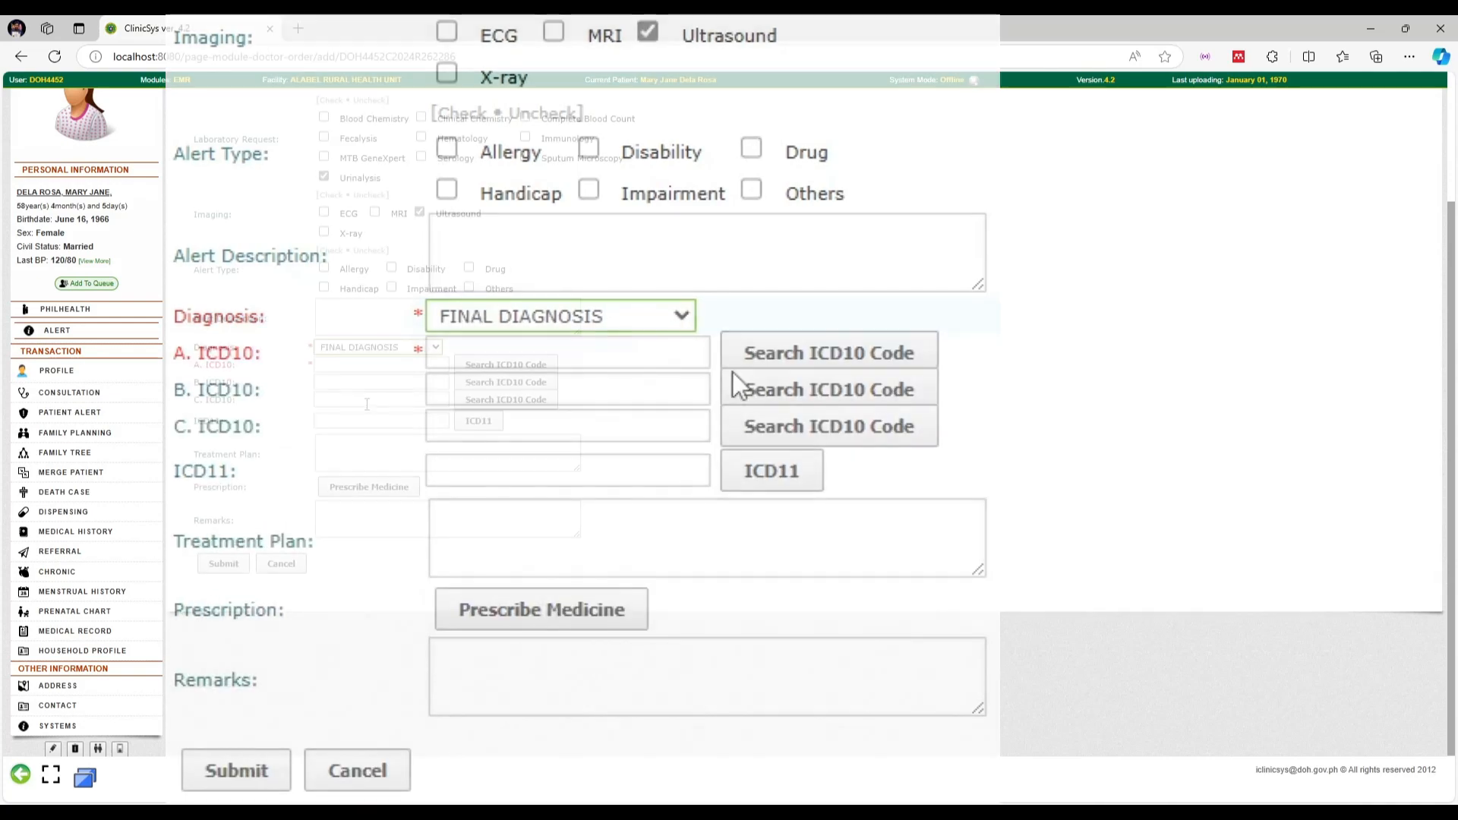
Search ICD10 codes for 'Pregna' and select O00.0 abdominal pregnancy
left_click(506, 367)
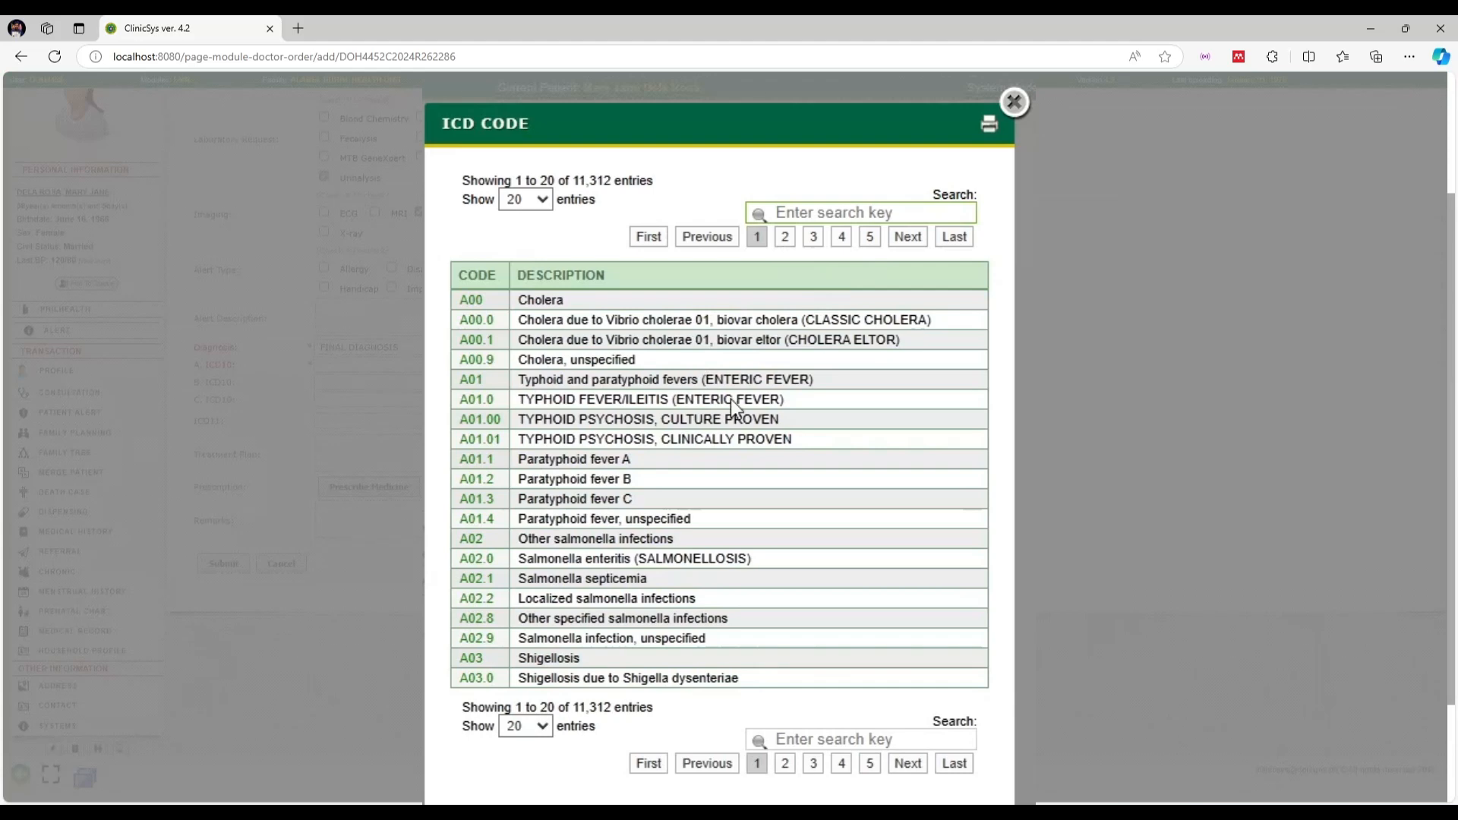
scroll(750, 460, "down", 2)
left_click(870, 207)
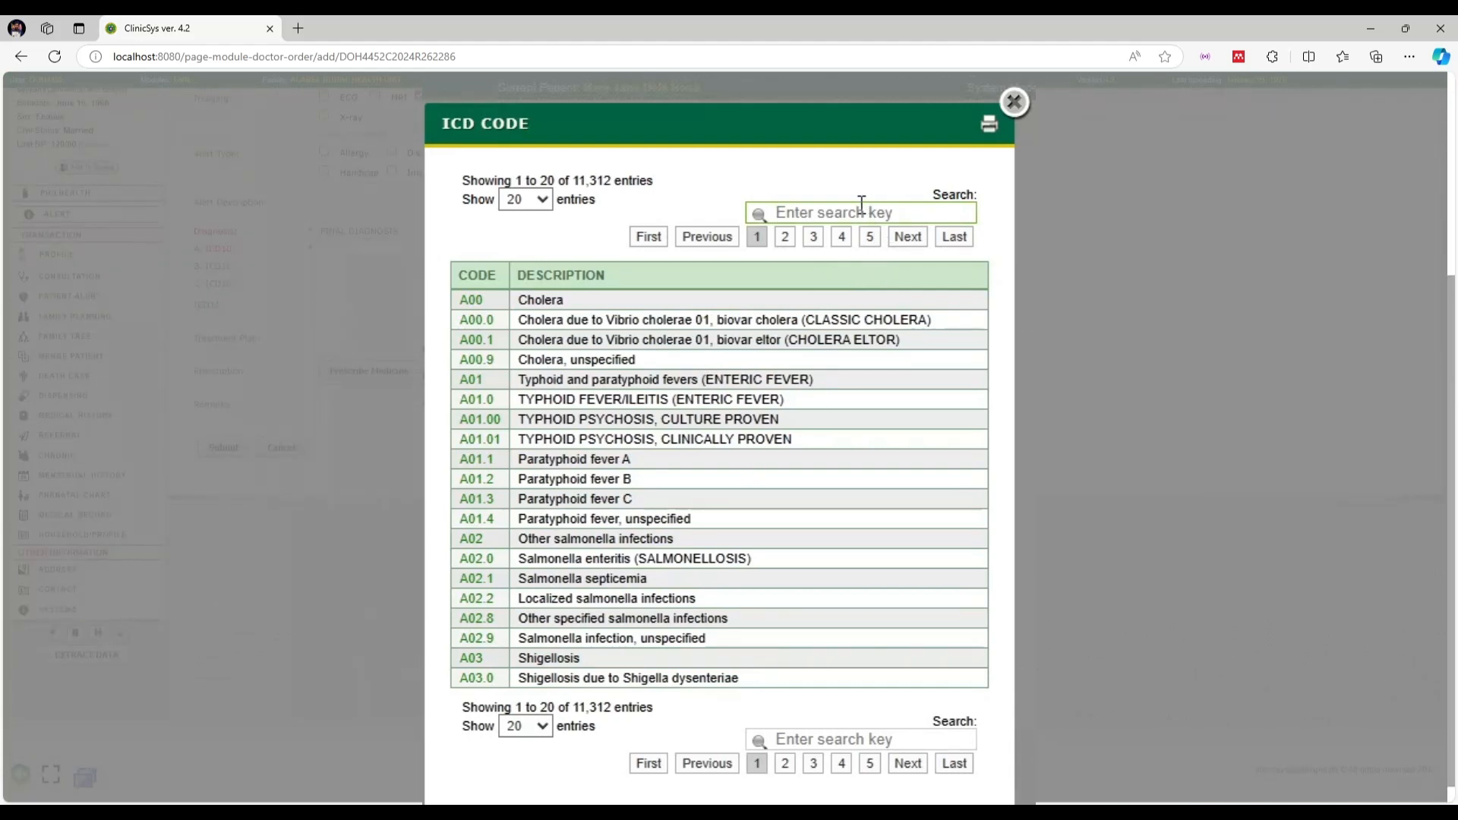
type("Pregnancy")
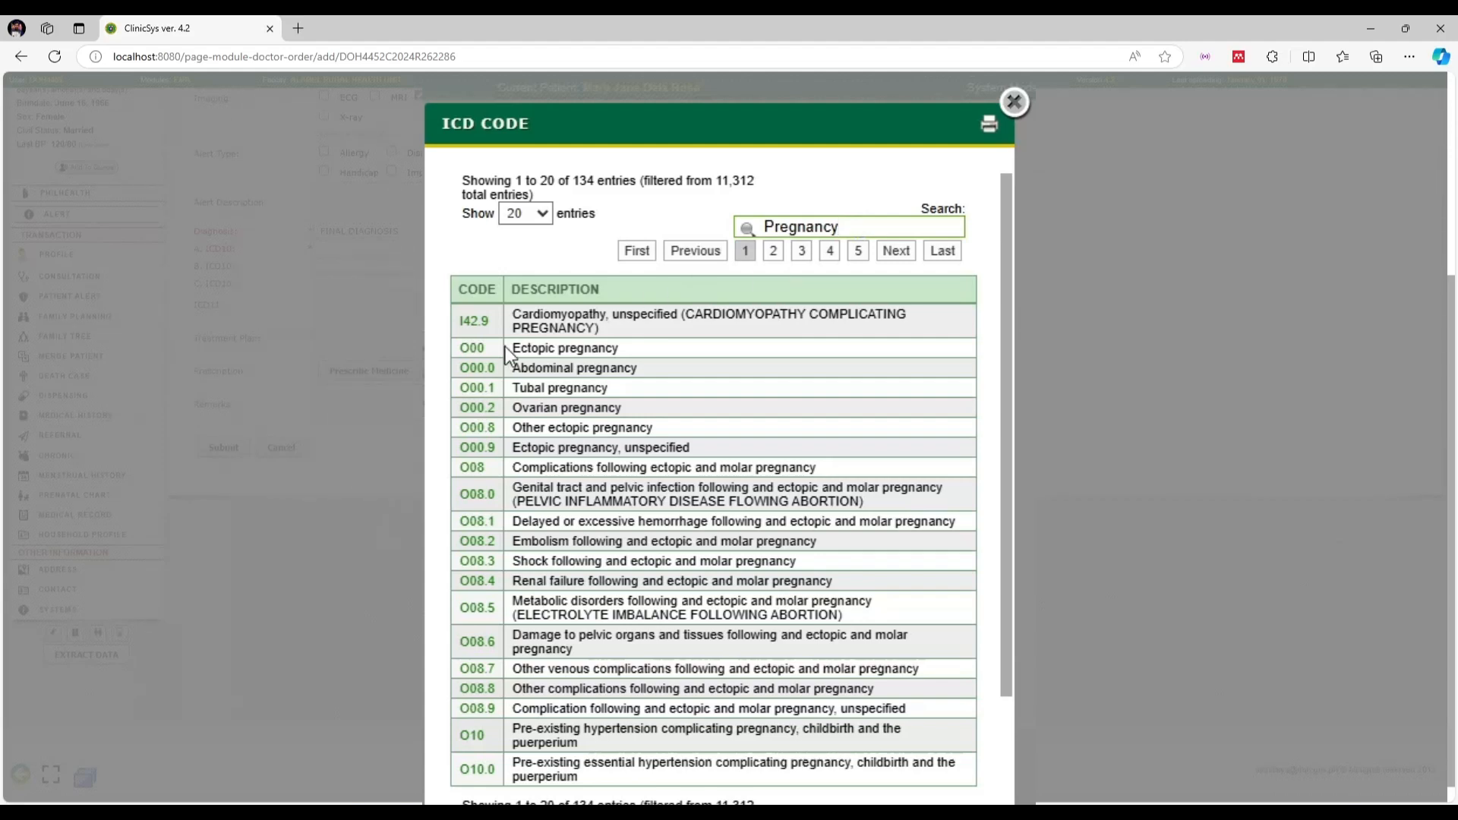
left_click(494, 367)
left_click(687, 400)
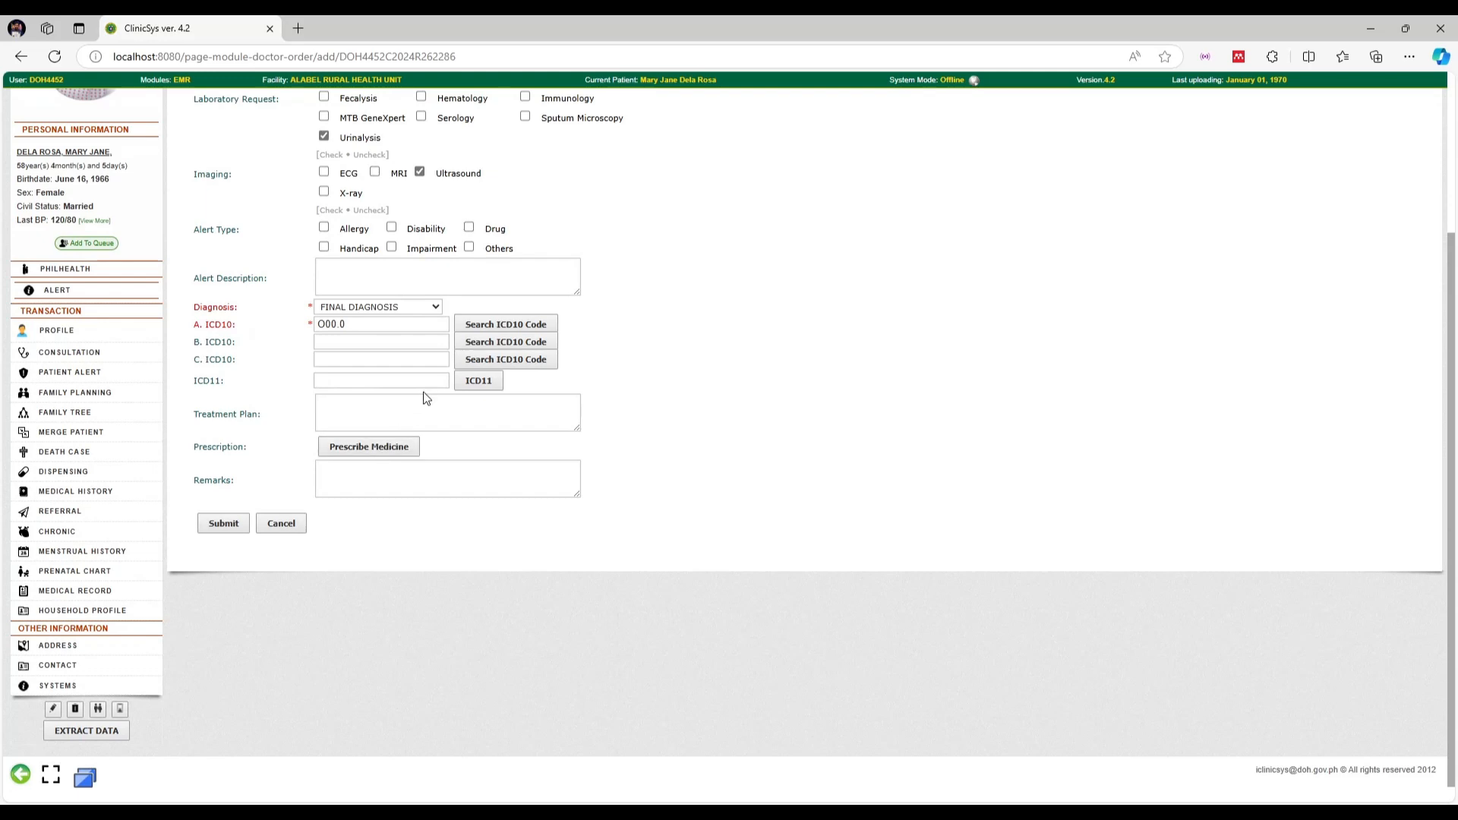
Open the prescription form and browse the All Drugs and Inventory medicine lists
left_click(365, 487)
left_click(396, 449)
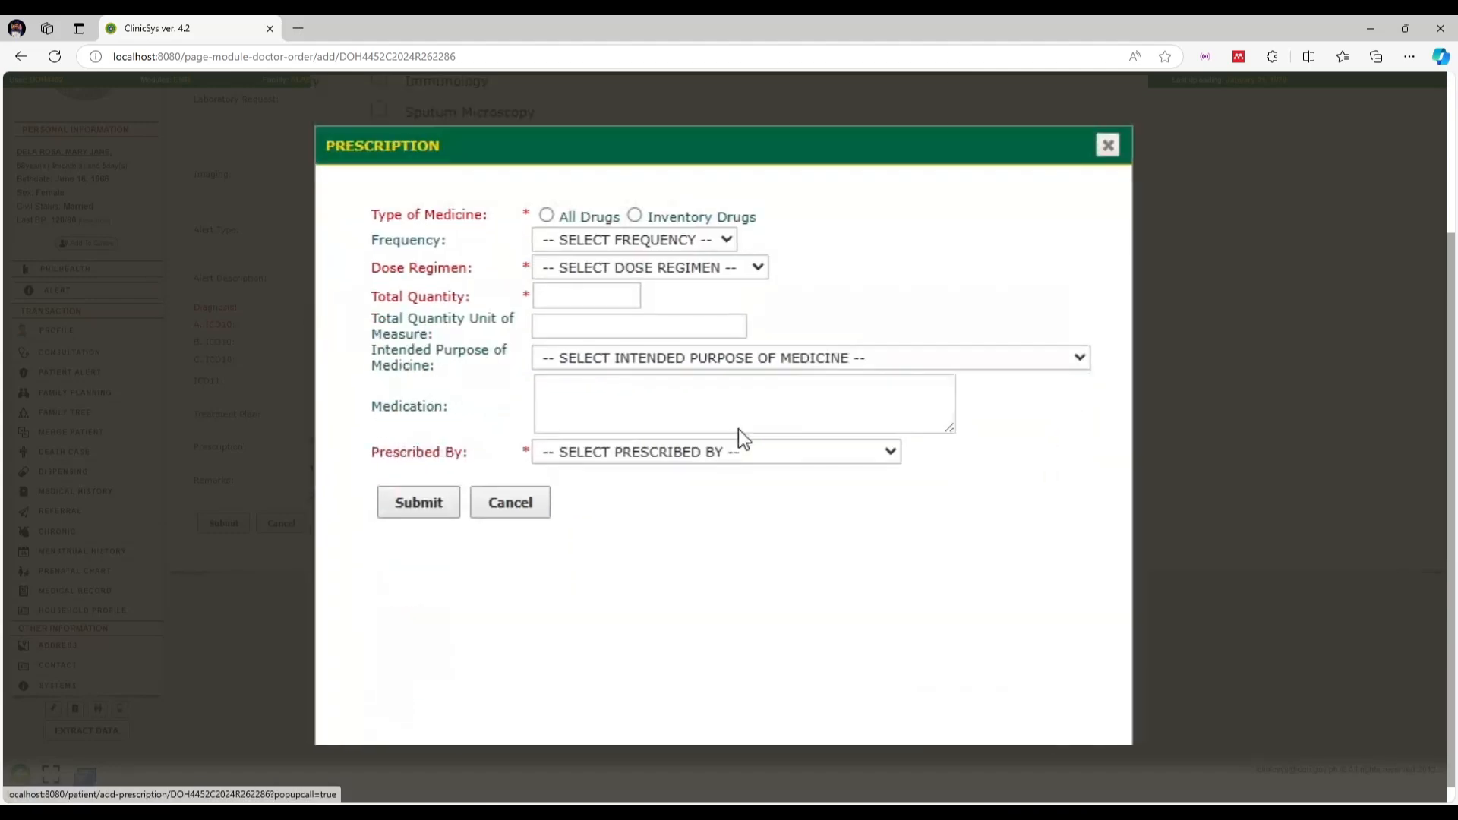
left_click(561, 167)
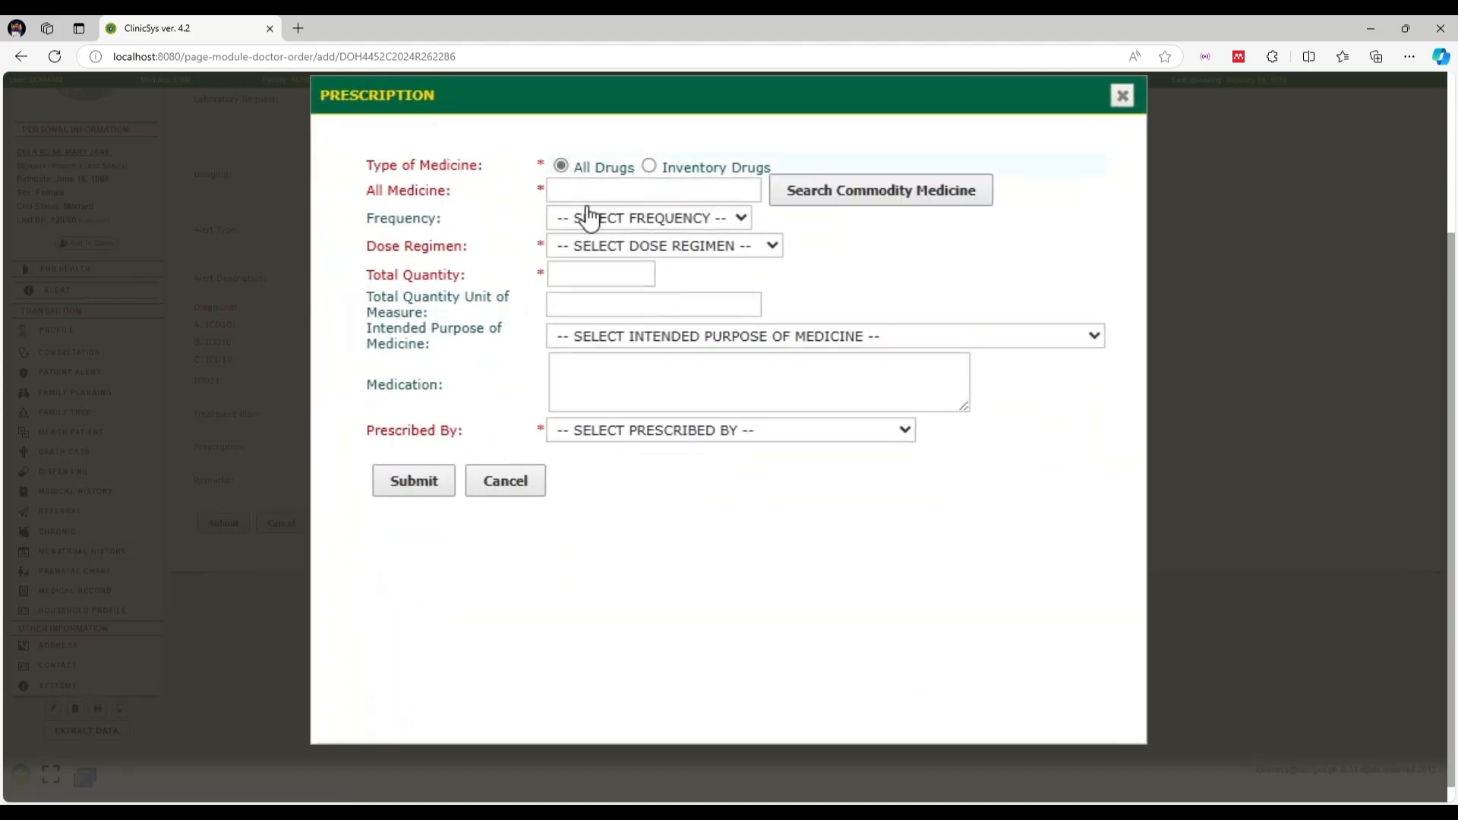
left_click(796, 196)
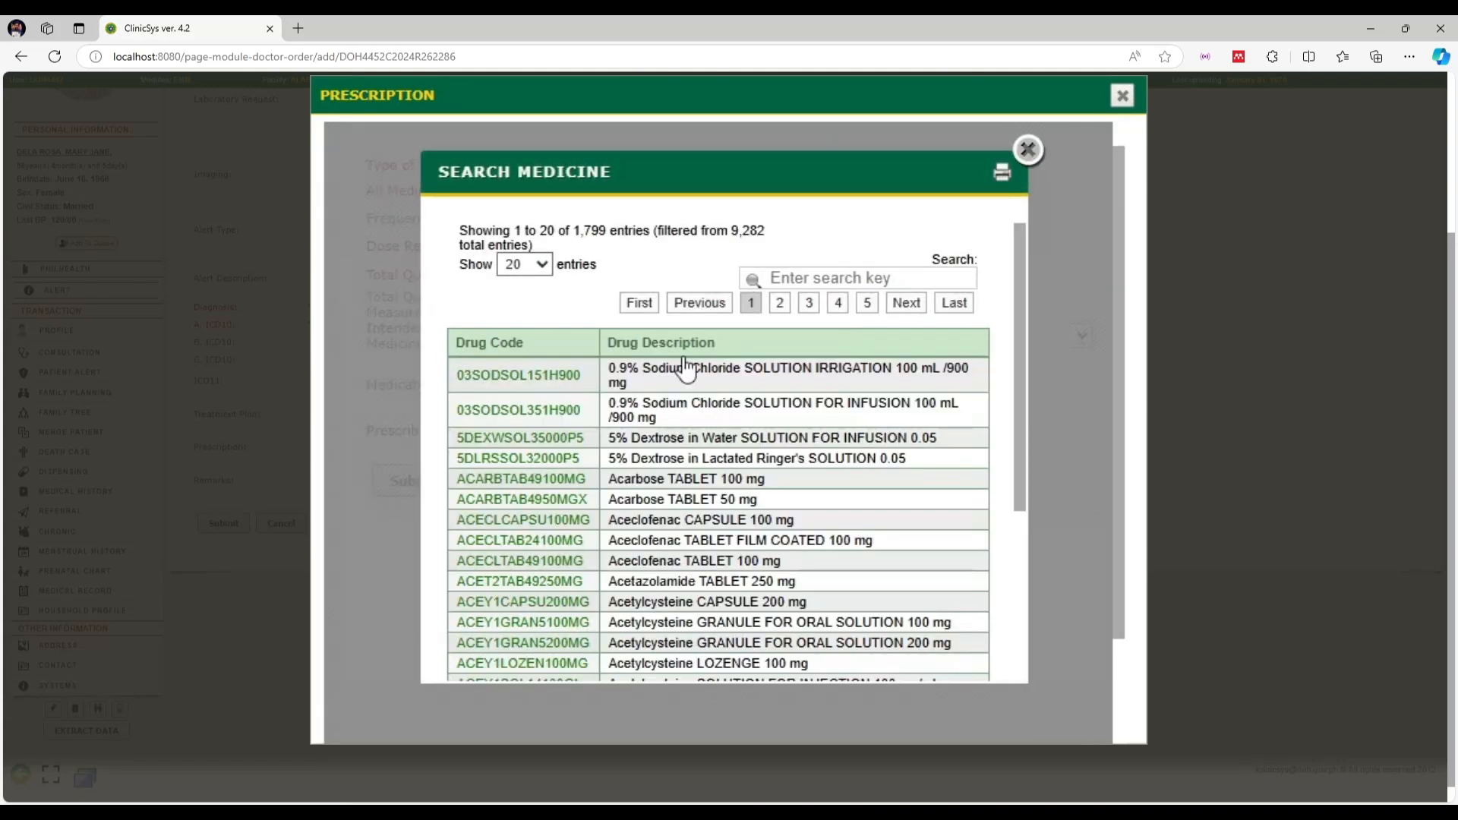
scroll(782, 389, "down", 5)
scroll(782, 389, "up", 5)
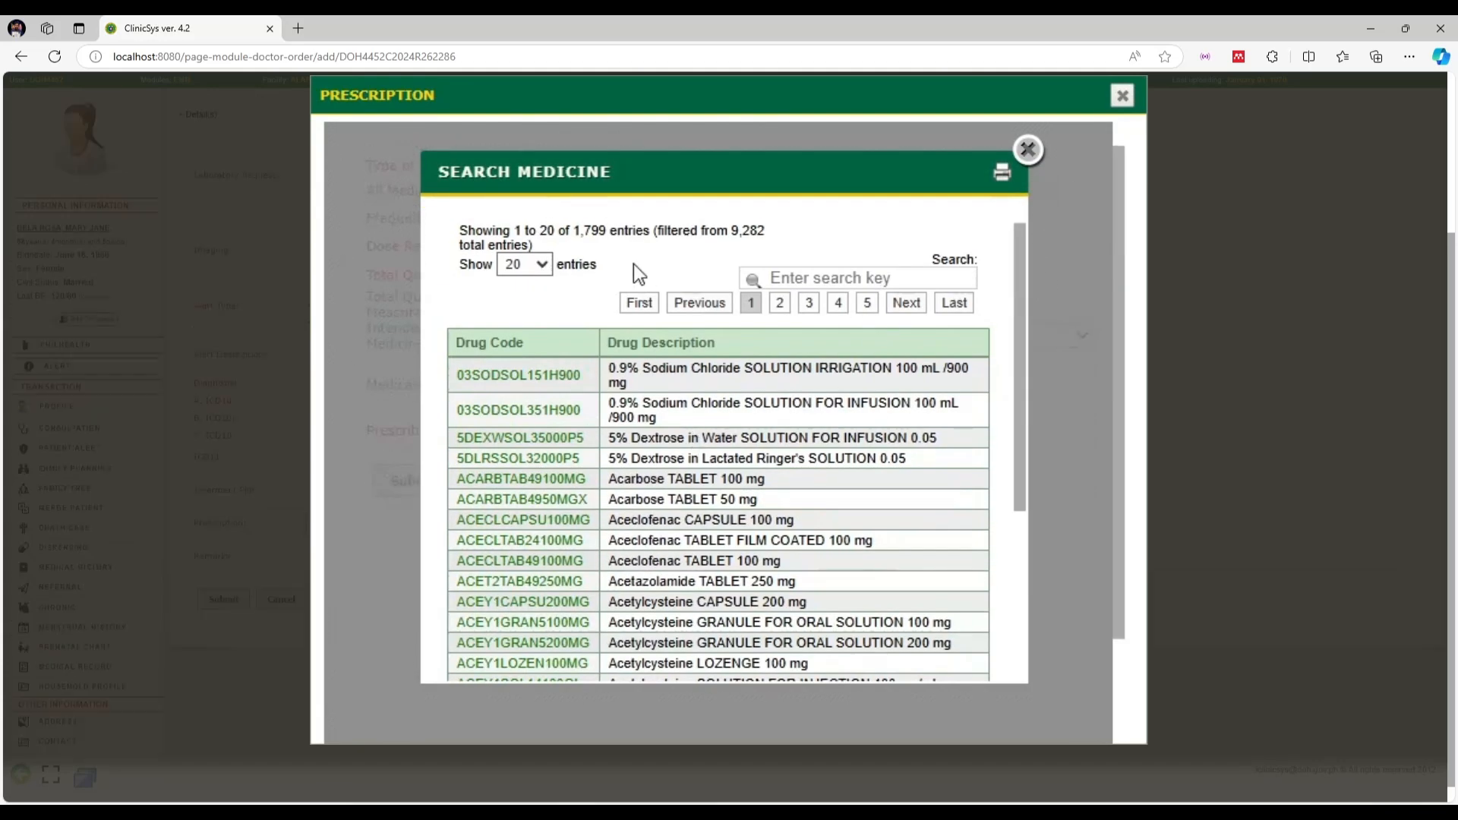
left_click(1027, 150)
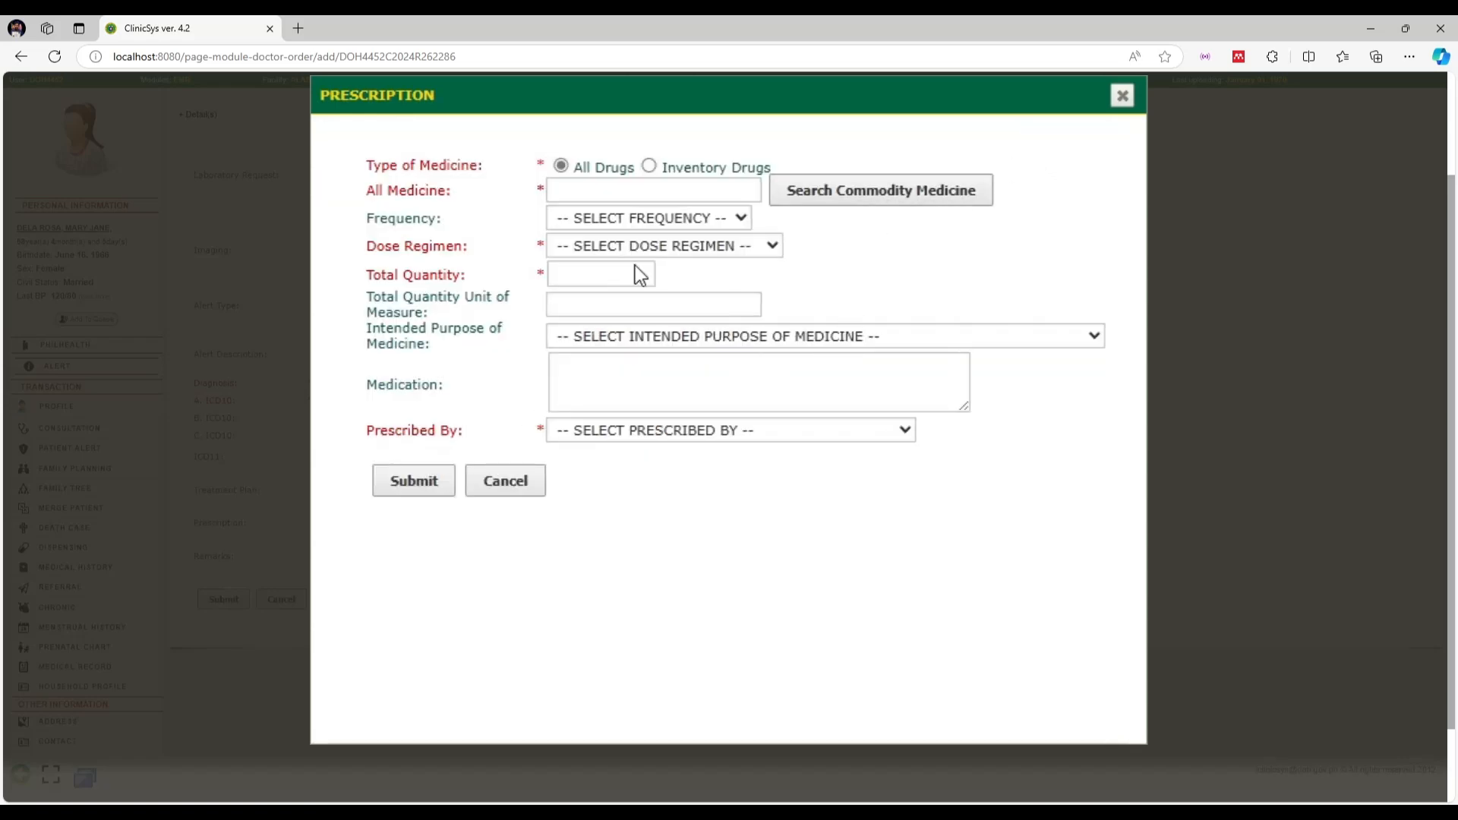
left_click(649, 167)
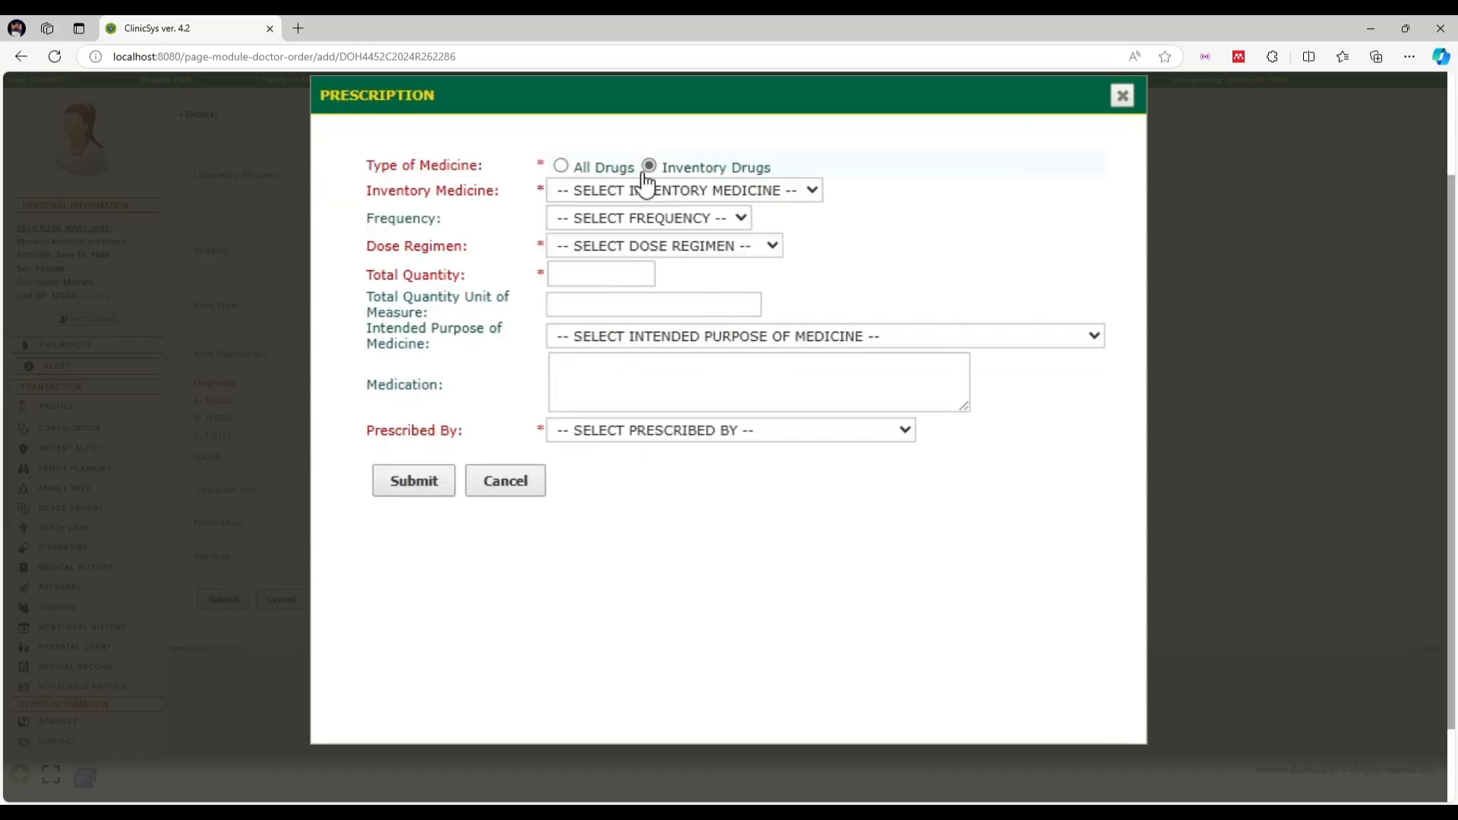
left_click(684, 196)
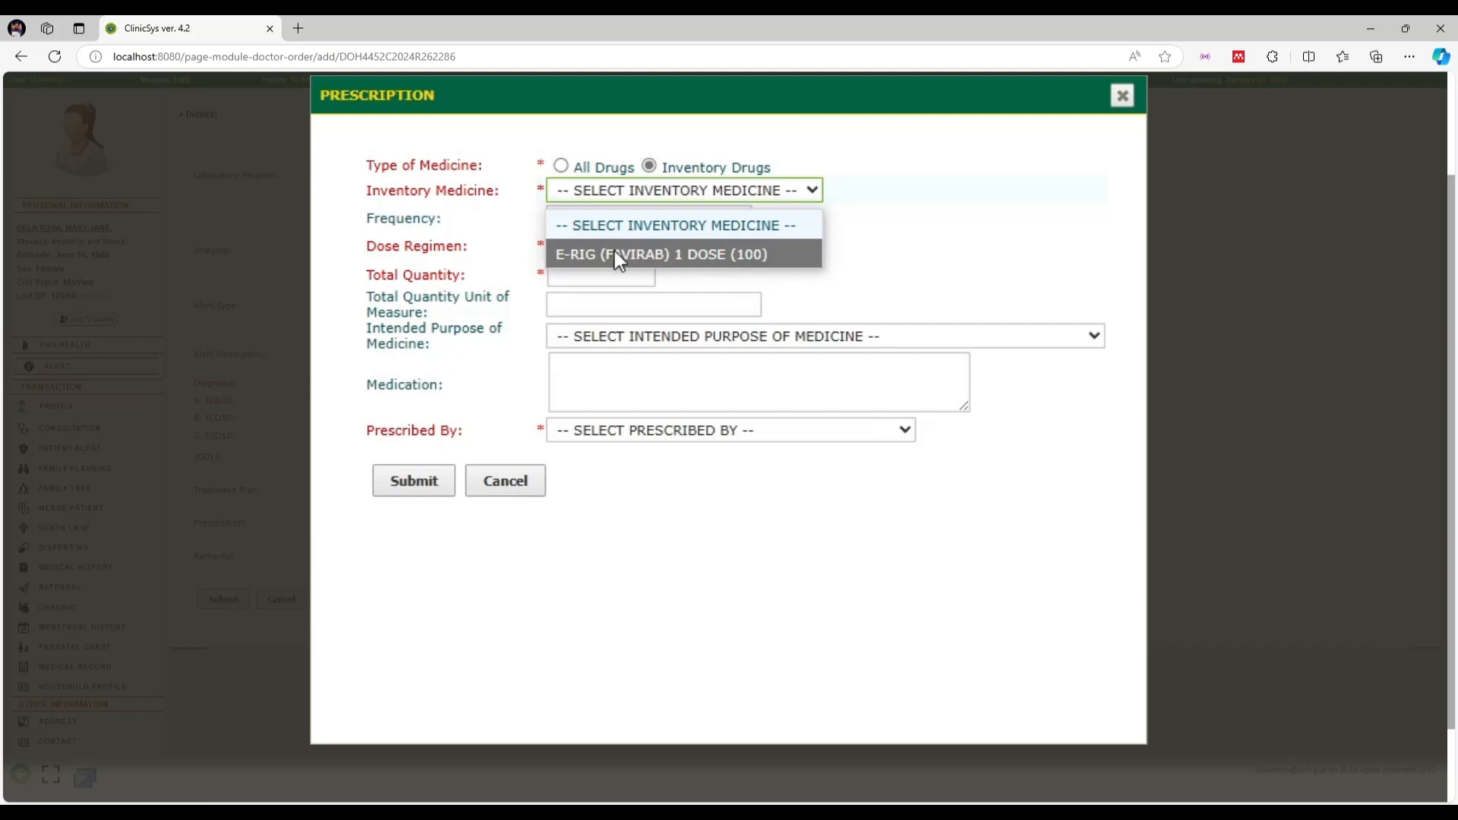
left_click(732, 189)
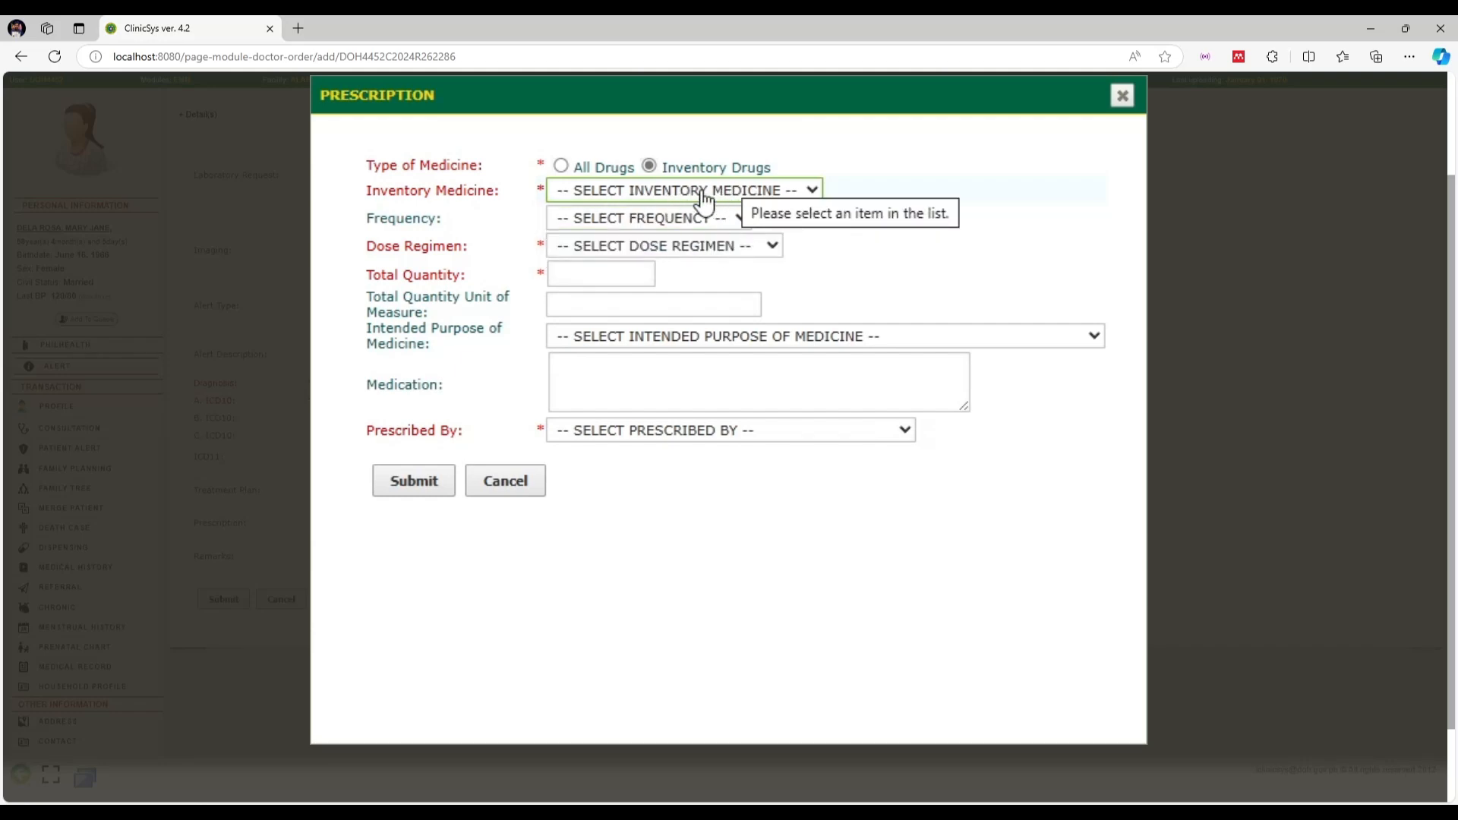
Under All Drugs, search 'Paraceta' and choose Paracetamol CAPSULE 500 mg (PARACCAPSU500MG)
left_click(560, 166)
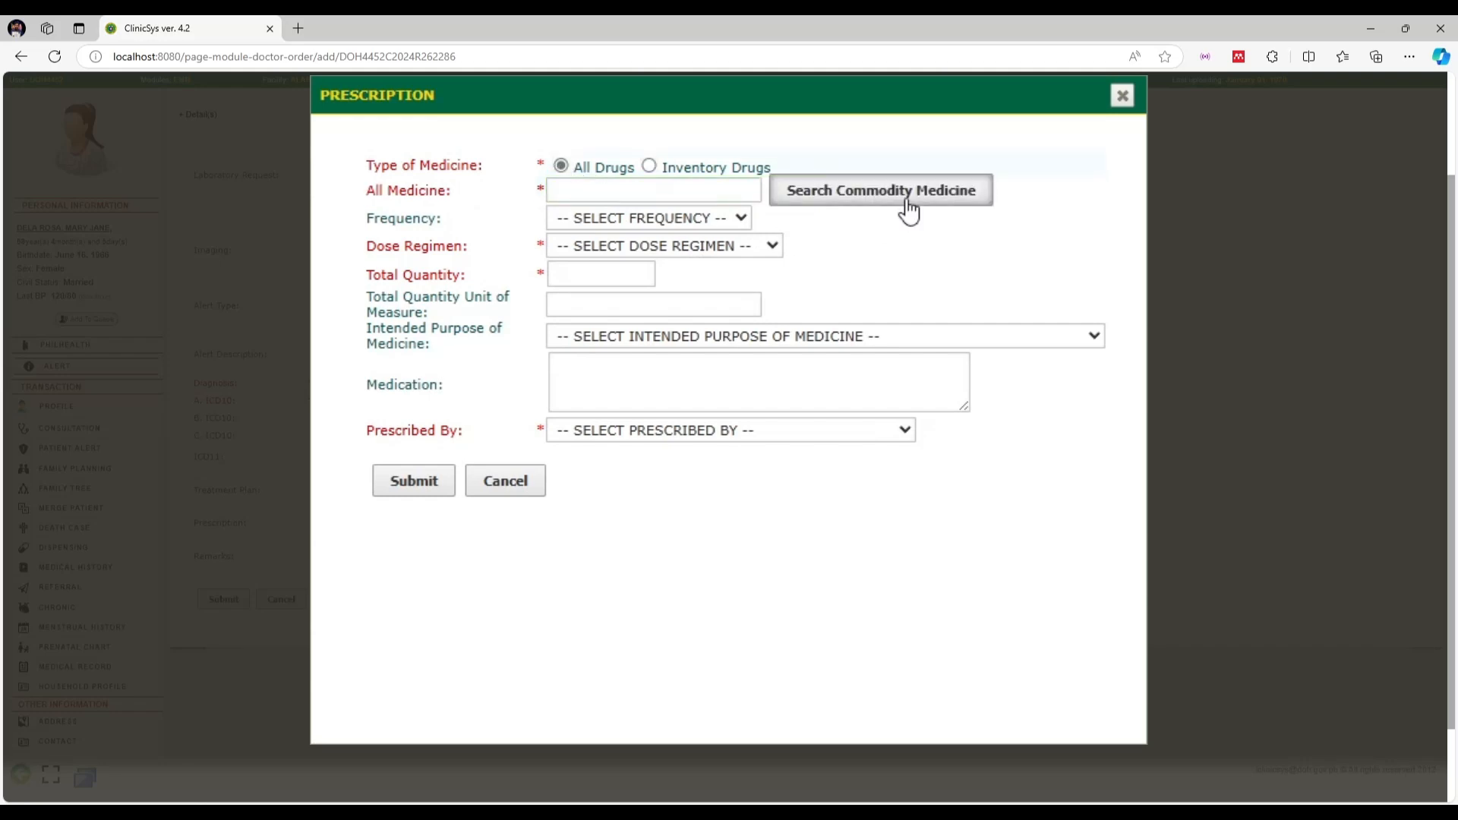
left_click(906, 196)
left_click(869, 277)
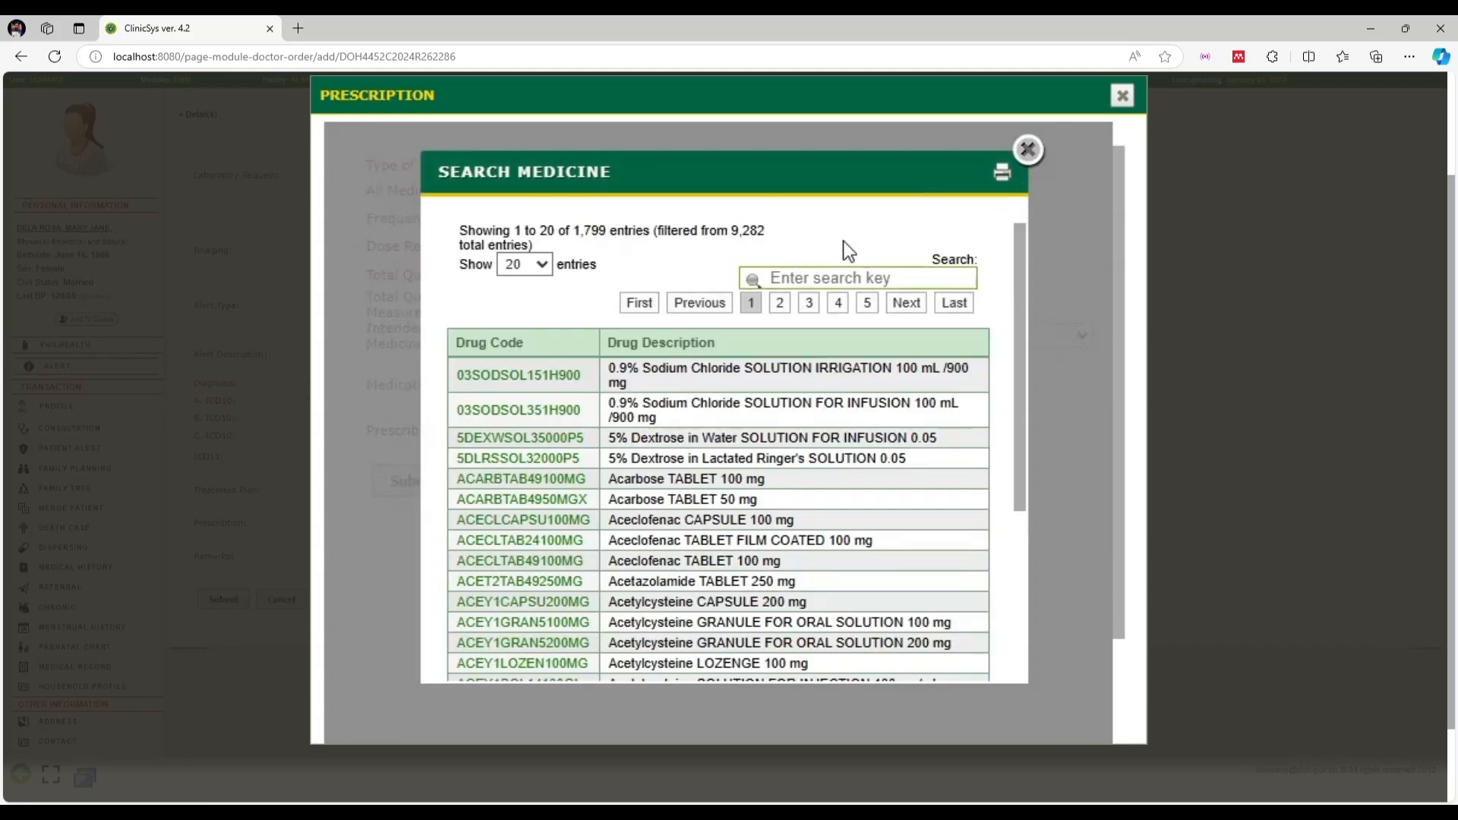
type("Paraceta")
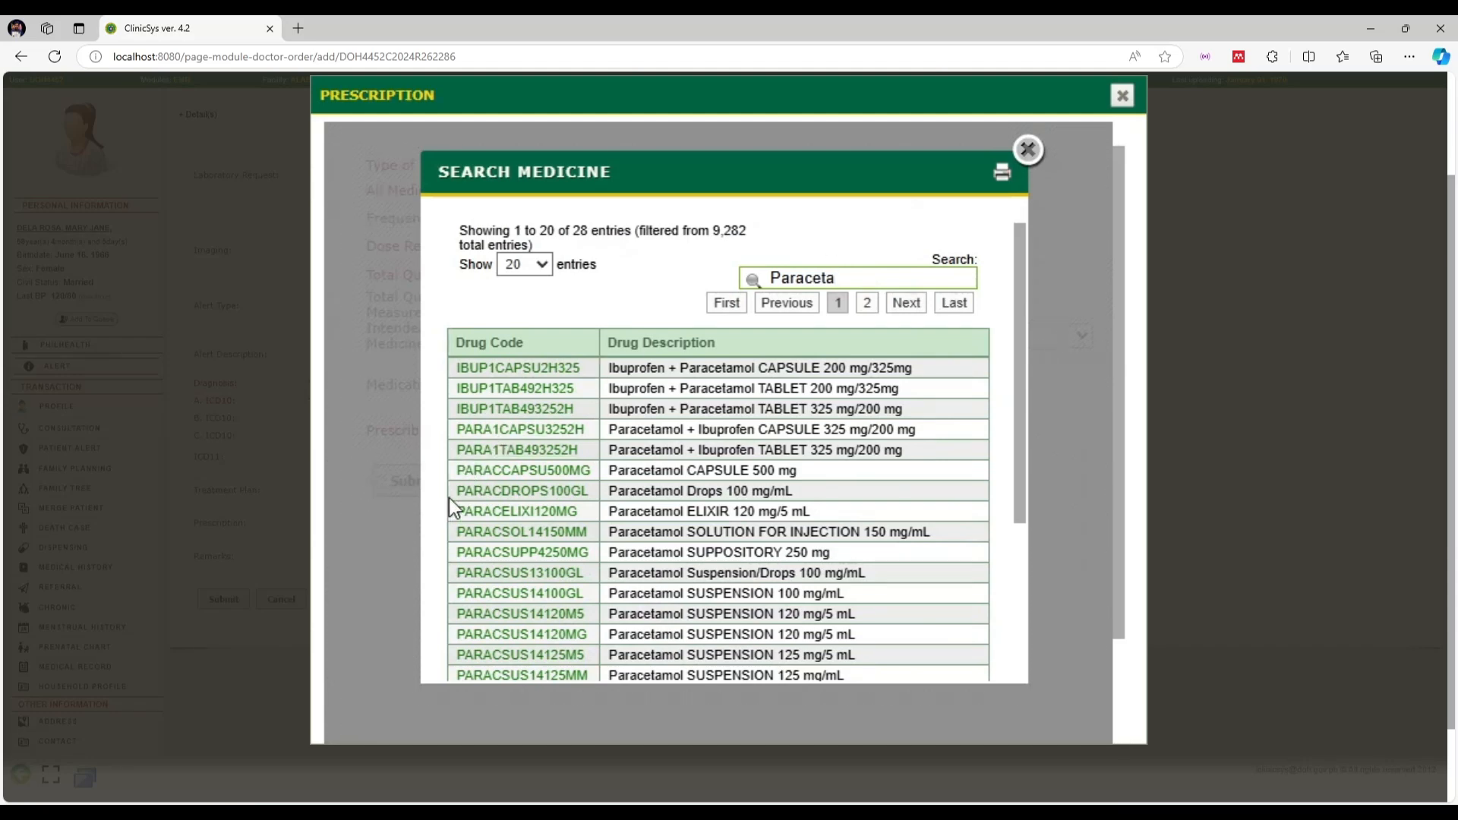
left_click(497, 471)
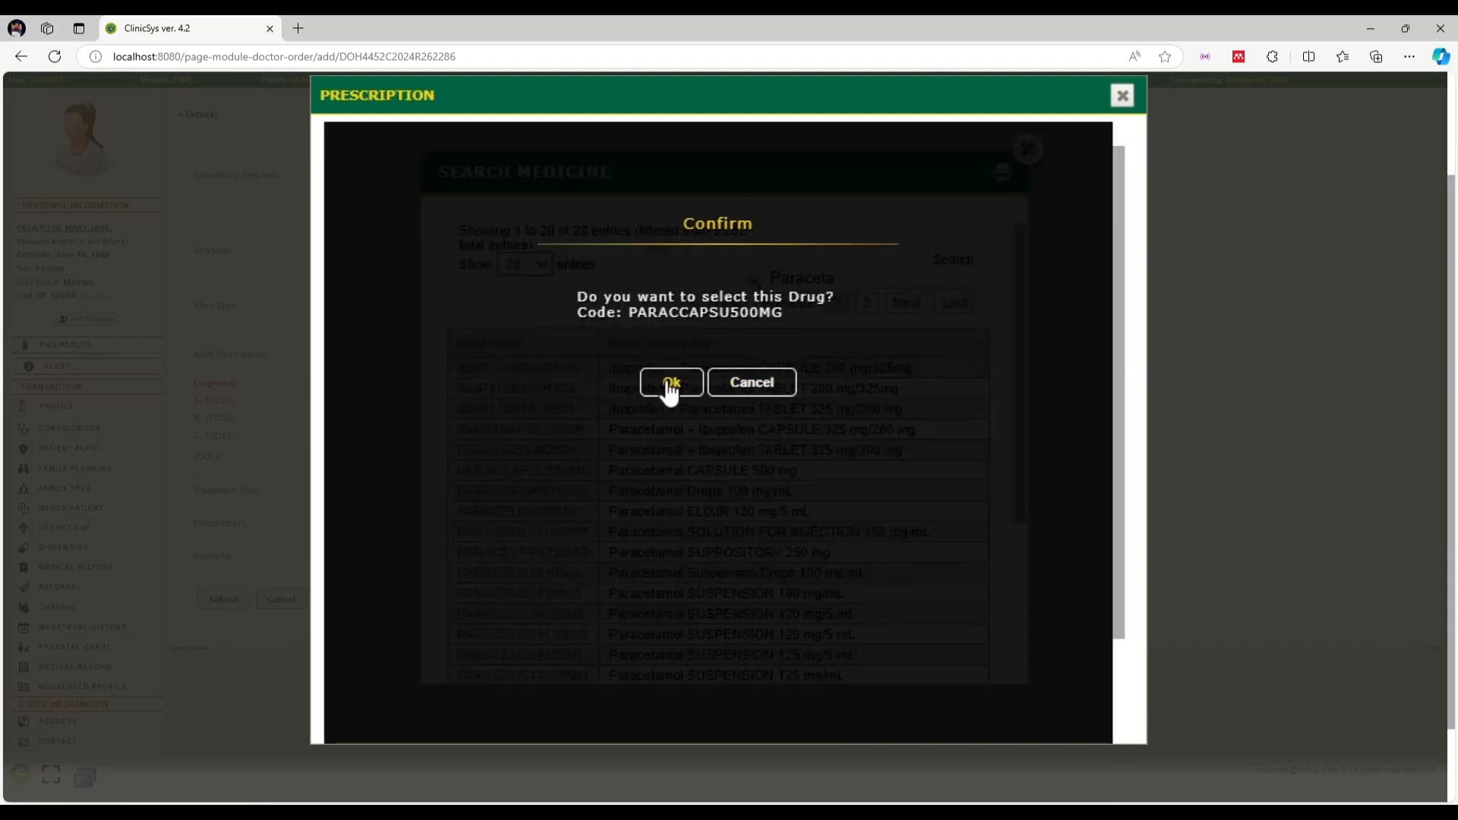
left_click(669, 387)
Set frequency DAILY, regimen 2 X A DAY, total quantity 6 and unit 500 mg
left_click(651, 220)
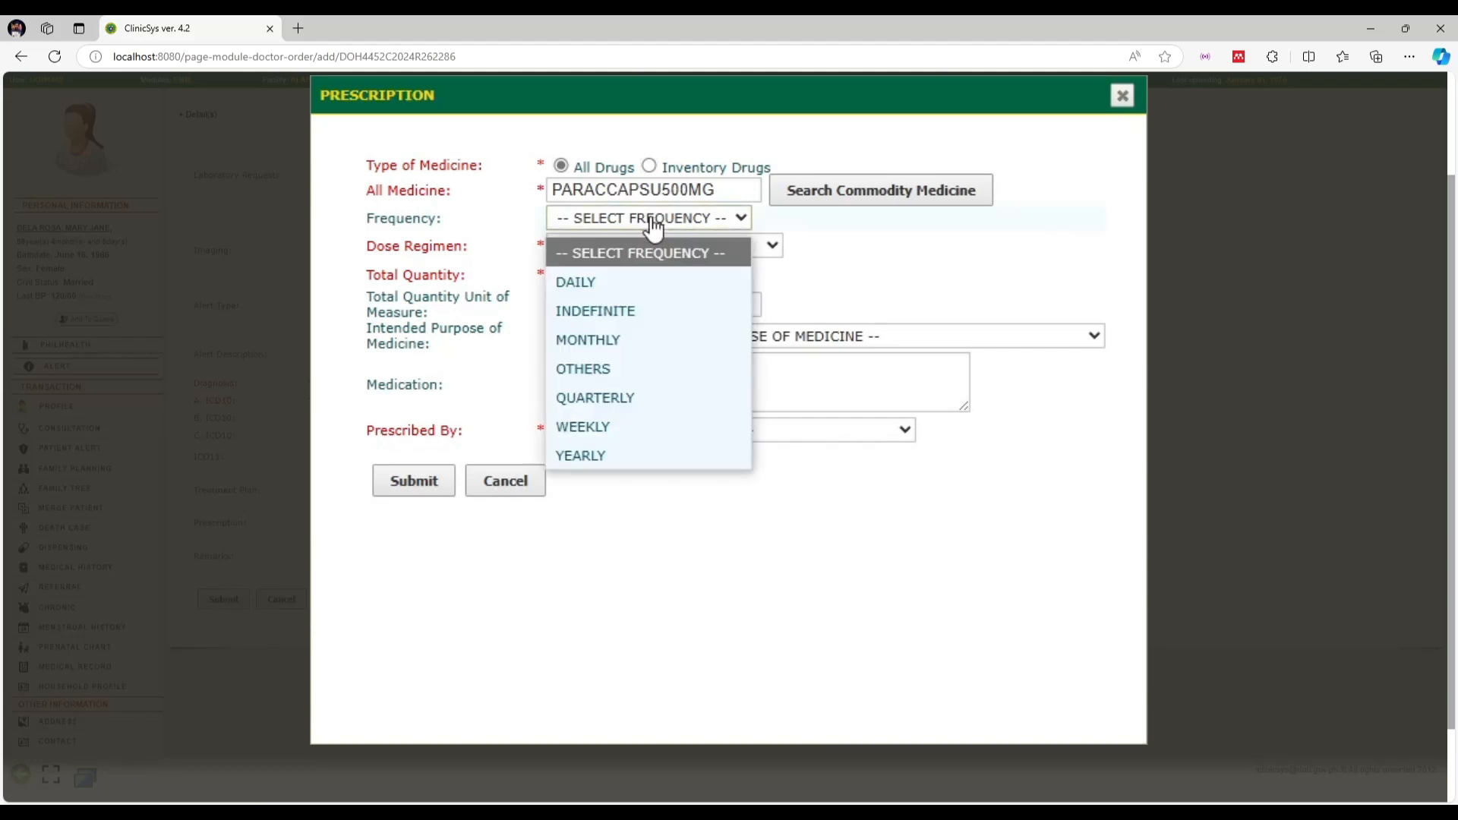
left_click(629, 280)
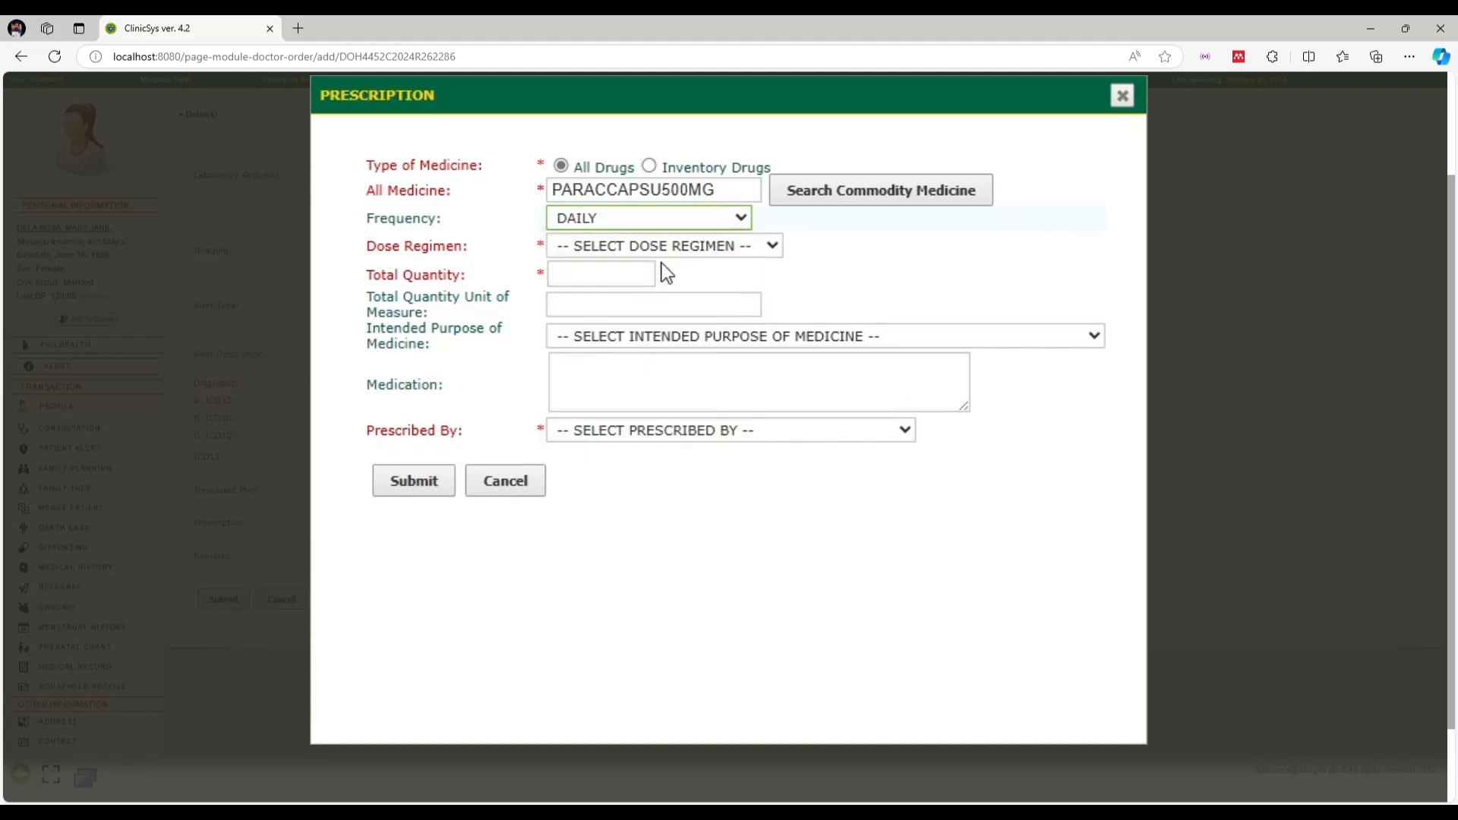
left_click(665, 246)
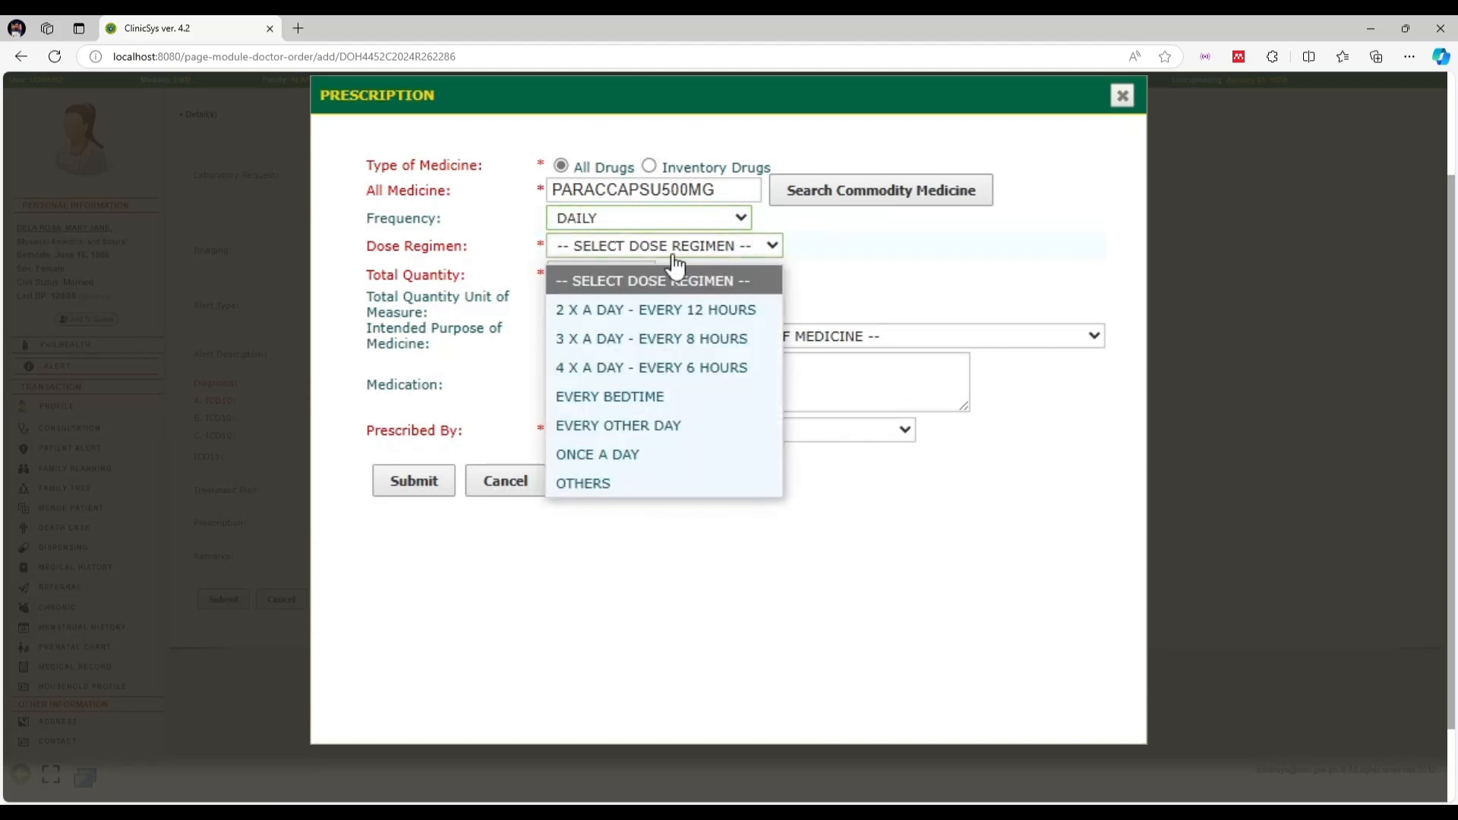
left_click(644, 308)
left_click(601, 273)
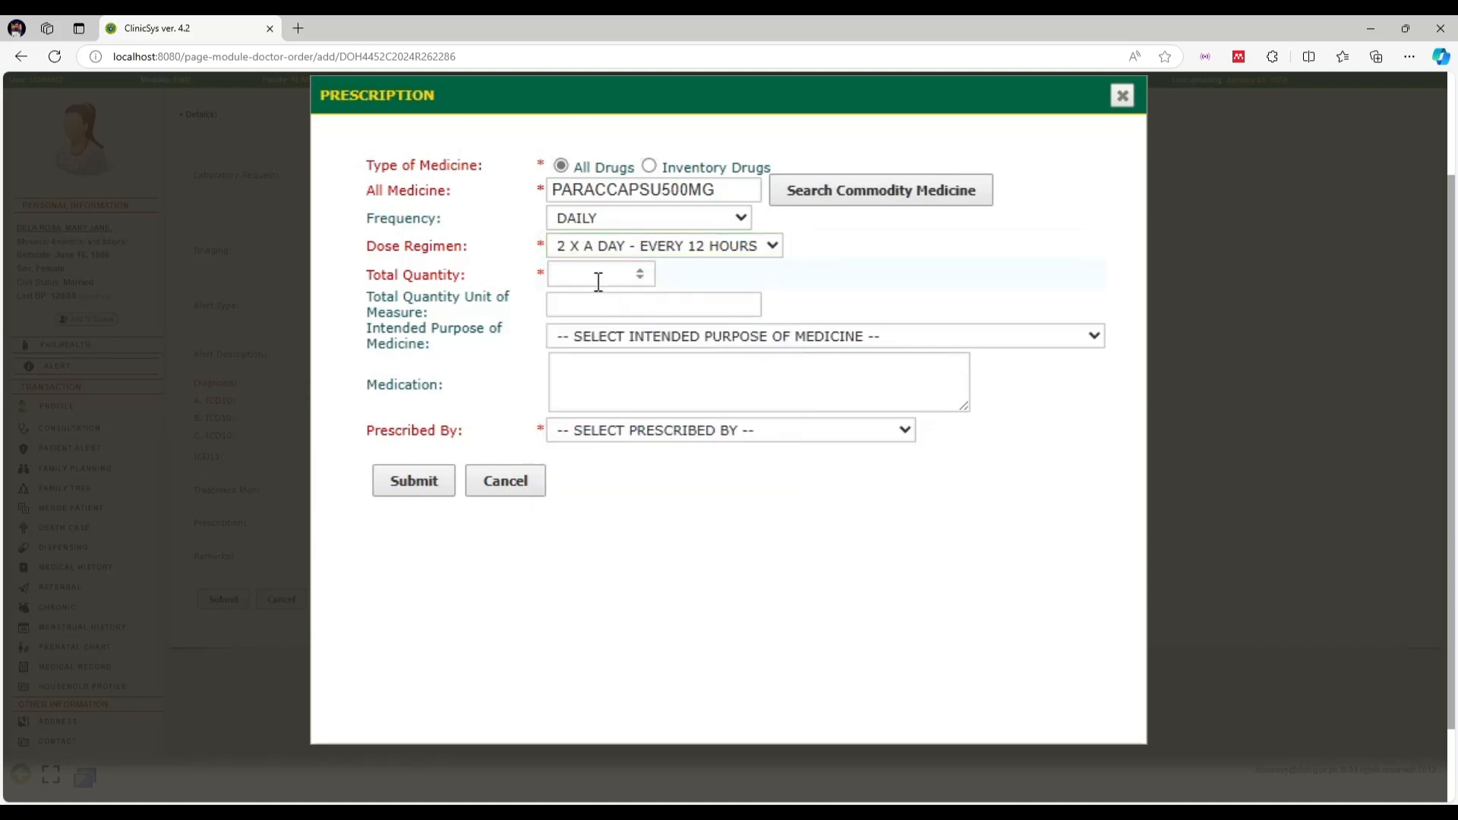
type("6")
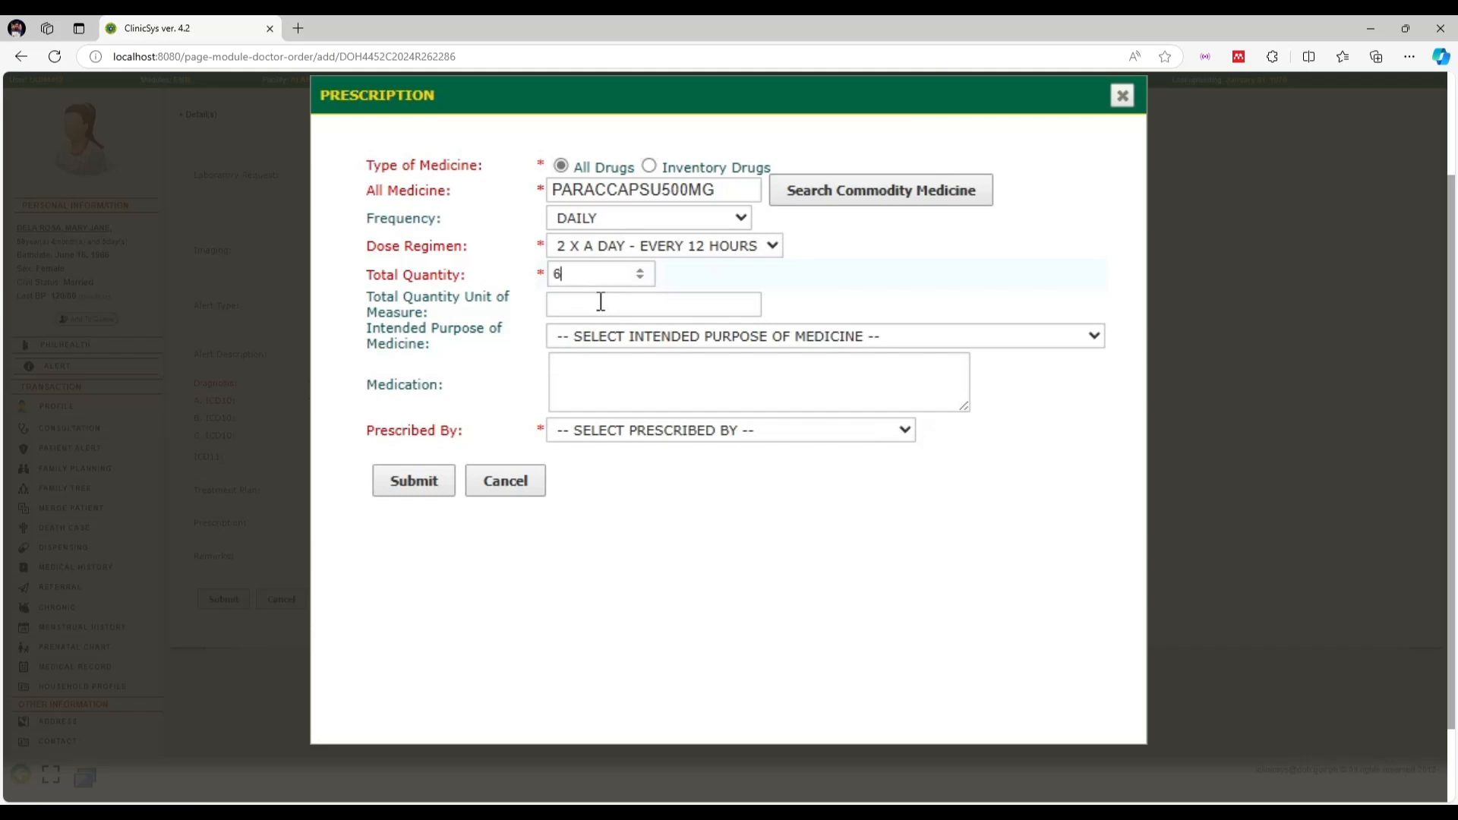
left_click(607, 308)
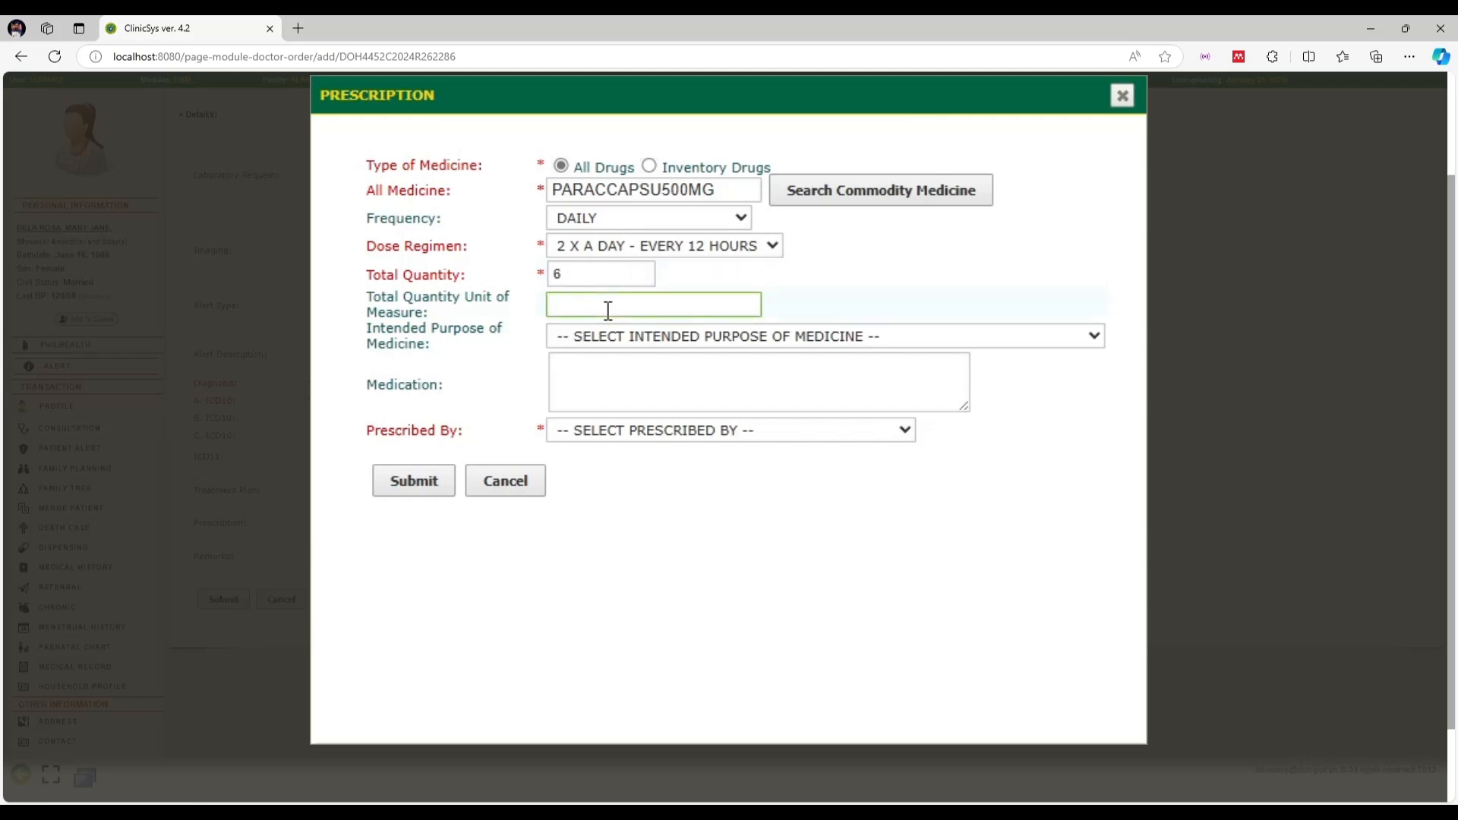
type("500")
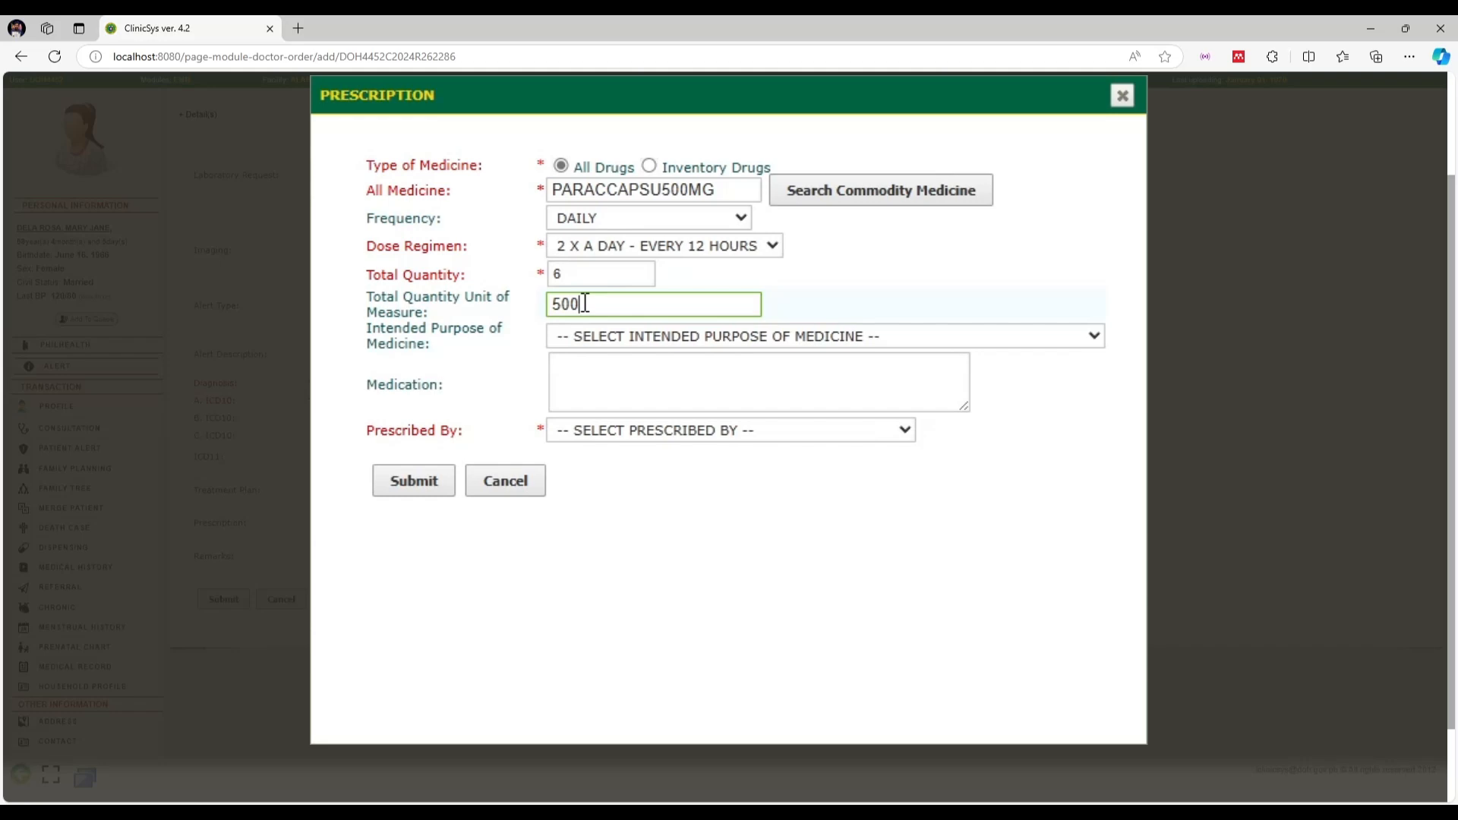
type(" mg")
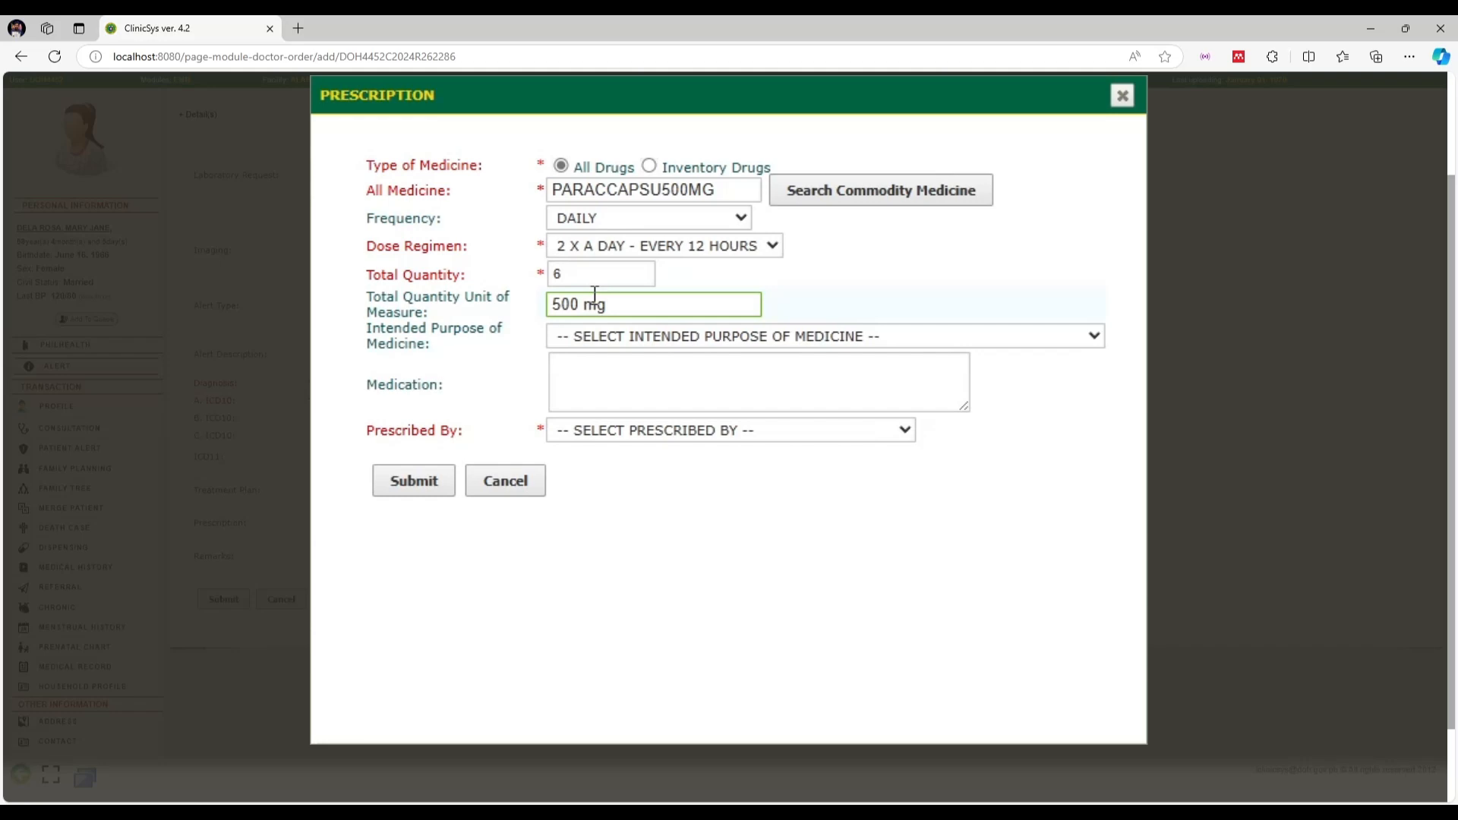
Set purpose OTHERS, choose the prescribing physician, and submit the prescription
left_click(638, 342)
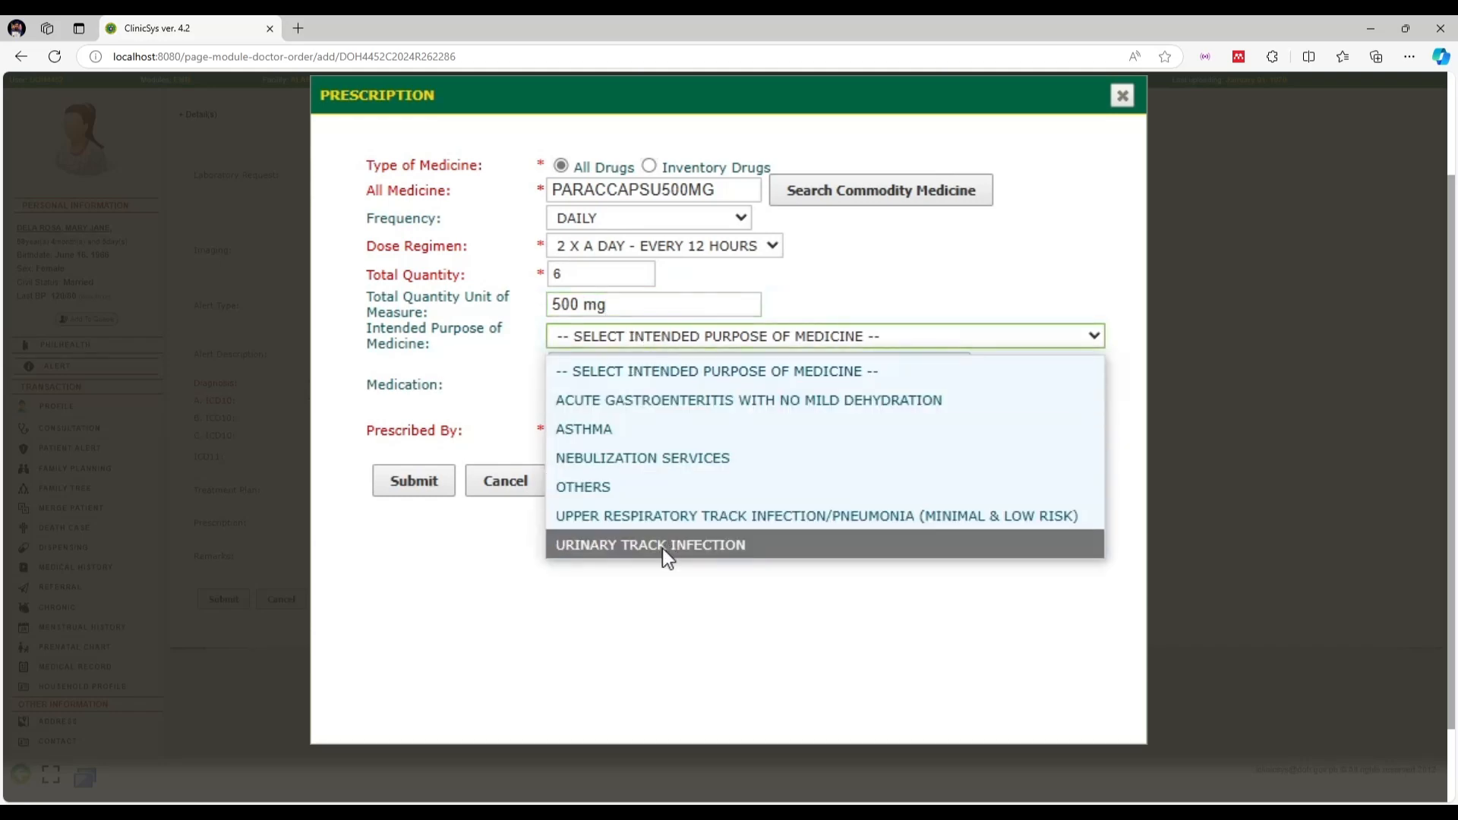
left_click(713, 495)
left_click(629, 401)
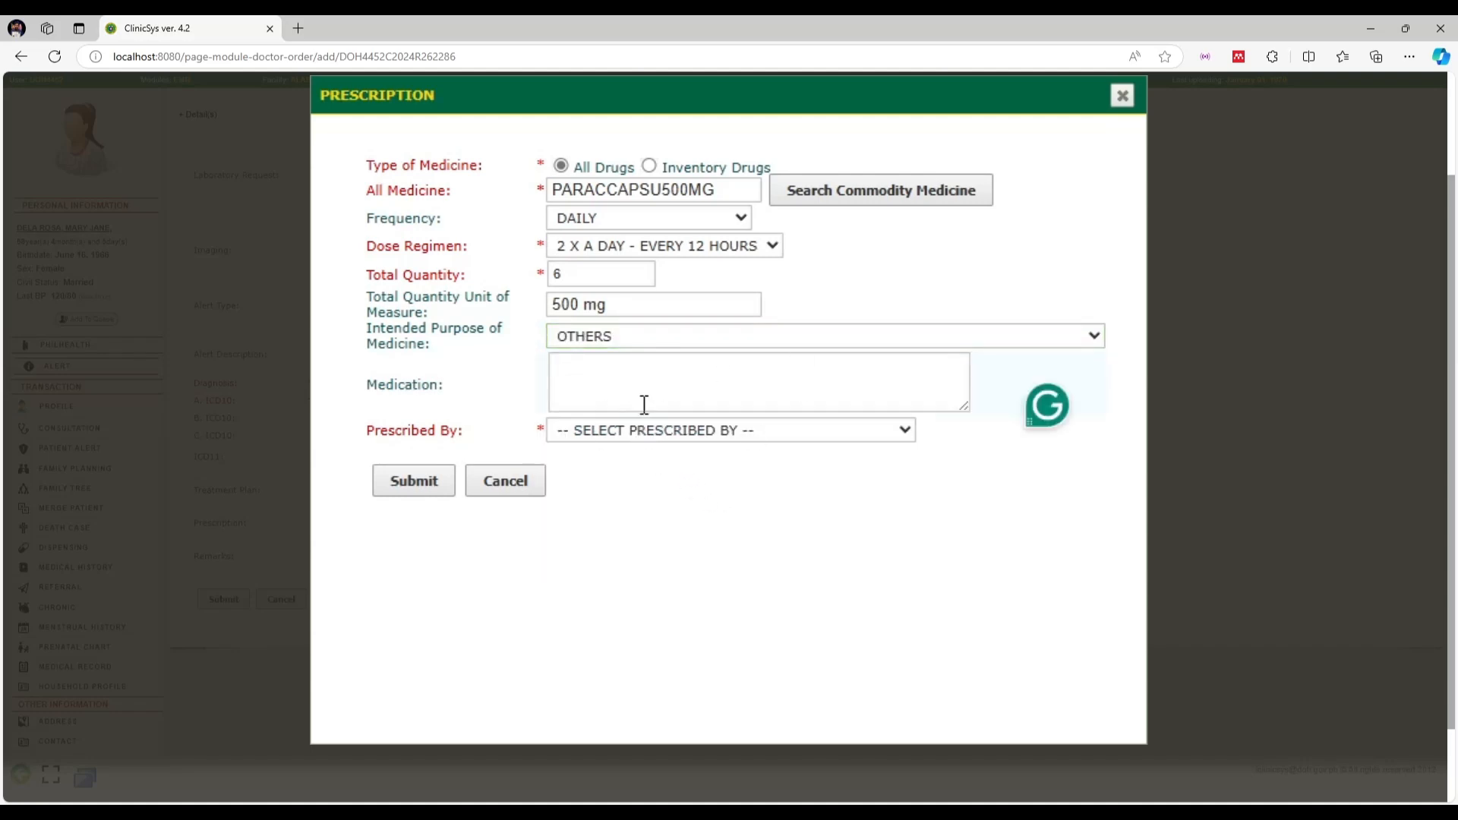
left_click(727, 432)
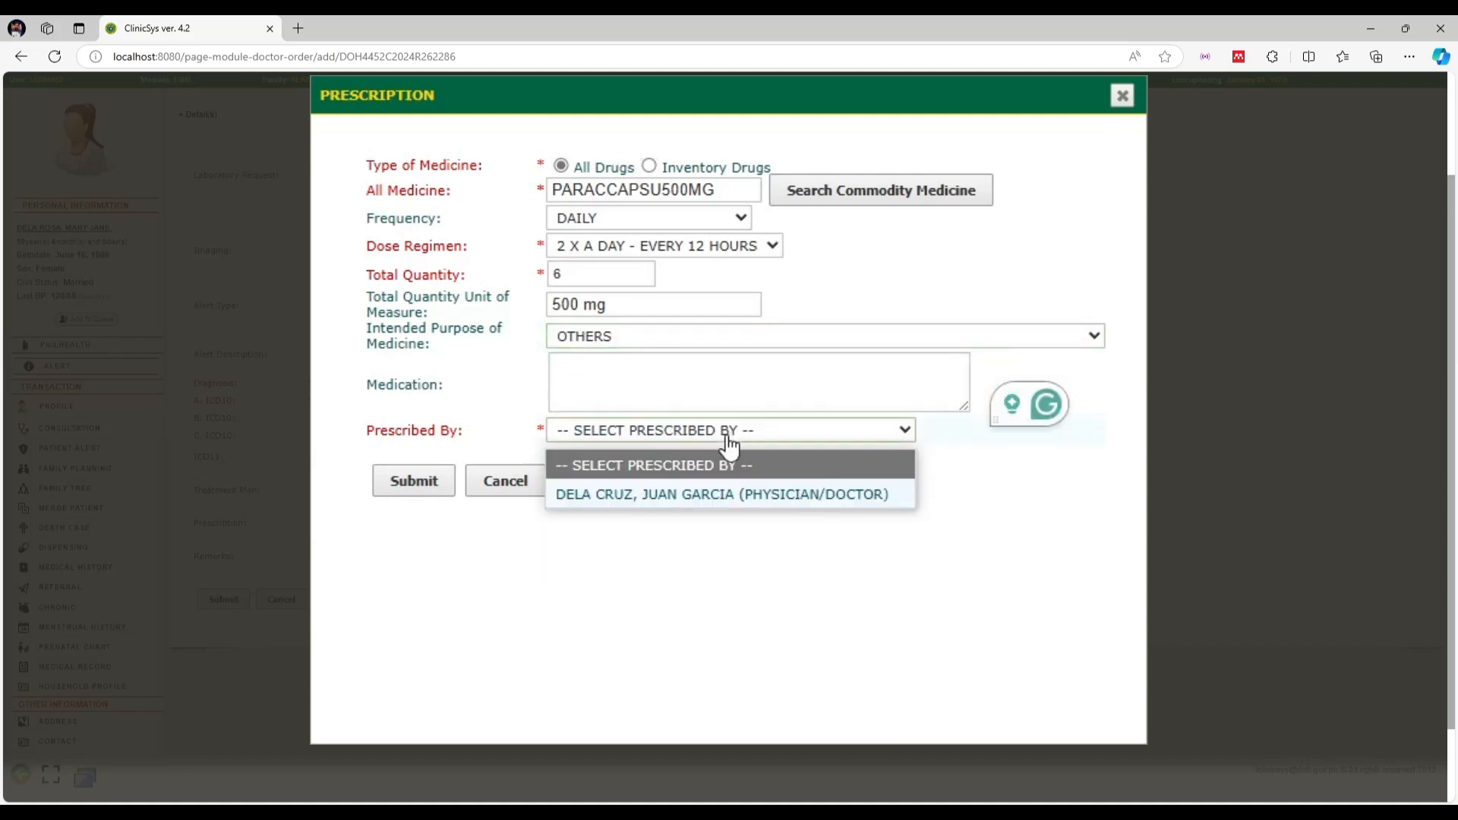
left_click(639, 494)
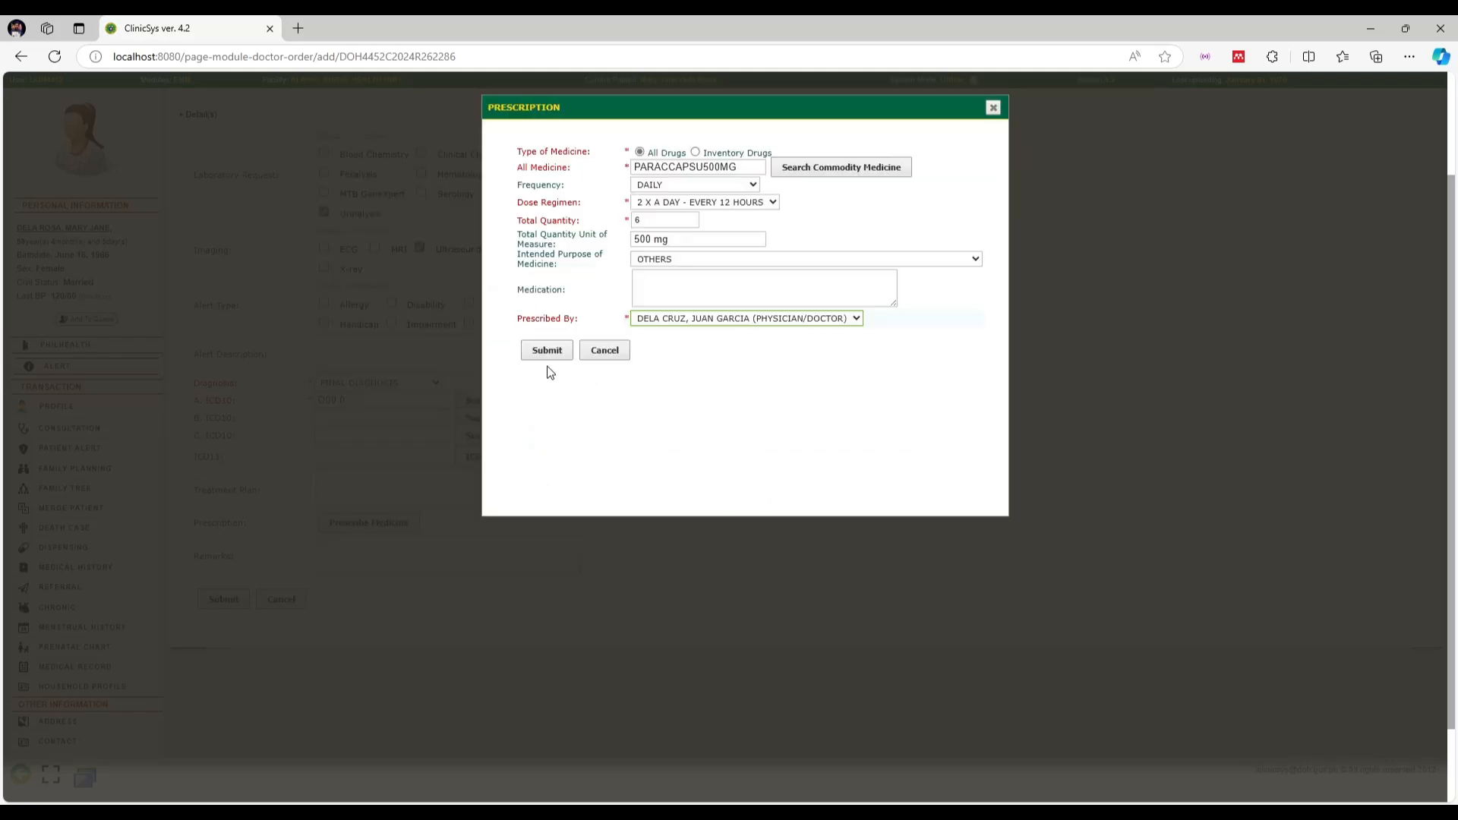
left_click(546, 350)
left_click(800, 138)
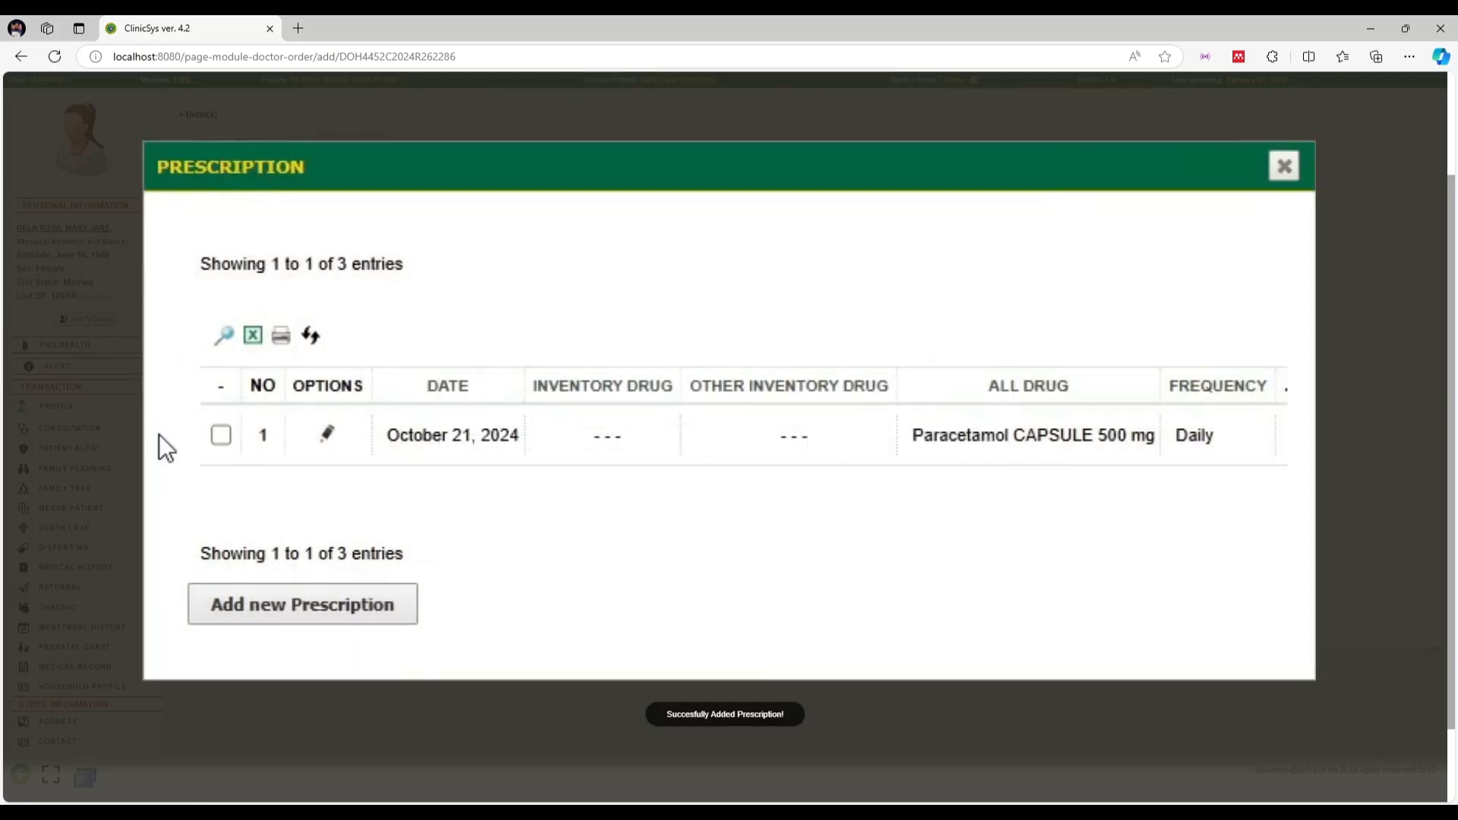
Create the Paracetamol Rx printout, close it and the Prescription dialog, then submit the order
left_click(219, 439)
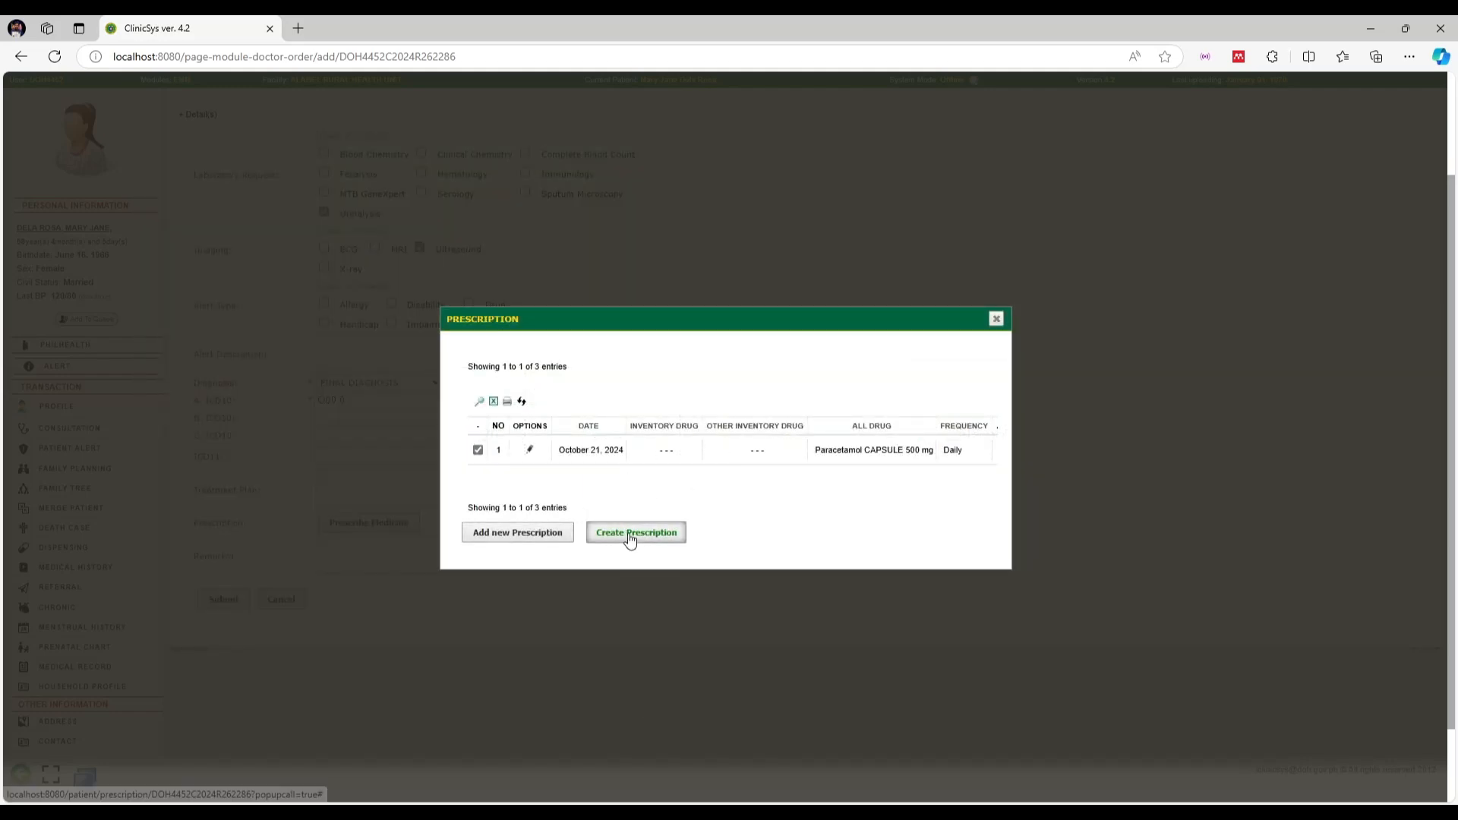
left_click(629, 537)
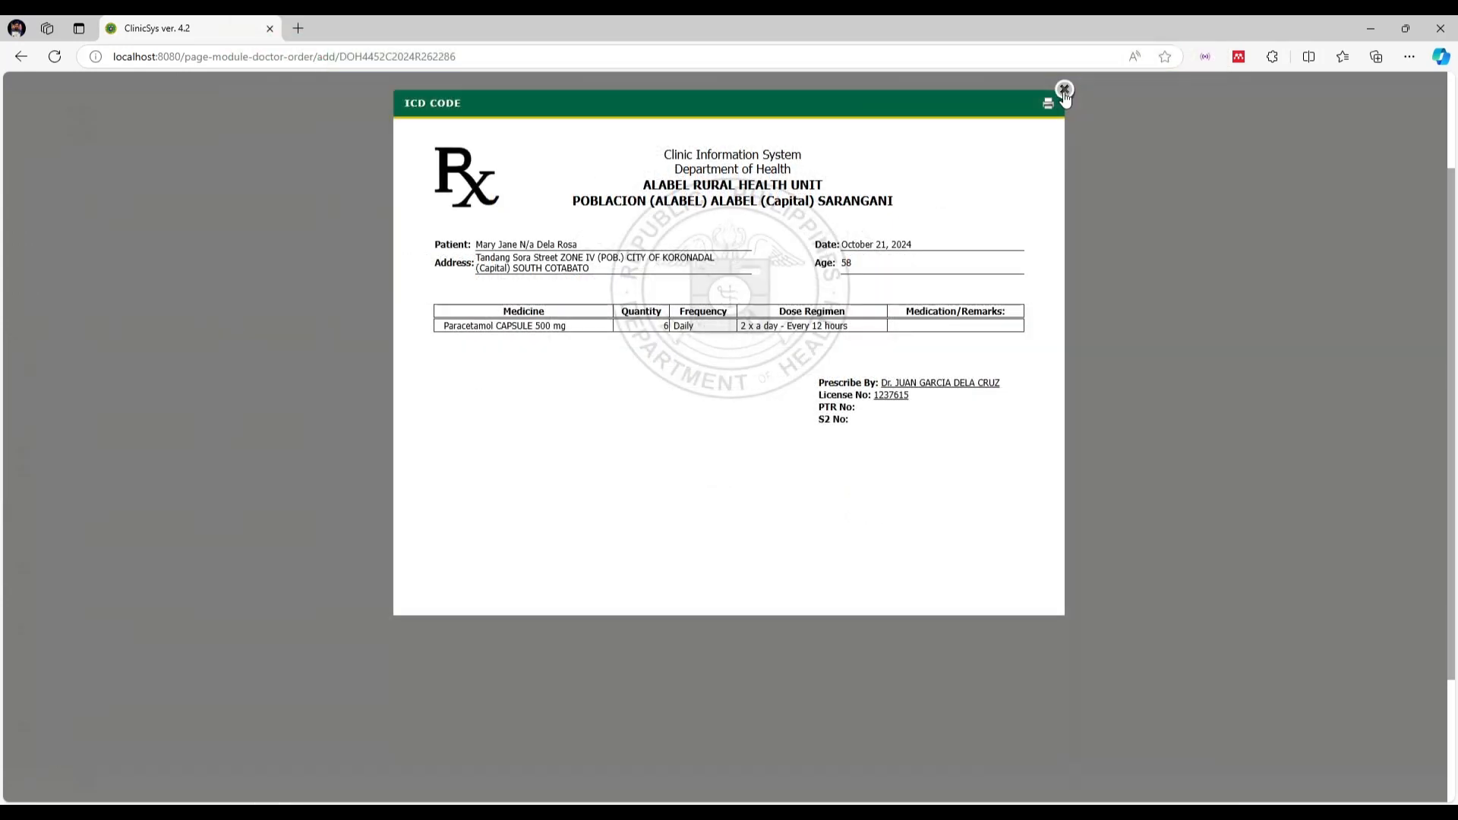
left_click(1064, 91)
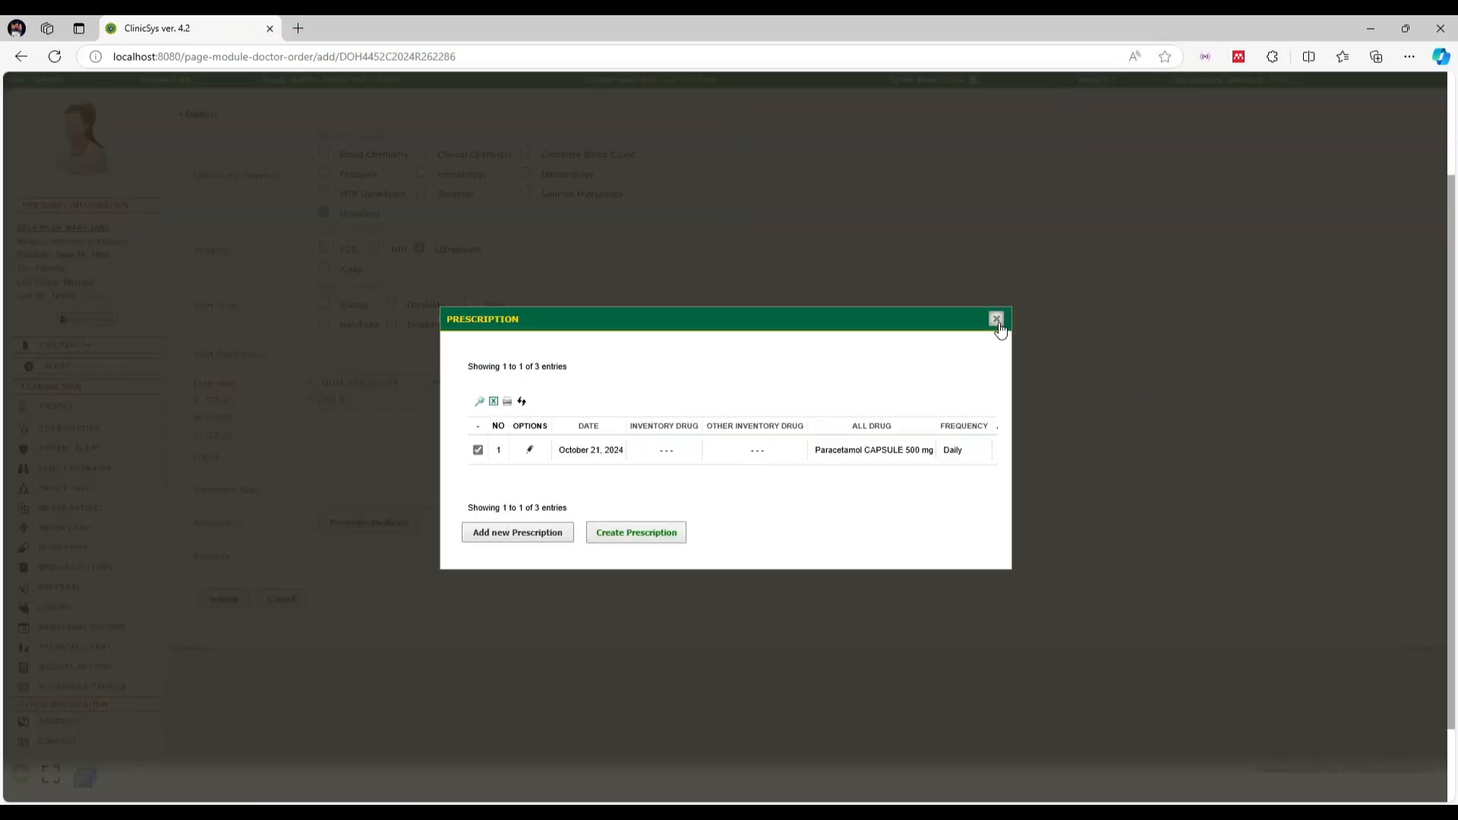
left_click(996, 320)
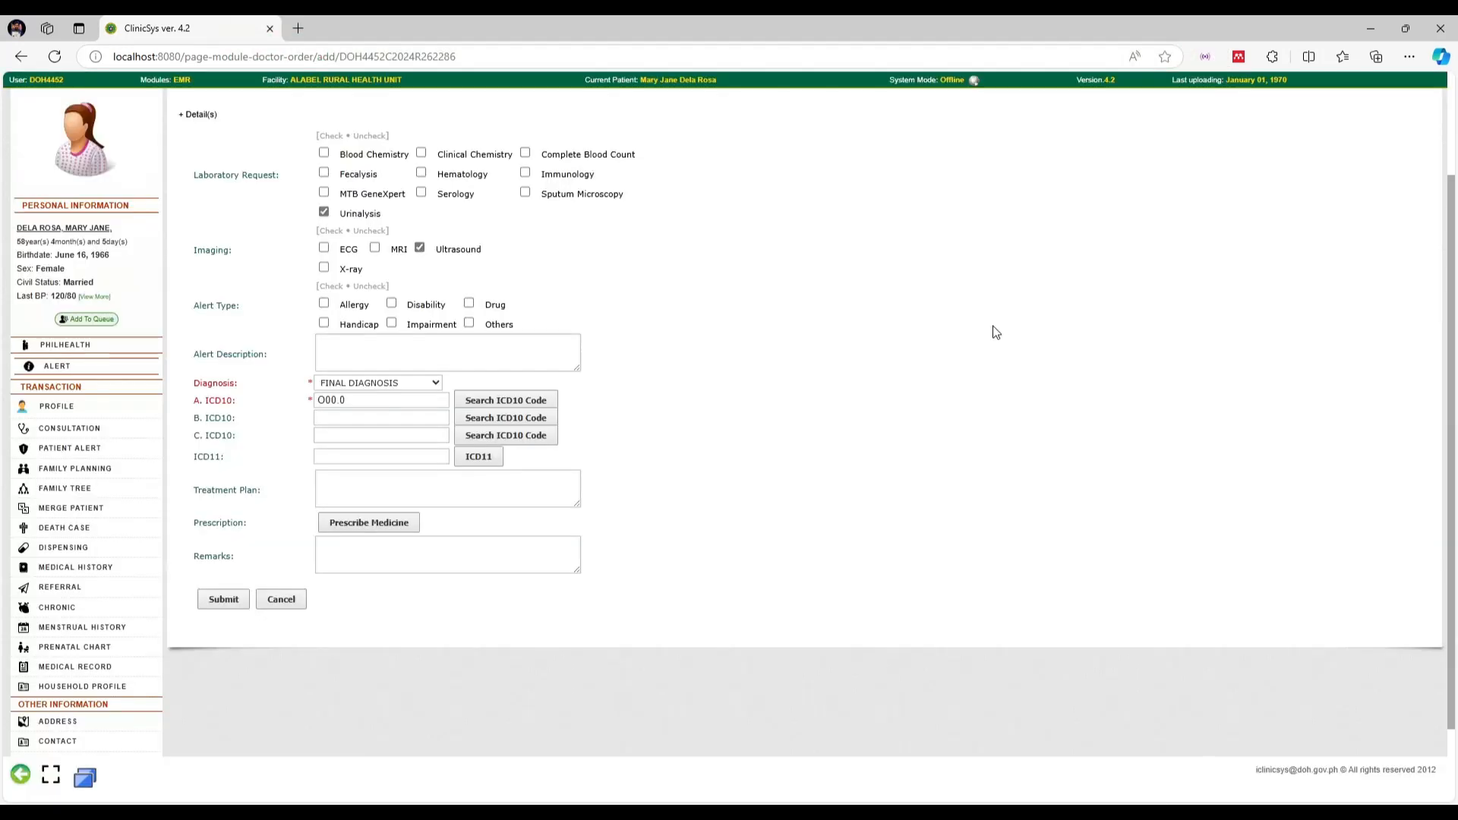
left_click(220, 601)
Confirm saving the doctor's order, then open its Lab Result window and pick Urinalysis
left_click(799, 140)
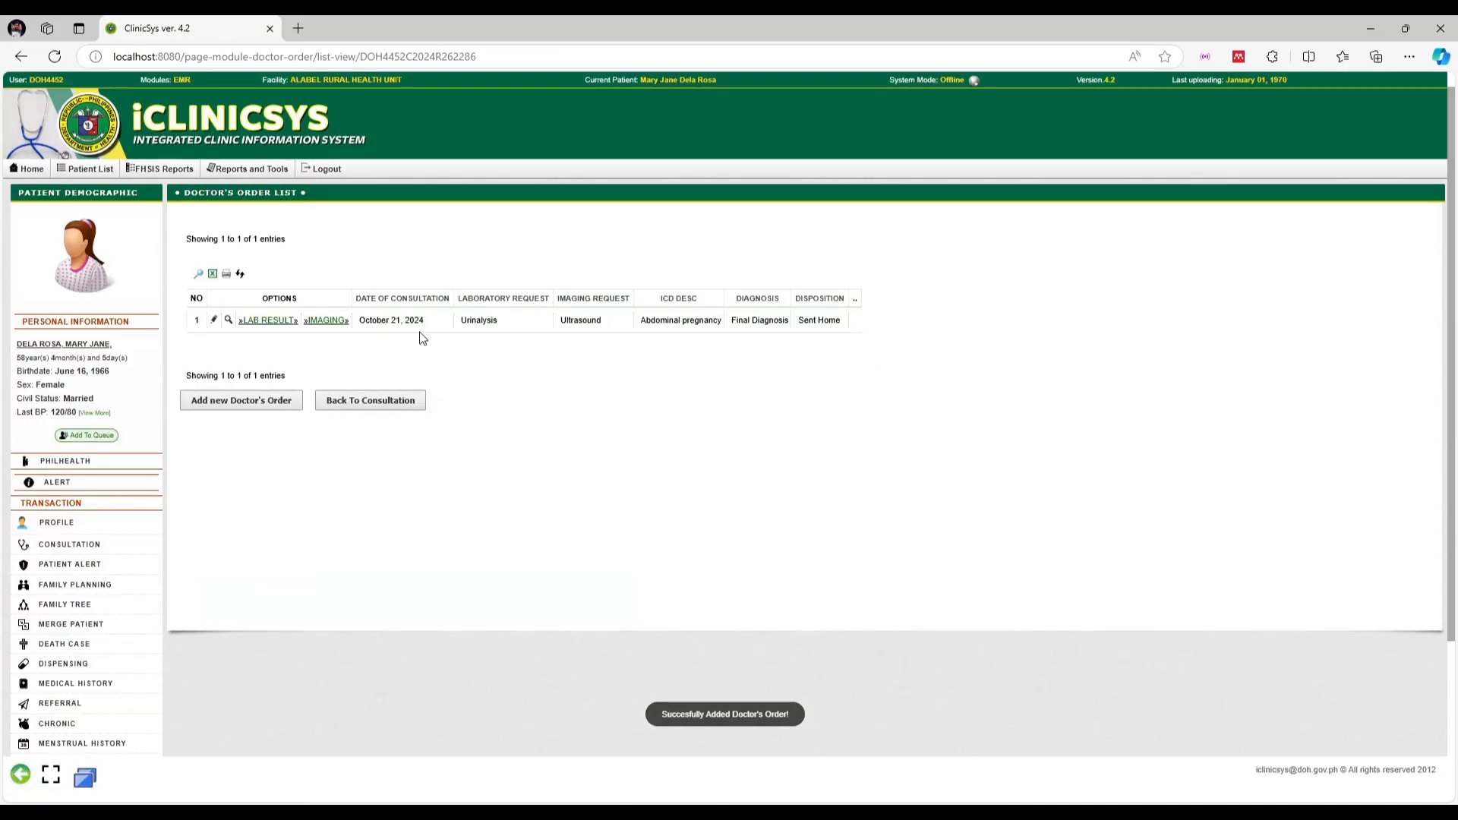
left_click(281, 322)
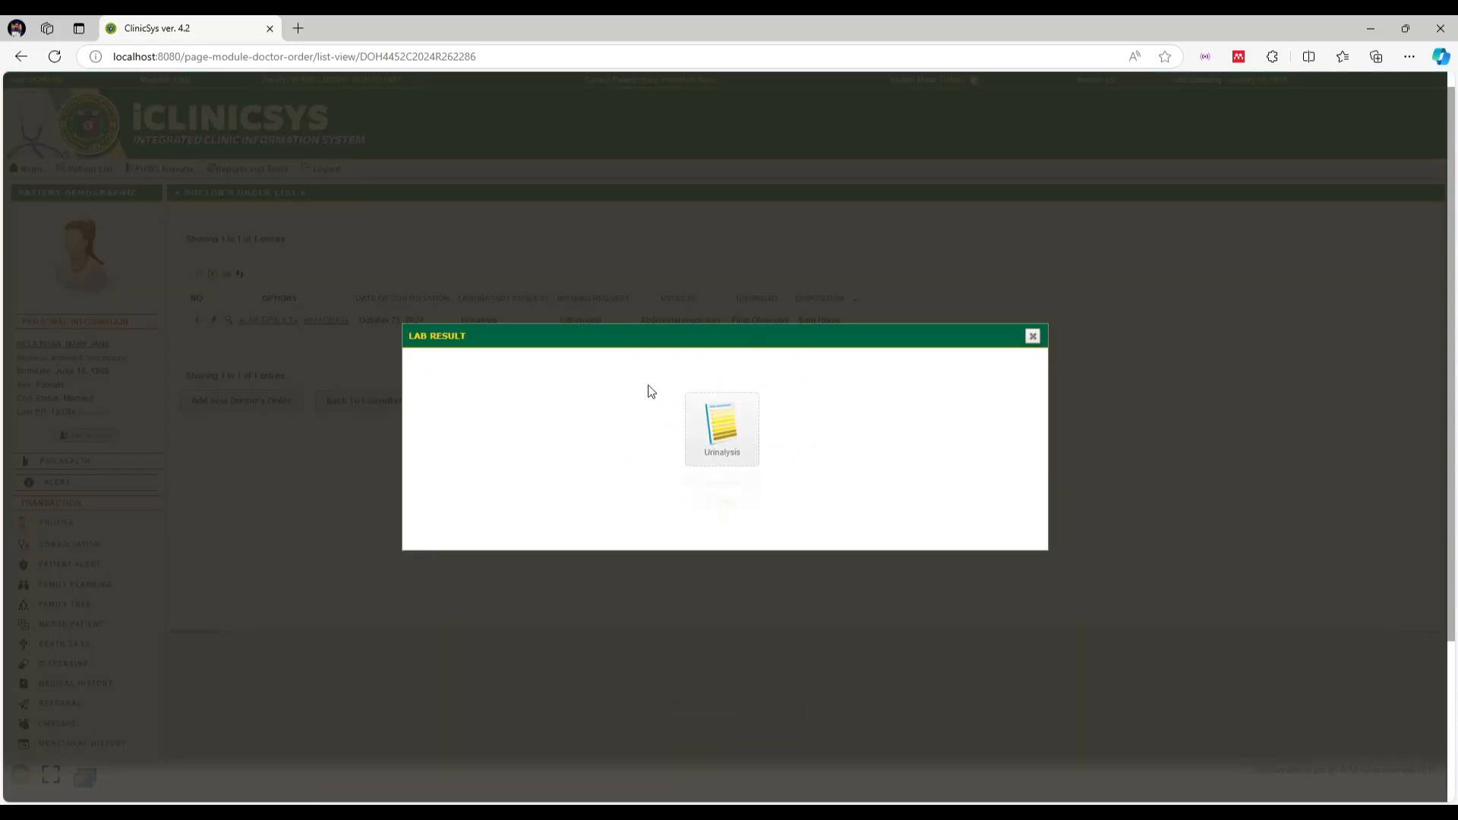
left_click(1032, 336)
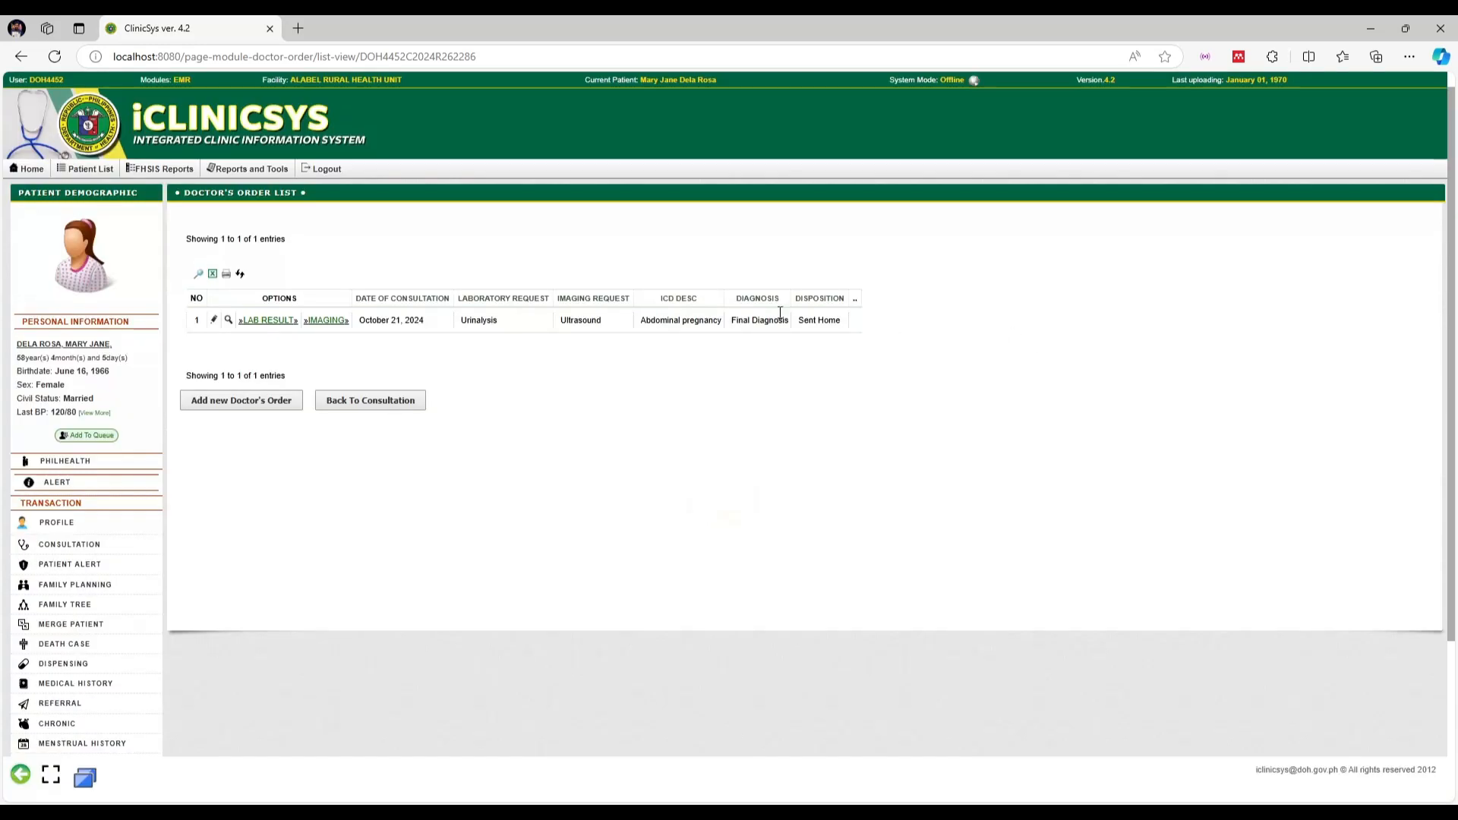
left_click(325, 322)
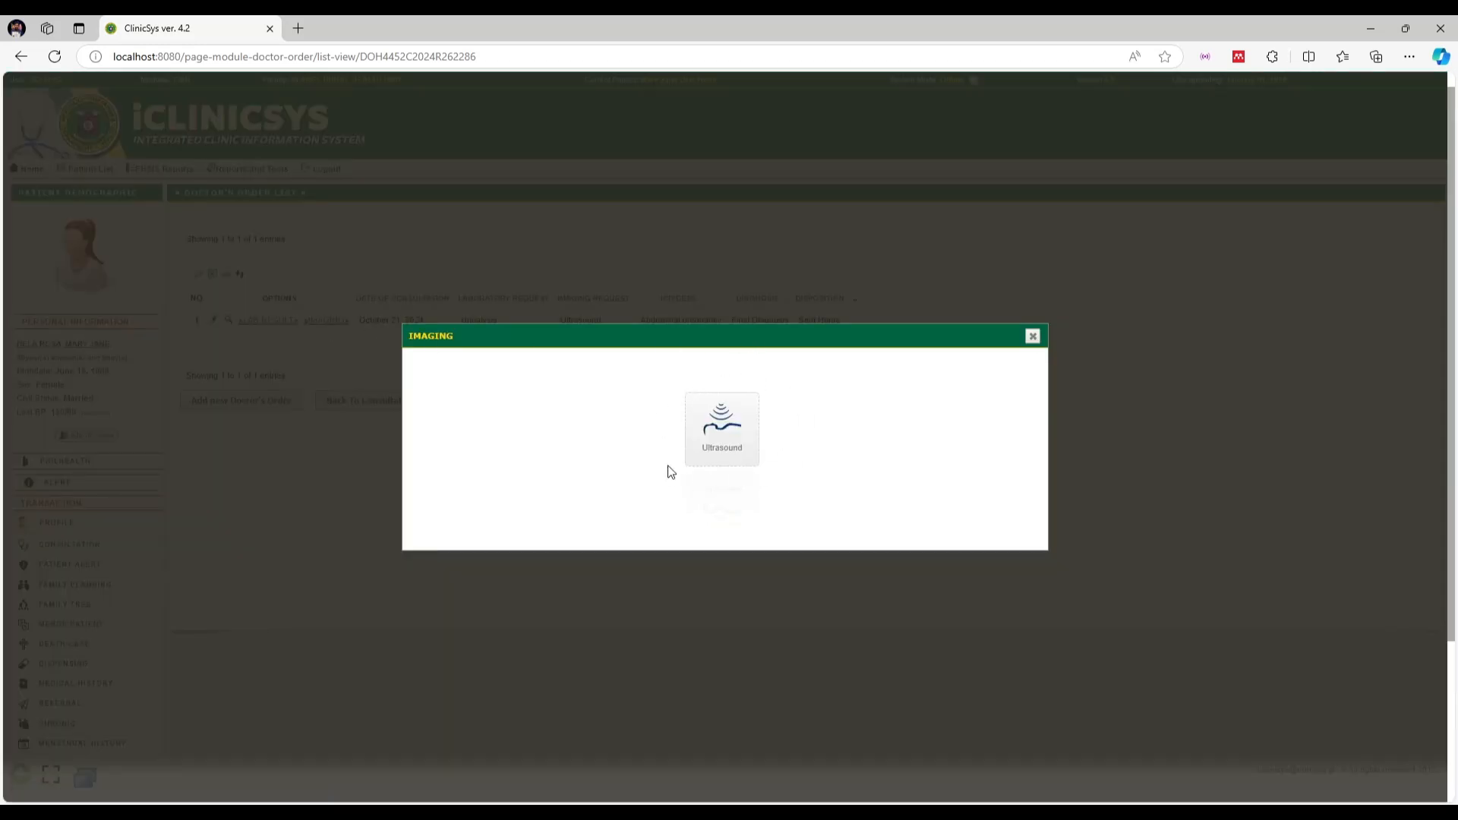
left_click(1033, 337)
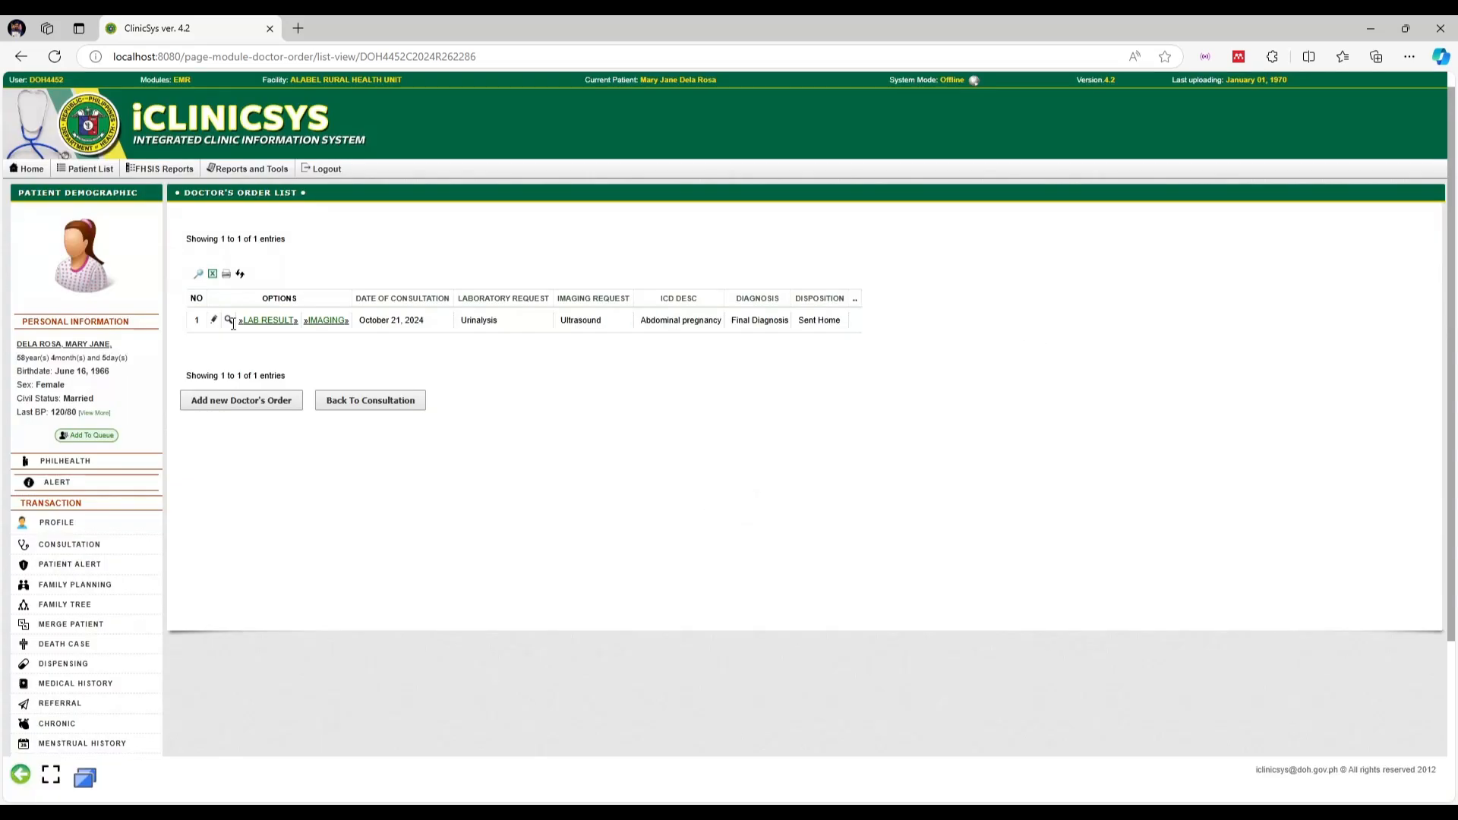
left_click(280, 322)
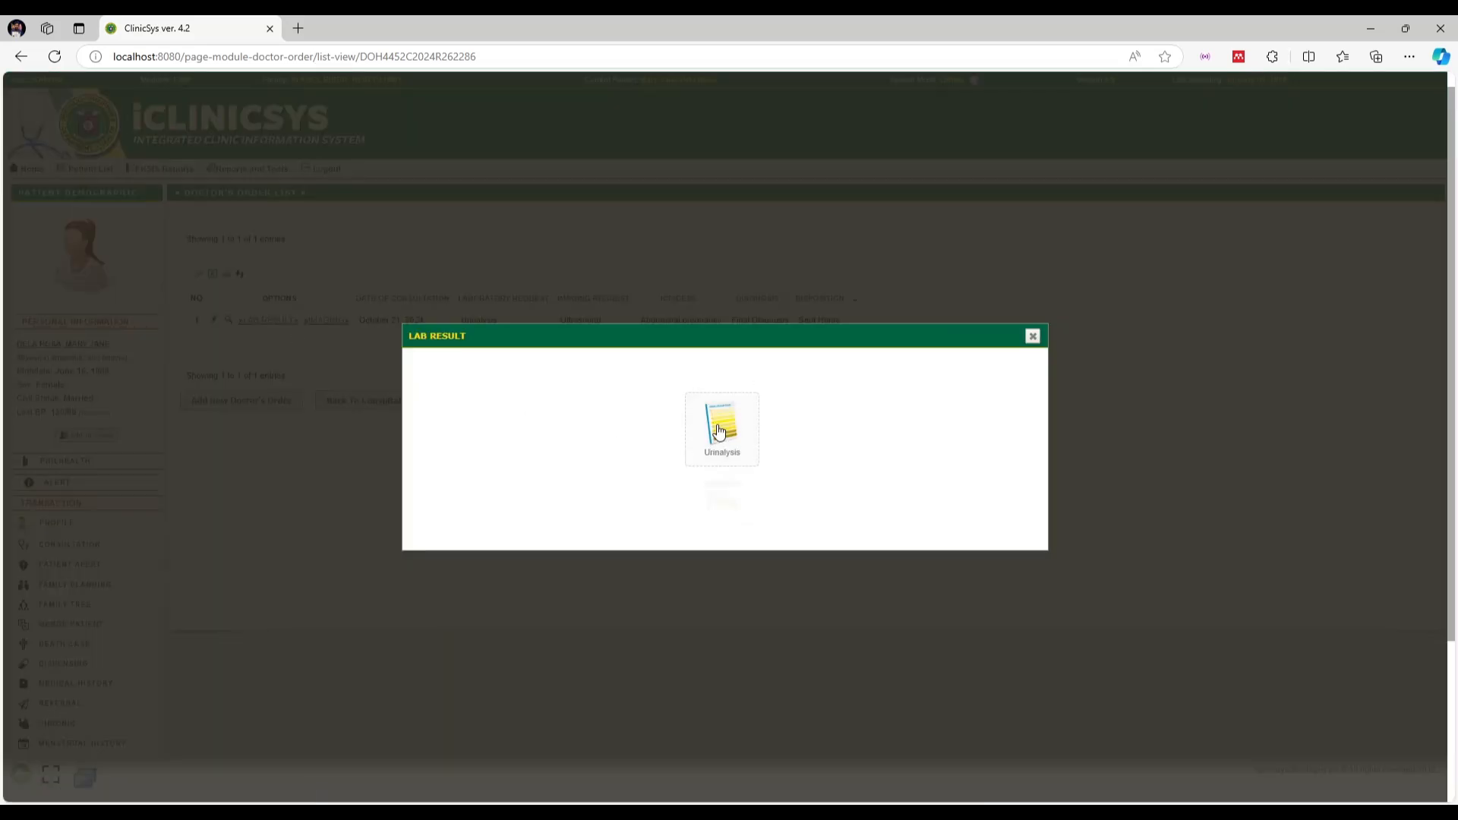
left_click(709, 423)
Start a new urinalysis entry with Color 'yello' and check the medical technologist choices
left_click(558, 378)
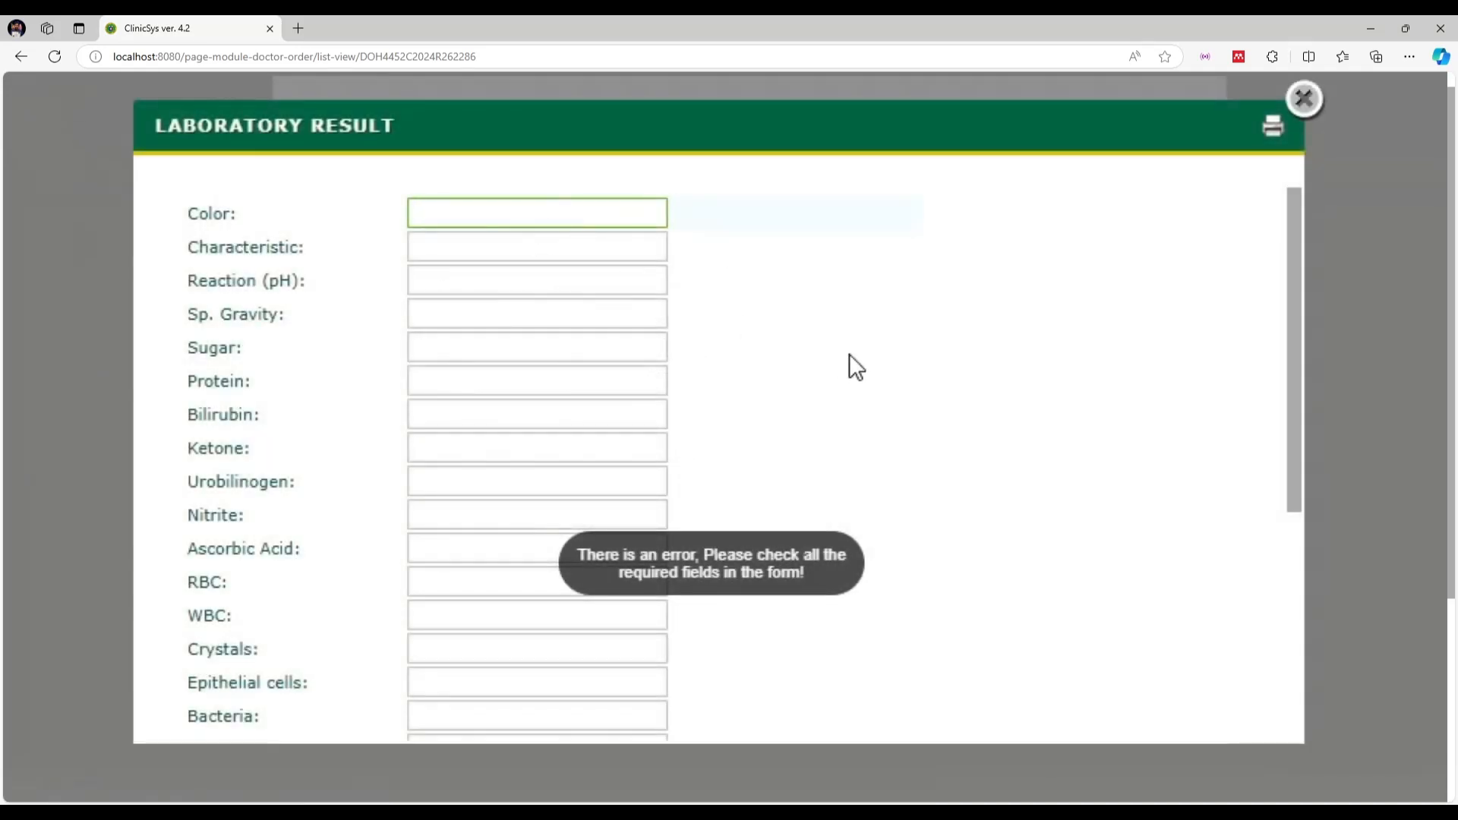
type("yello")
left_click(529, 244)
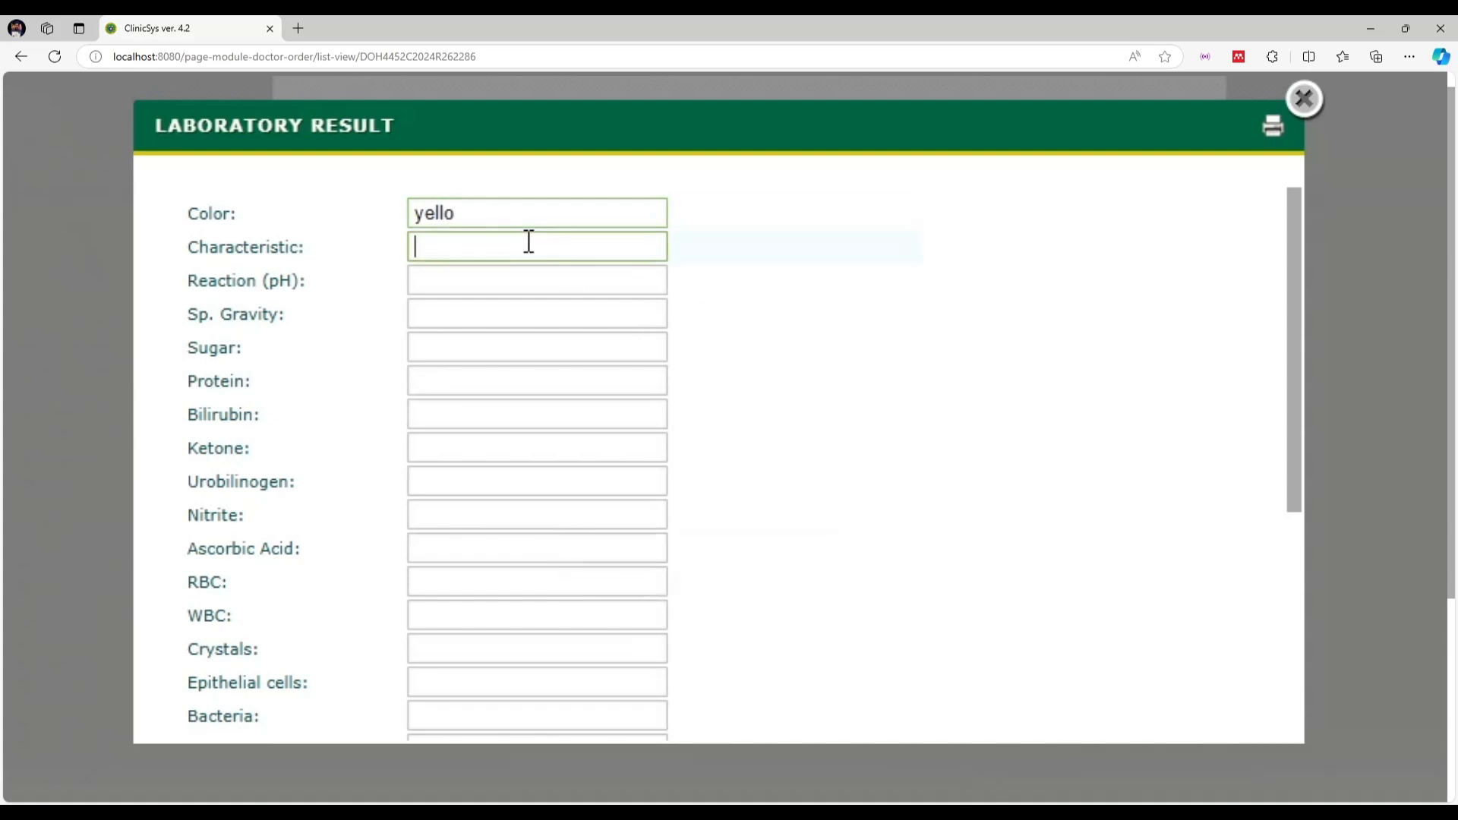
scroll(530, 242, "down", 5)
scroll(625, 293, "up", 5)
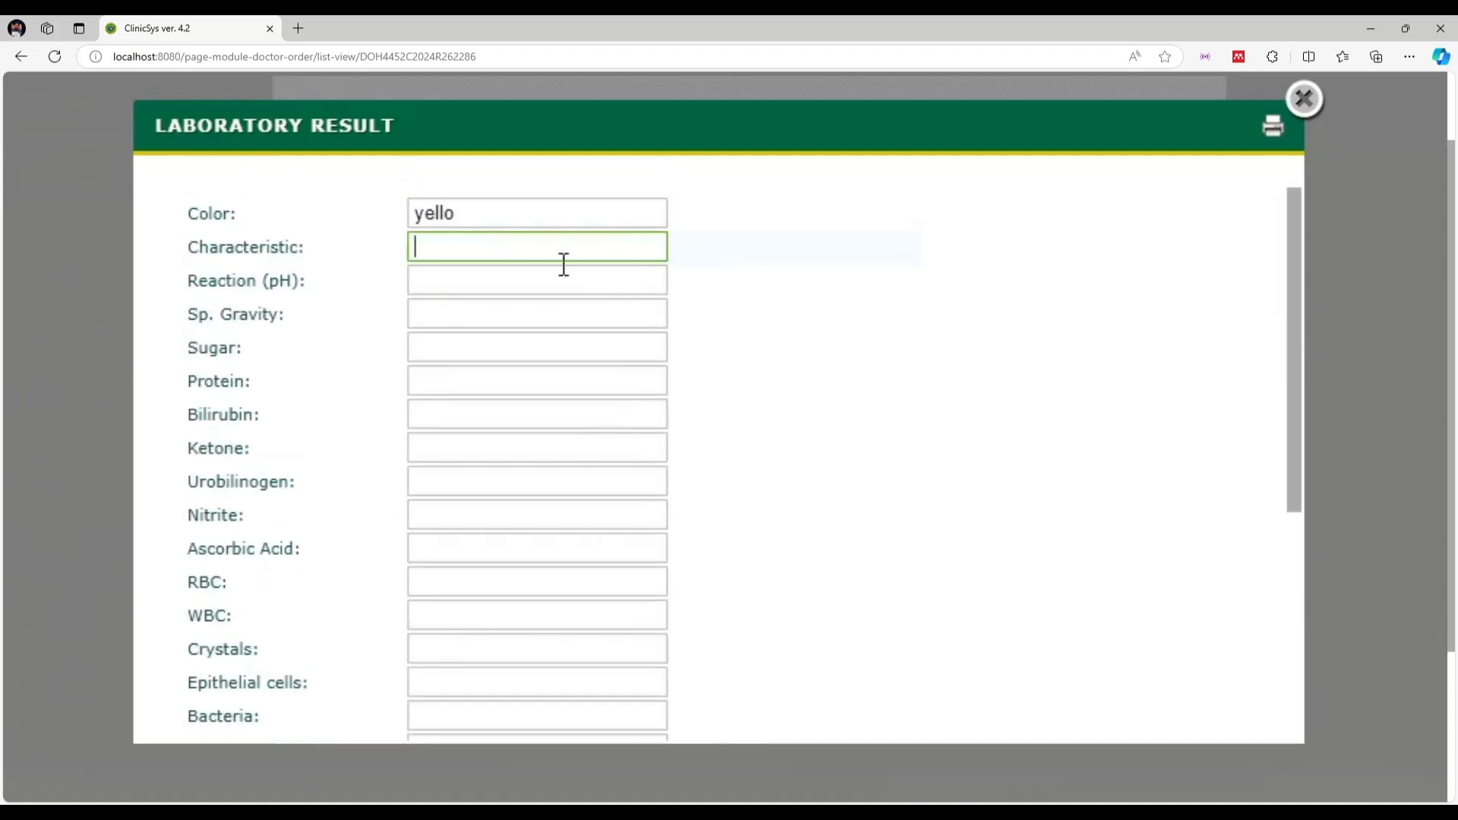
scroll(494, 426, "down", 5)
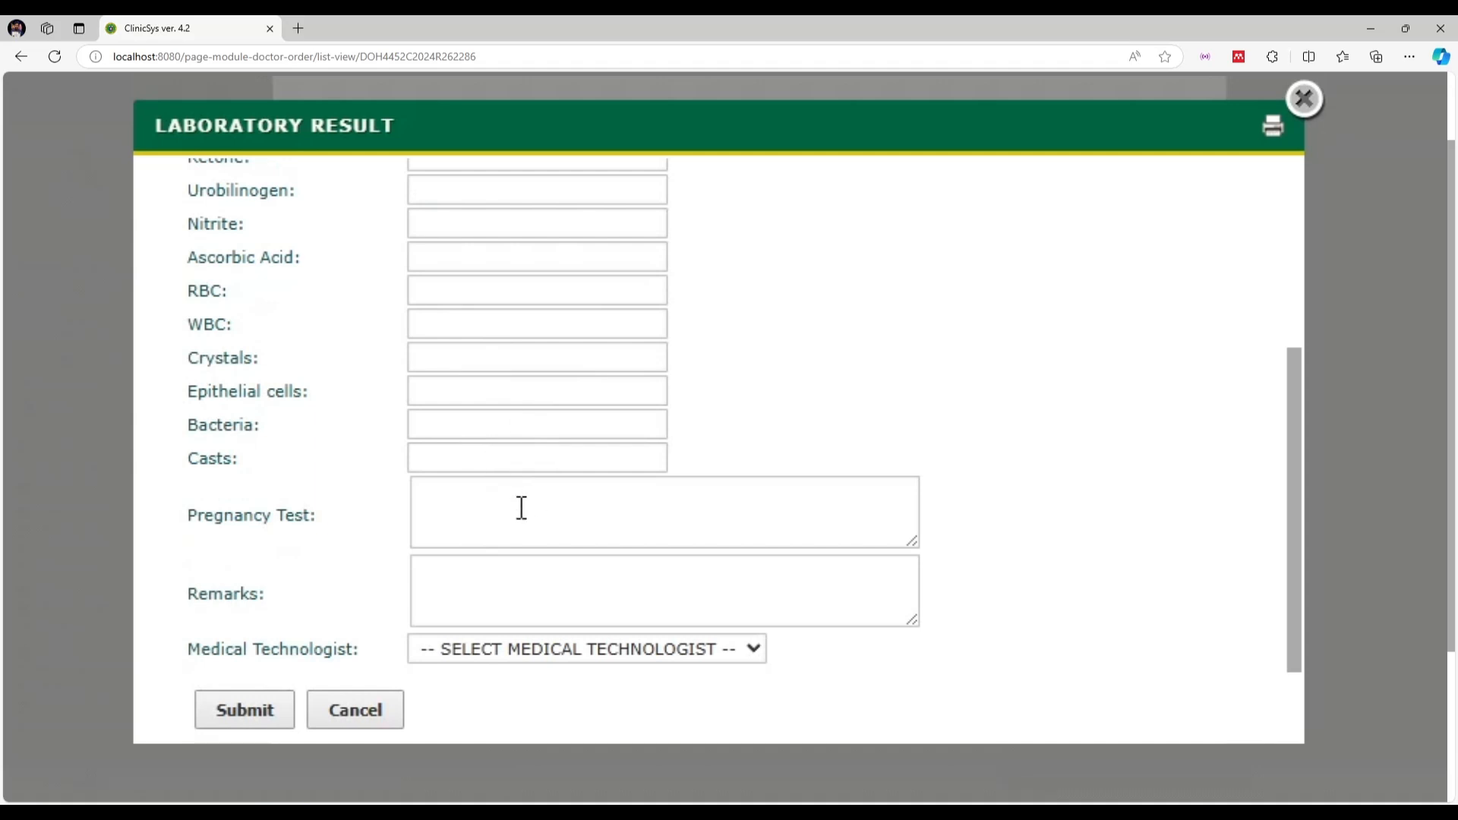
left_click(569, 657)
left_click(573, 658)
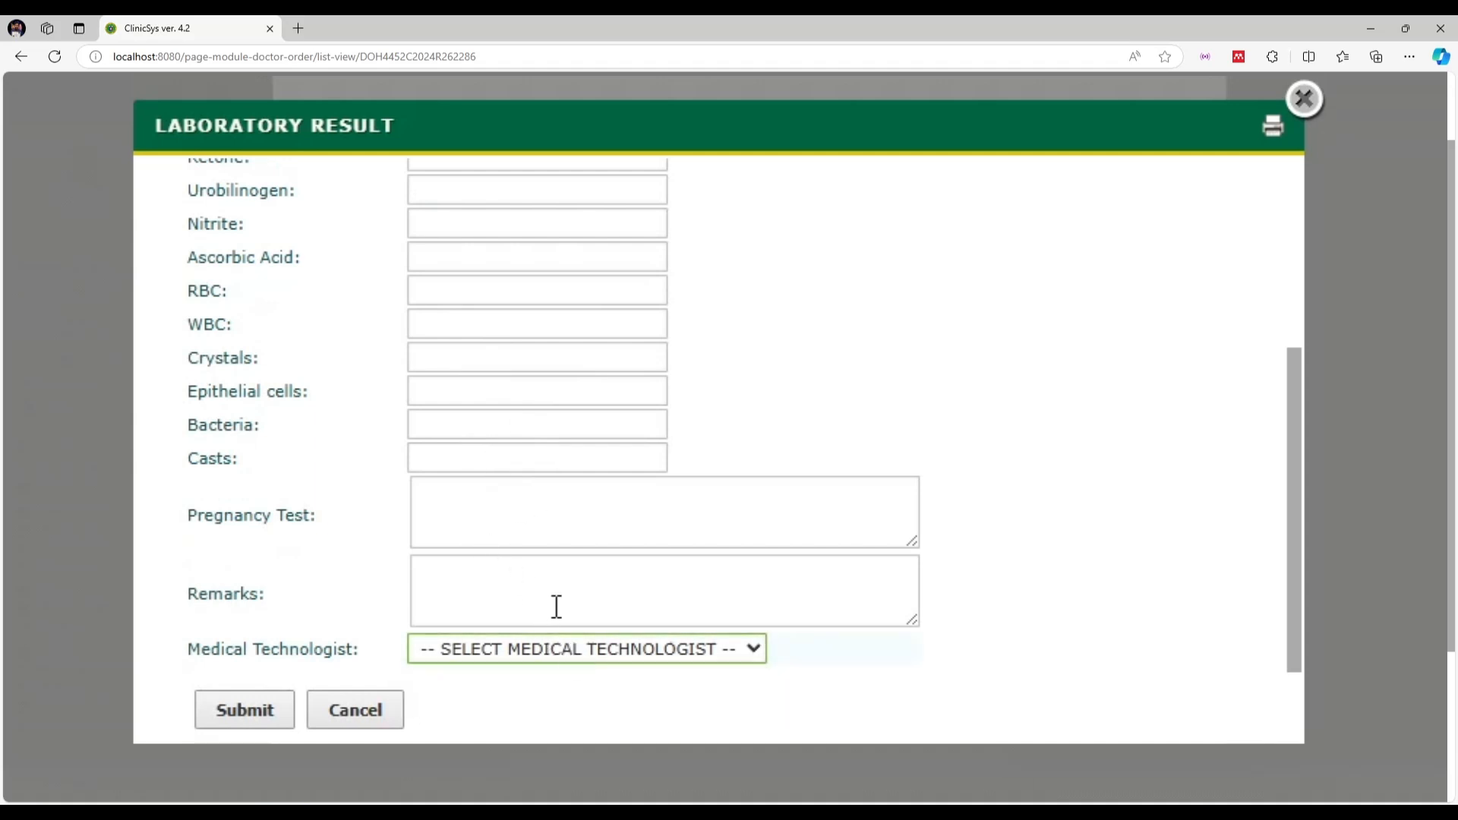
left_click(510, 652)
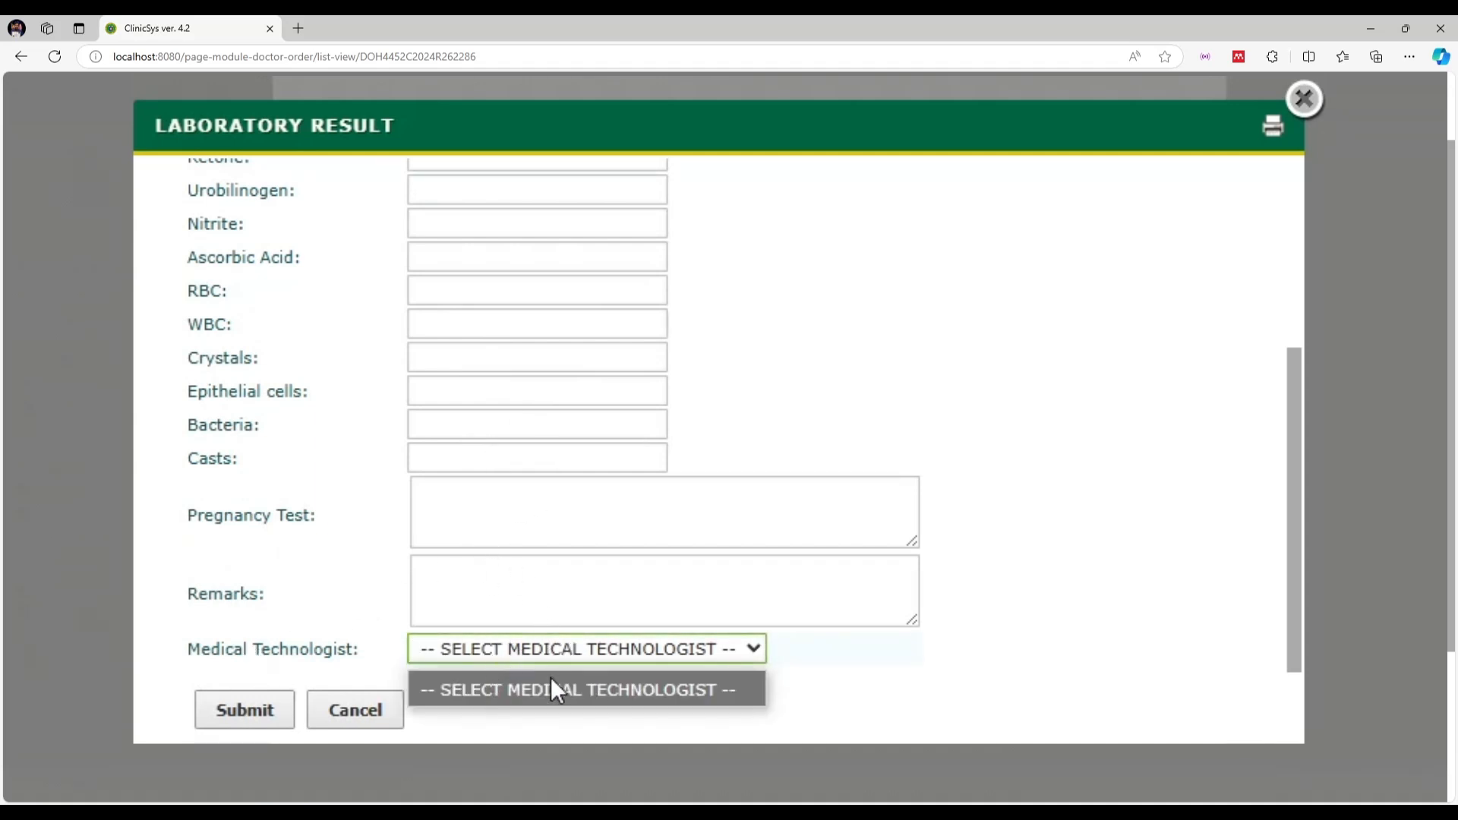
left_click(694, 654)
scroll(696, 550, "up", 4)
scroll(683, 554, "down", 5)
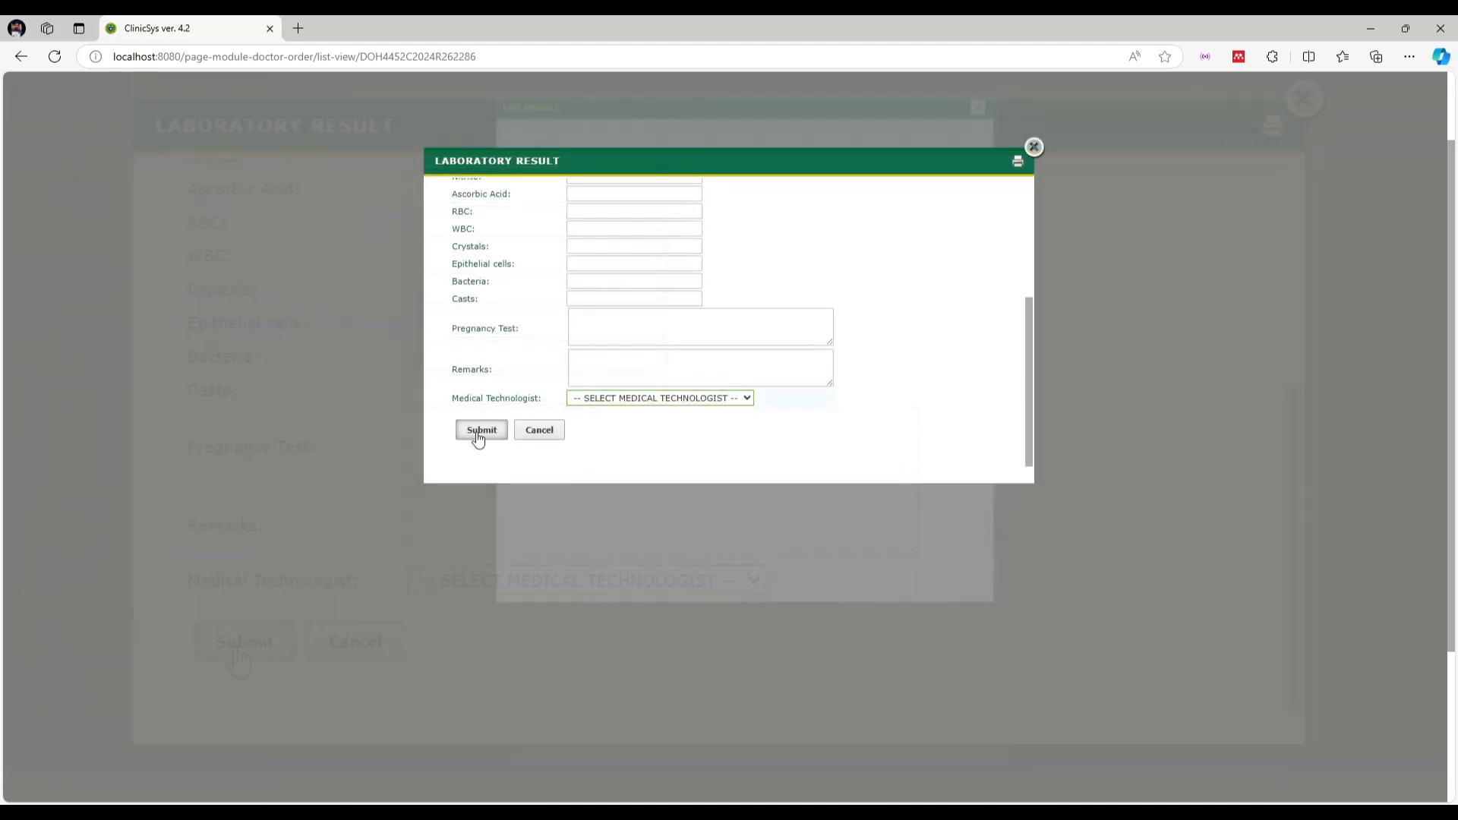
Submit the urinalysis result, then close the result list and the printed urine report
left_click(480, 431)
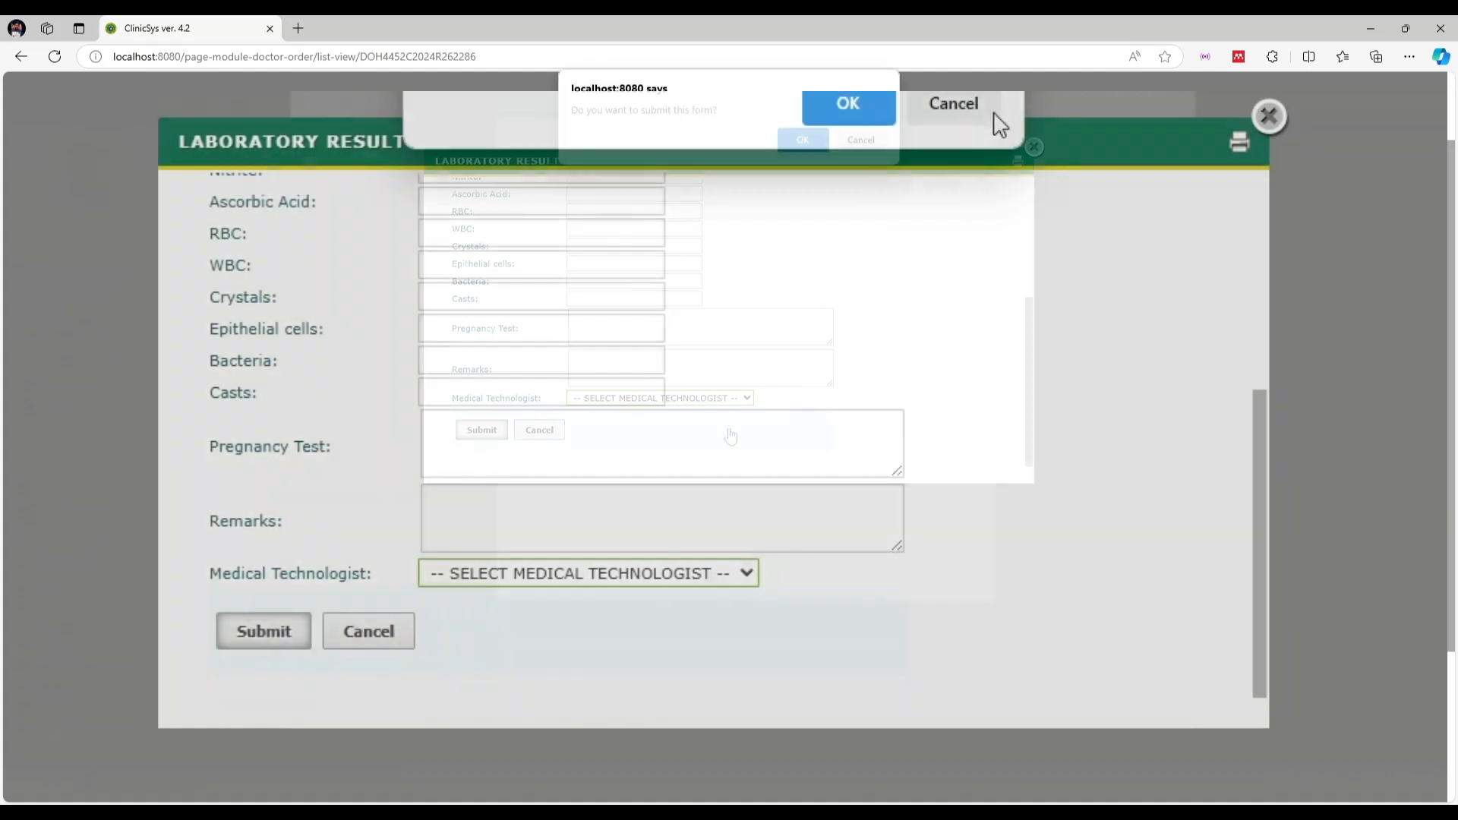
left_click(847, 106)
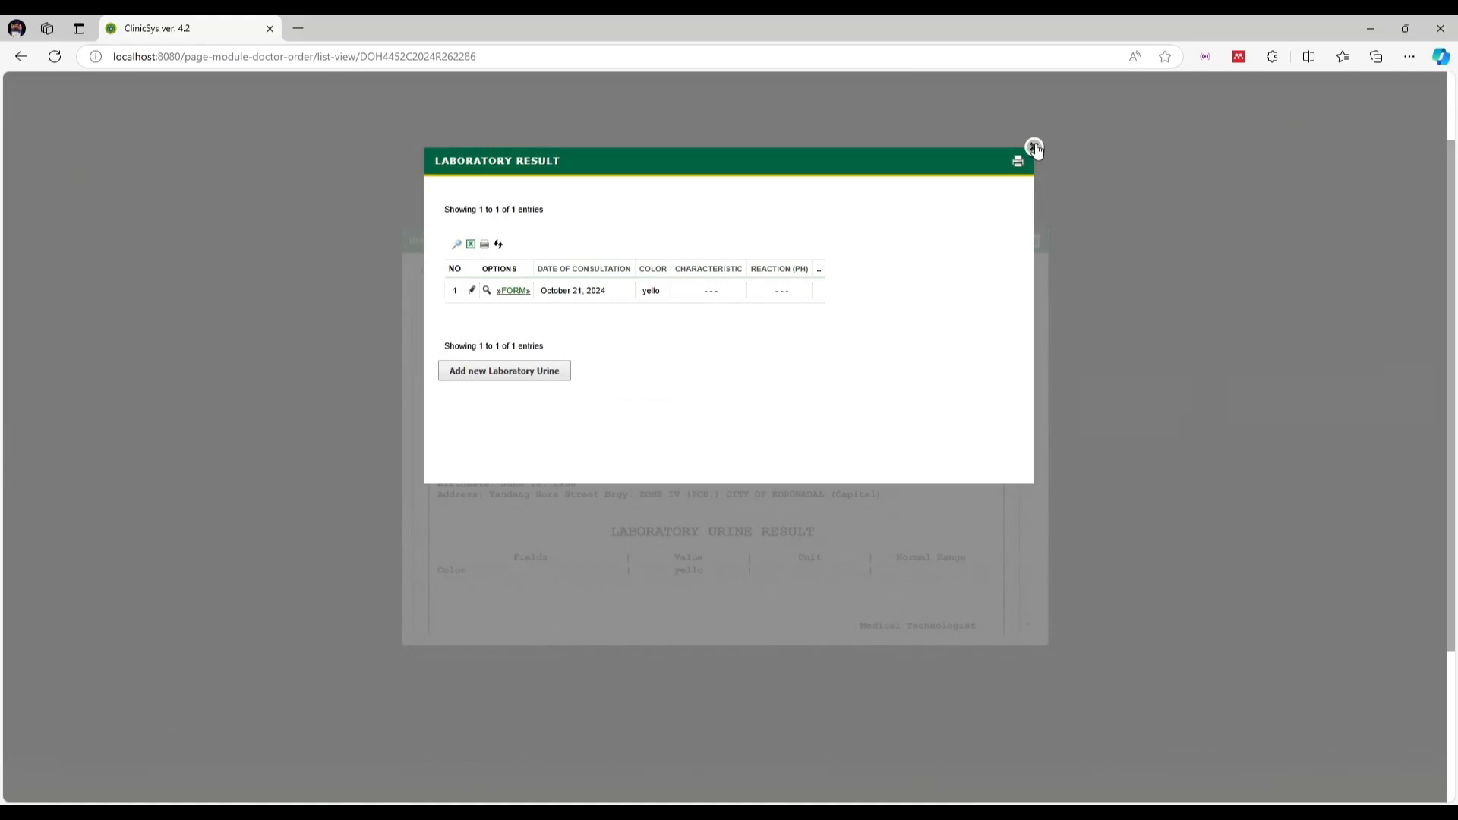
left_click(1034, 146)
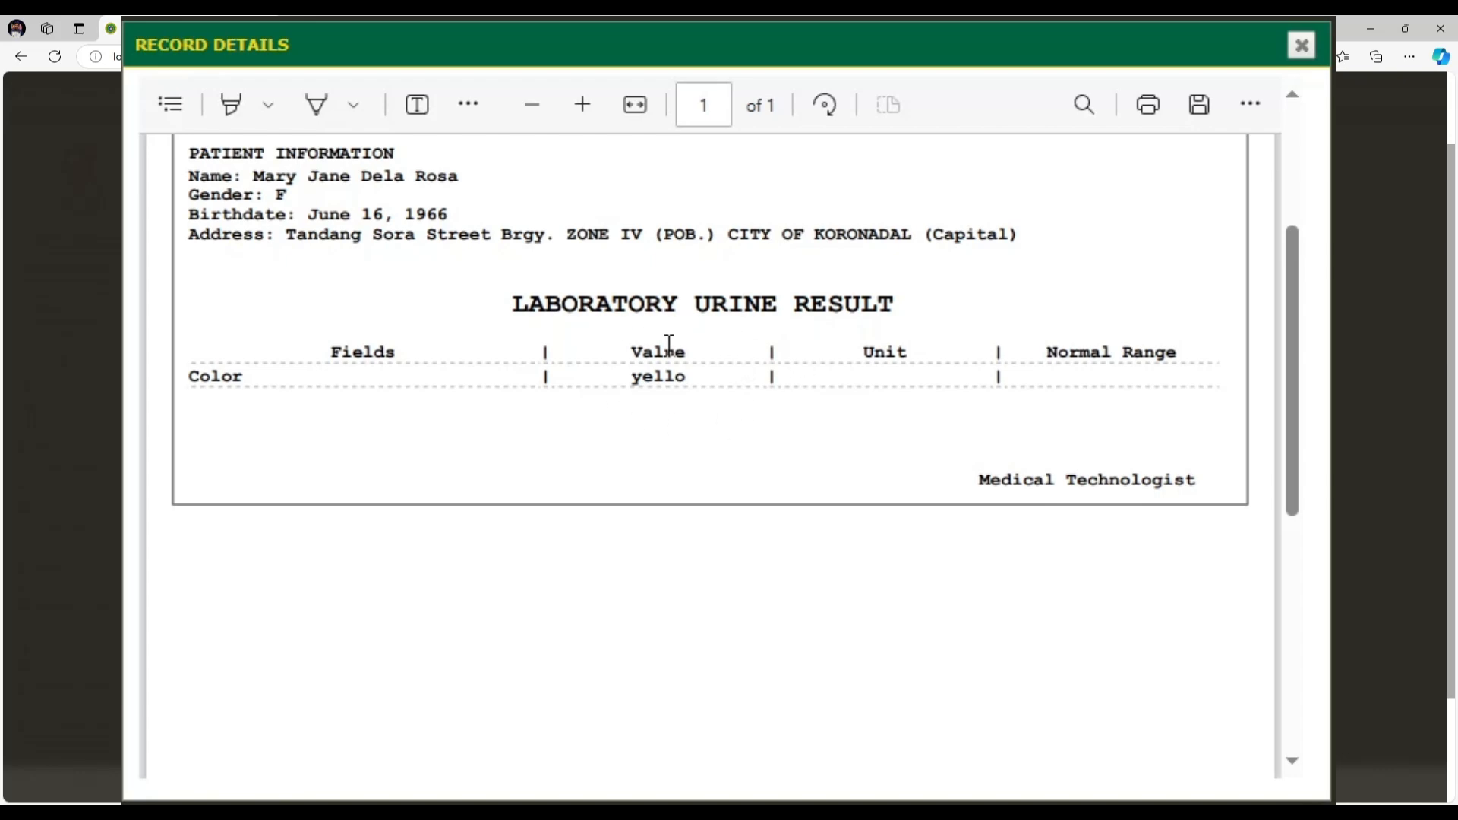
scroll(669, 344, "up", 4)
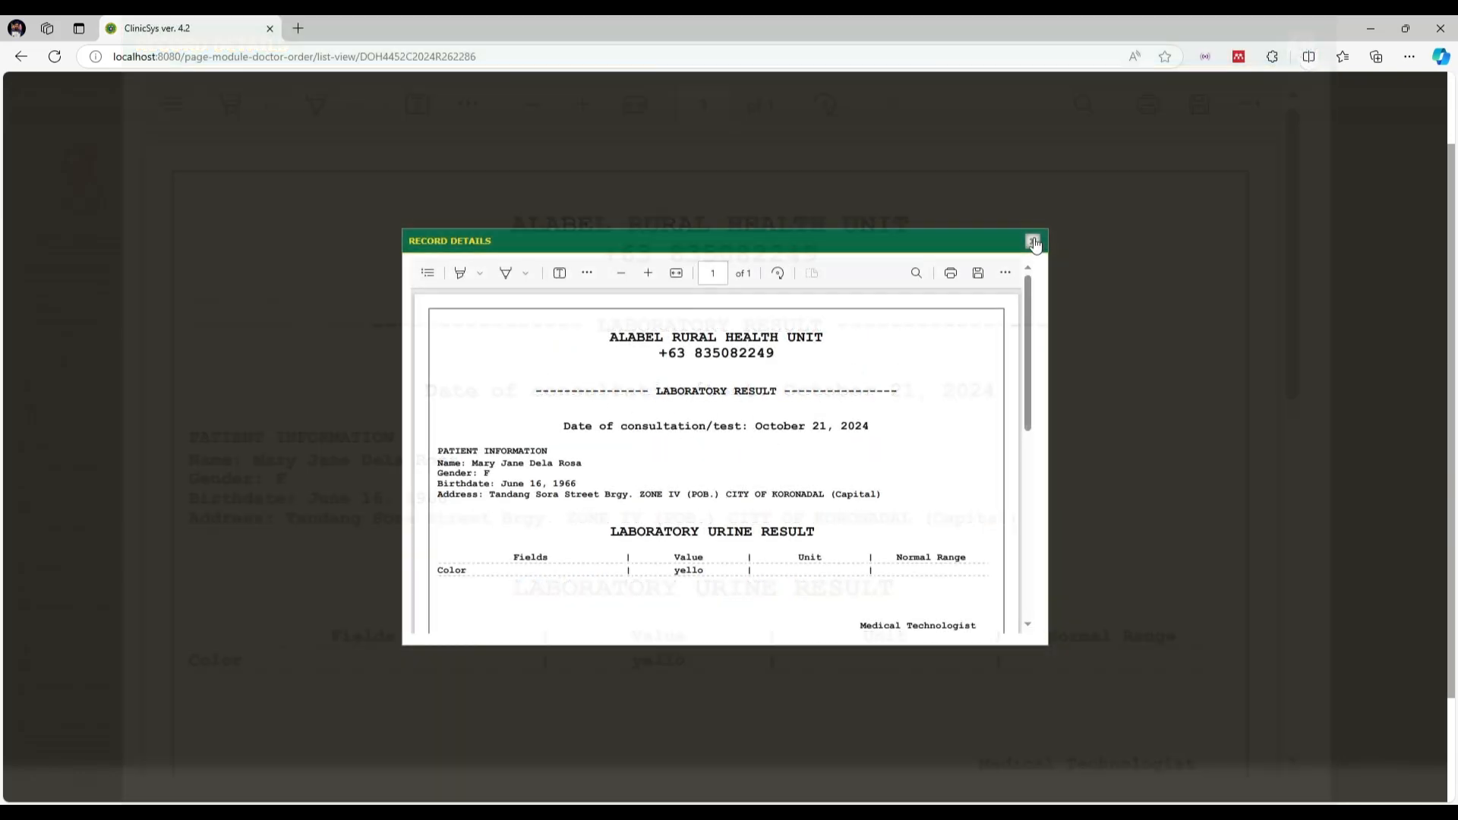
left_click(1302, 46)
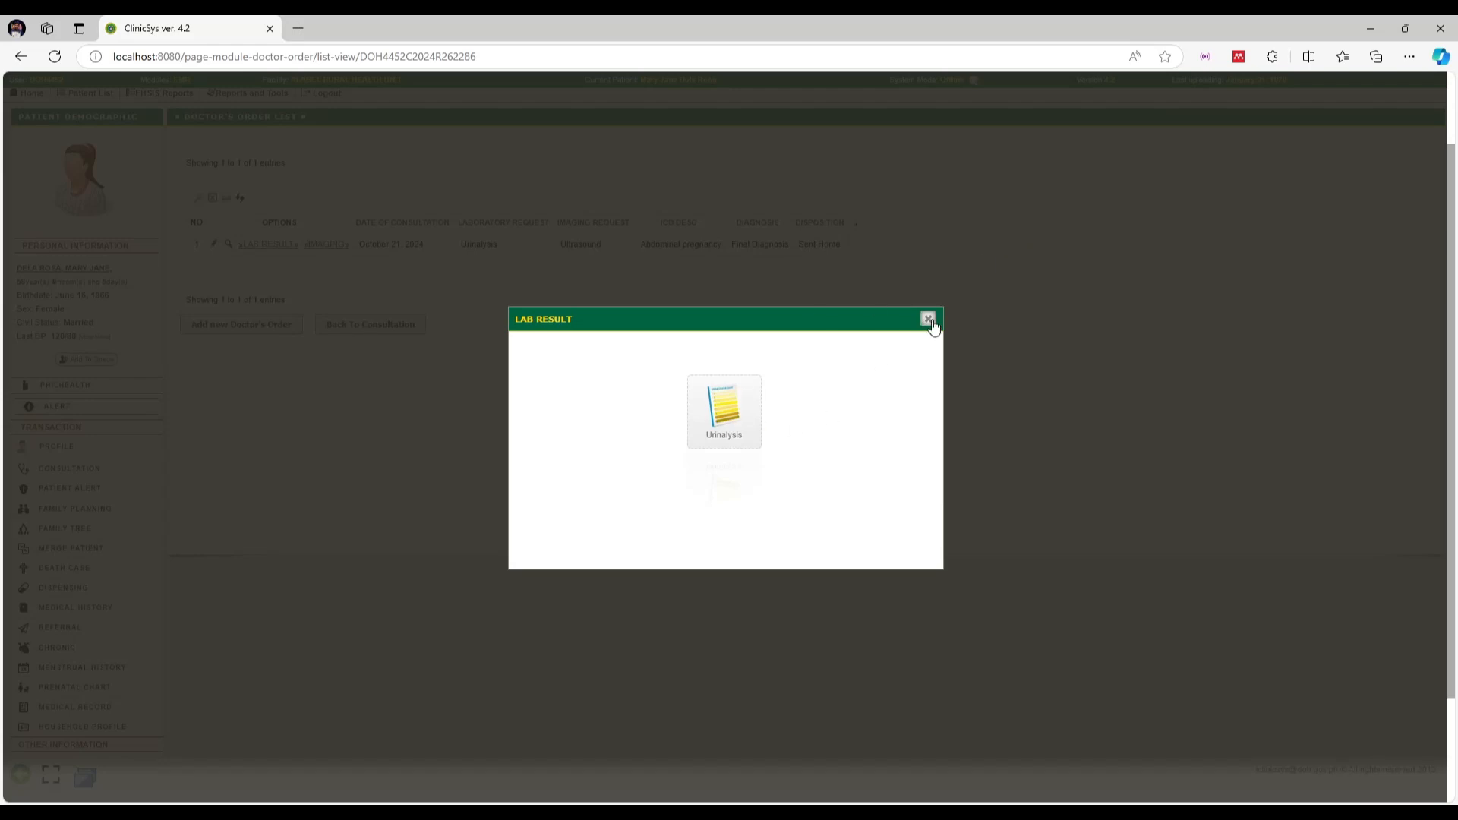
From the order's Imaging window, save a new Ultrasound result with findings 'Essentially normal'
left_click(927, 319)
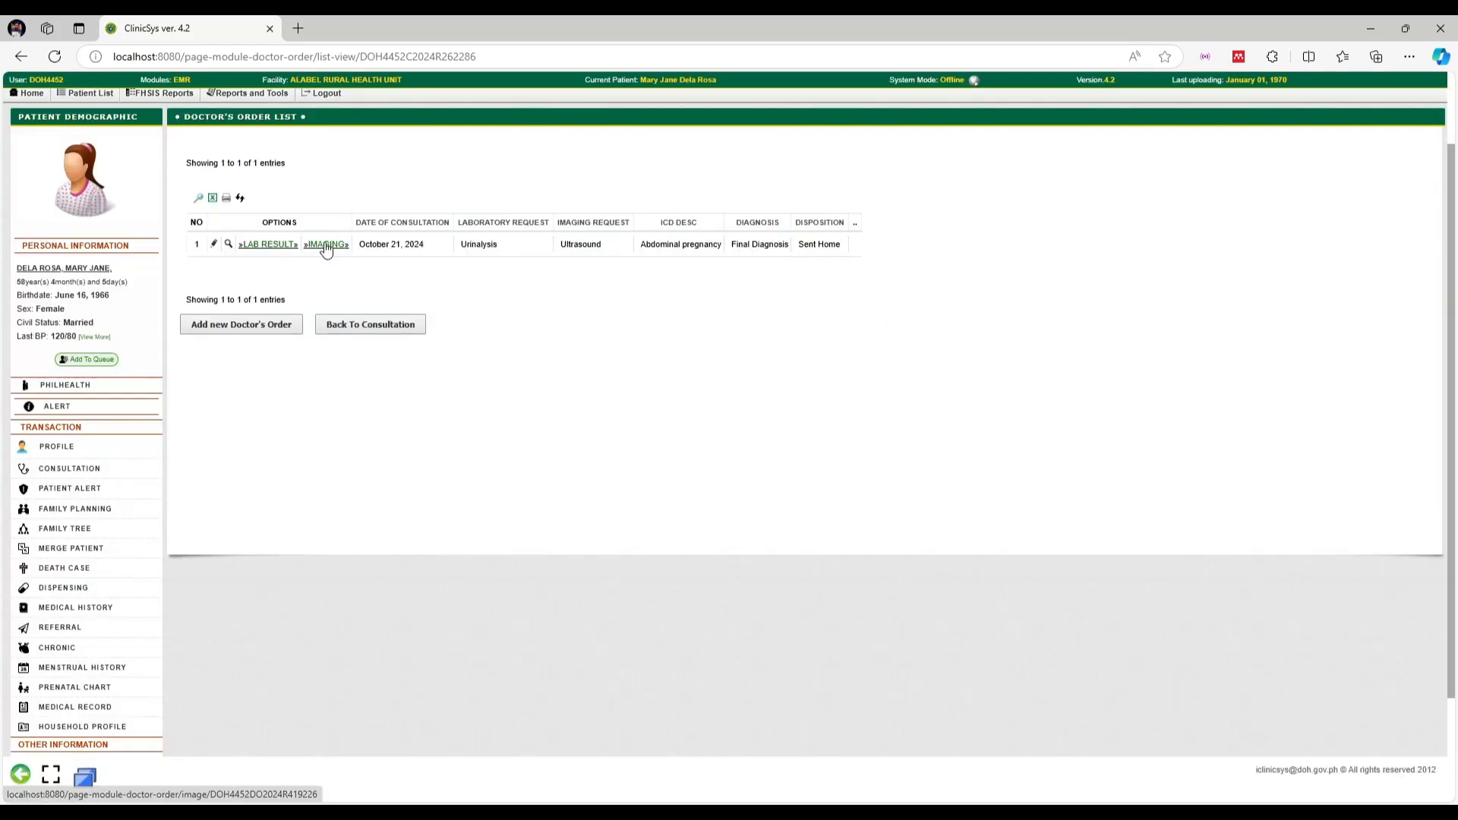
left_click(325, 243)
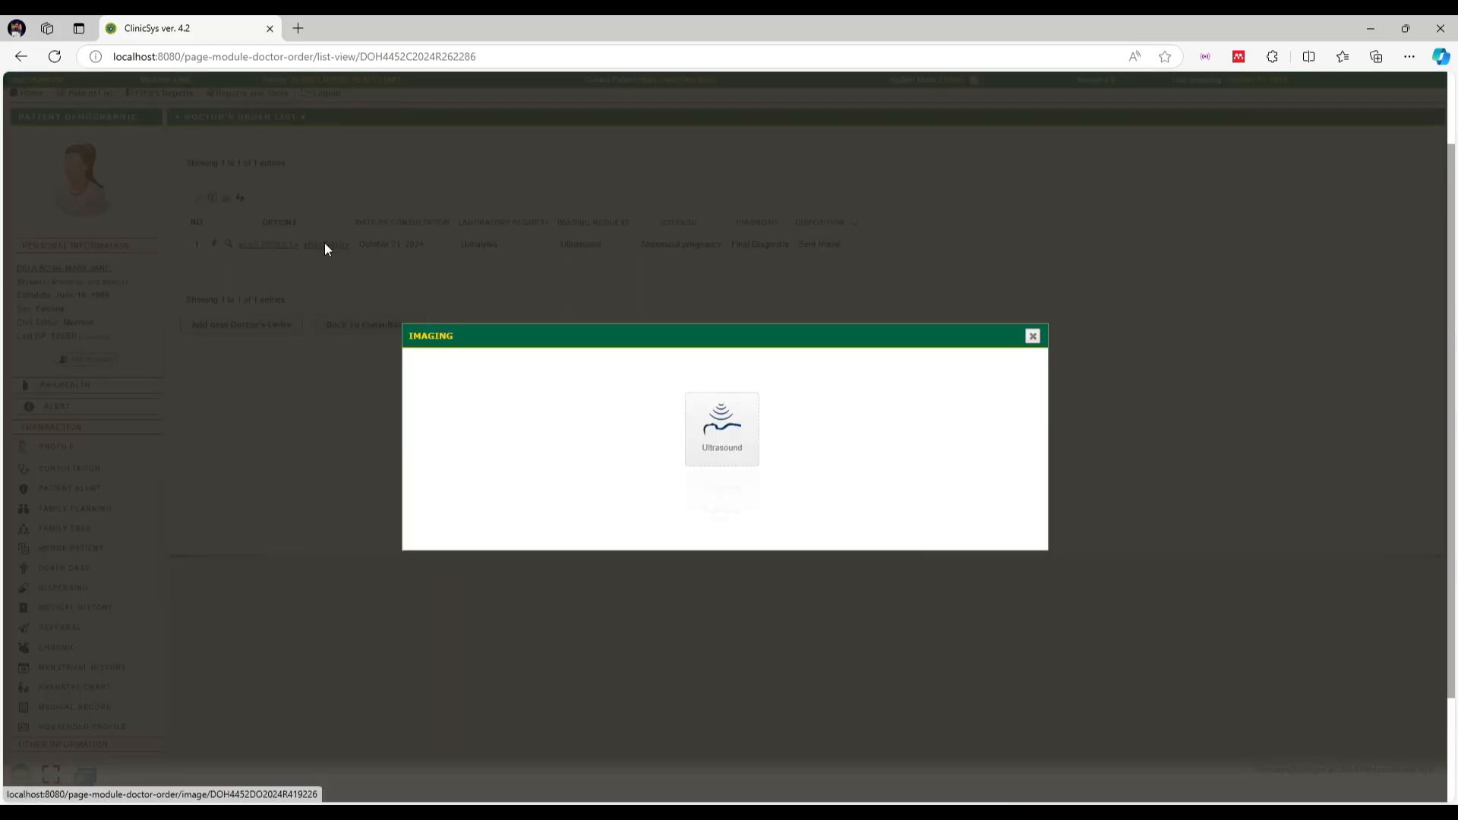
left_click(725, 419)
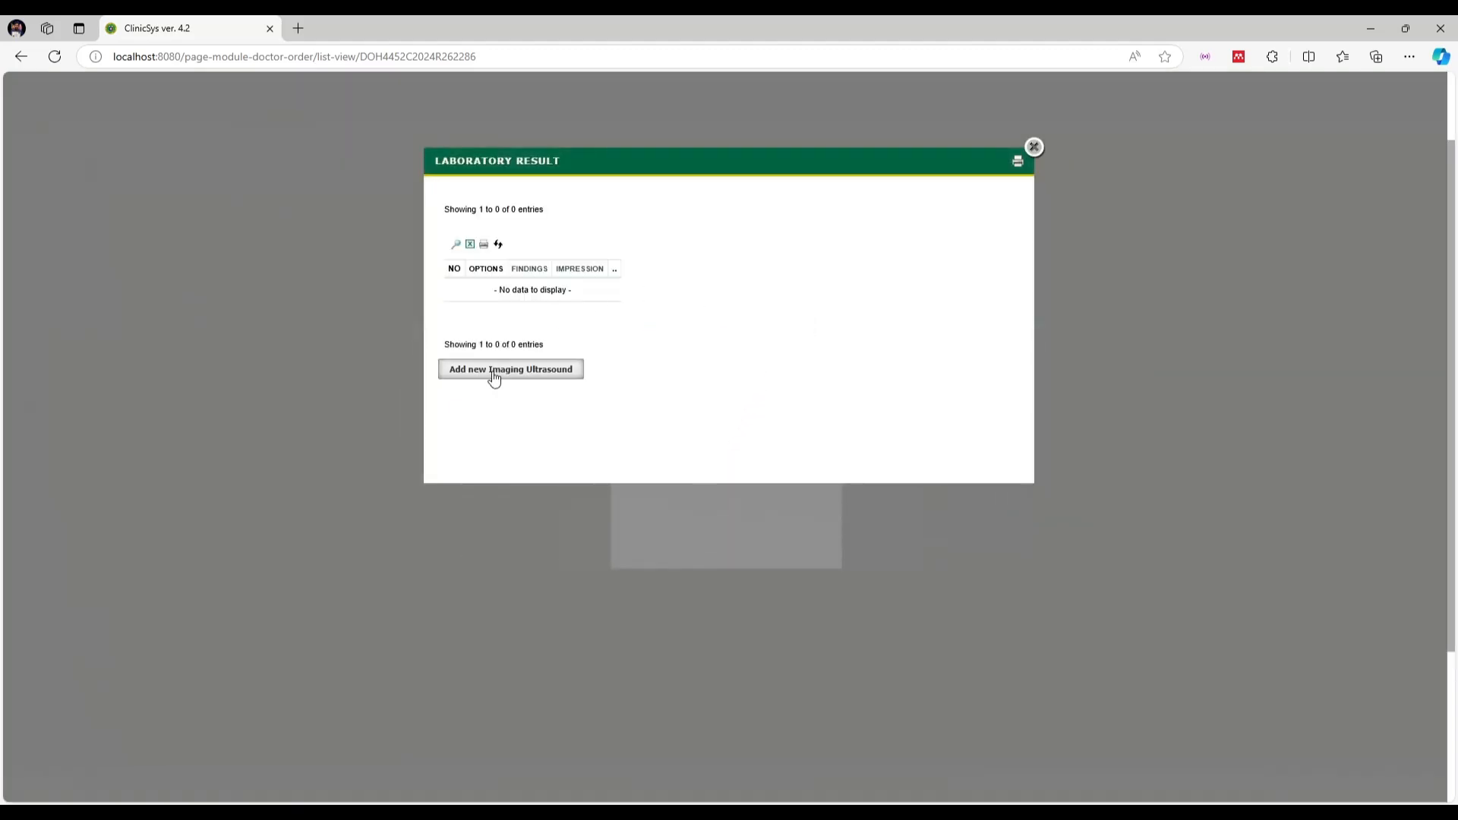
left_click(517, 371)
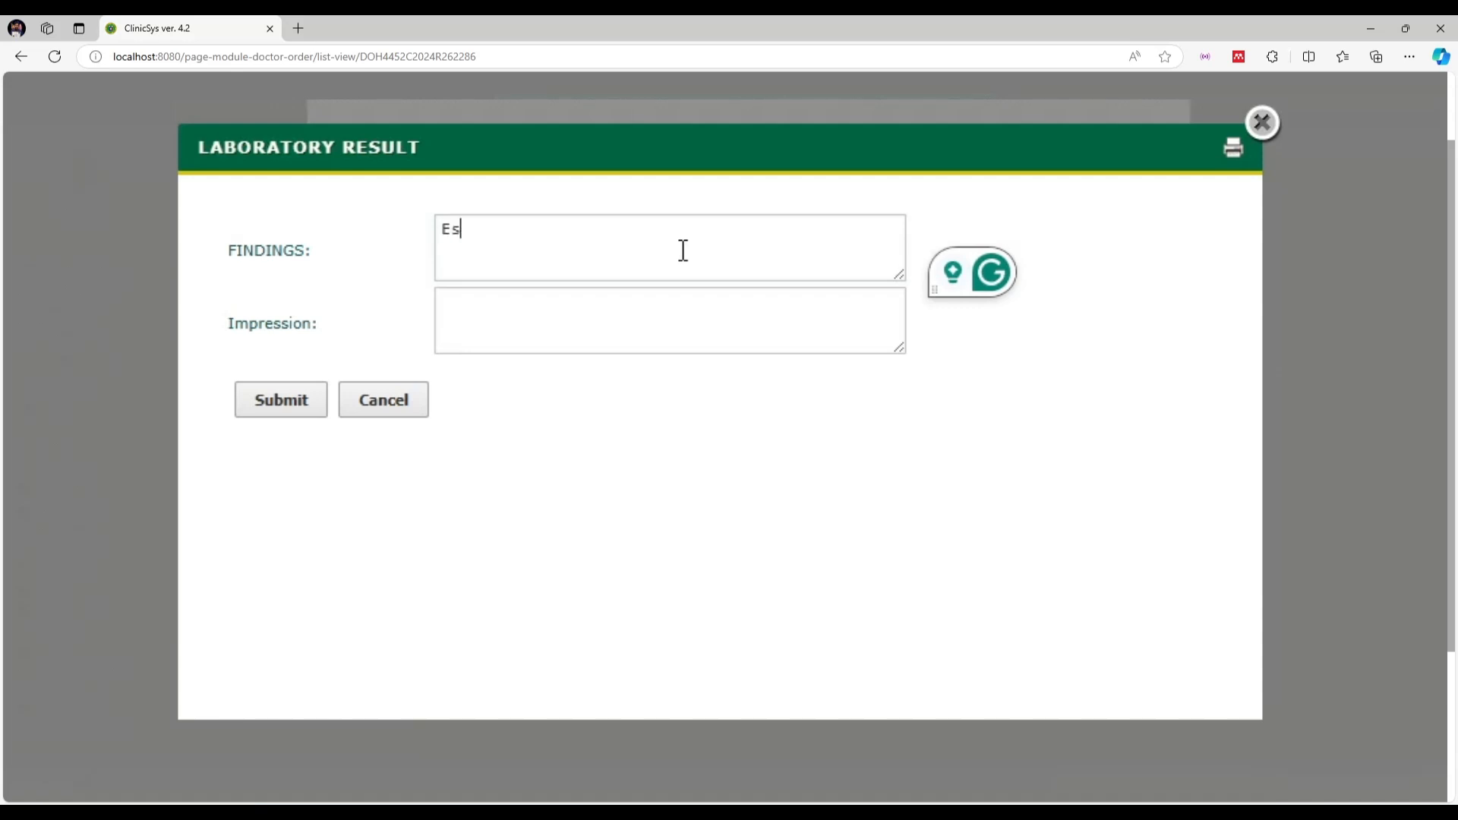
type("sentially nor")
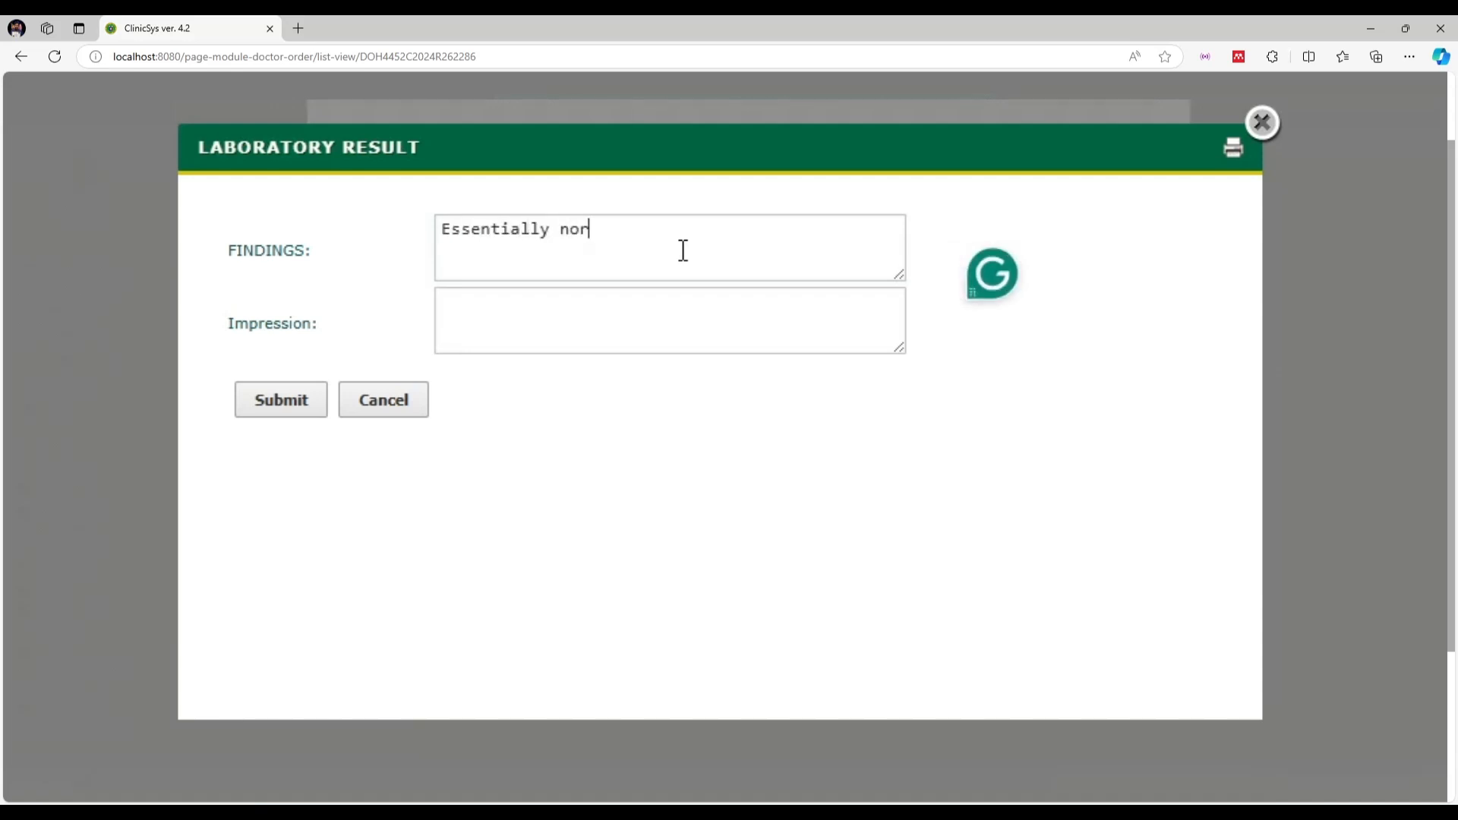
type("mal")
left_click(770, 338)
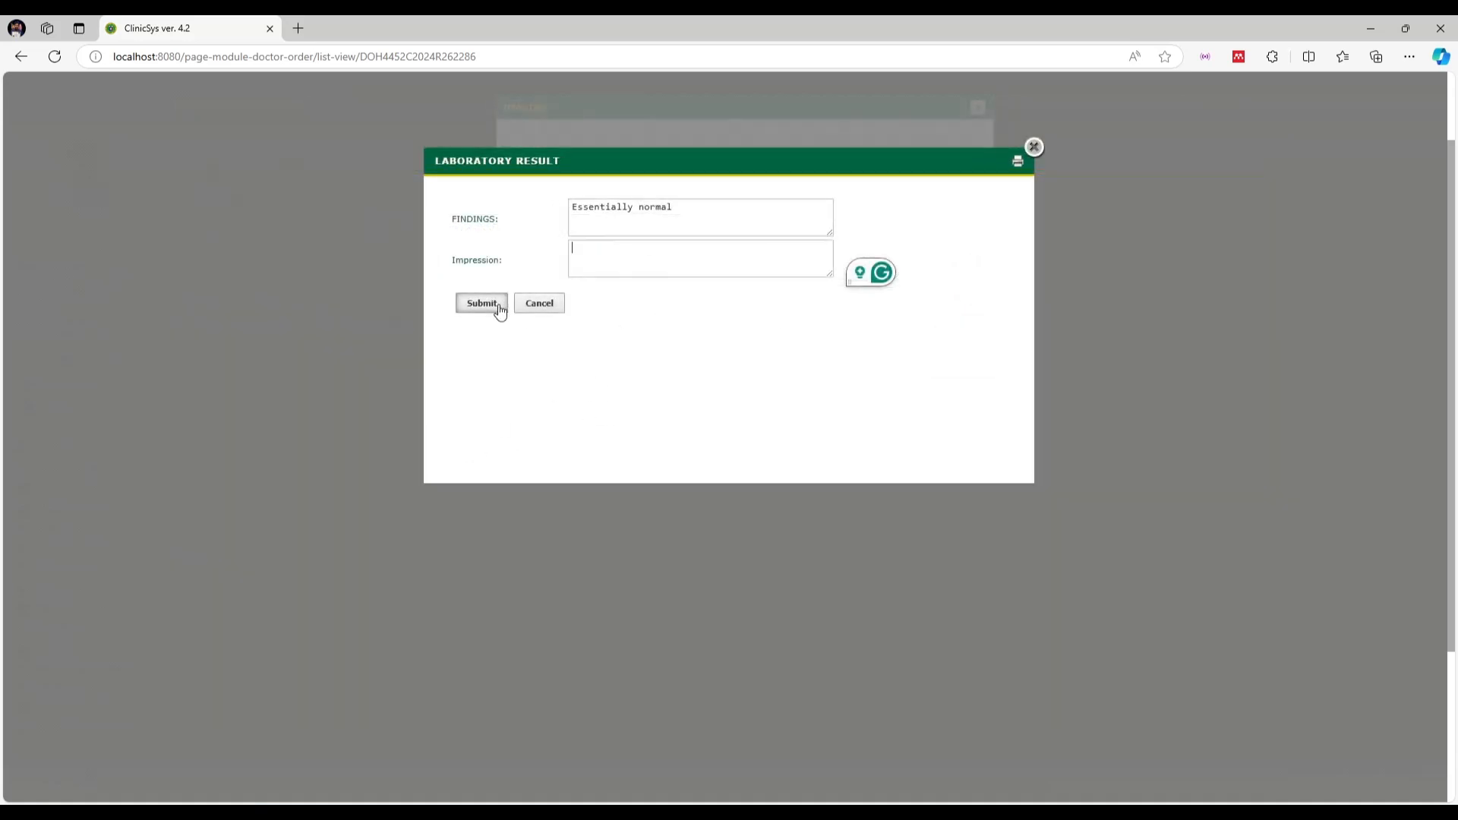
left_click(303, 406)
left_click(802, 140)
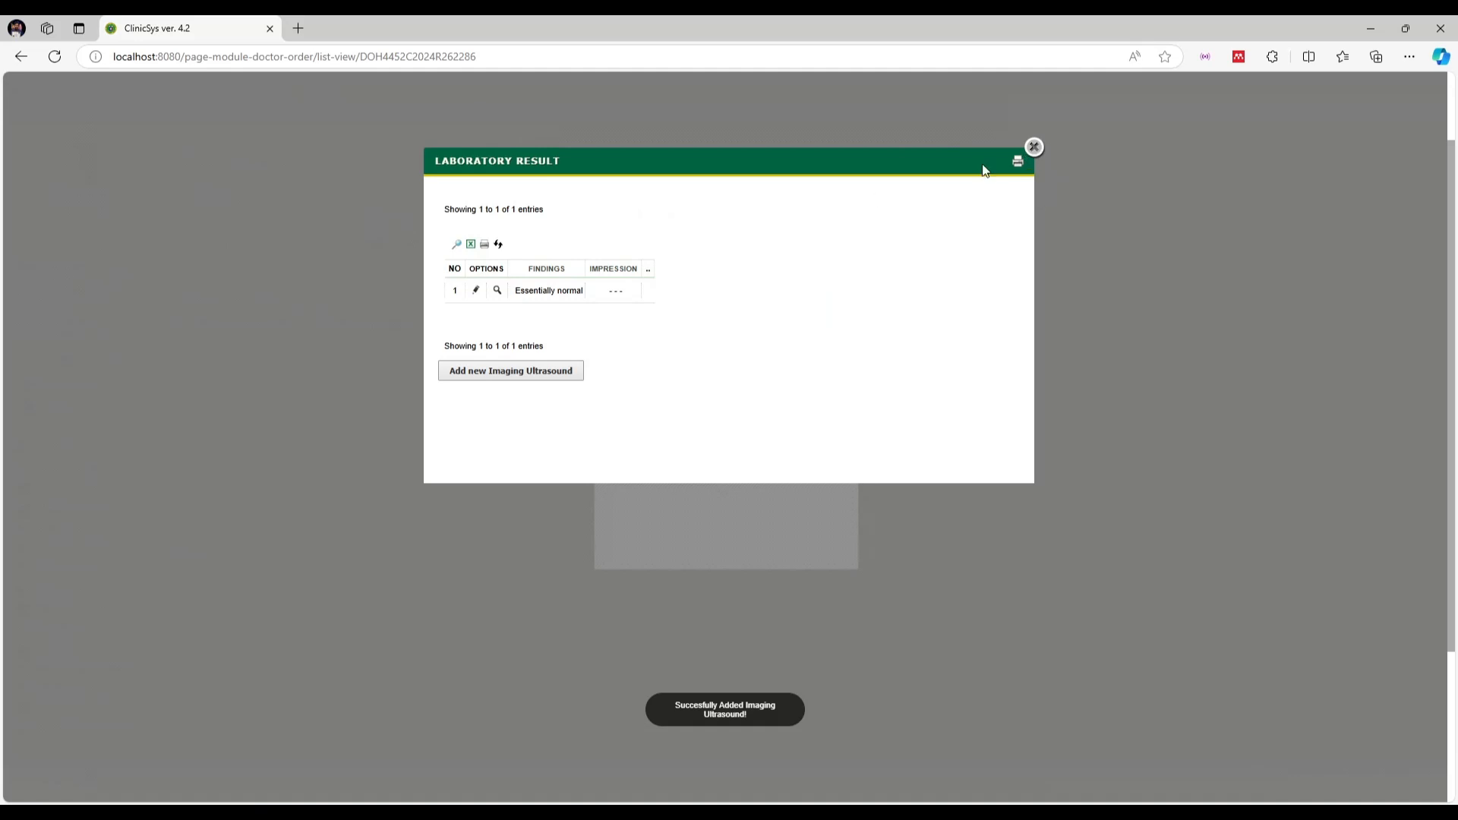
left_click(1033, 147)
Close the Imaging window, return to the consultation, and open Consultation Status follow-ups
left_click(844, 319)
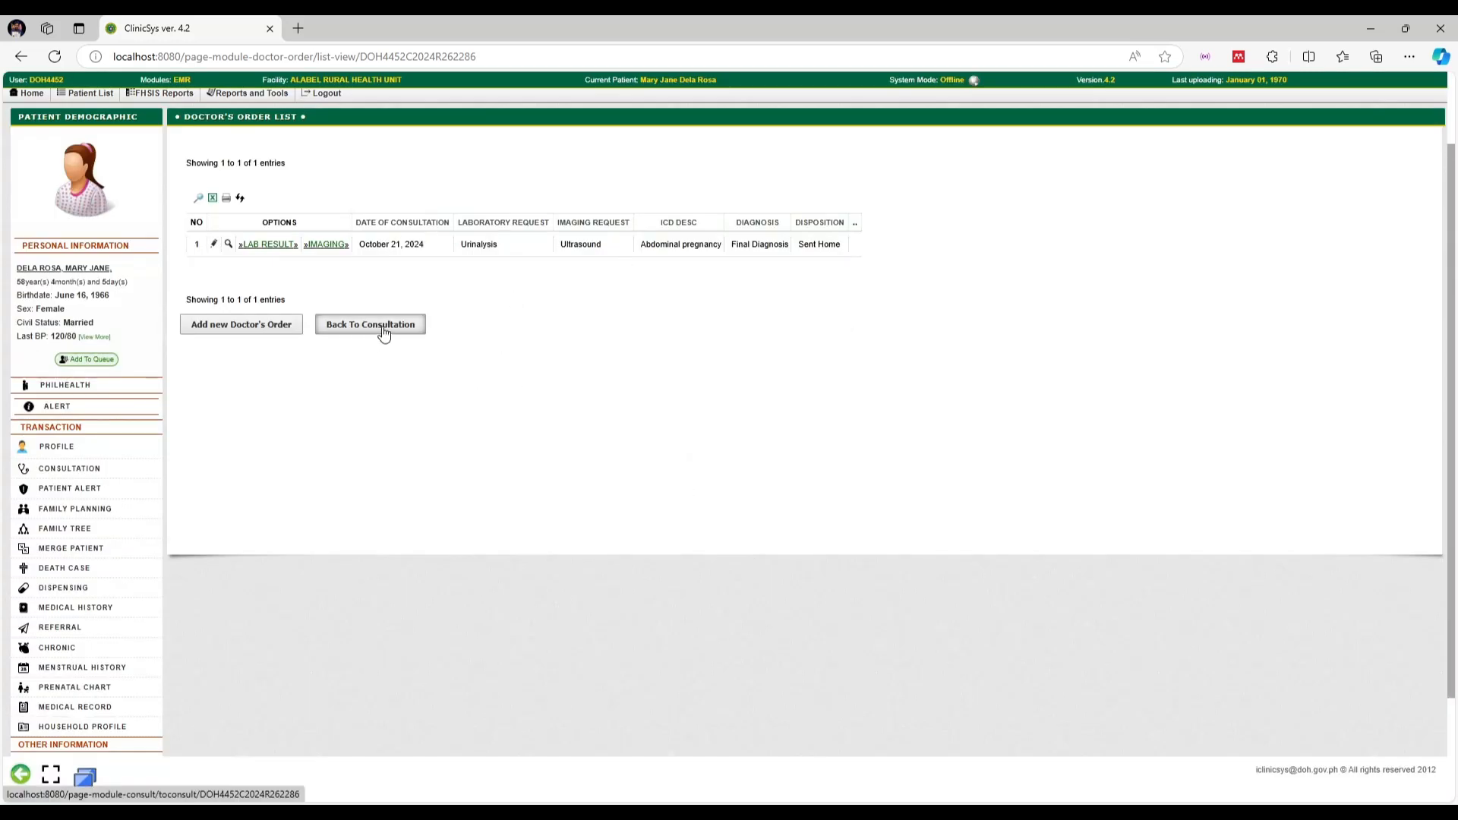
left_click(384, 332)
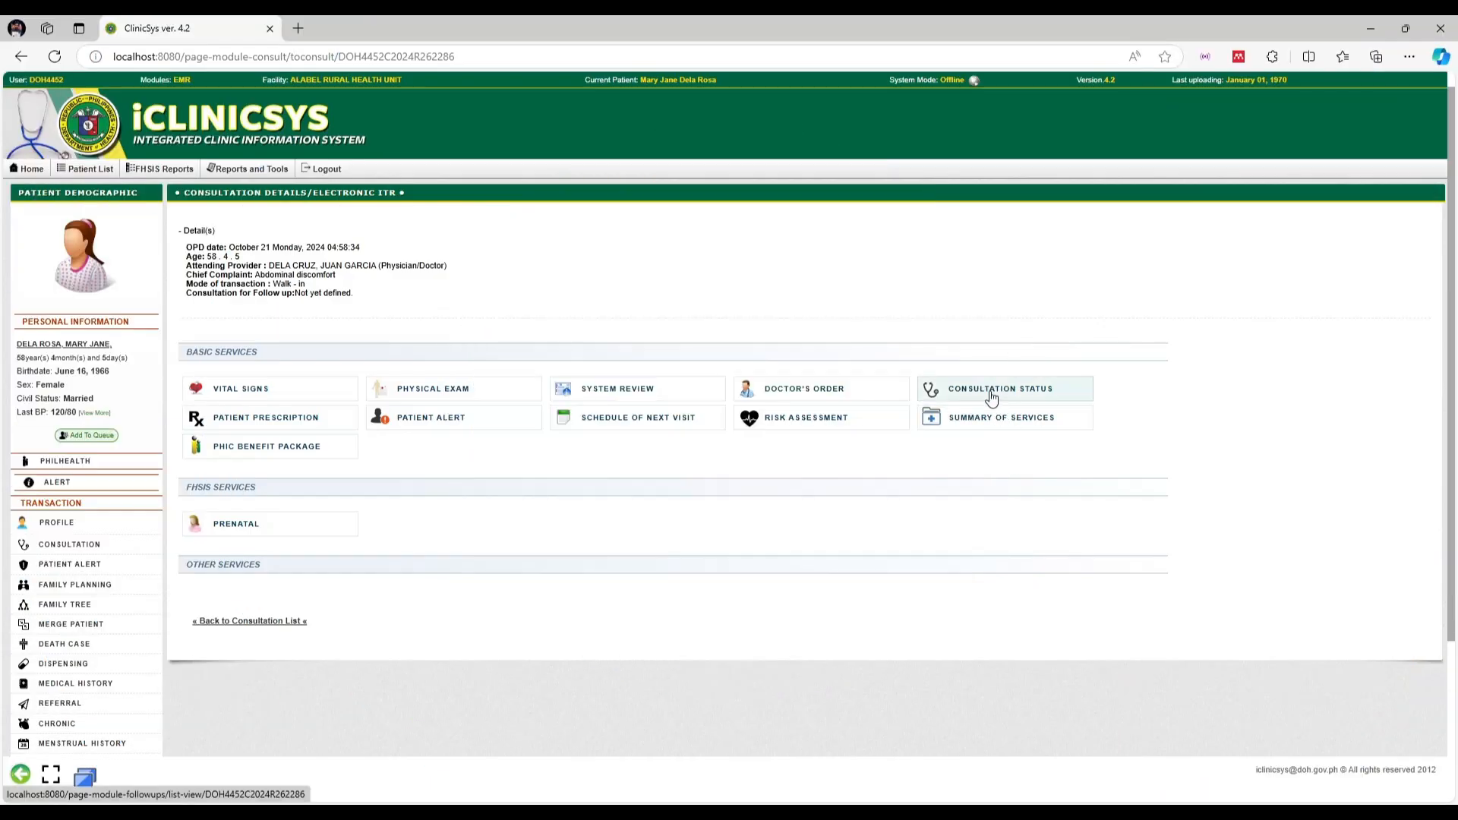
left_click(990, 396)
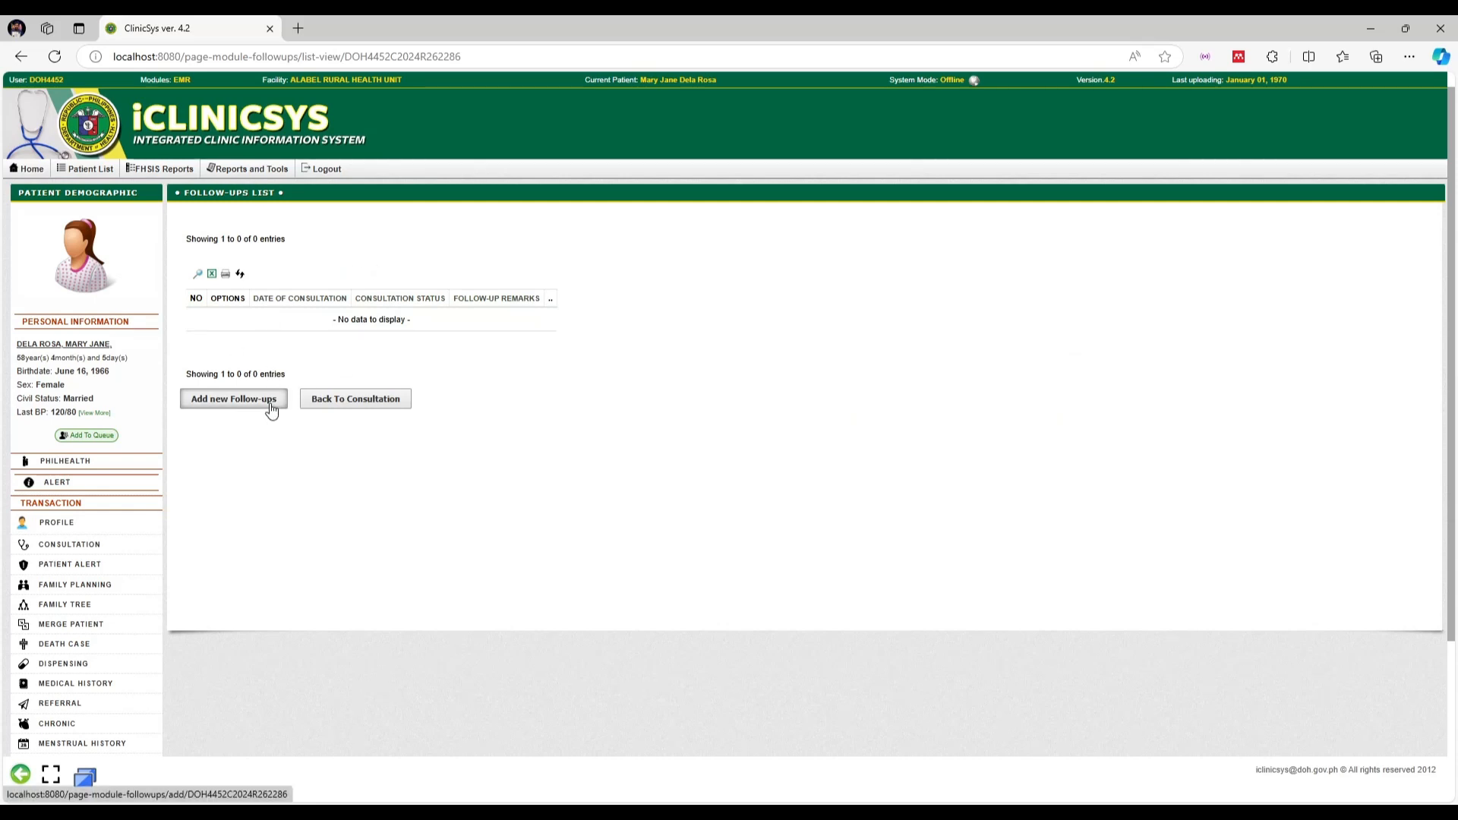
Save an October 21, 2024 follow-up with consultation status Completed, then return to the consultation details
left_click(273, 410)
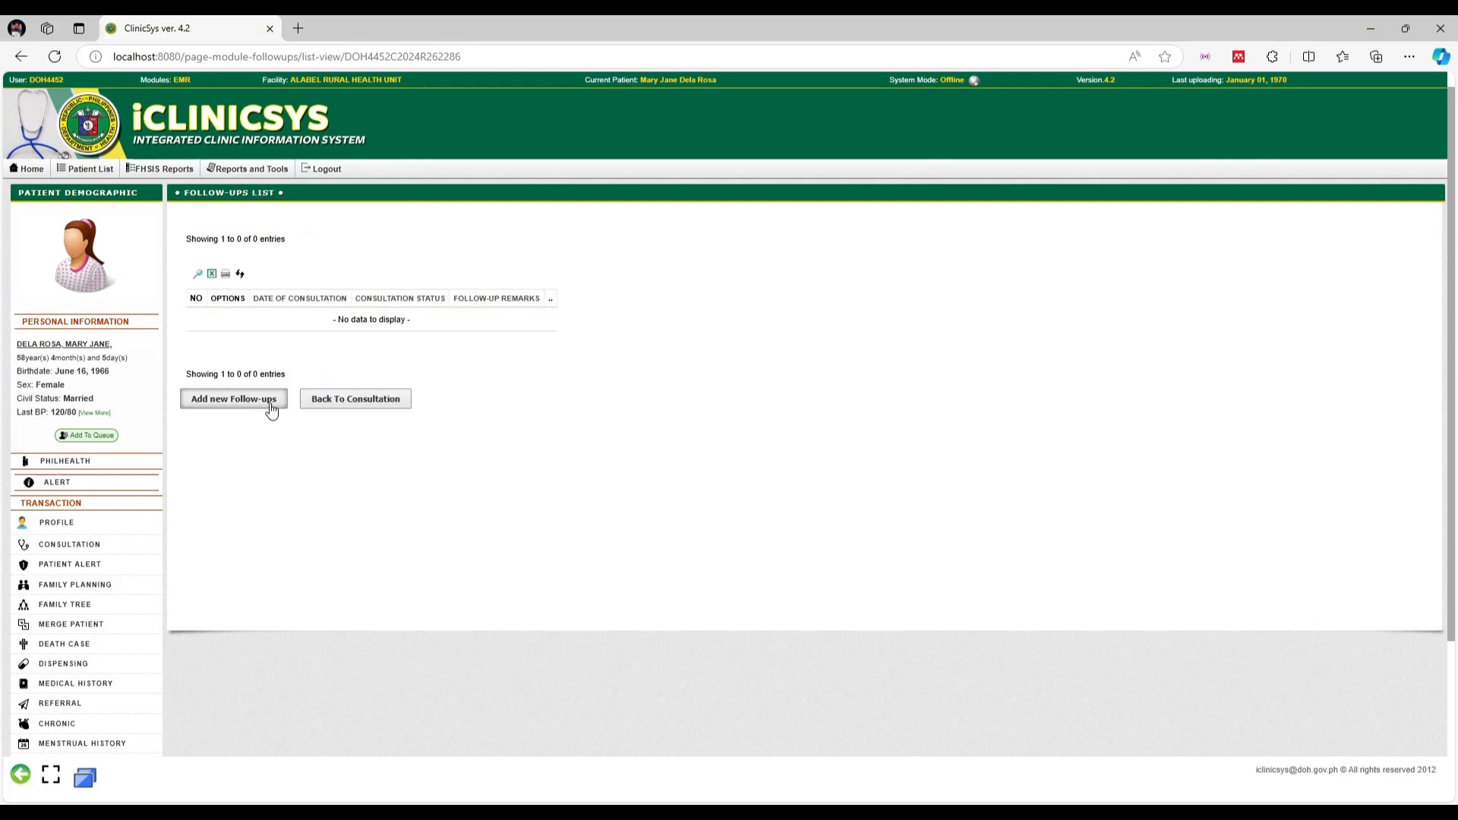
left_click(270, 407)
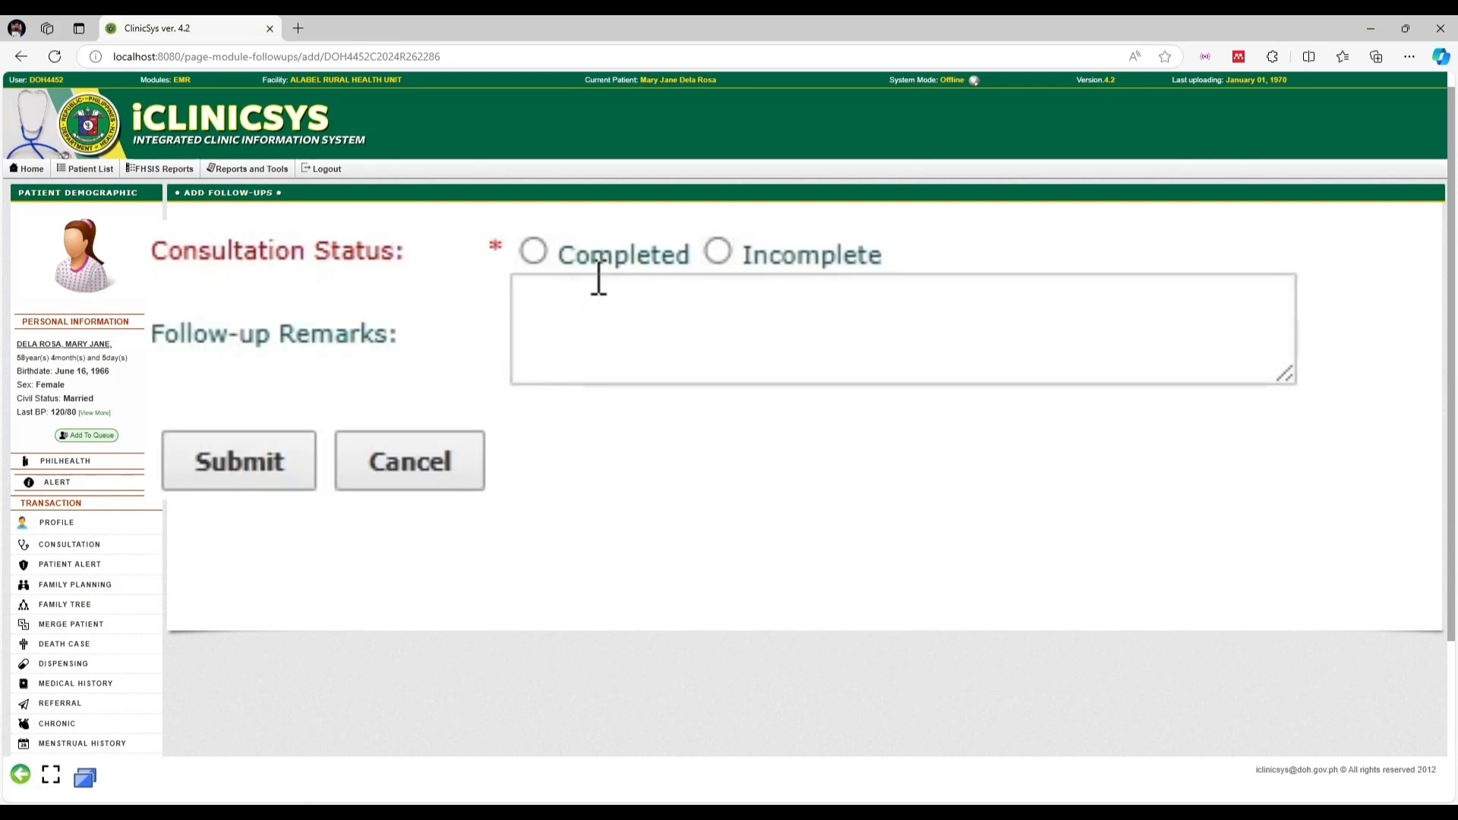
left_click(720, 254)
left_click(533, 252)
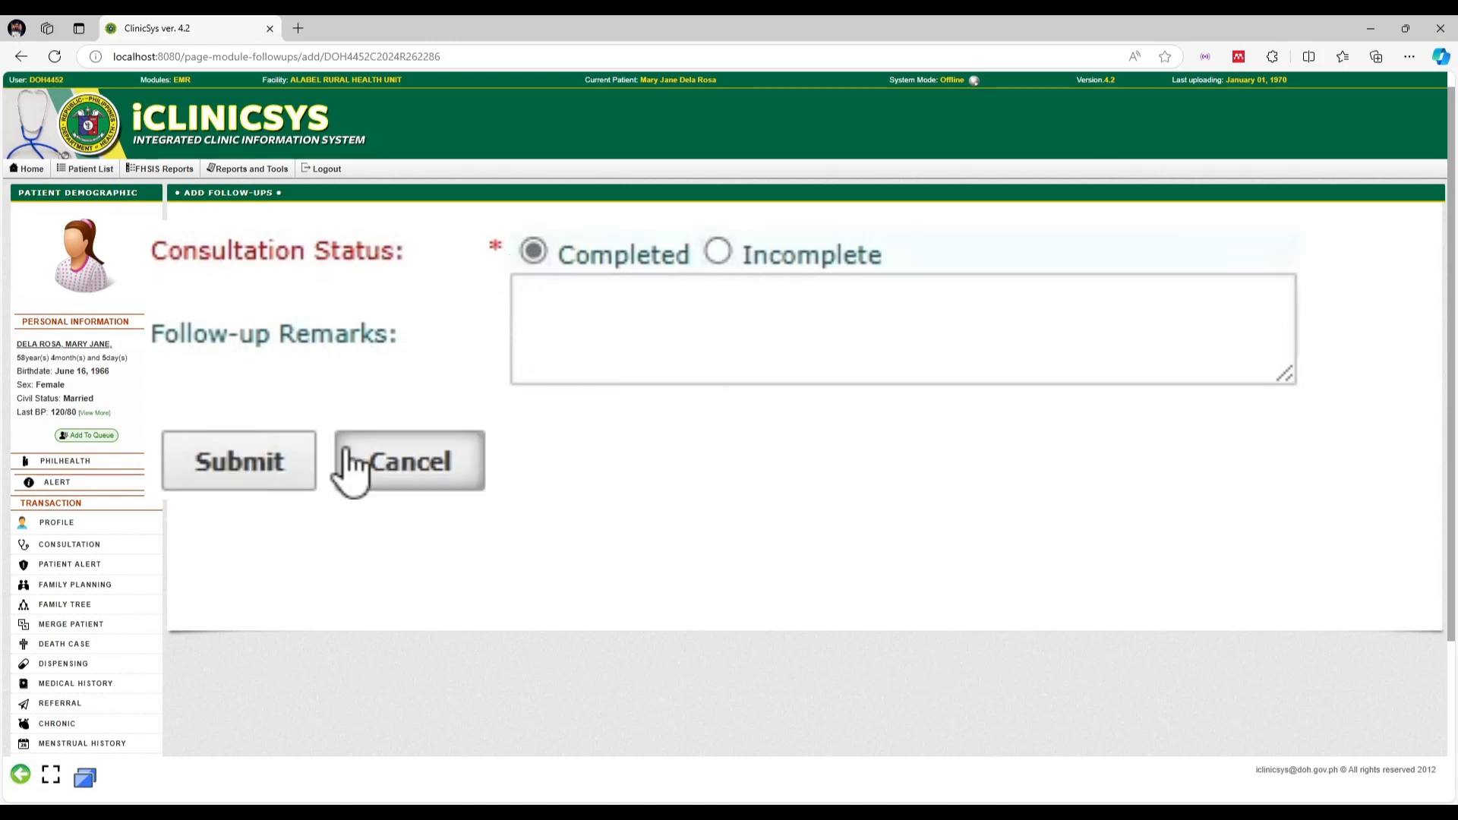
left_click(228, 460)
left_click(800, 141)
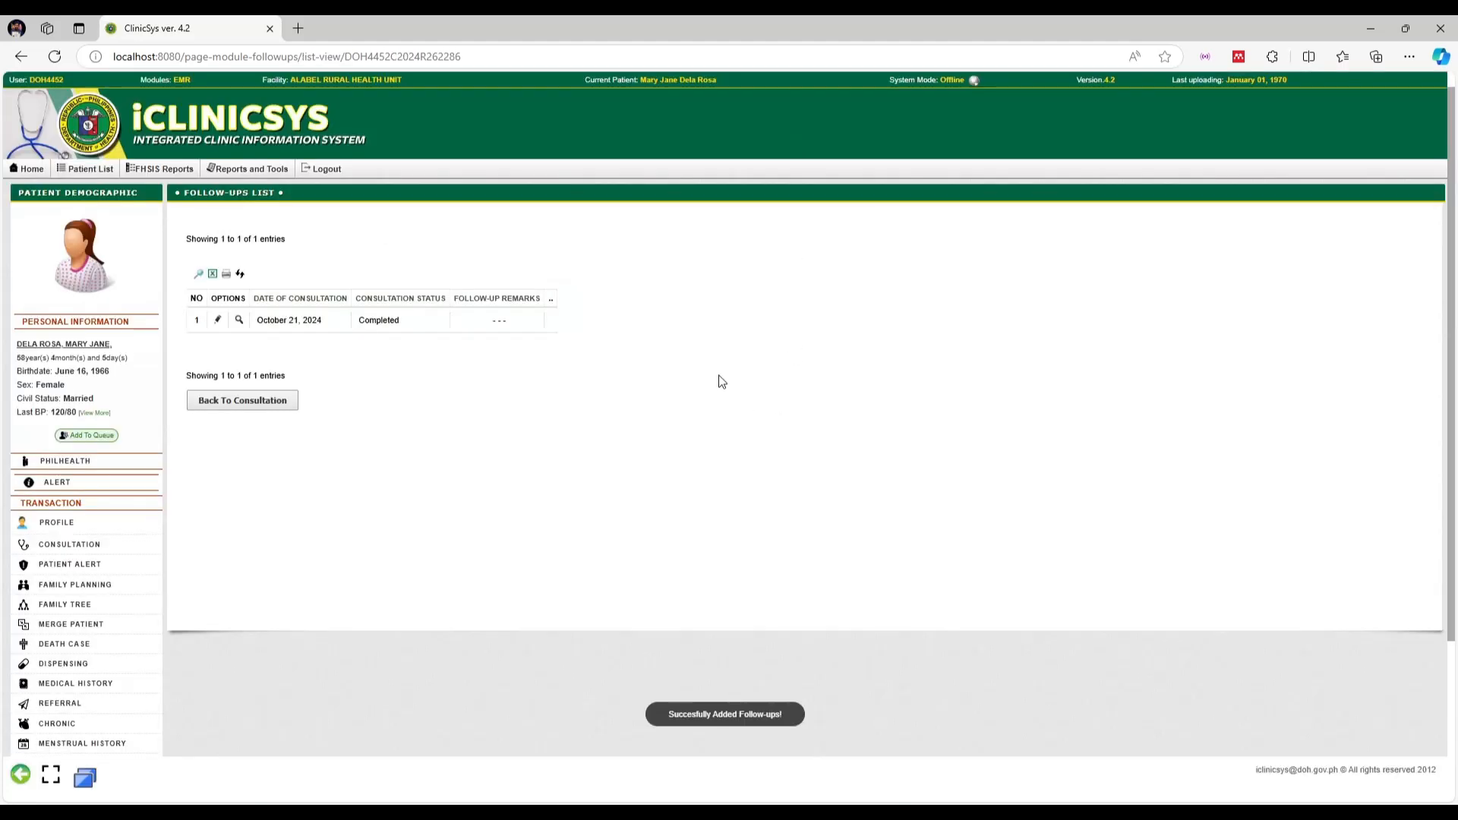
left_click(253, 408)
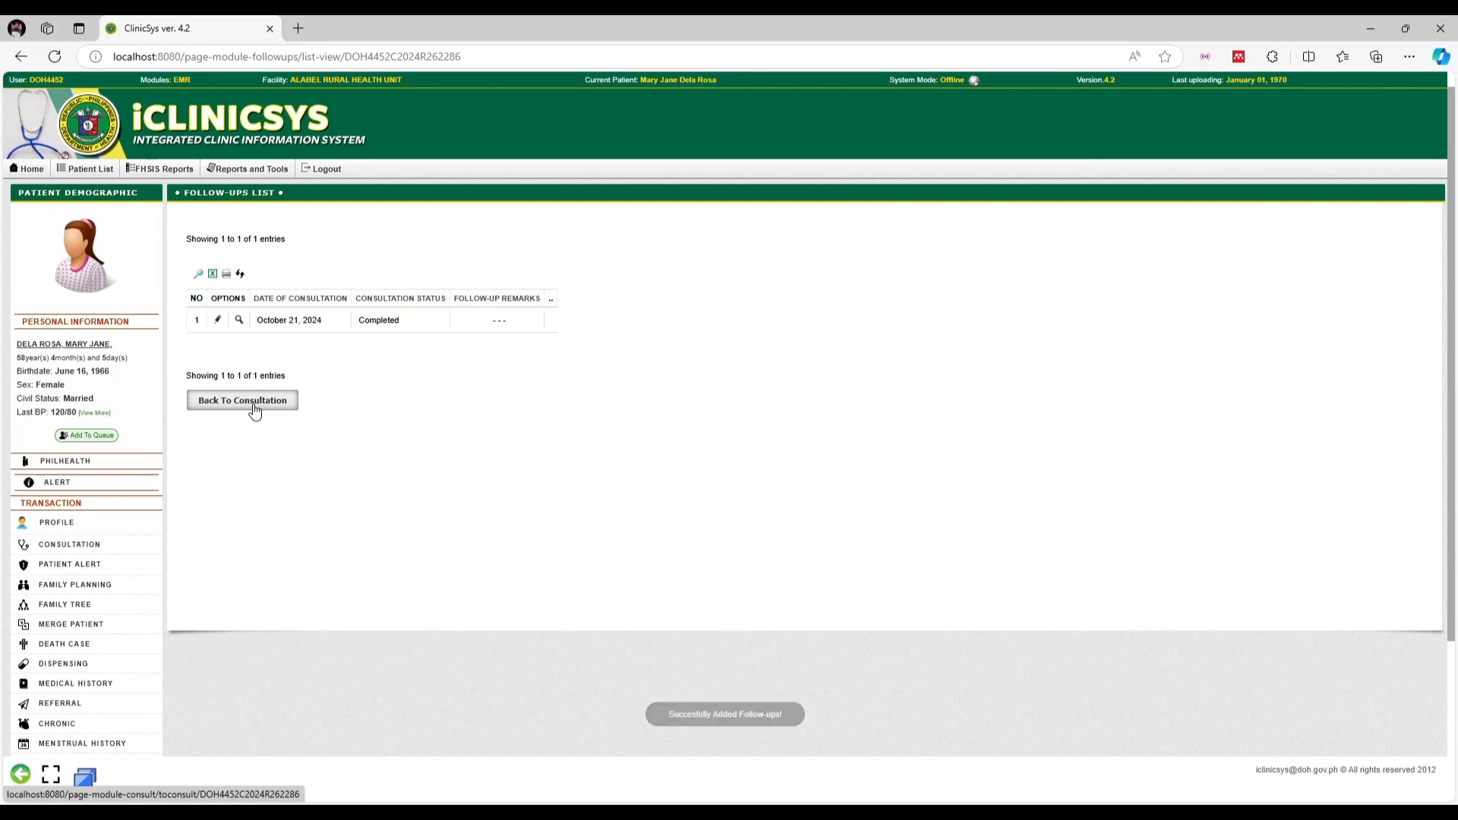
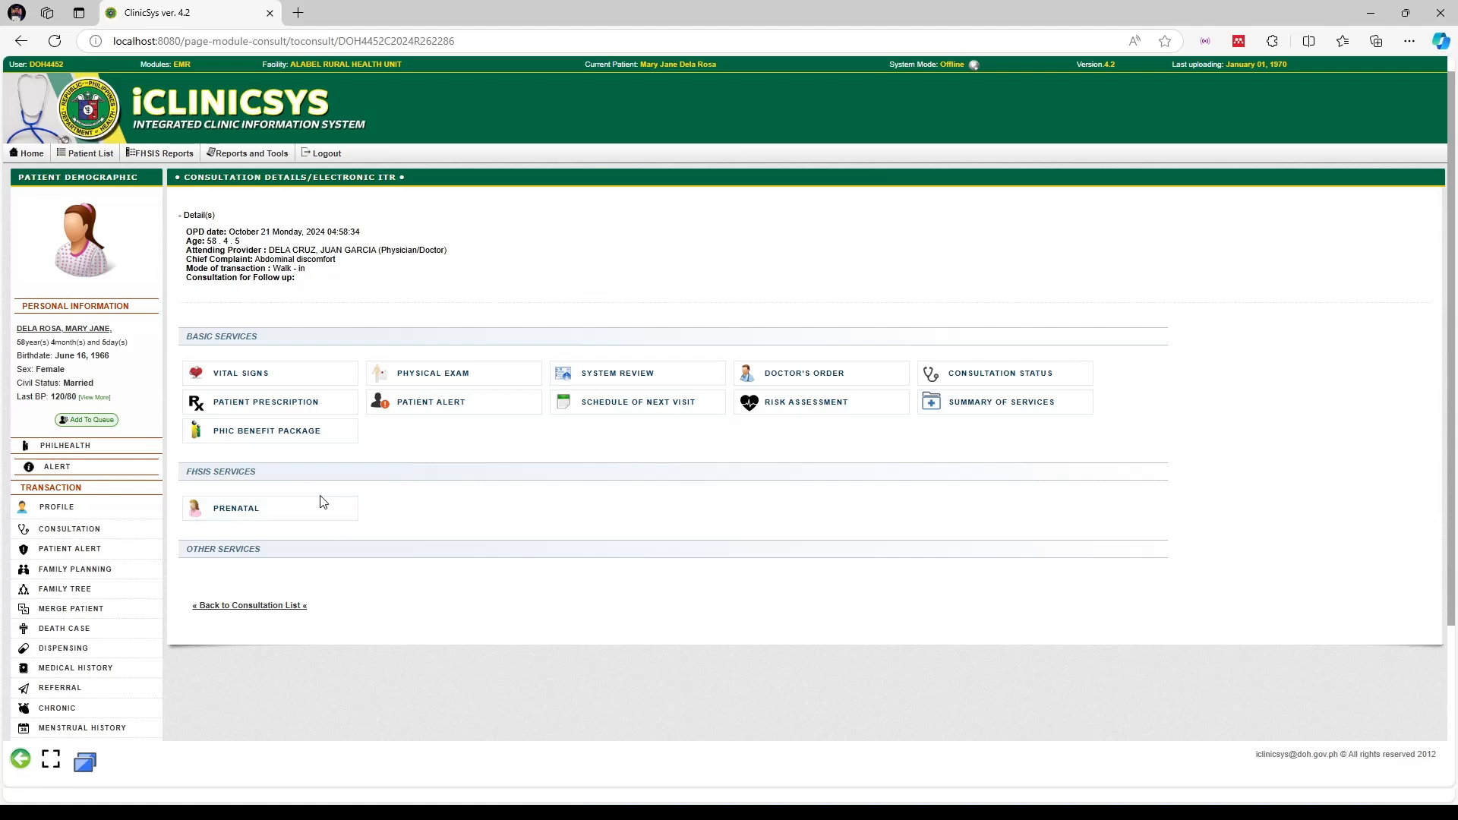
Start a new prenatal folder with LMP 10/06/2024 and update the menarche and cycle values
left_click(249, 524)
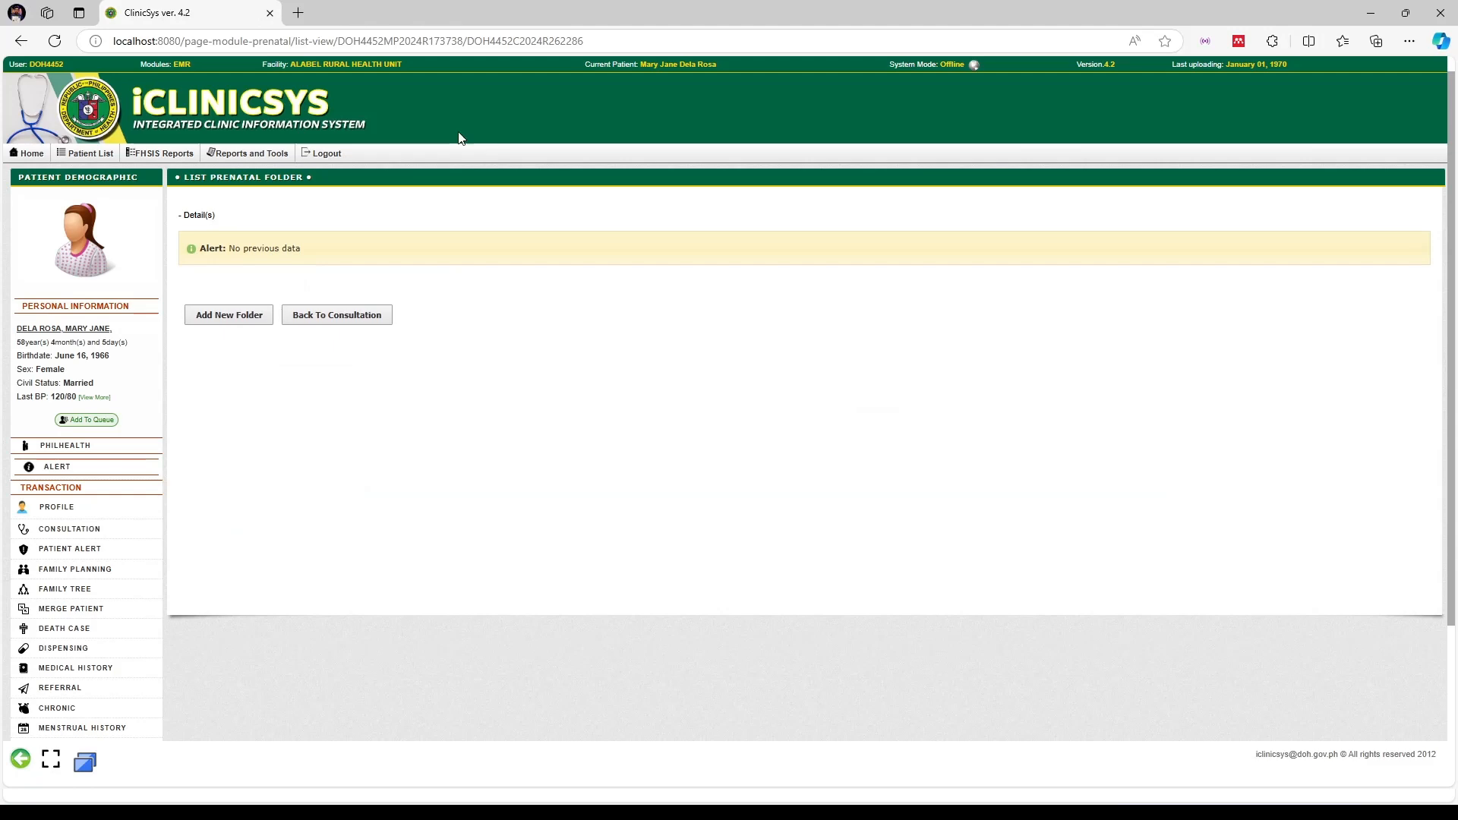
left_click(238, 321)
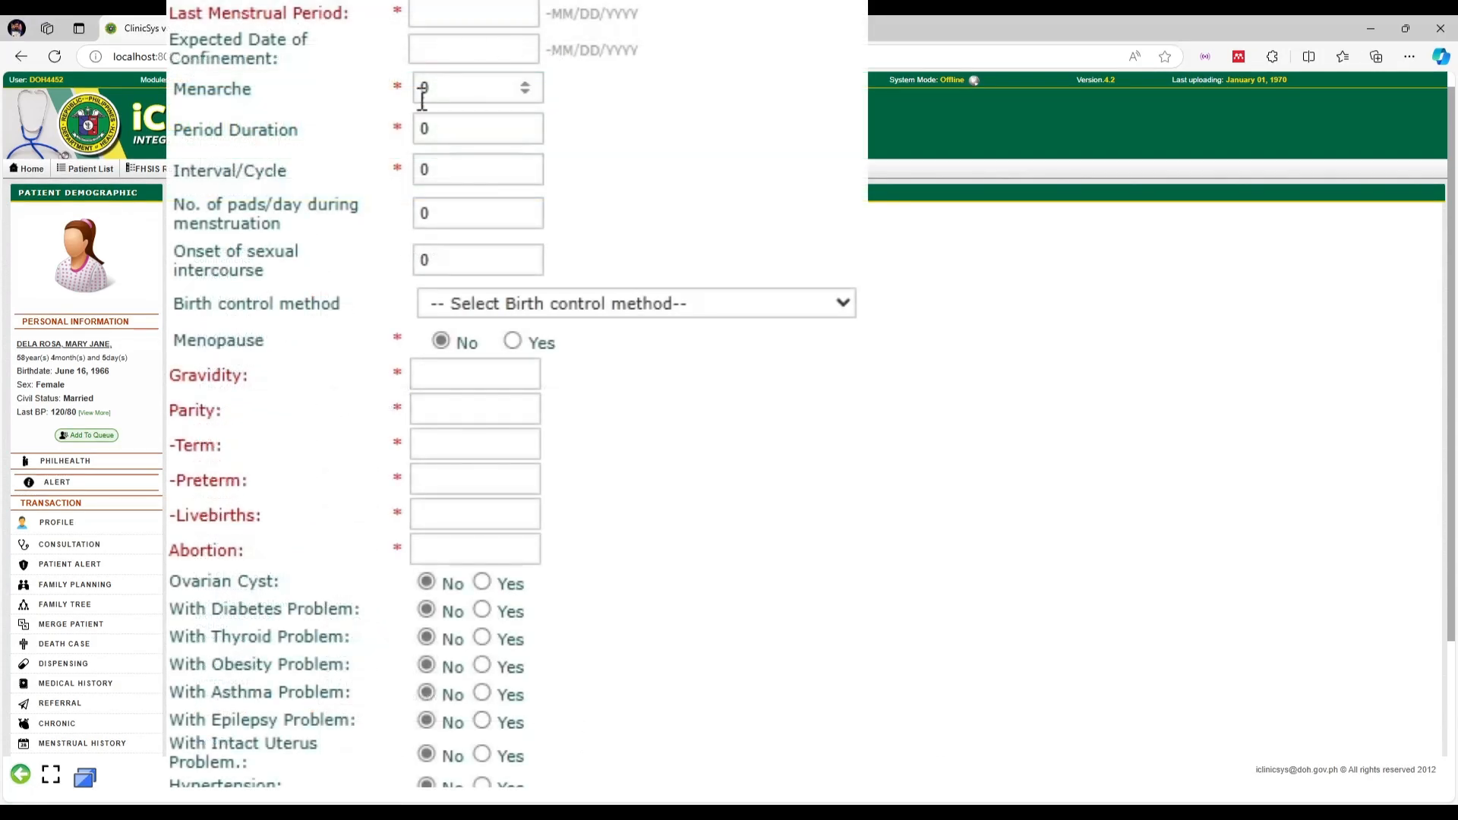
left_click(427, 13)
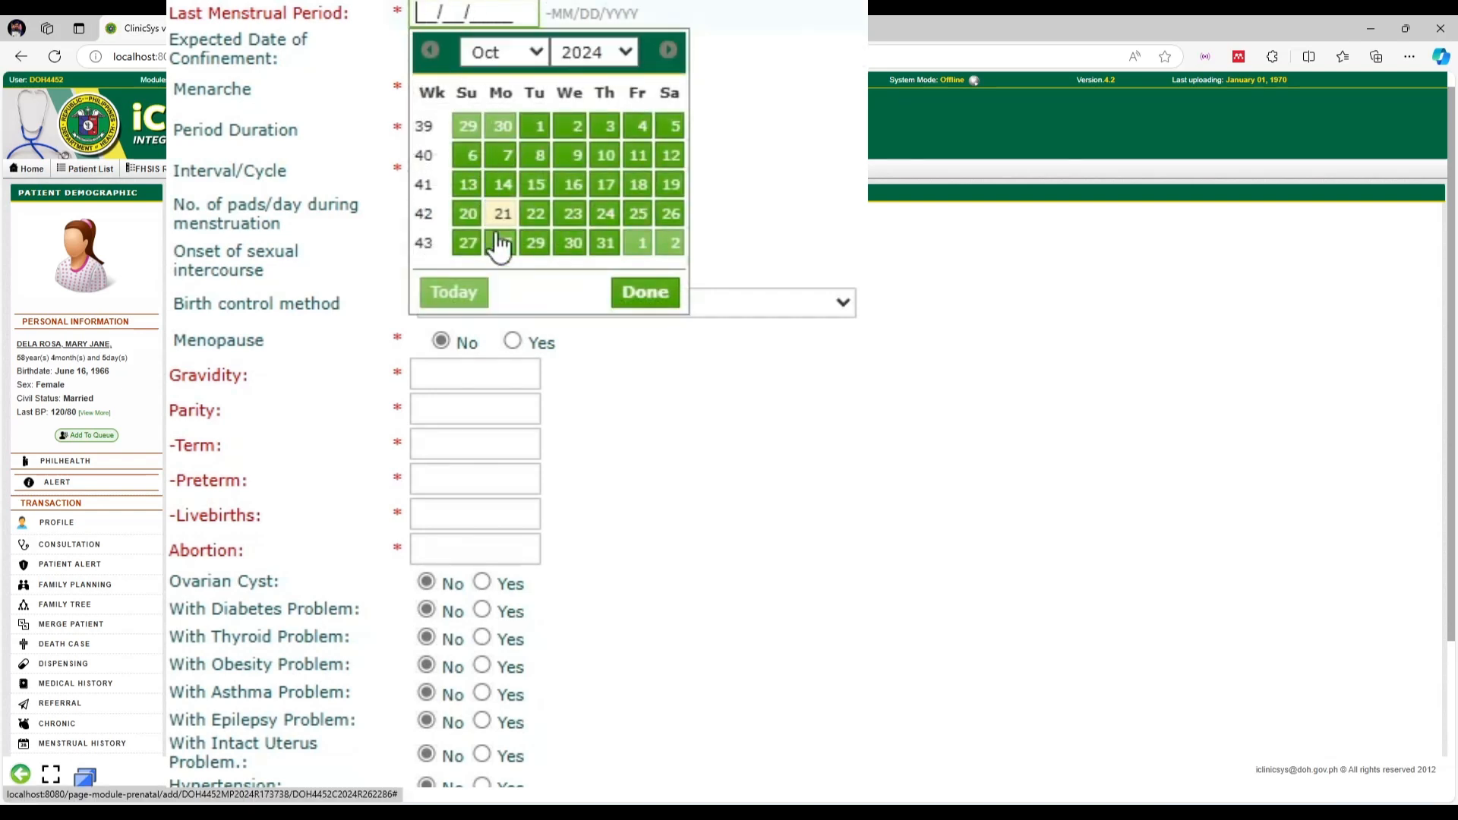
left_click(468, 156)
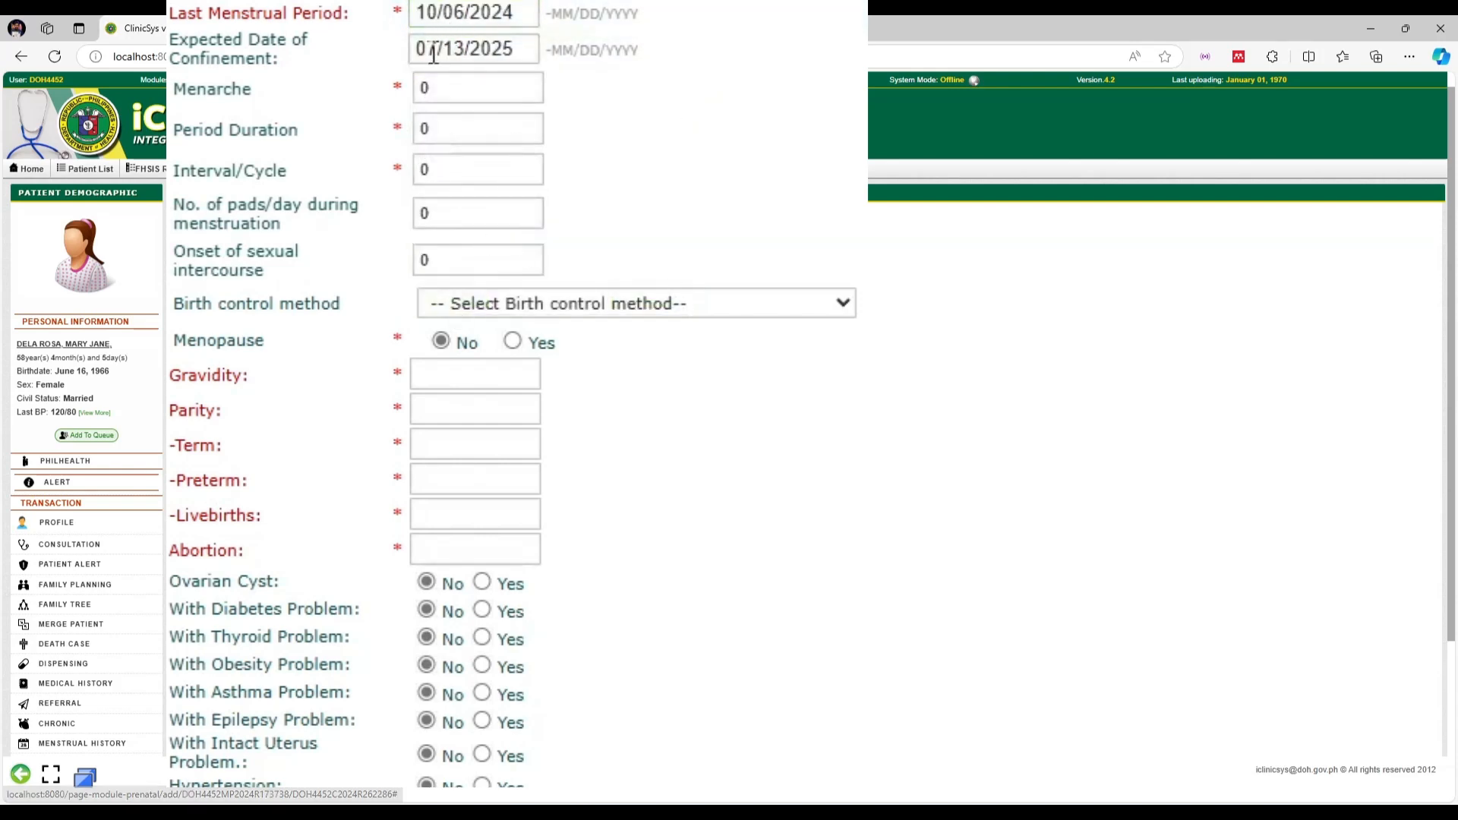
left_click_drag(453, 92, 413, 90)
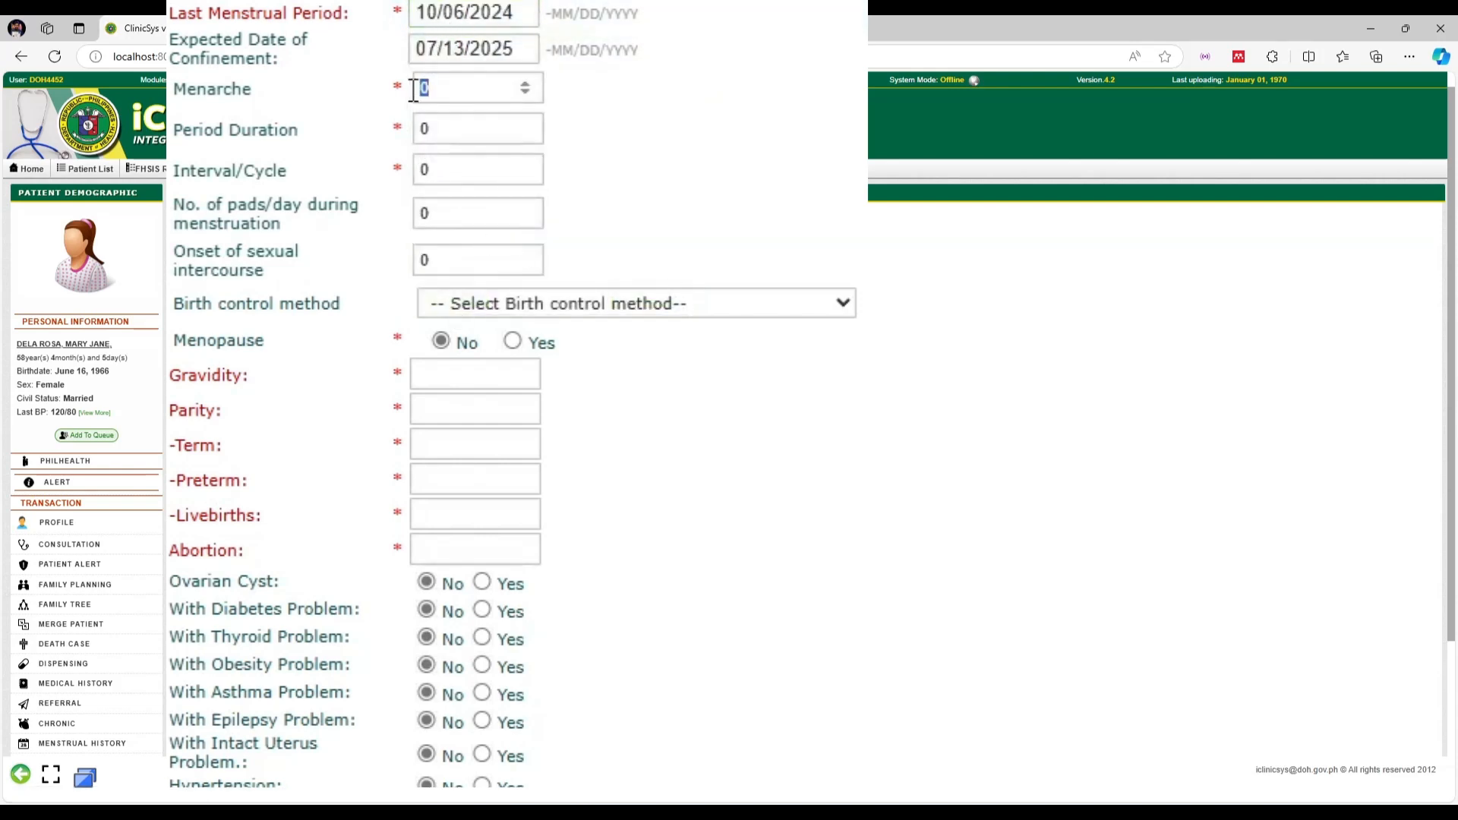
left_click_drag(469, 161, 403, 169)
type("1")
Choose Condom as birth control and enter the obstetric counts: one term birth, zero preterm
left_click(566, 304)
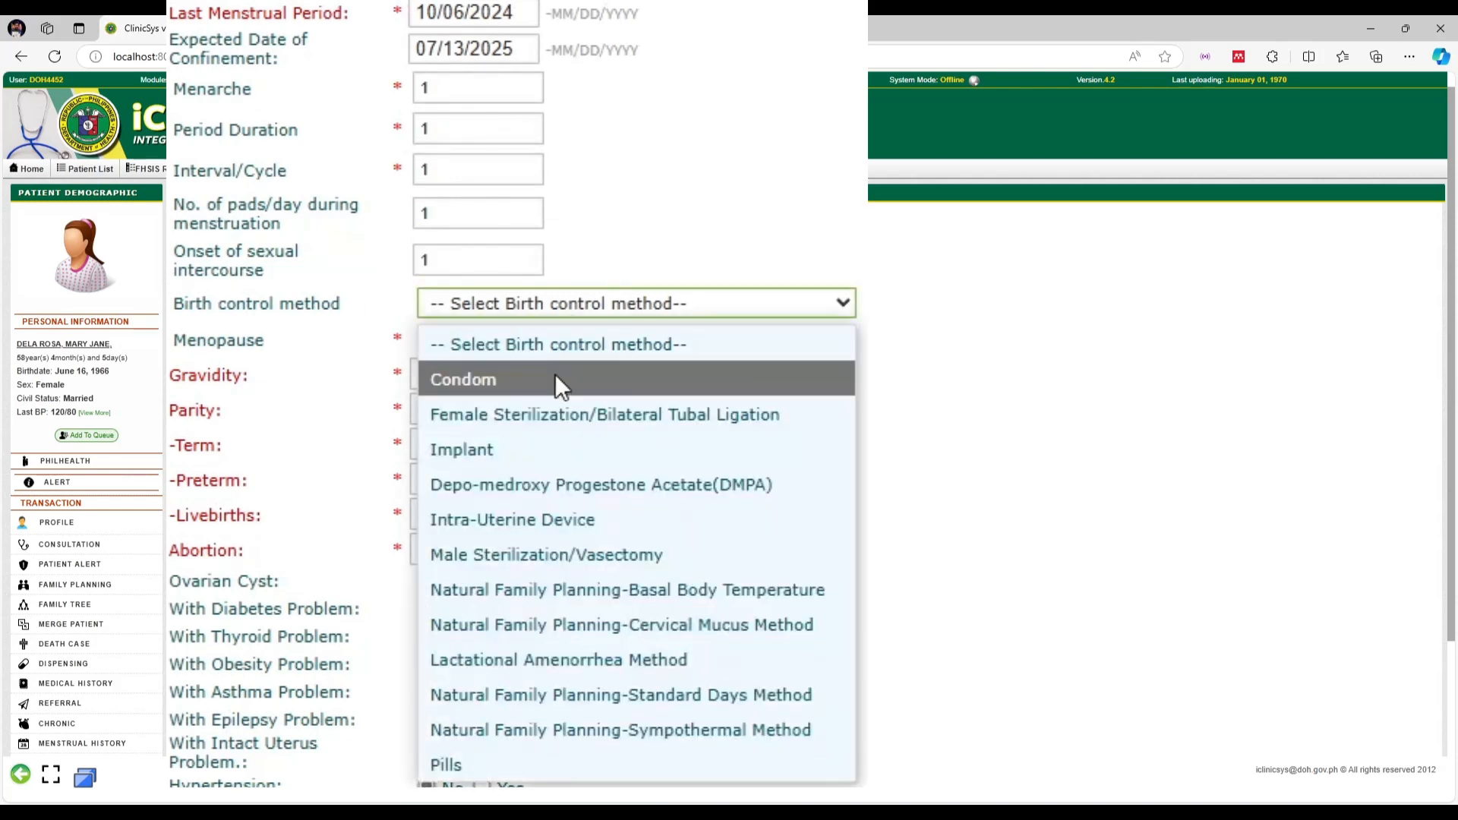
left_click(548, 386)
left_click(467, 376)
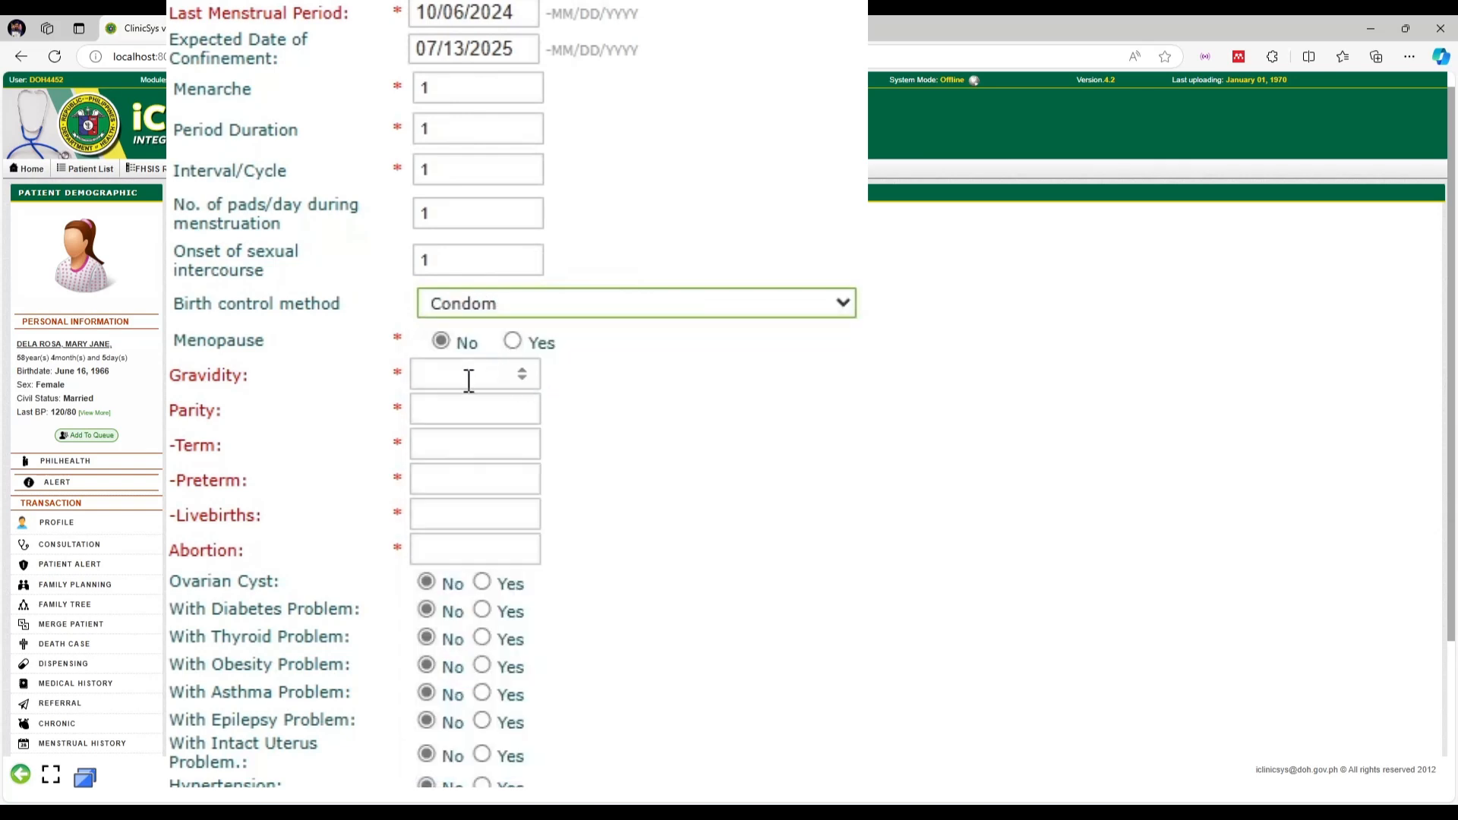
type("11")
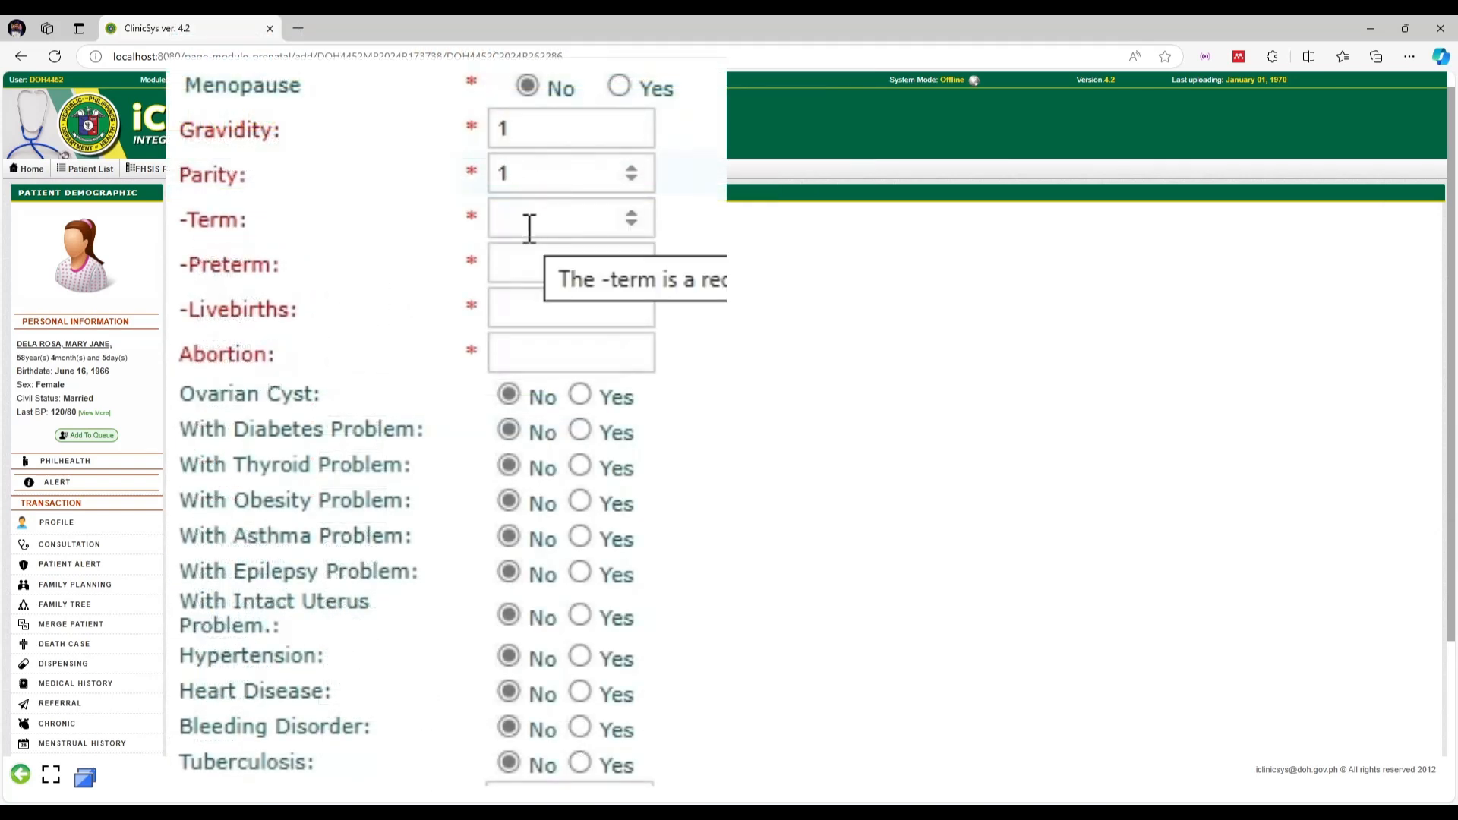
left_click(335, 464)
type("1")
left_click(519, 265)
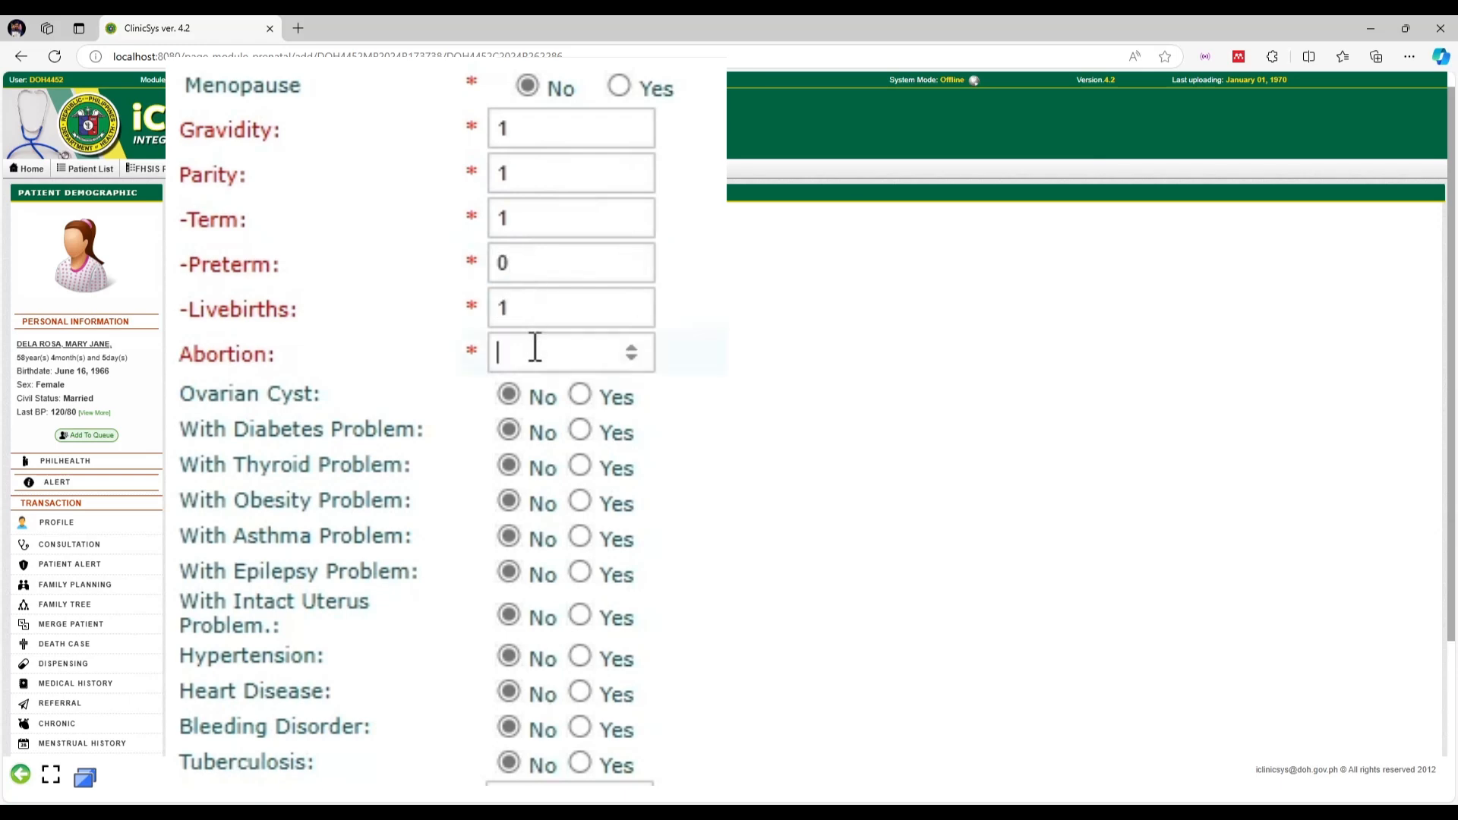
type("0")
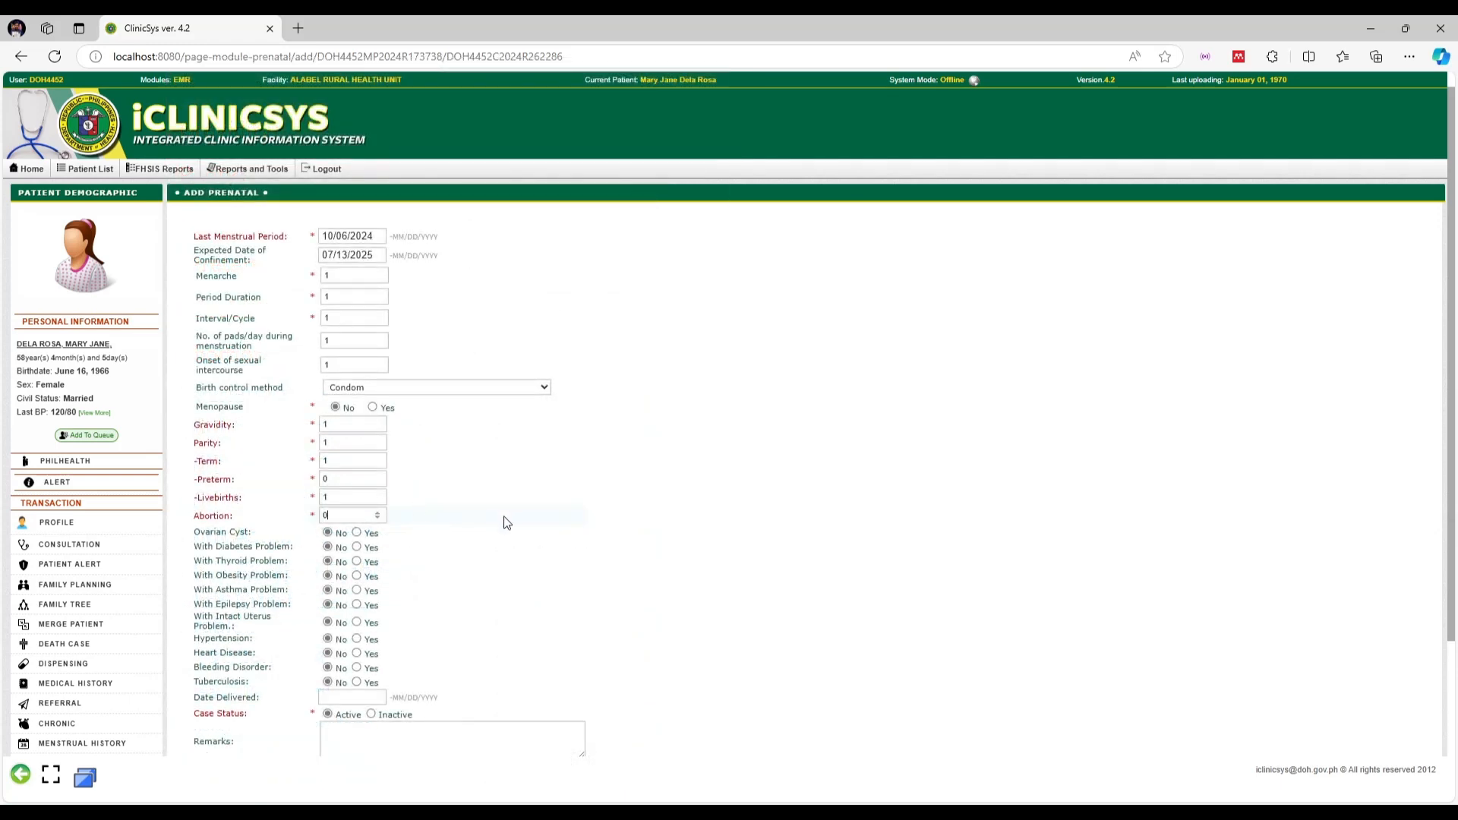
Submit the new prenatal folder and confirm the save
scroll(506, 522, "down", 3)
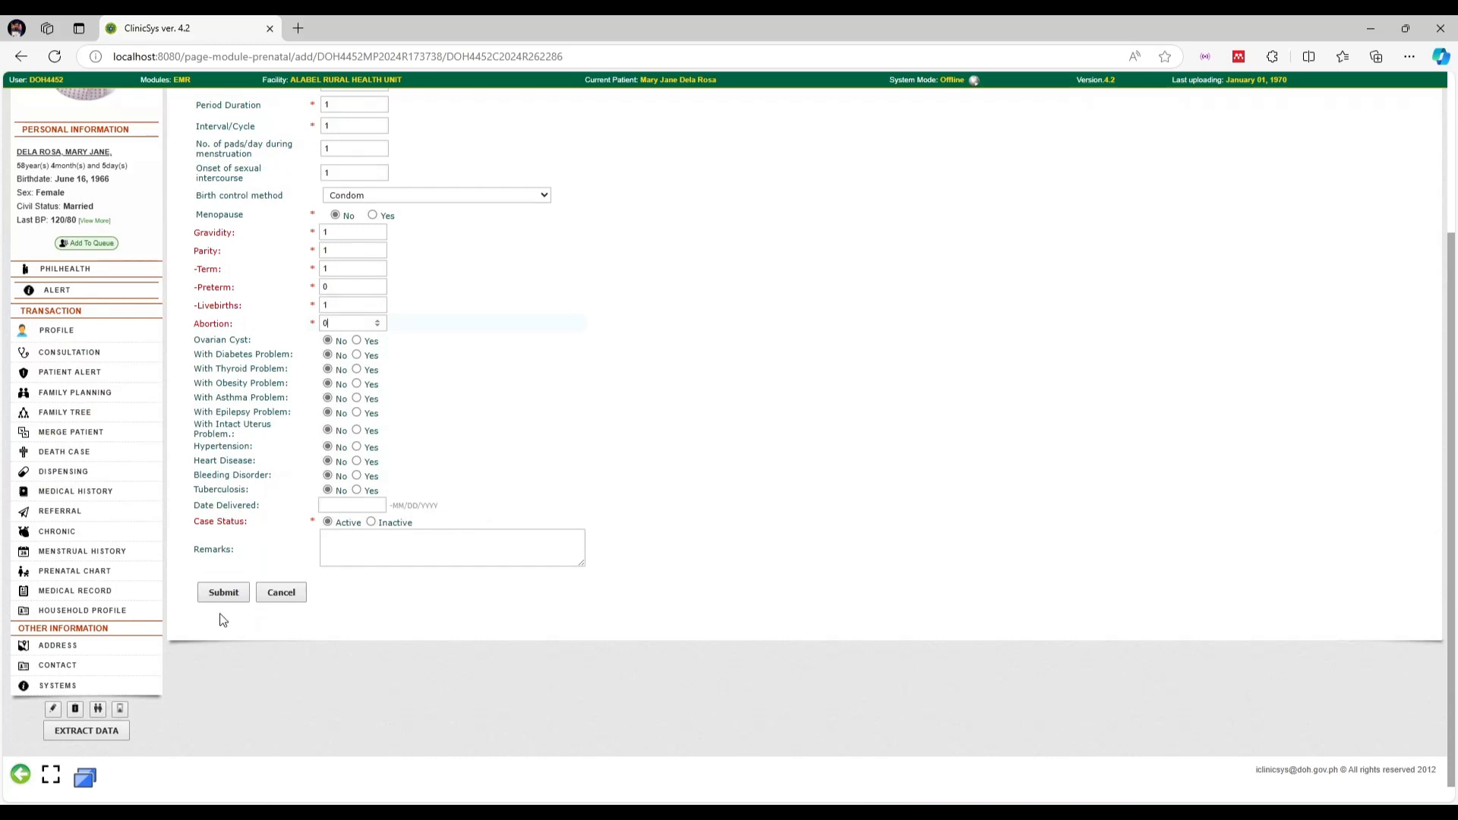
left_click(220, 594)
left_click(799, 144)
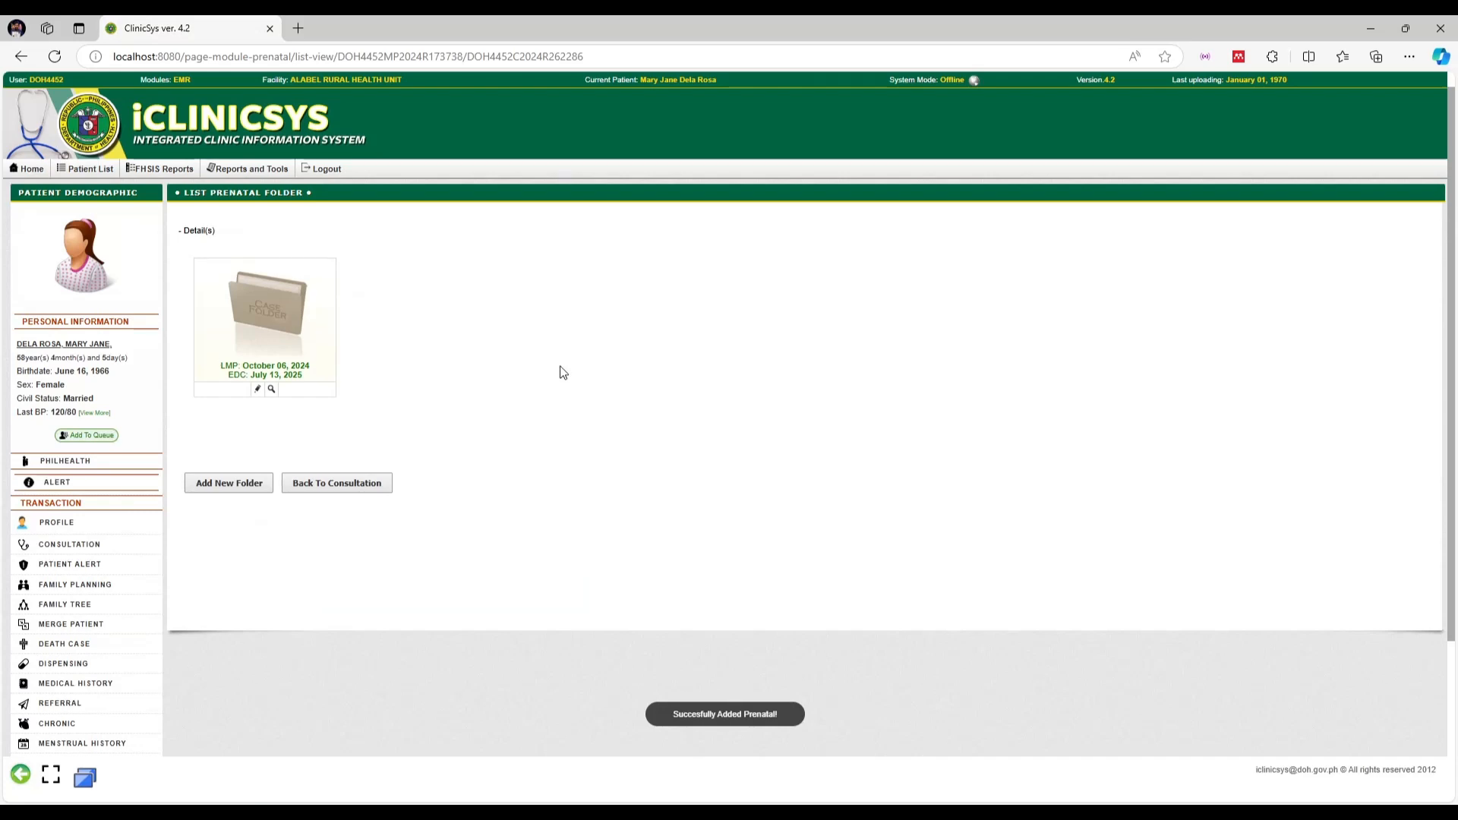
View the saved prenatal folder's record details, then close them
left_click(272, 390)
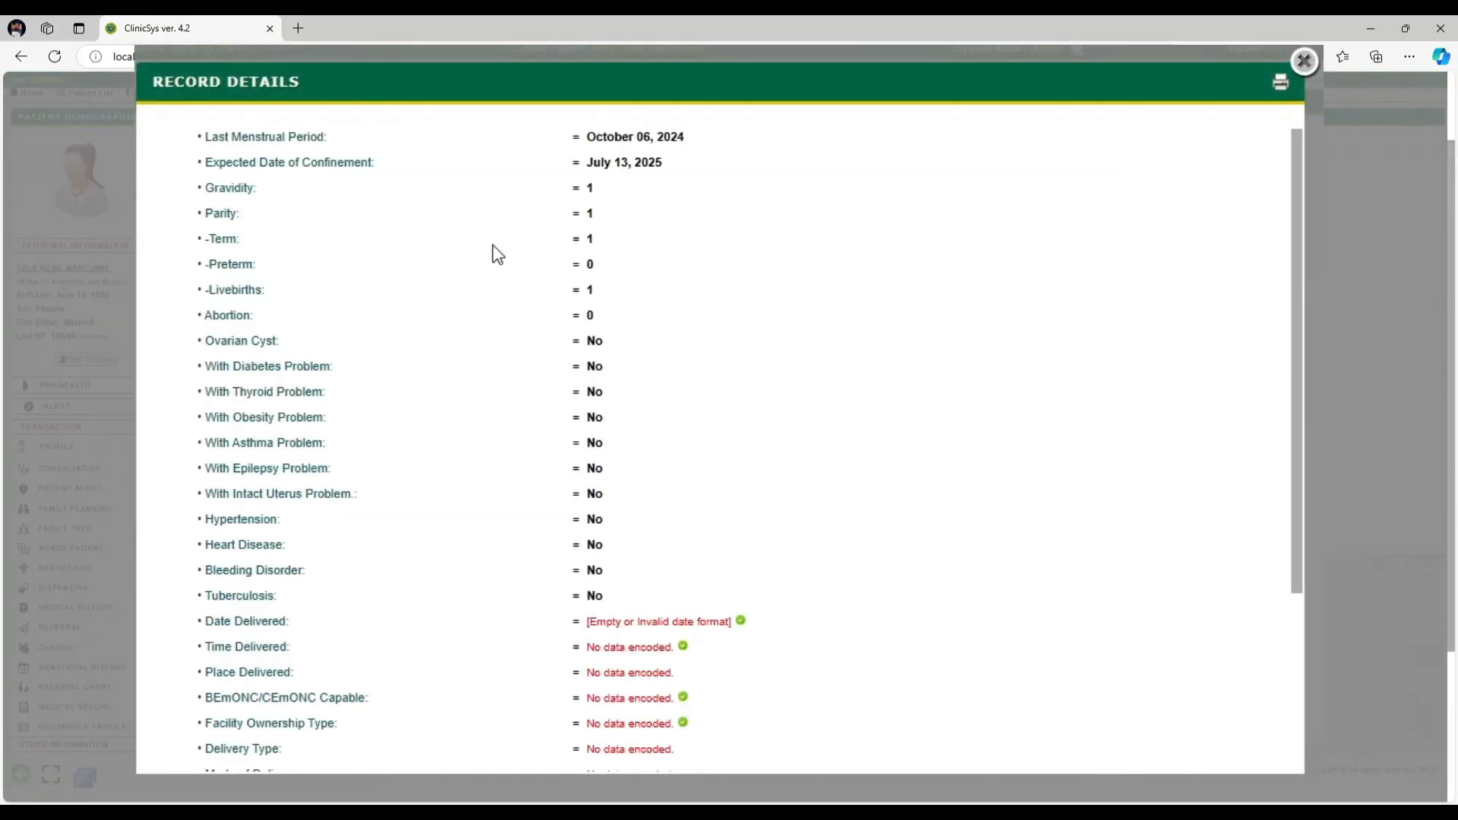
scroll(797, 410, "down", 3)
scroll(817, 520, "up", 3)
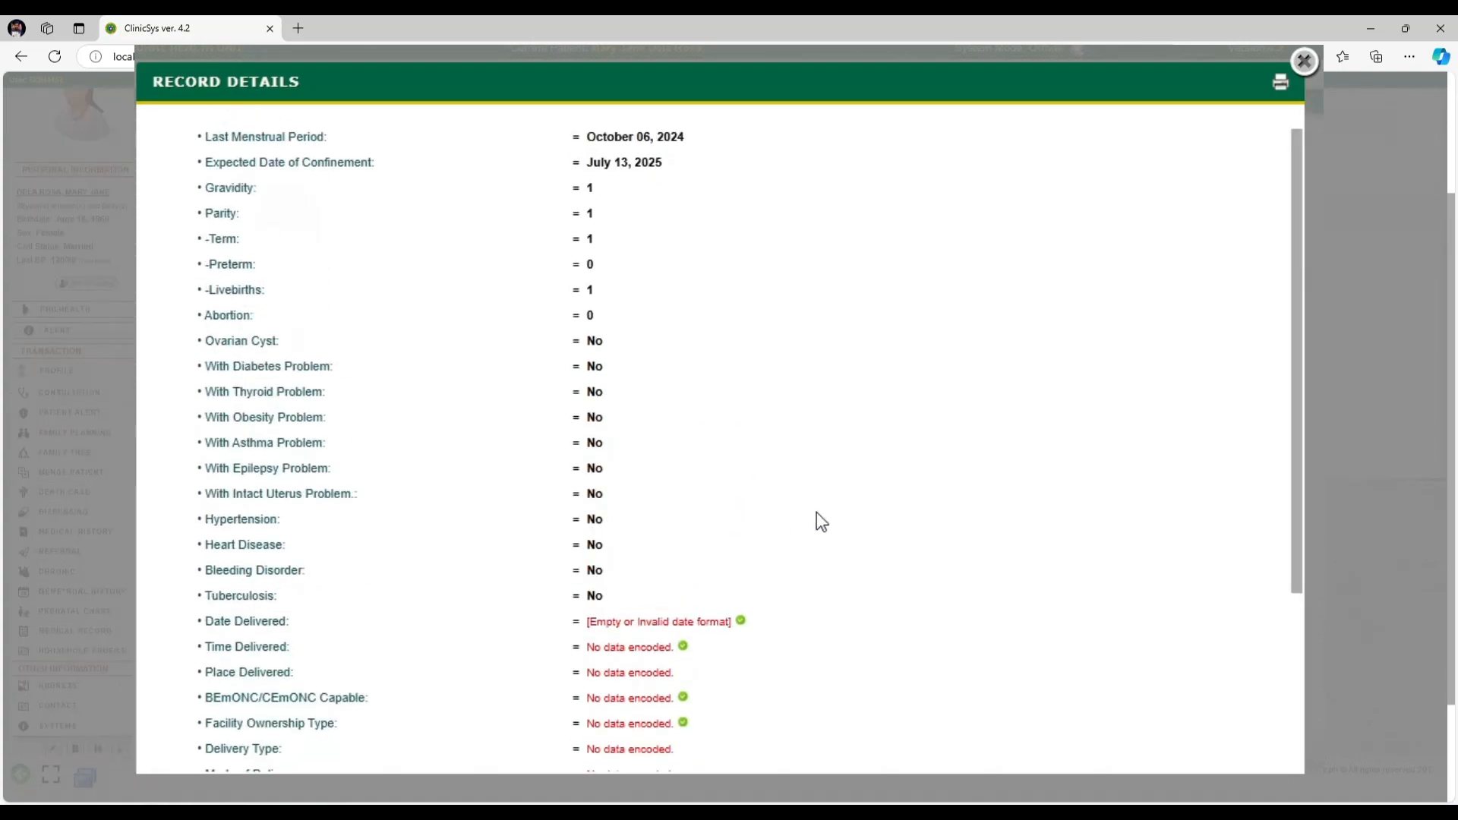
left_click(1304, 60)
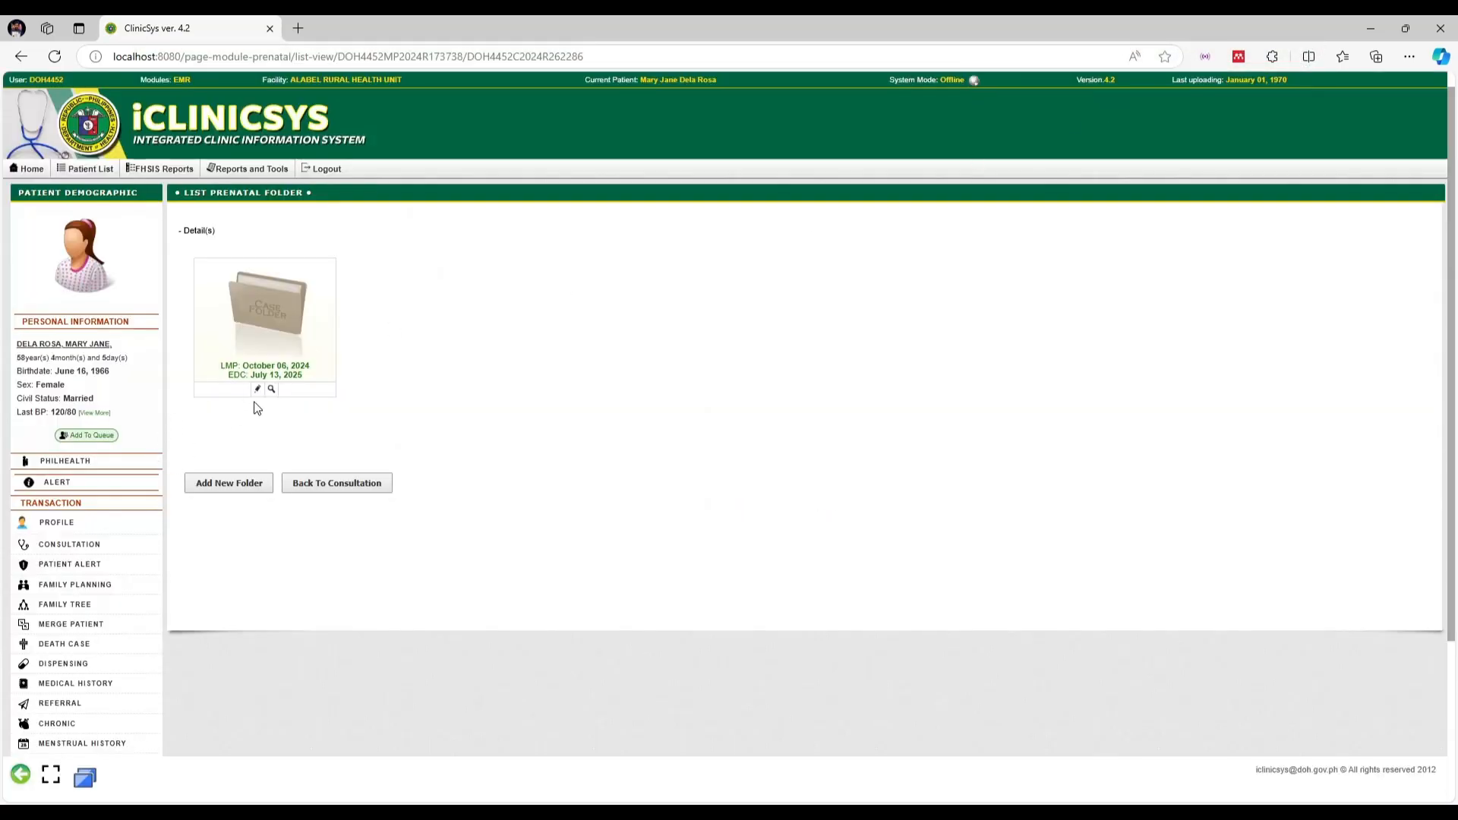
Open the folder's edit form, cancel without changes, and return to the consultation list
left_click(257, 390)
scroll(421, 531, "down", 3)
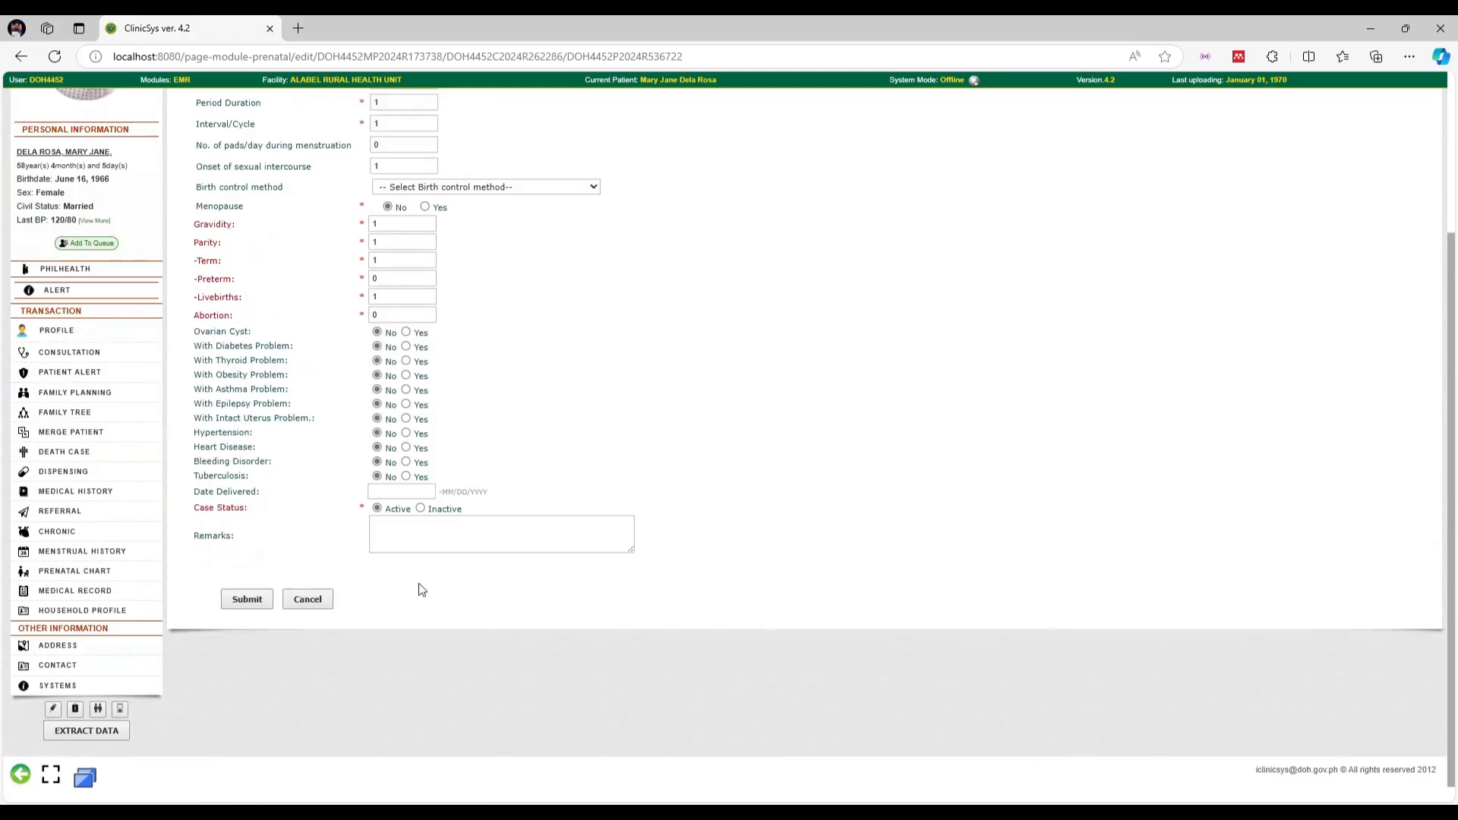
left_click(305, 600)
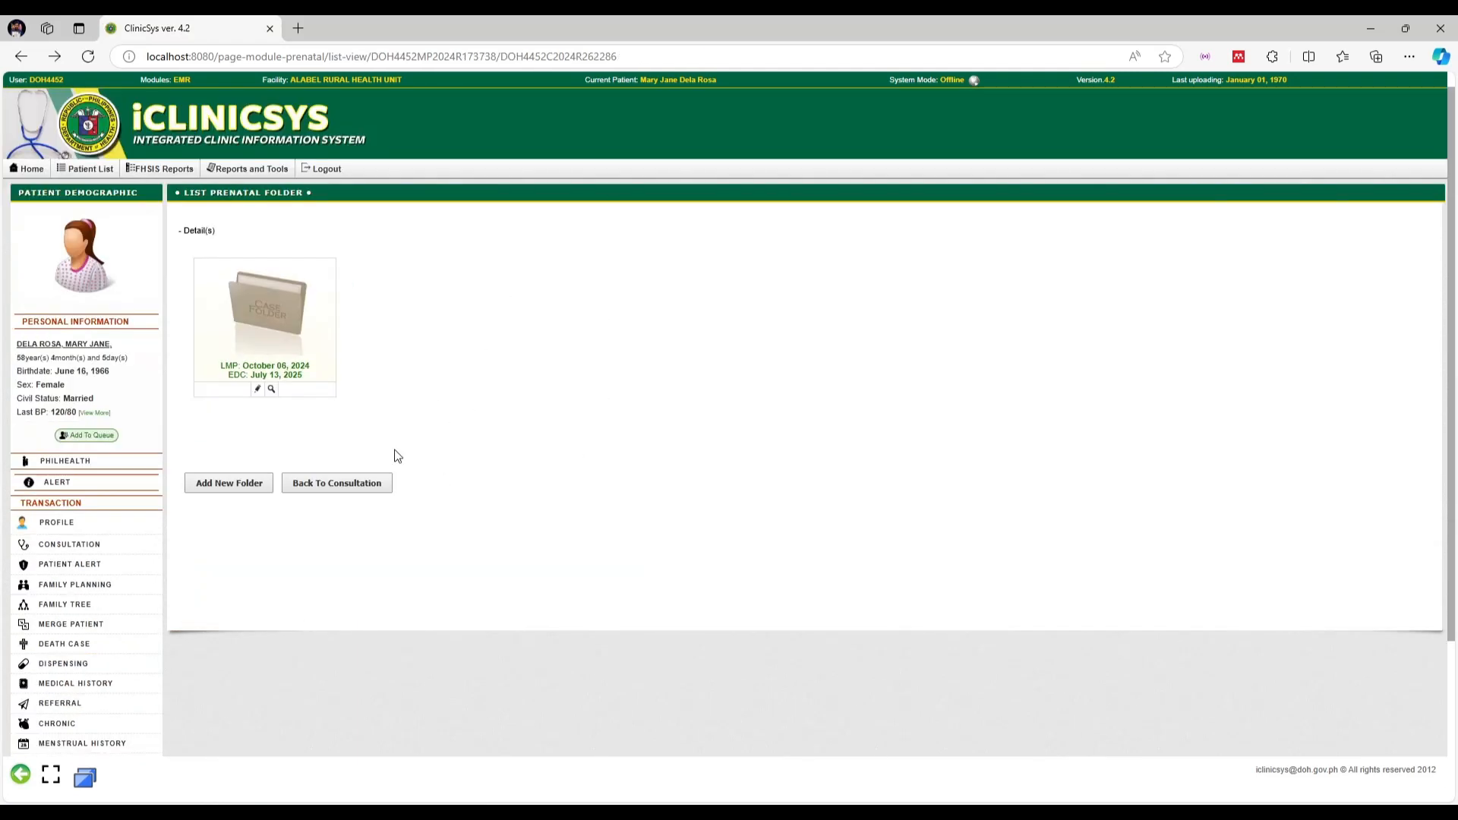
left_click(381, 480)
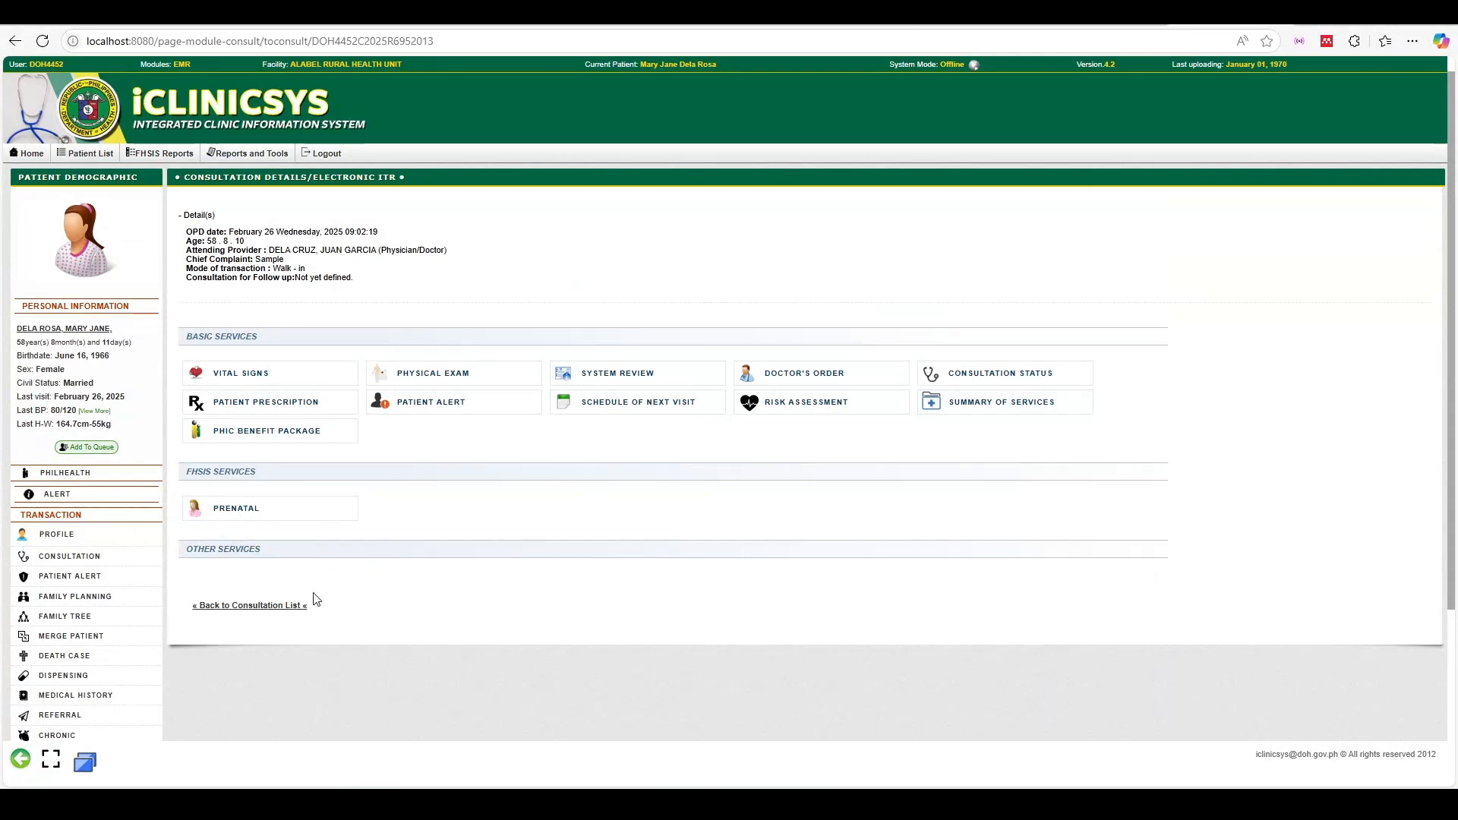
left_click(270, 604)
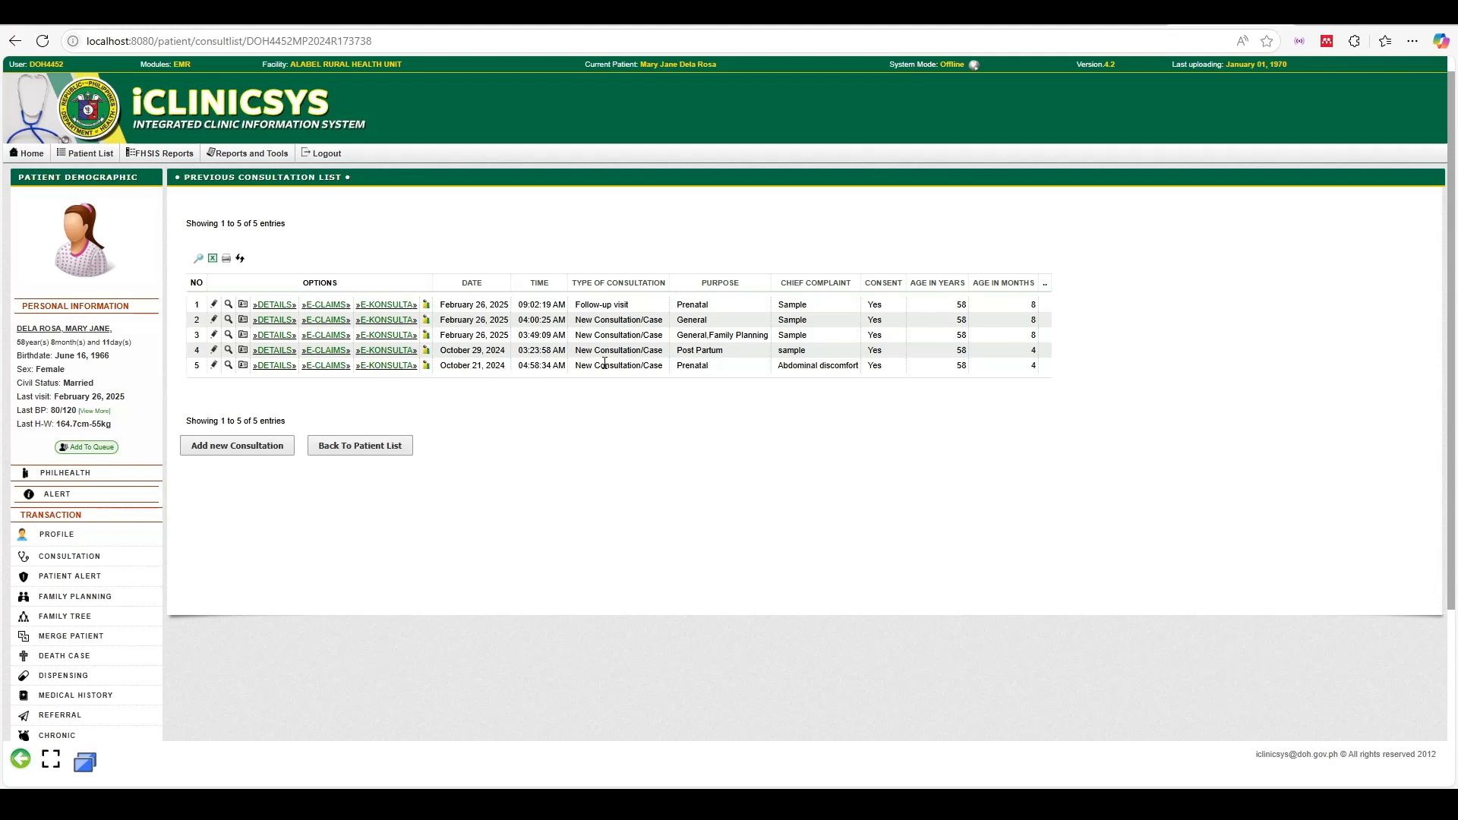
Start a new Prenatal consultation with nature of visit Follow-up visit
left_click(226, 448)
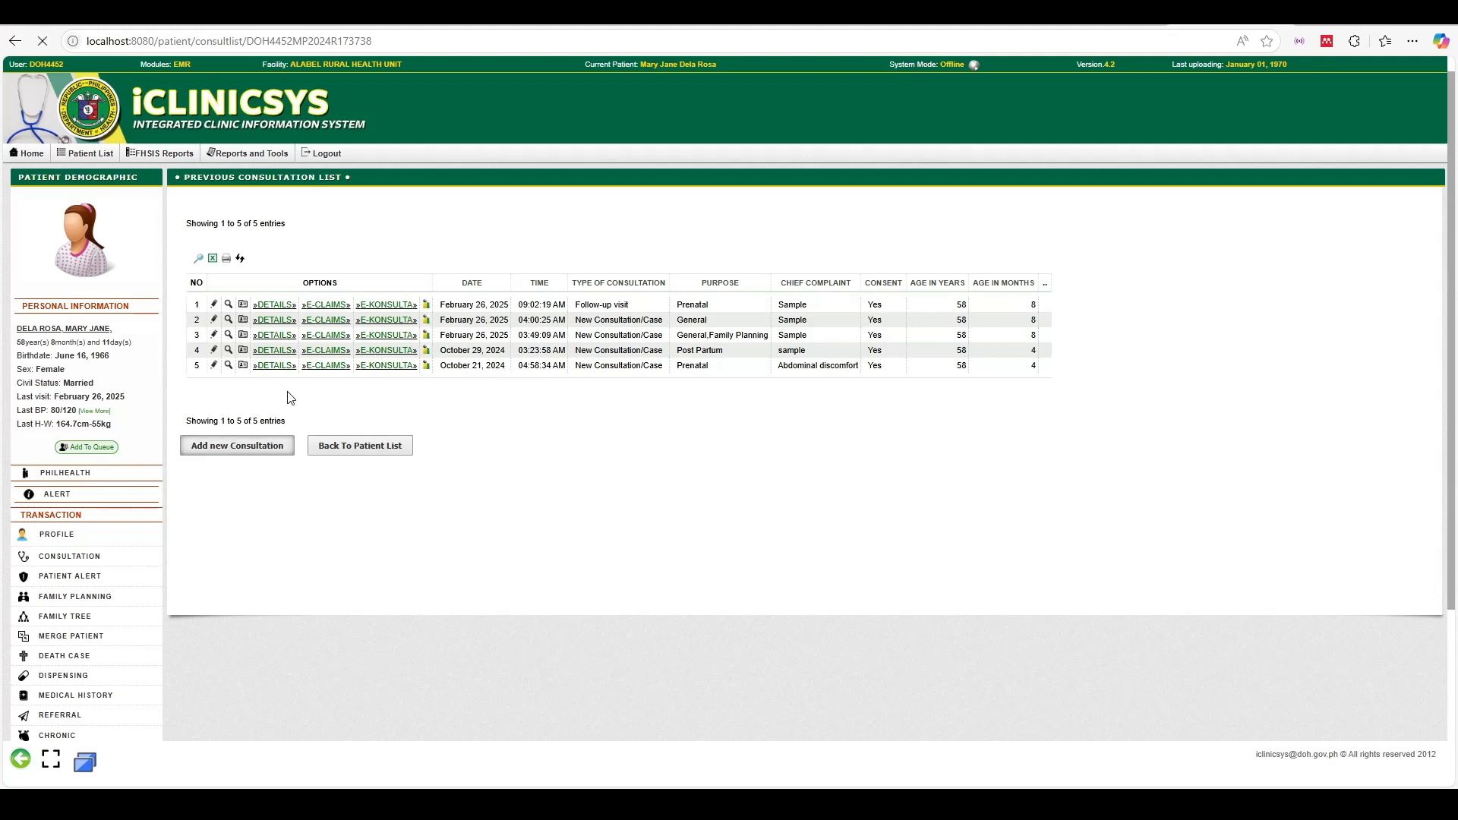
left_click(375, 238)
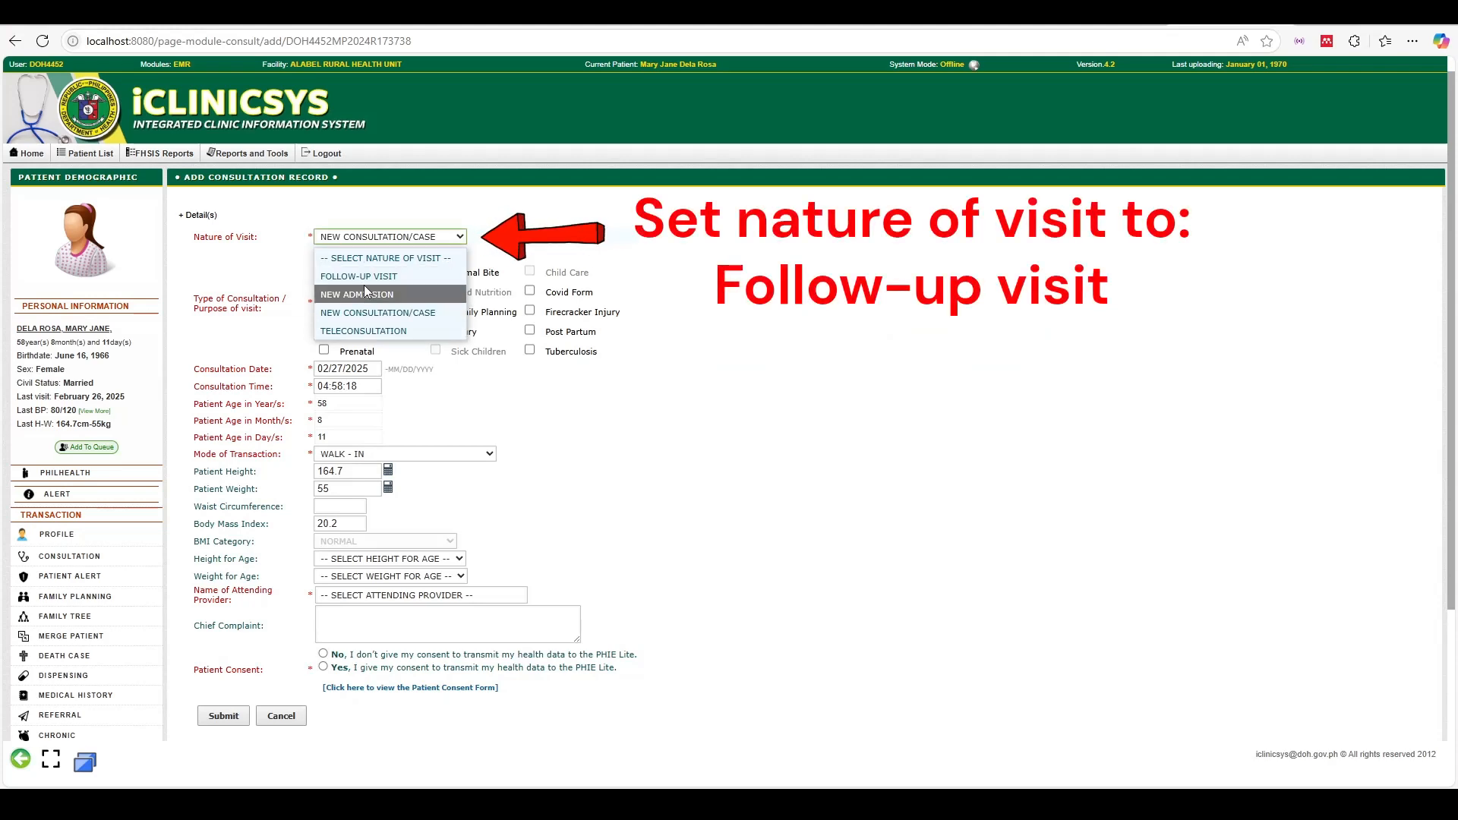
left_click(363, 286)
left_click(324, 351)
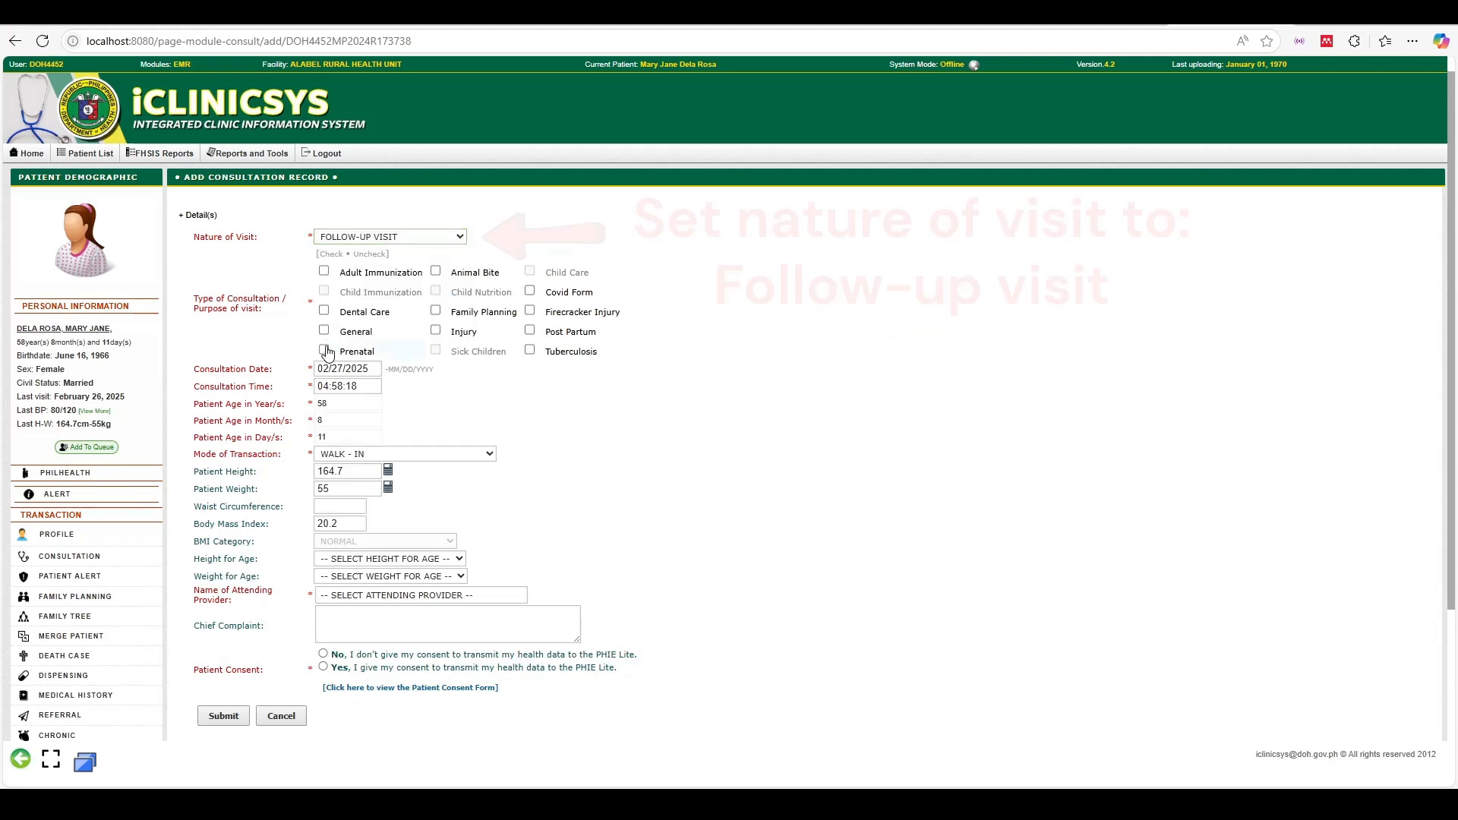
scroll(419, 425, "down", 2)
Rate height and weight for age Normal, assign the physician, enter complaint 'Sample', and give consent
left_click(410, 407)
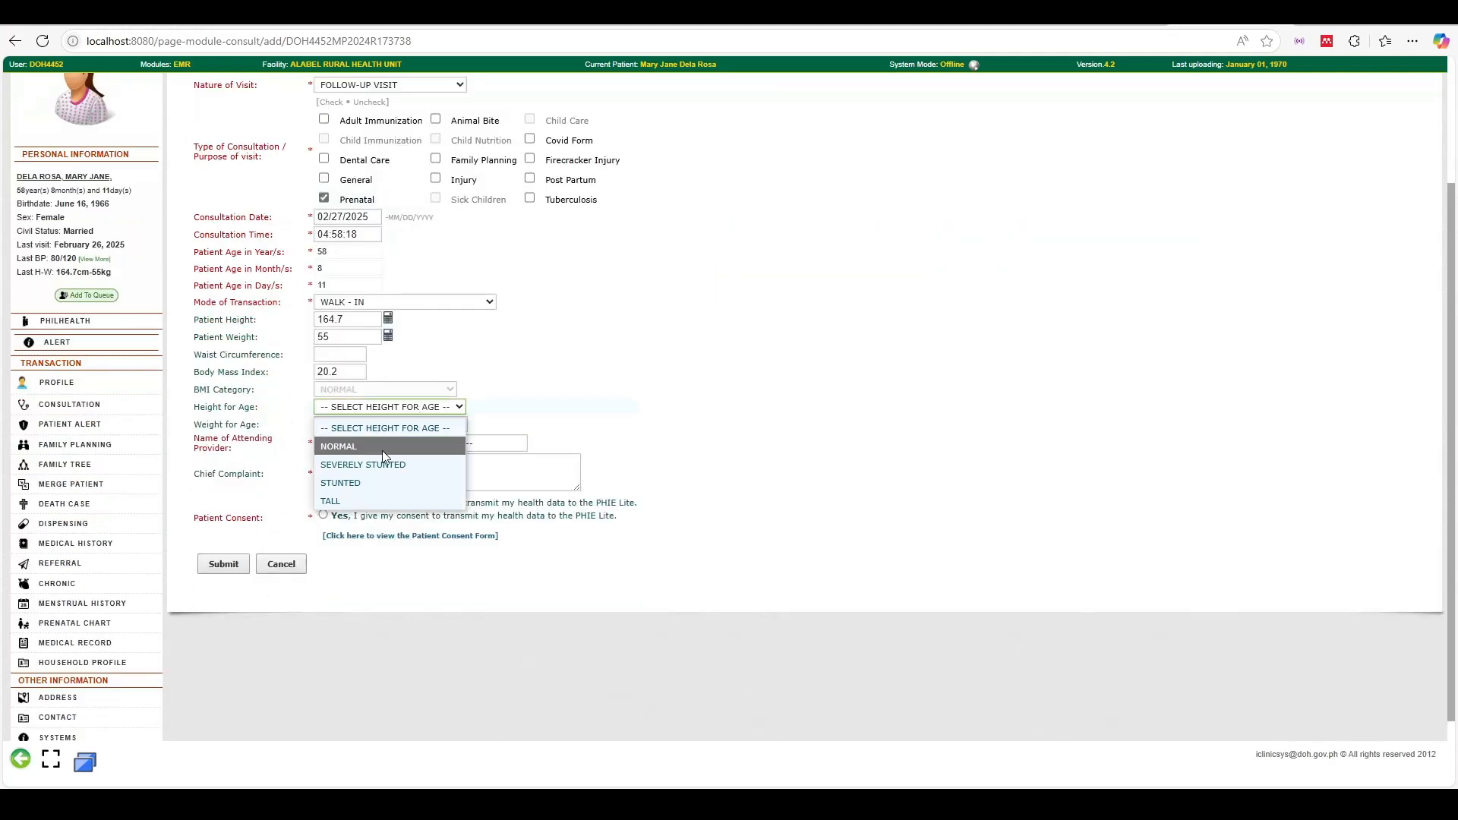
left_click(382, 450)
left_click(383, 424)
left_click(357, 463)
left_click(404, 444)
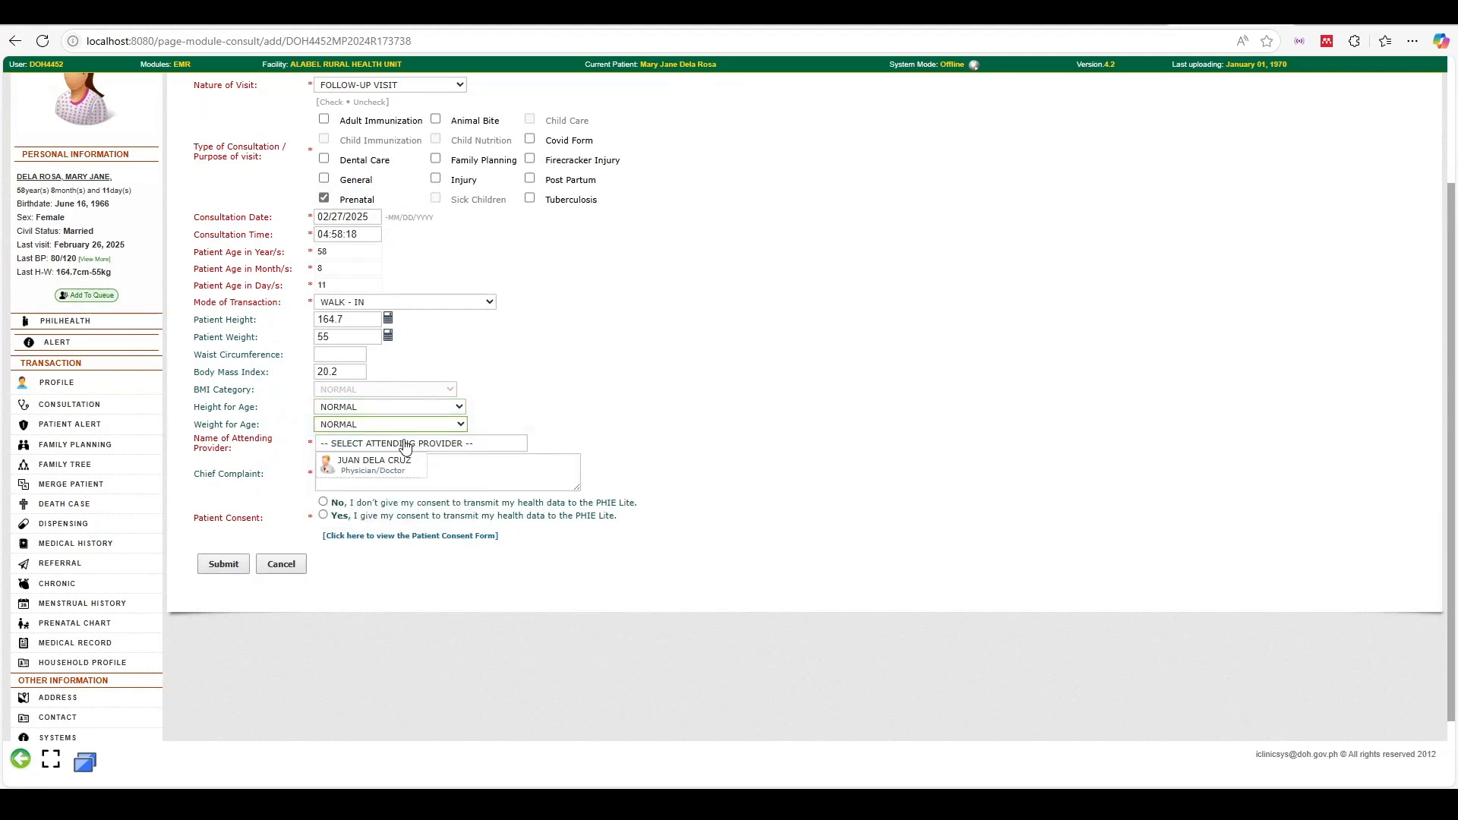
left_click(378, 466)
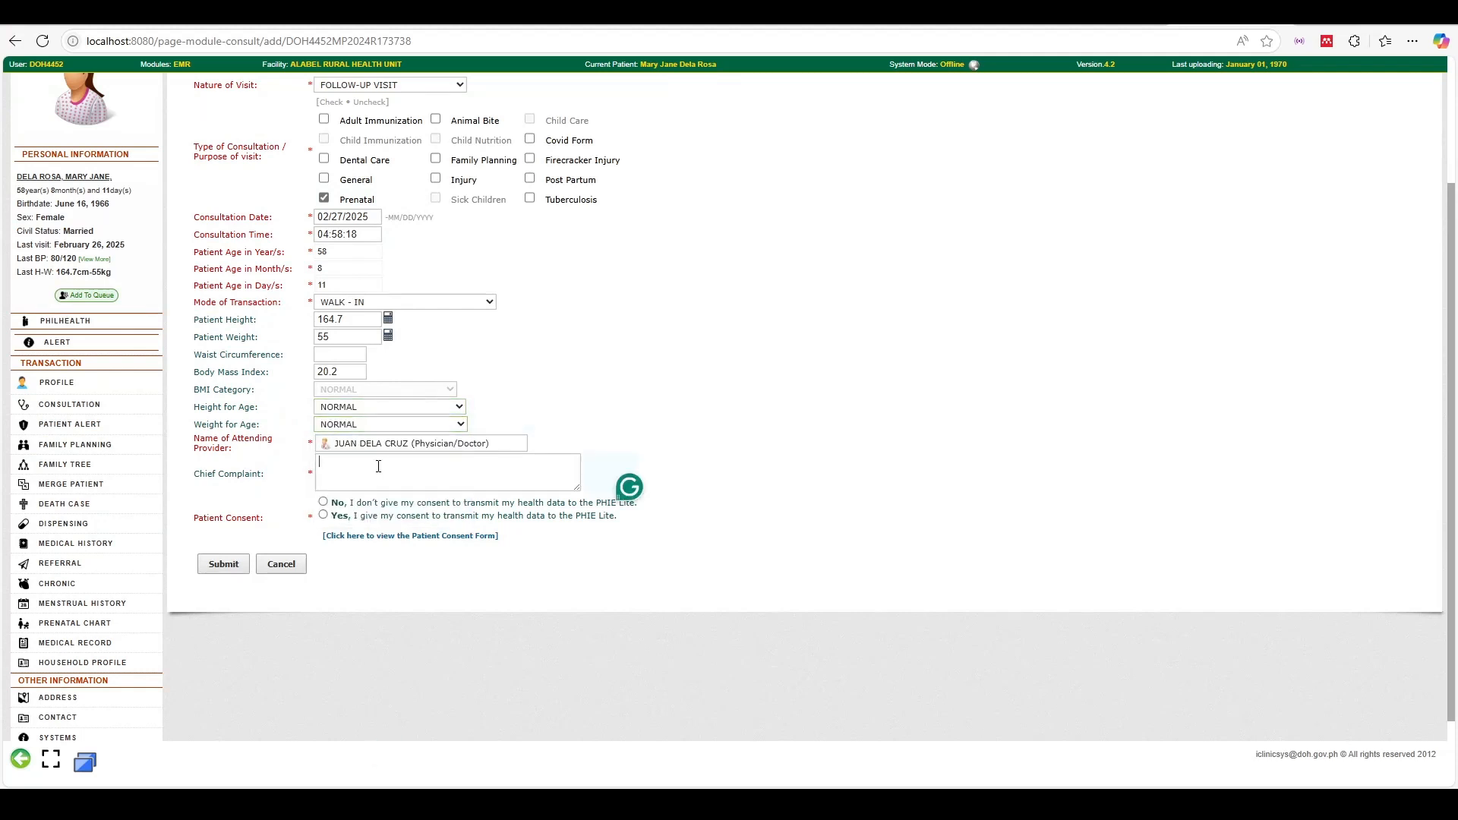
type("Sample")
left_click(323, 514)
Submit and confirm the consultation, then go back to the consultation list
left_click(217, 568)
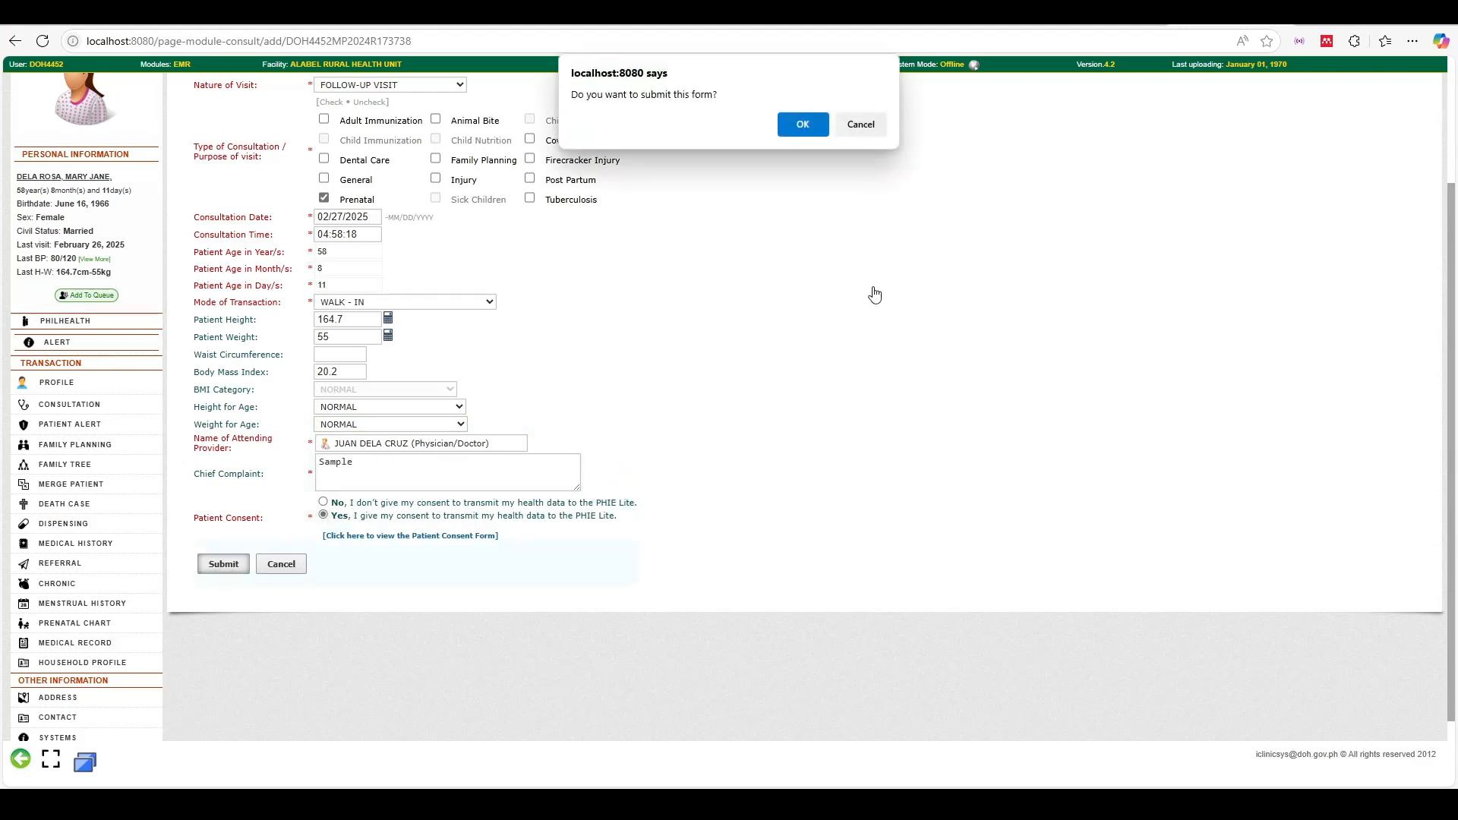
left_click(797, 125)
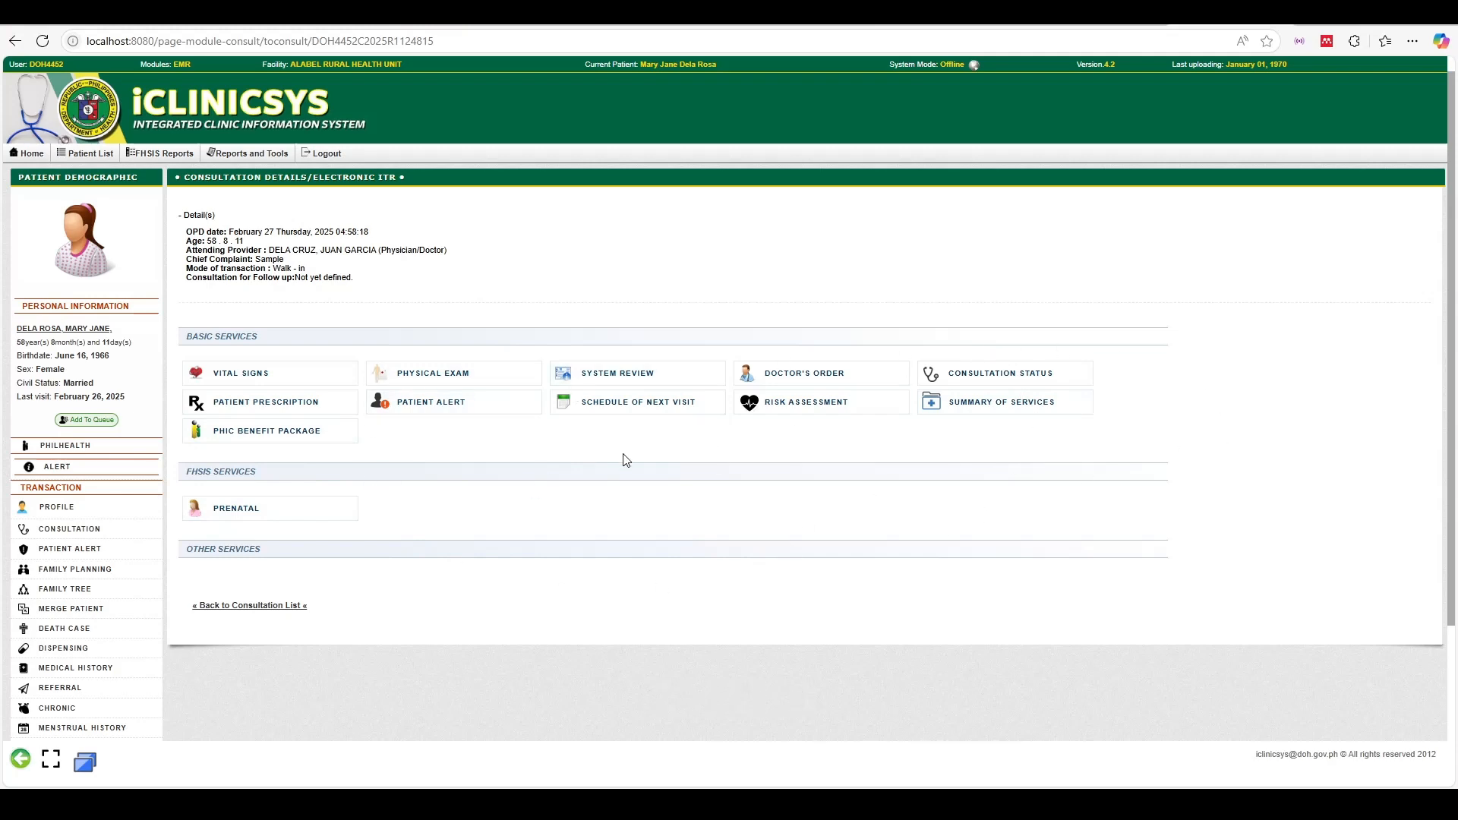
left_click(244, 607)
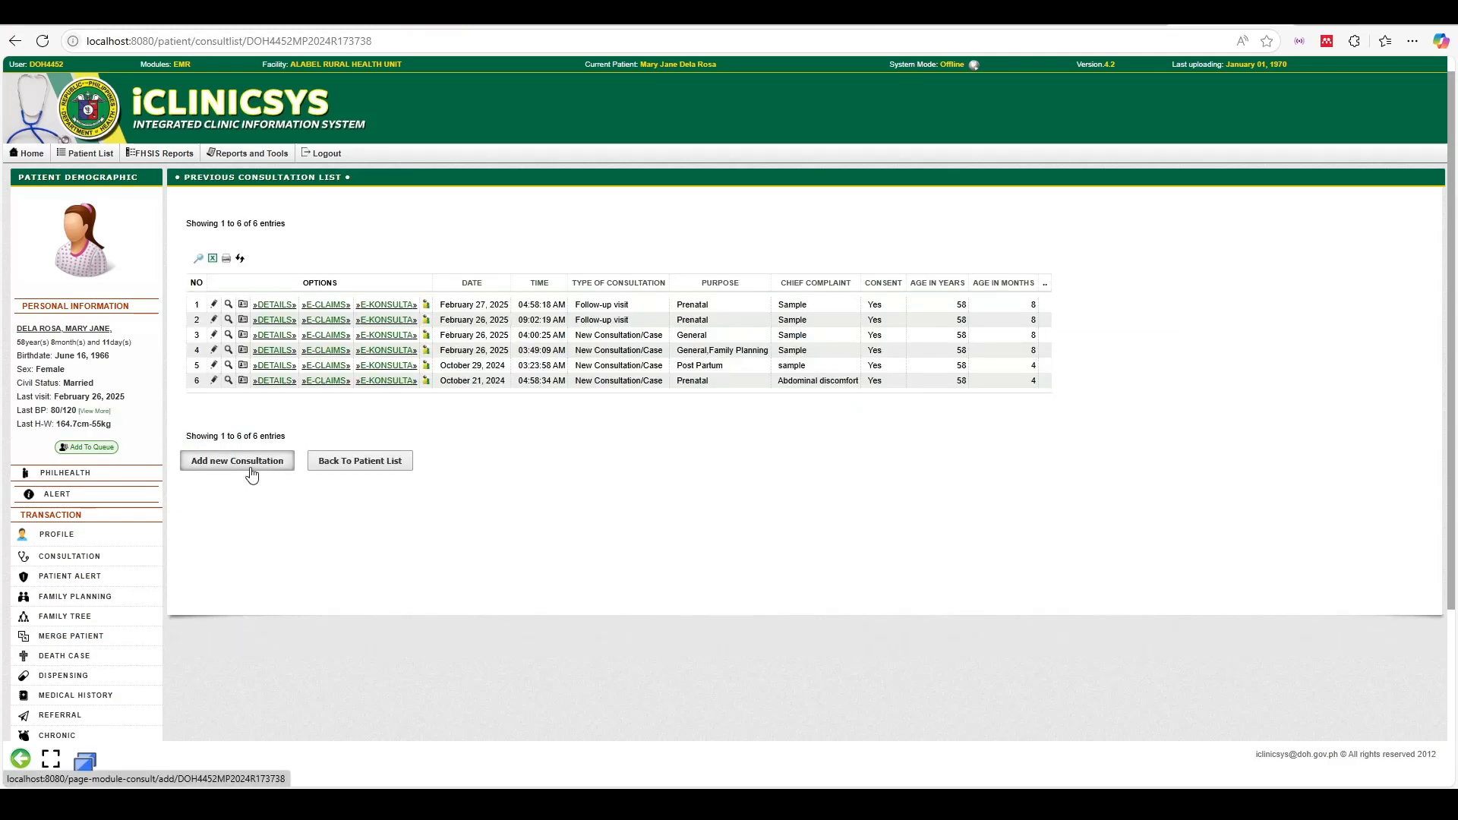
Start another Prenatal consultation with nature of visit NEW ADMISSION
left_click(255, 462)
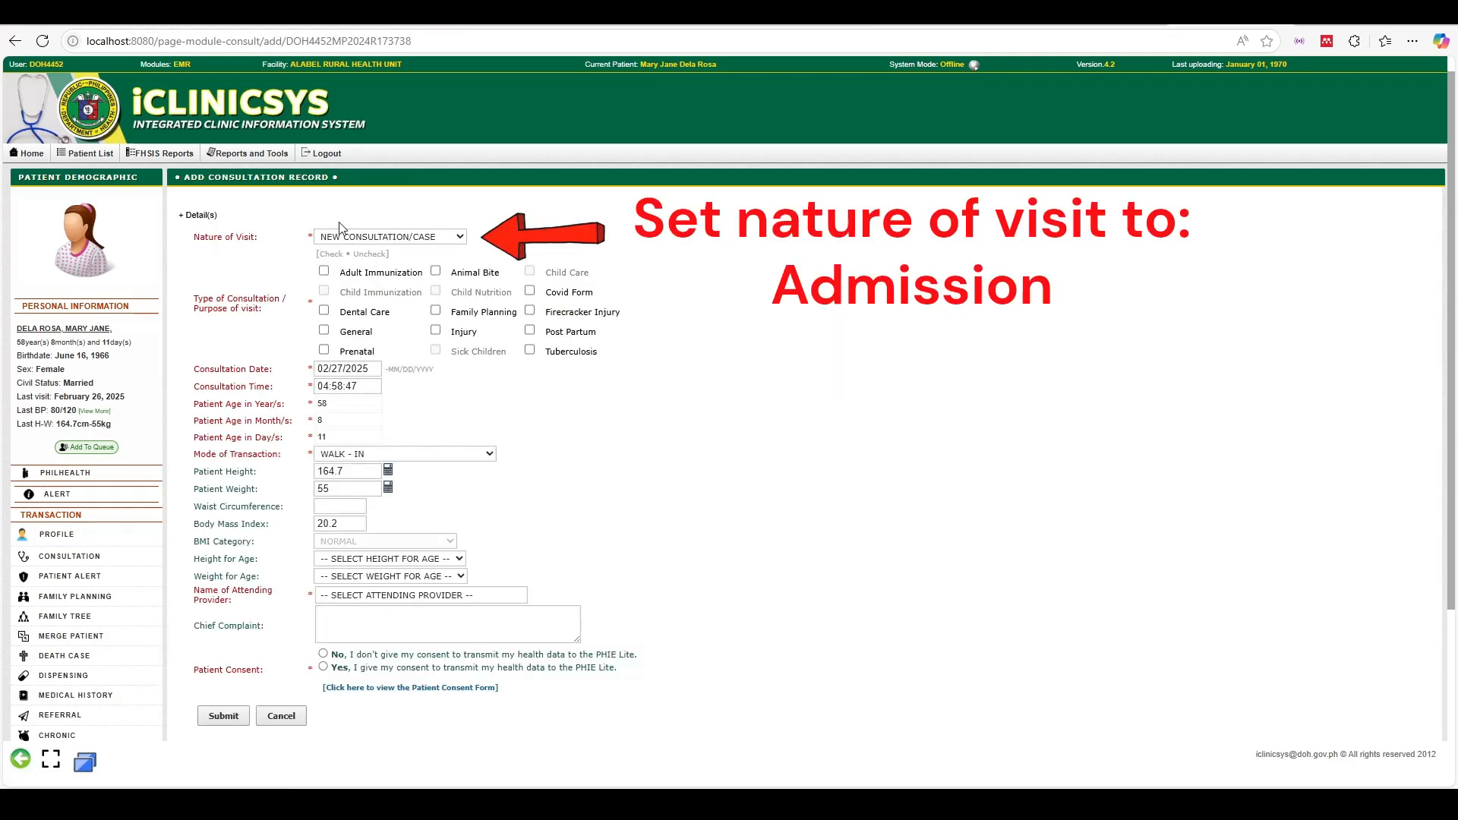
left_click(363, 237)
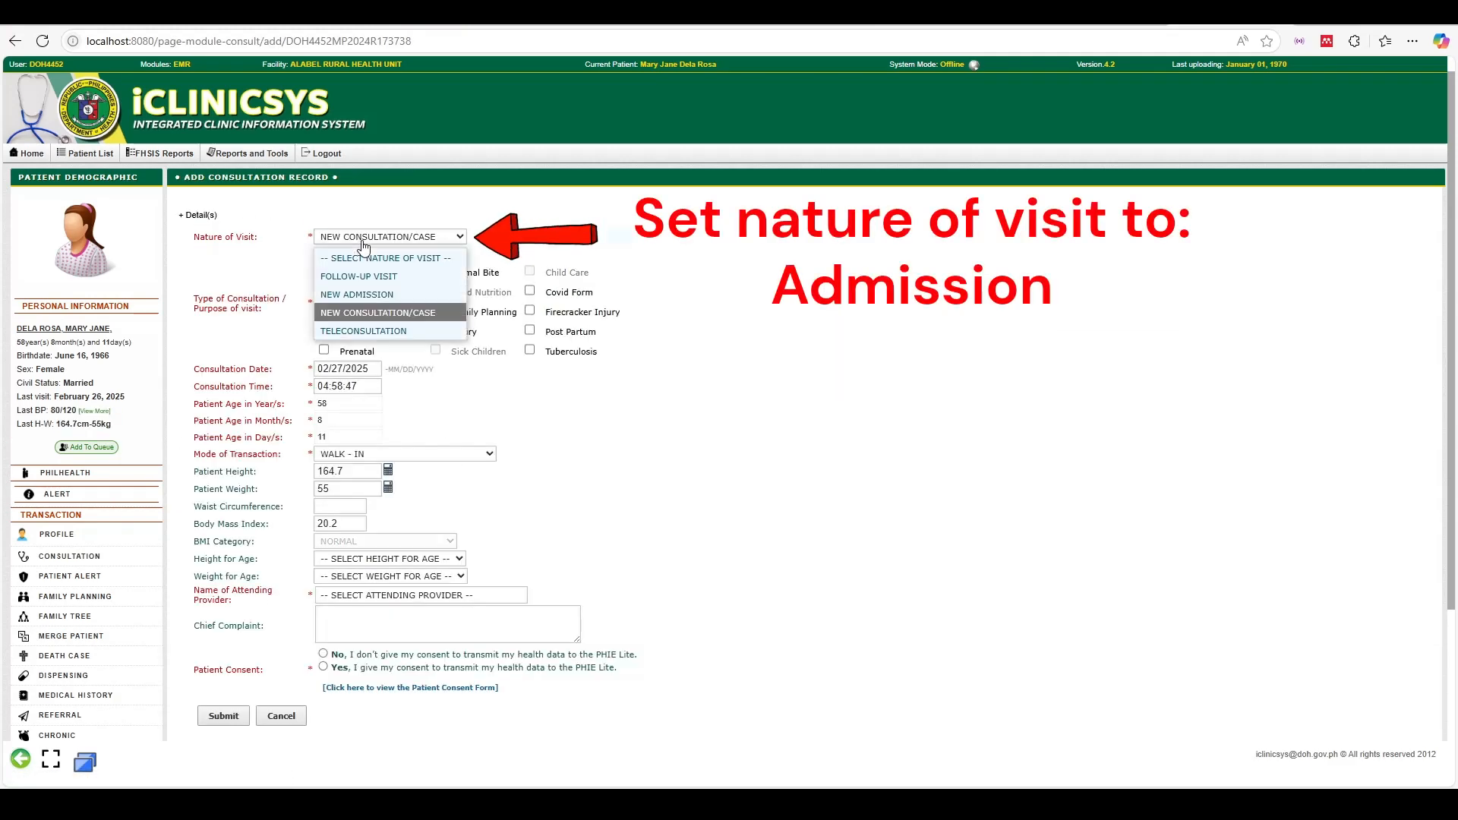
left_click(364, 294)
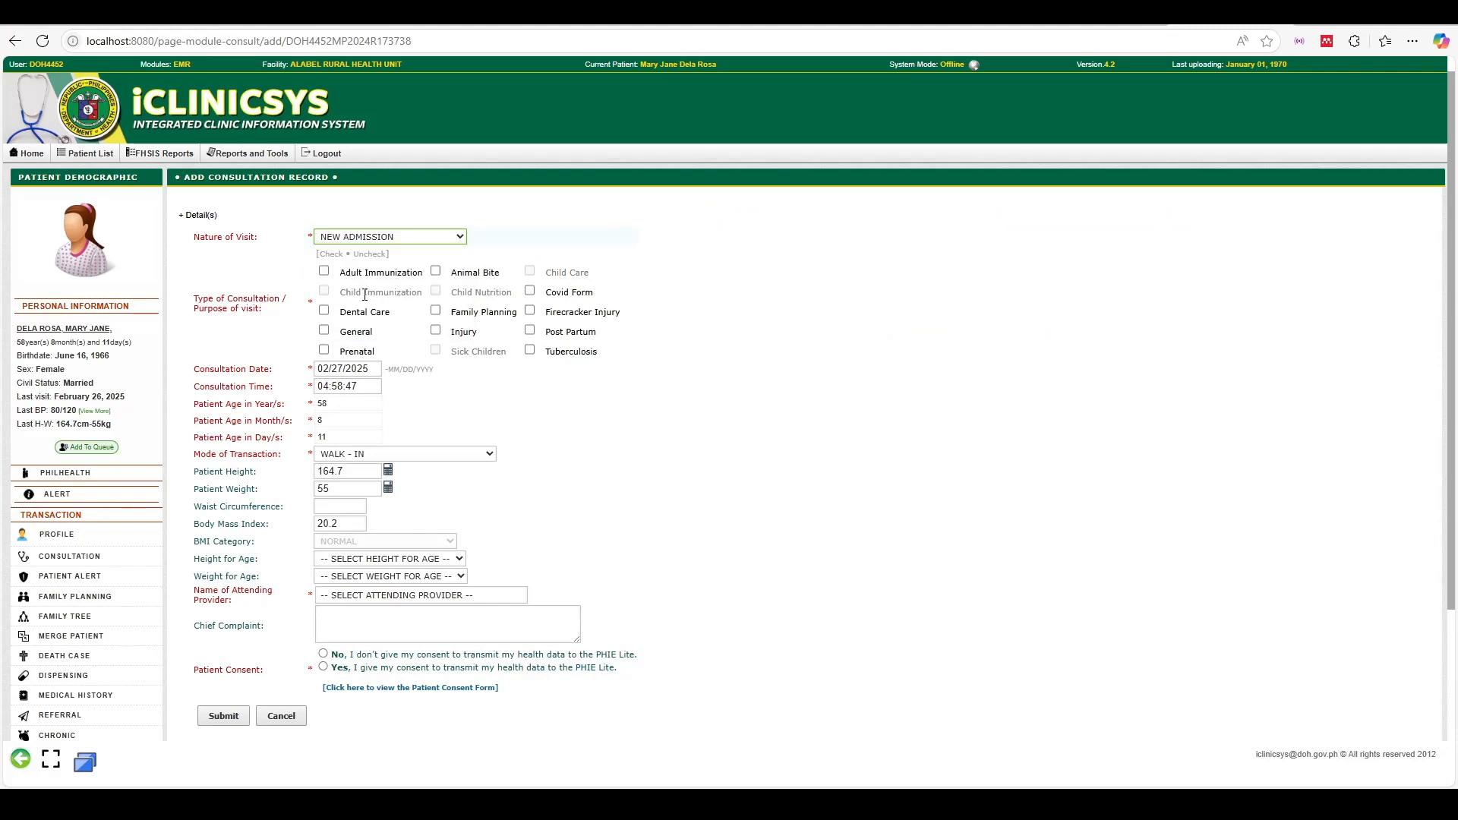
left_click(324, 351)
scroll(490, 484, "down", 1)
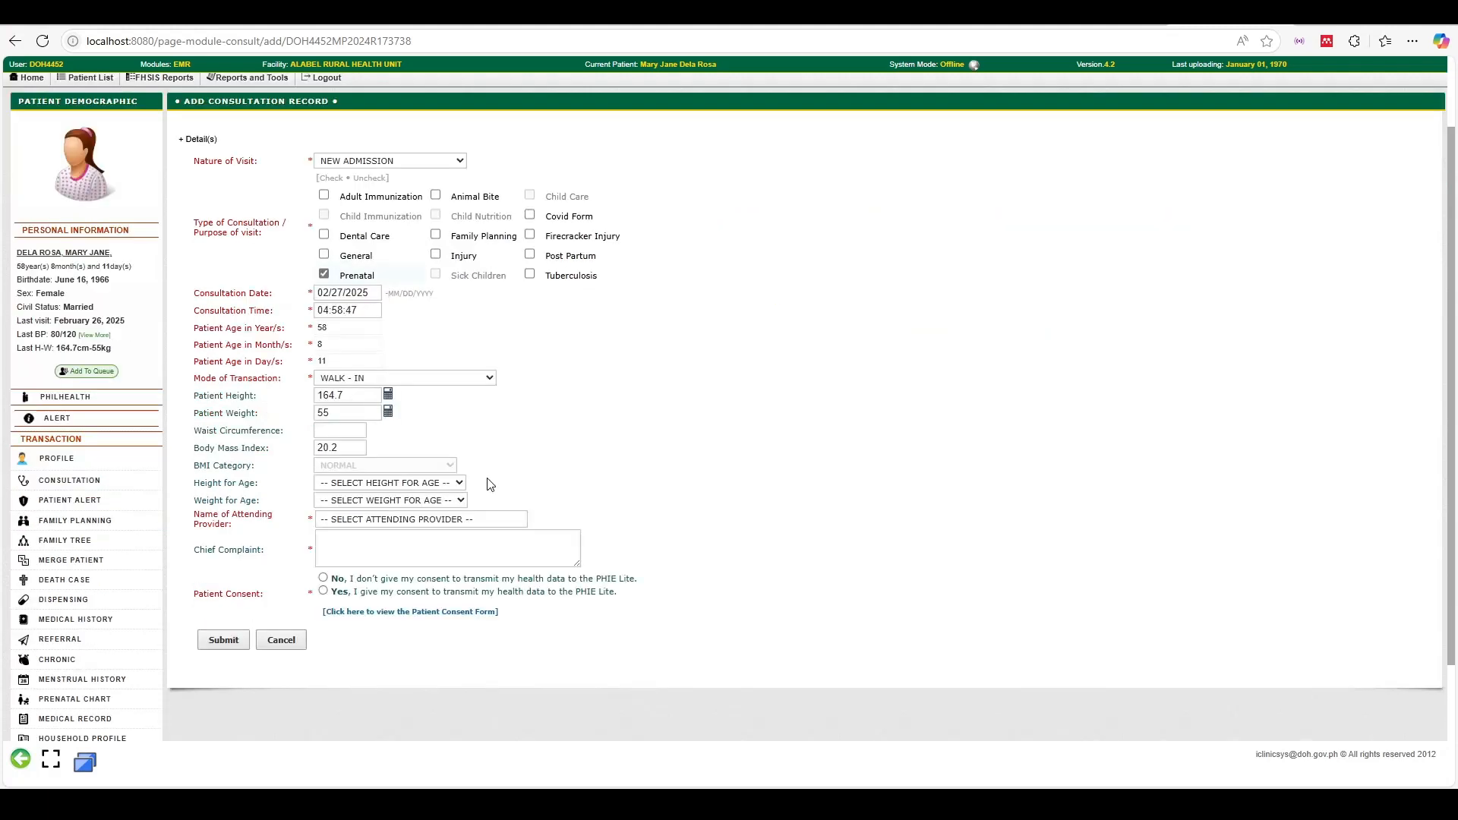
Set height and weight for age to NORMAL, choose the physician, enter complaint 'Sample', and give consent
left_click(407, 486)
left_click(377, 525)
left_click(387, 500)
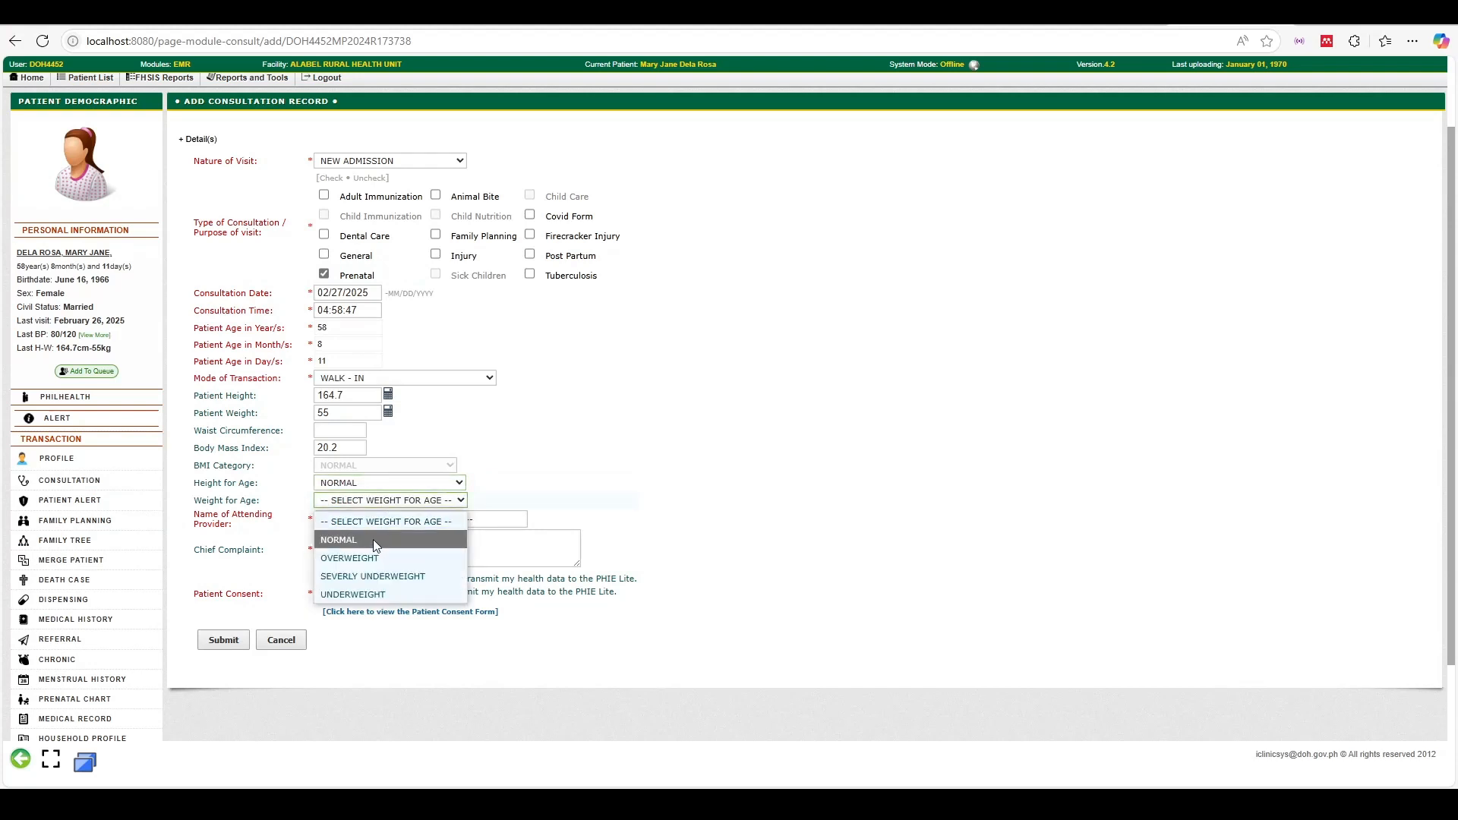
left_click(372, 540)
left_click(383, 519)
left_click(372, 537)
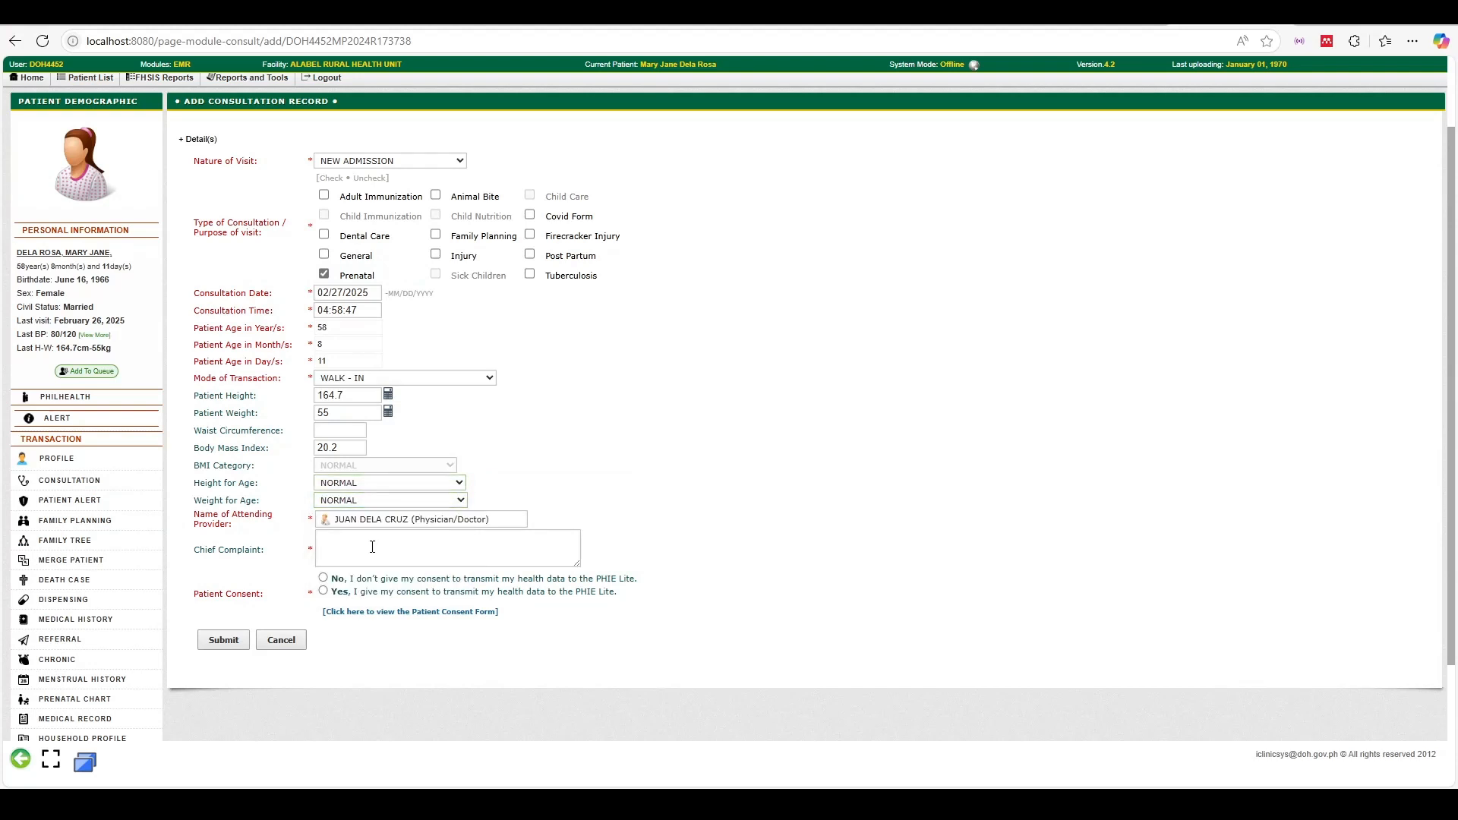
left_click(372, 547)
type("Sample")
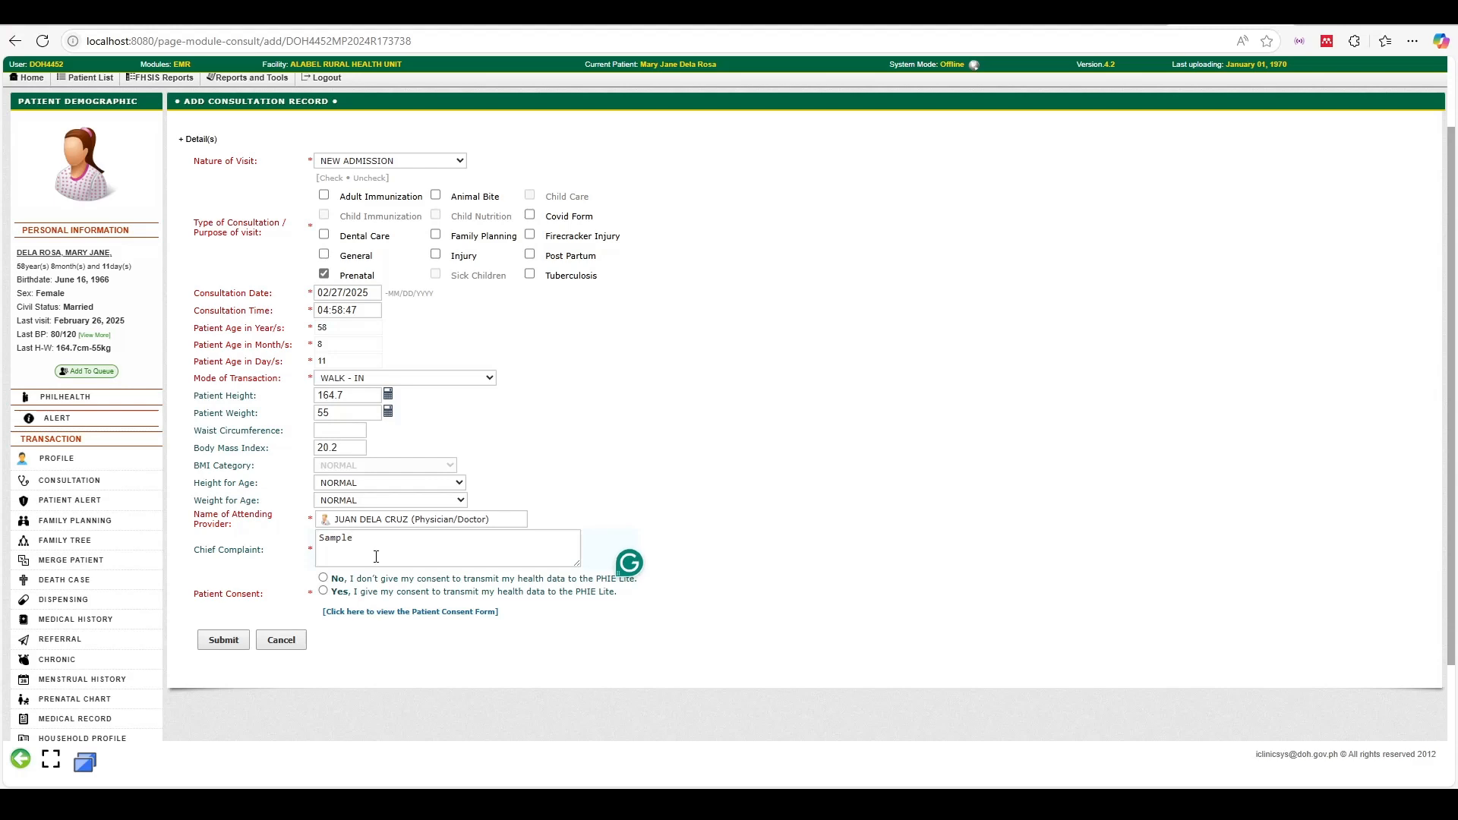
left_click(324, 590)
Submit and confirm the consultation, then open its Prenatal service
left_click(216, 640)
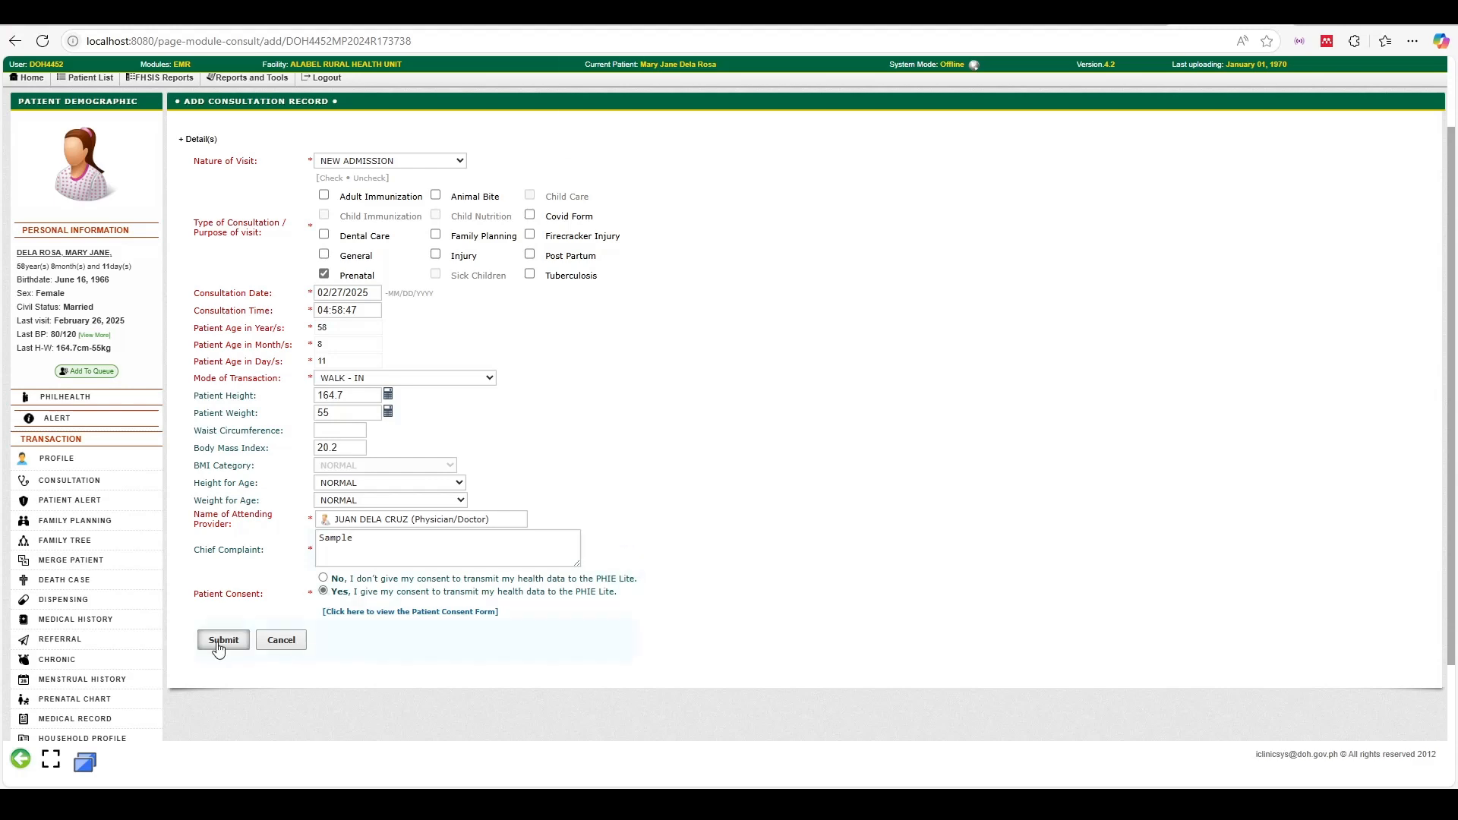
left_click(799, 121)
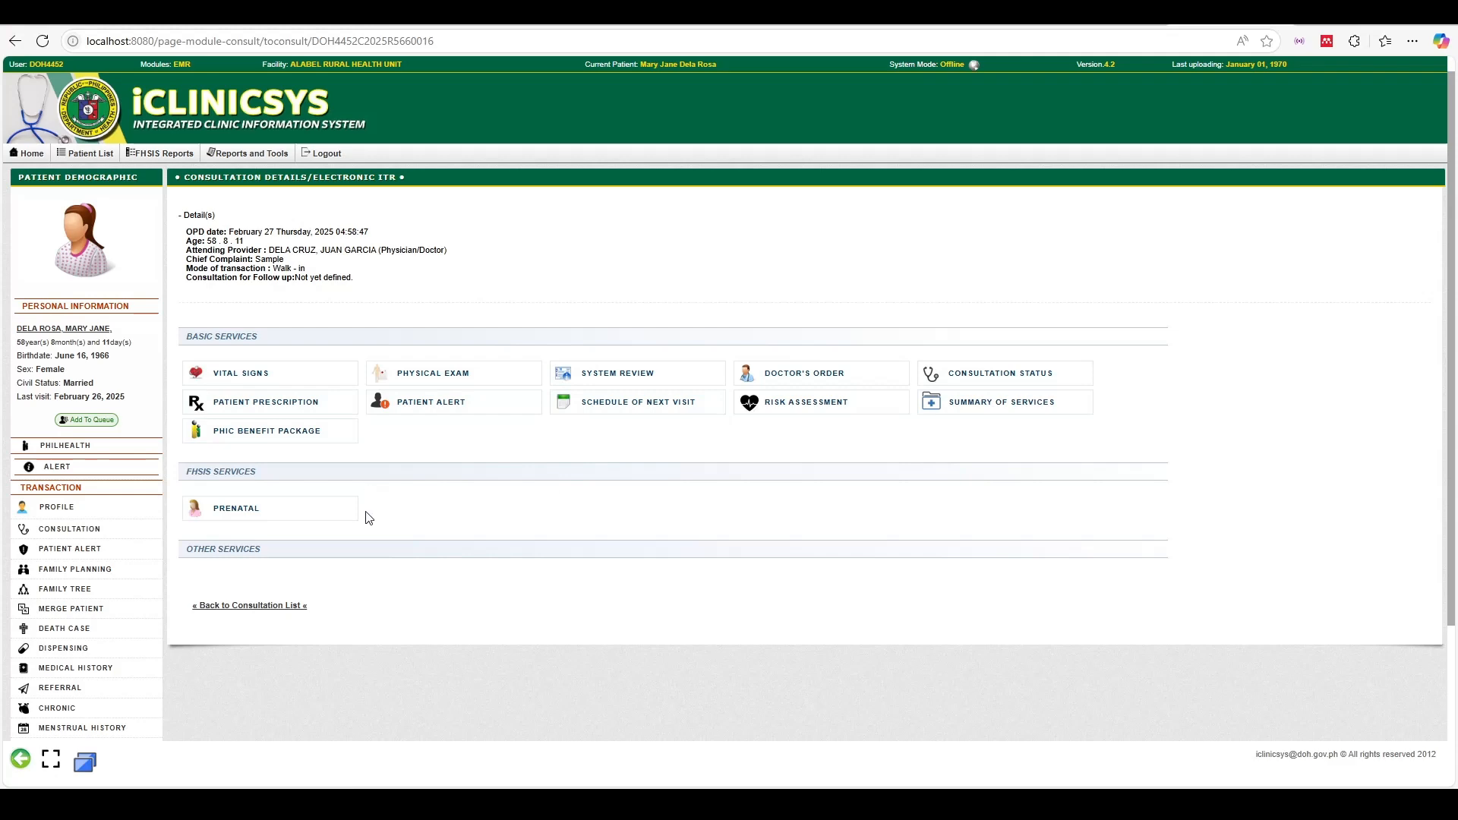
left_click(214, 506)
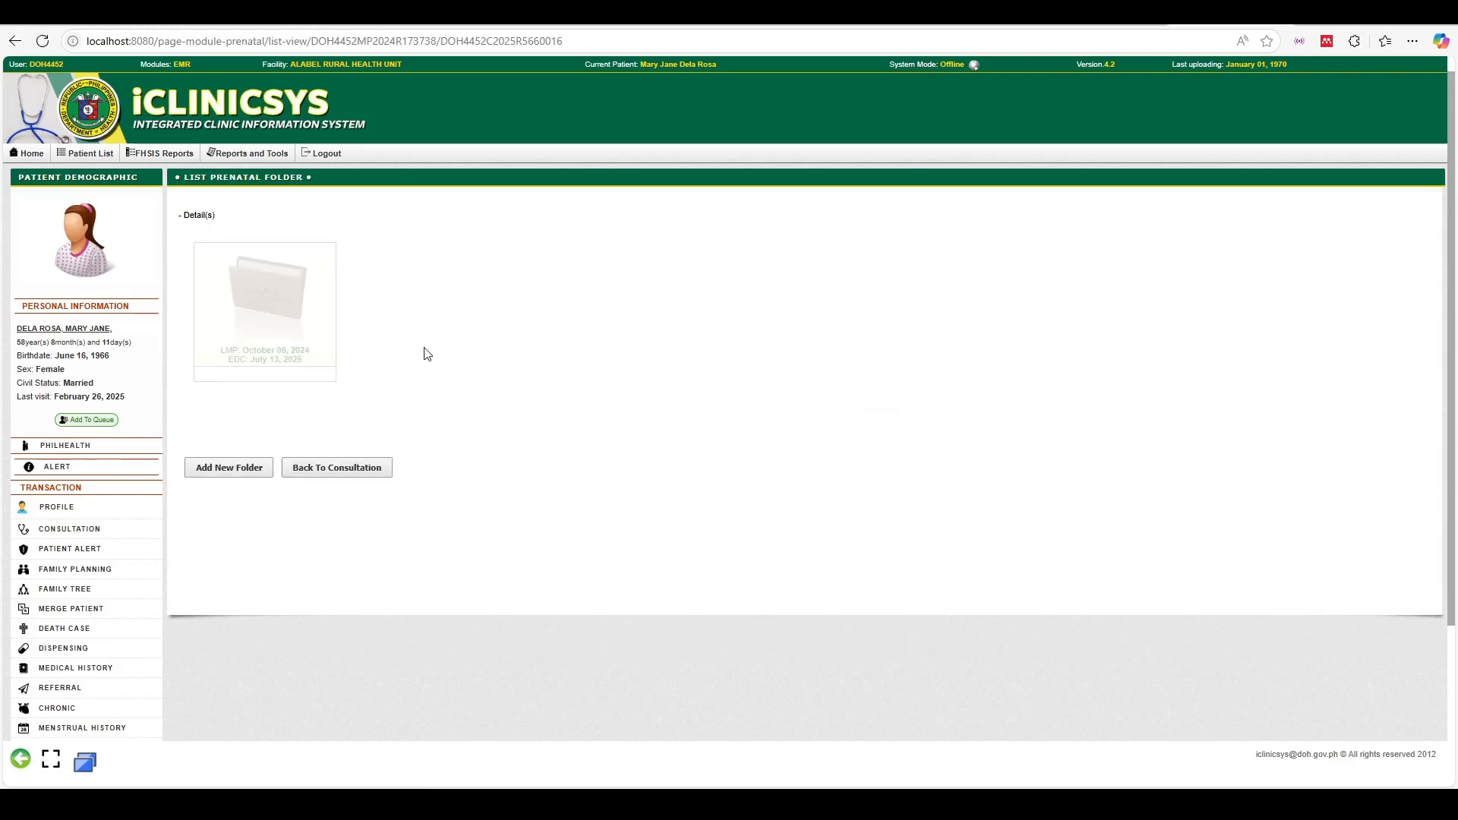
Record this consultation into the existing prenatal folder
left_click(278, 309)
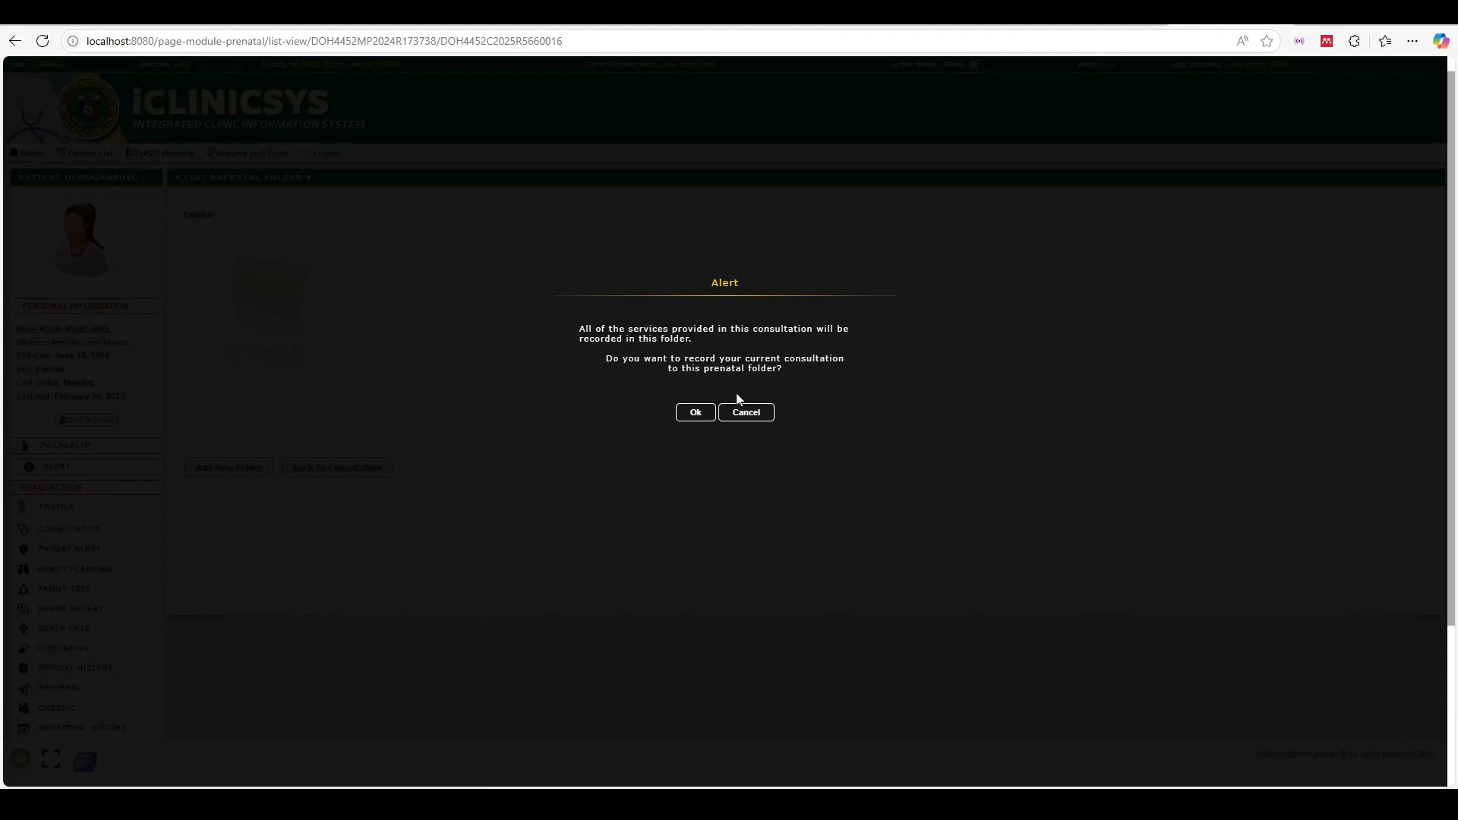
left_click(696, 414)
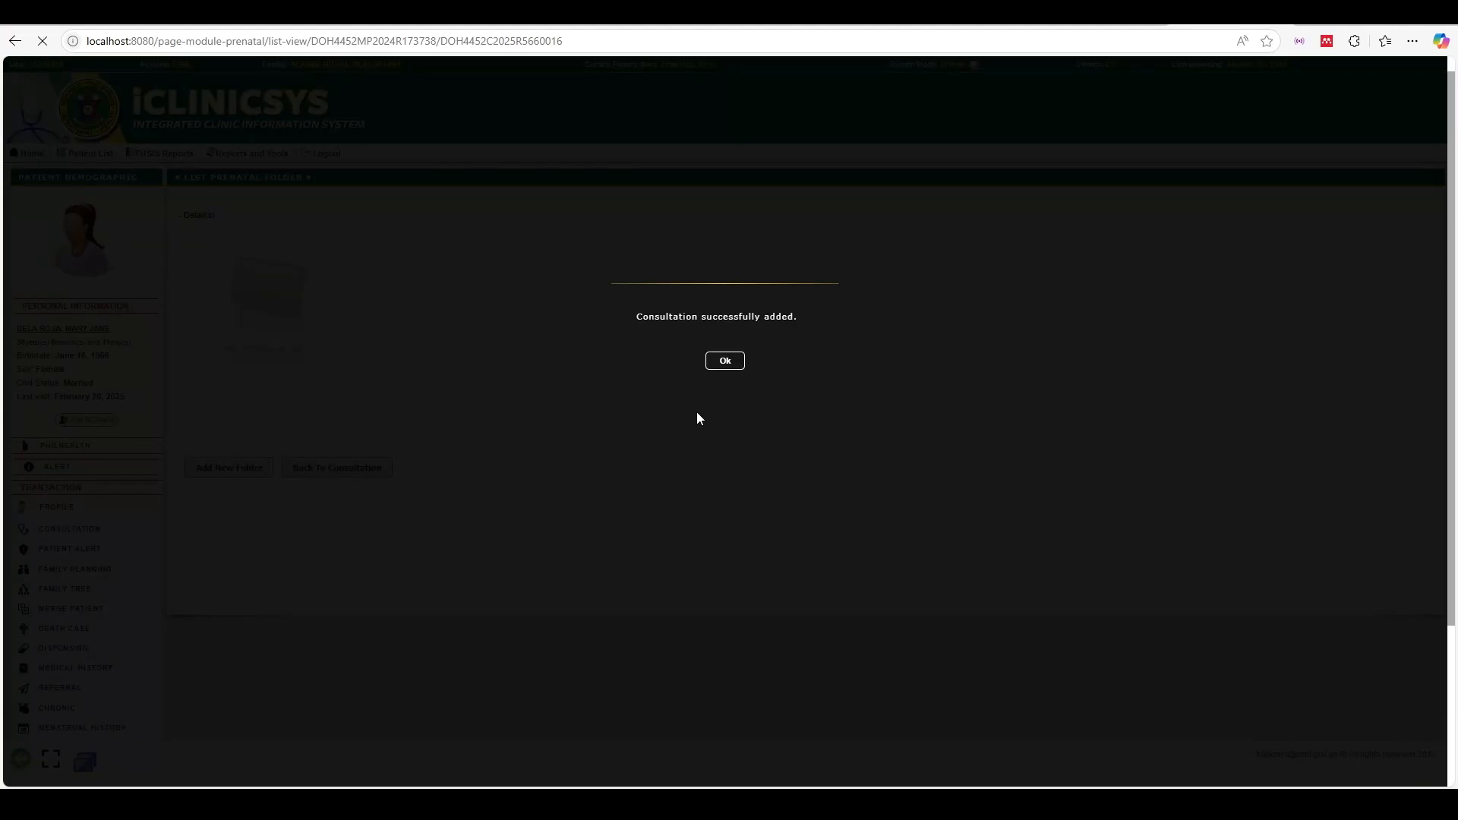
left_click(726, 362)
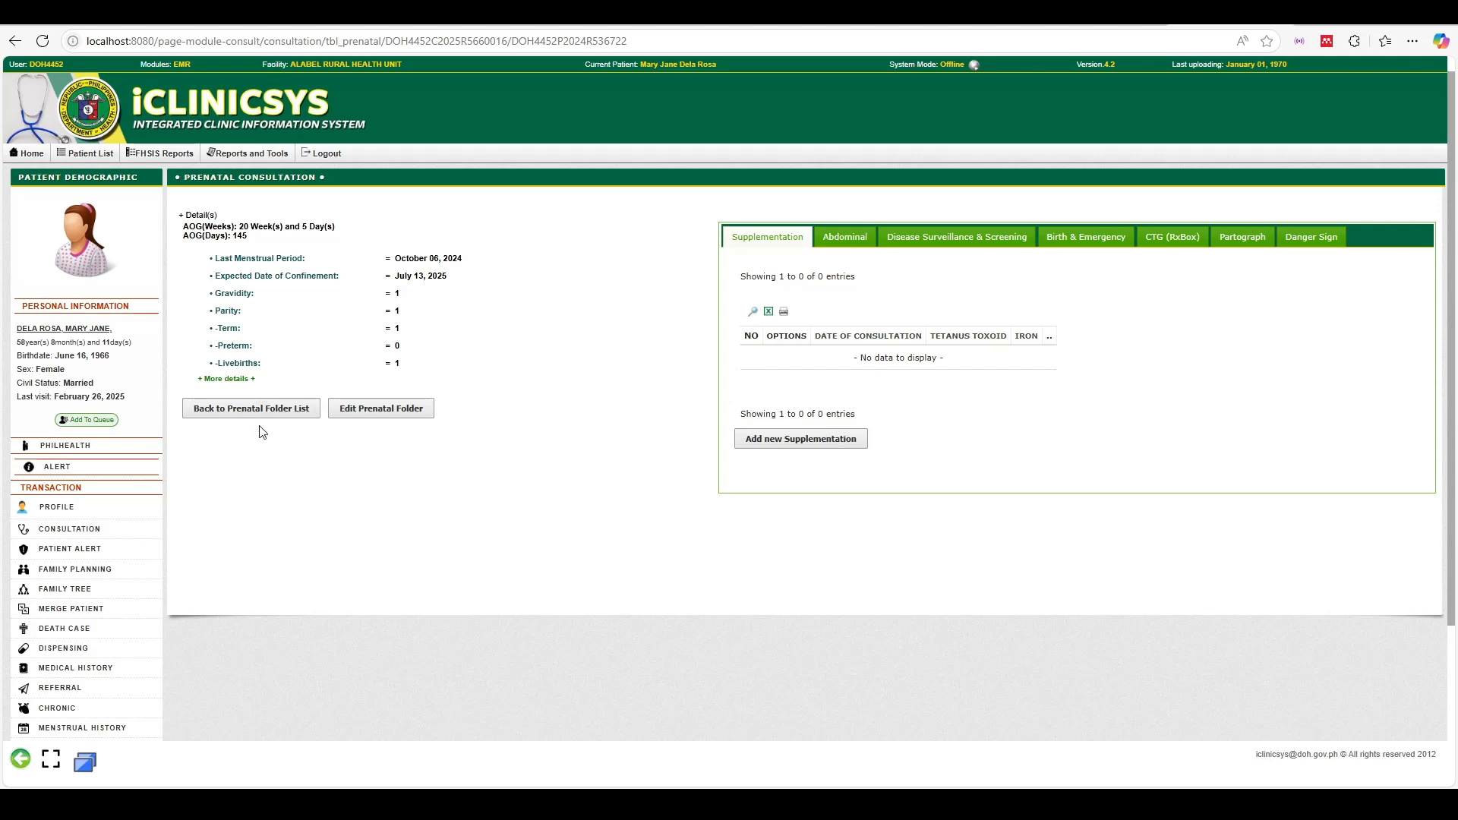
In the folder's edit form, set the delivery date to 07/13/2025 and delivery time 09:30:00
left_click(410, 424)
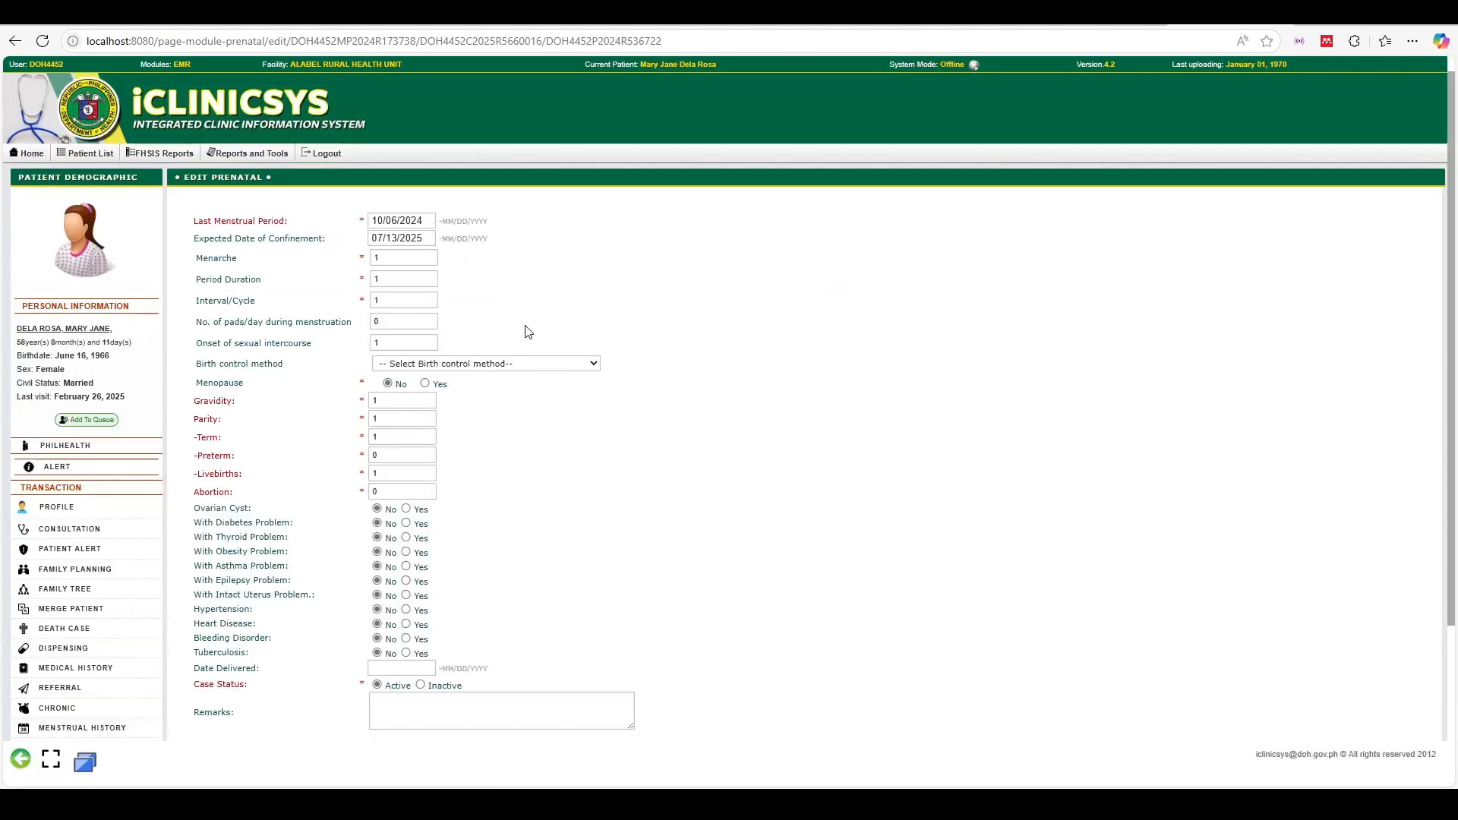
scroll(525, 327, "down", 3)
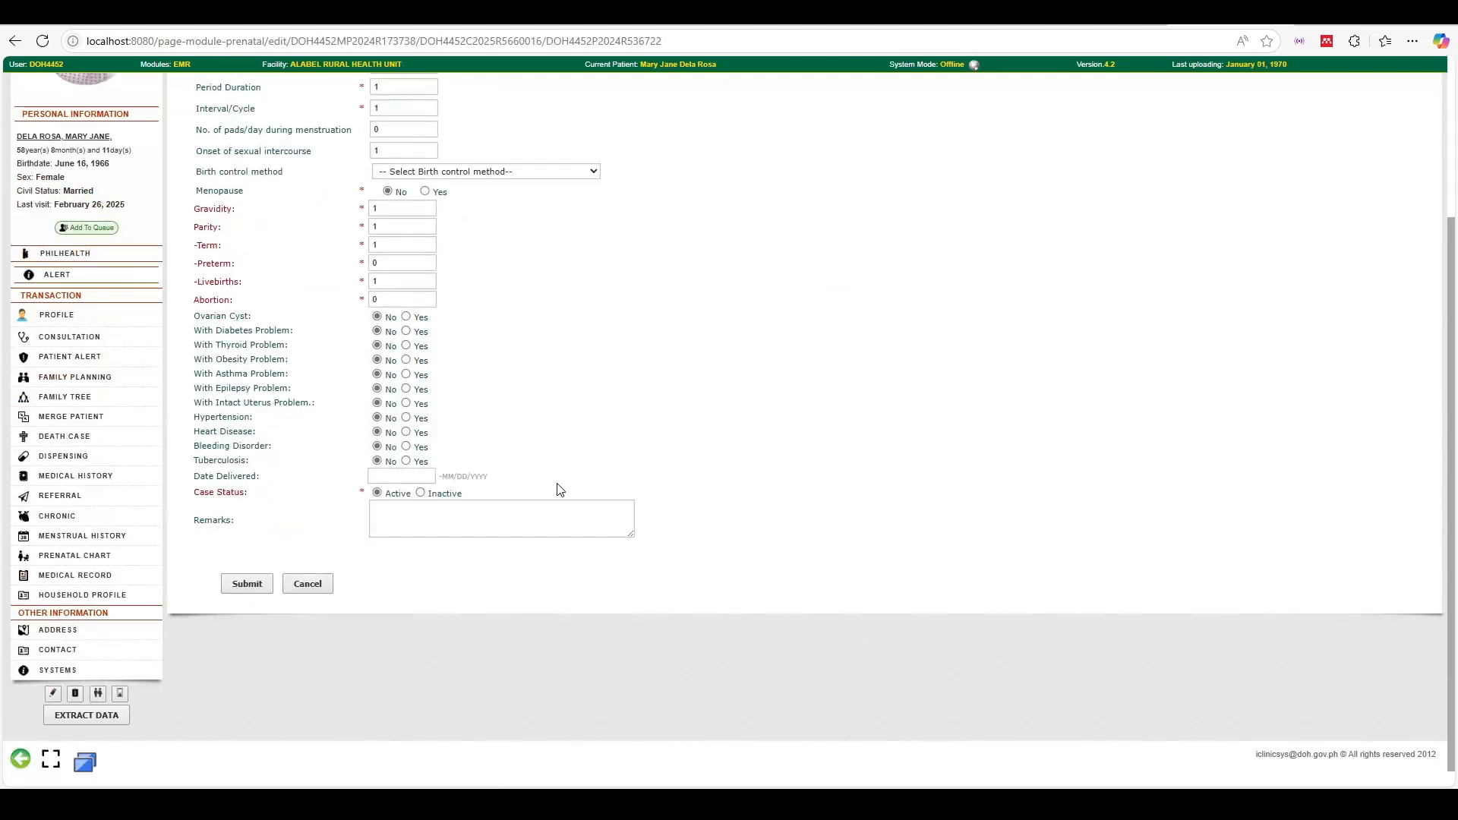
left_click(401, 477)
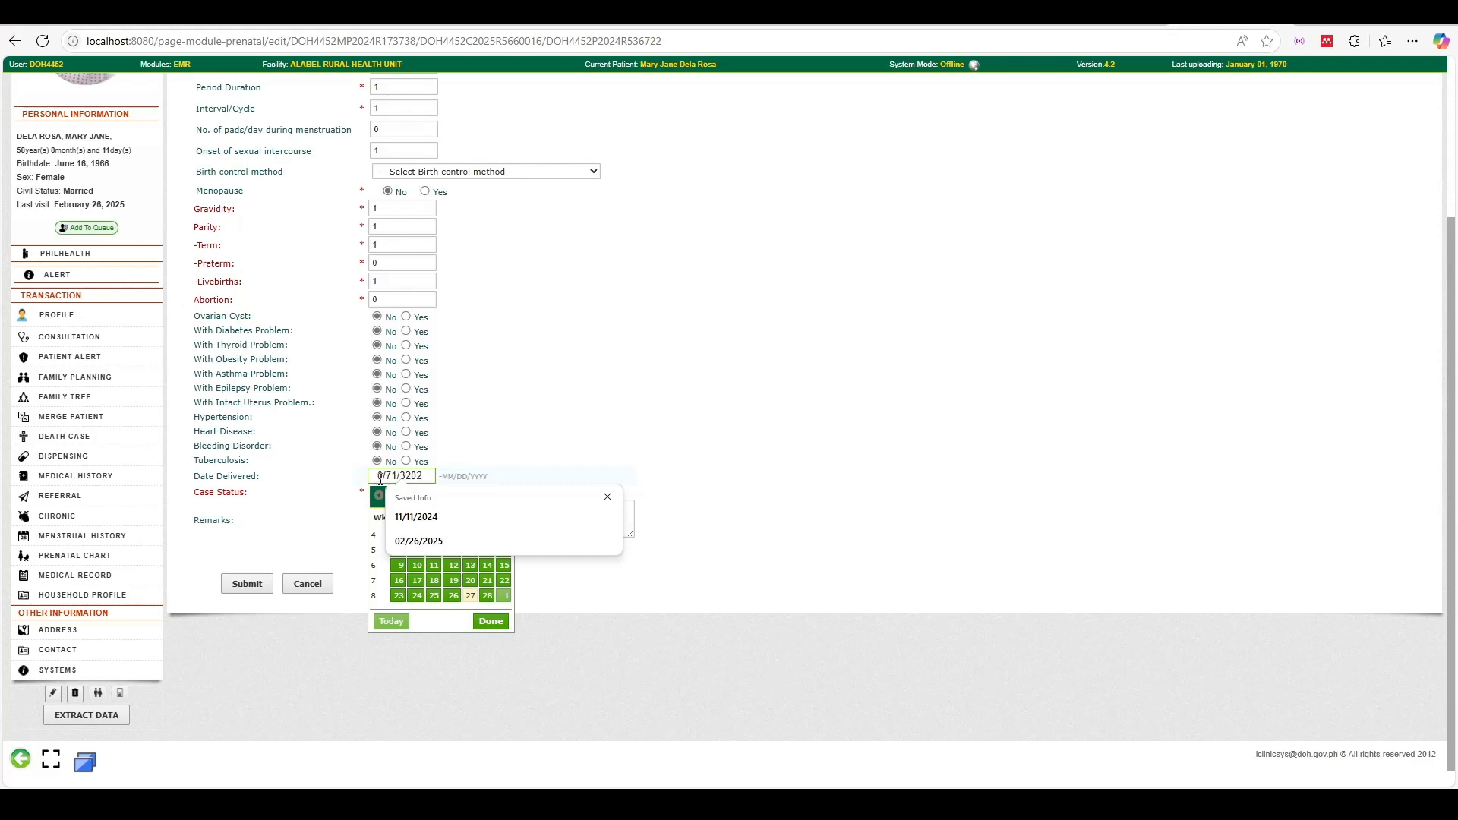
key("BackSpace")
key("BackSpace")
key("BackSpace")
key("BackSpace")
key("BackSpace")
key("BackSpace")
type("07/13/2025")
left_click(584, 446)
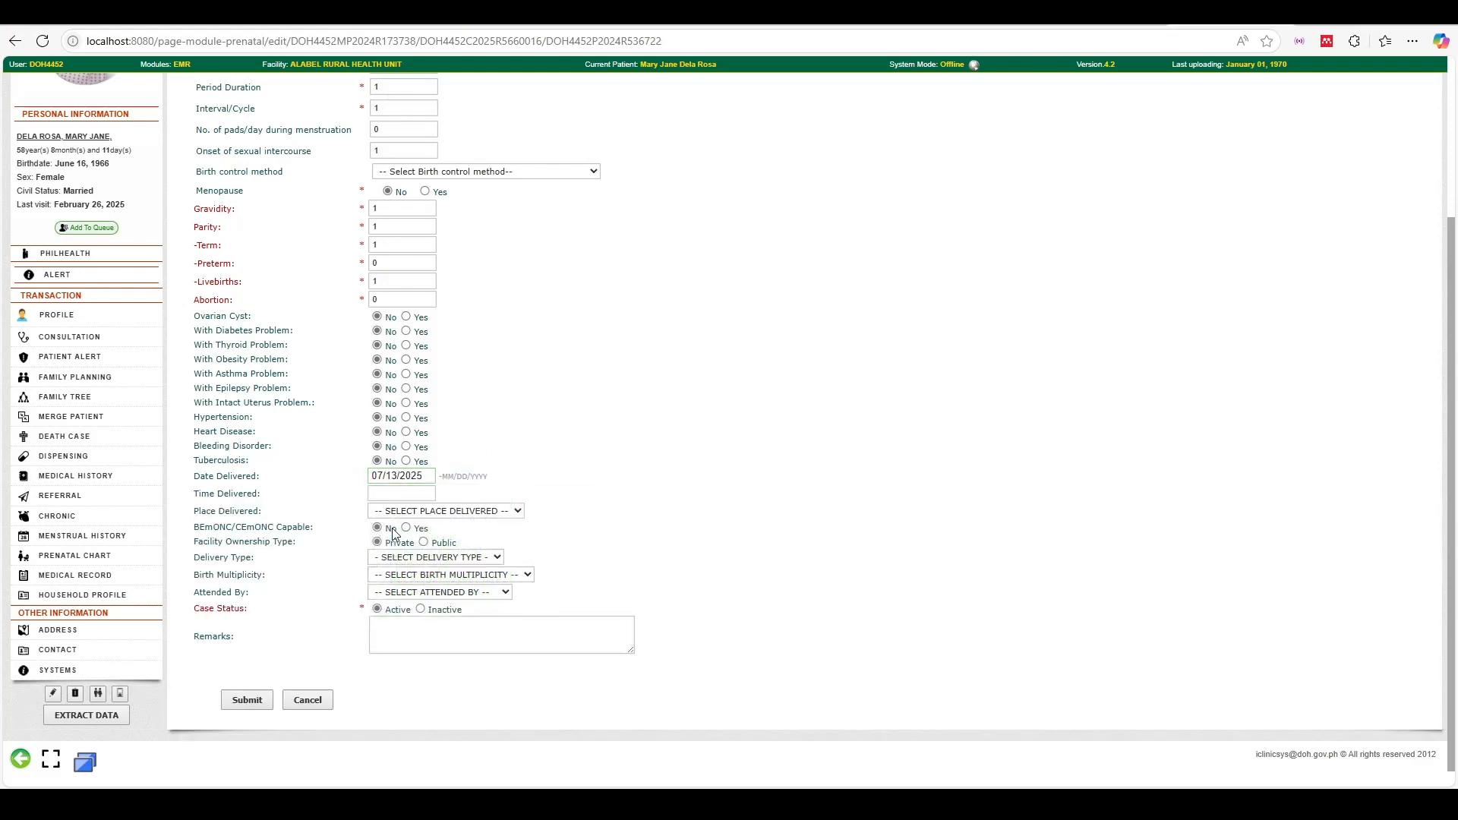
left_click(381, 492)
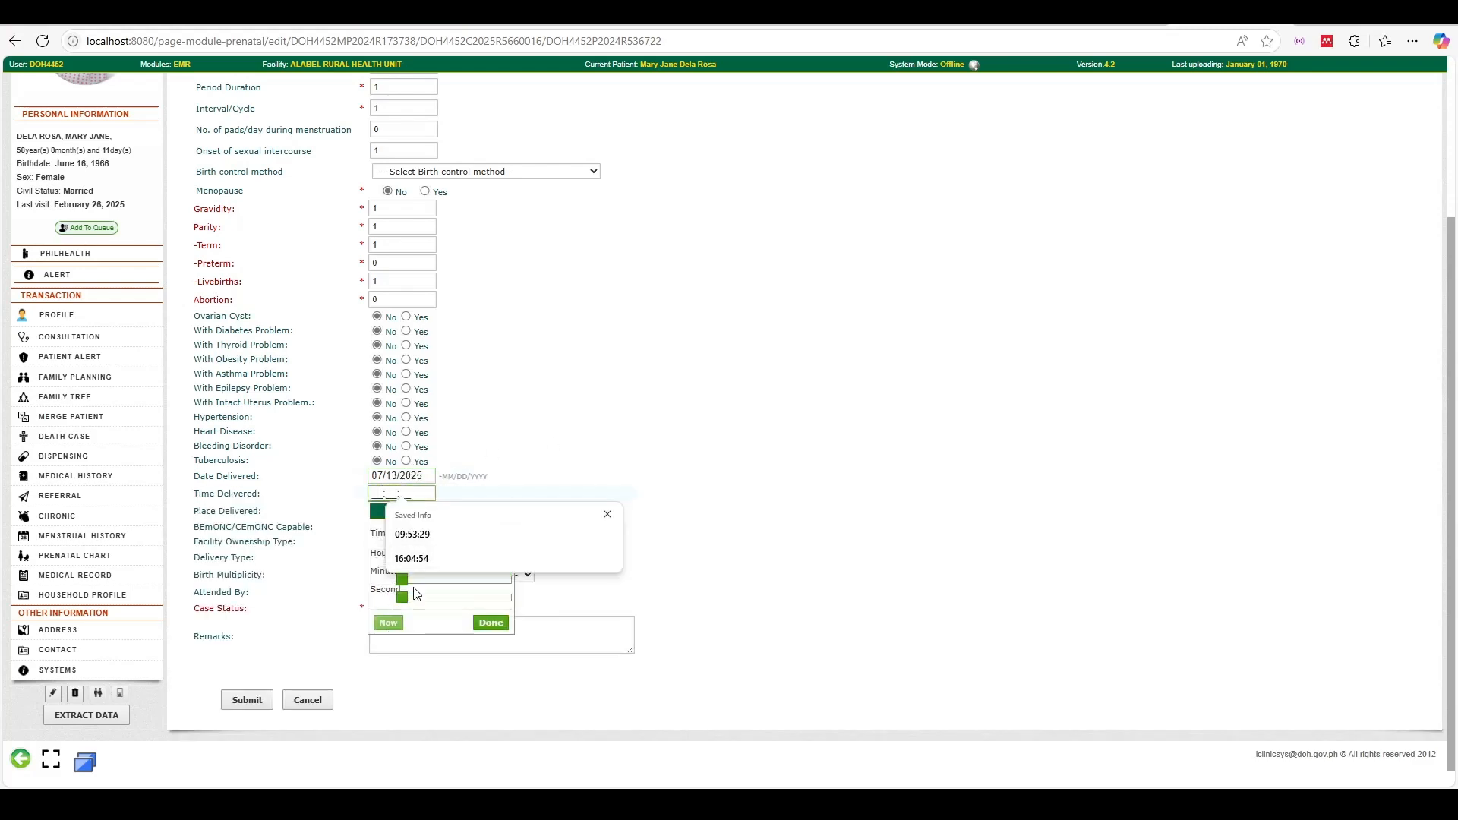
left_click_drag(426, 581, 449, 585)
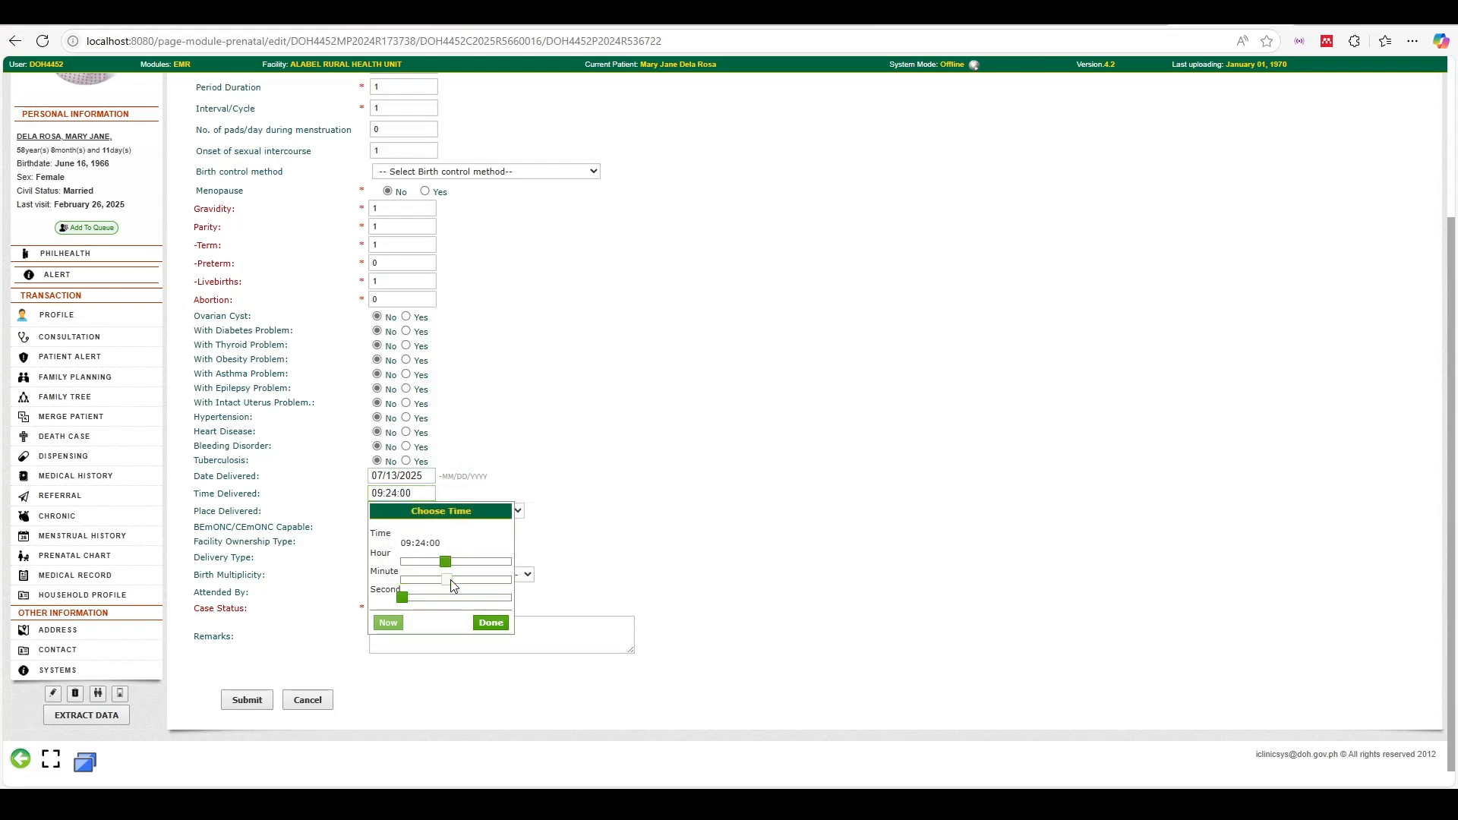
left_click_drag(450, 580, 464, 586)
left_click(491, 622)
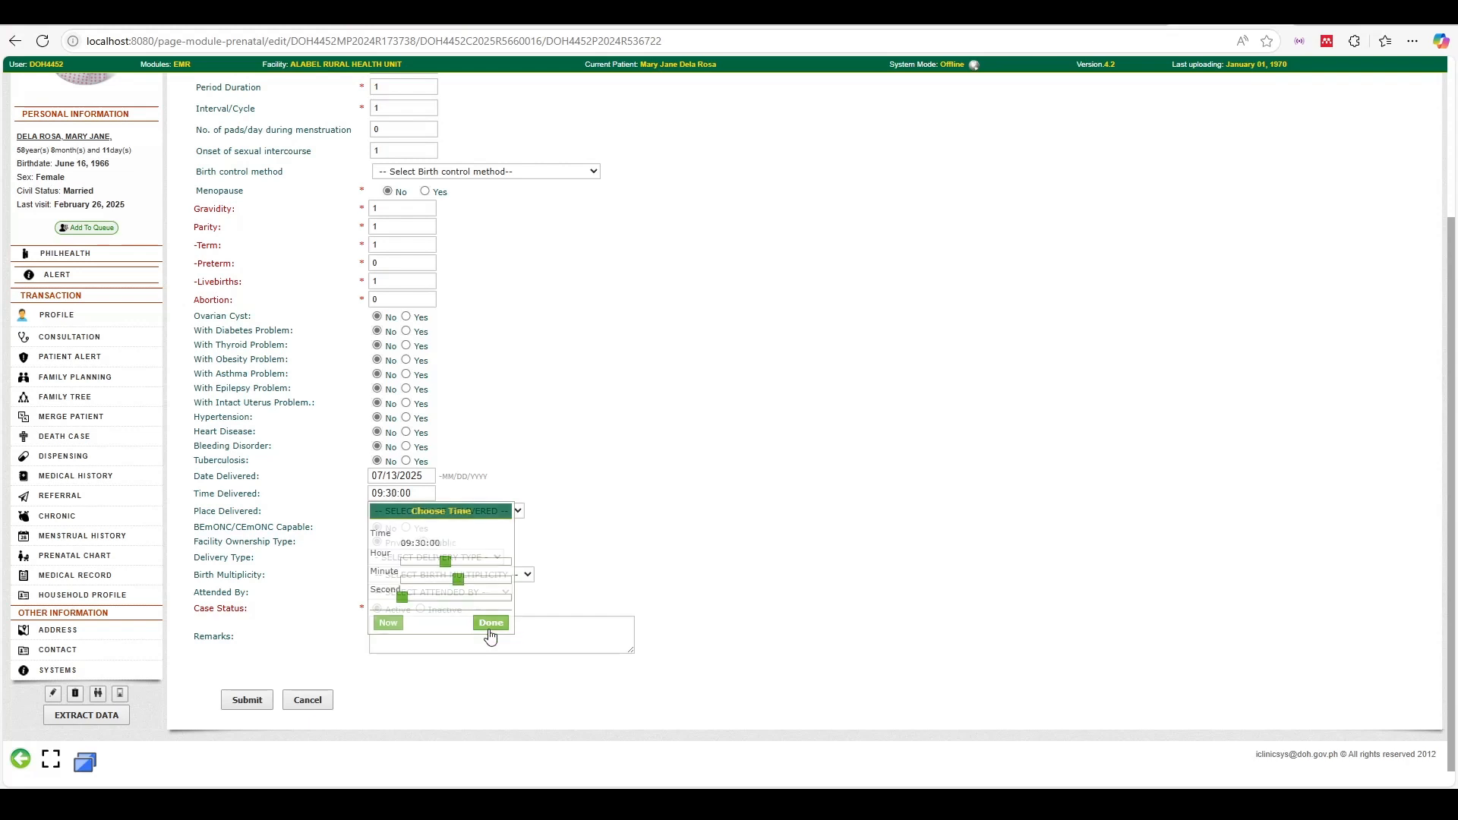
Set delivery type NORMAL, place LYING-IN / BIRTHING CLINICS, publicly owned, and SINGLETON birth
left_click(454, 510)
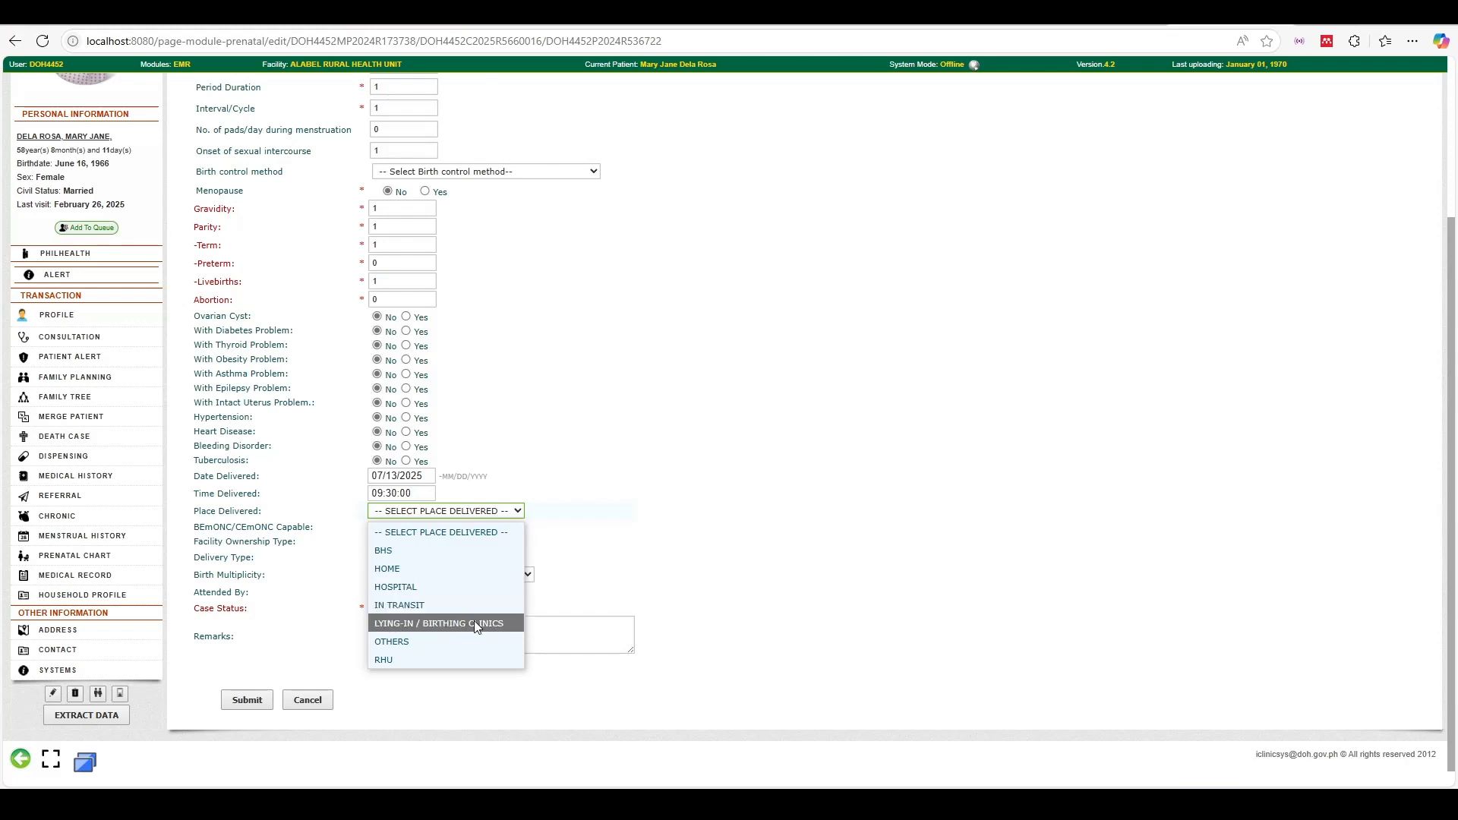
scroll(474, 621, "up", 1)
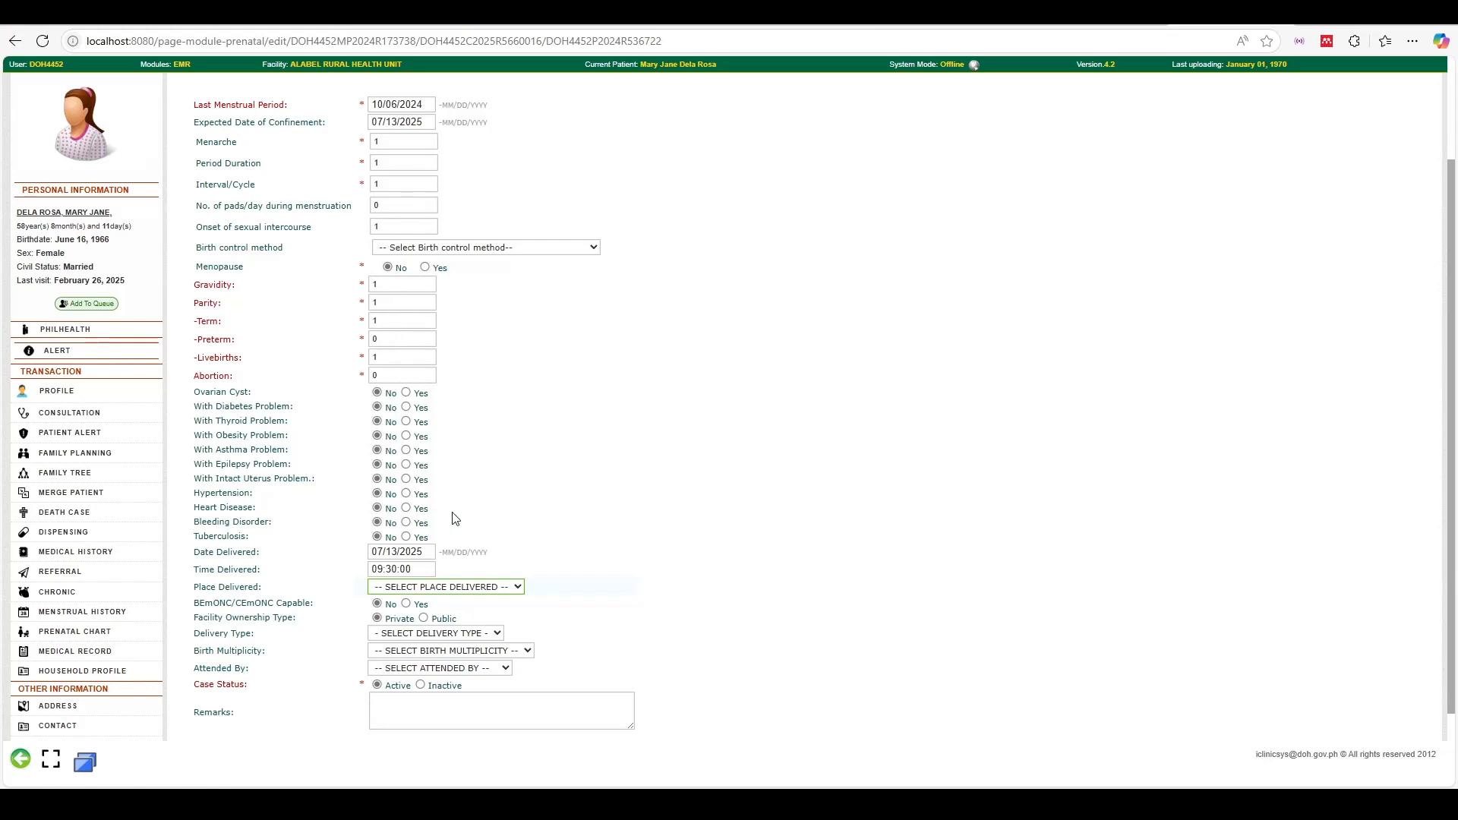
scroll(448, 634, "down", 1)
left_click(470, 559)
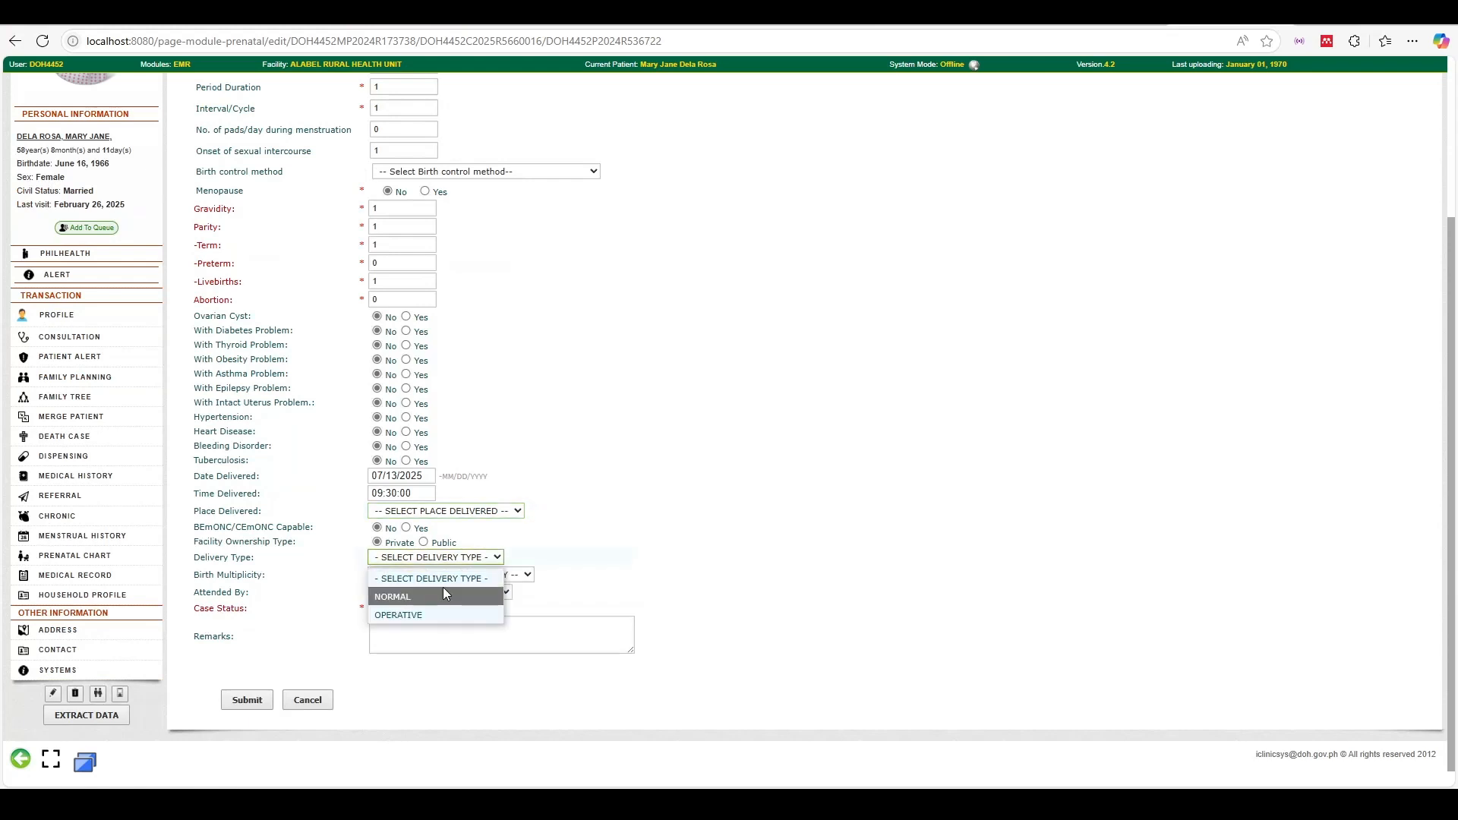
left_click(469, 561)
left_click(486, 511)
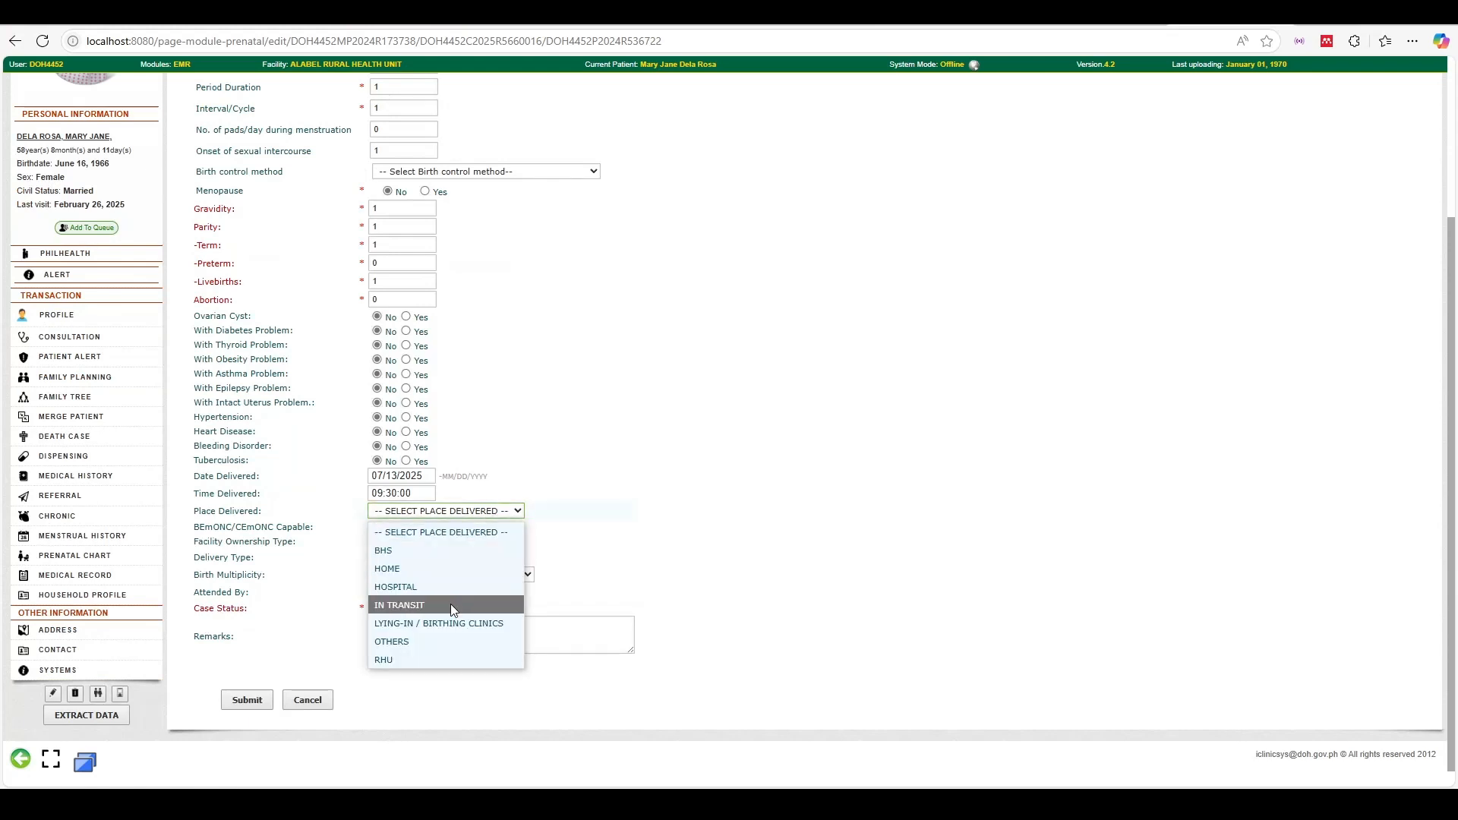
left_click(448, 624)
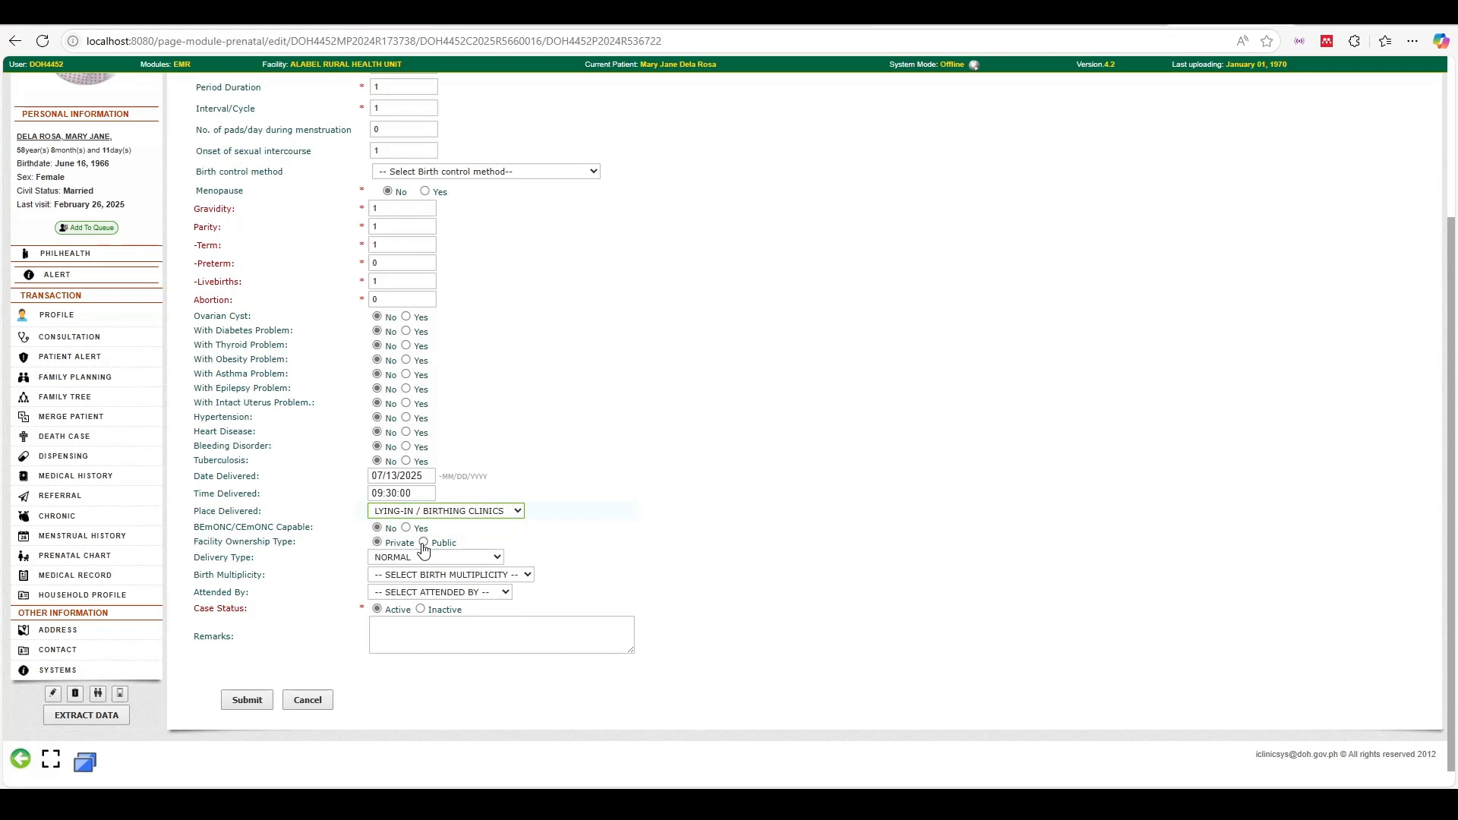
left_click(424, 542)
left_click(431, 580)
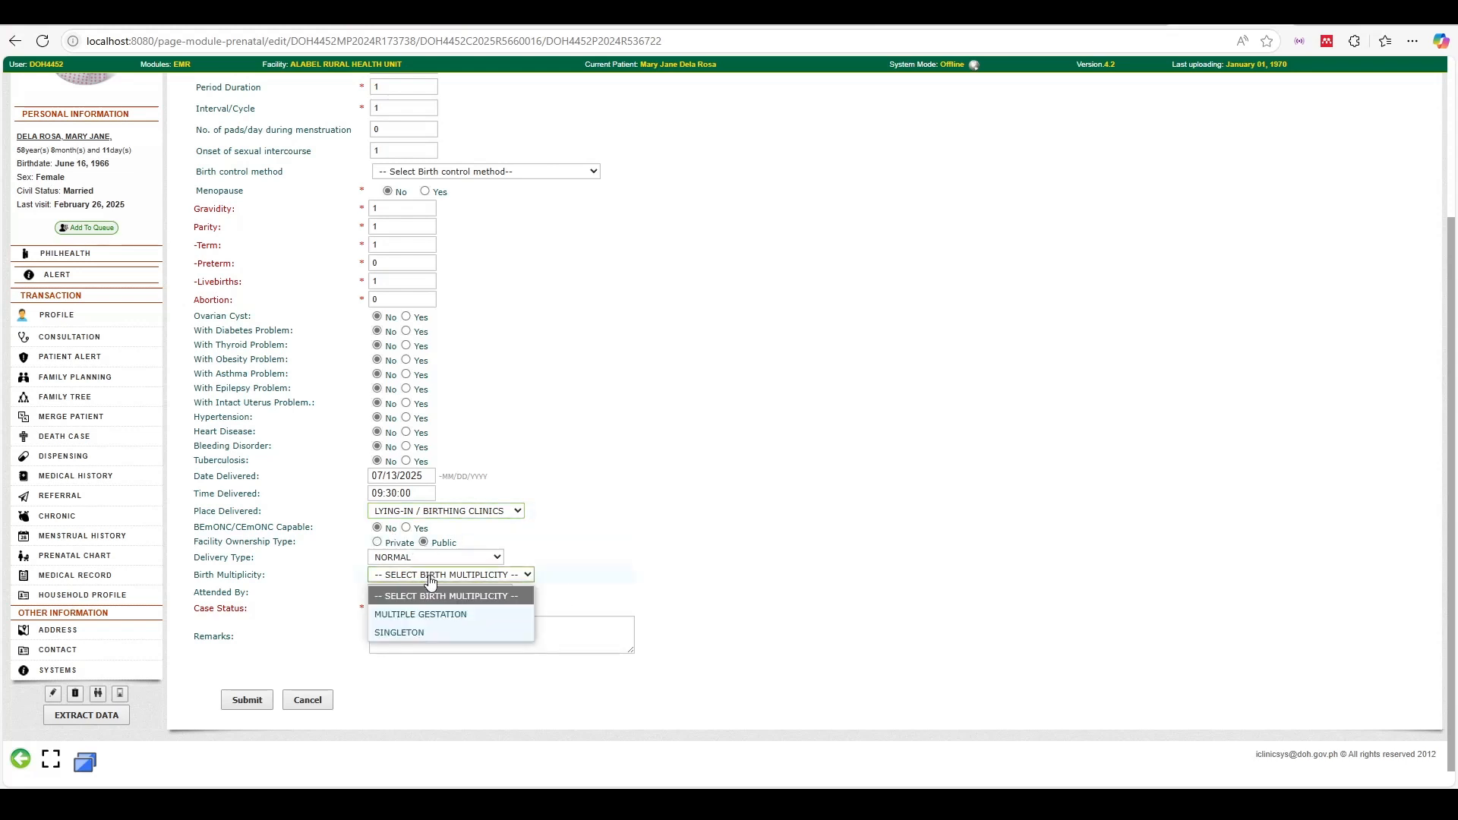
left_click(413, 632)
Record a midwife as attendant, case status Inactive, a safe-delivery remark, and save the folder
left_click(417, 597)
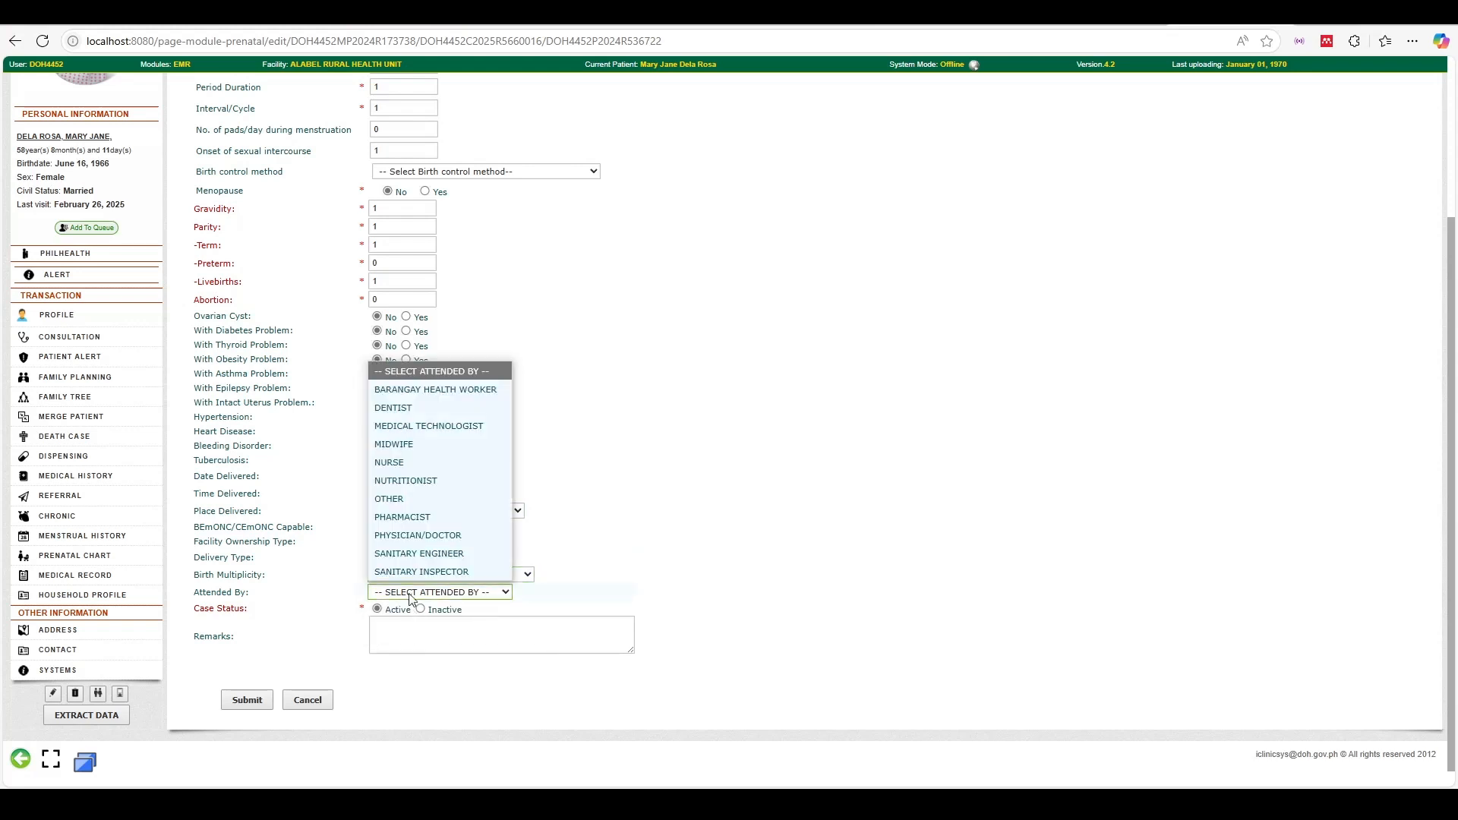
left_click(410, 445)
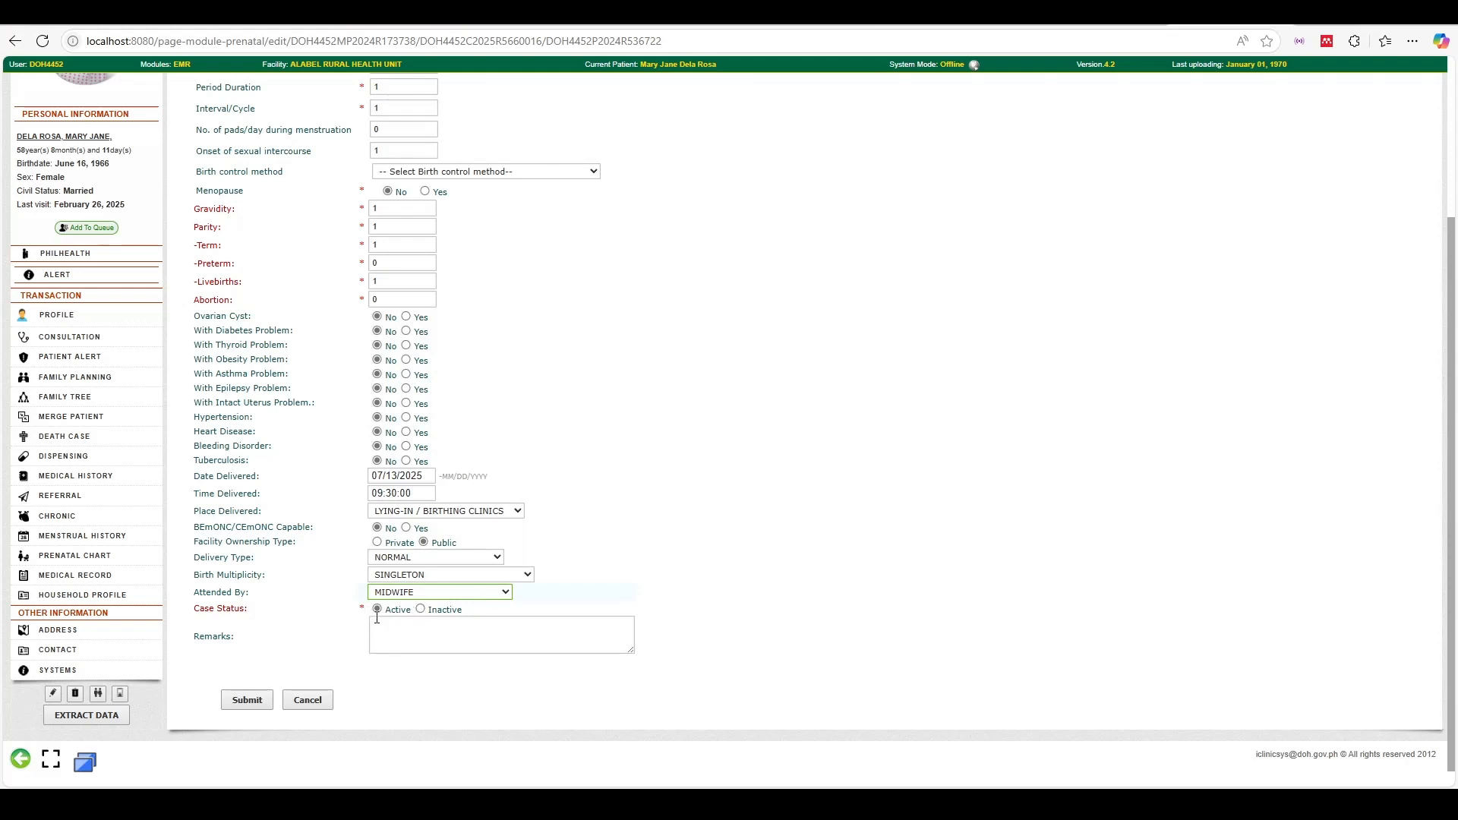
left_click(420, 610)
left_click(439, 632)
type("Succes")
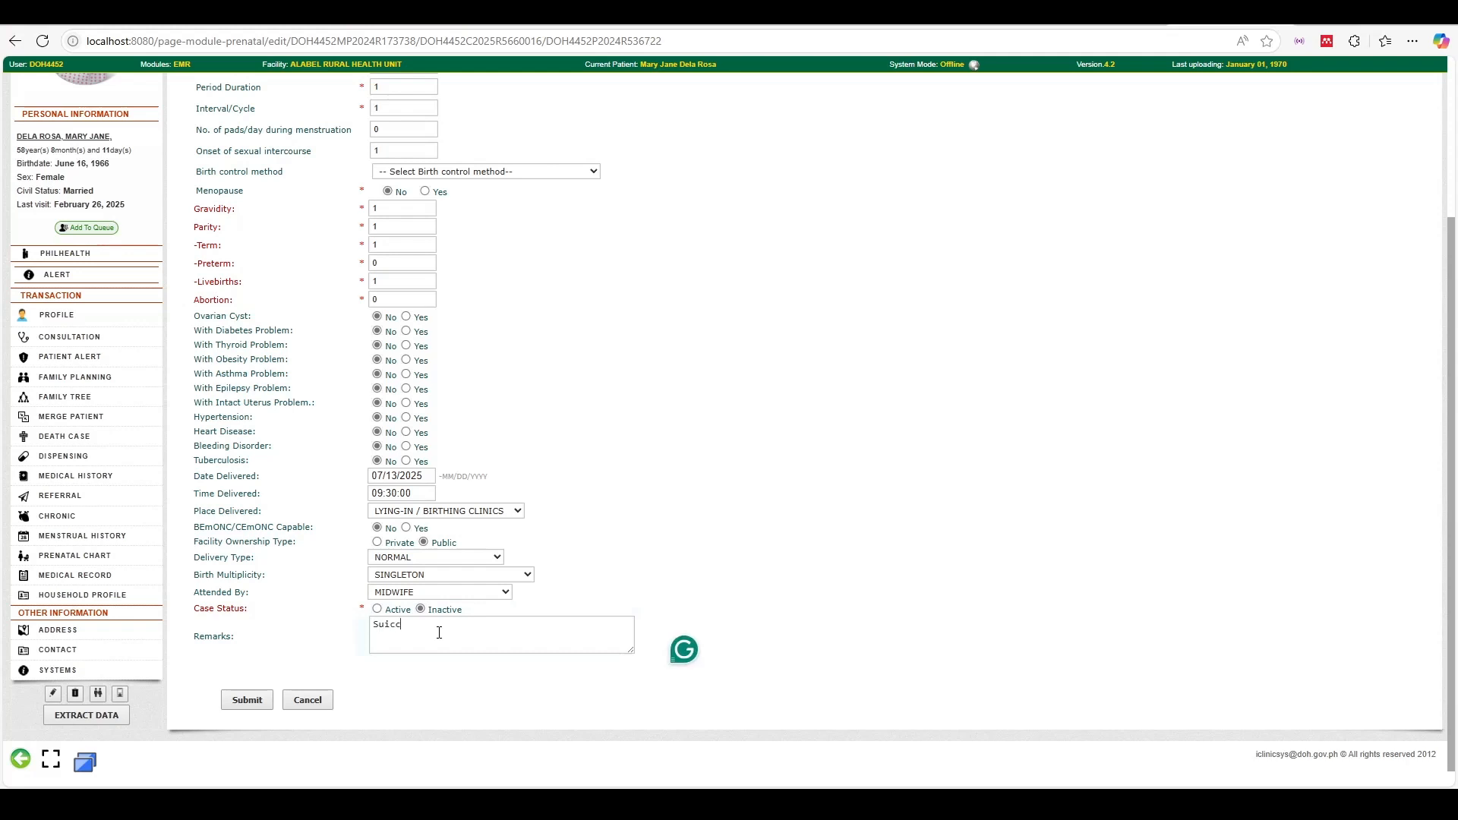
key("BackSpace")
key("BackSpace")
key("BackSpace")
type("ccessfully delivered")
key("BackSpace")
key("BackSpace")
key("BackSpace")
key("BackSpace")
key("BackSpace")
key("BackSpace")
key("BackSpace")
key("BackSpace")
key("BackSpace")
key("BackSpace")
key("BackSpace")
key("BackSpace")
key("BackSpace")
key("BackSpace")
key("BackSpace")
key("BackSpace")
key("BackSpace")
key("BackSpace")
key("BackSpace")
key("BackSpace")
key("BackSpace")
key("BackSpace")
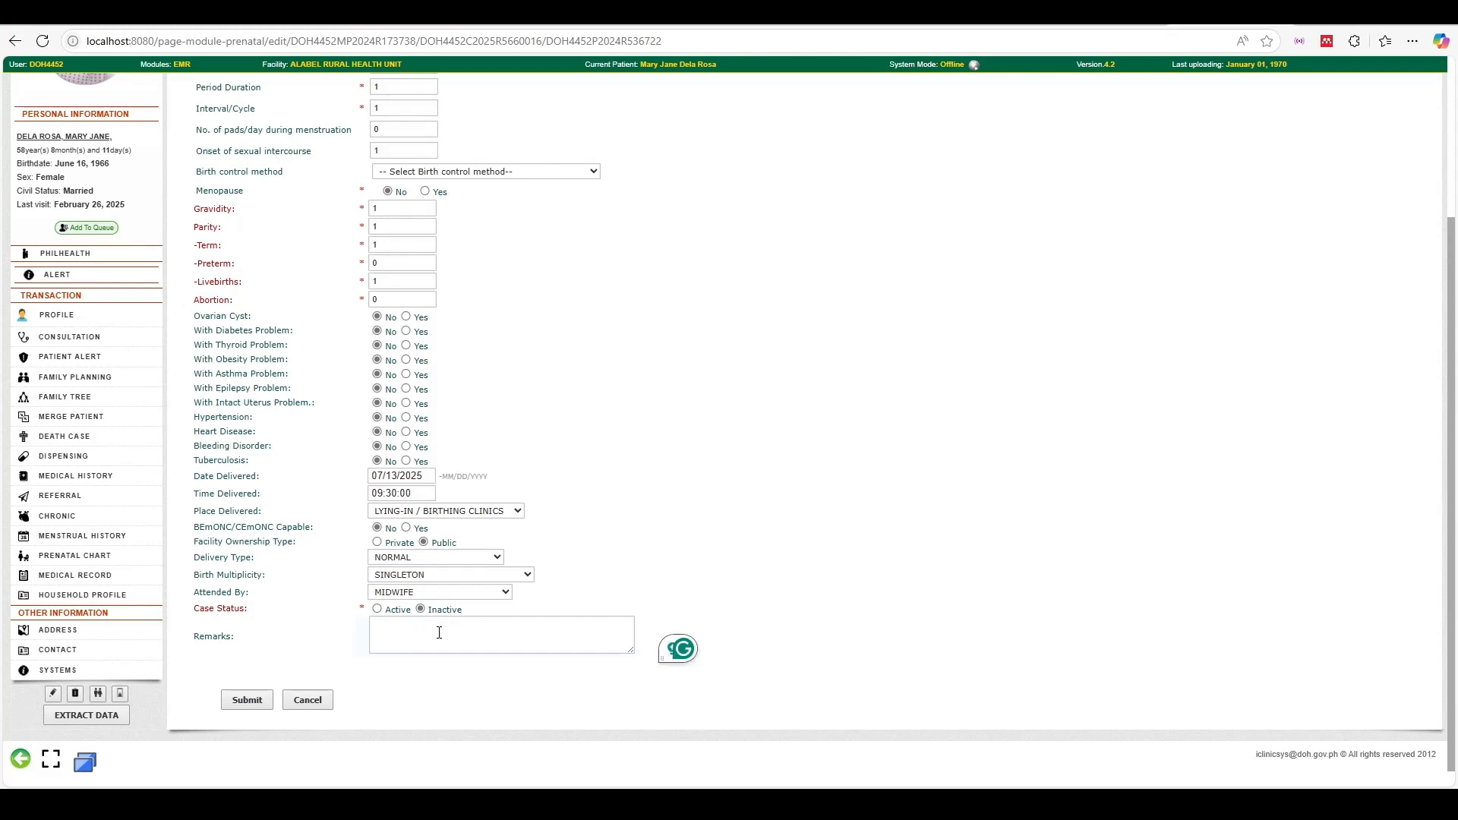
type("Safely delivered the ")
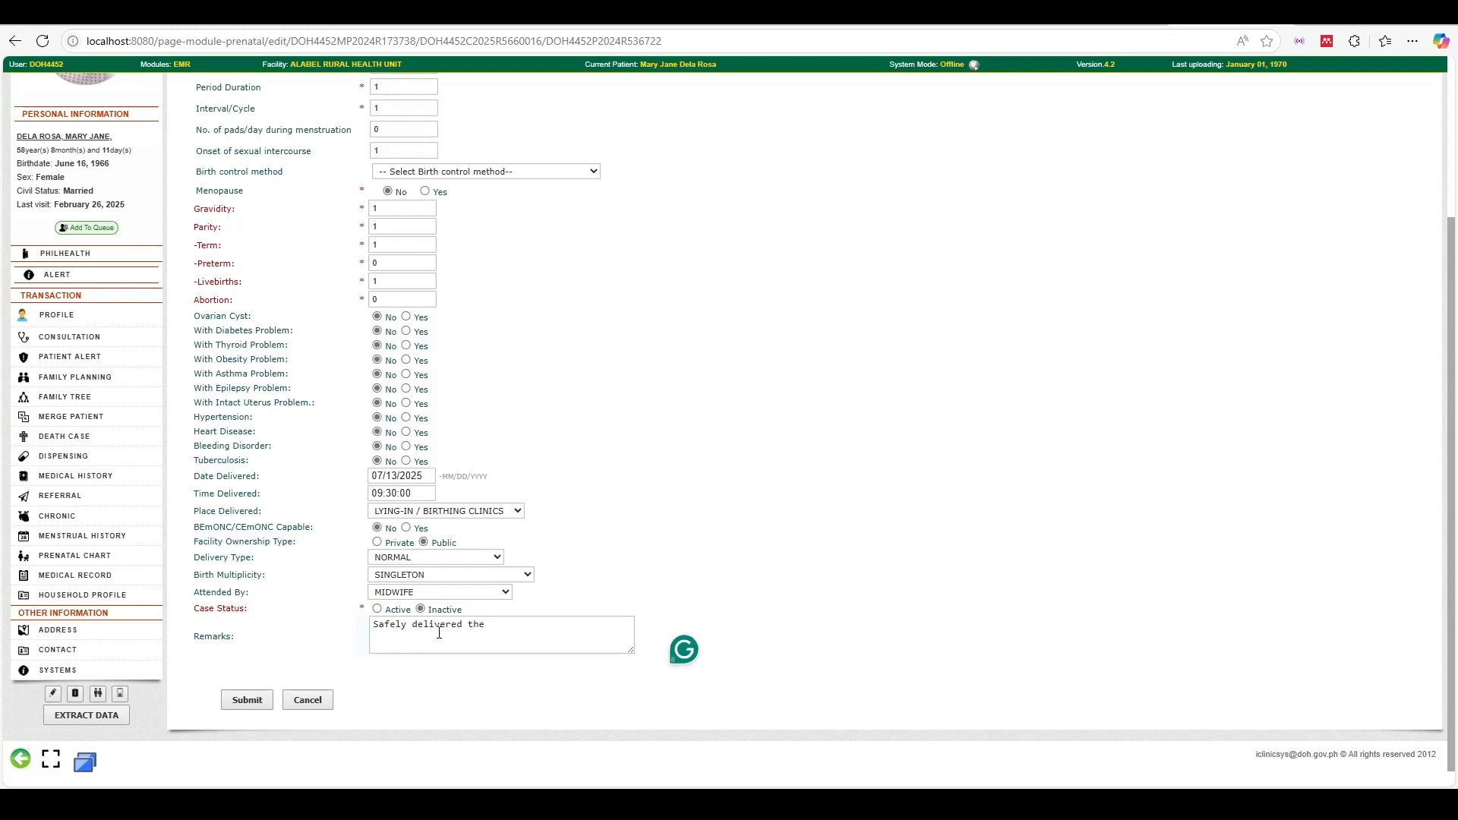
type("baby")
left_click(245, 699)
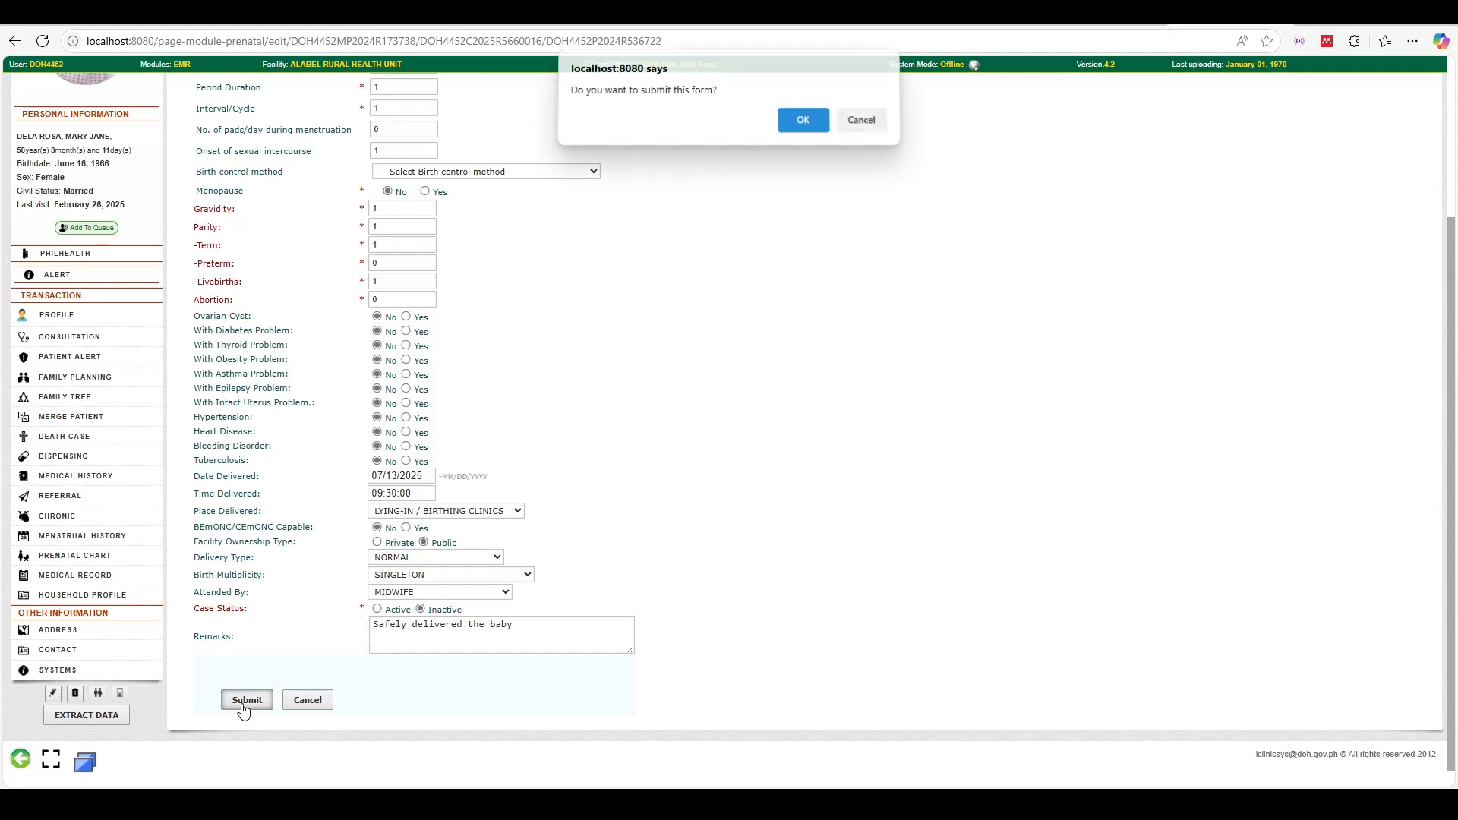
left_click(804, 125)
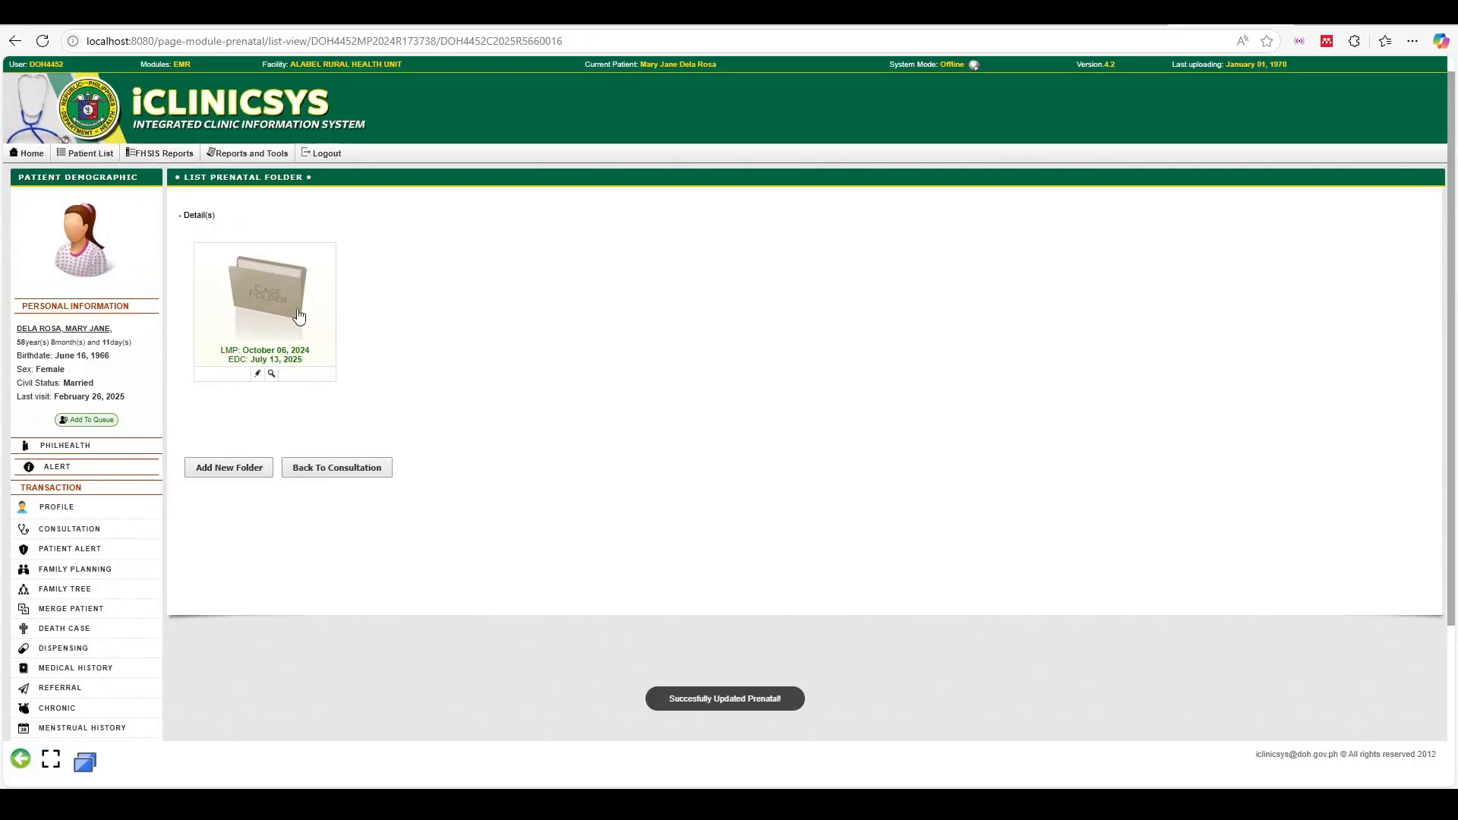
Open the prenatal folder's consultation page and leave its edit form without changes
left_click(245, 309)
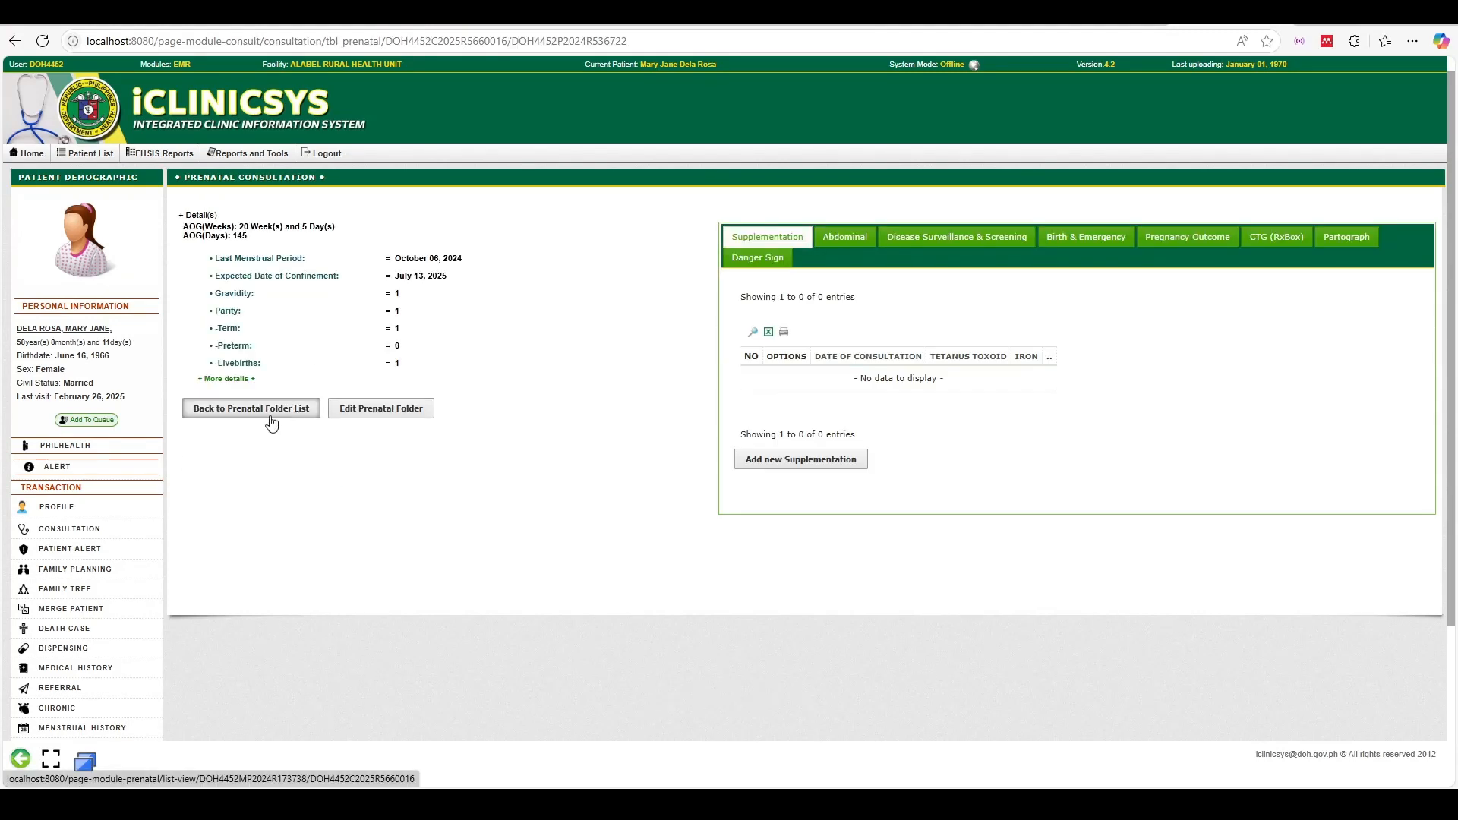
left_click(382, 410)
scroll(596, 454, "down", 3)
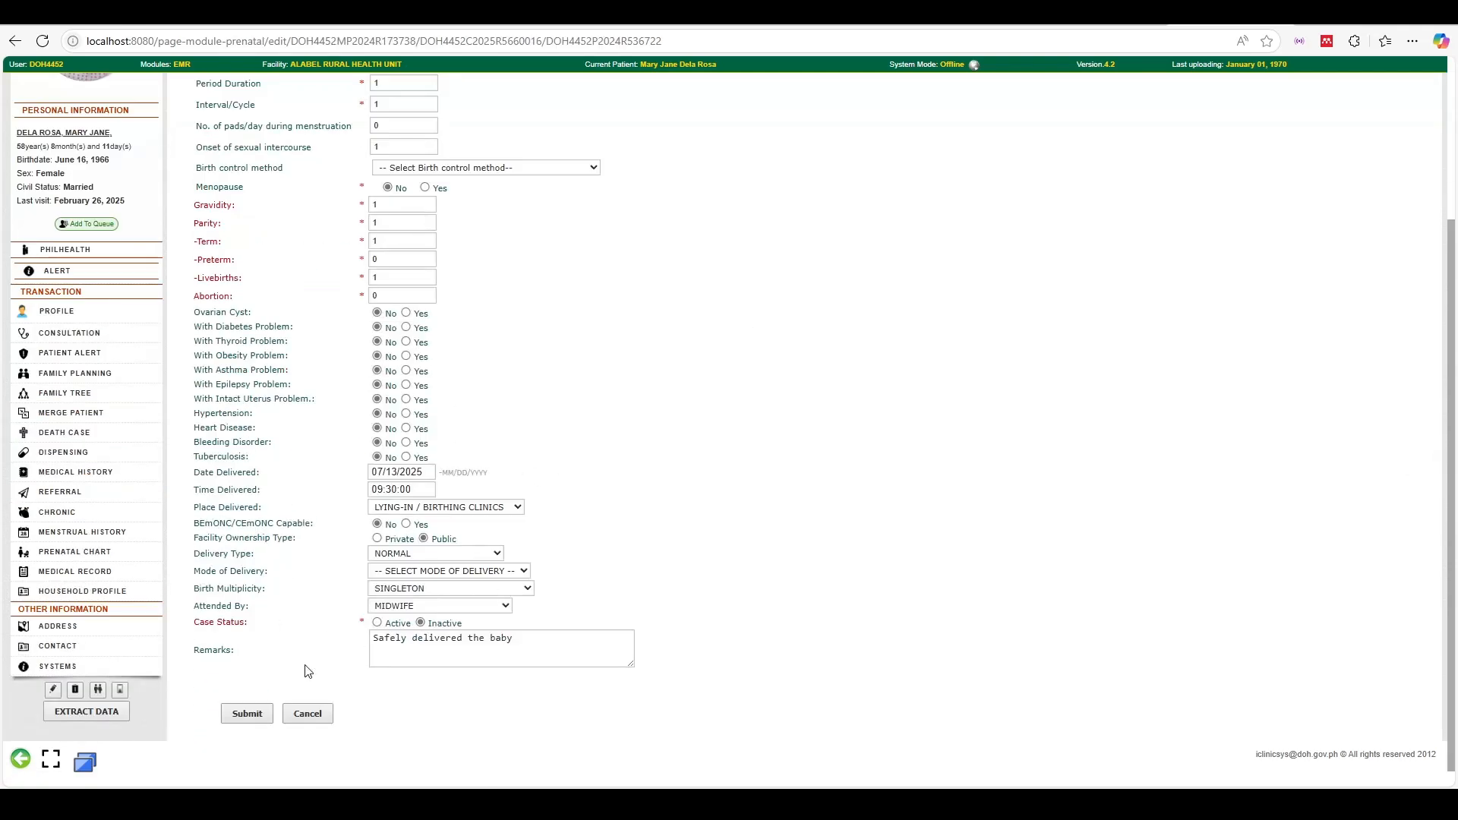
left_click(305, 713)
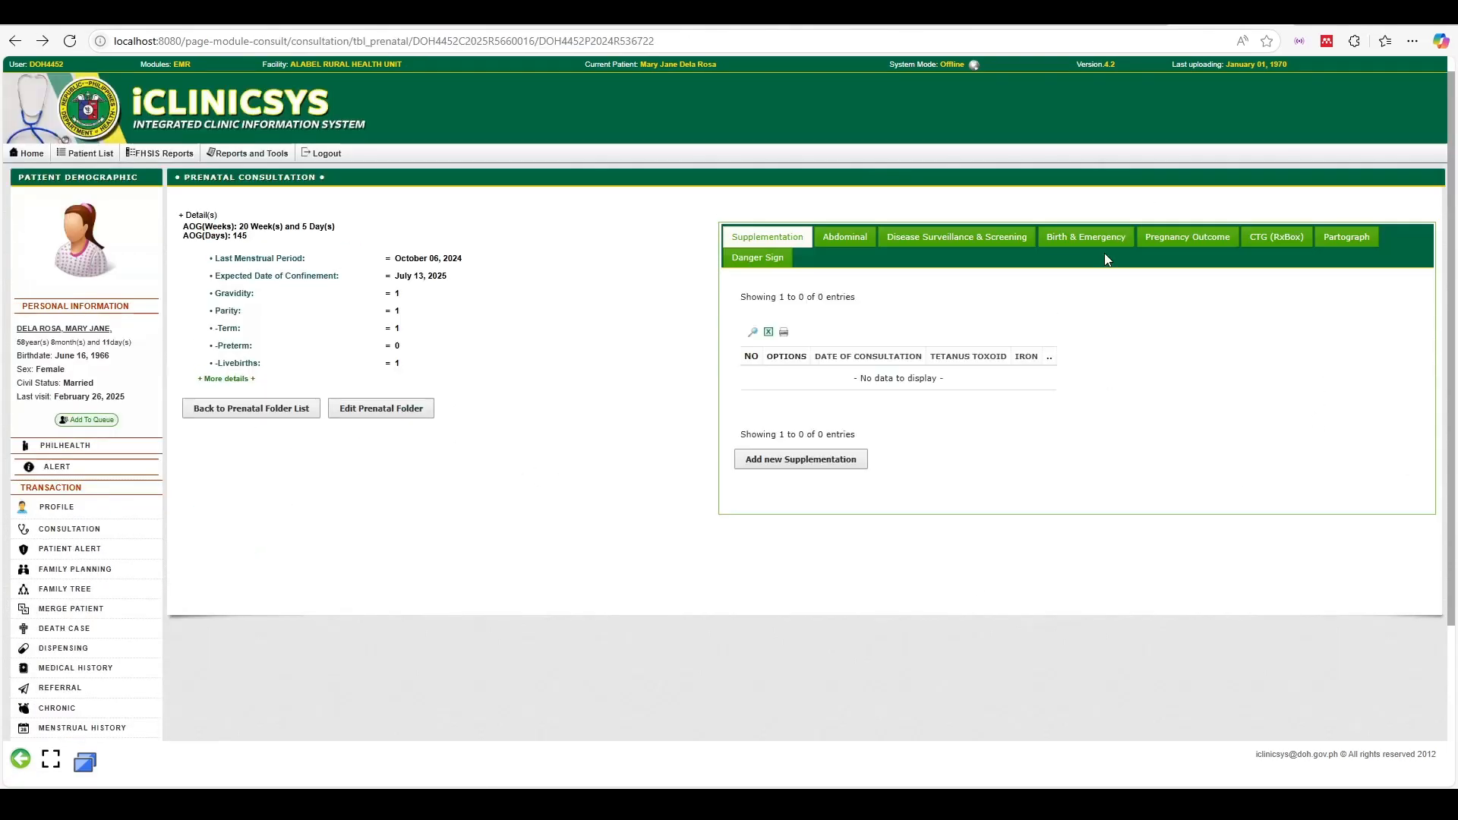
Re-save the existing pregnancy outcome as LIVE BIRTH - FULL TERM and close its window
left_click(1179, 245)
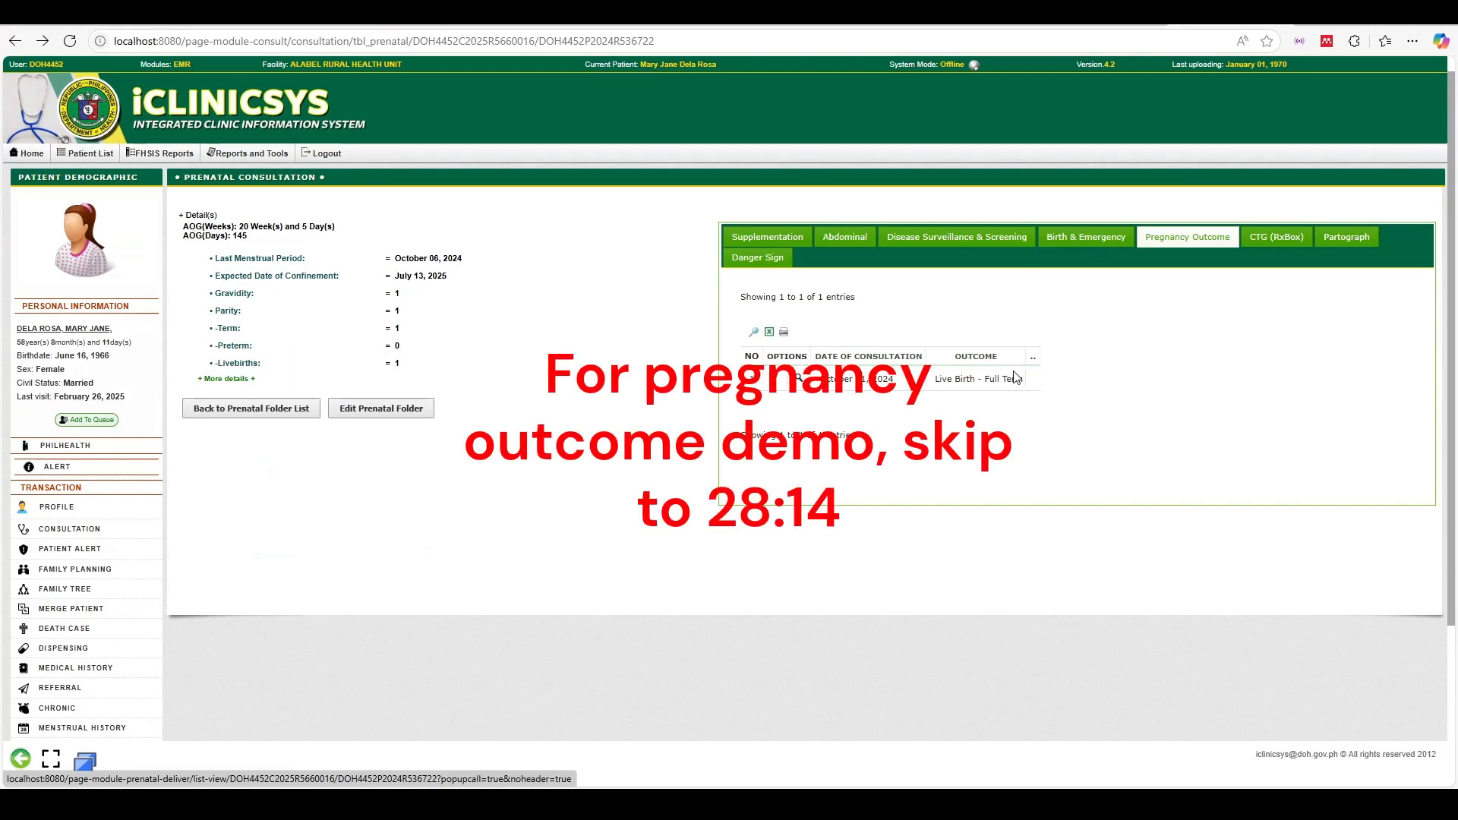
left_click(797, 378)
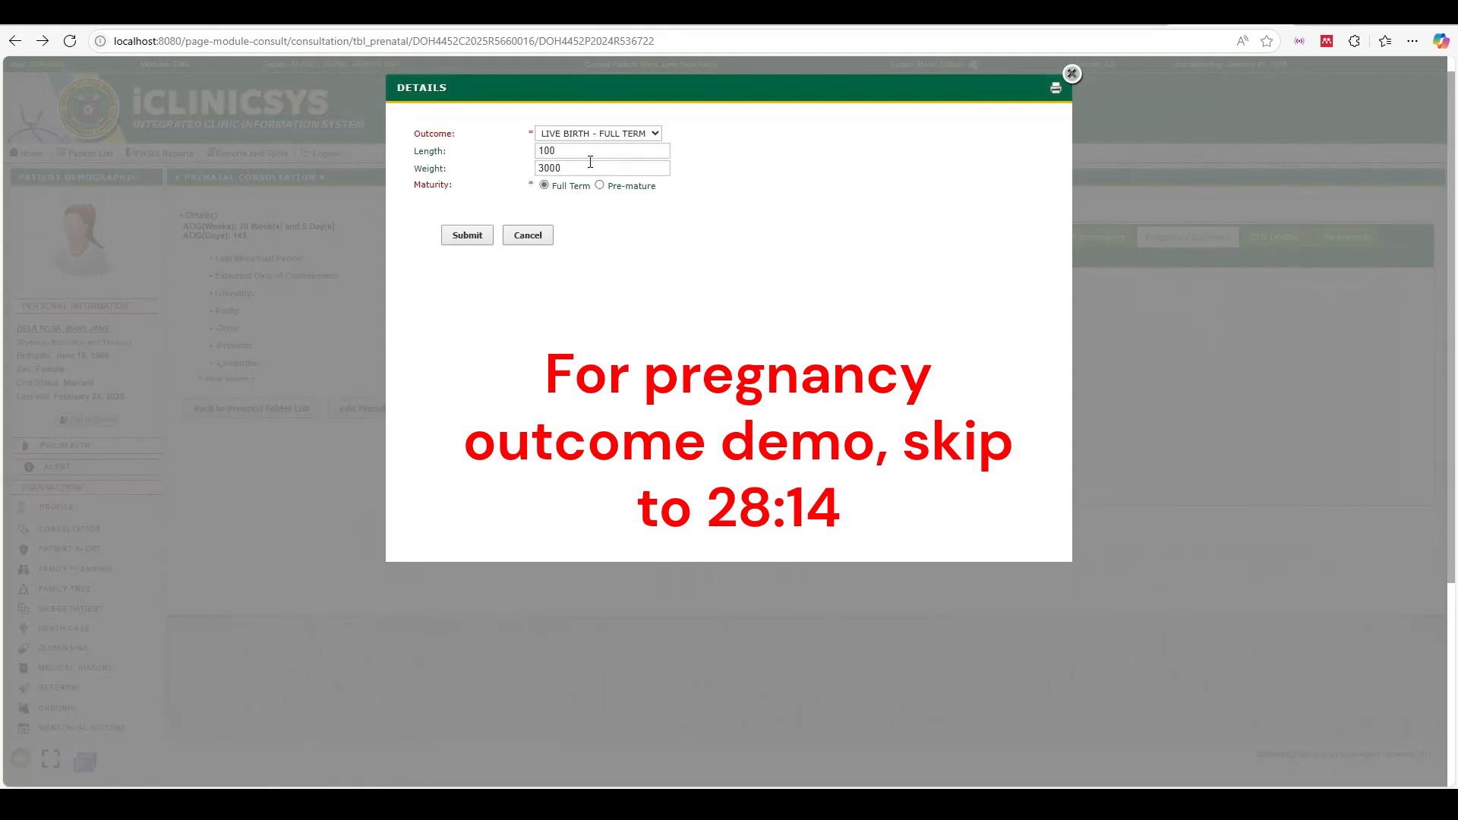
left_click(625, 133)
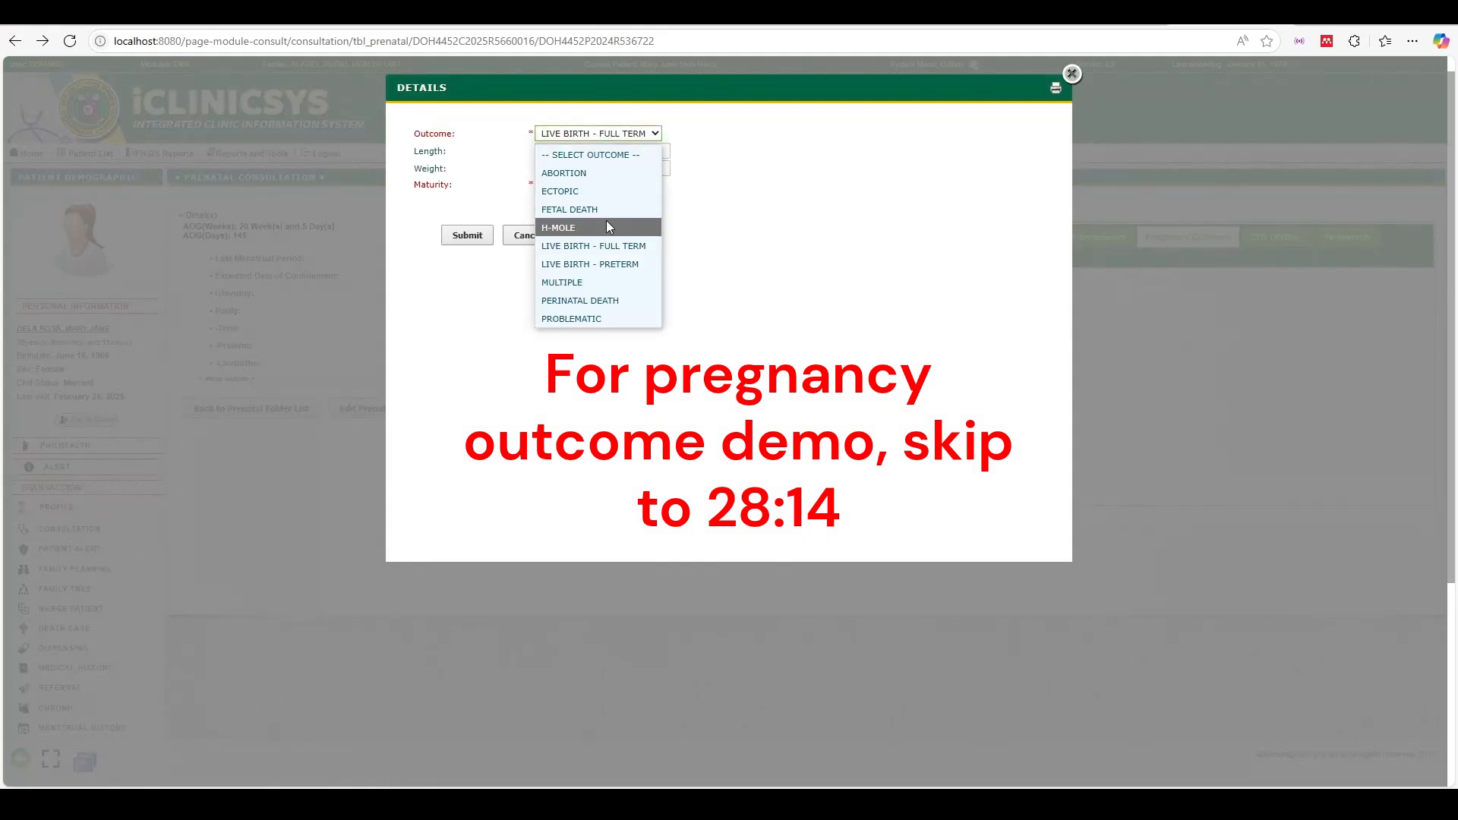
left_click(603, 245)
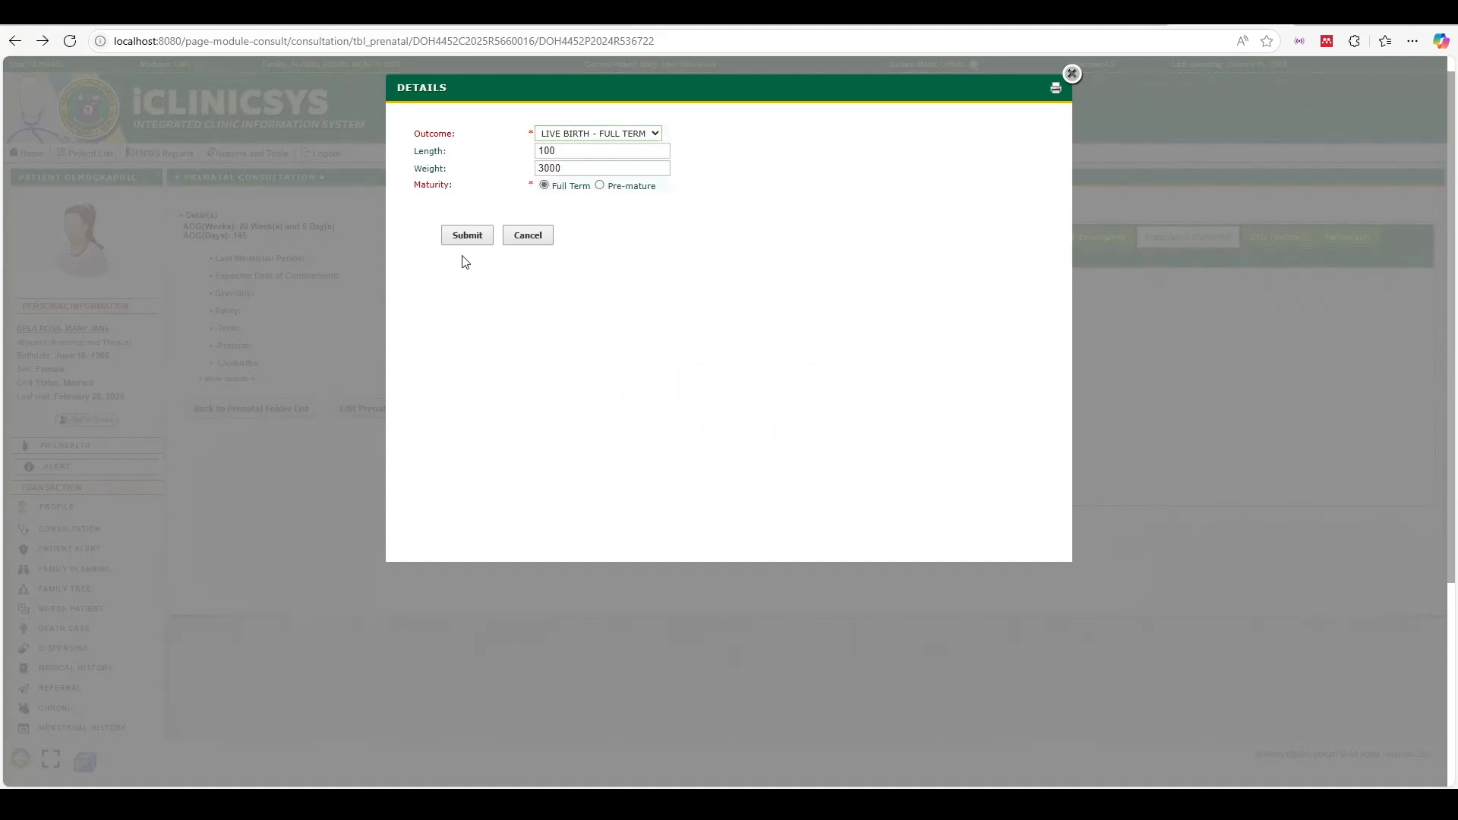
left_click(472, 236)
left_click(803, 123)
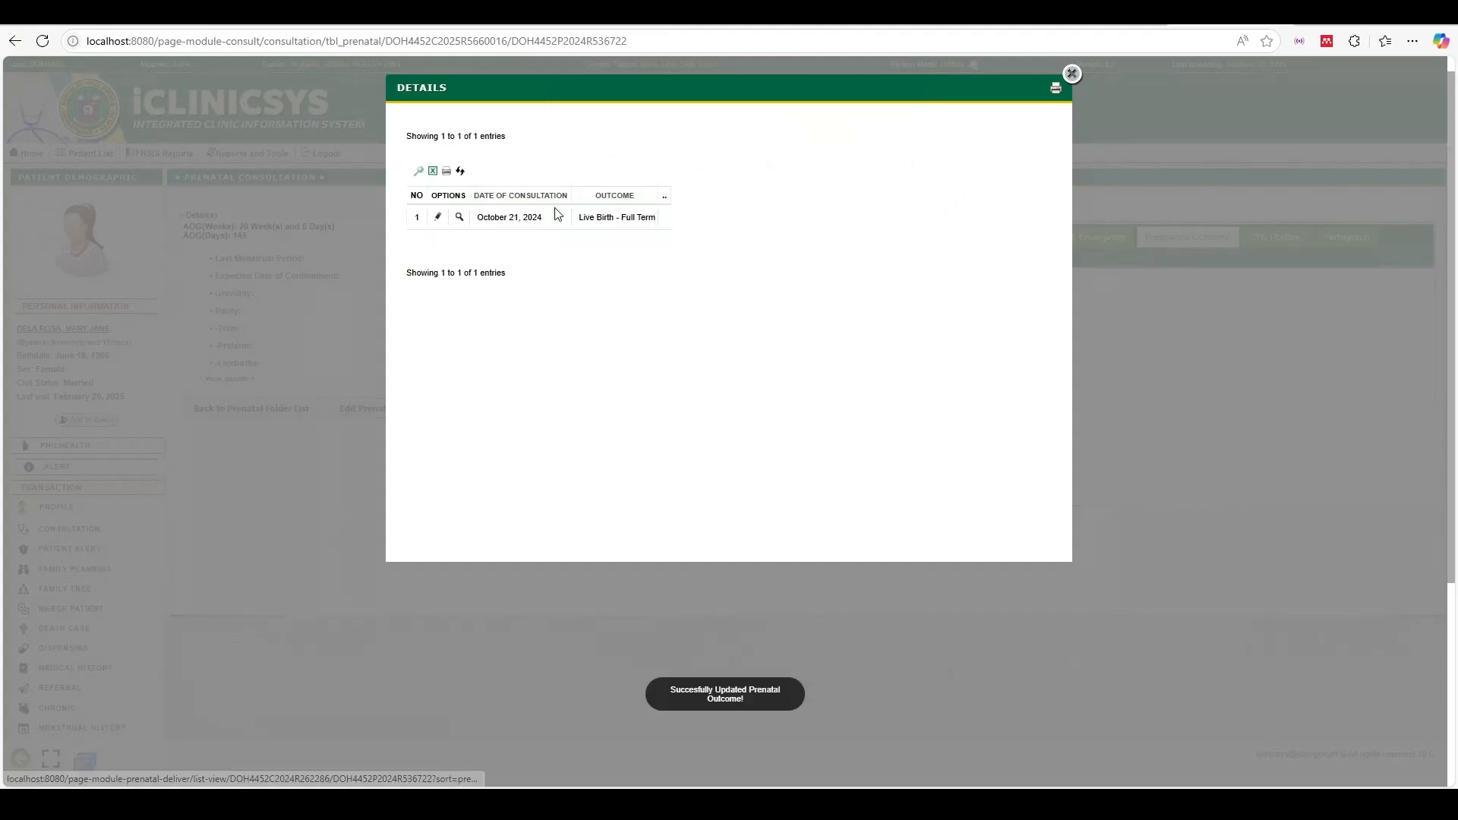
left_click(1072, 74)
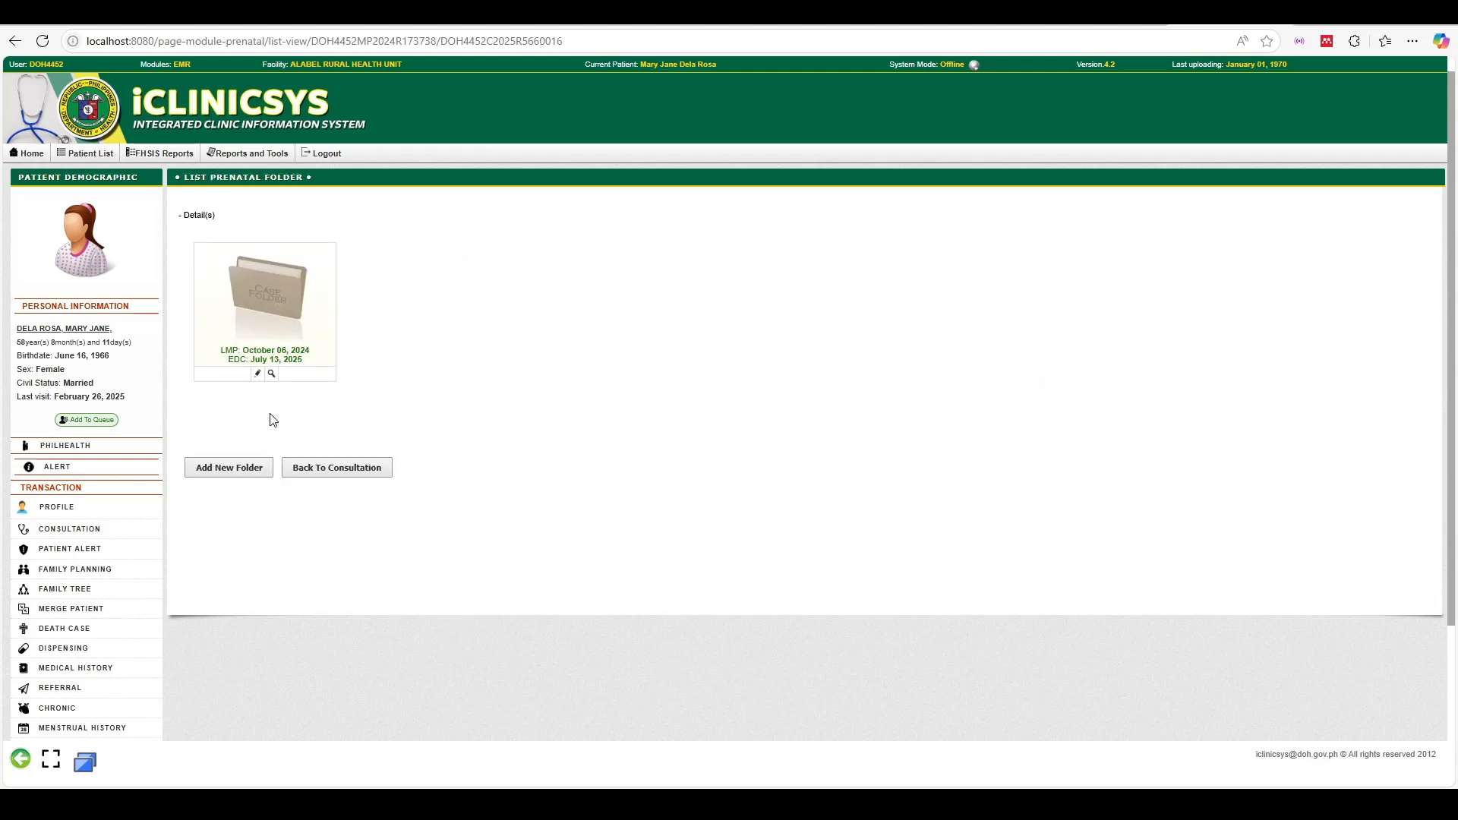
Return to the consultation details, open PRENATAL under FHSIS Services, and open the case folder
left_click(327, 469)
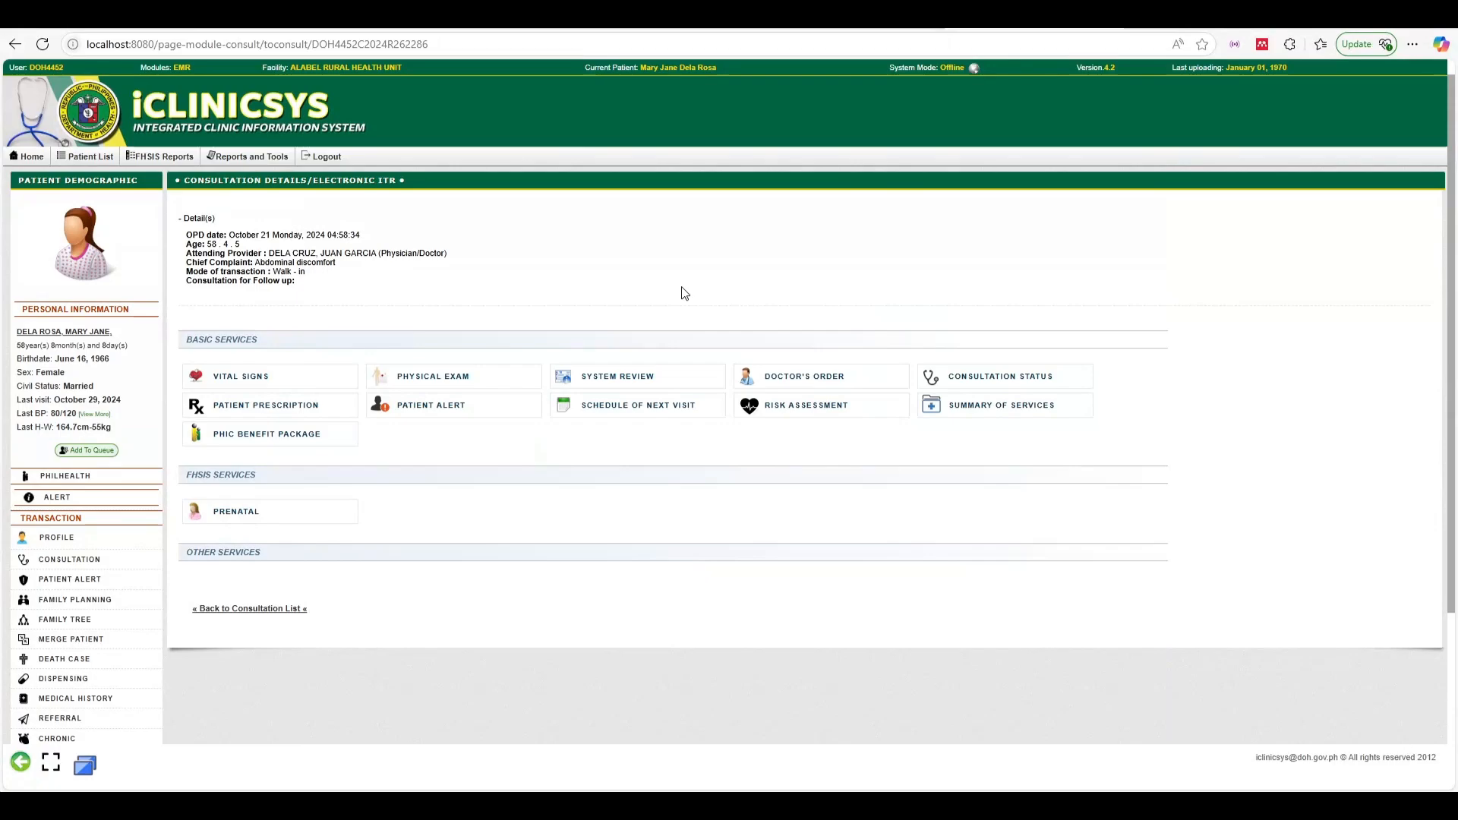
left_click(242, 526)
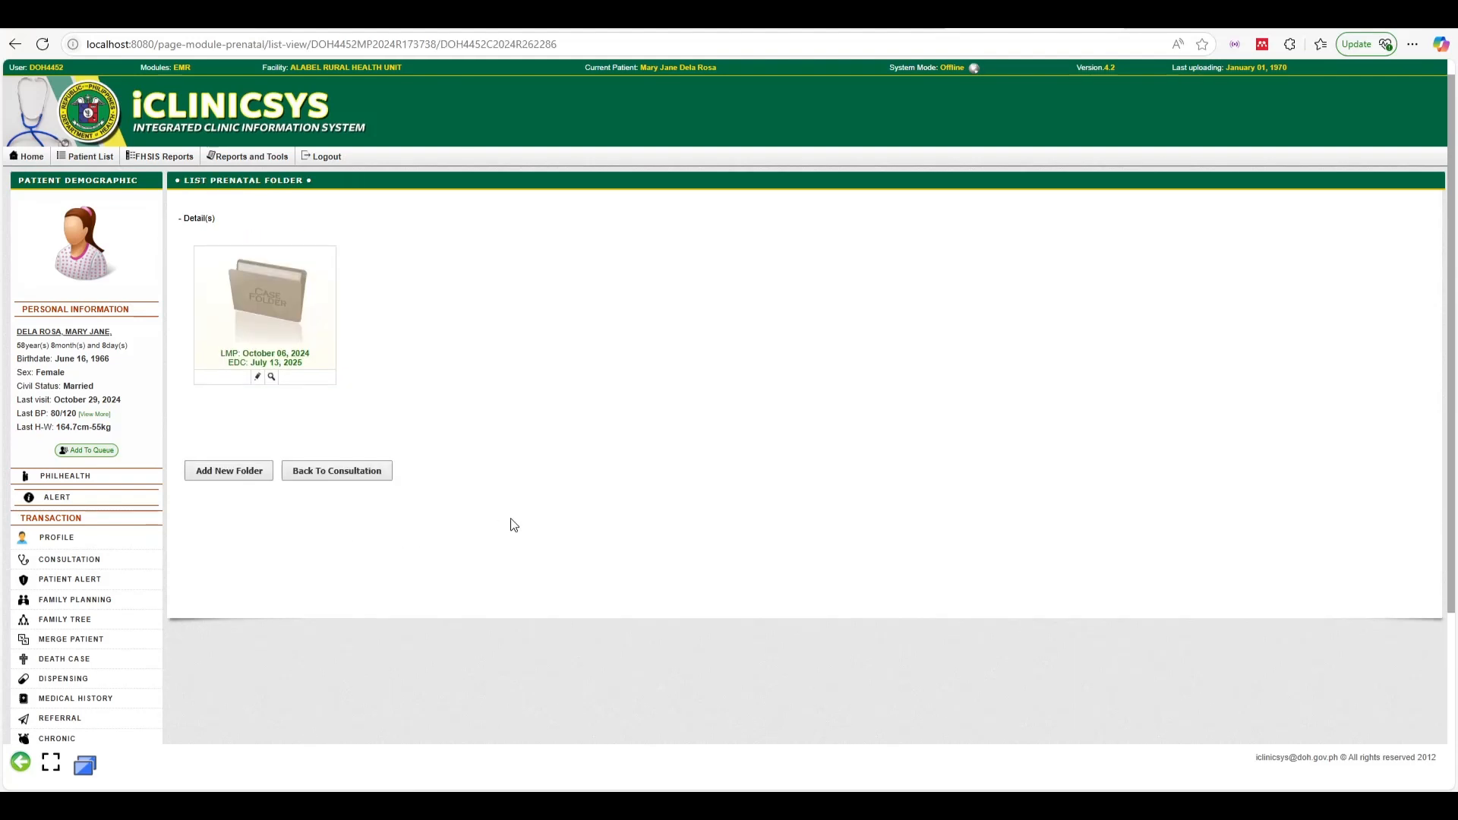
left_click(265, 316)
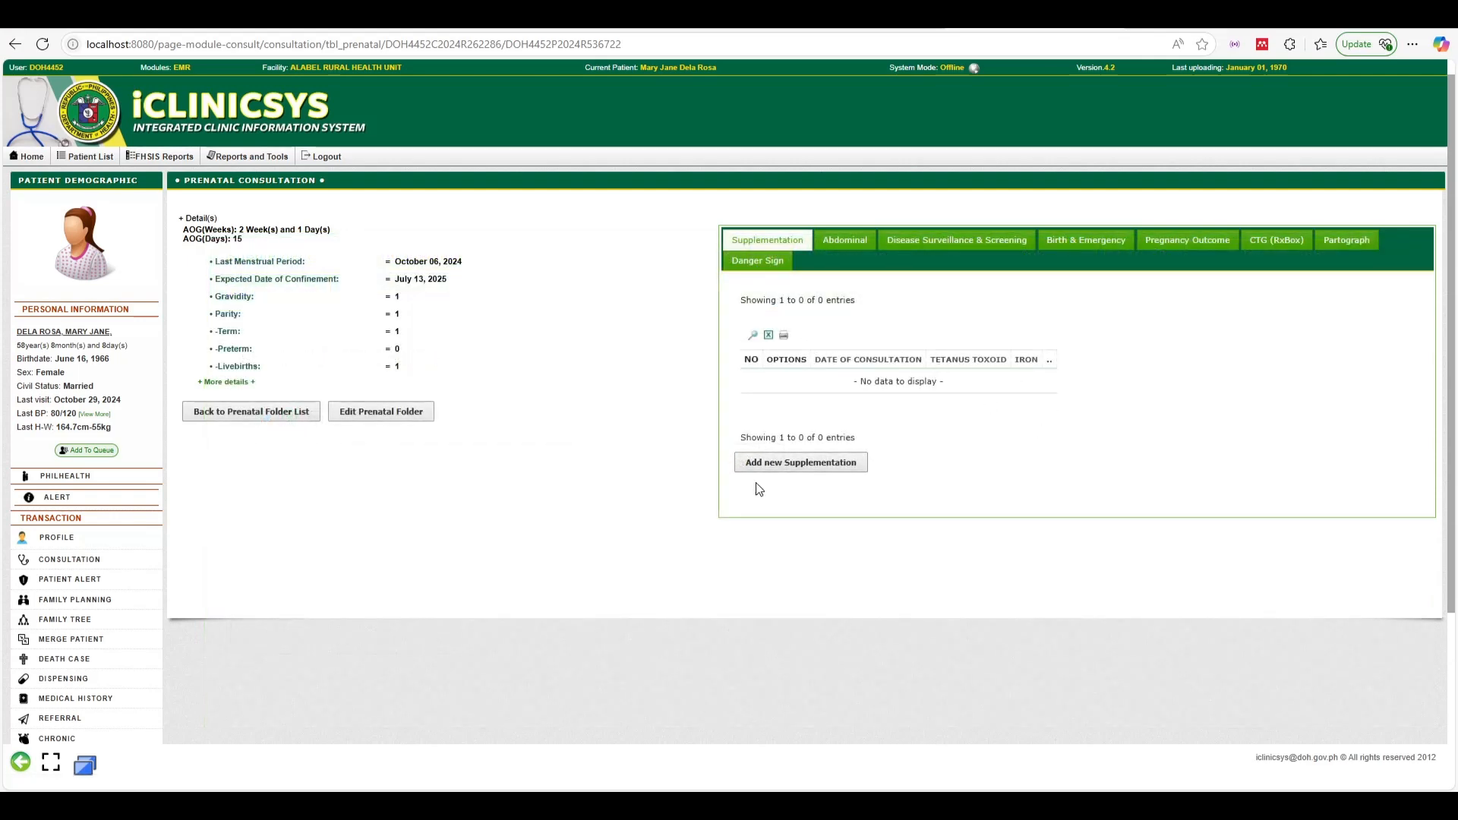
Start a new supplementation entry with TT1 and iron, calcium carbonate and iodine given (1 each)
left_click(800, 463)
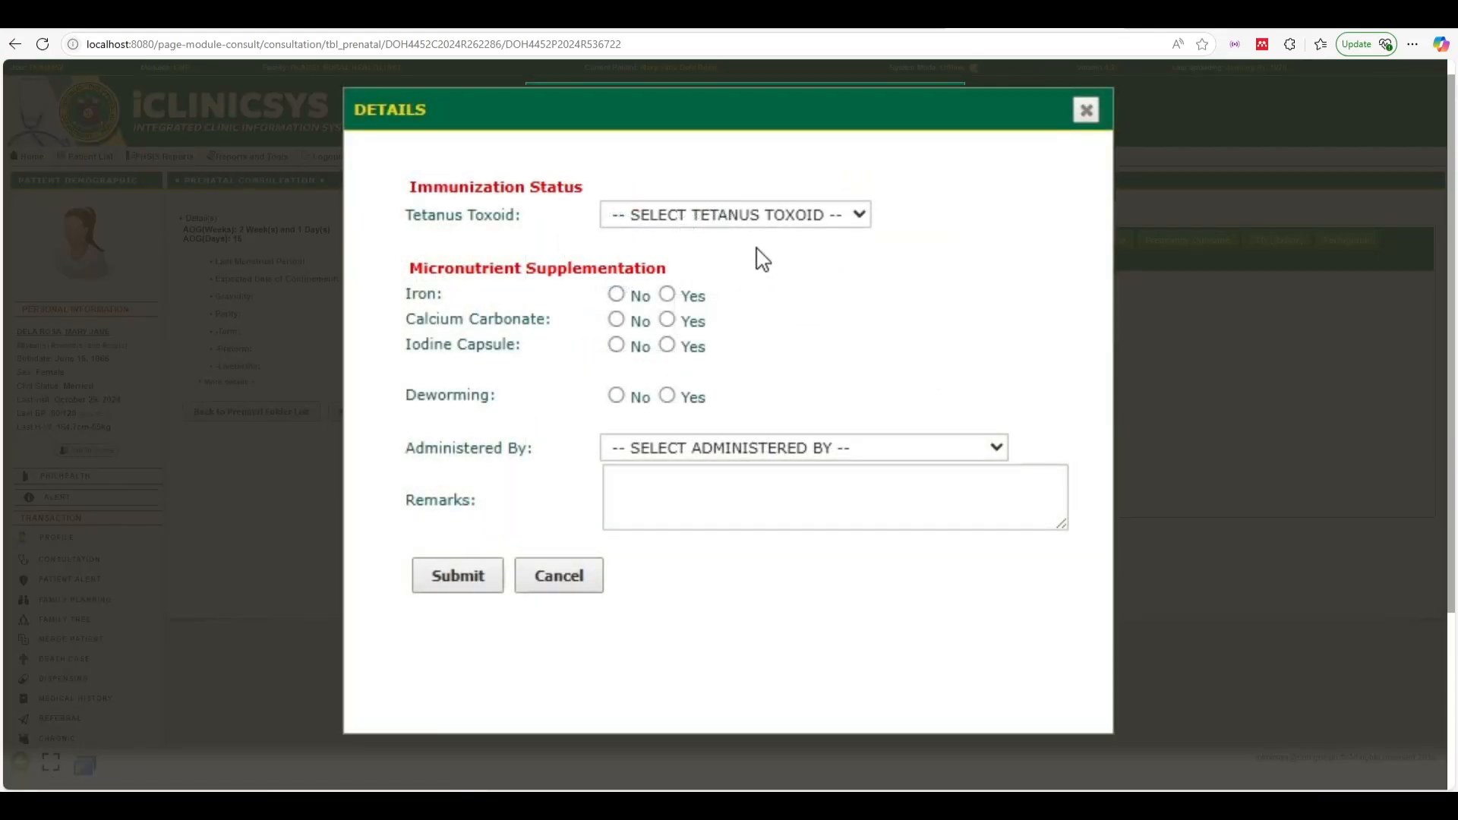
left_click(812, 215)
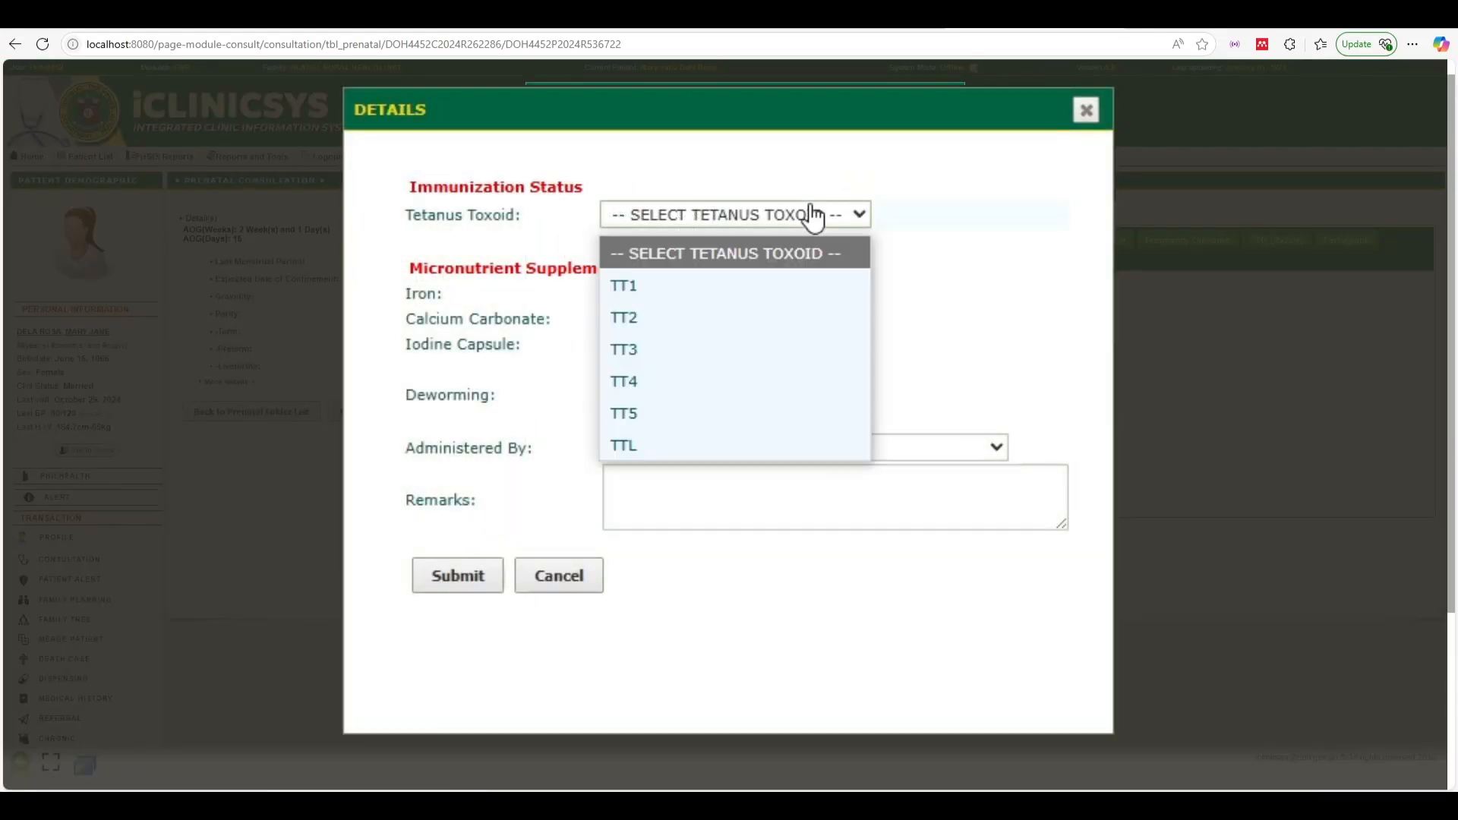
left_click(689, 286)
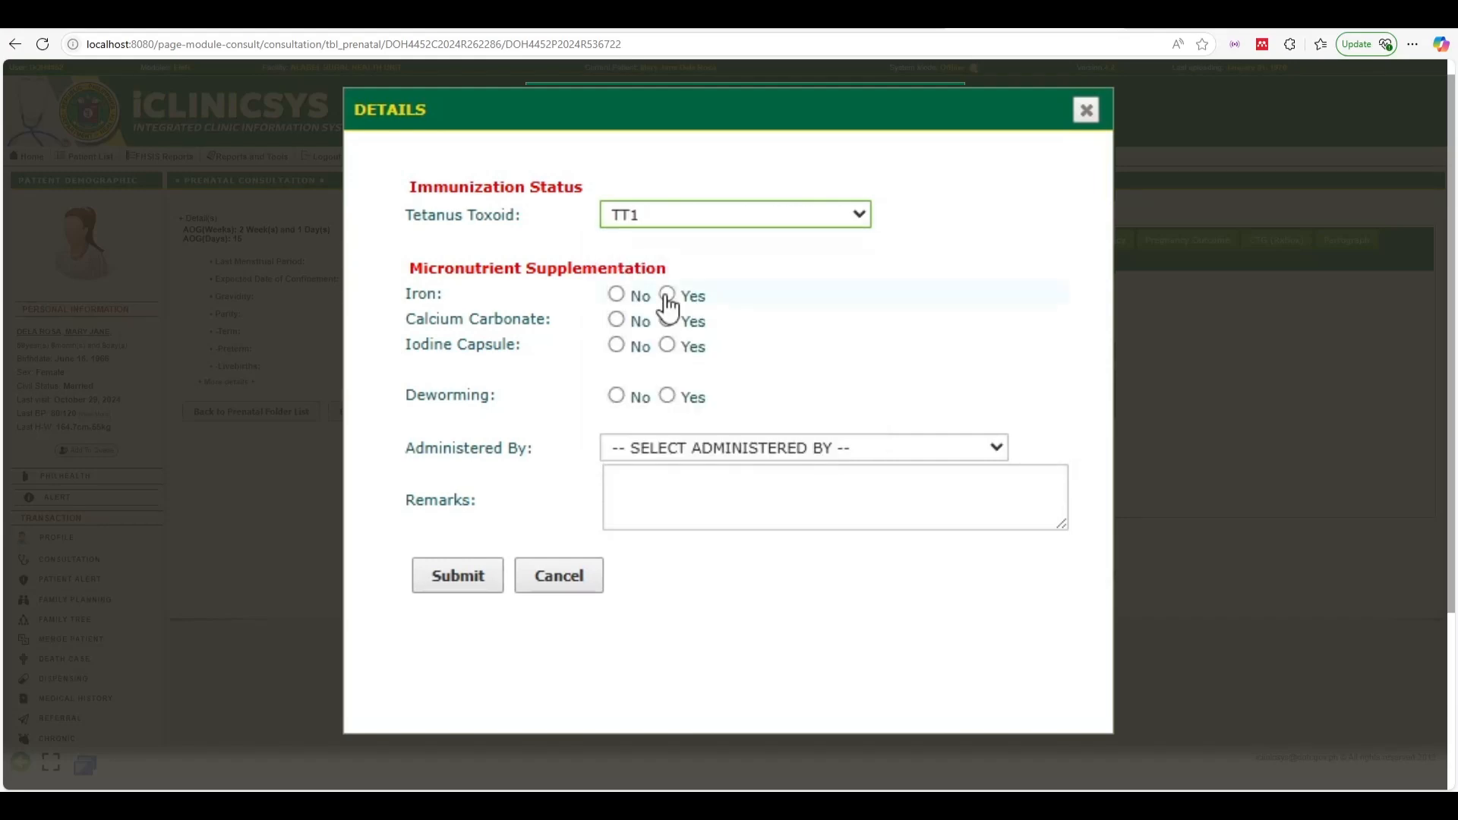
left_click(668, 297)
left_click(667, 351)
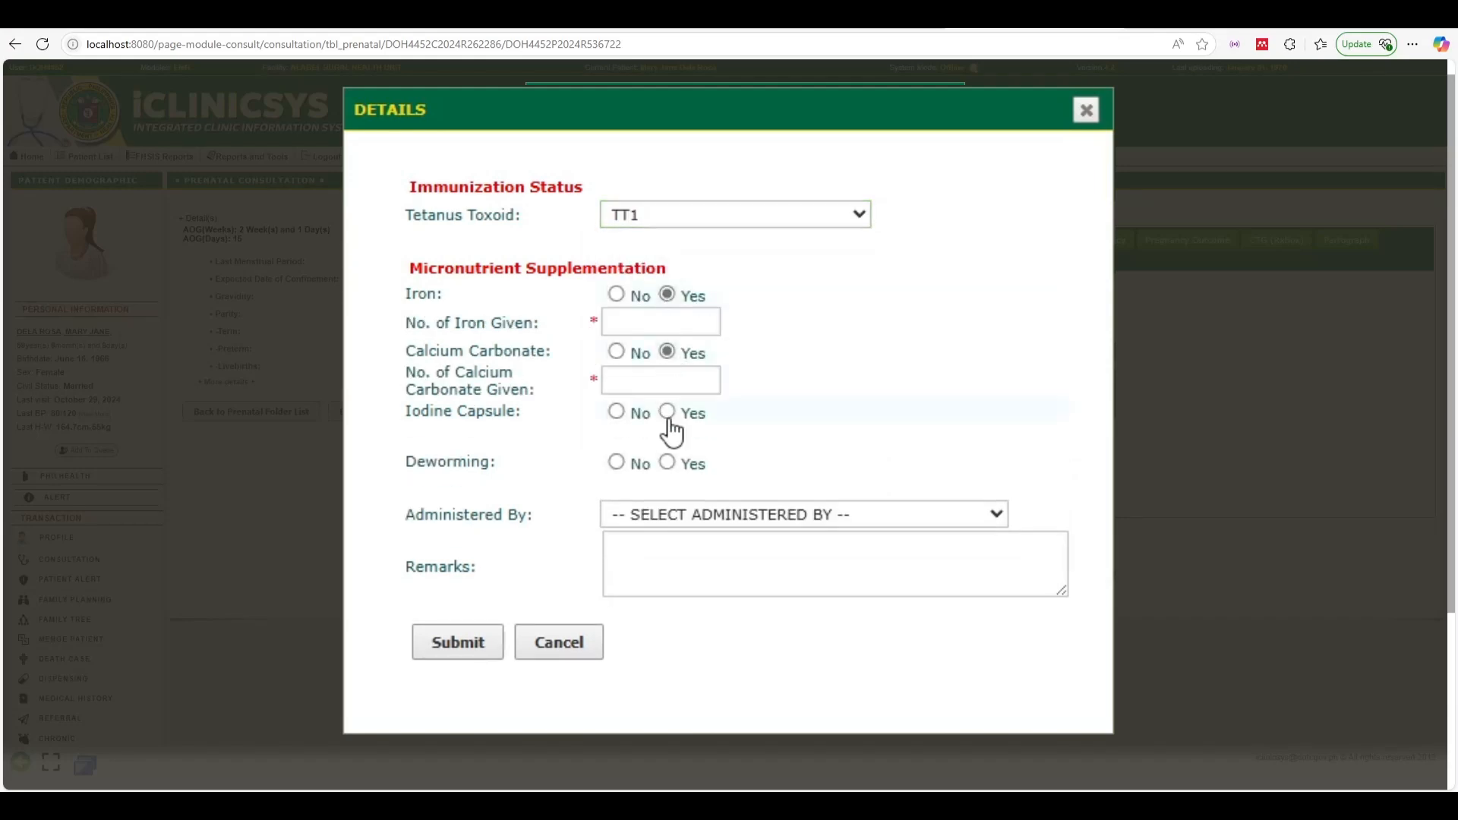
left_click(668, 412)
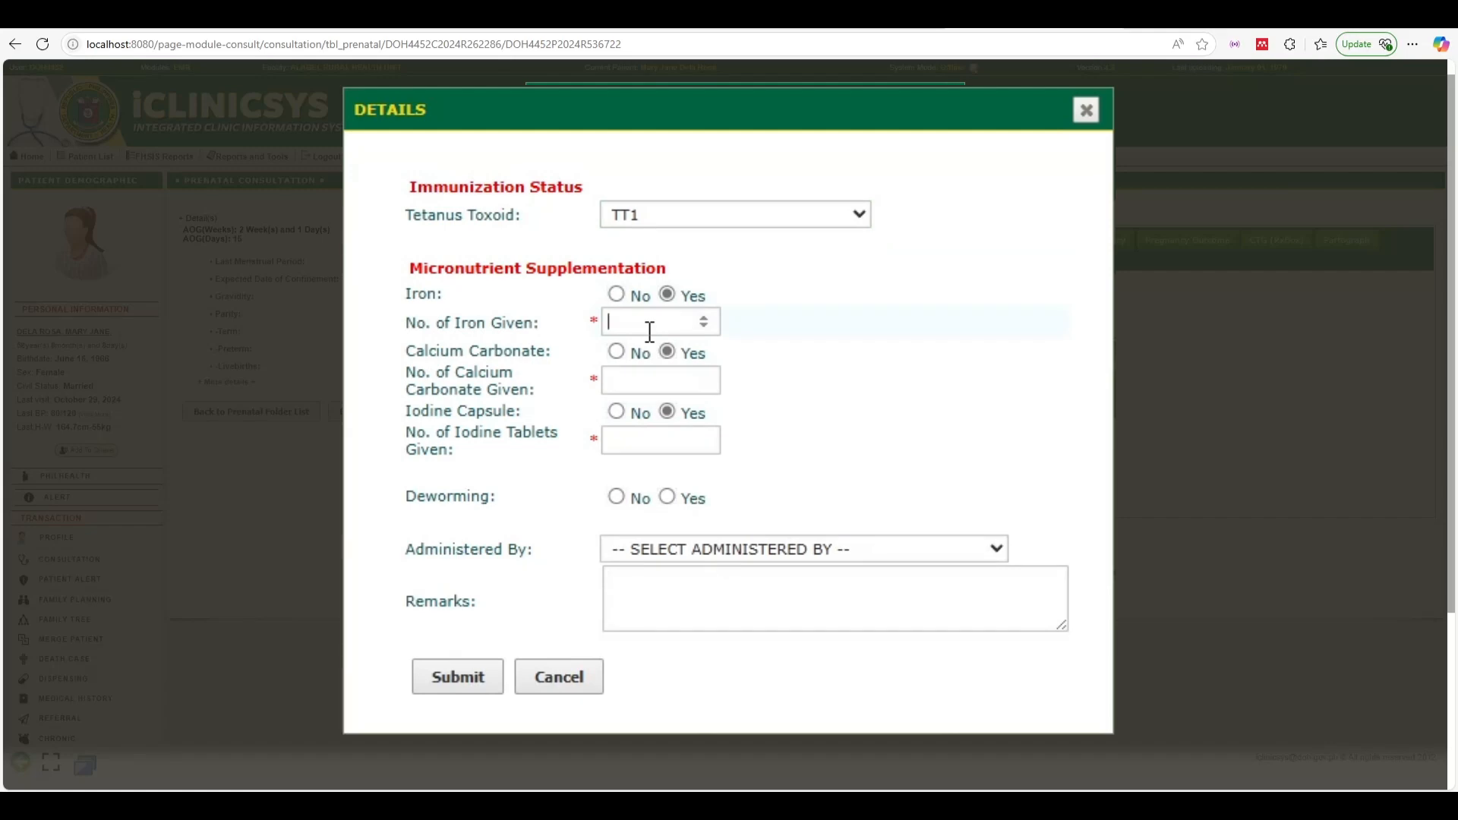
type("1")
Mark deworming on 02/24/2025, choose the administering physician, and replace the remark with 'Sample'
left_click(667, 500)
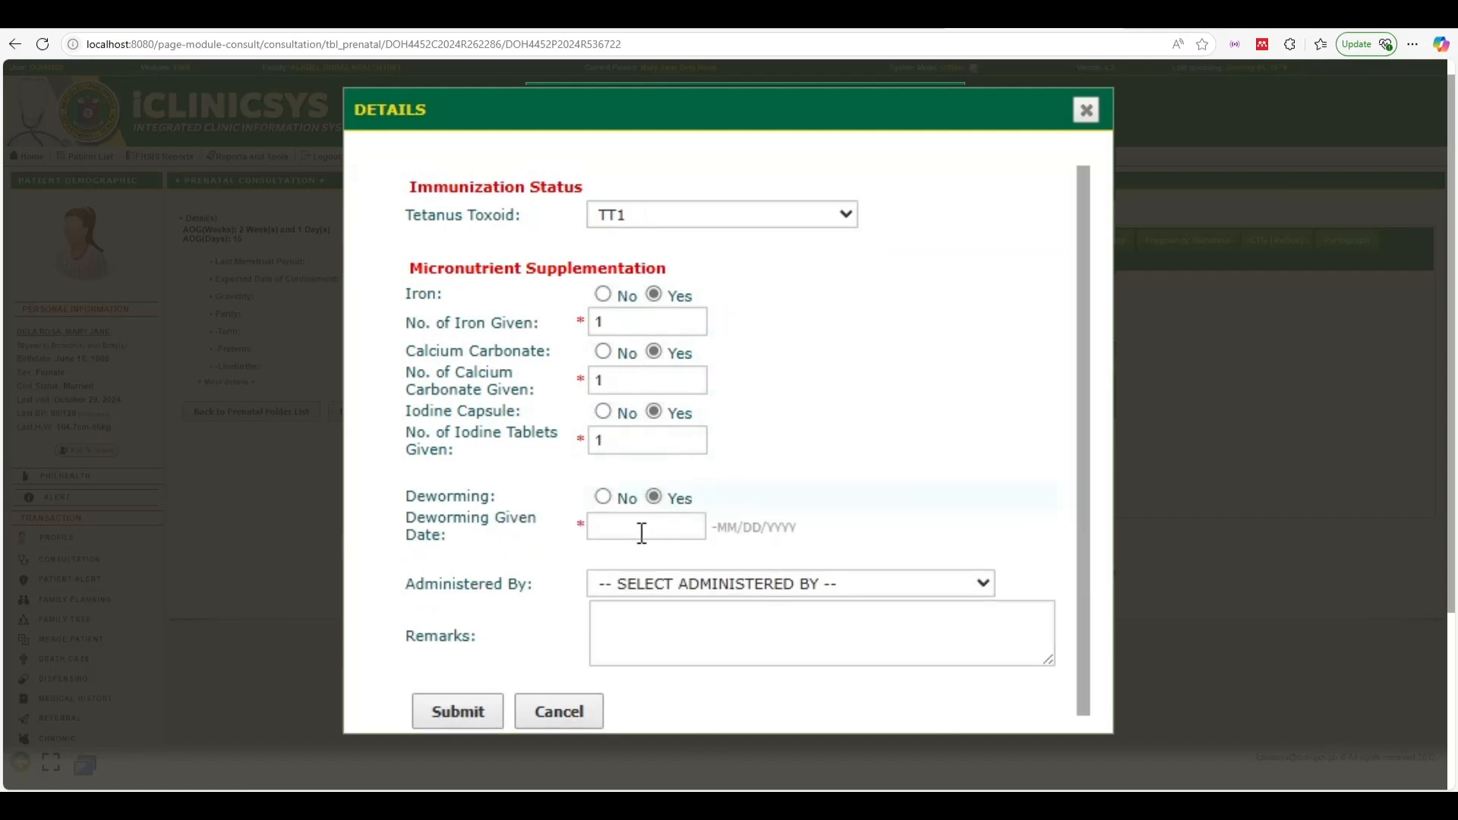
left_click(642, 531)
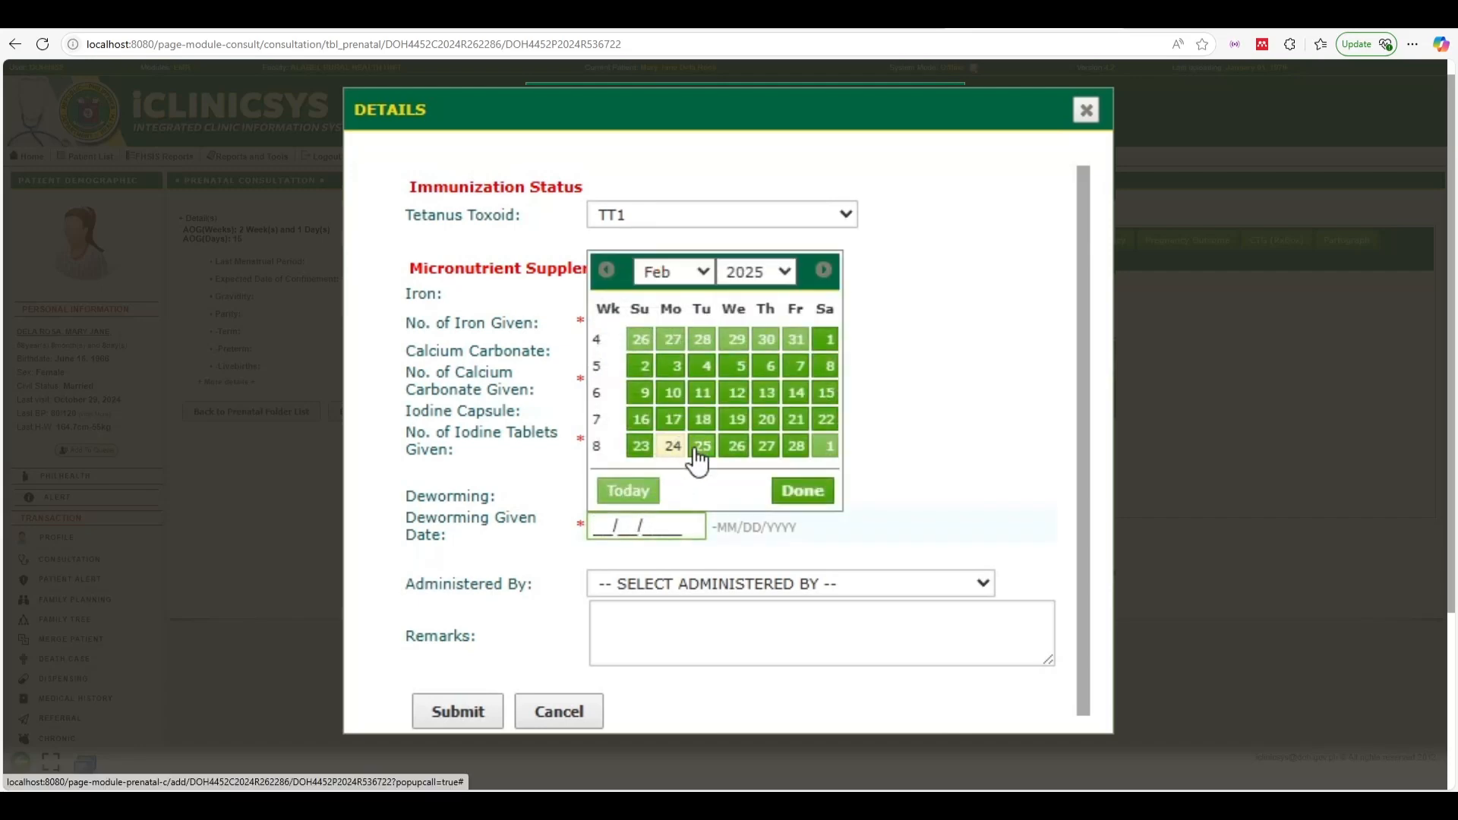
left_click(672, 446)
left_click(644, 588)
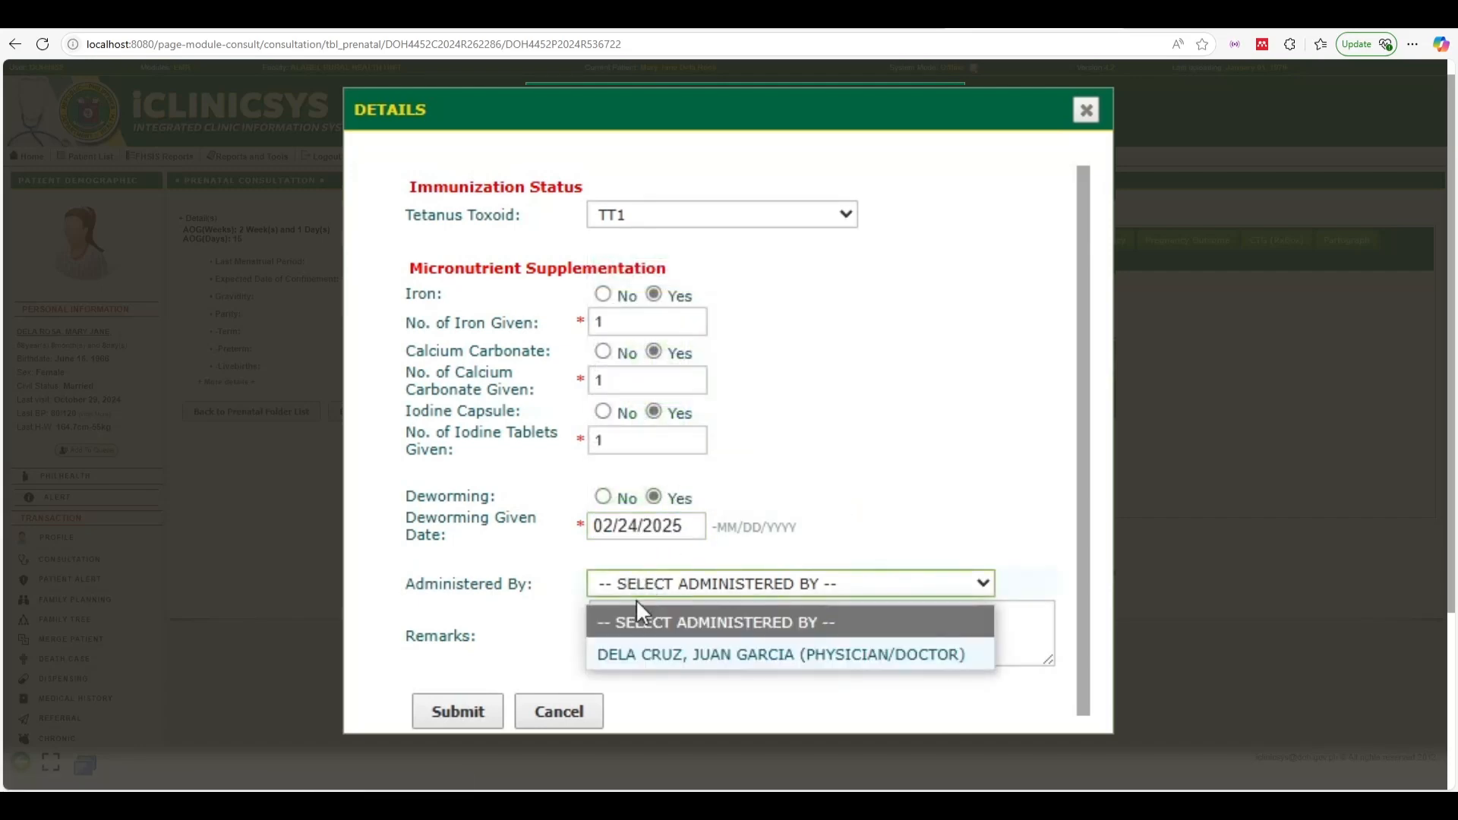
left_click(630, 656)
left_click(622, 635)
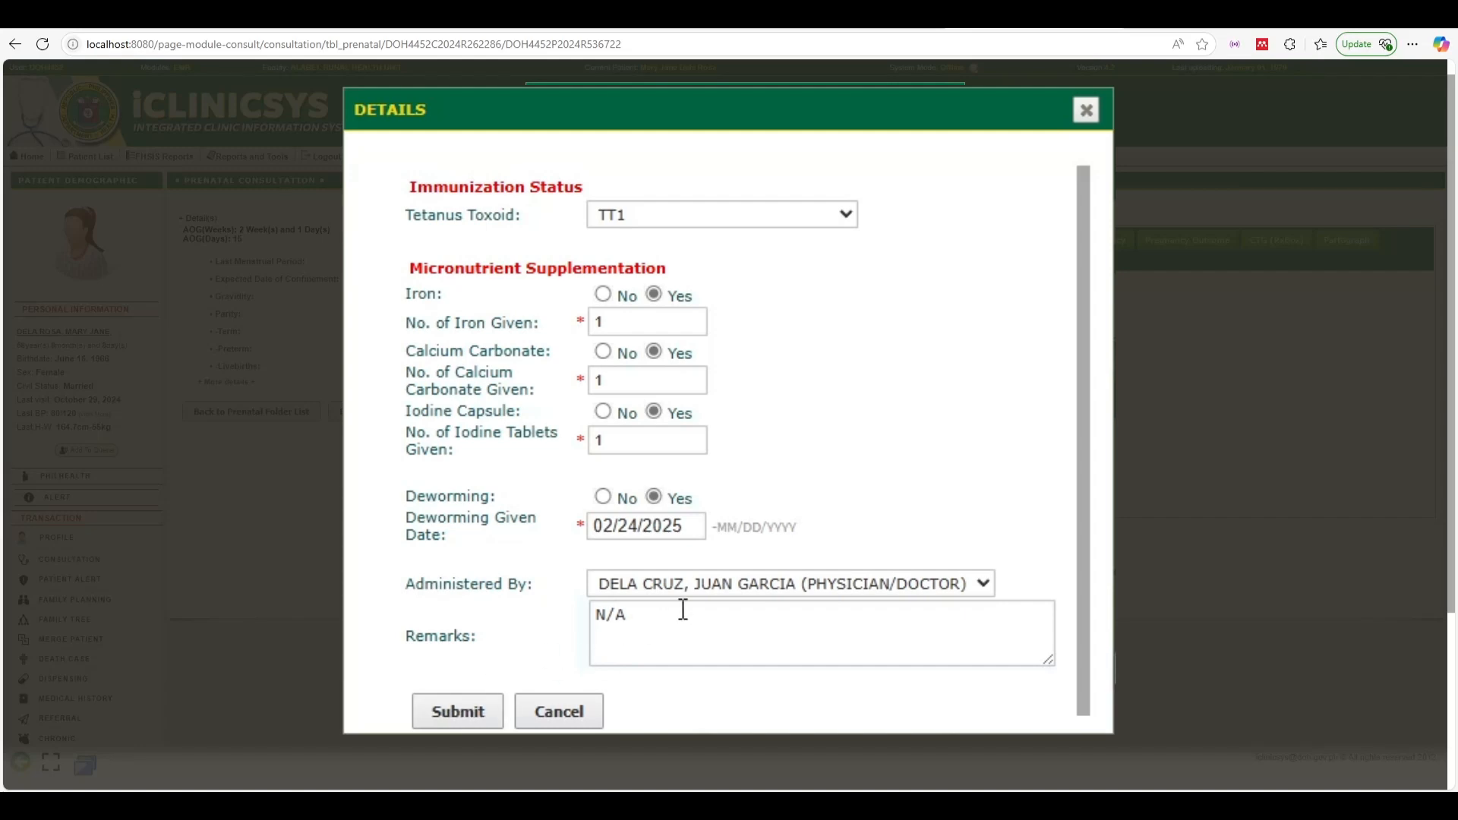
triple_click(651, 608)
type("Sample")
Submit and confirm the supplementation entry, then open it for review and close it
scroll(532, 615, "down", 1)
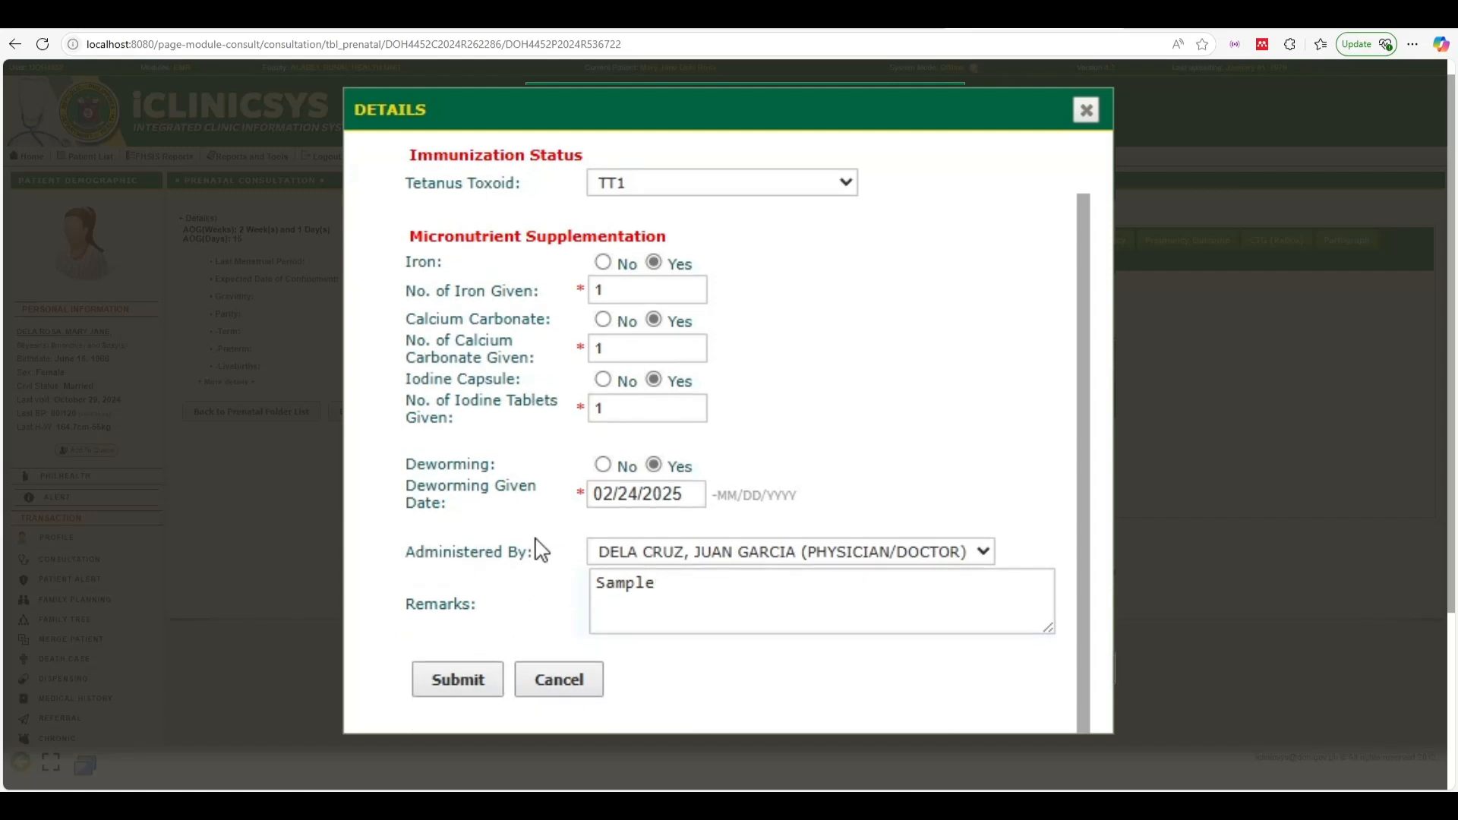
scroll(510, 611, "up", 1)
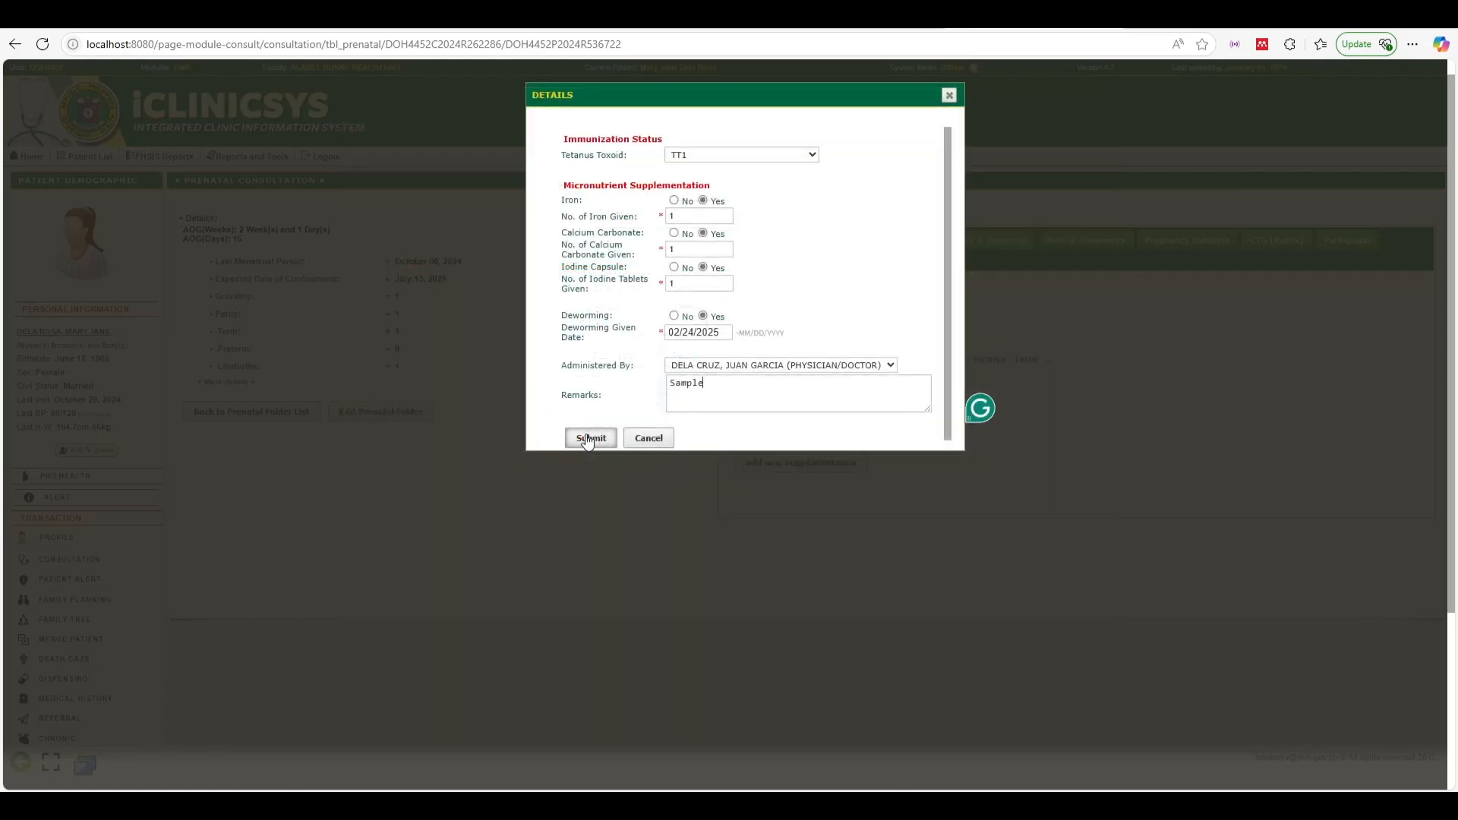
left_click(589, 438)
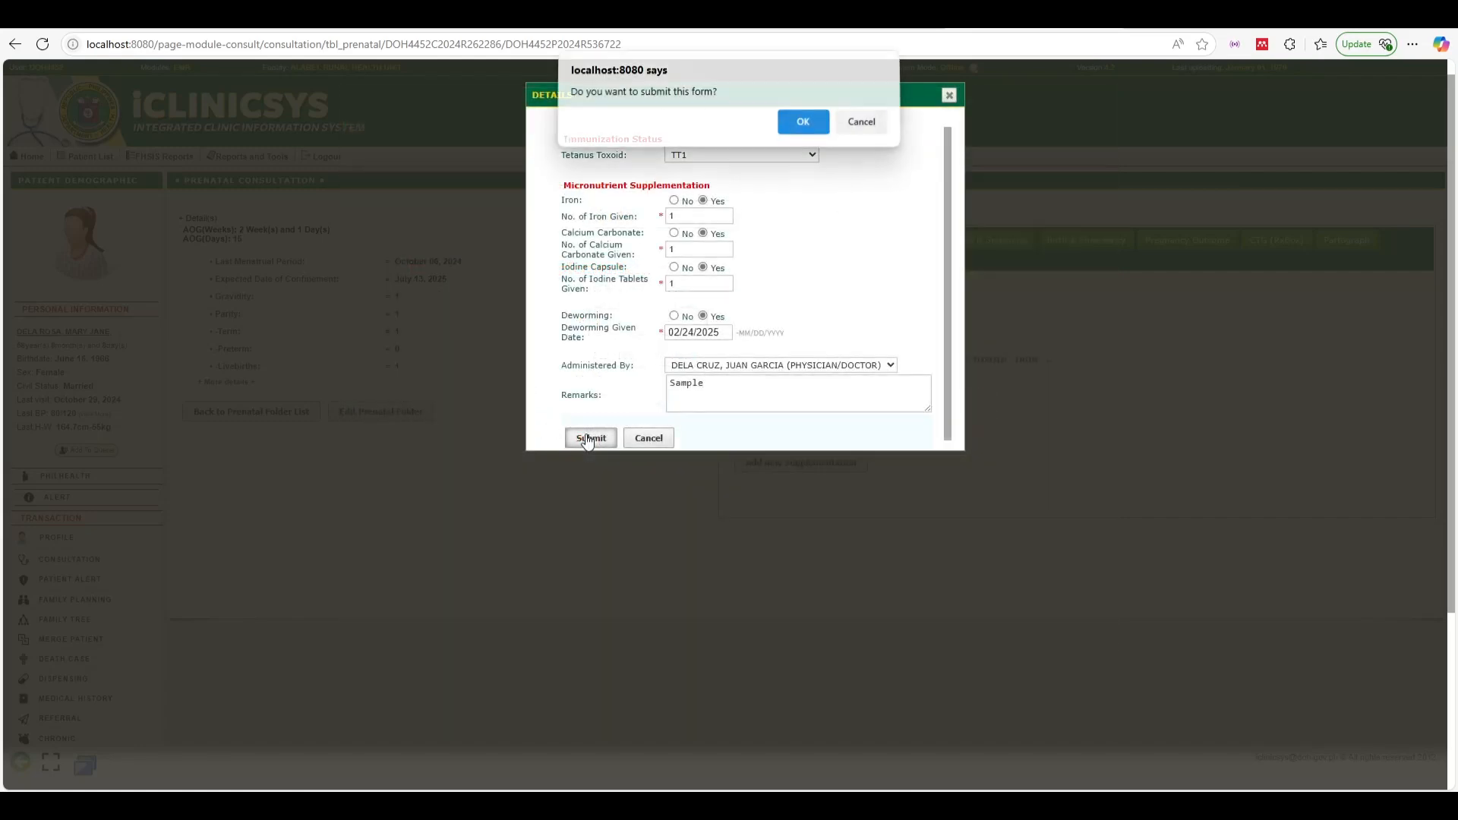
left_click(803, 129)
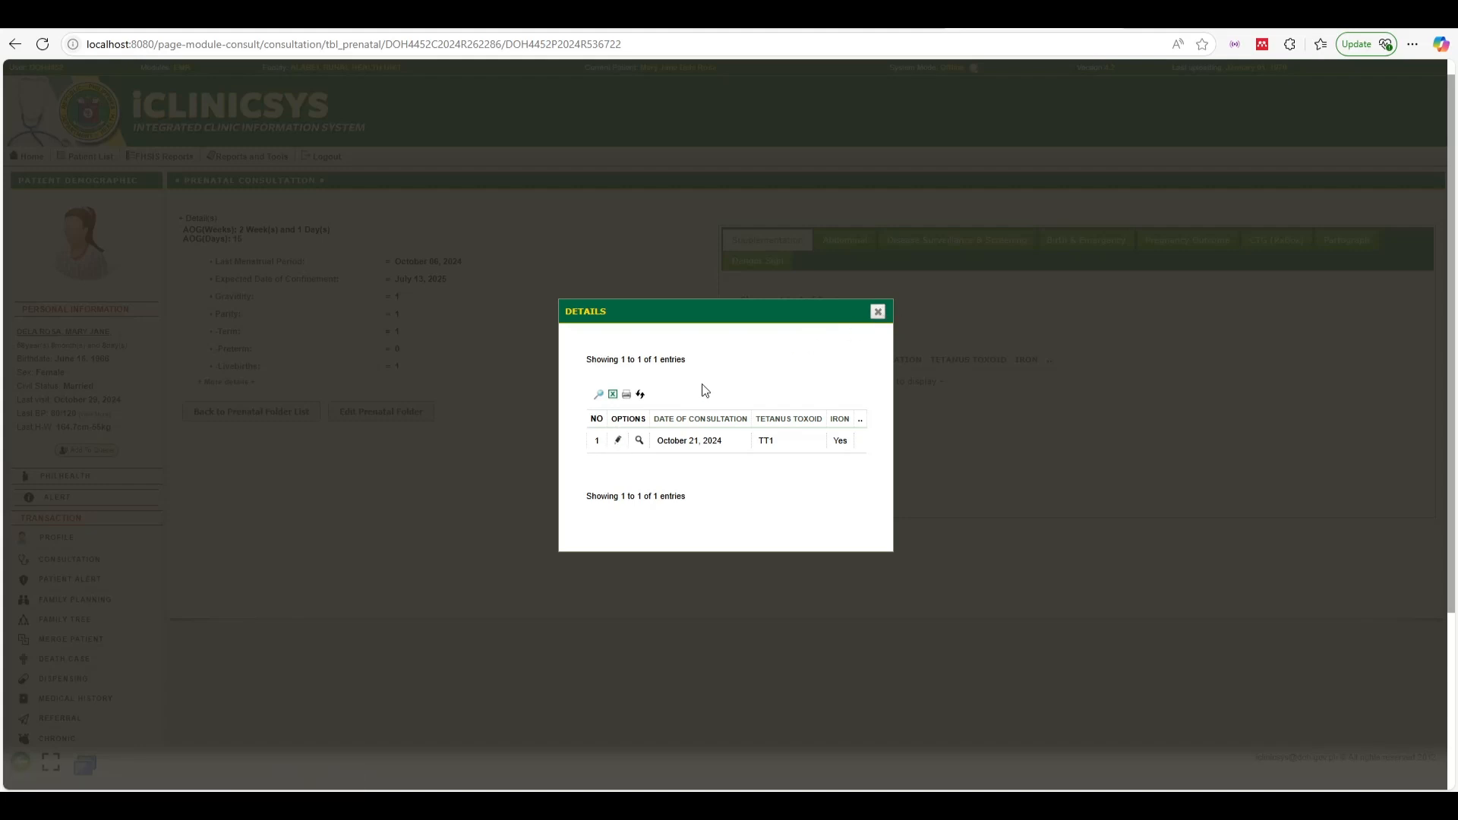
left_click(620, 442)
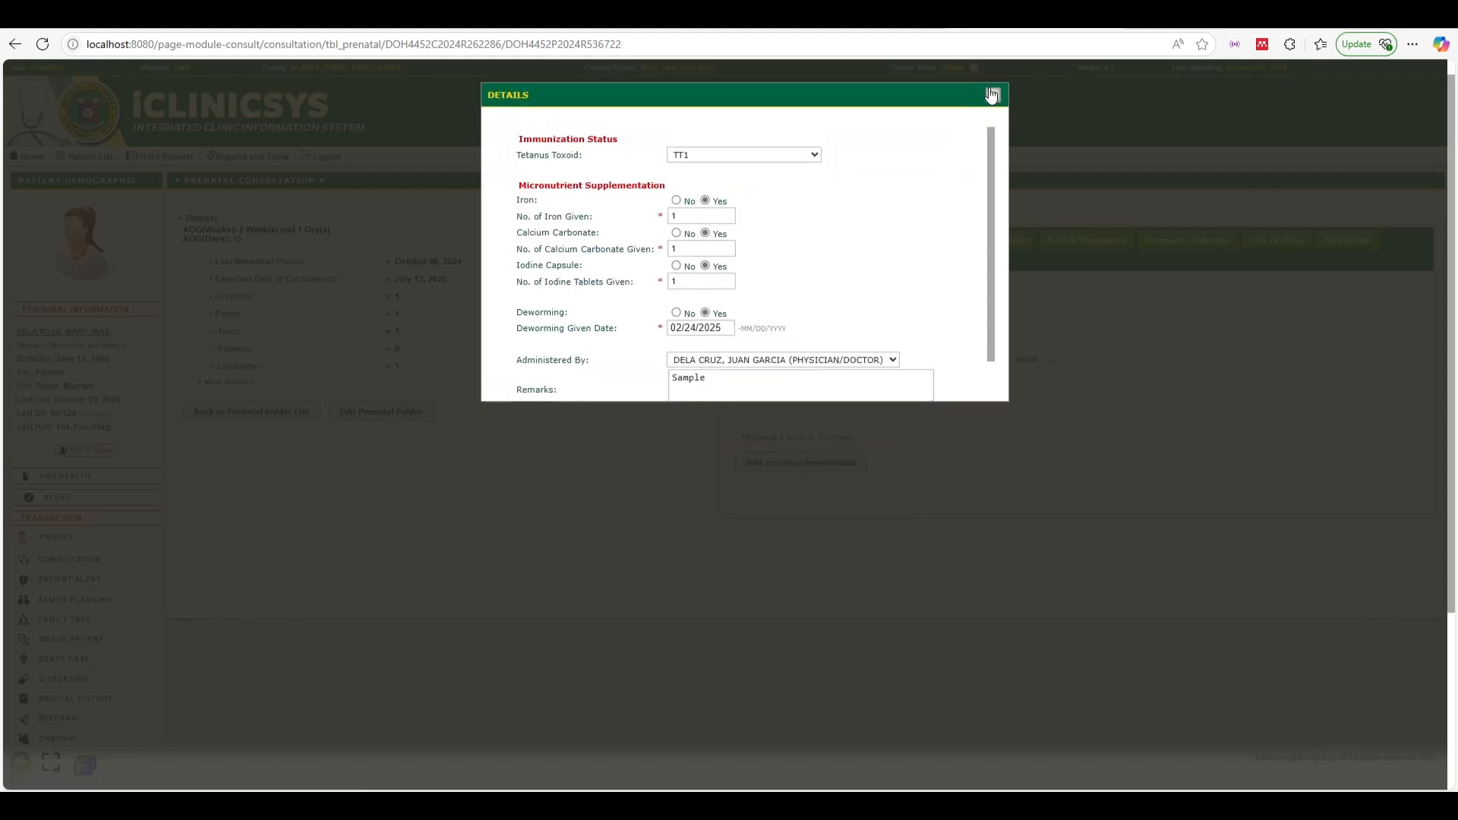
left_click(991, 94)
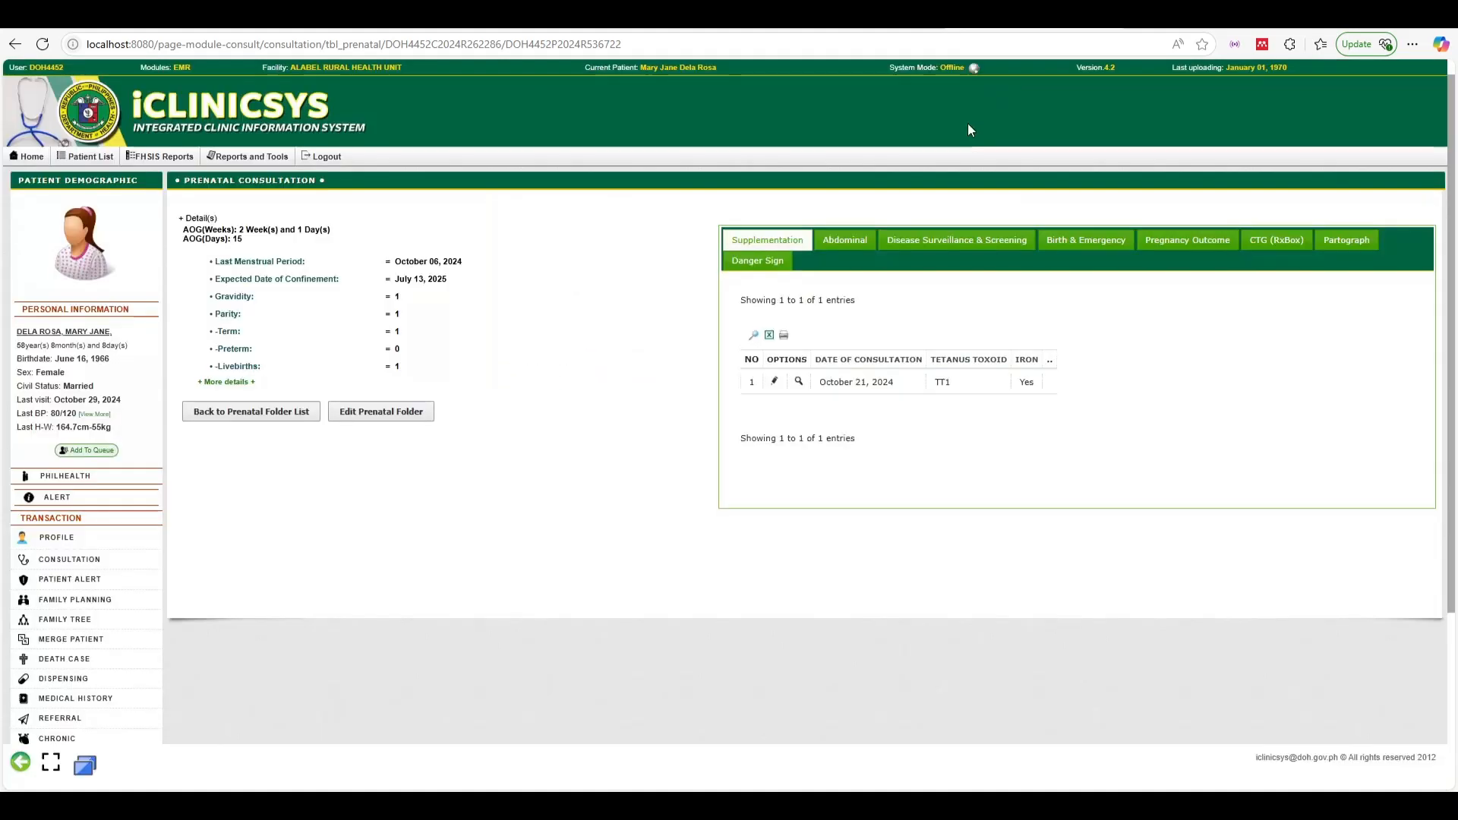
Start a new abdominal examination entry: fundic height 164, fetal heart tones 1, left lower quadrant
left_click(845, 243)
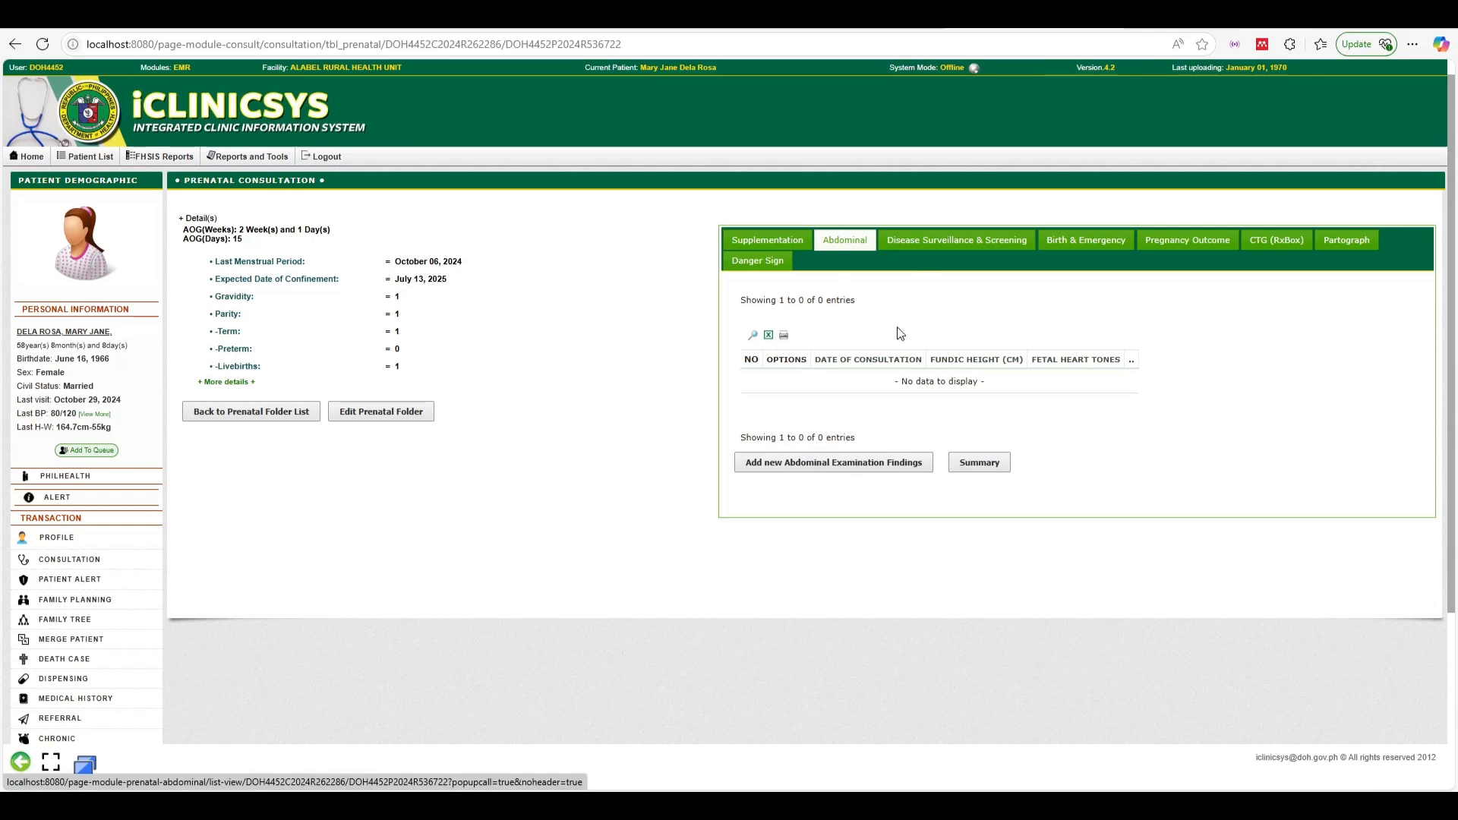
left_click(841, 466)
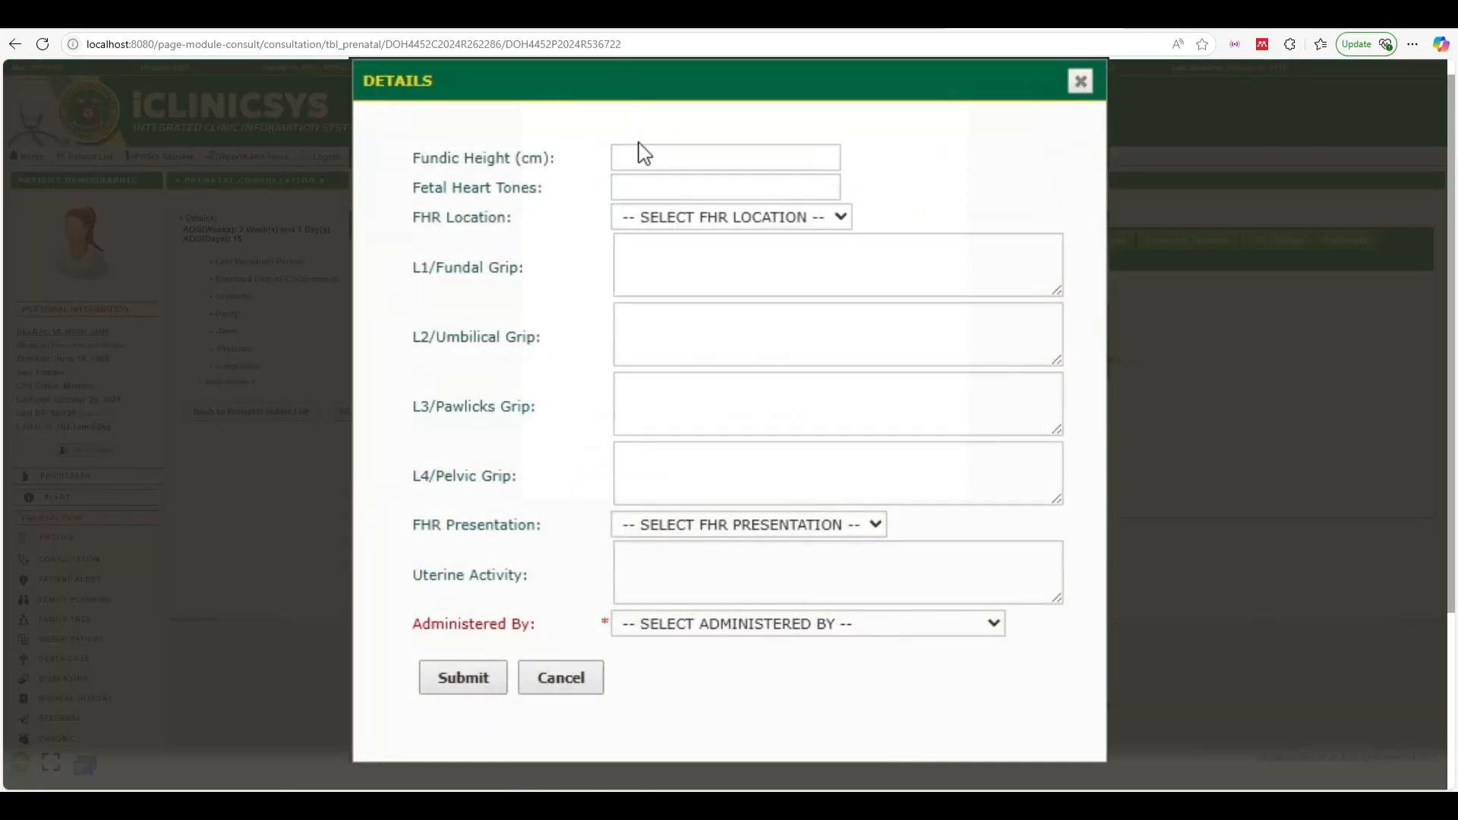
left_click(648, 177)
left_click(657, 160)
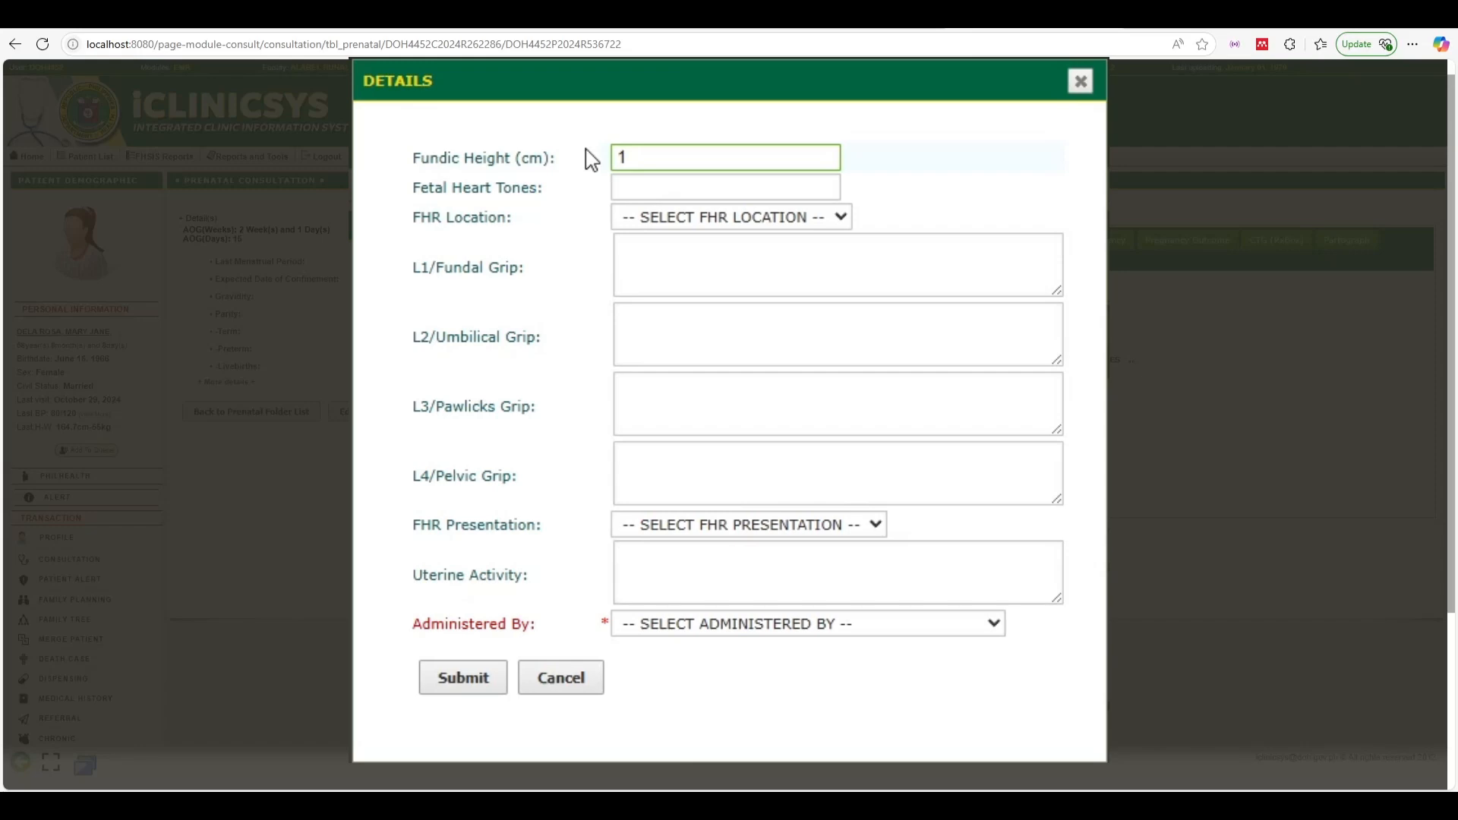
left_click(698, 185)
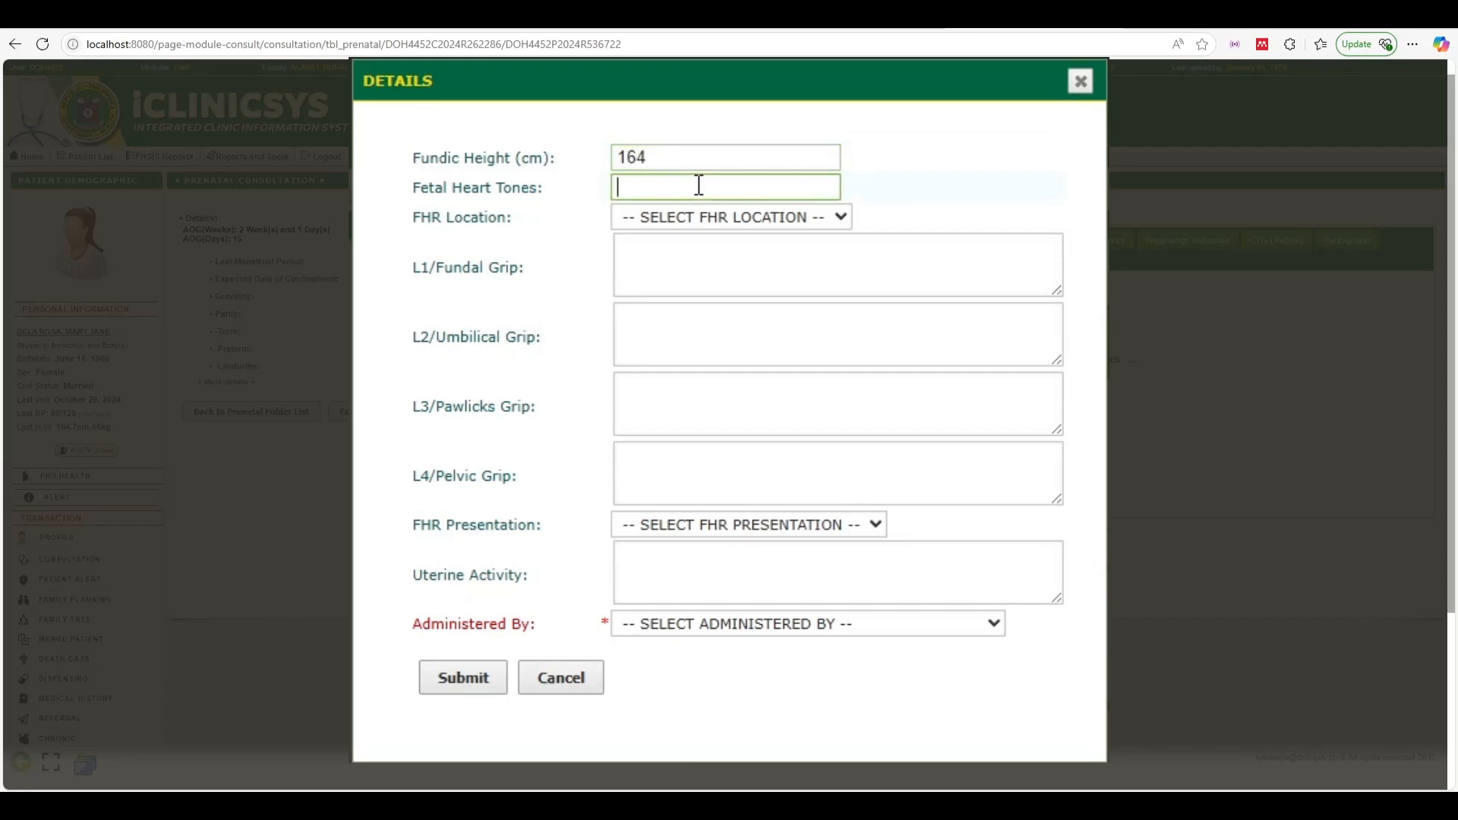
type("1")
left_click(694, 220)
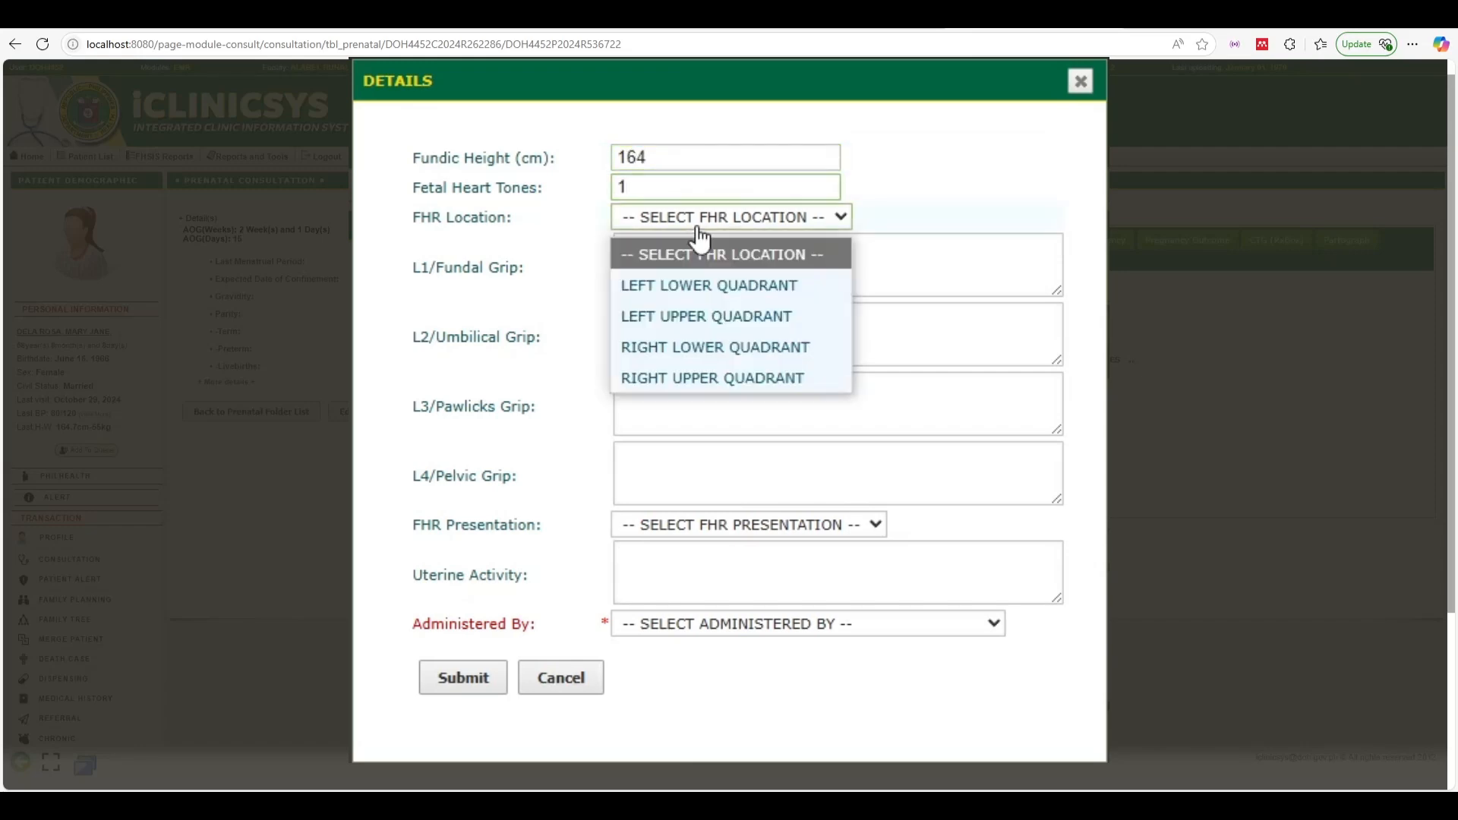
left_click(688, 292)
Fill all four Leopold's grips and uterine activity with 'Sample', and set presentation to breech
left_click(675, 266)
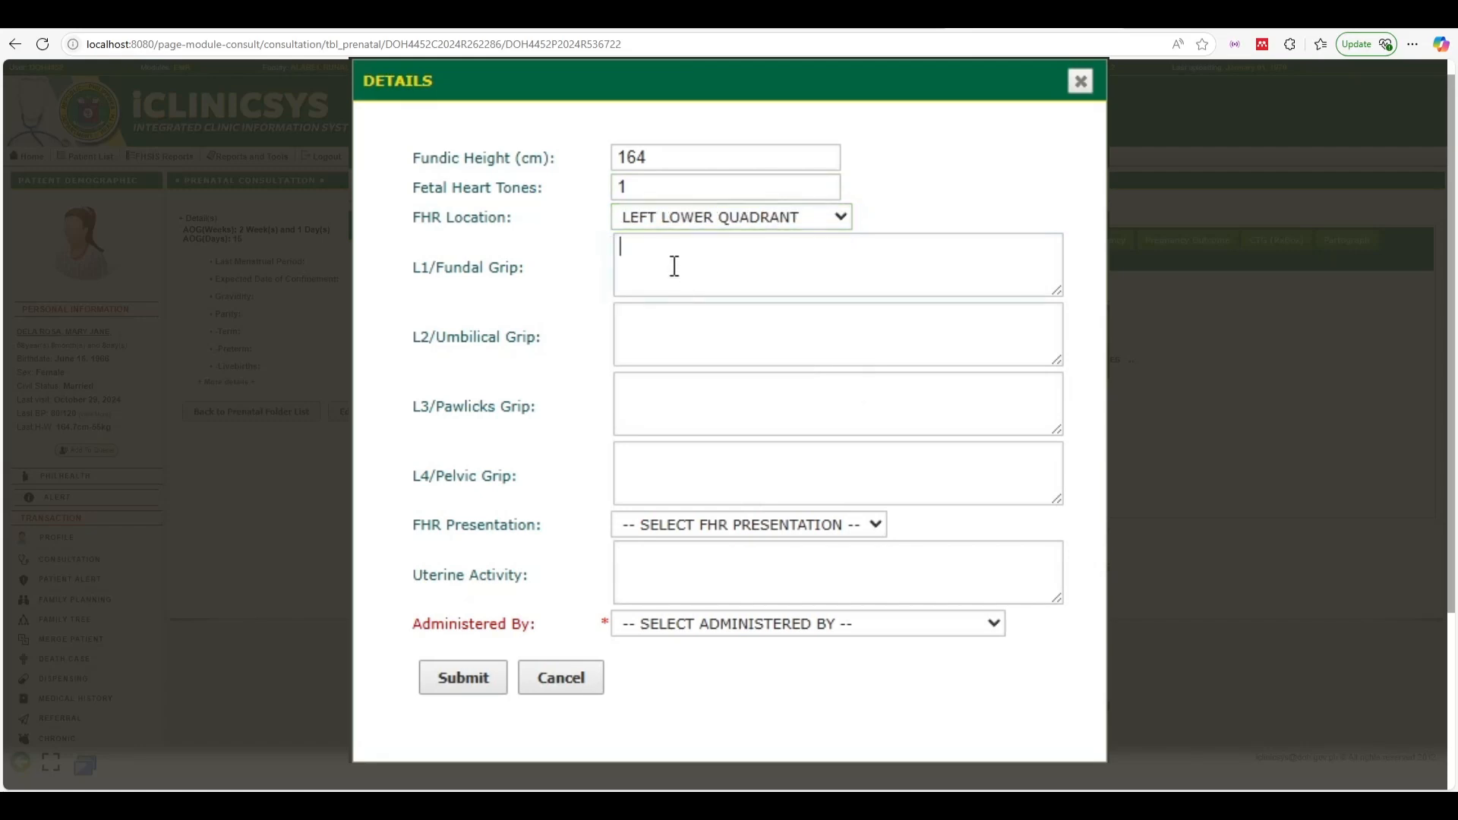
type("Sample")
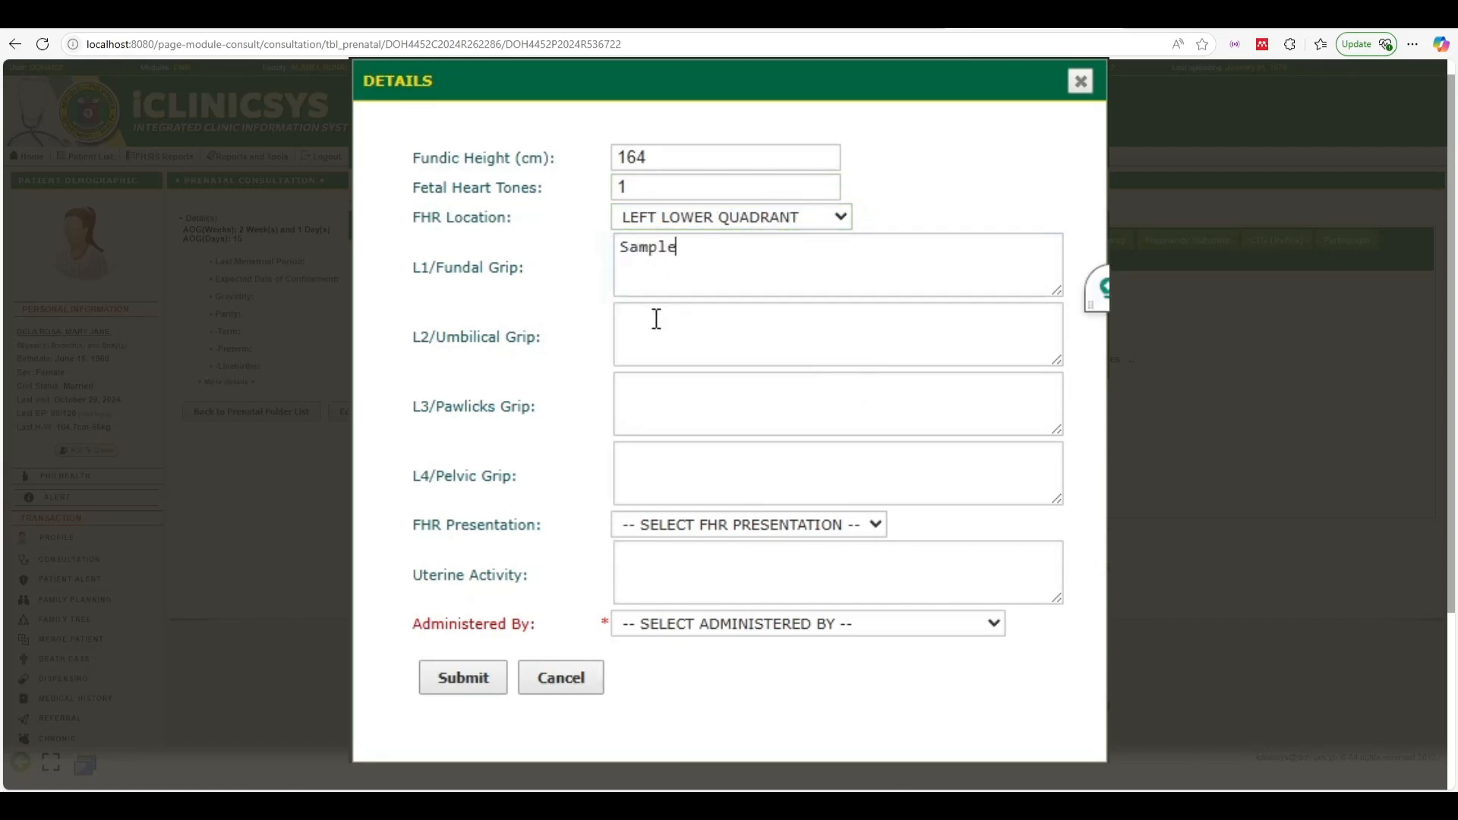
key("ctrl+a")
key("ctrl+c")
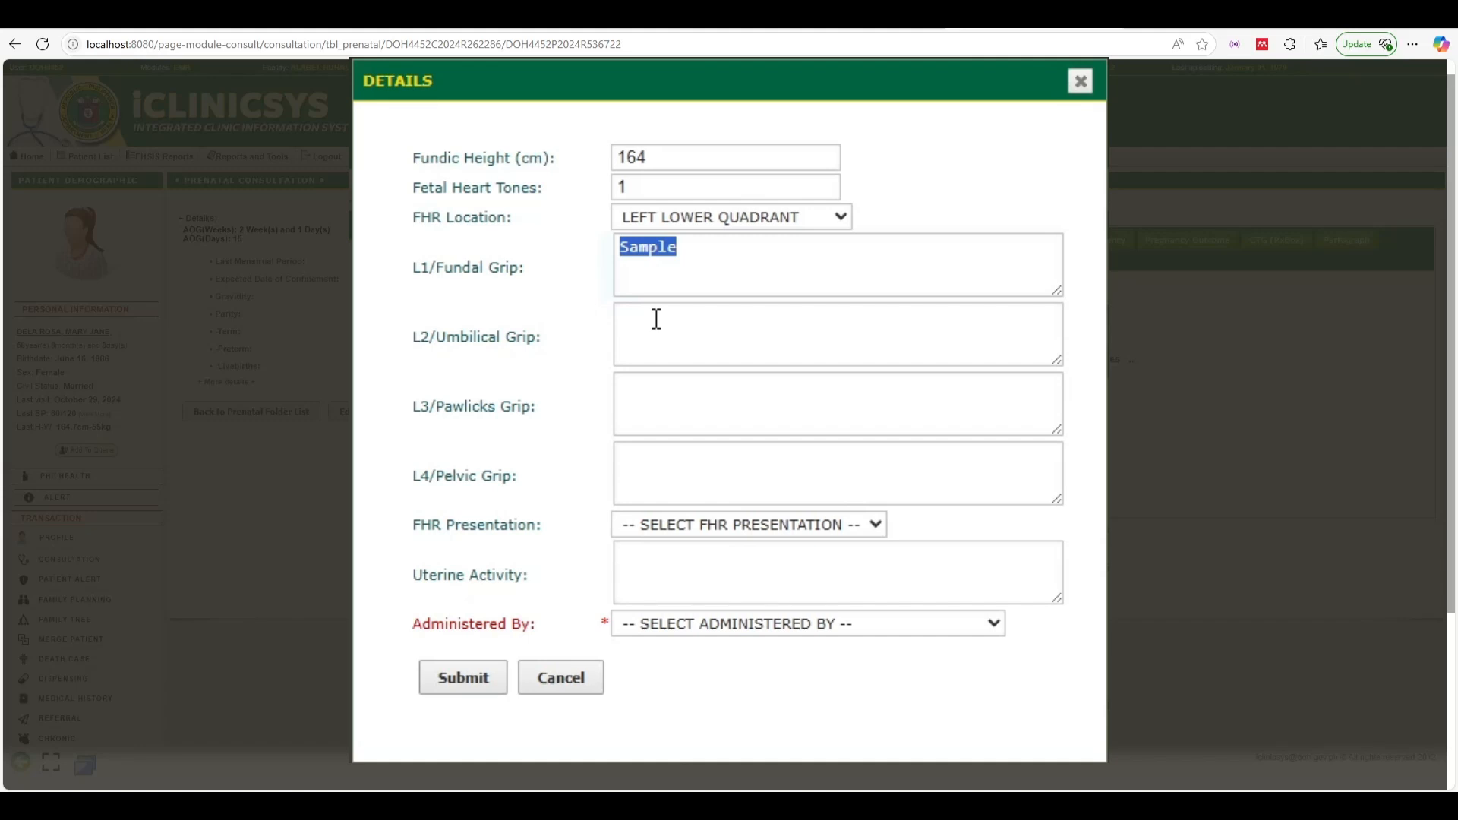
left_click(657, 319)
key("ctrl+v")
left_click(734, 390)
key("ctrl+v")
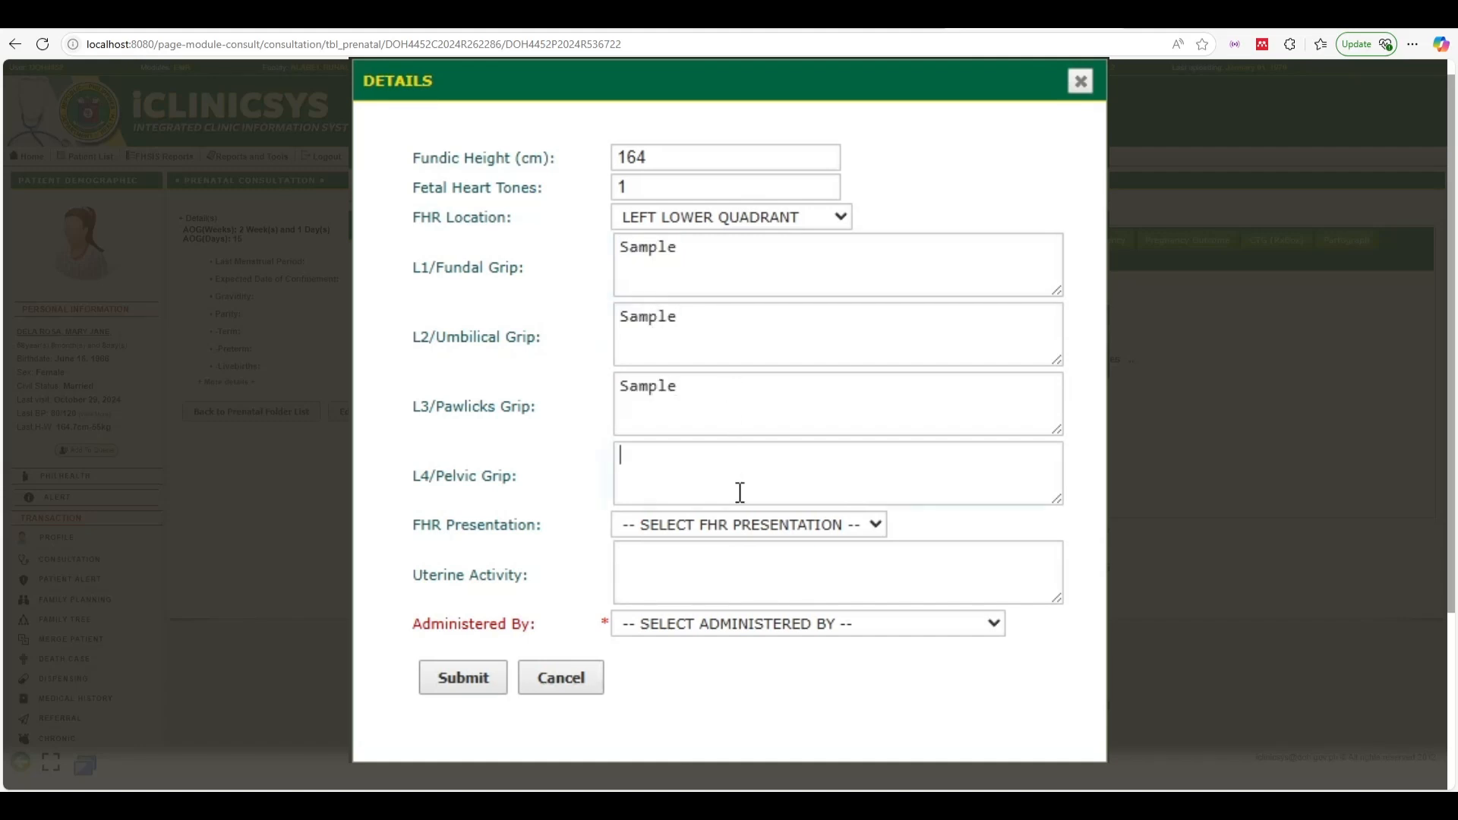
key("ctrl+v")
left_click(763, 528)
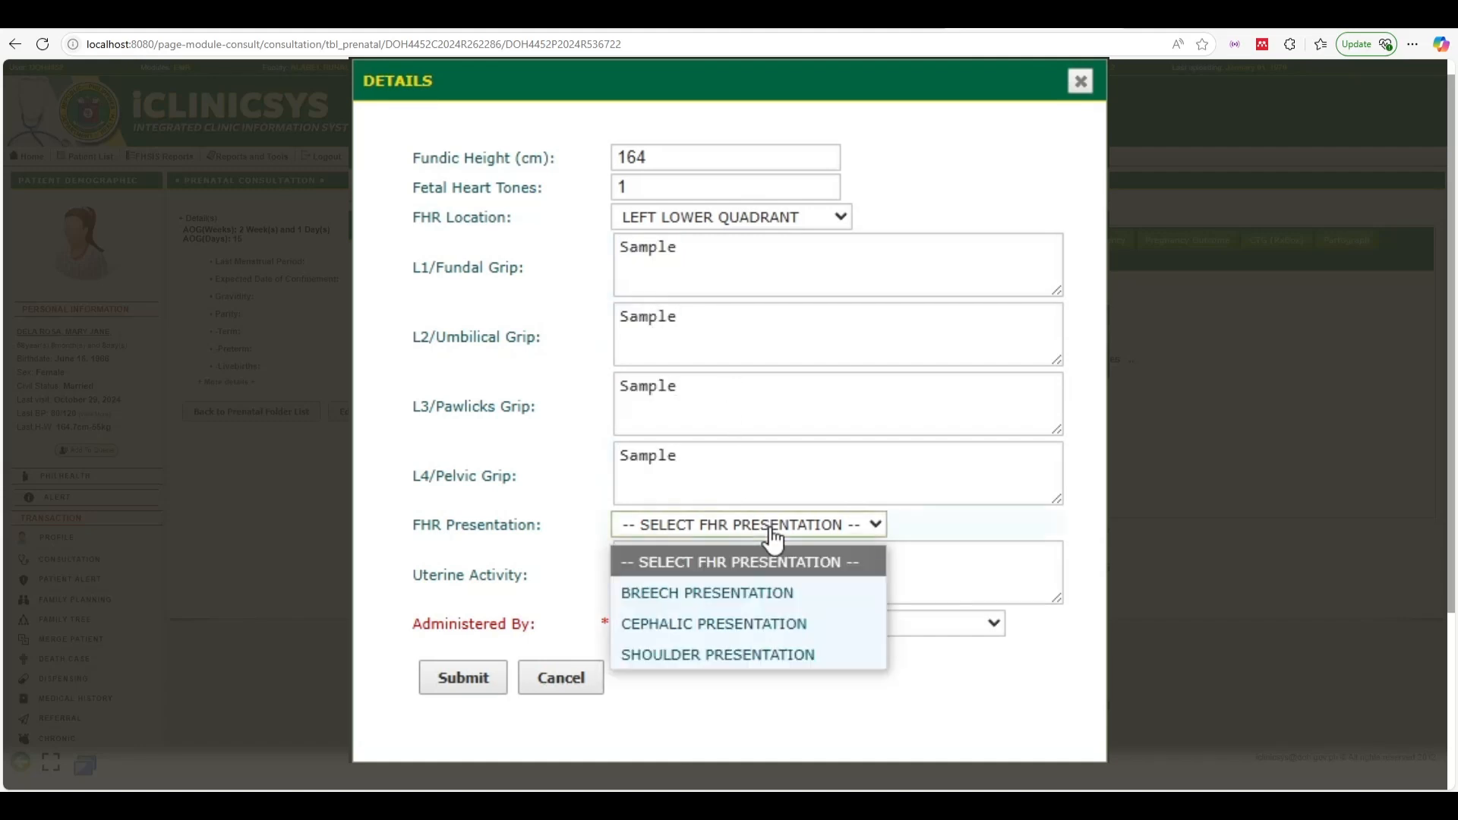
left_click(738, 599)
key("ctrl+v")
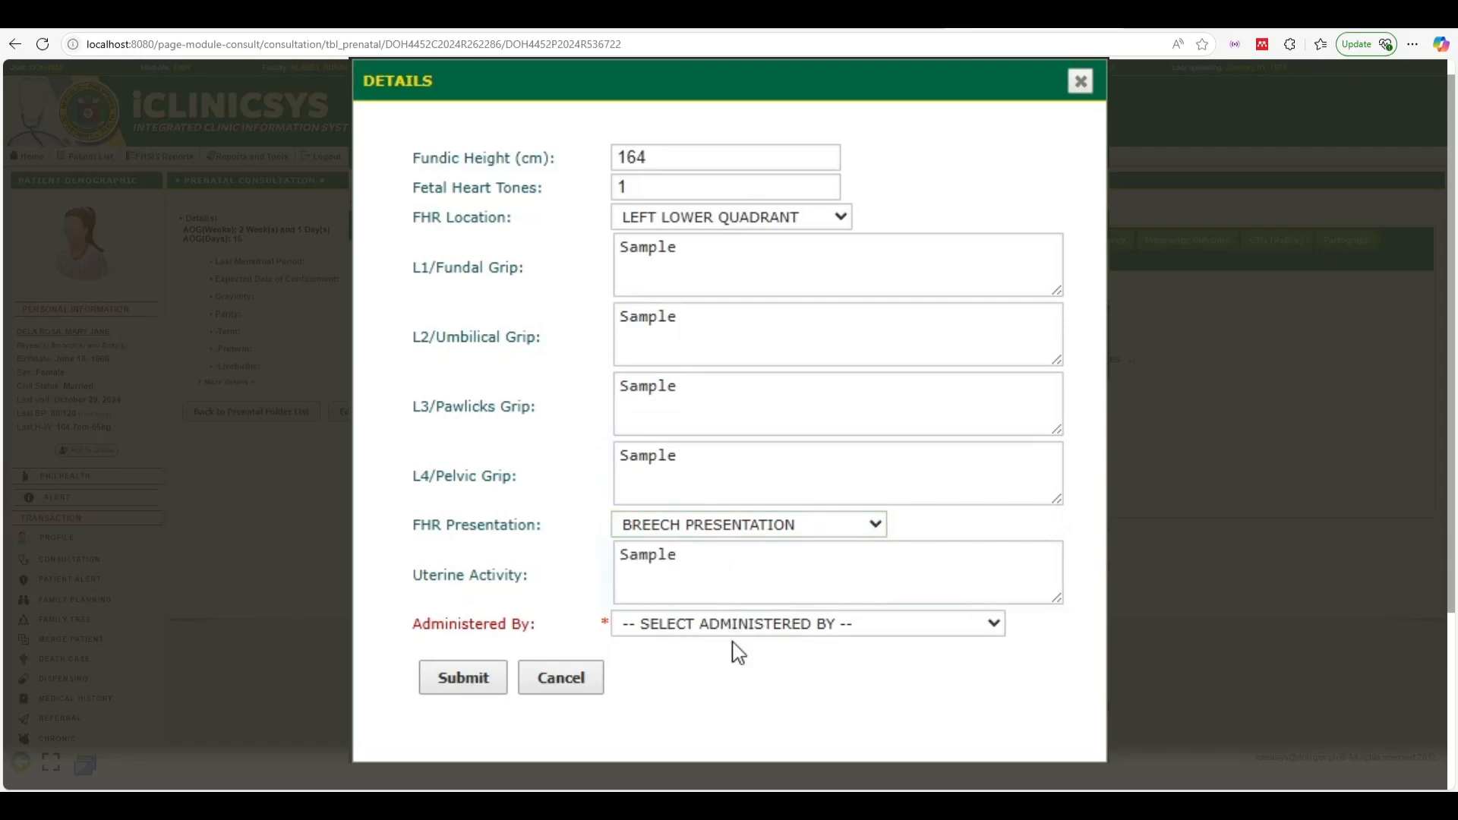
Choose the examining physician, submit and confirm the findings, then view the trimester summary
left_click(763, 628)
left_click(675, 697)
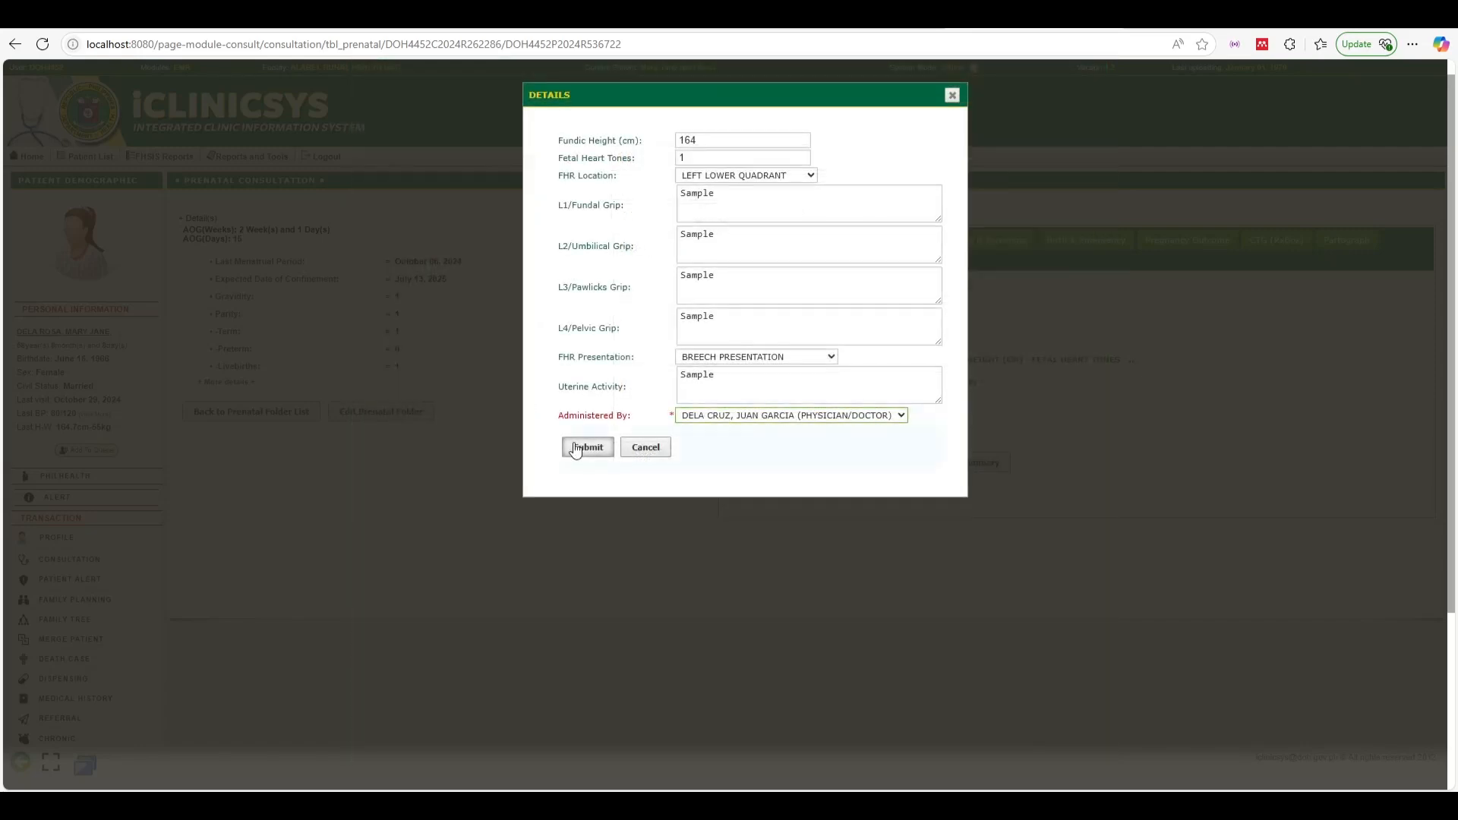
left_click(461, 677)
left_click(808, 126)
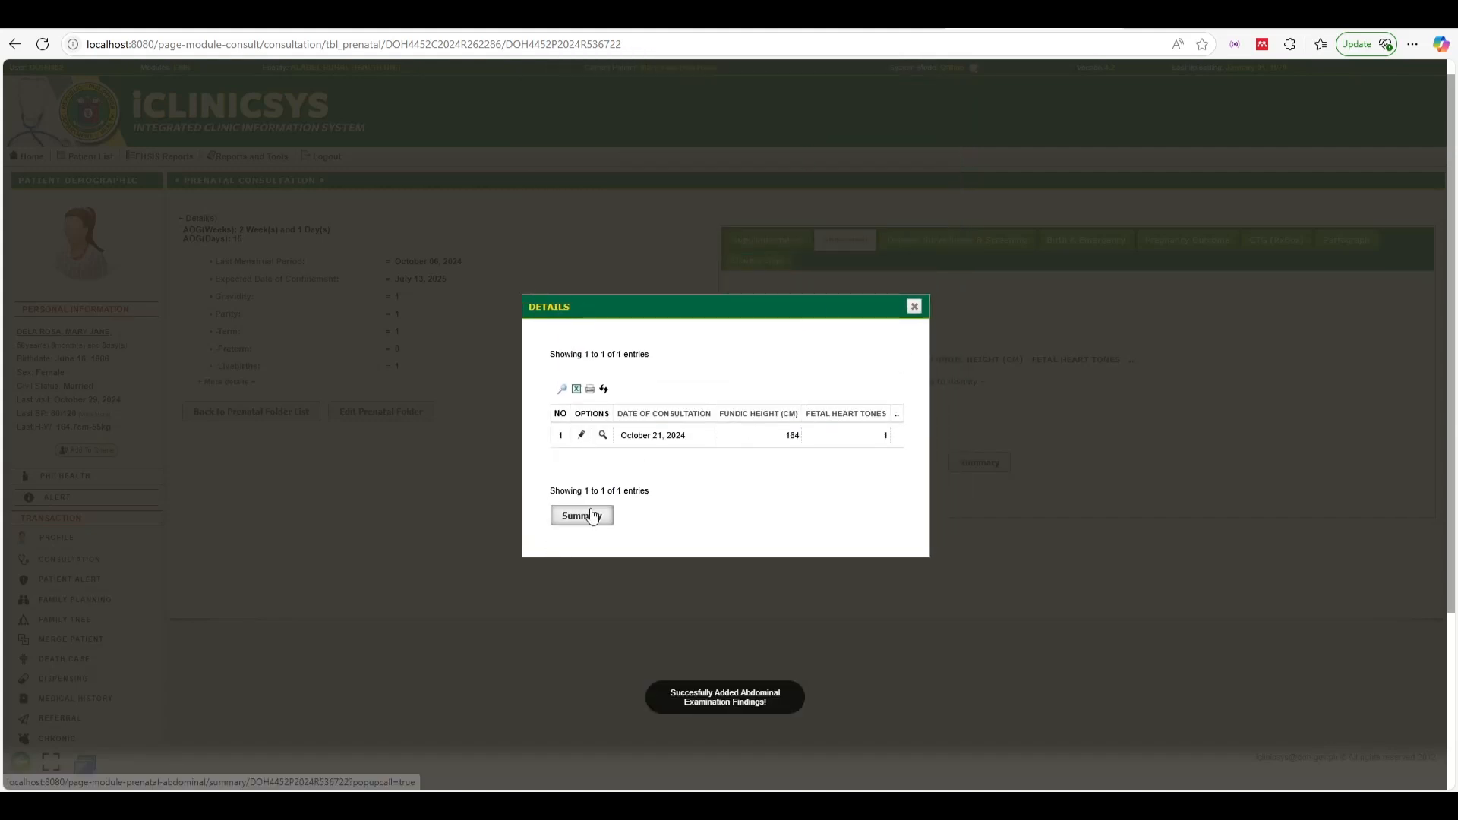
left_click(592, 516)
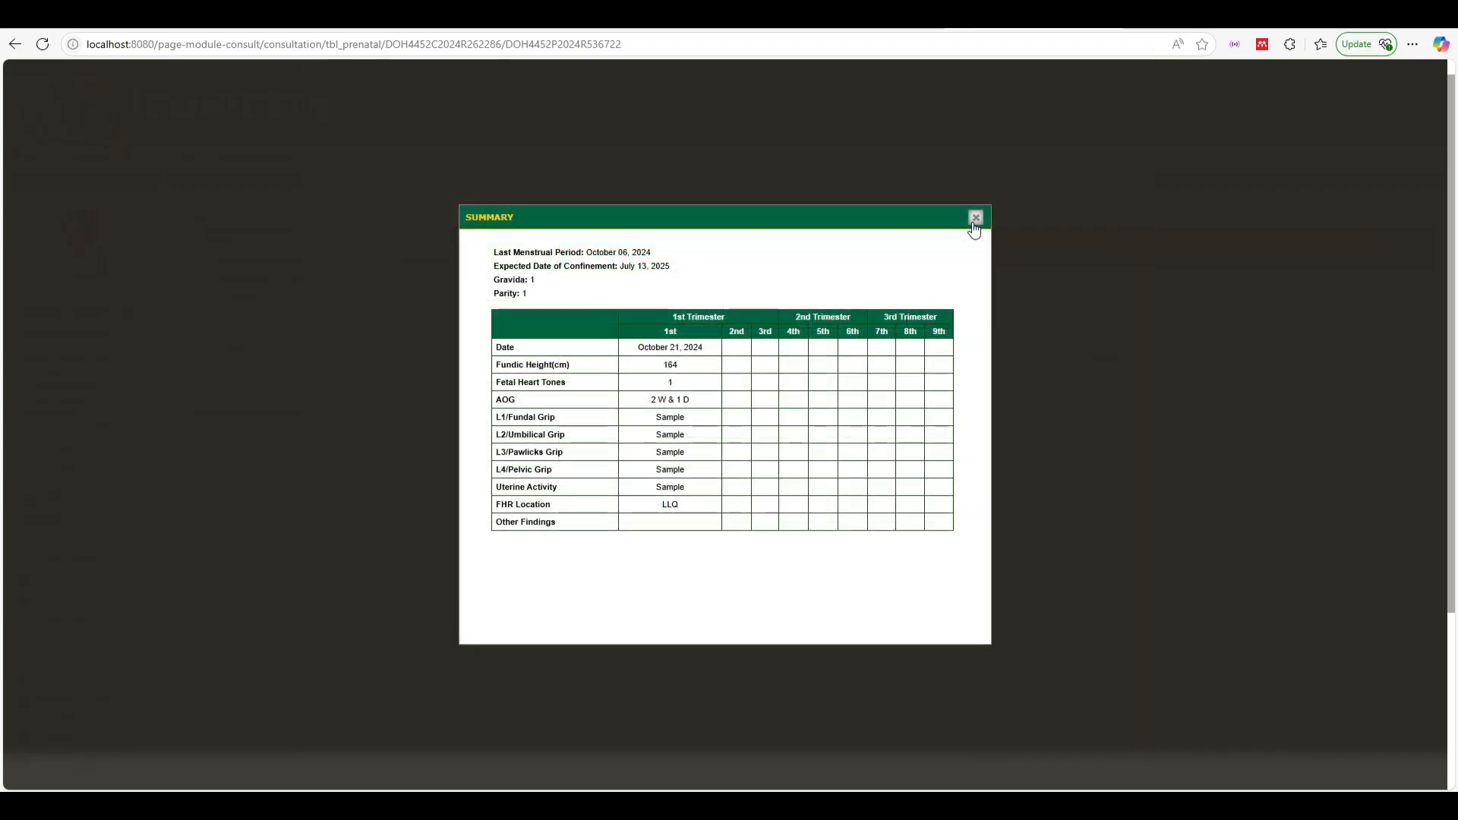
Review the October 21, 2024 entry (fundic height 164, heart tones 1) and its trimester summary
left_click(975, 220)
left_click(917, 307)
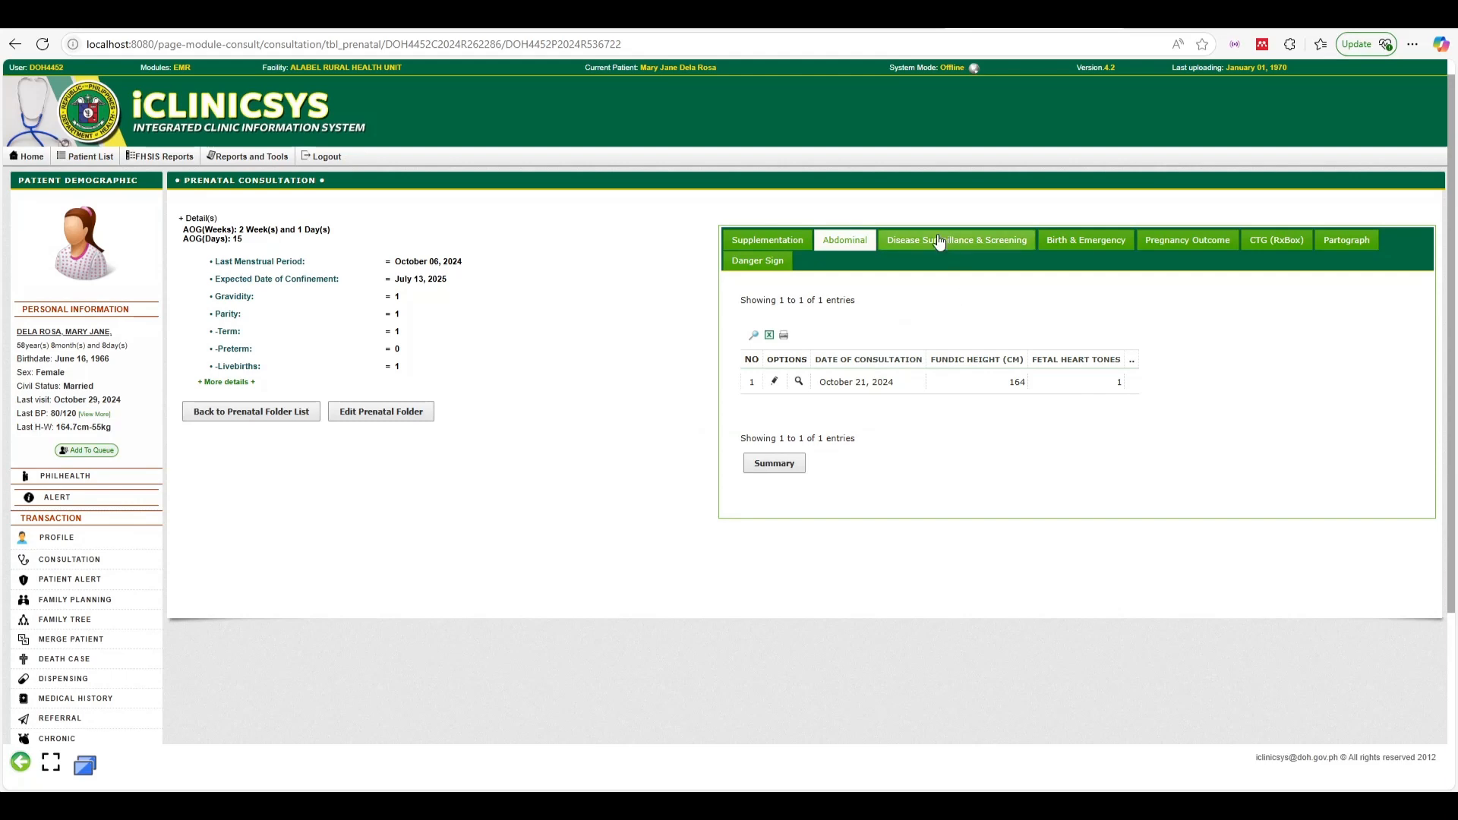
left_click(776, 382)
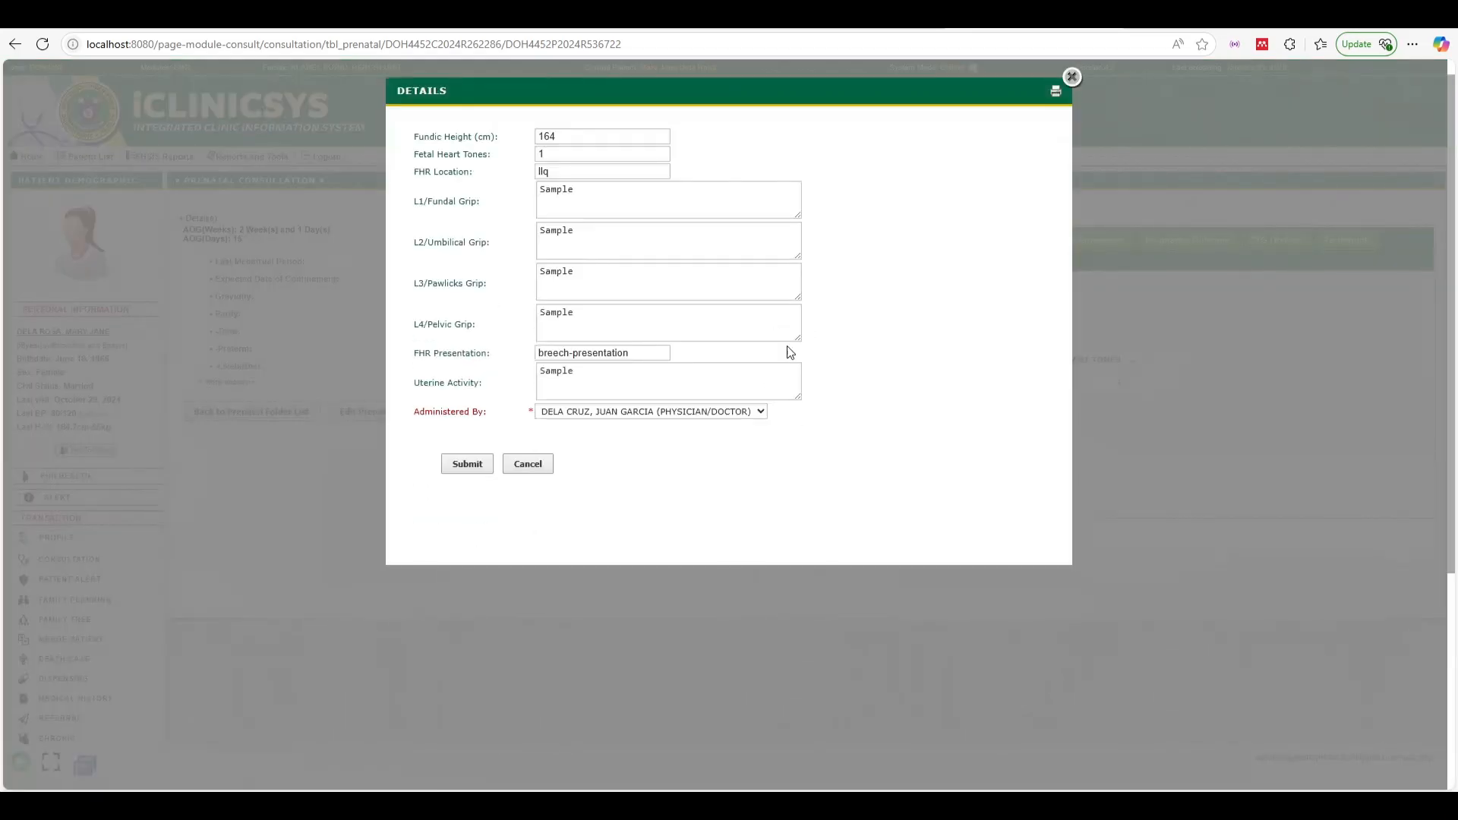
left_click(1071, 82)
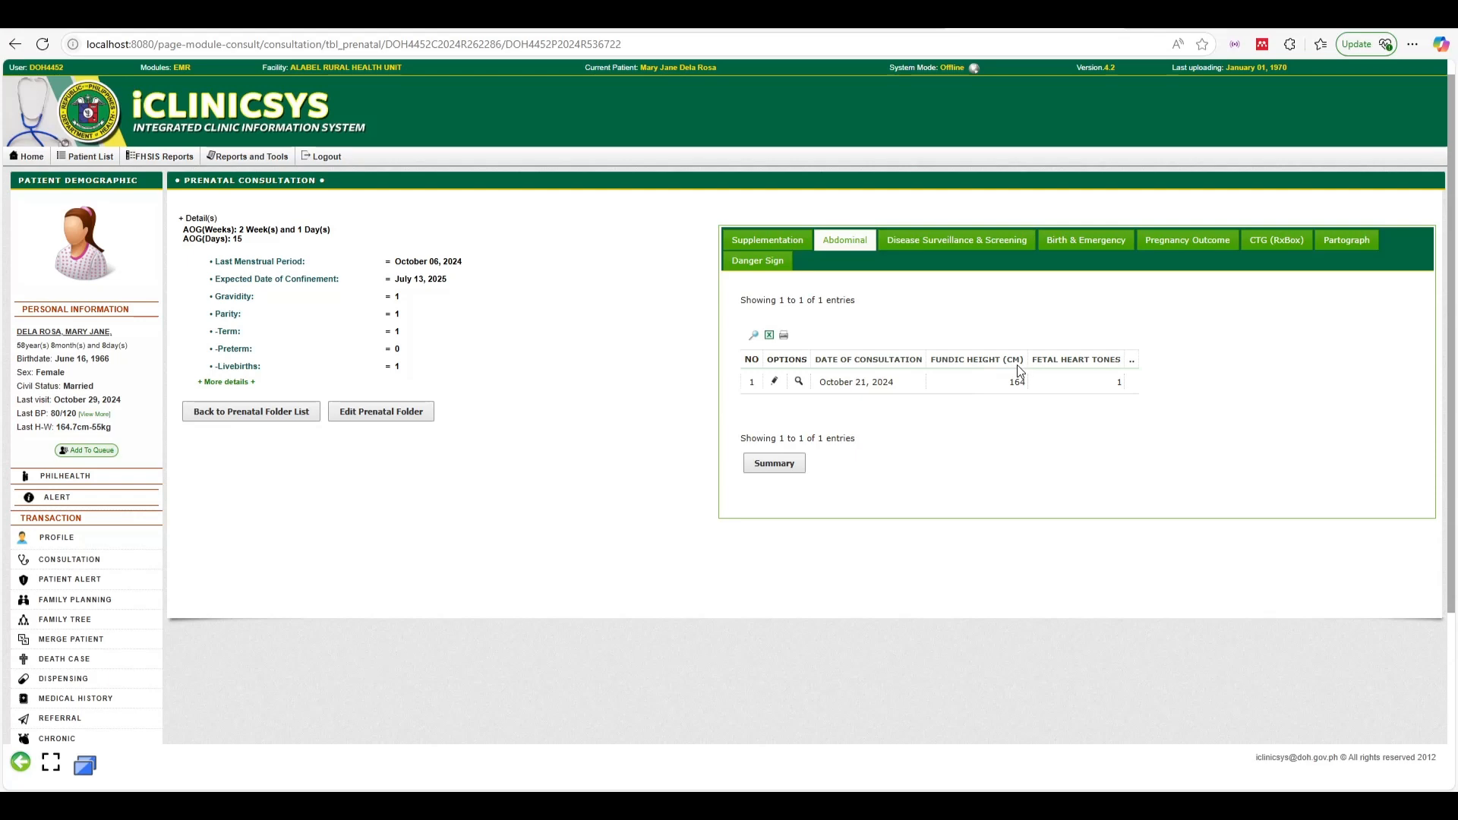
left_click(775, 461)
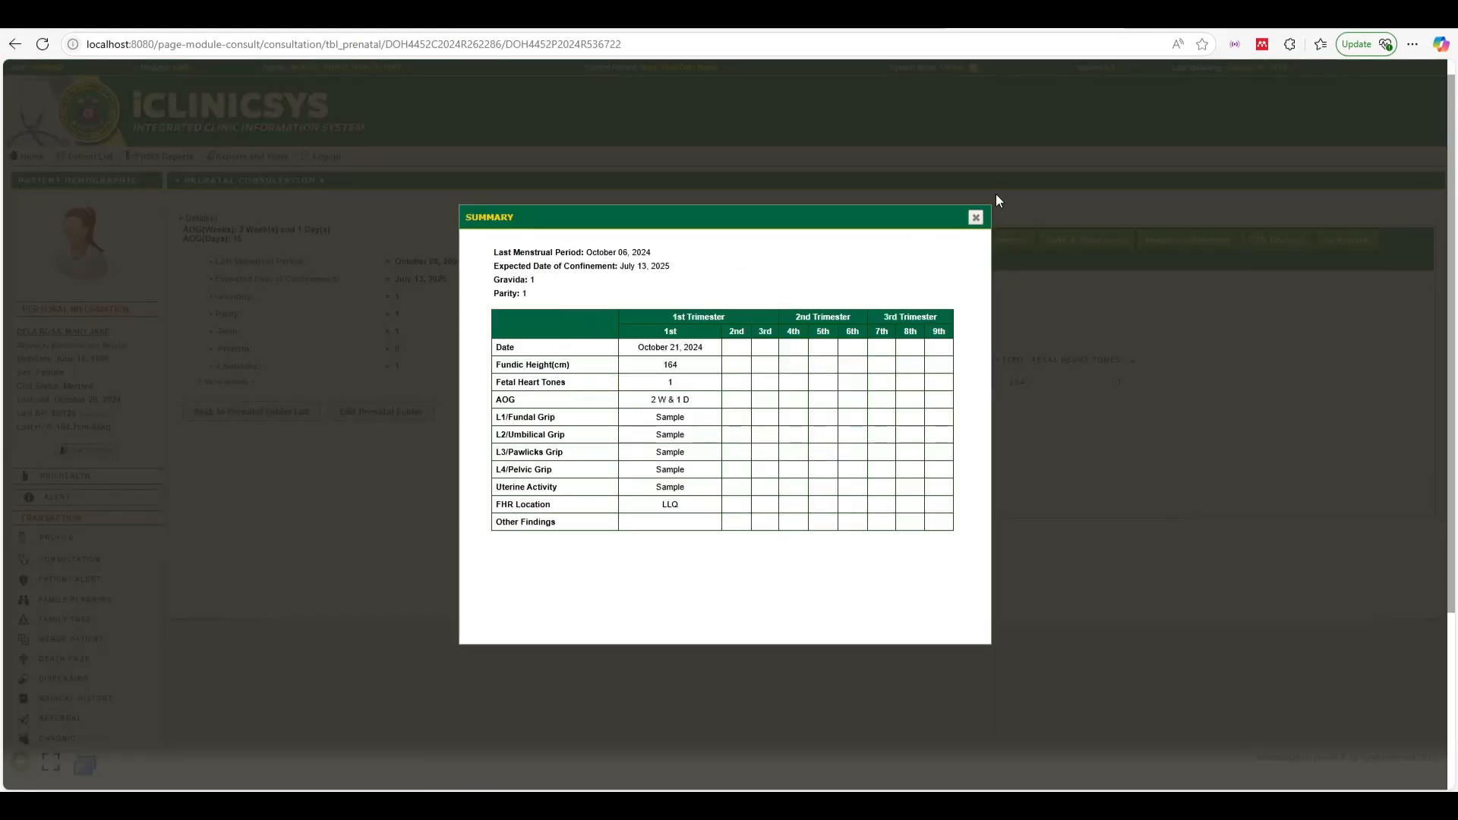
left_click(975, 218)
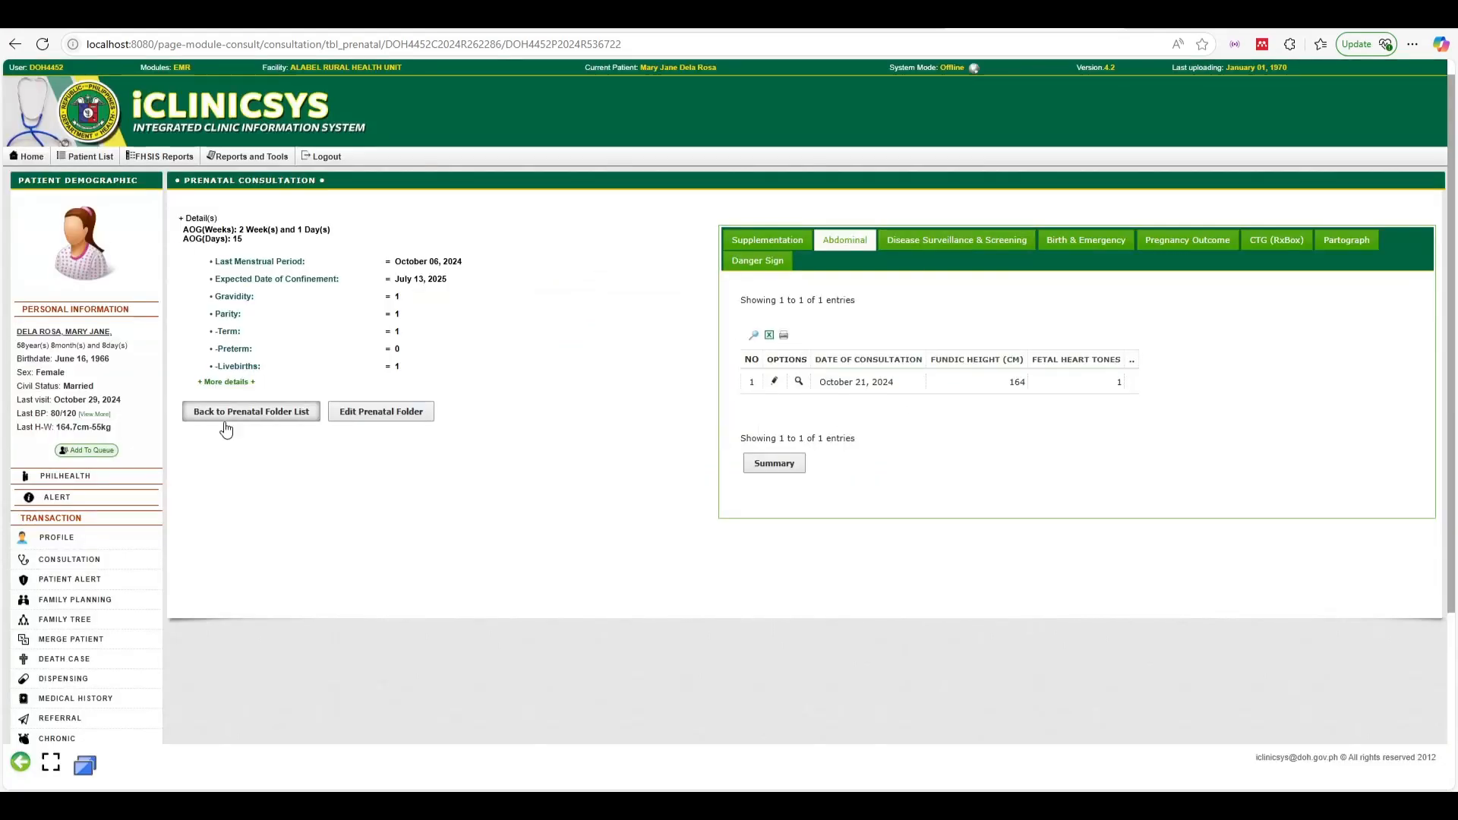
Start a new screening record: syphilis tested positive today, with HIV and Hepa B marked tested
left_click(965, 246)
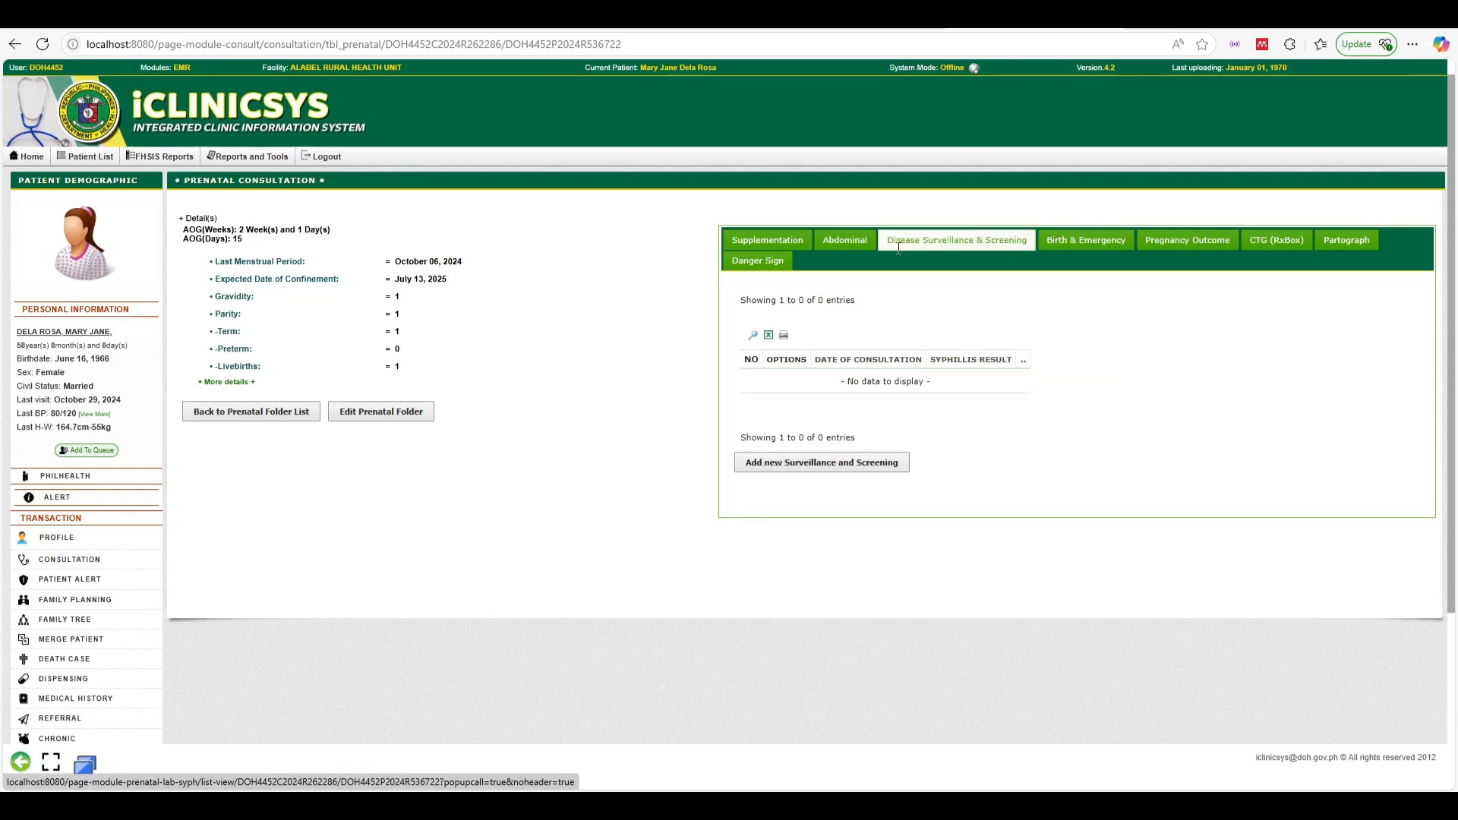
left_click(838, 469)
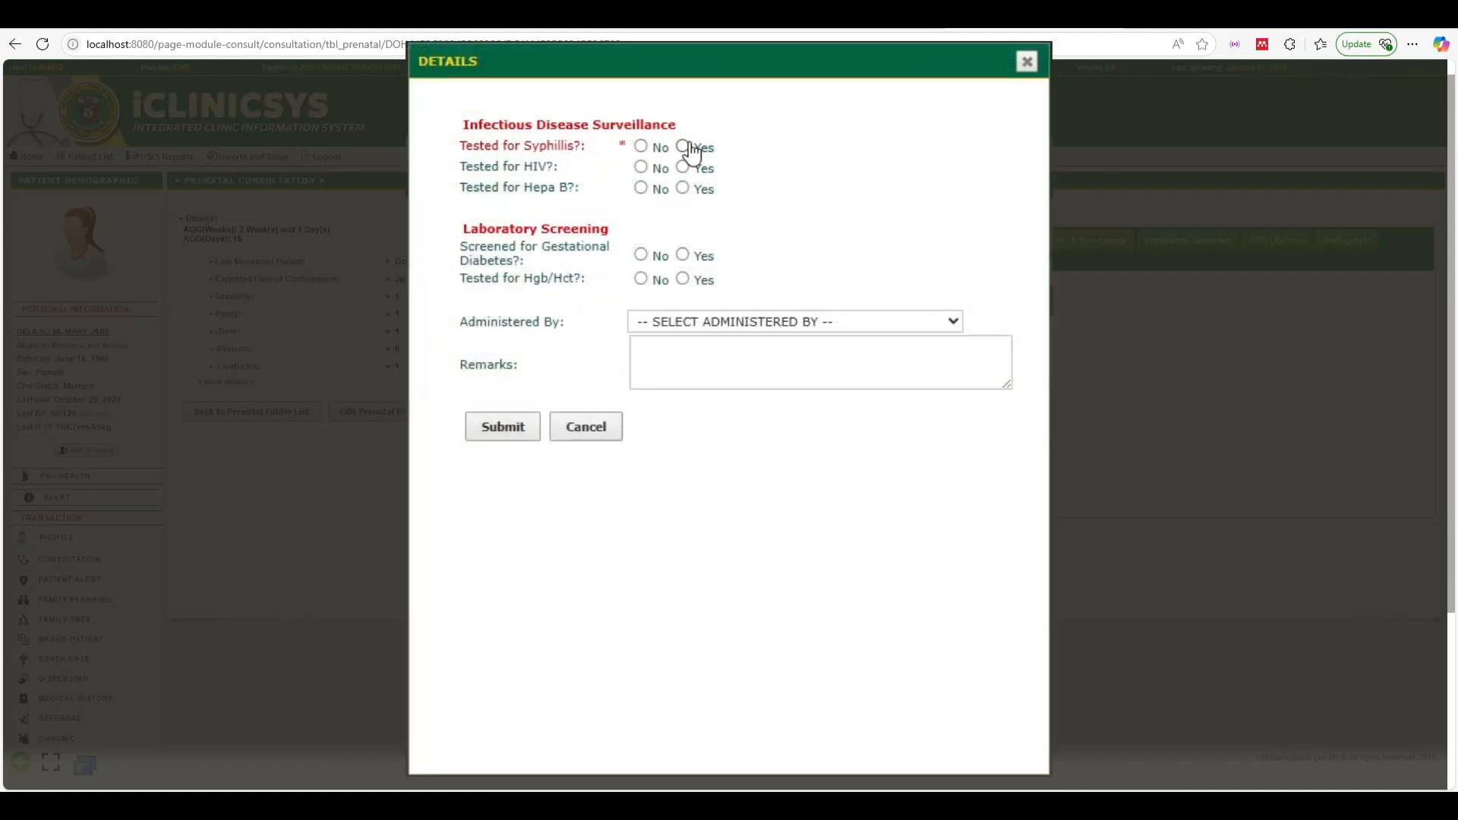
left_click(682, 147)
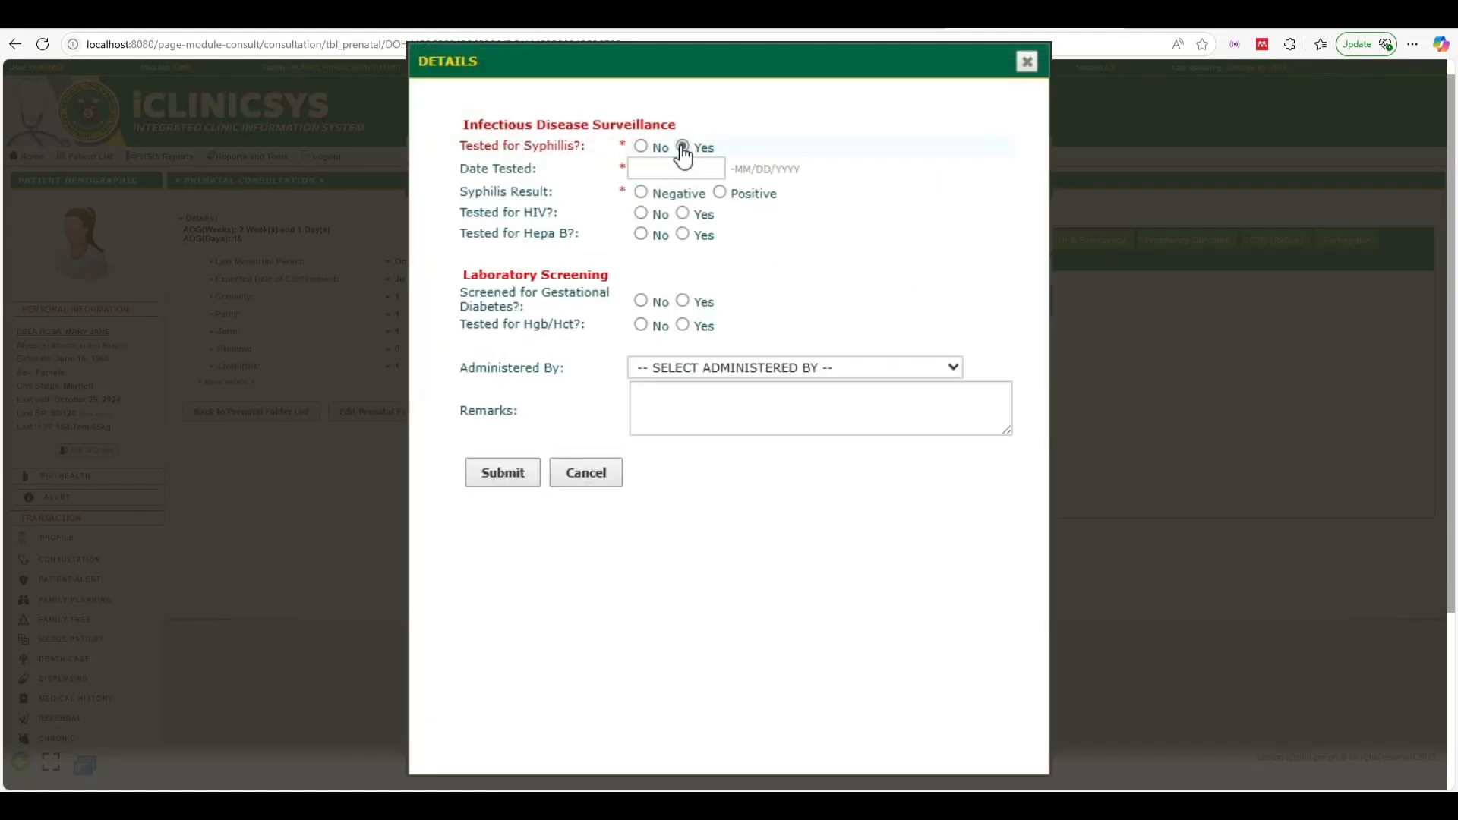
left_click(720, 193)
left_click(682, 214)
left_click(682, 258)
left_click(691, 171)
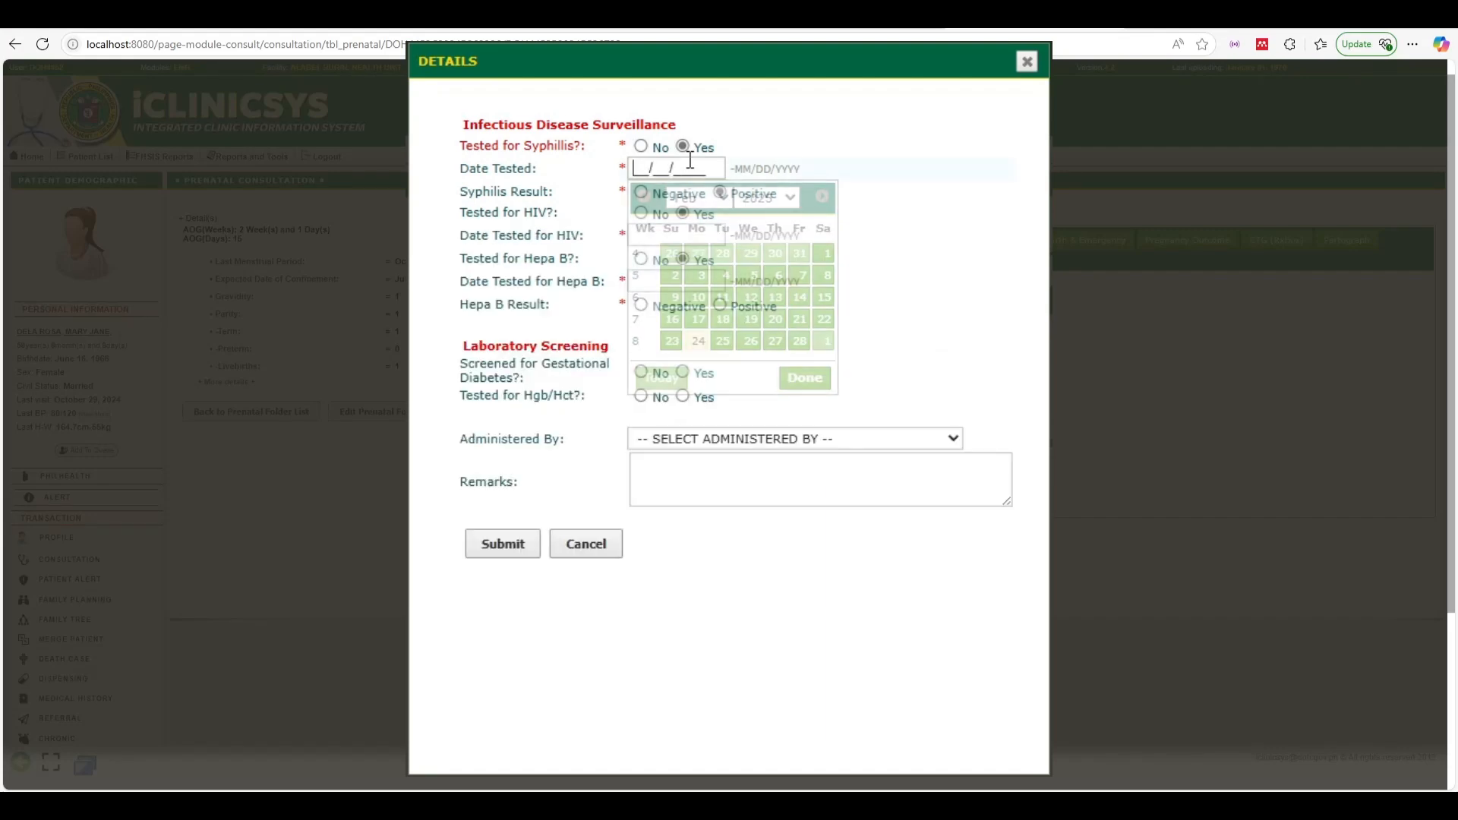
left_click(803, 378)
left_click(679, 169)
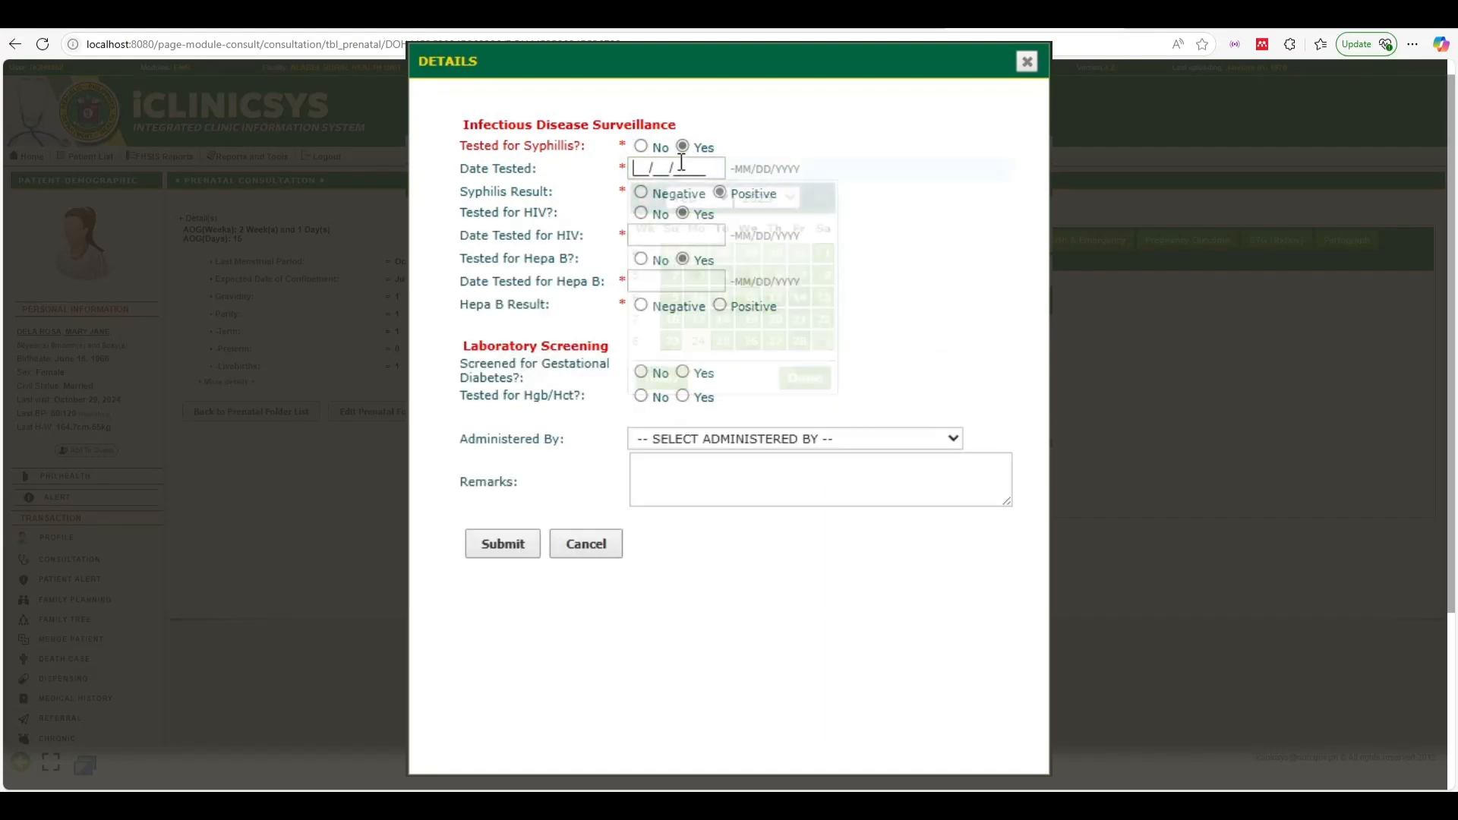
left_click(662, 378)
Date HIV and Hepa B tests 02/24/2025 with Hepa B positive; add positive gestational diabetes, Hgb/Hct with anemia
left_click(669, 235)
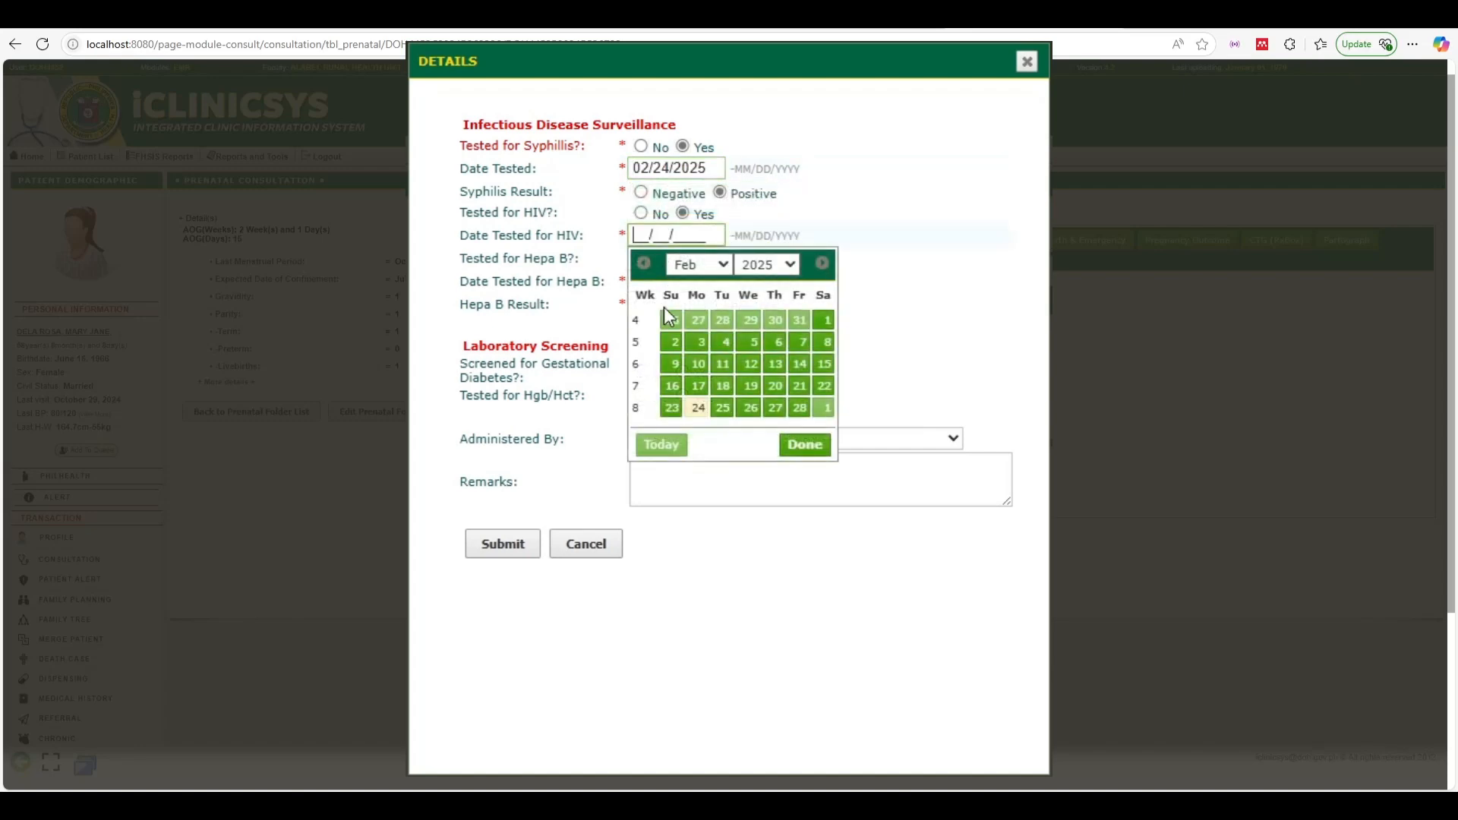
left_click(662, 445)
left_click(672, 281)
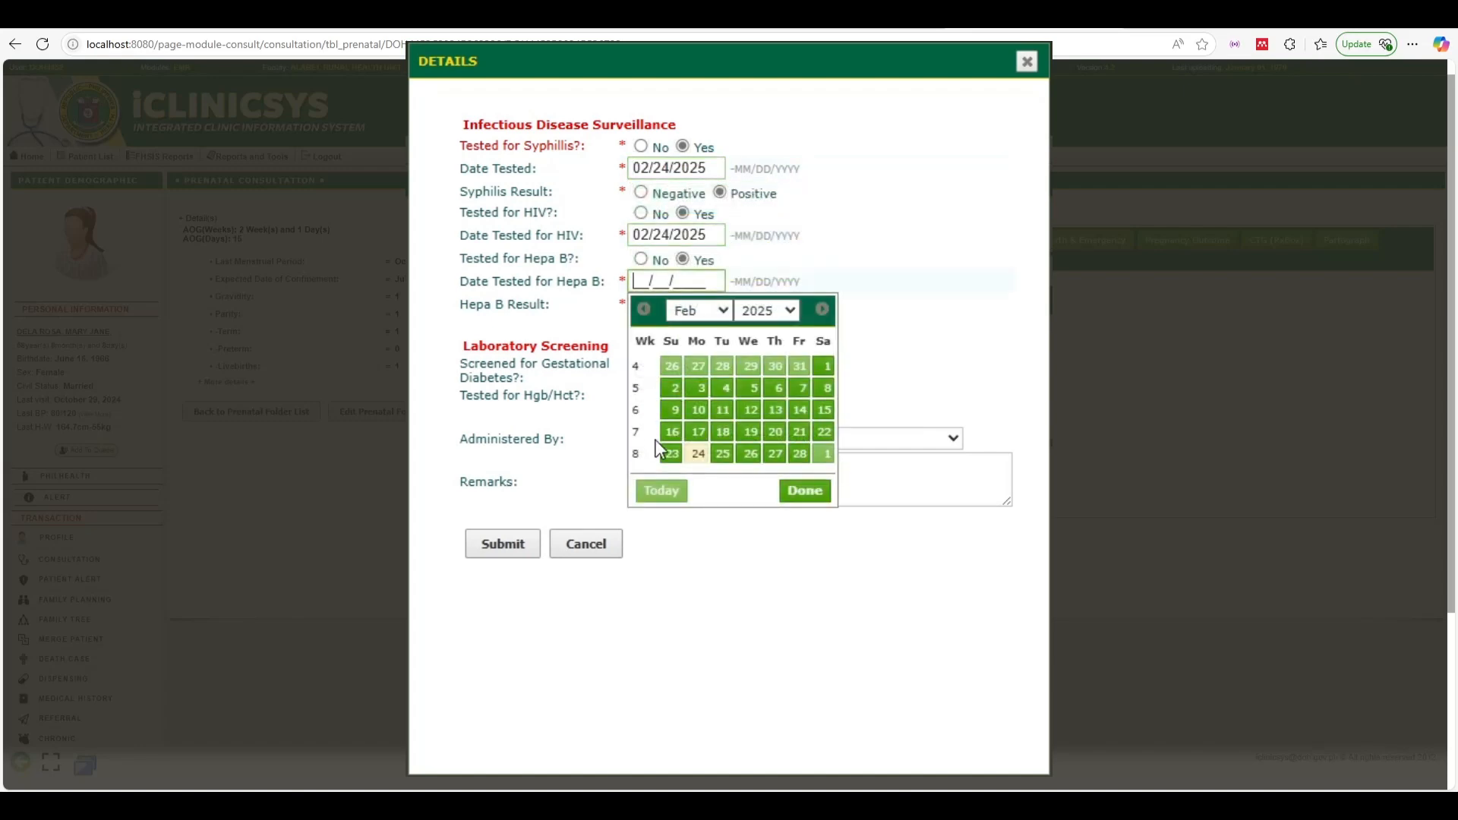
left_click(662, 490)
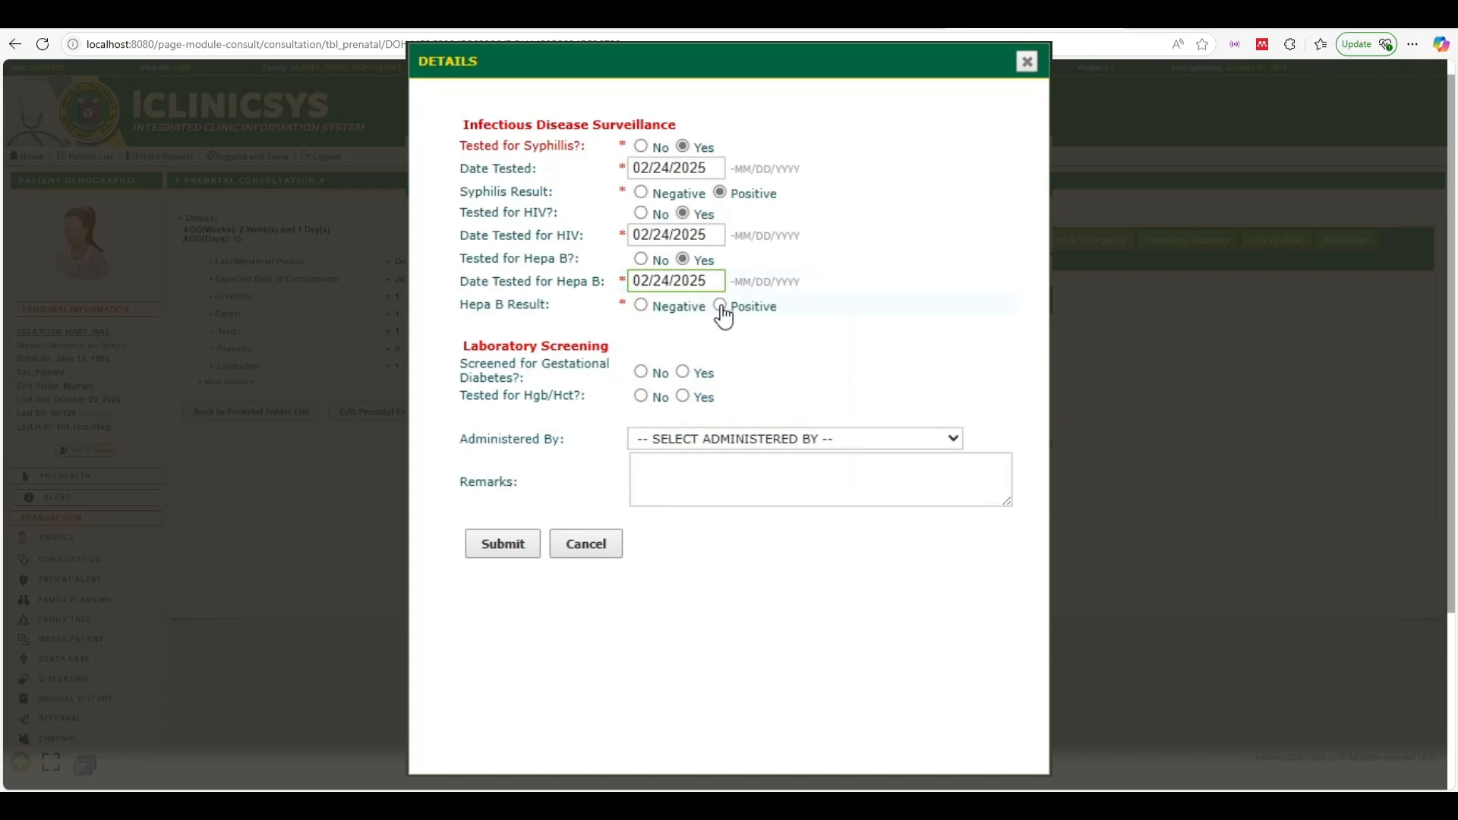
left_click(683, 372)
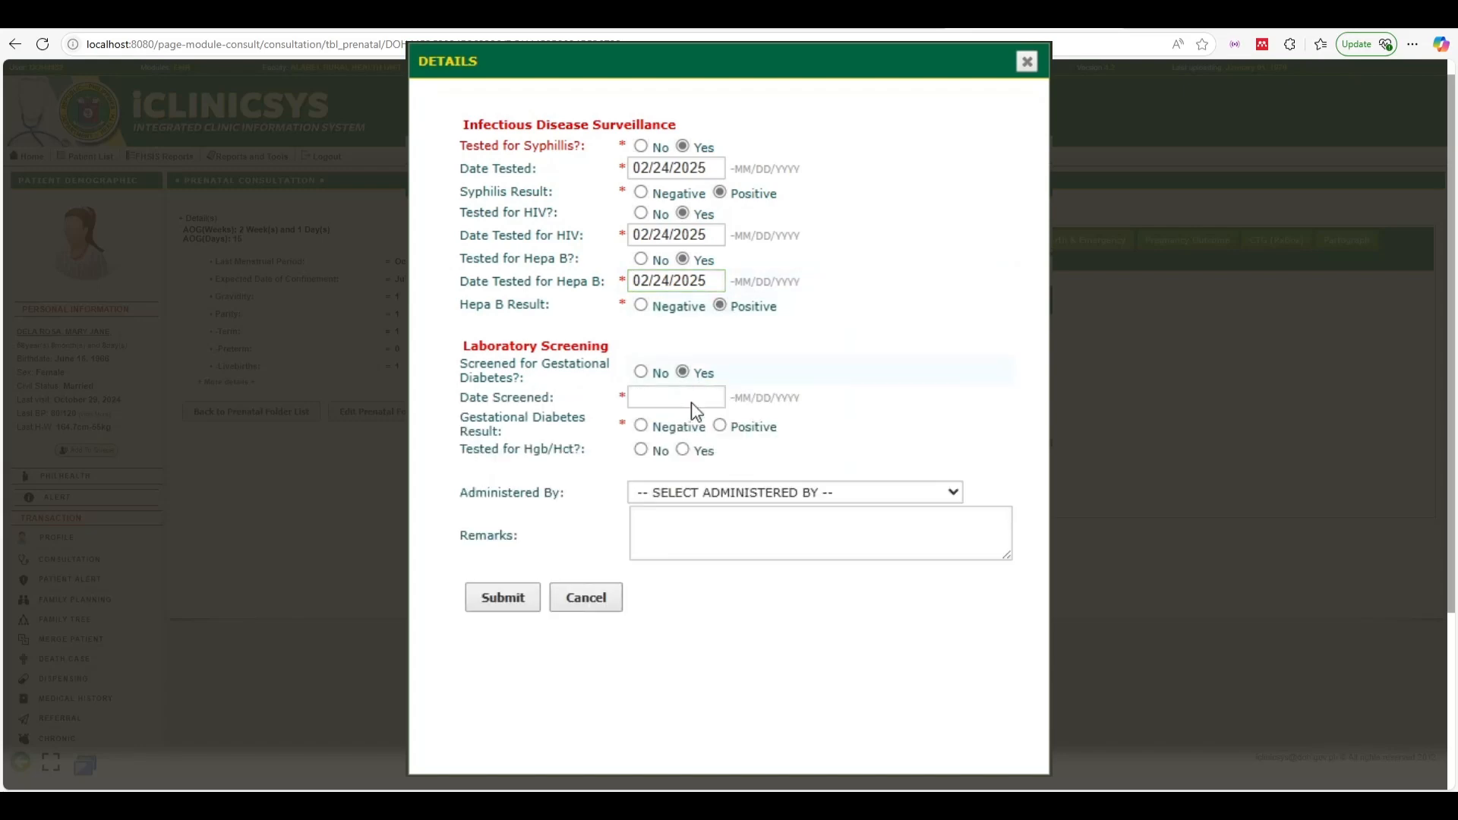
left_click(681, 401)
left_click(661, 606)
left_click(720, 426)
left_click(683, 449)
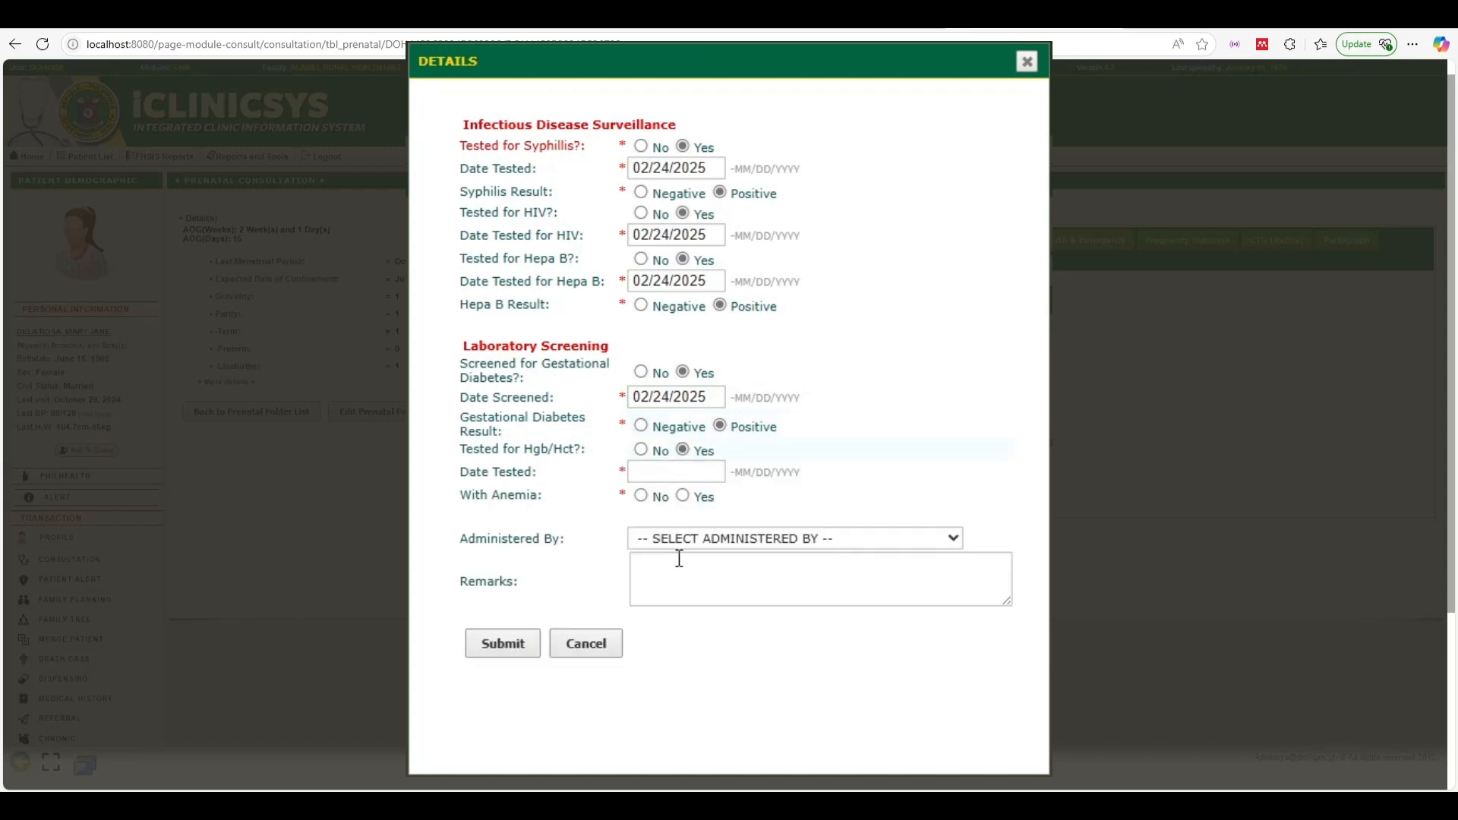
left_click(687, 470)
left_click(662, 678)
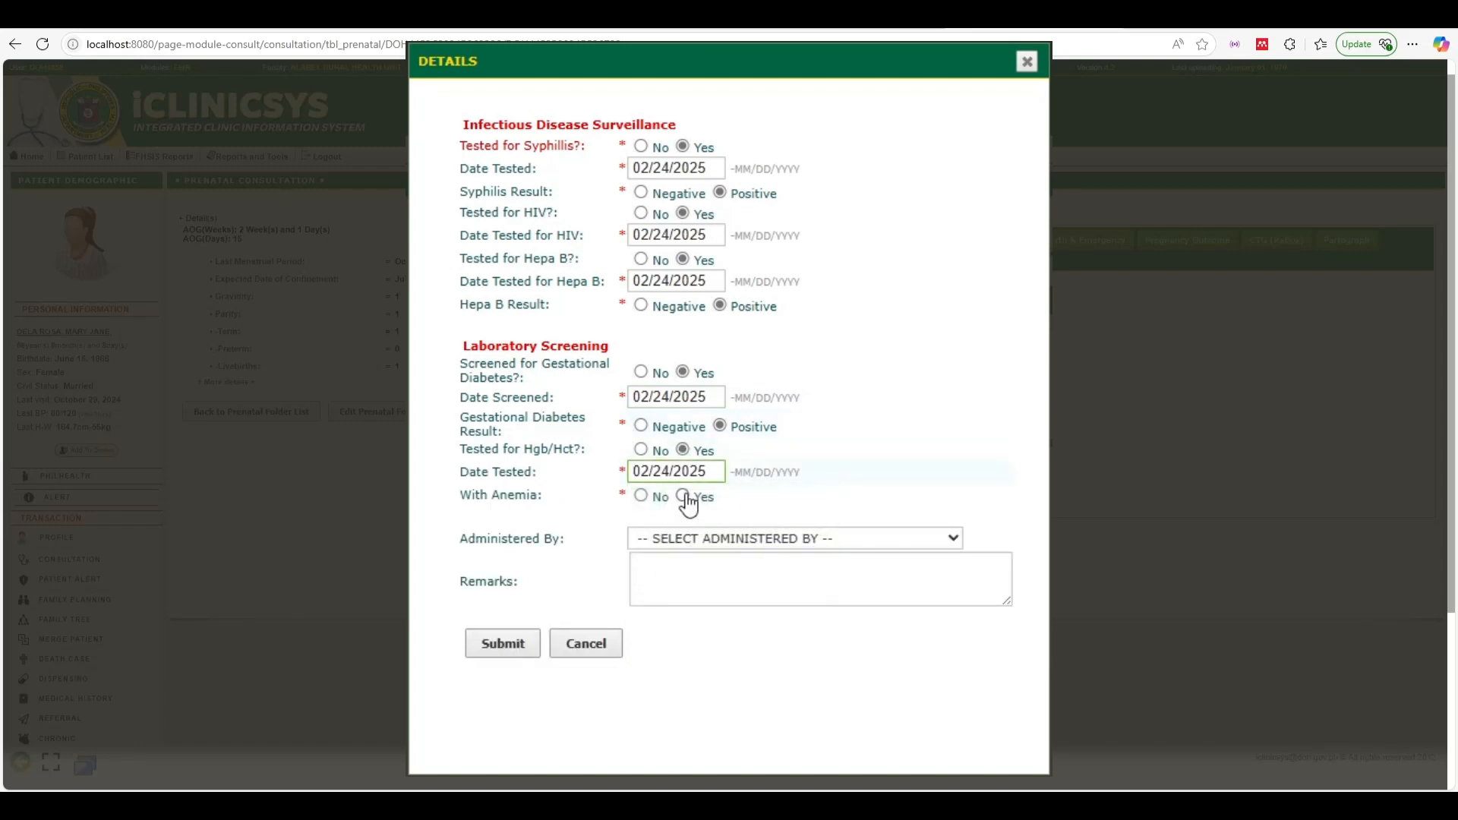
left_click(687, 498)
Choose the screening physician, then submit and confirm the surveillance and screening record
left_click(688, 543)
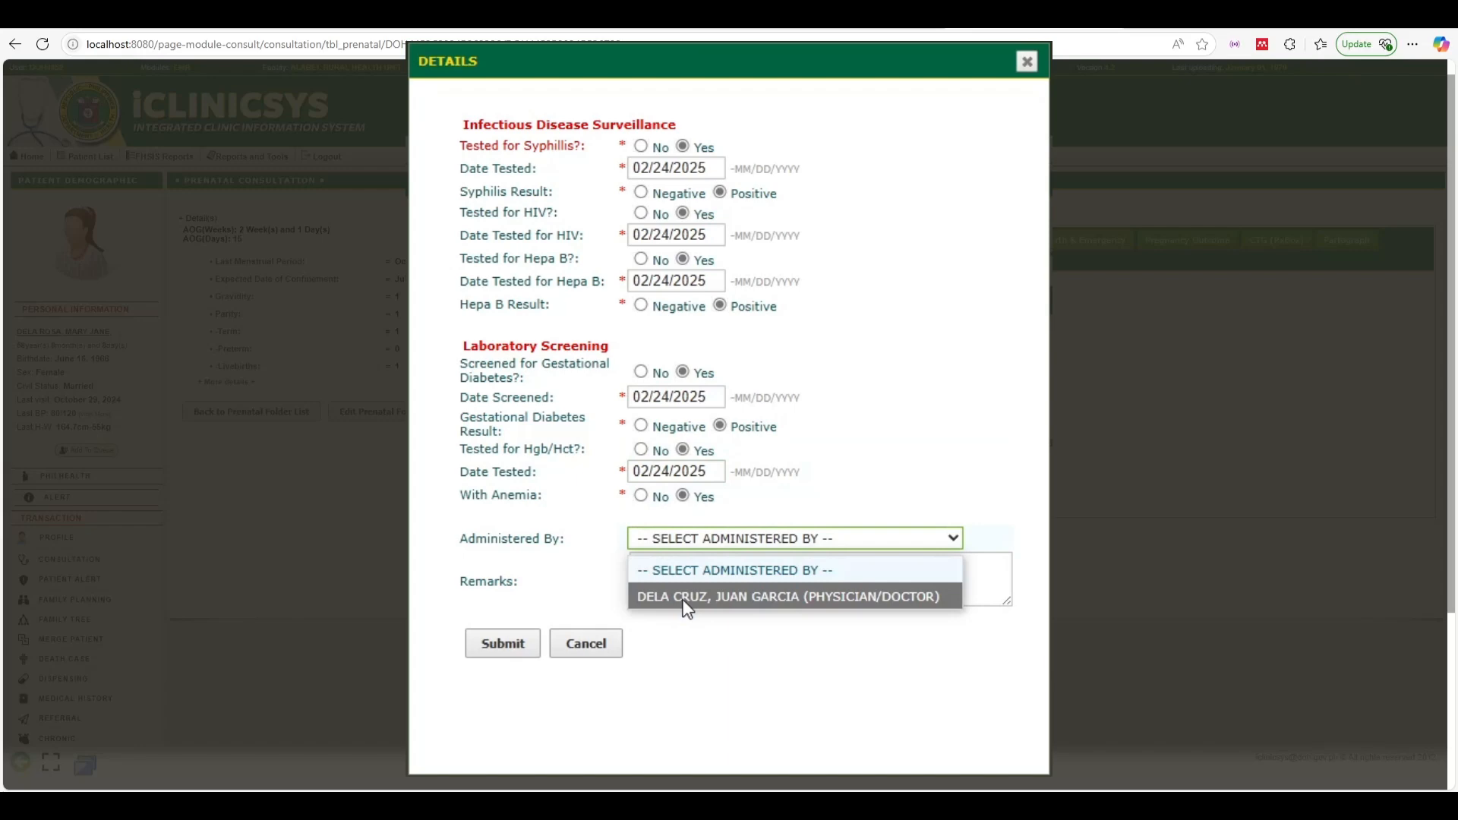
left_click(683, 595)
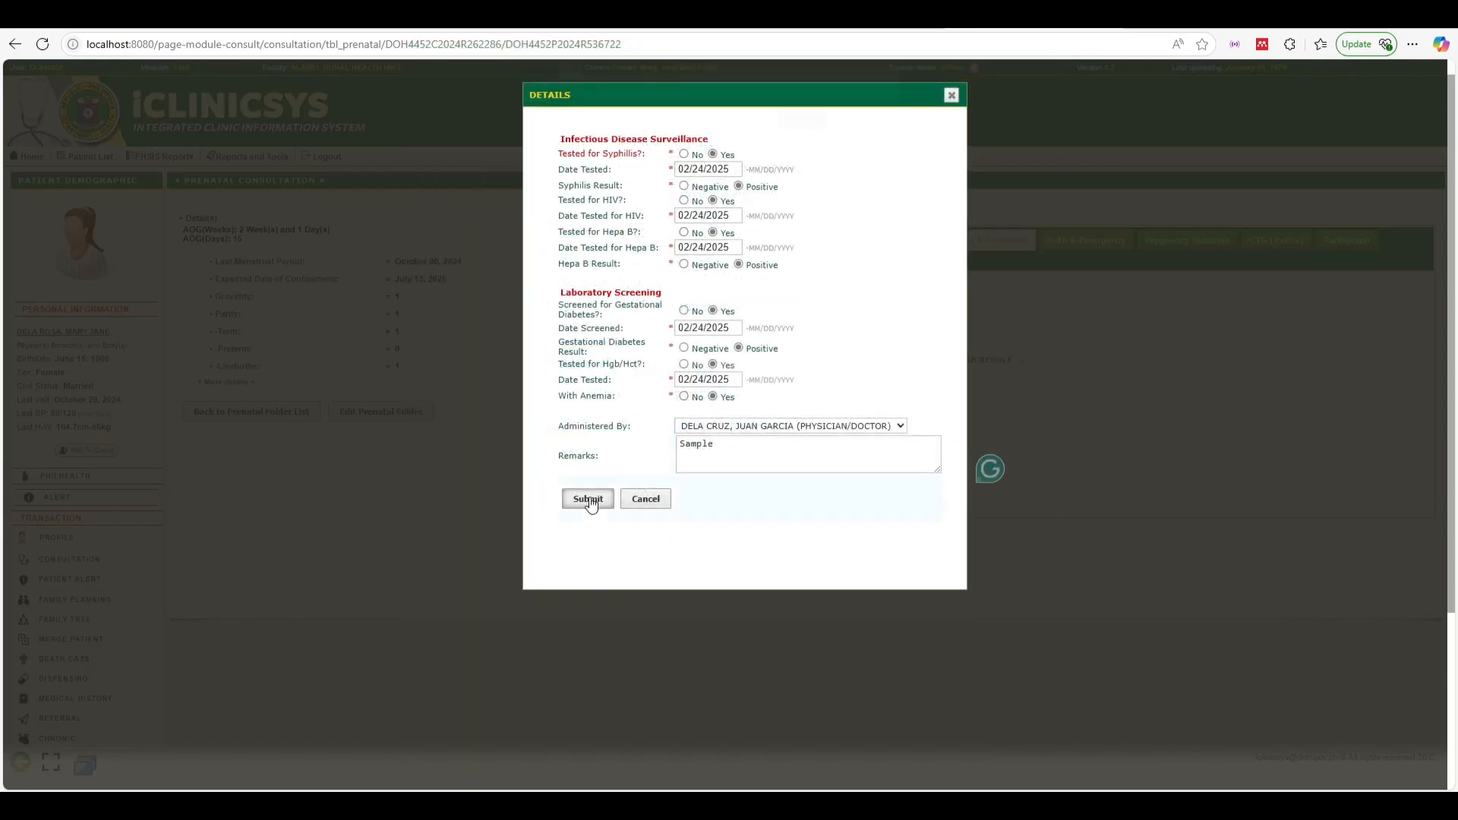
left_click(589, 501)
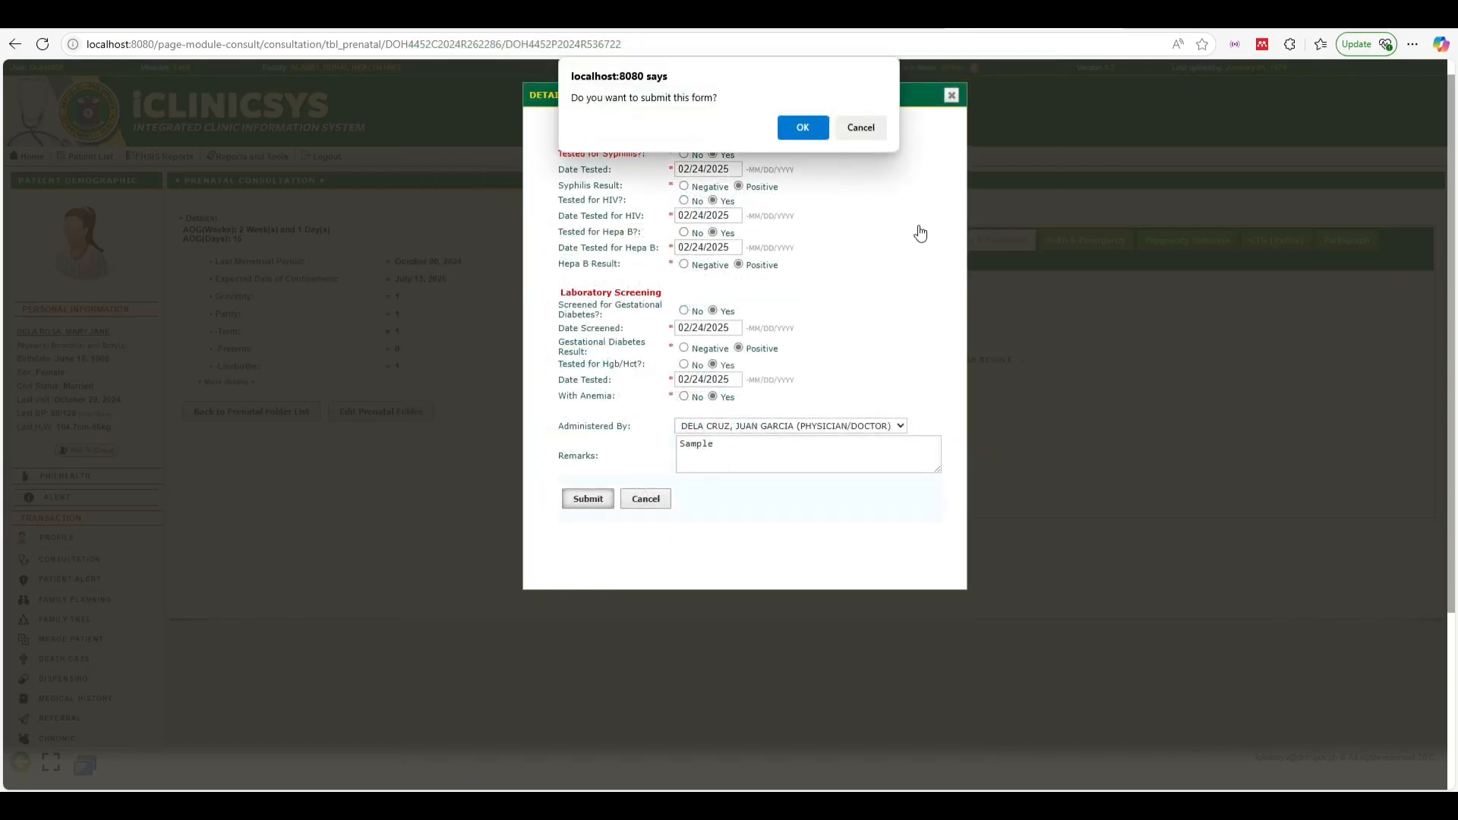
left_click(803, 127)
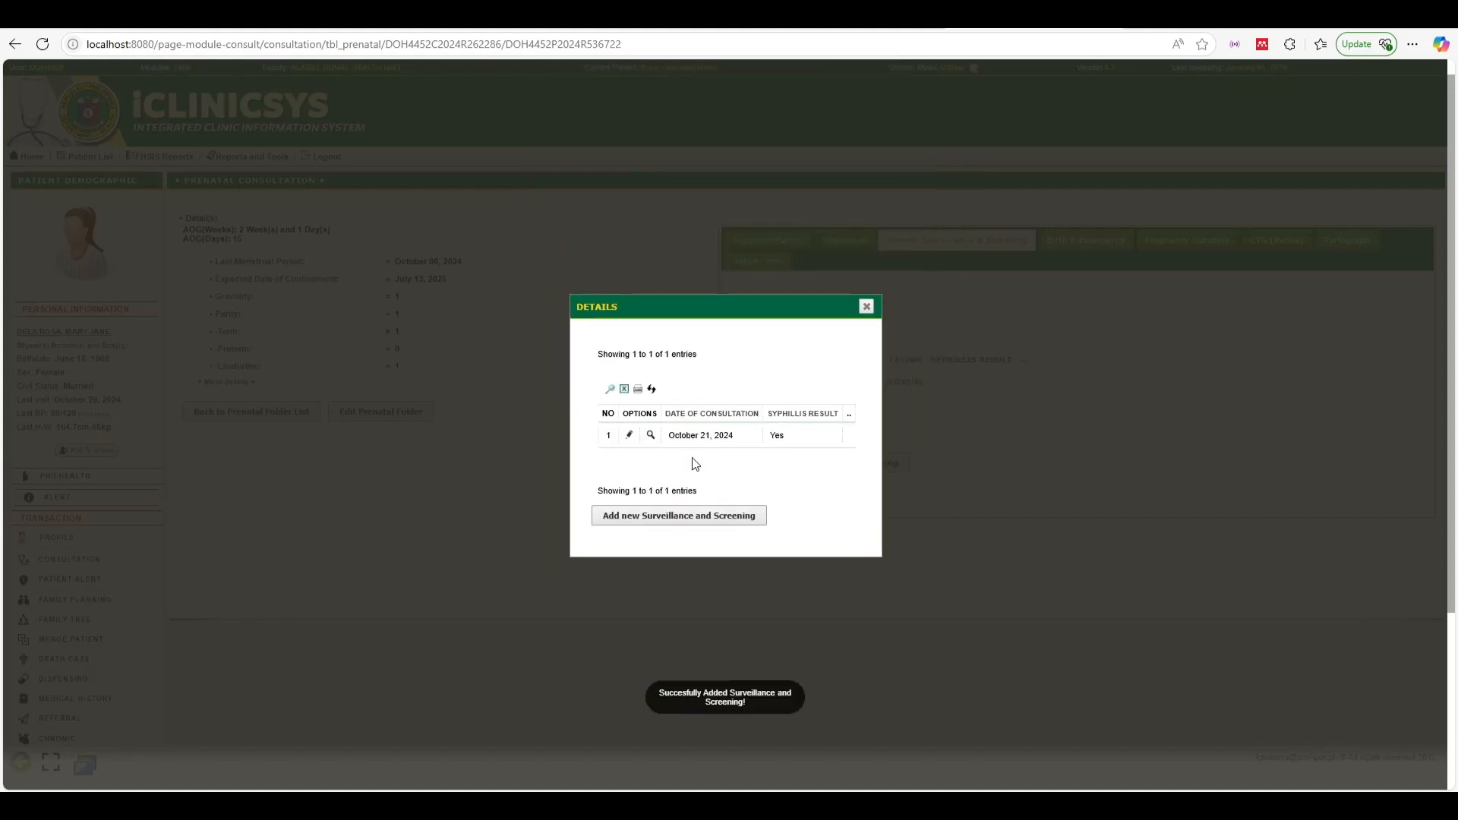
Cancel an extra new screening entry, close the screening list, and show the Abdominal records
left_click(716, 515)
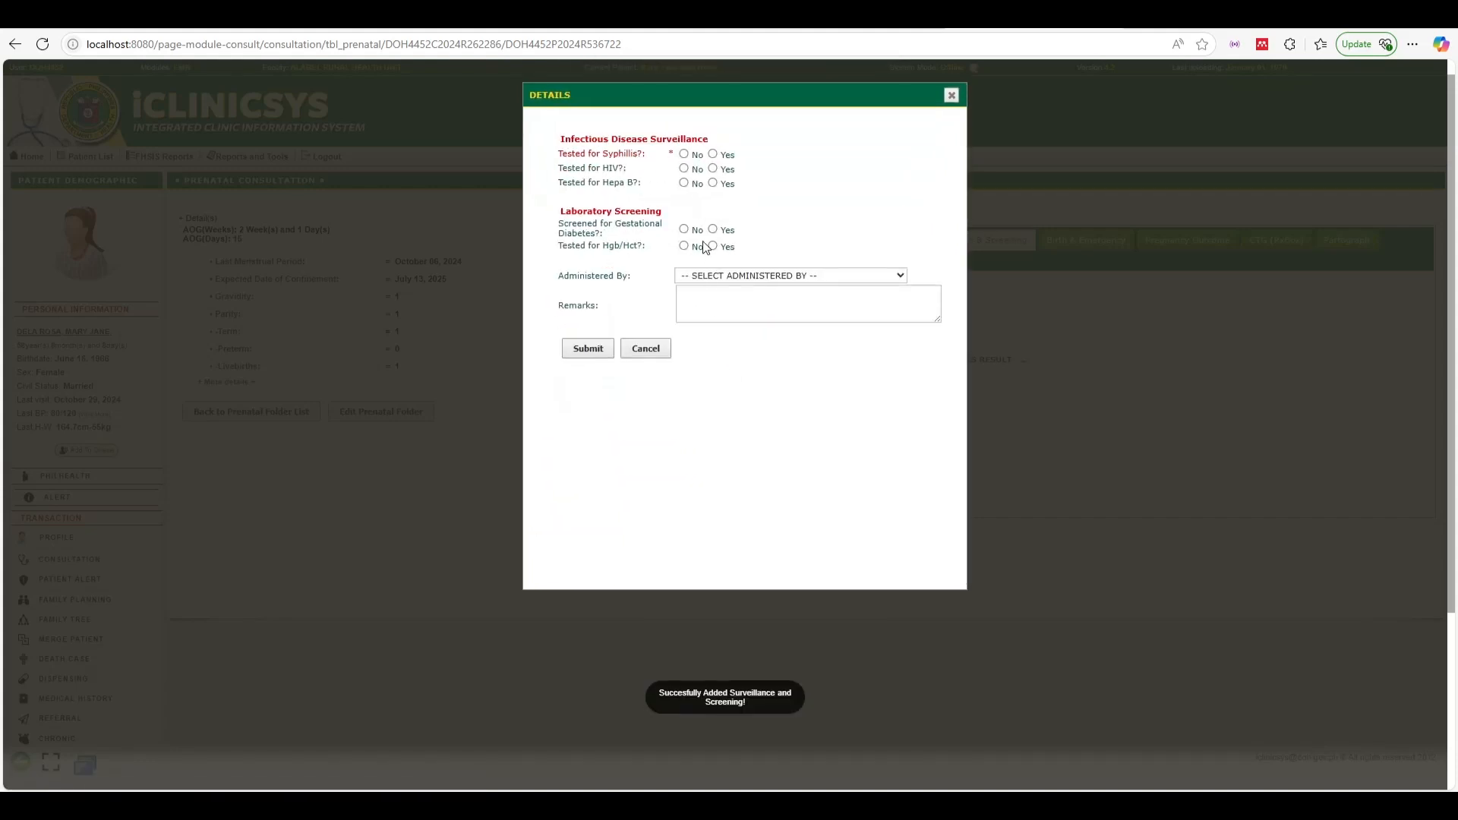
left_click(647, 350)
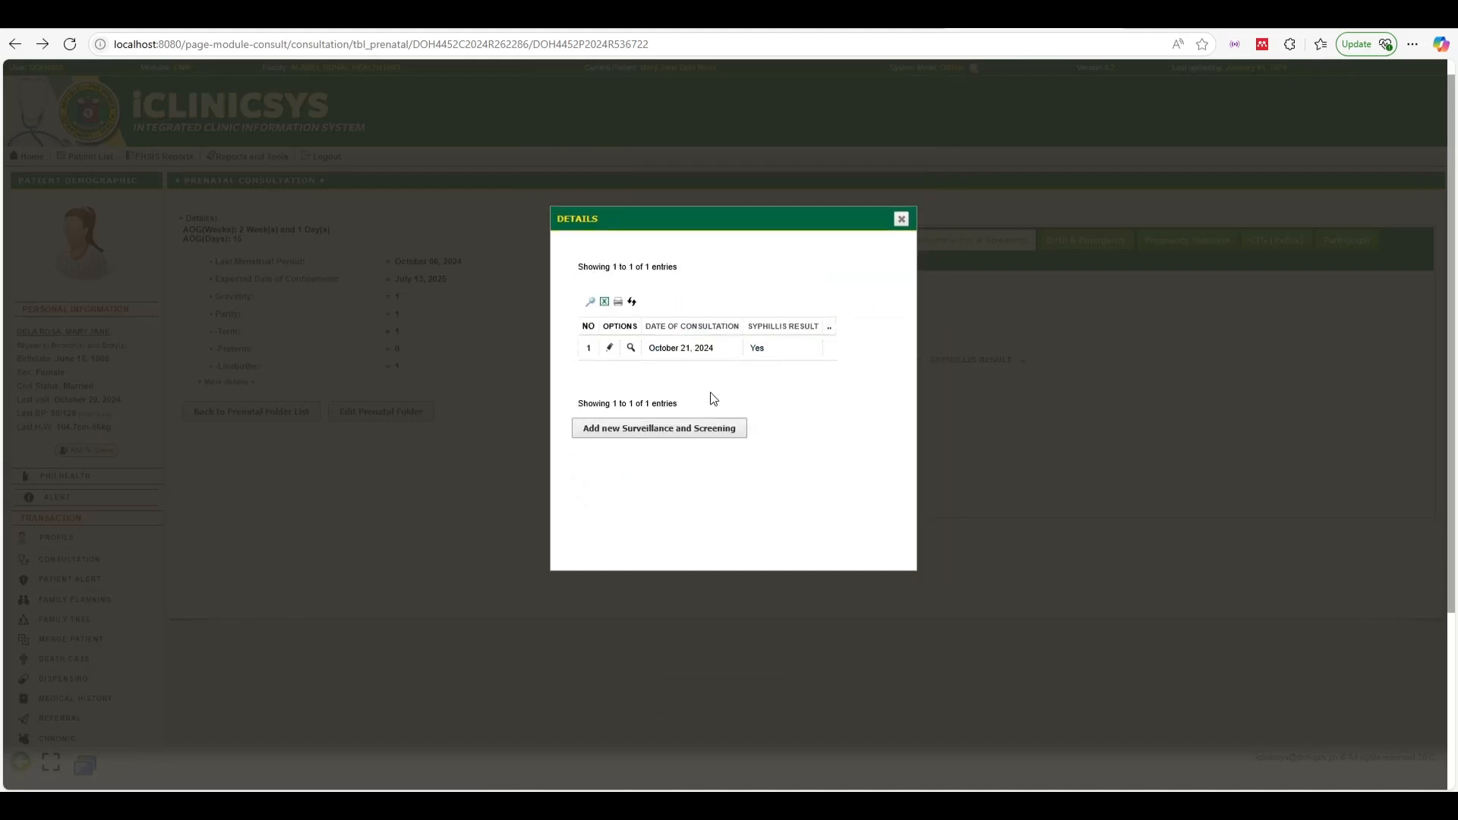
left_click(866, 307)
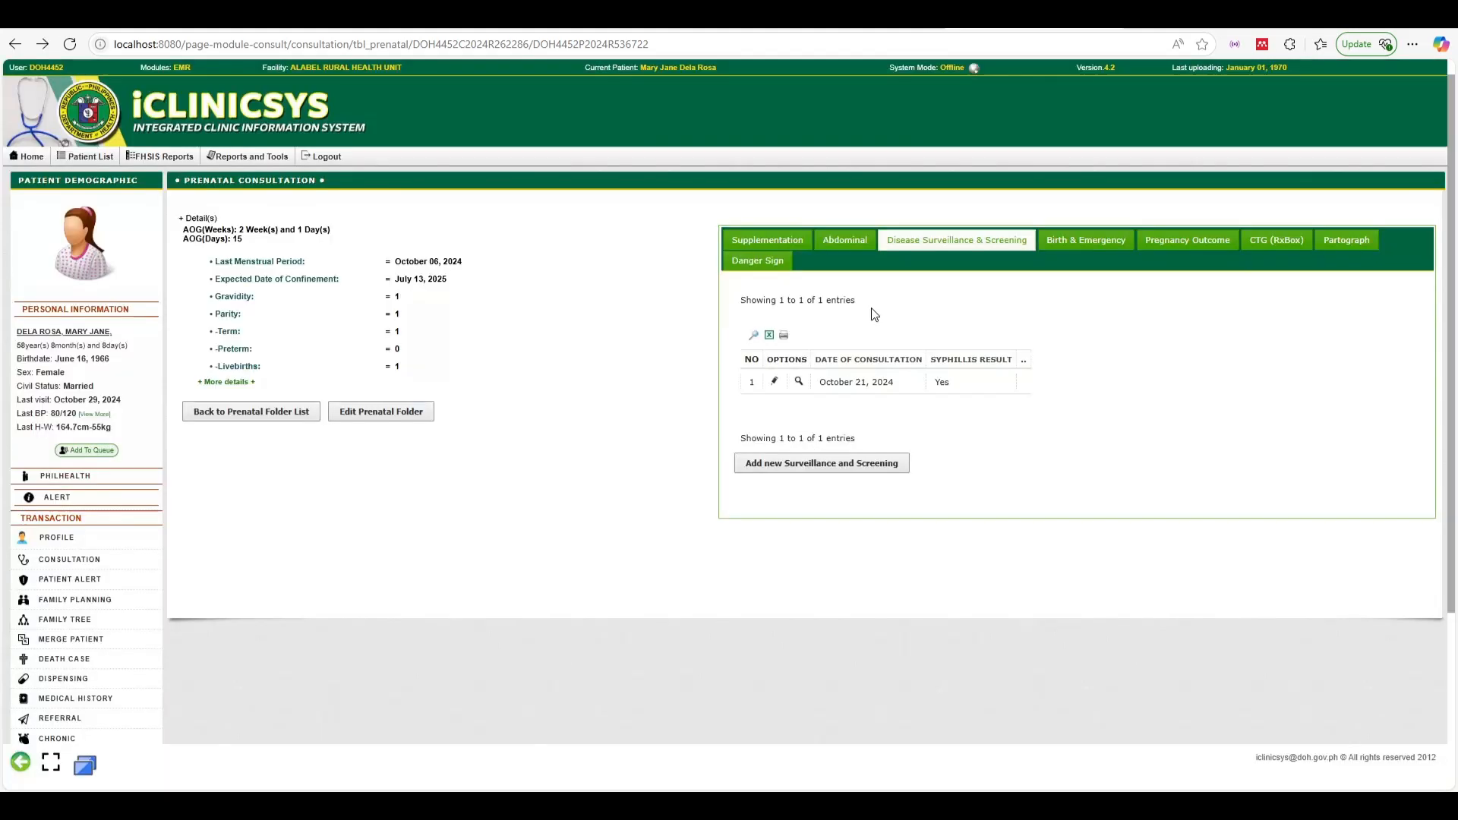
left_click(843, 240)
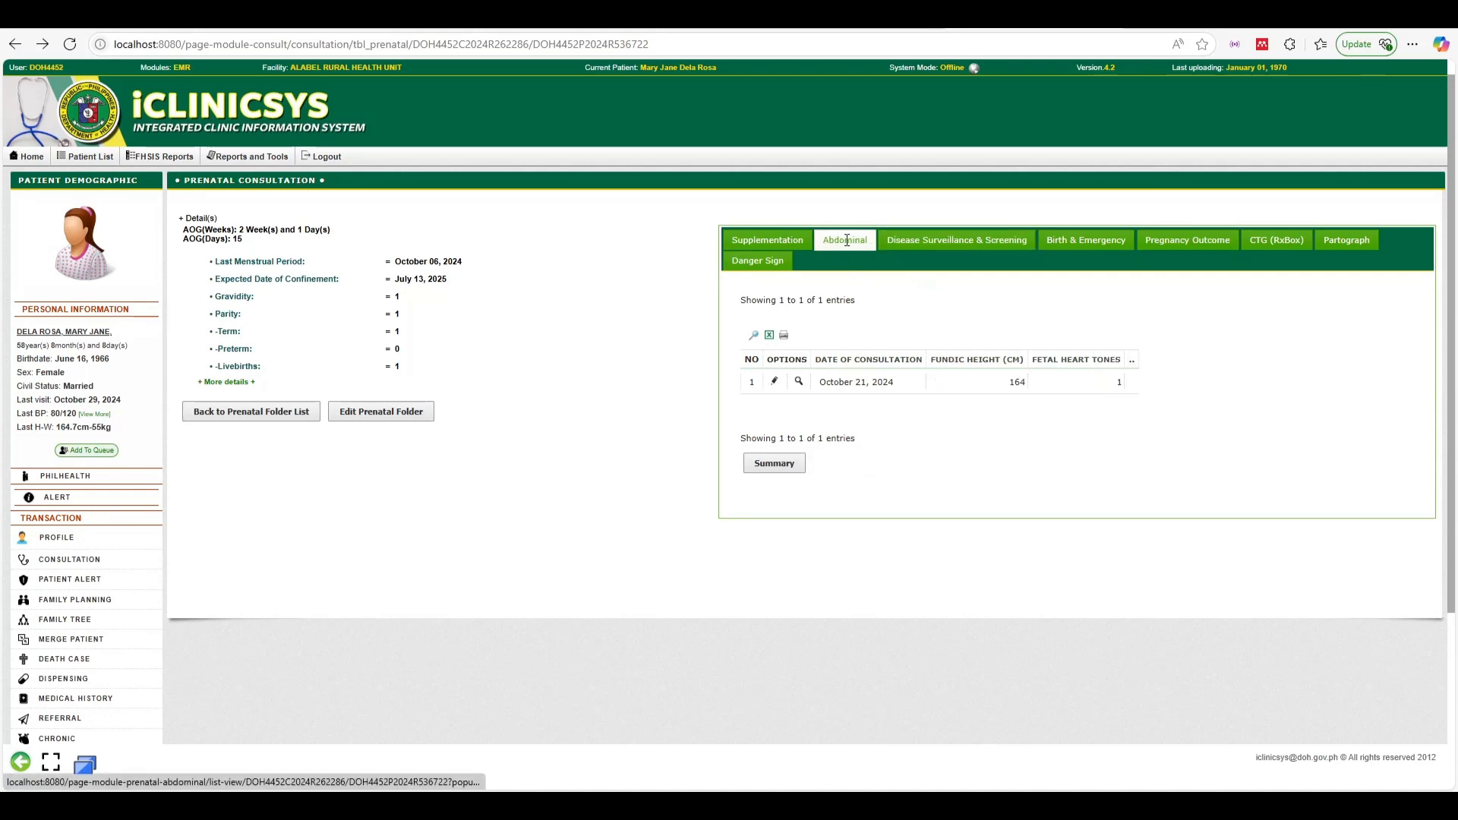
Start a new birth plan with the birth attendant's name, facility 'Sample RHU' and 'Sample location'
left_click(1086, 240)
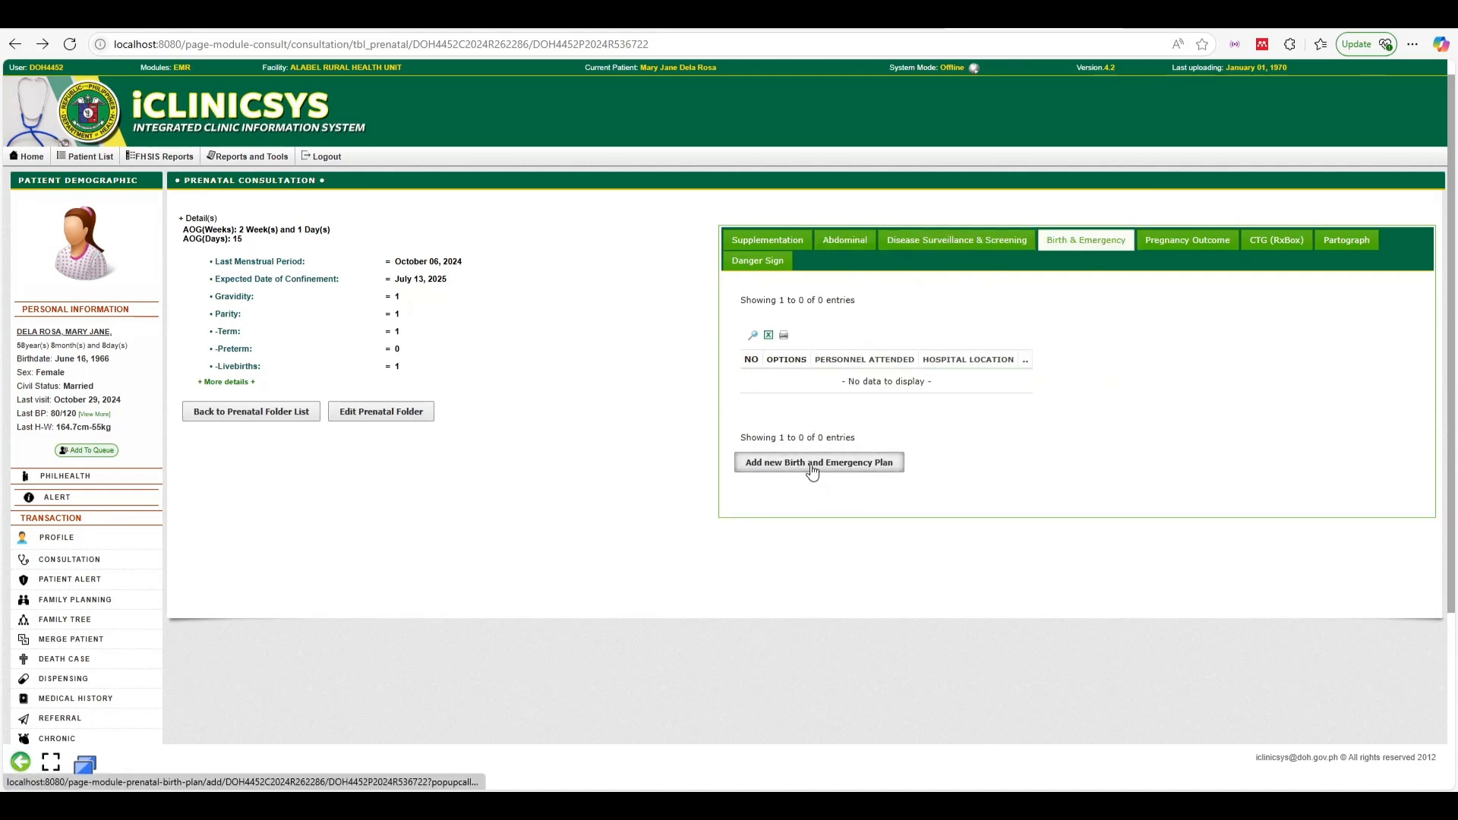
left_click(812, 466)
left_click(658, 92)
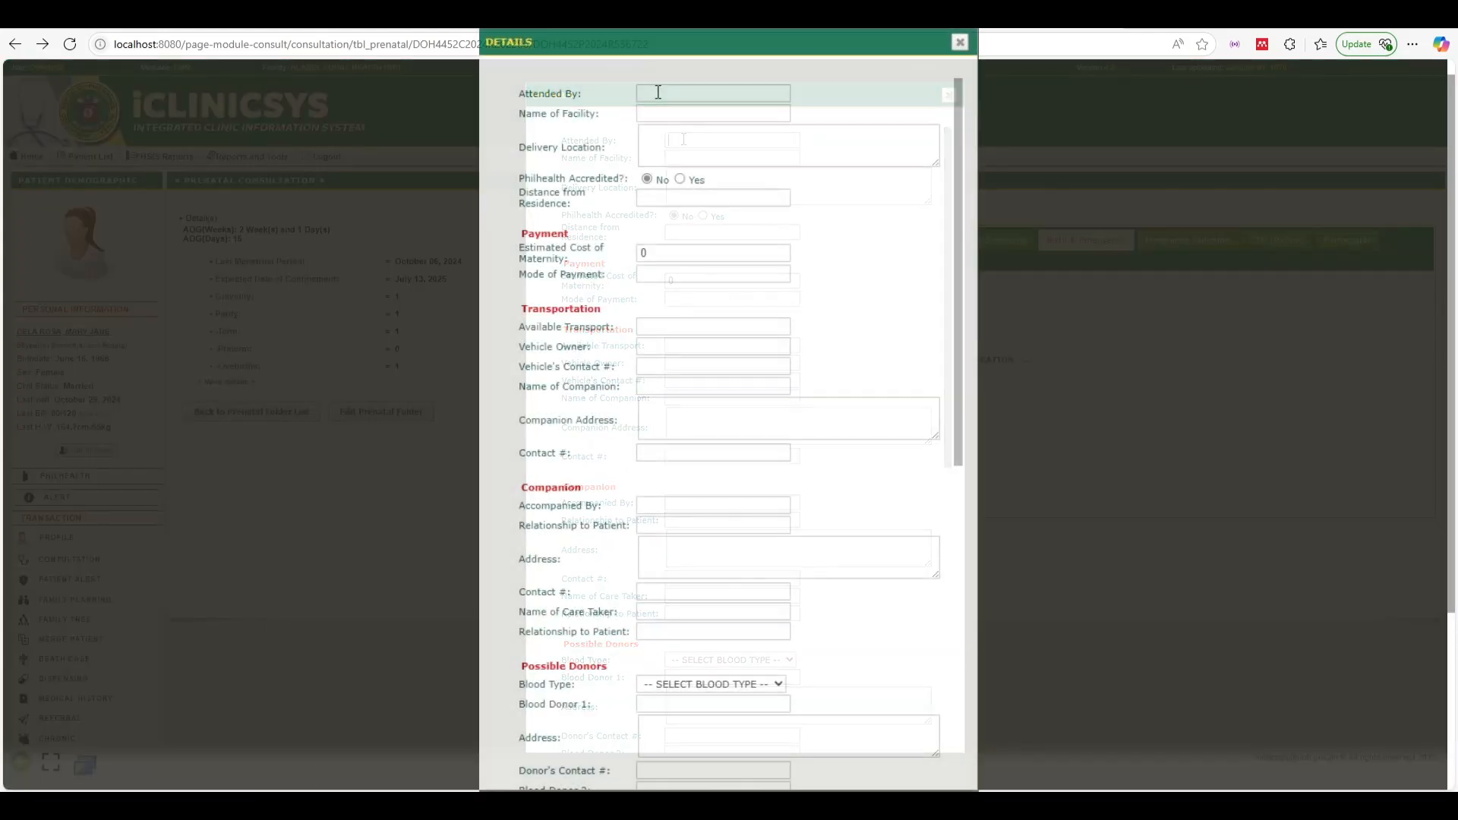
type("Dr.")
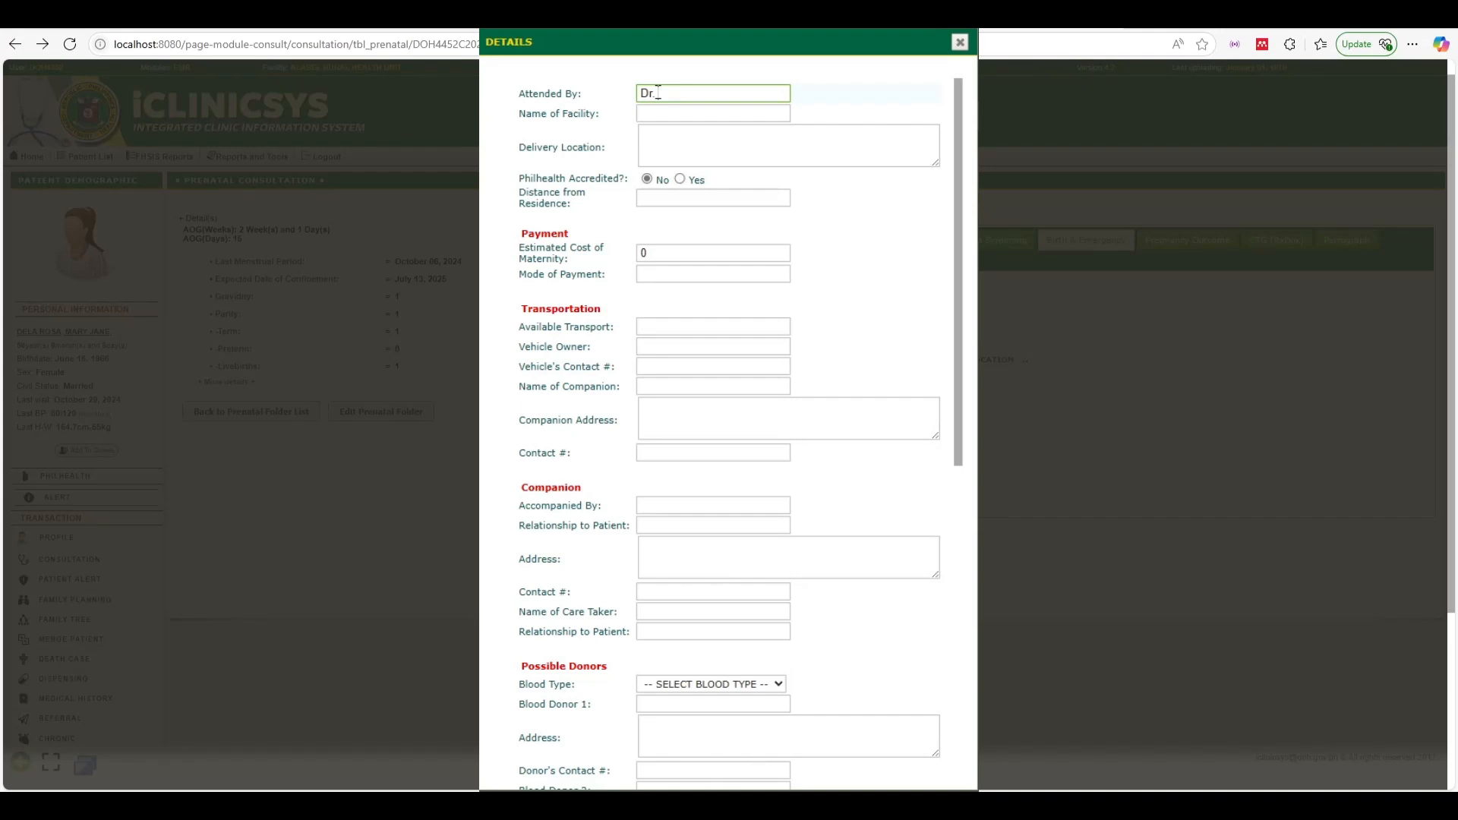
scroll(751, 367, "down", 8)
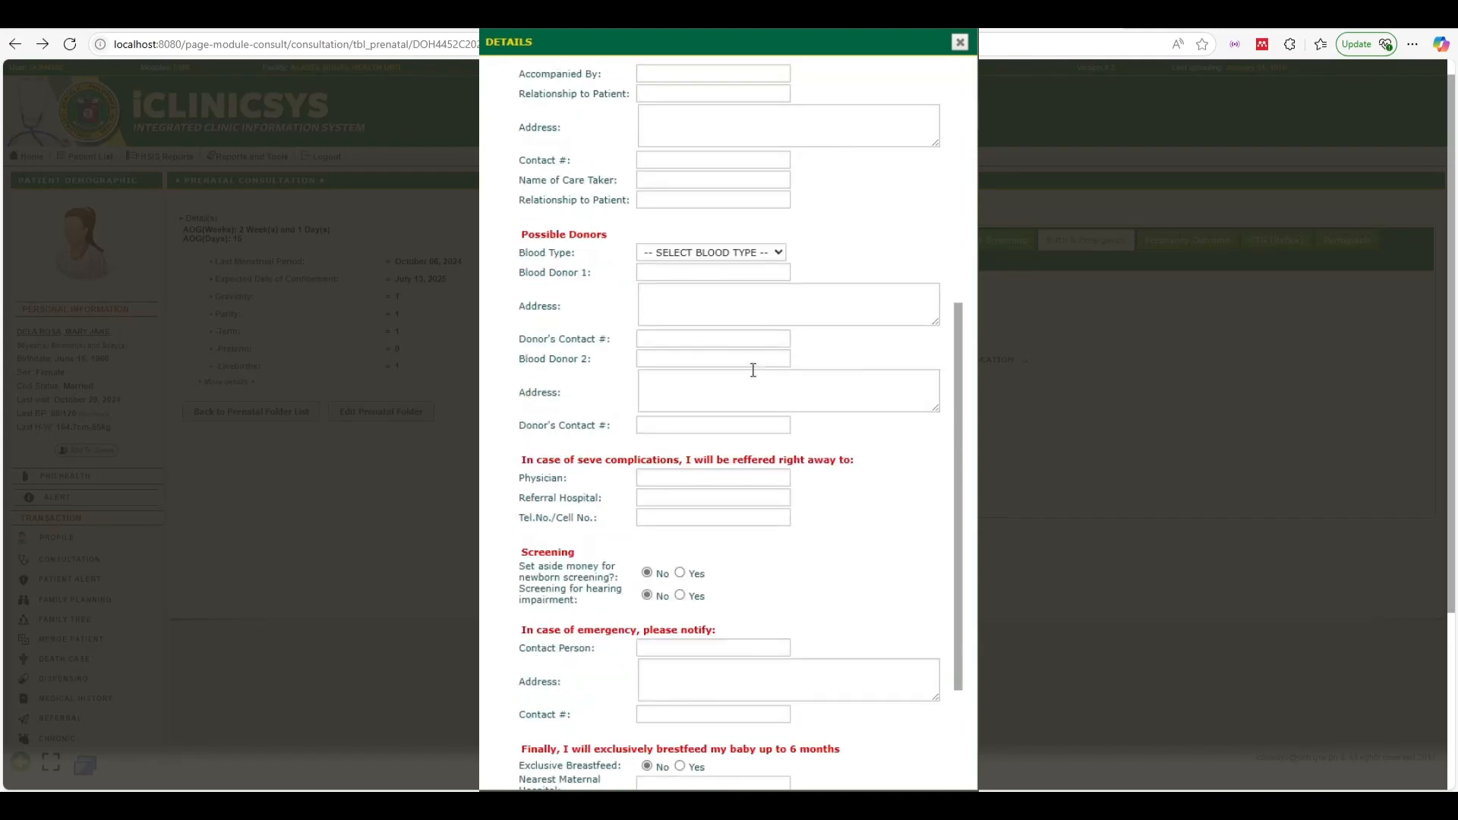
scroll(709, 607, "up", 5)
scroll(709, 602, "up", 4)
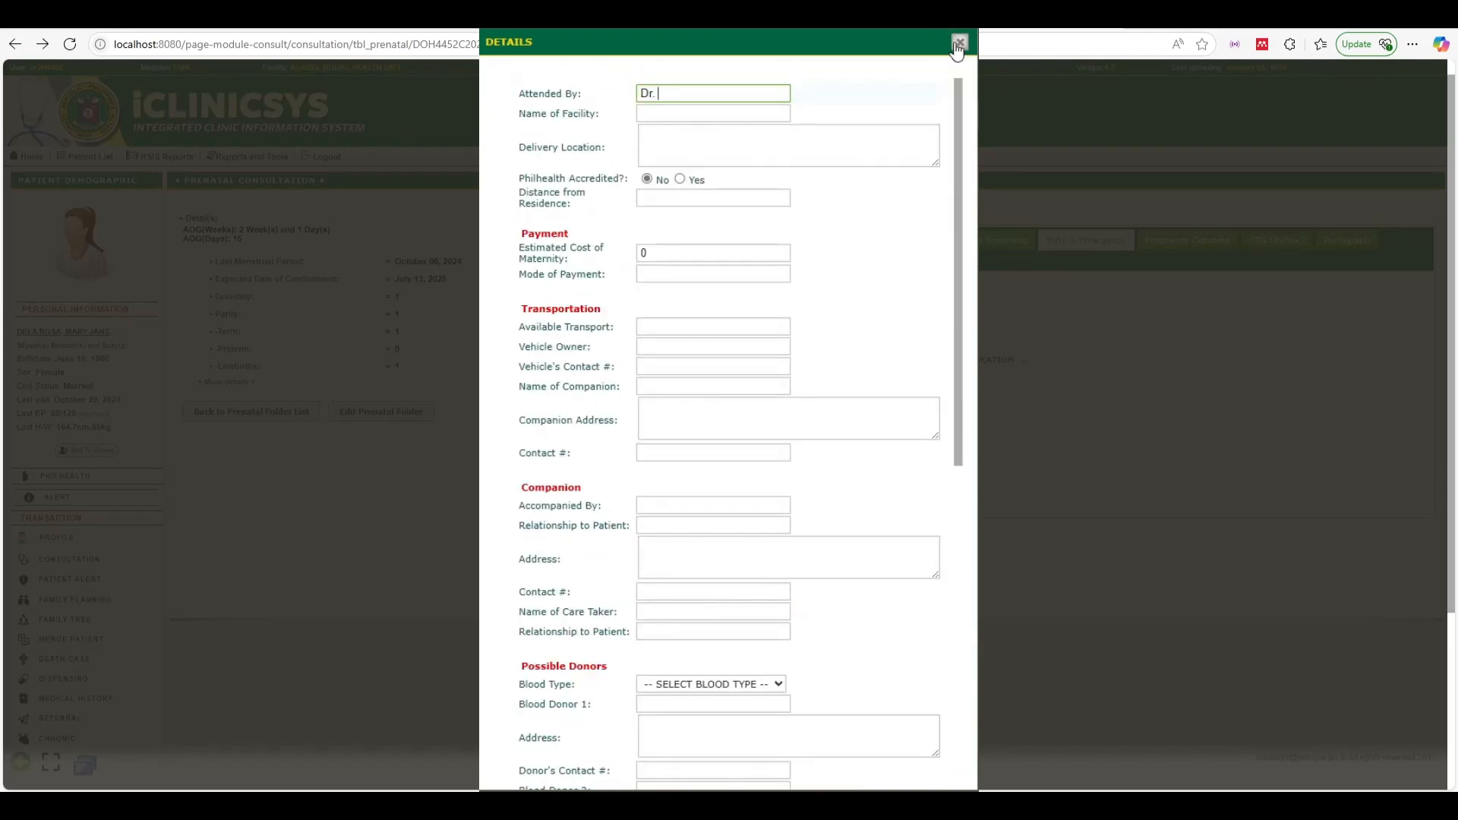
type("Ramos")
left_click(716, 112)
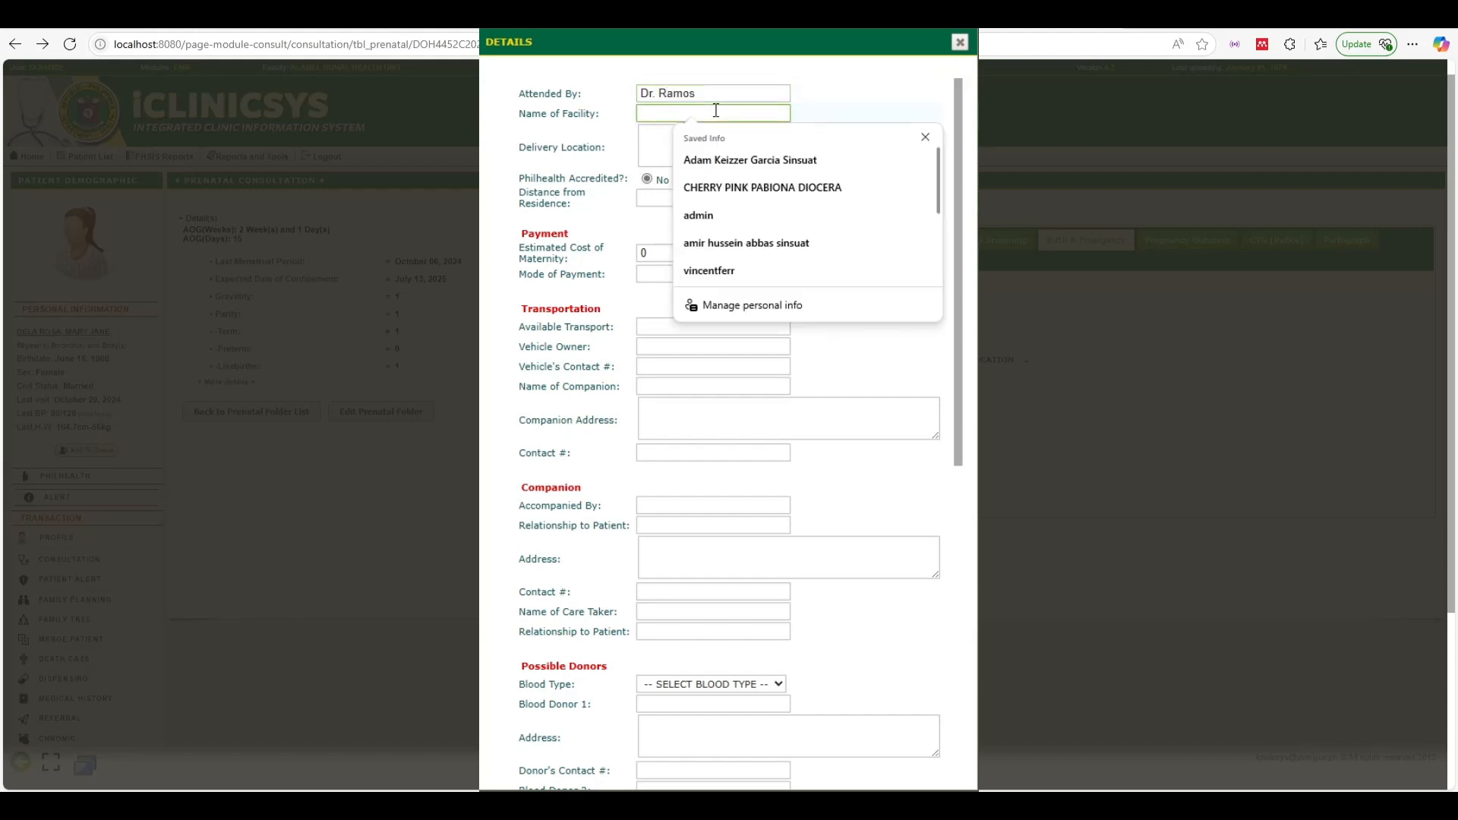
type("Sample RHU")
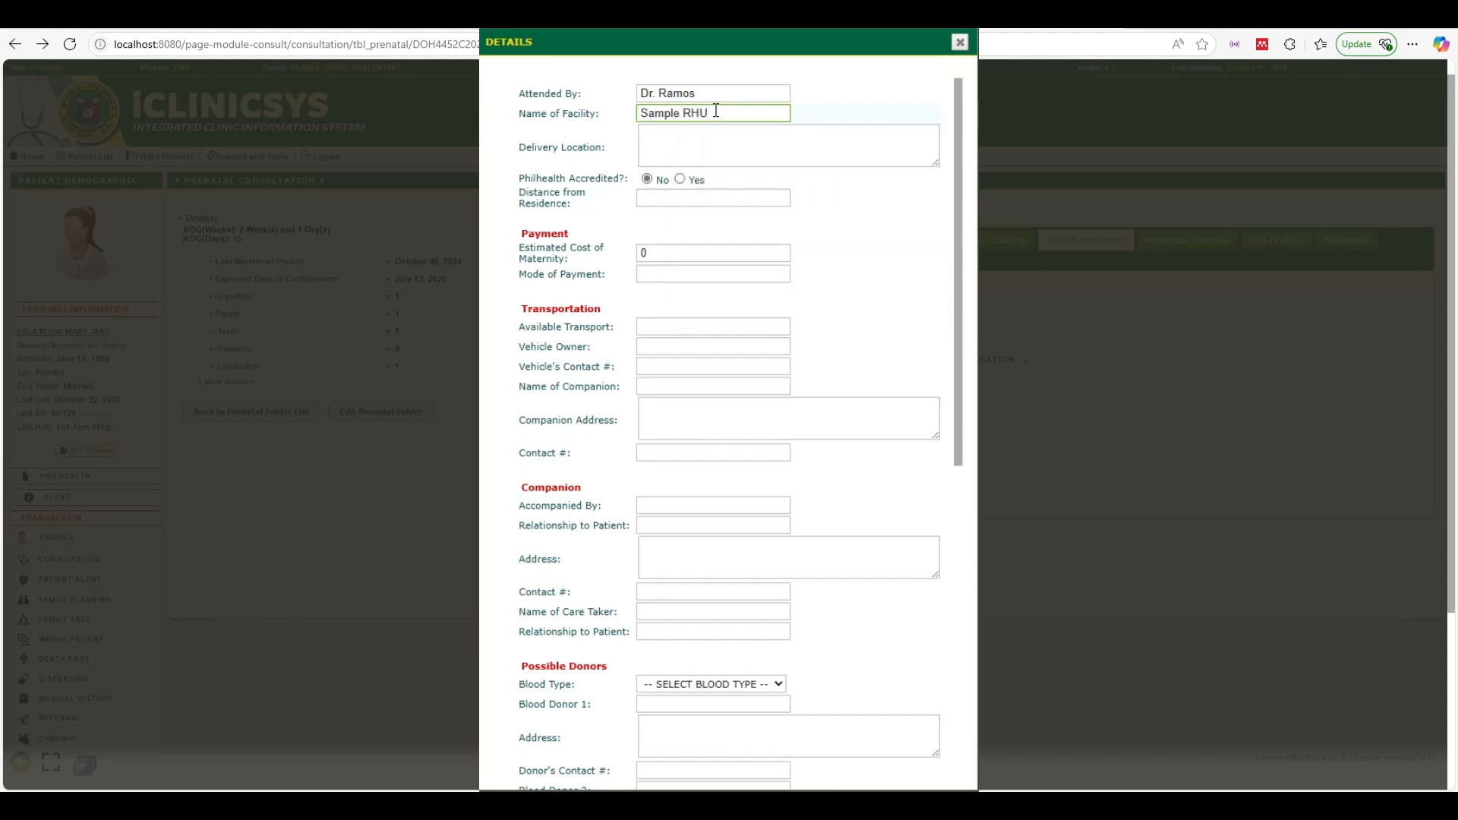
left_click(722, 139)
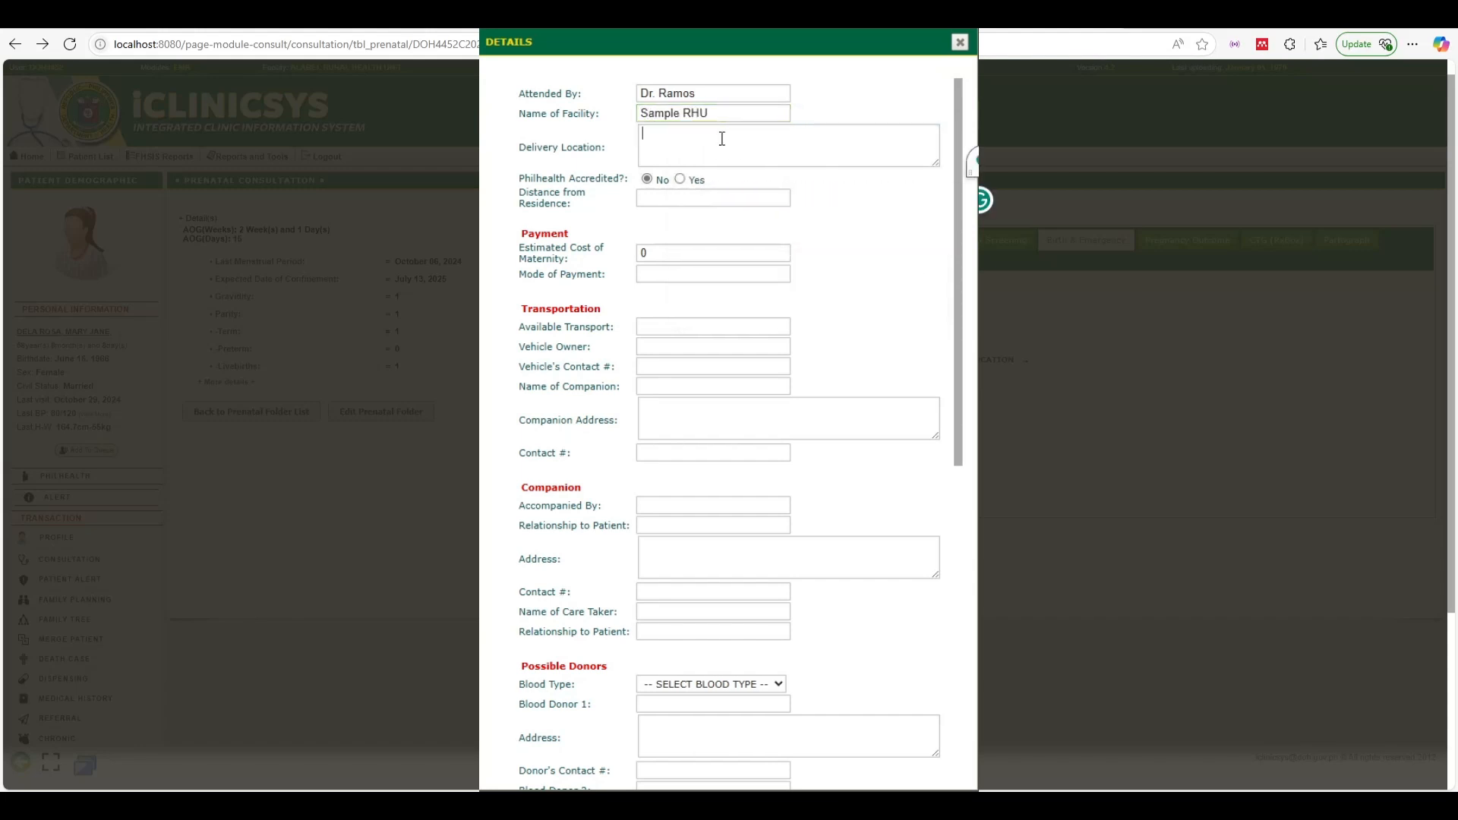
type("Sample location")
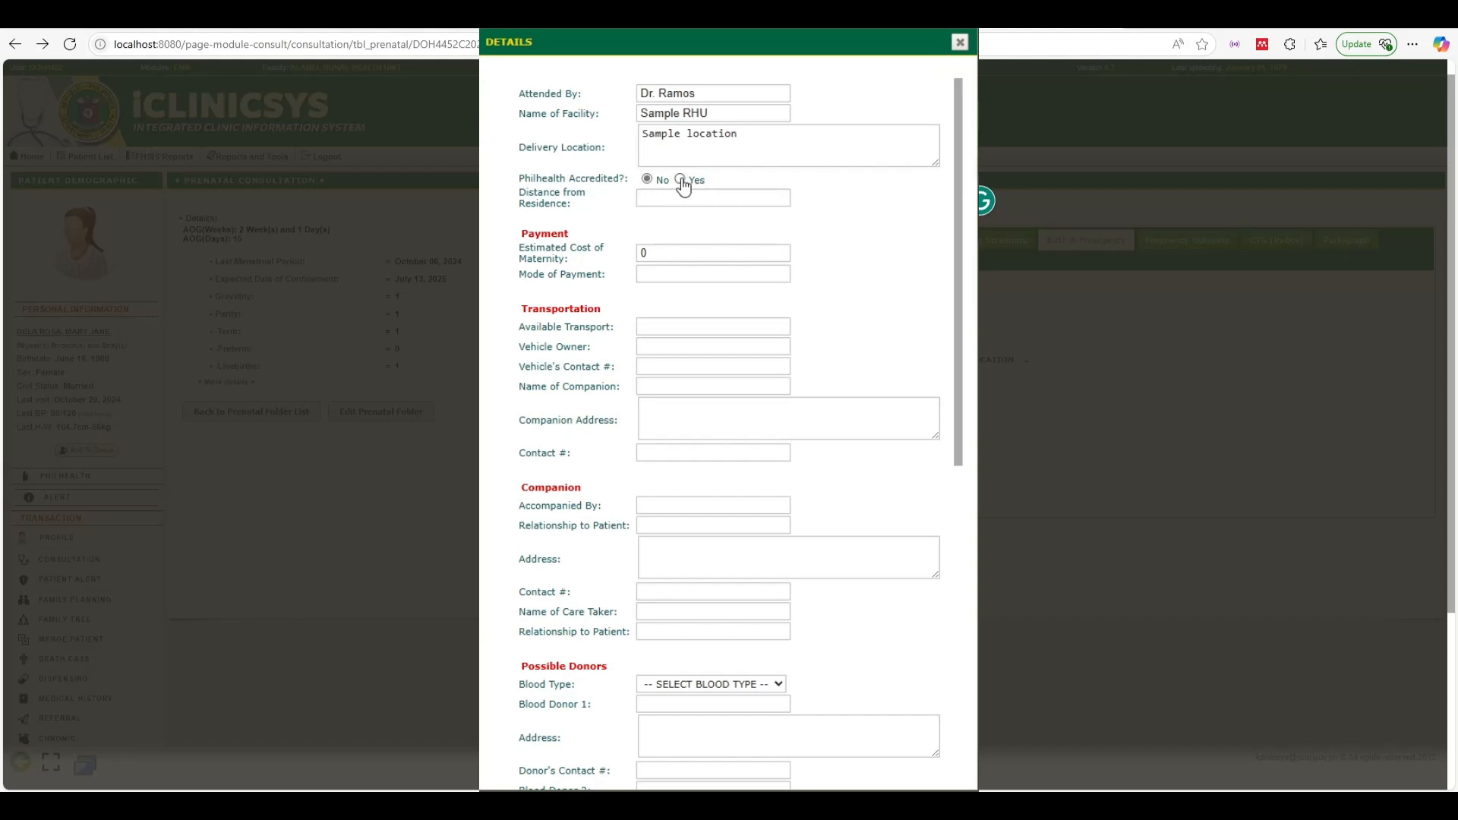
Mark the facility Philhealth accredited, distance 25, estimated maternity cost 1000, payment Cash
left_click(679, 179)
left_click(692, 202)
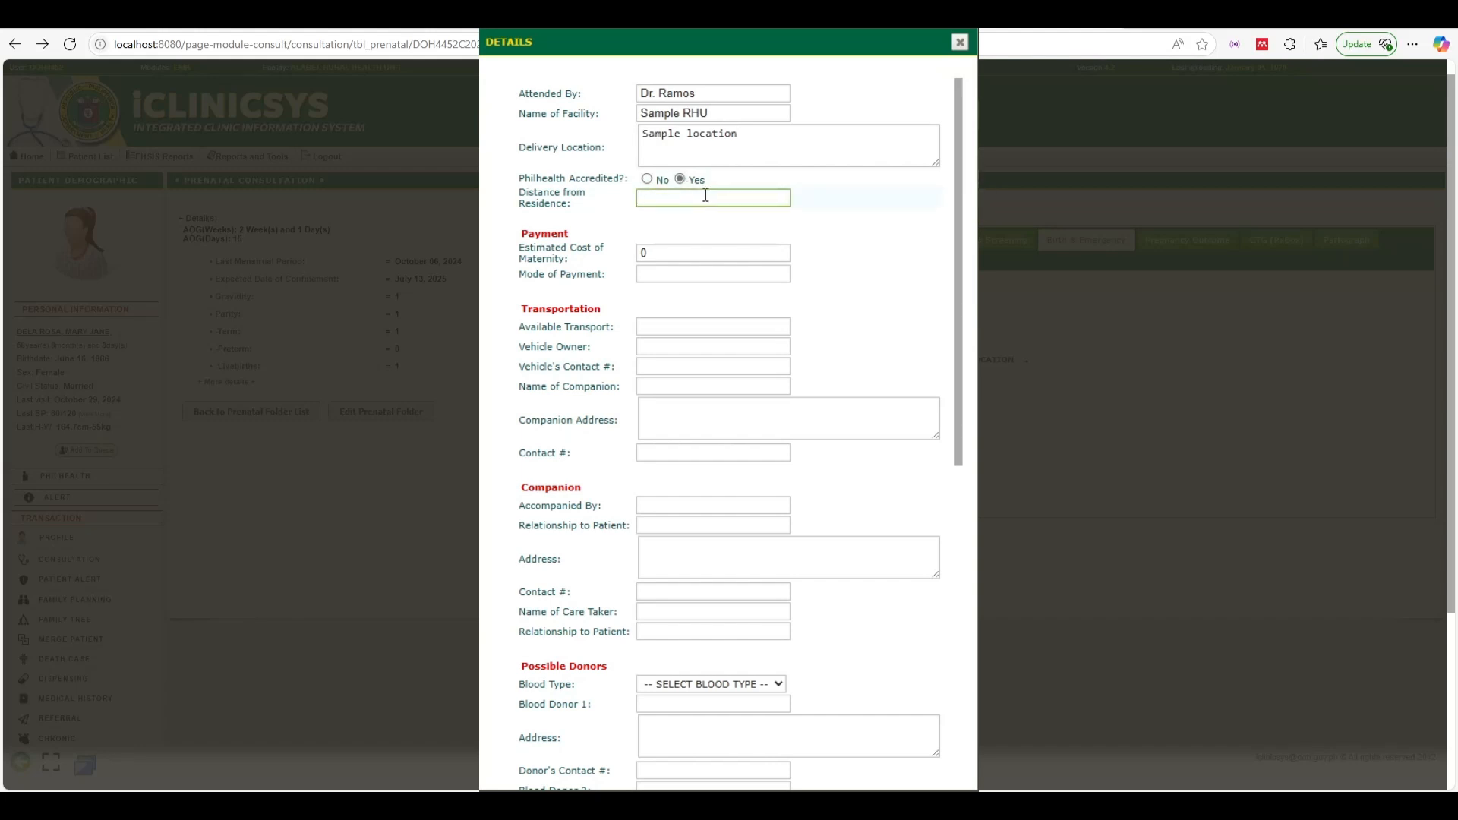
type("25")
double_click(708, 253)
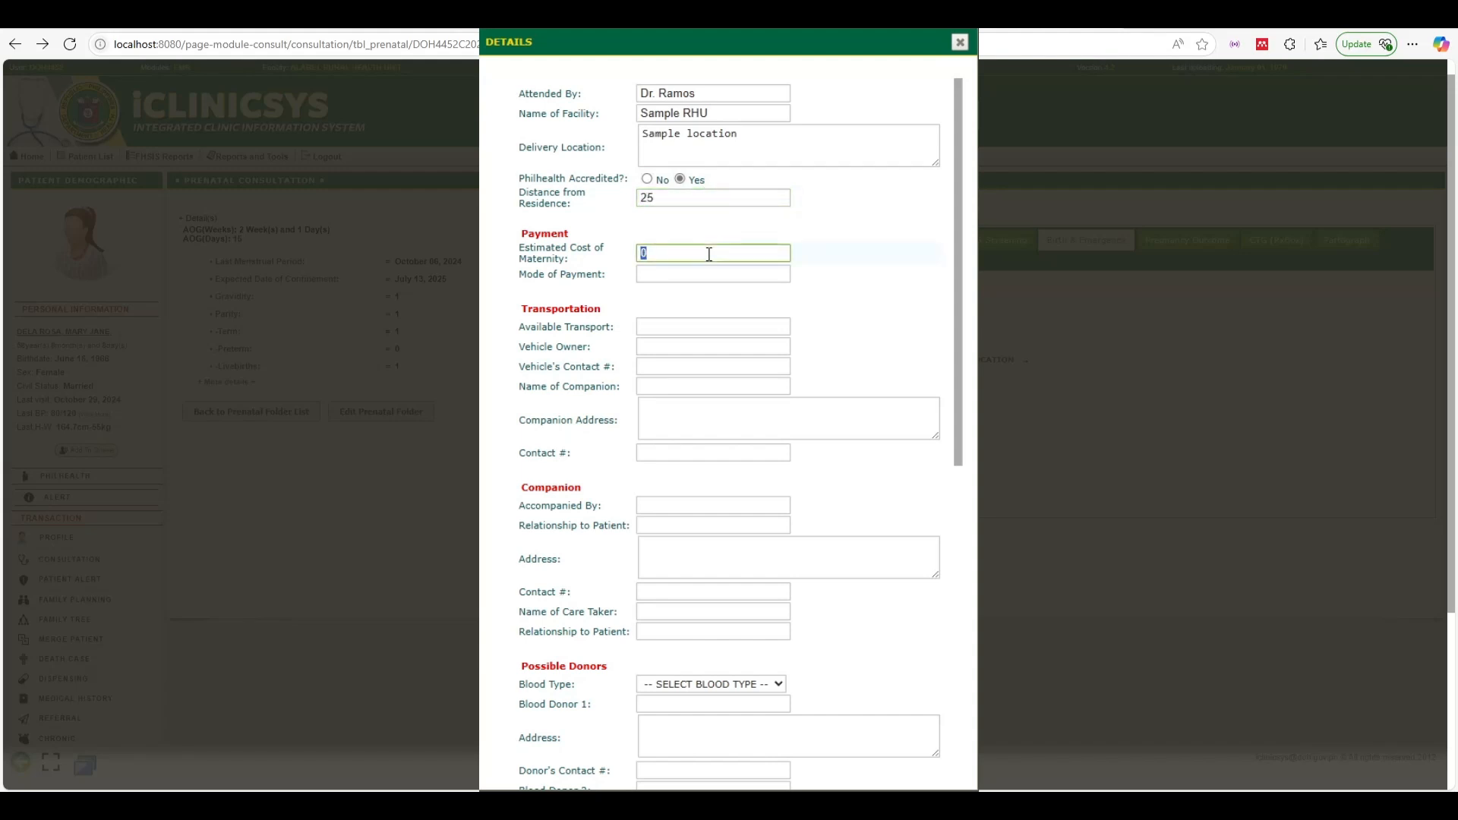
type("1000")
left_click(663, 276)
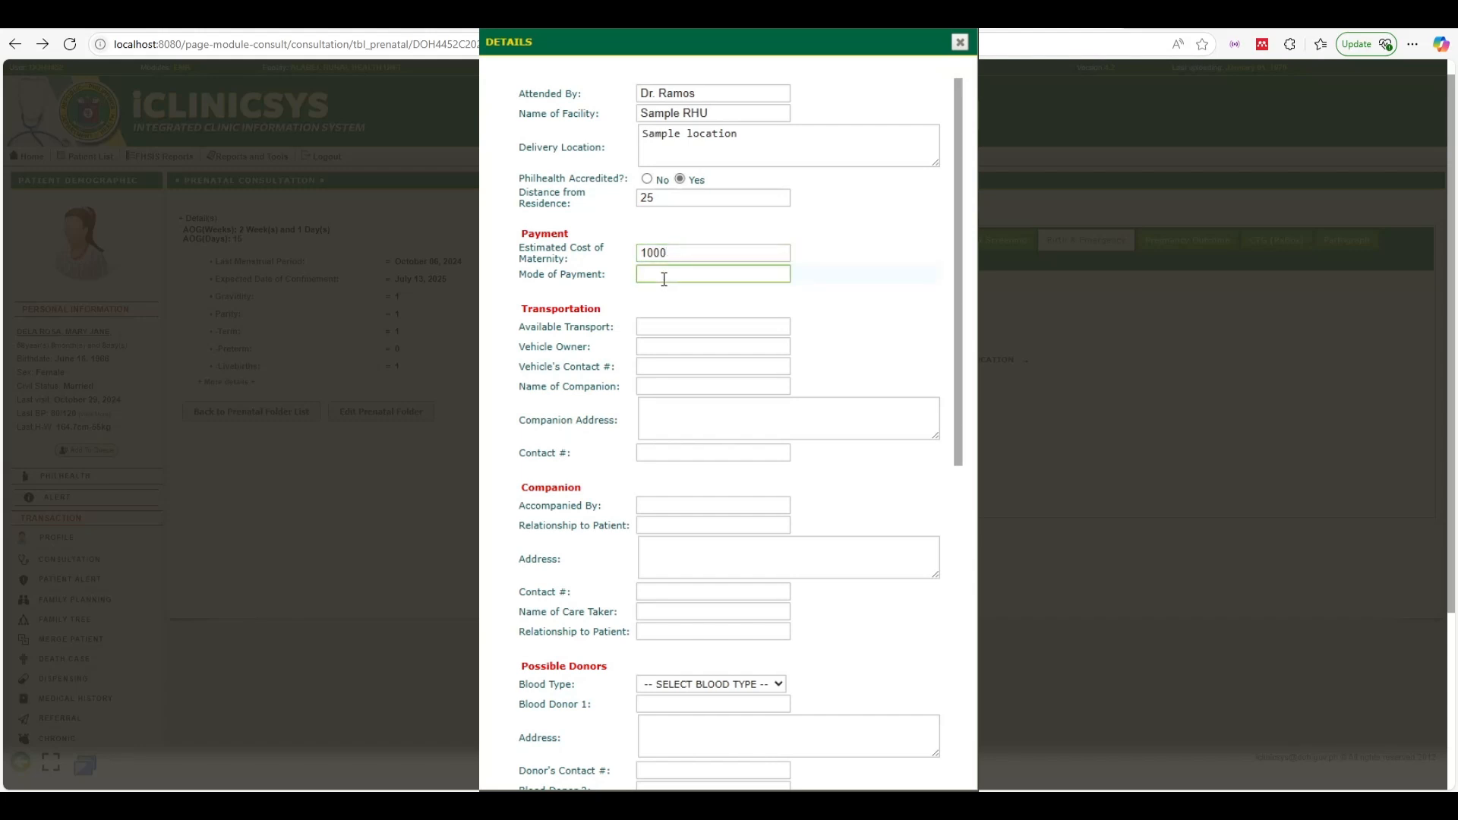
type("Cash")
Fill transport, vehicle owner, vehicle contact and companion name with 'Sample', companion address 'TSample address'
left_click(653, 328)
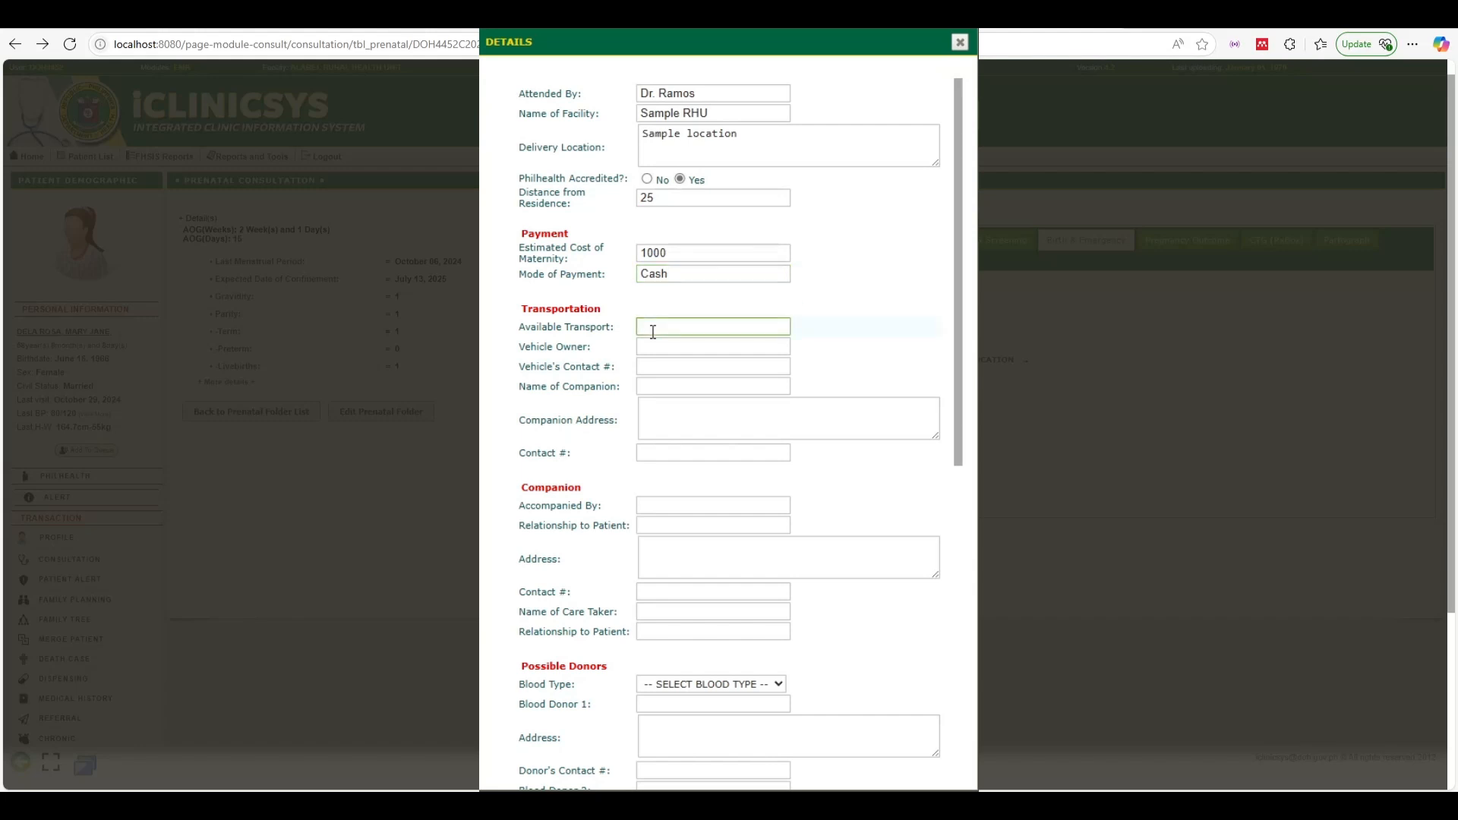
type("Sample")
left_click(662, 347)
type("Sample")
left_click(670, 366)
type("Sample")
left_click(673, 386)
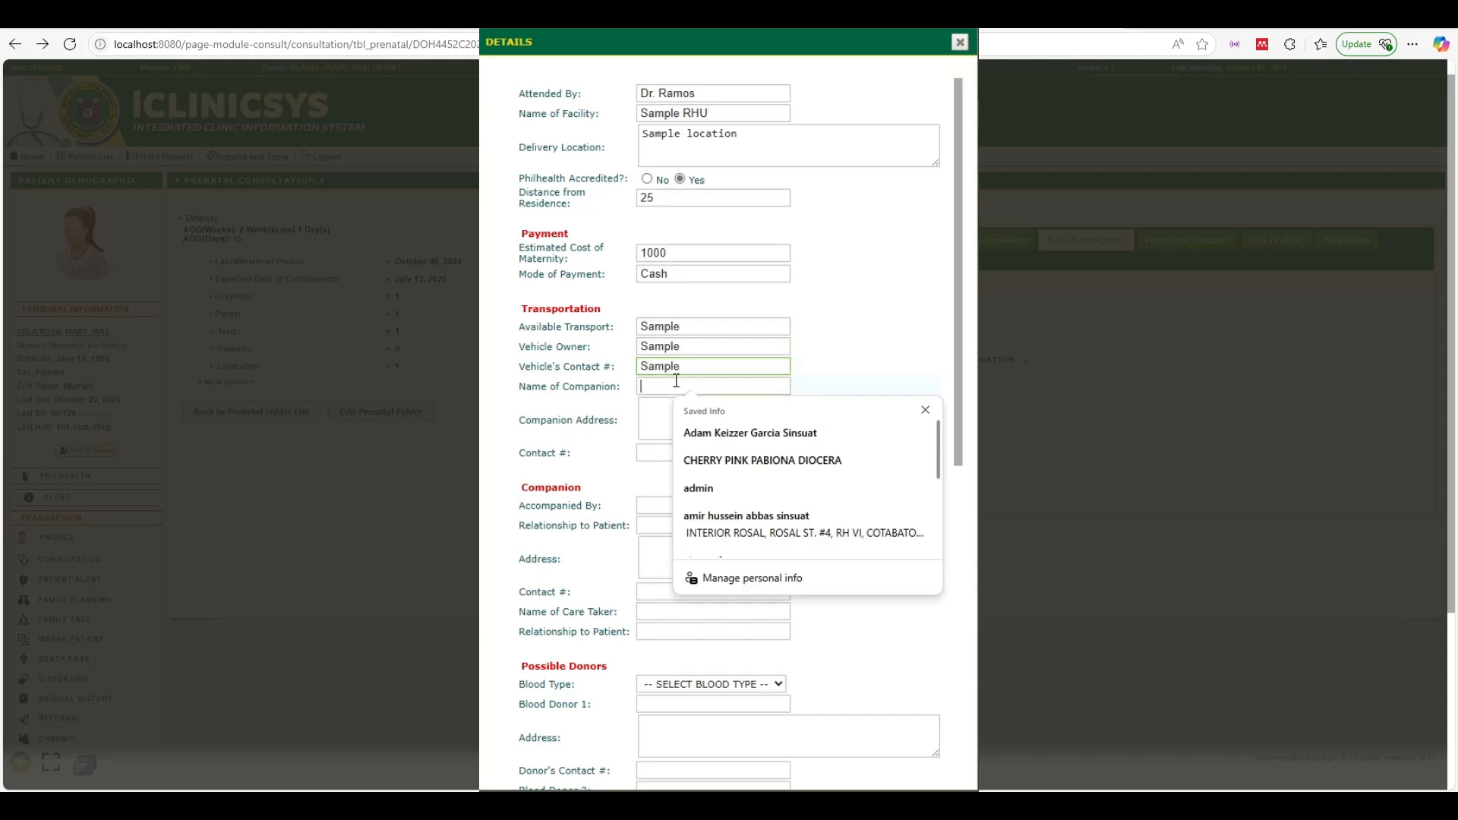
type("Sample")
left_click(673, 410)
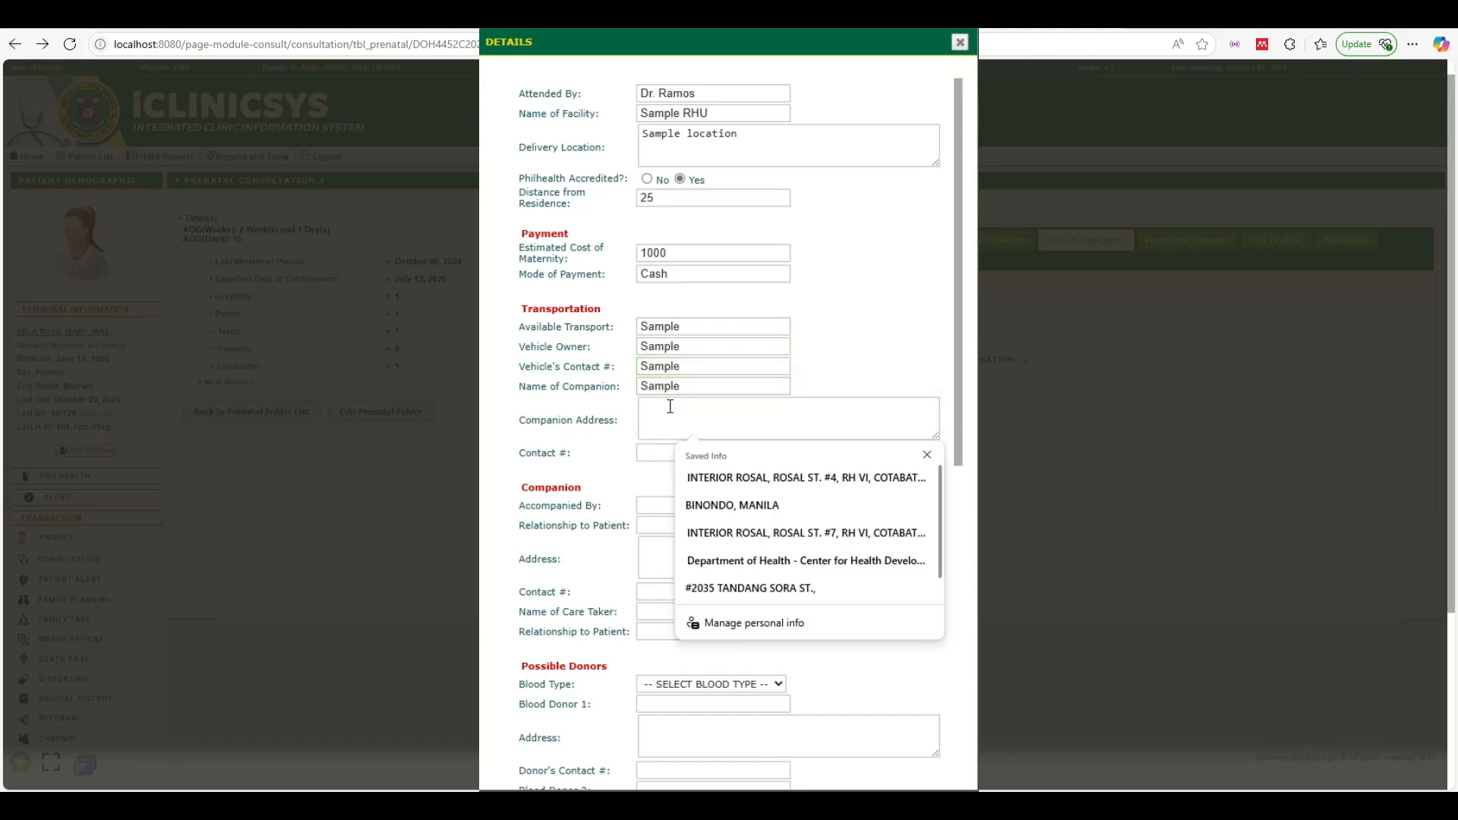
type("T")
type("Sample address")
Correct entries to 'Sample companion', 'Sample nbumber', owner 'Sampleowner' and transport 'Sample transport'
double_click(735, 388)
key("BackSpace")
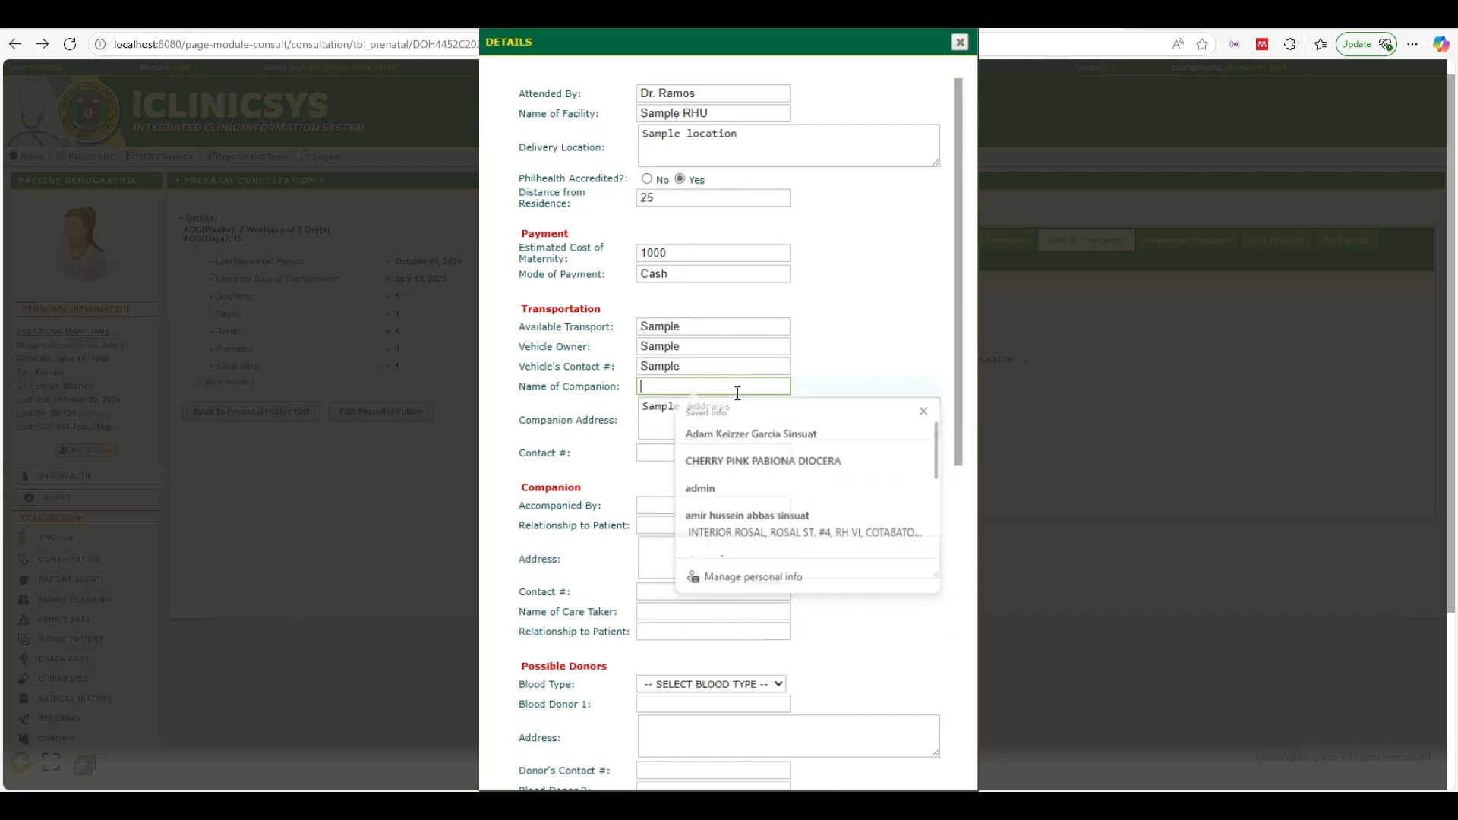
type("Sample companion")
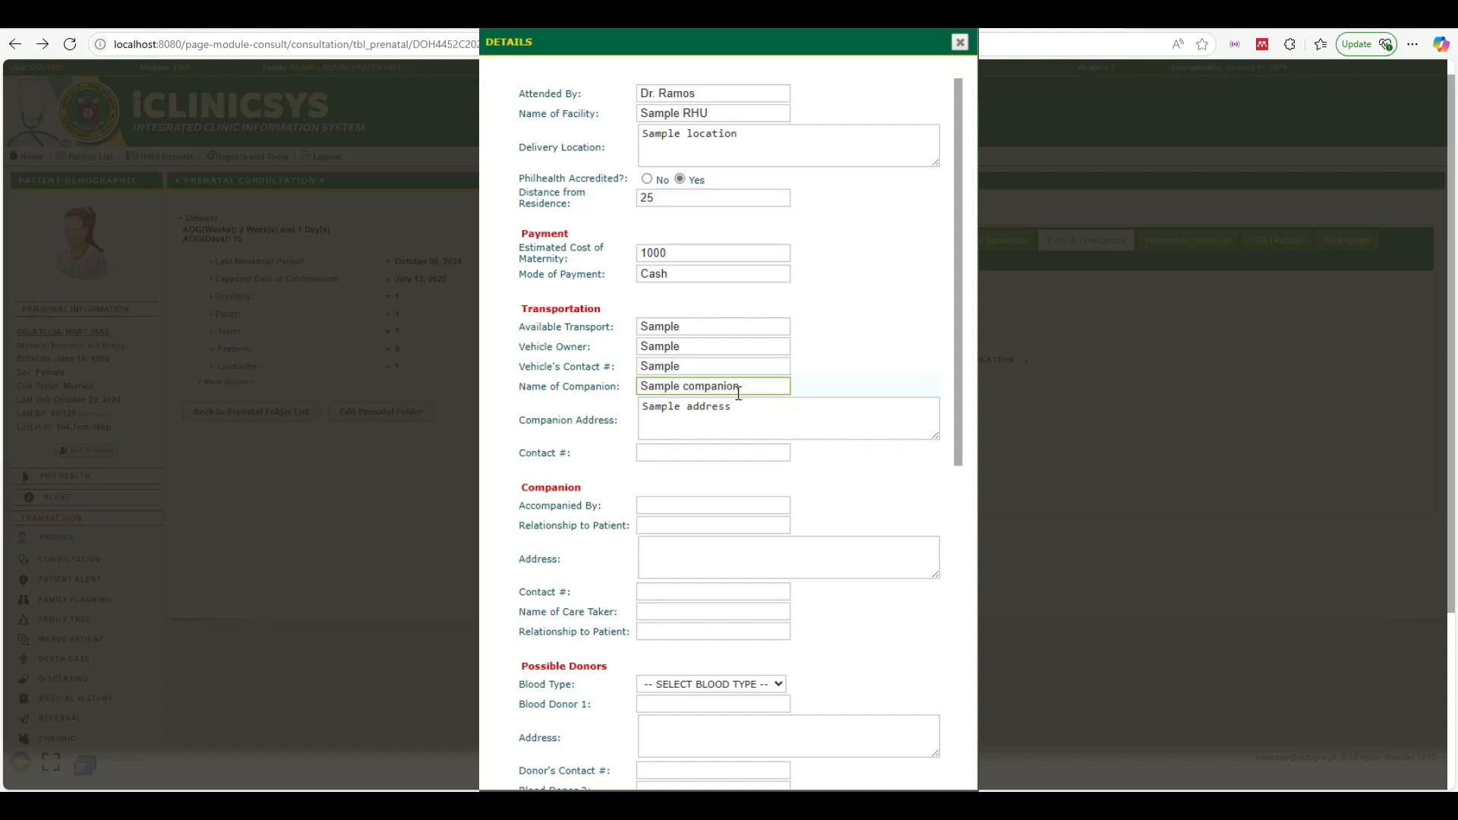
double_click(707, 365)
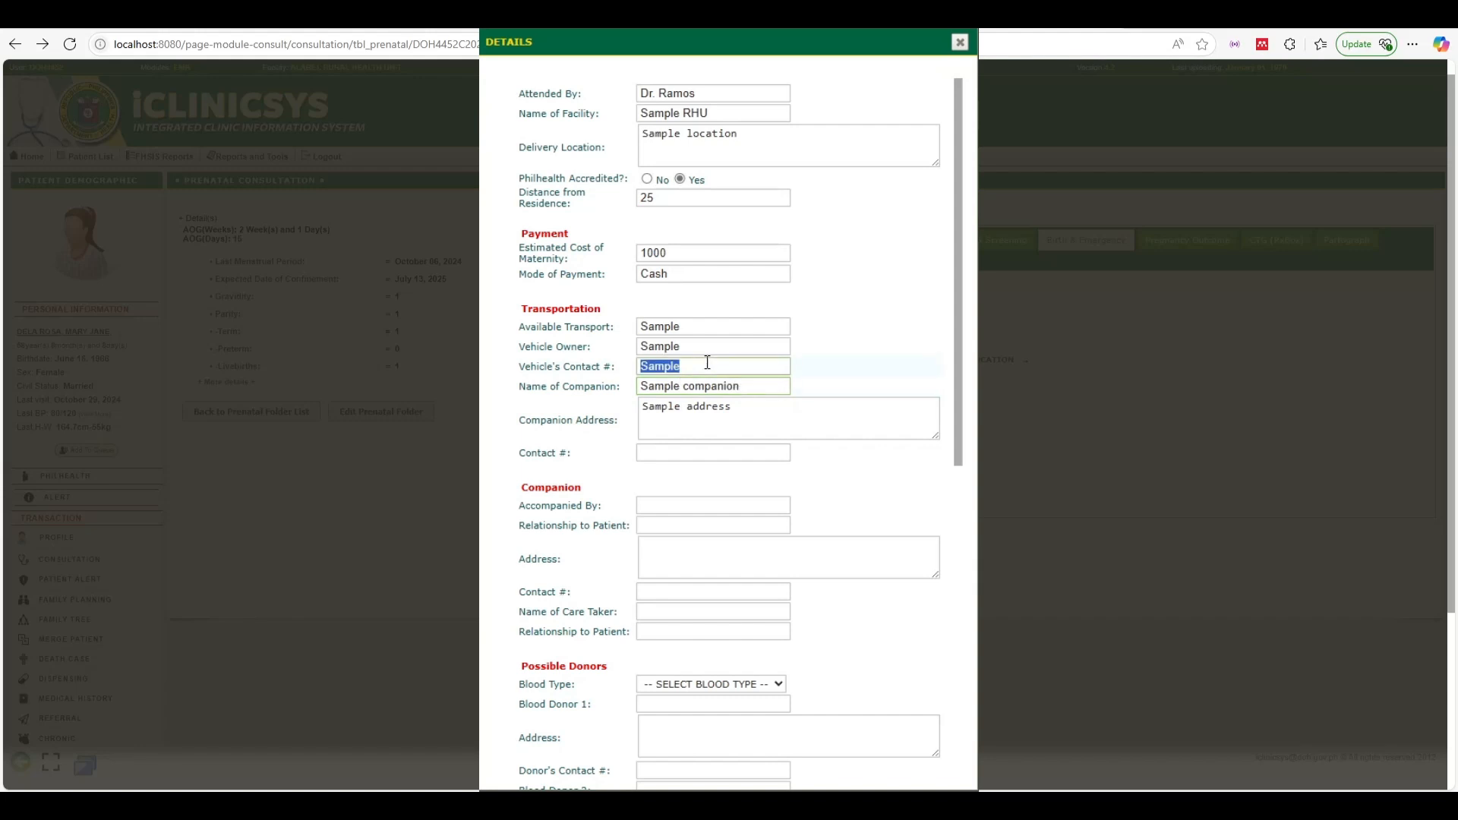
key("BackSpace")
type("Sample ")
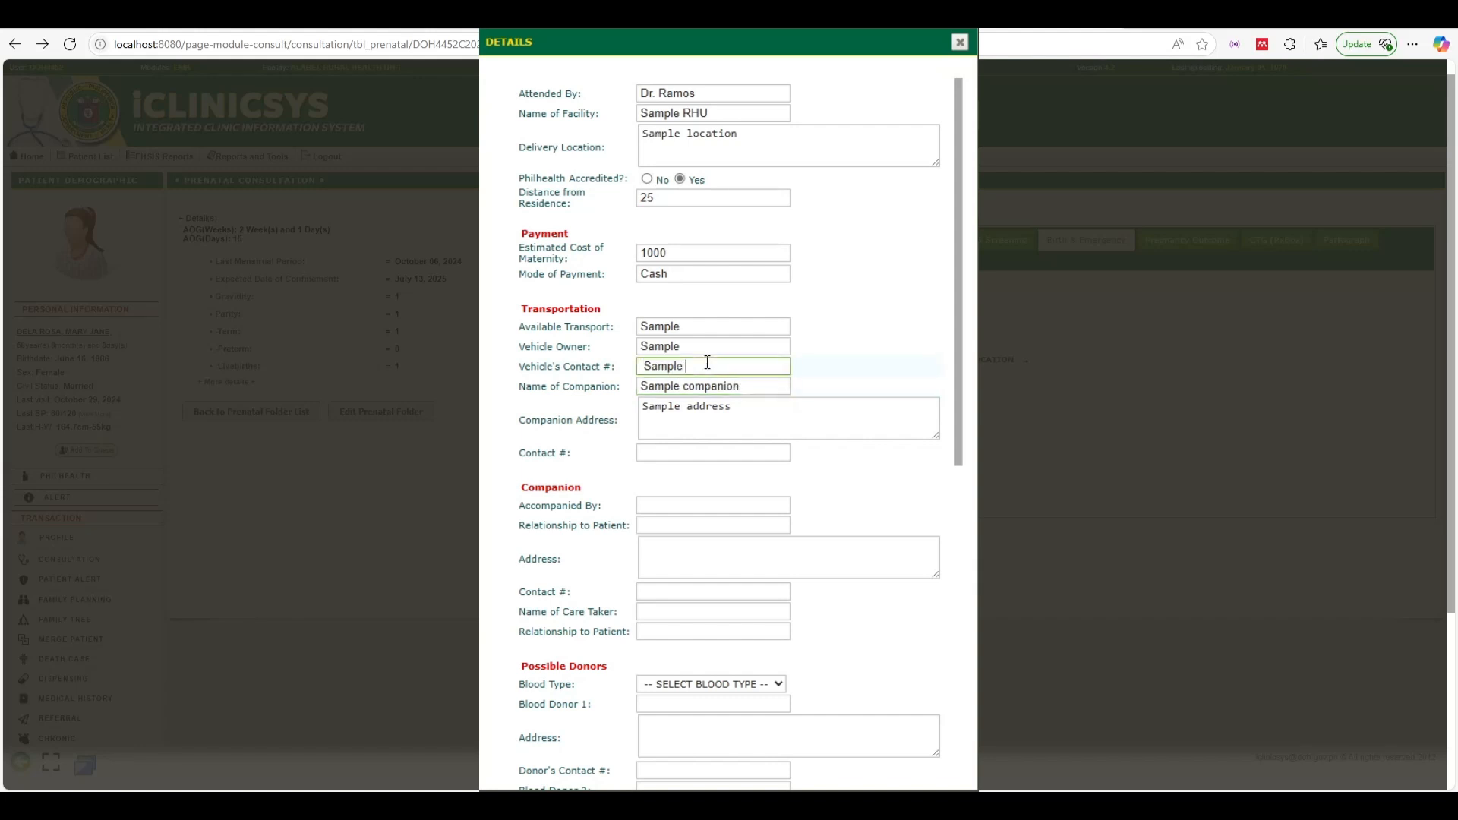
type("nb")
type("umber")
double_click(732, 343)
left_click(734, 344)
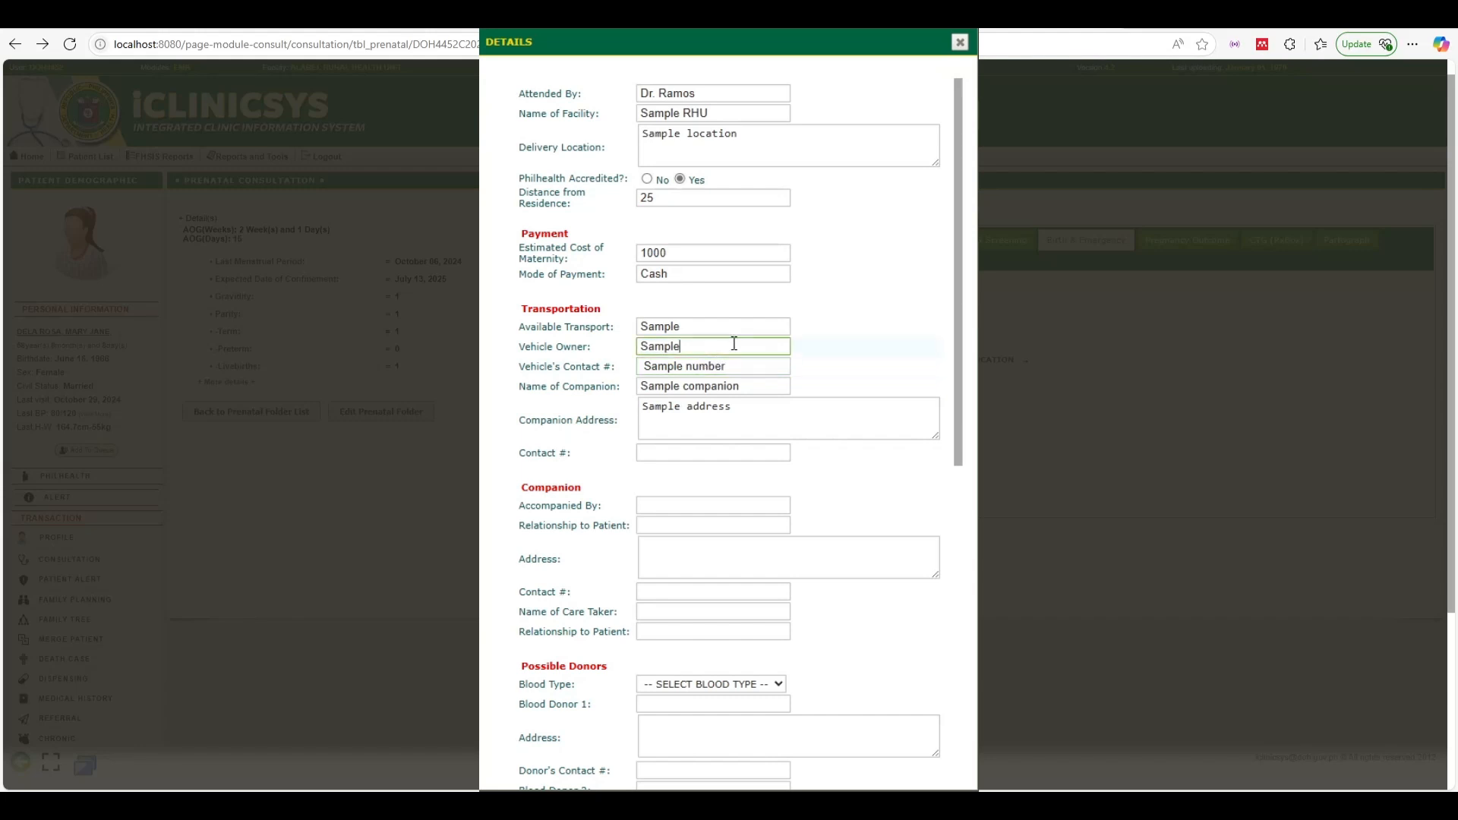
type("owner")
double_click(714, 327)
key("BackSpace")
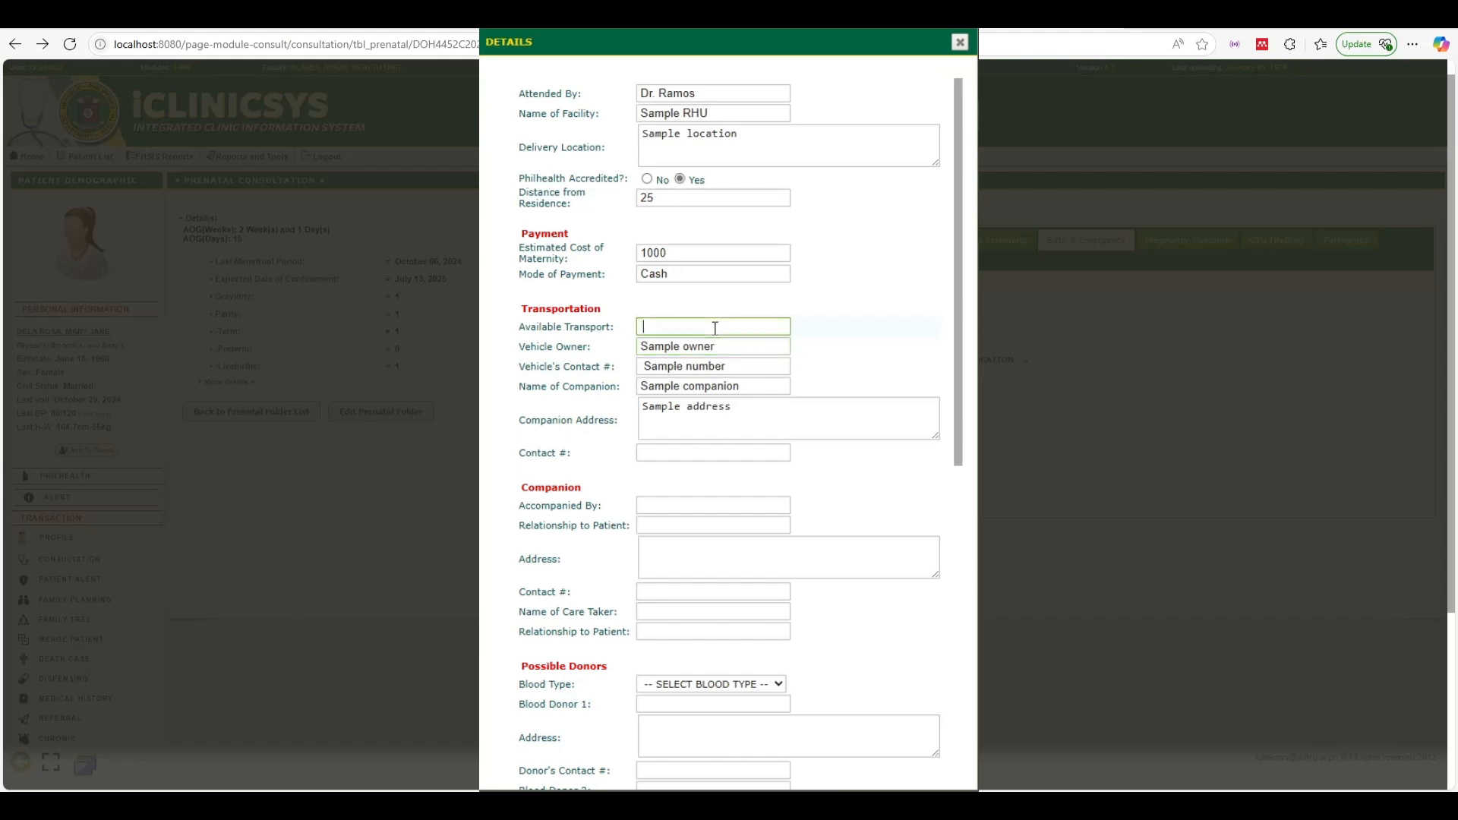
type("Sample transport")
Enter contact 'Sample contac', the accompanying person's name, and relationship Relative
left_click(648, 451)
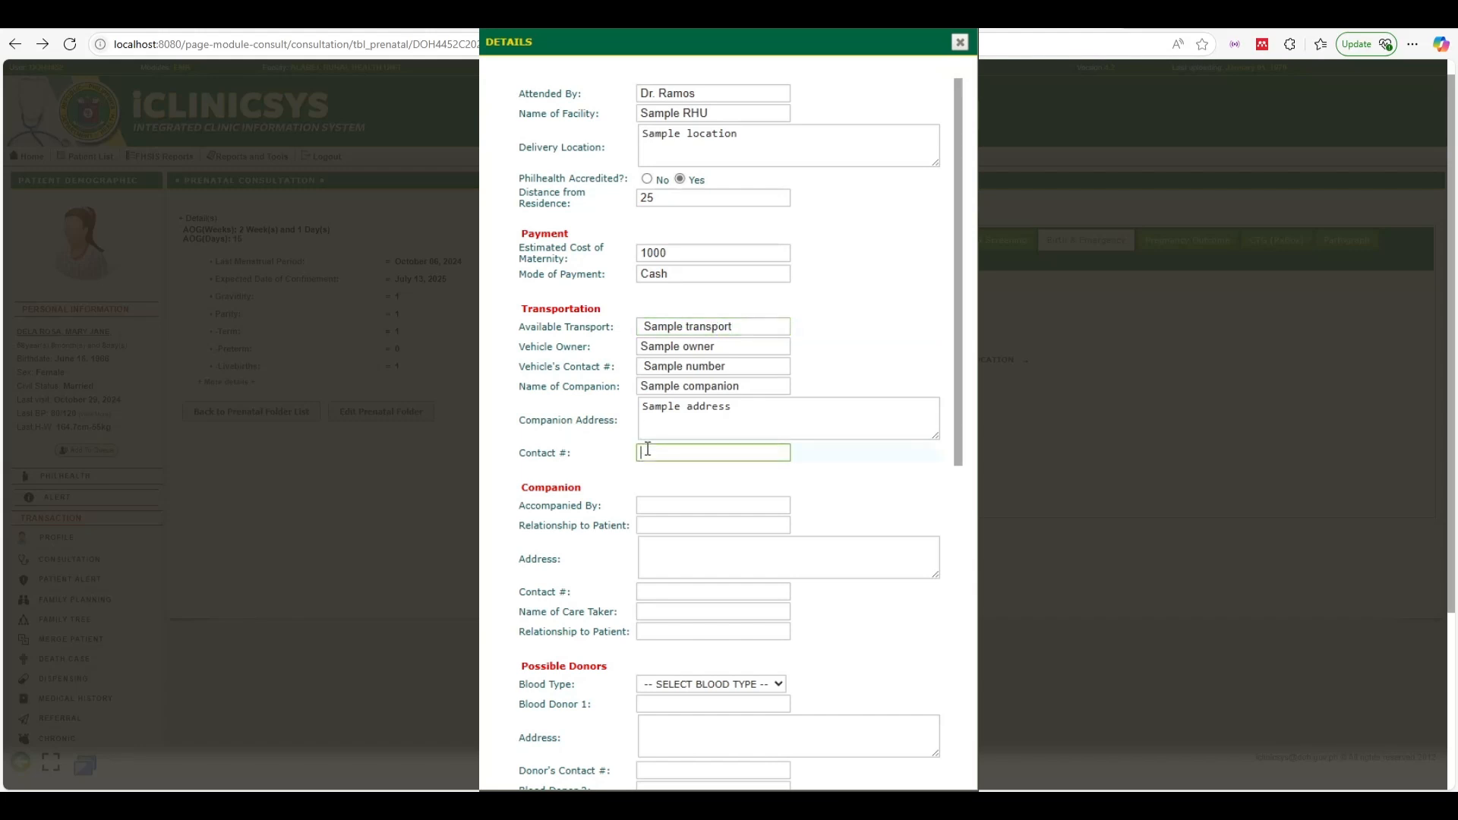
type("Sample contact")
left_click(741, 505)
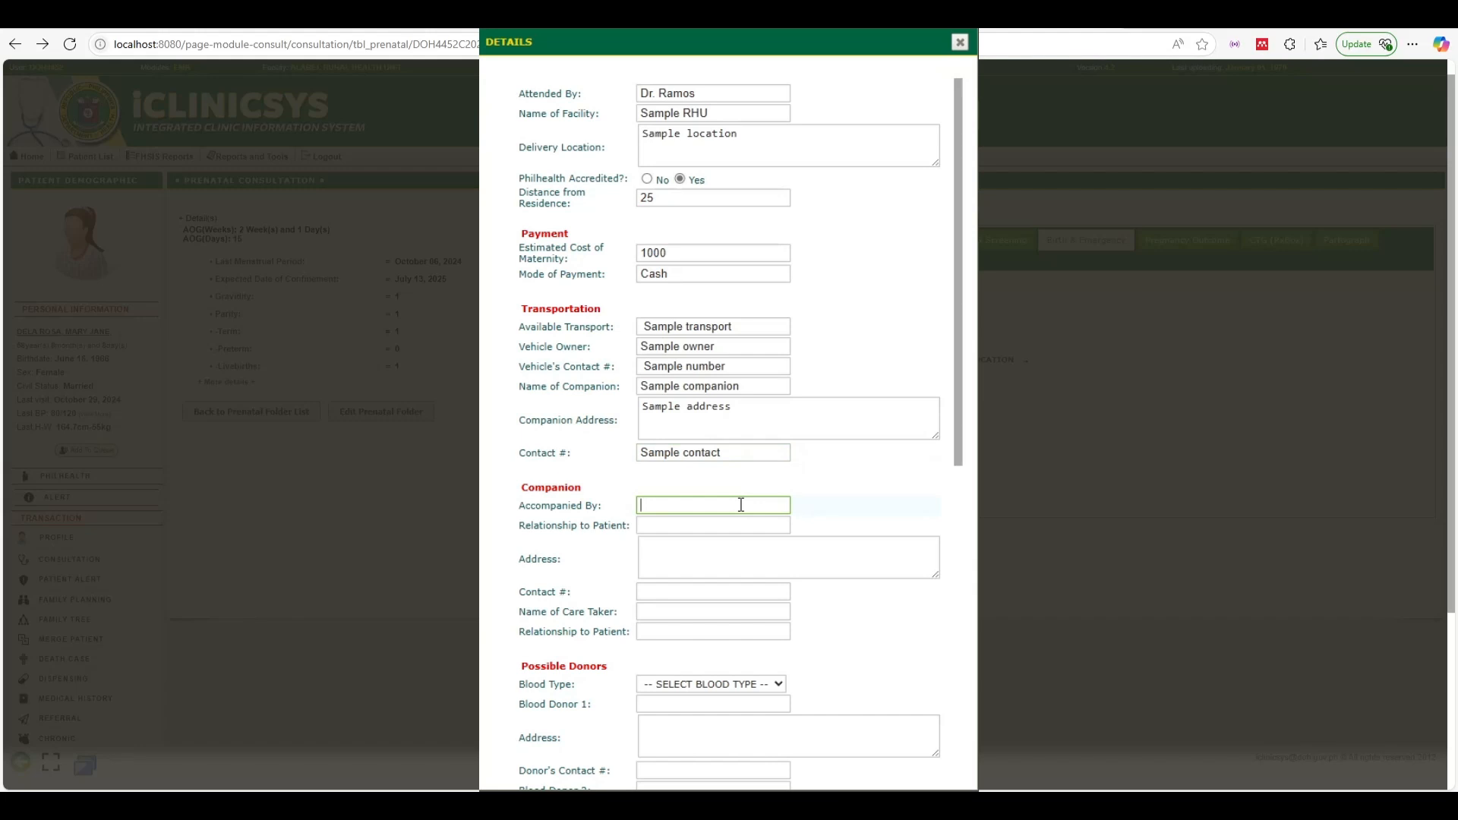
type("Juan Dela Cruz")
left_click(703, 529)
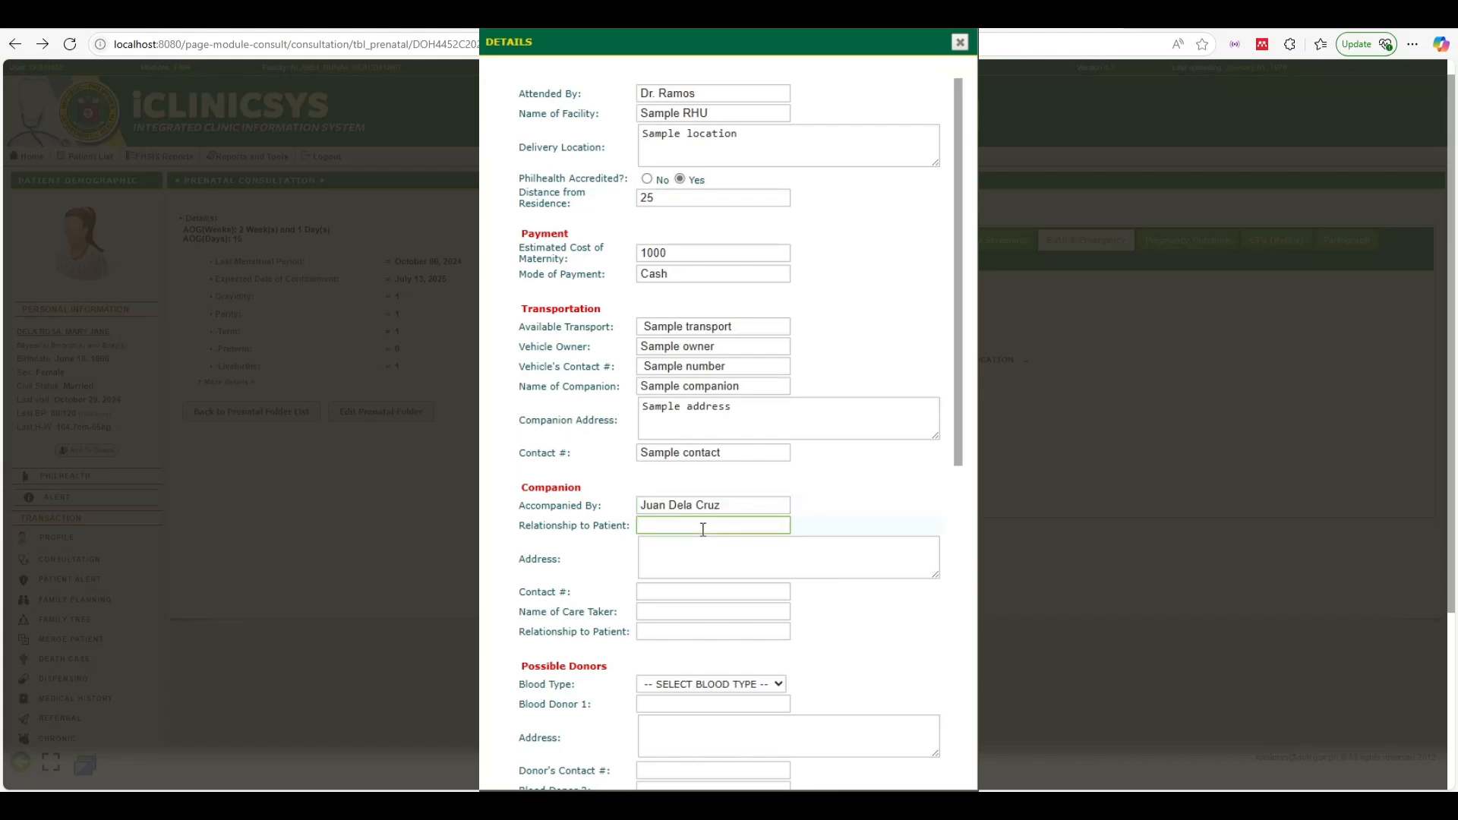
type("Relative")
Enter companion address 'Sample Address', contact 'Sample contac', care taker 'Sample care taker', relationship Relative
left_click(666, 546)
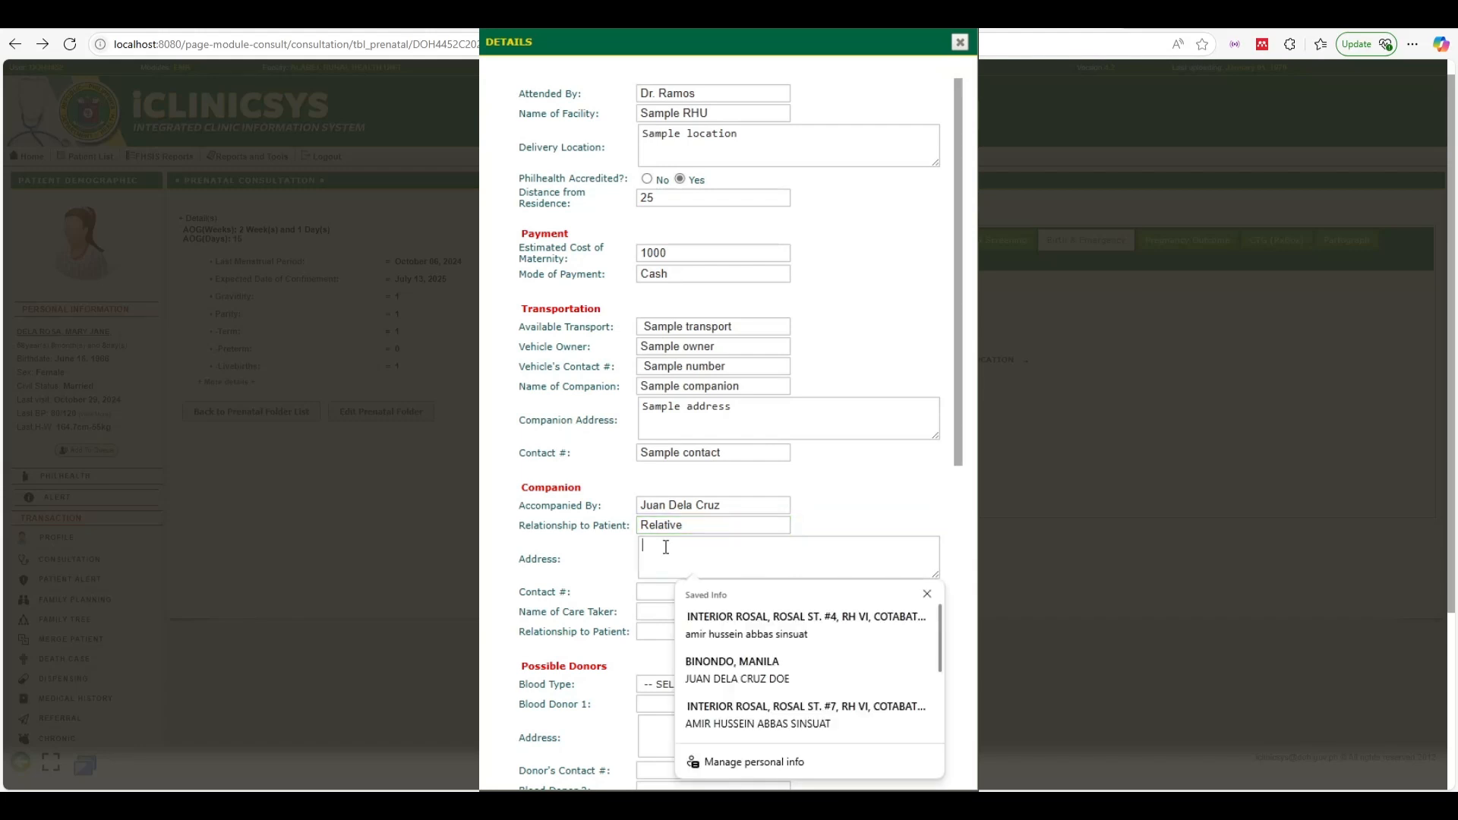
type("Sample Address")
left_click(664, 605)
left_click(658, 591)
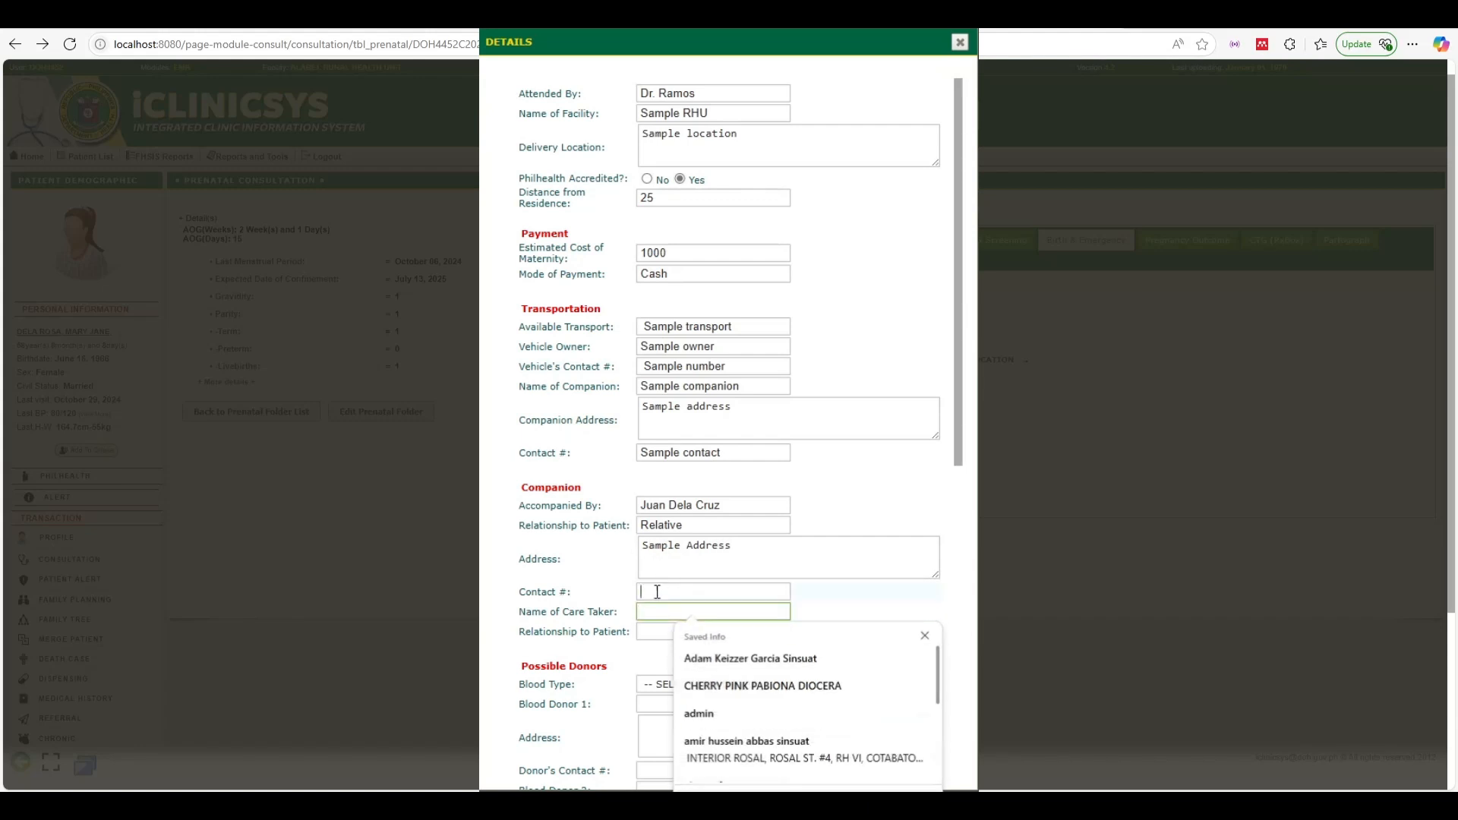
type("Sample ")
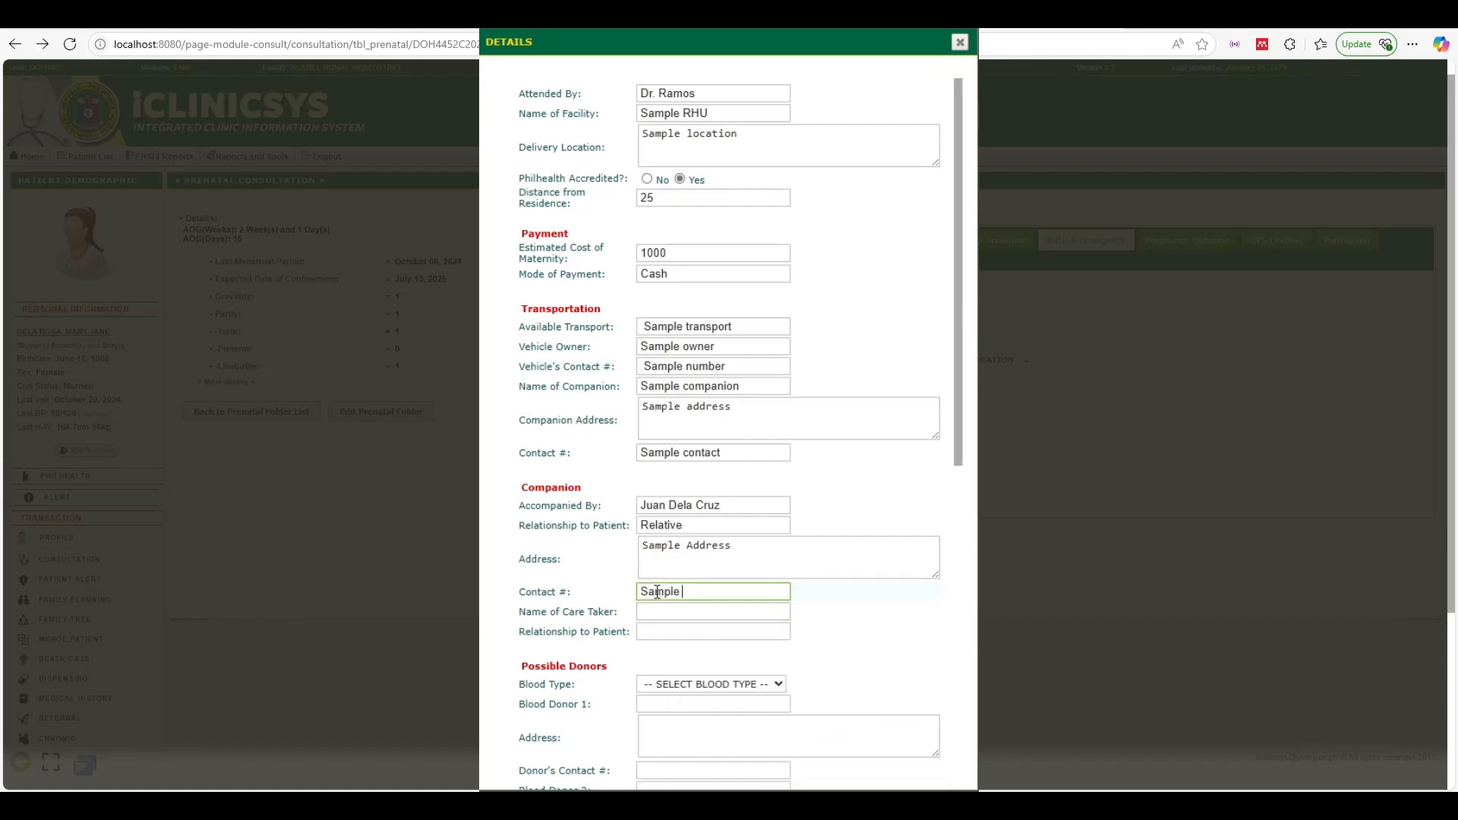
type("contact")
left_click(673, 610)
type("Sample")
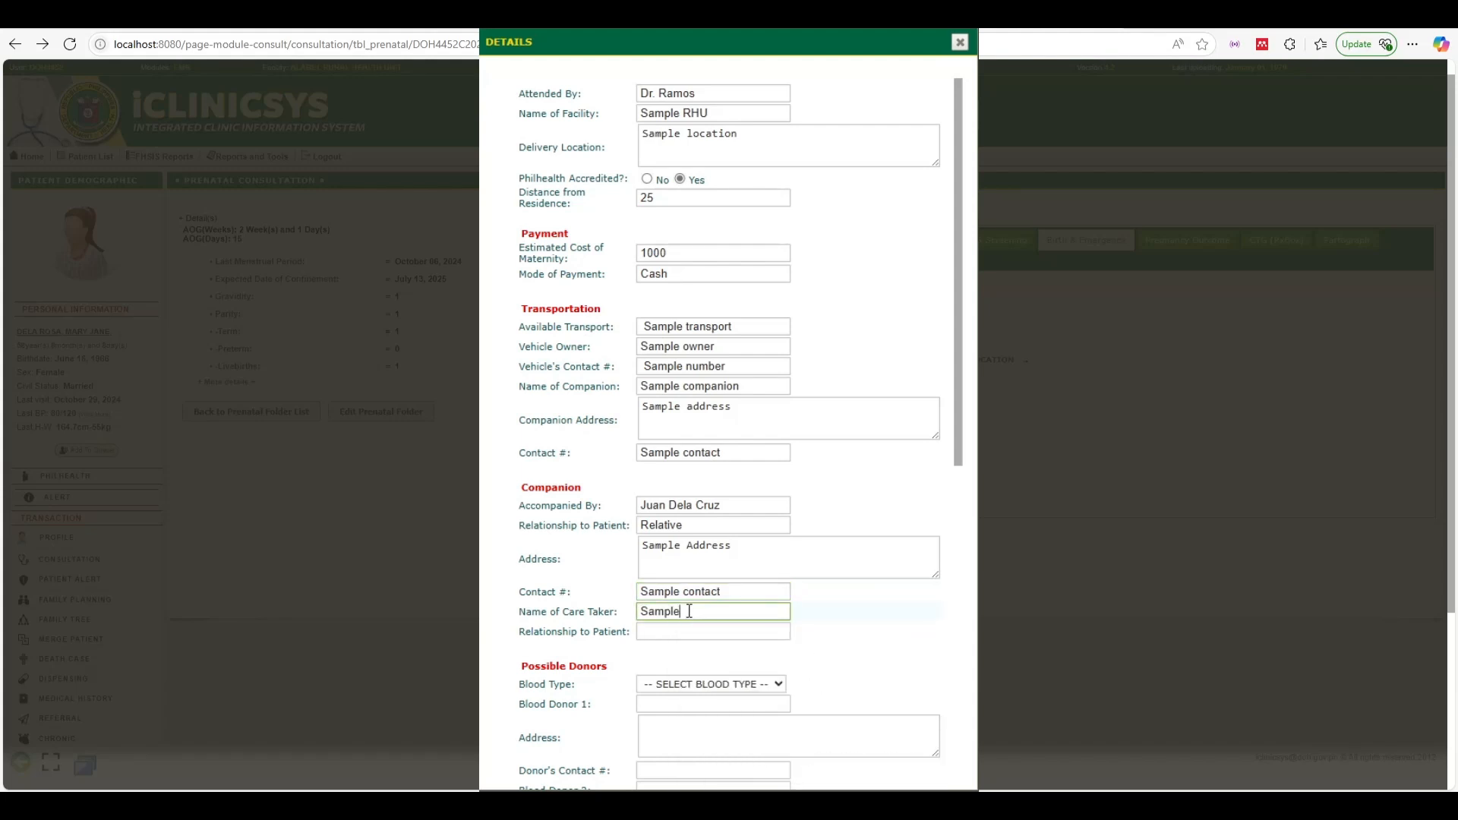
type(" care taker")
left_click(695, 631)
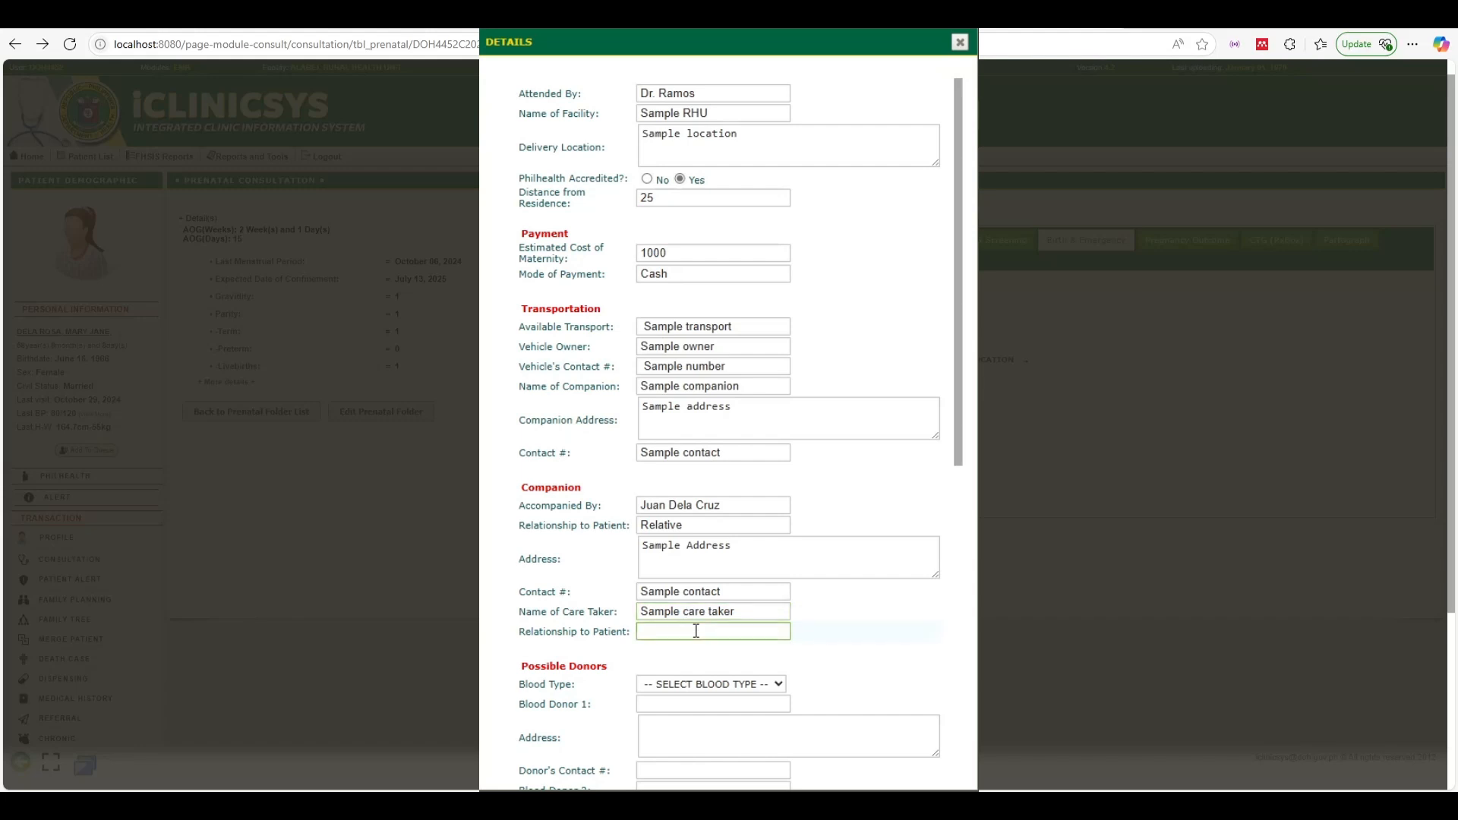
type("Relta")
key("BackSpace")
key("BackSpace")
key("BackSpace")
type("lative")
left_click(691, 688)
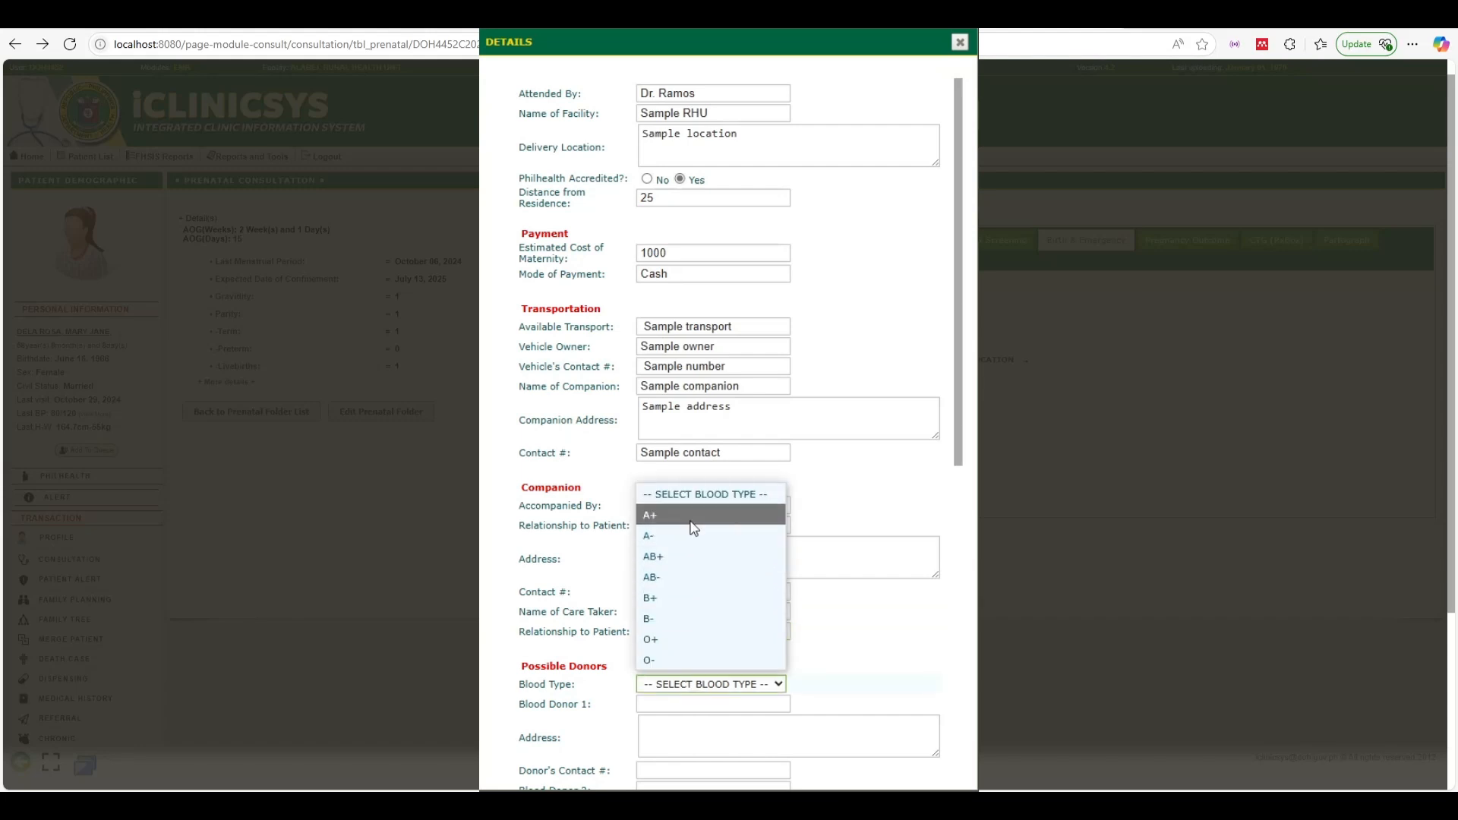
Set blood type B+ and enter the first donor 'Sample donor' at 'Sample address'
left_click(689, 598)
scroll(703, 602, "down", 3)
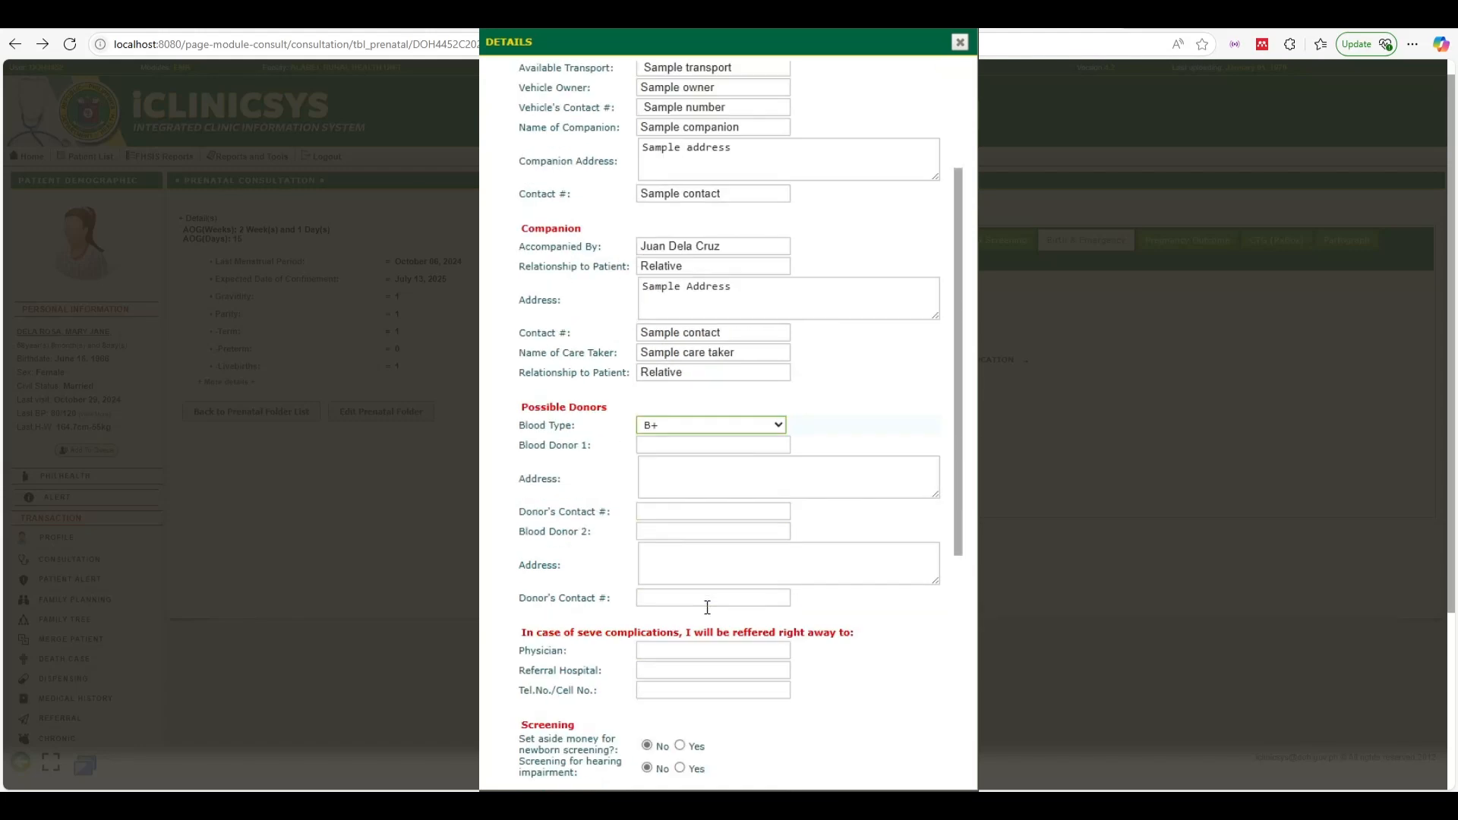
left_click(683, 445)
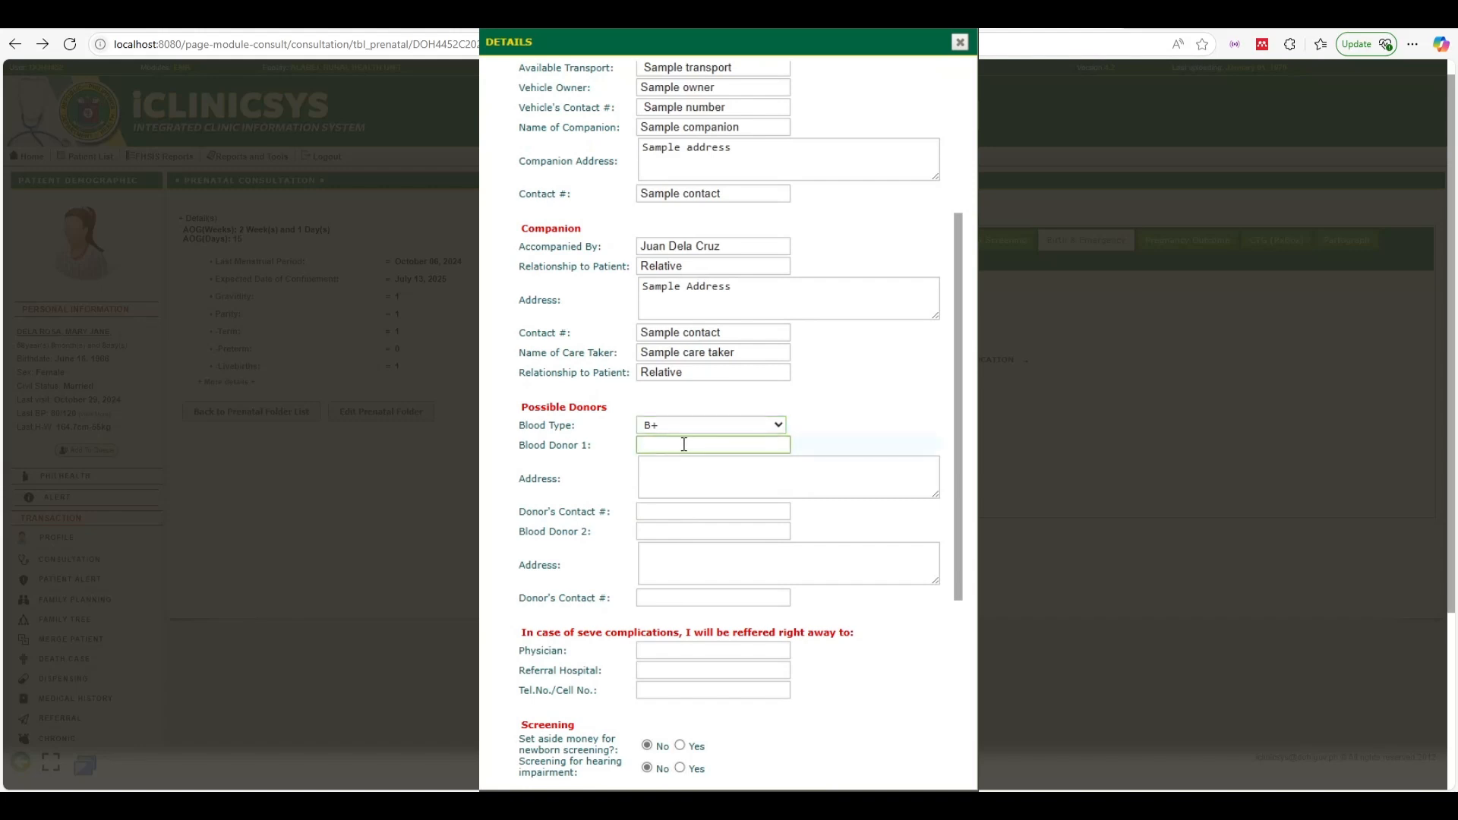
type("Sample donor")
left_click(710, 490)
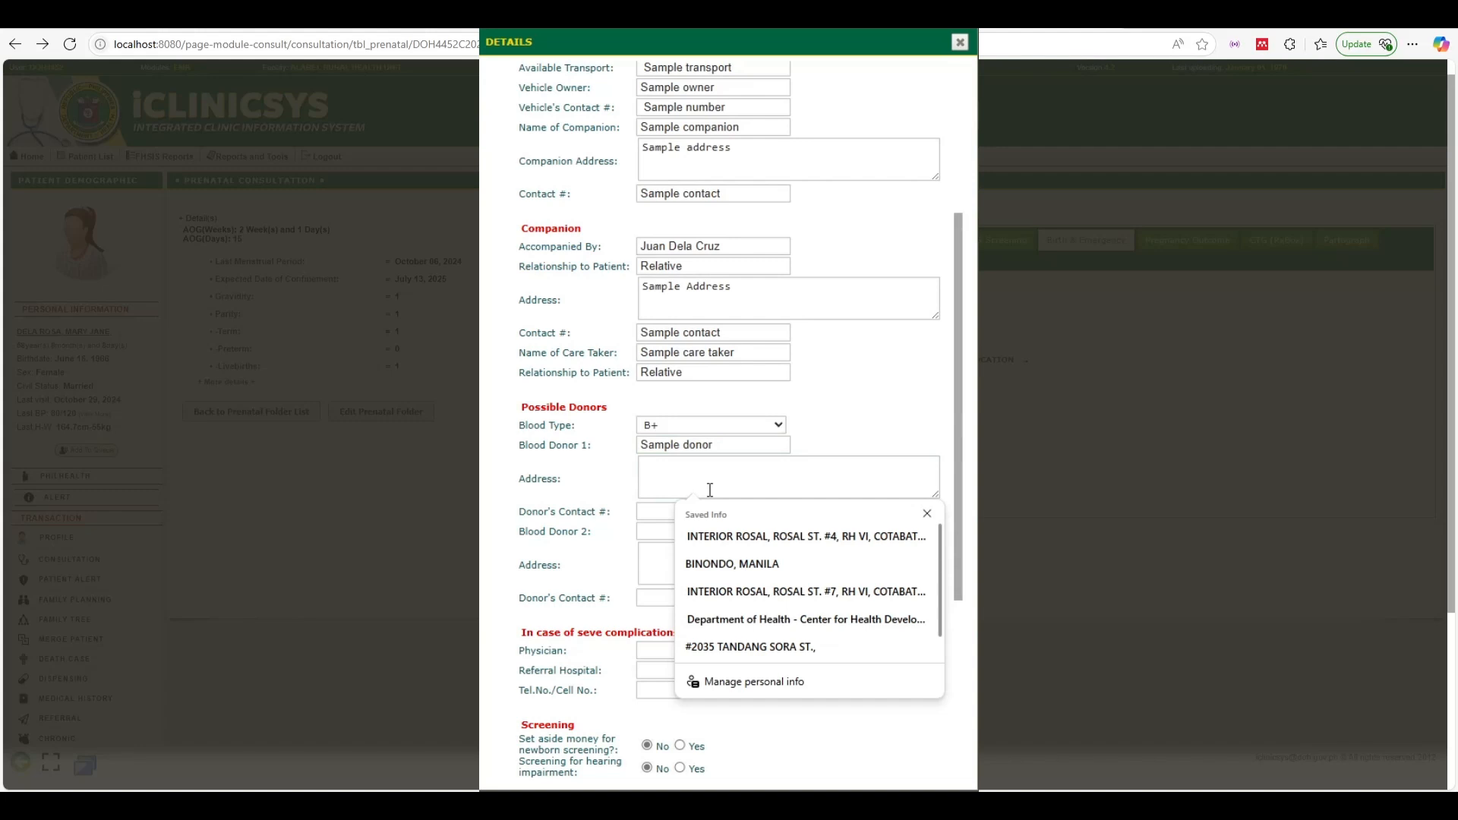
type("Sample address")
Add the first donor's contact and second donor 'Sample donor 2' with 'Sample address 2' and 'Sample donor number'
key("Tab")
type("Sample")
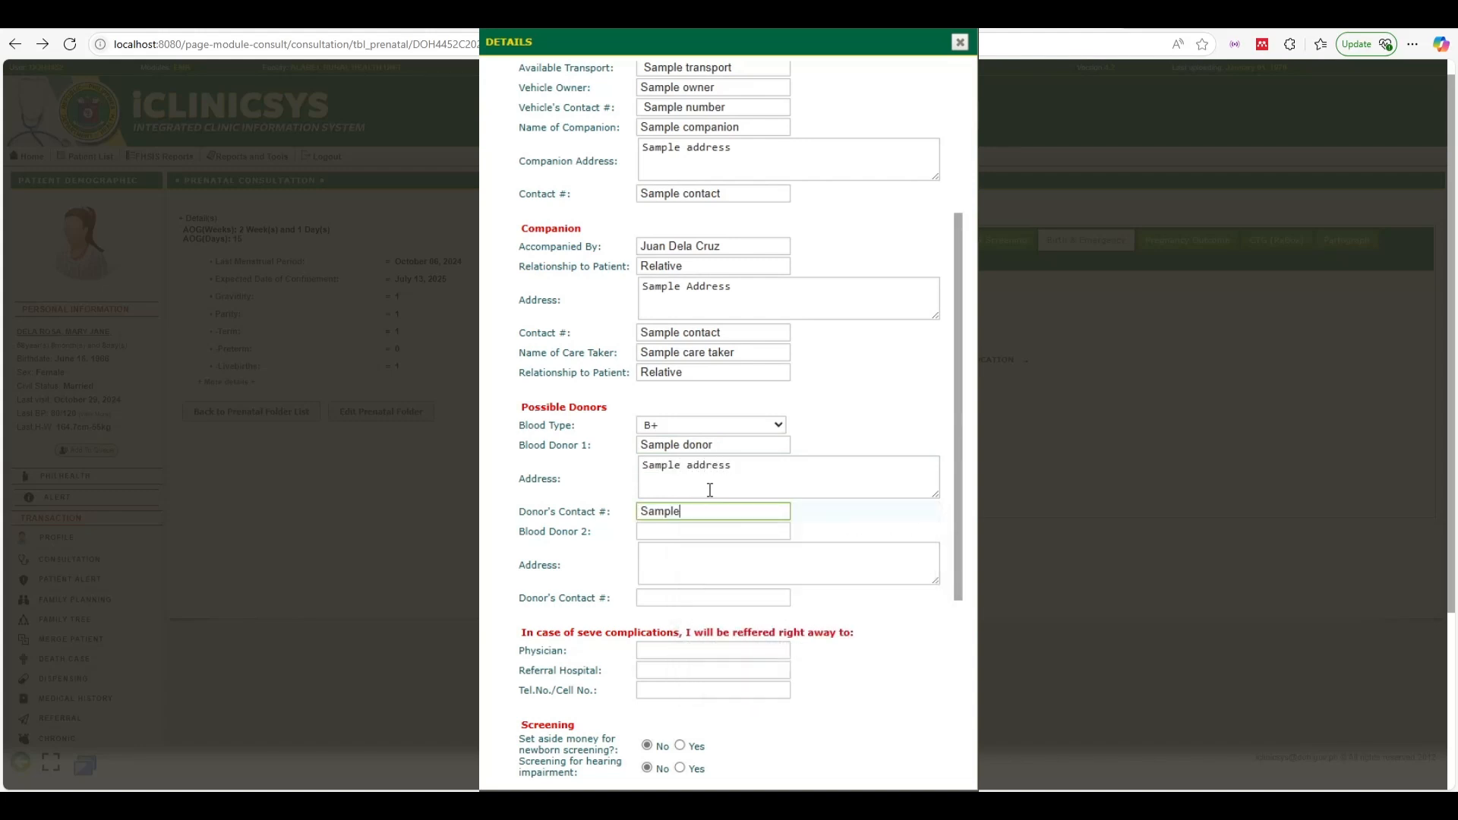
type(" contac")
type("t 2")
type("Sample")
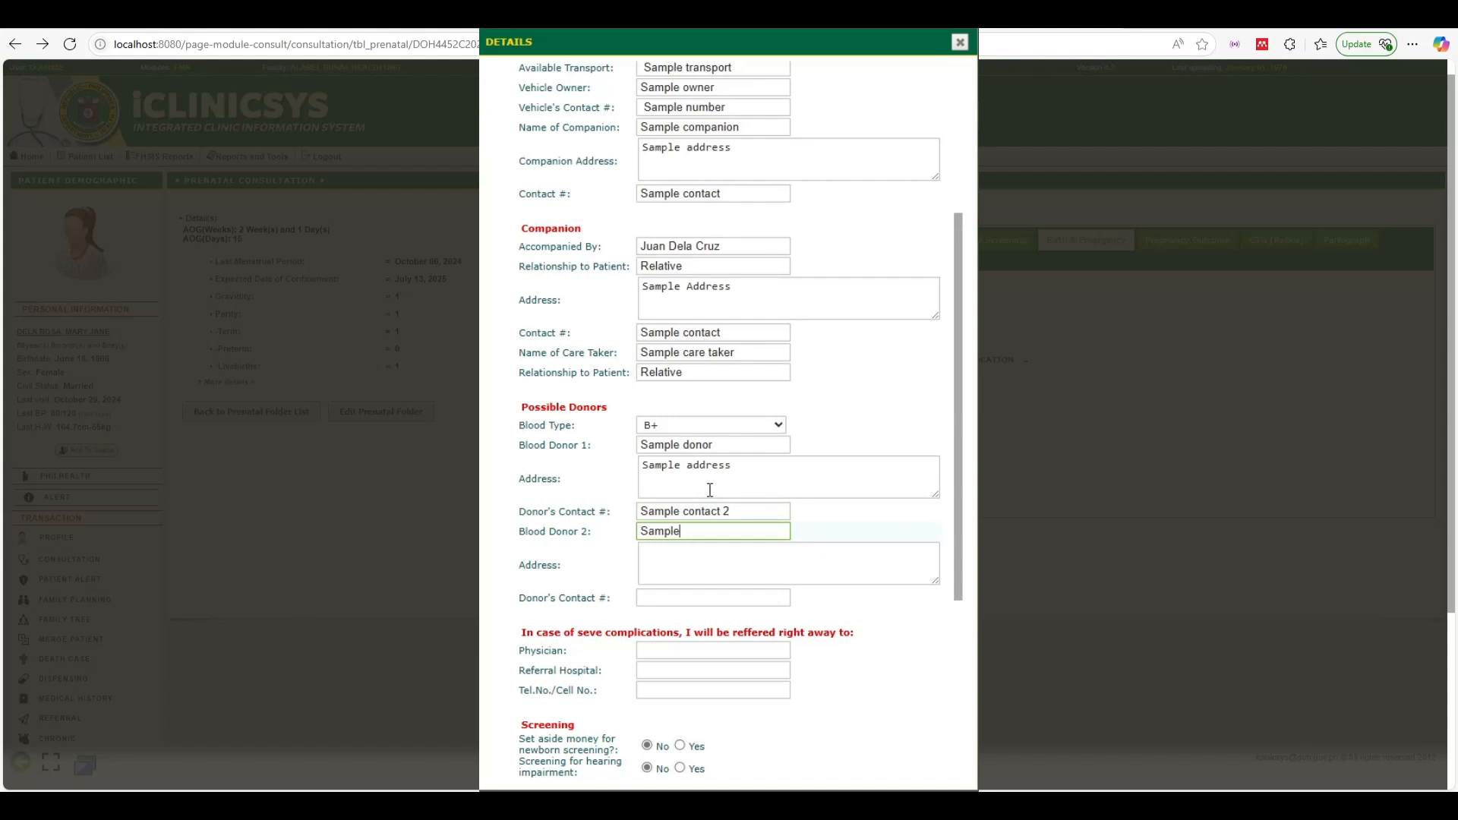
type(" donor 2")
key("Tab")
type("Sample")
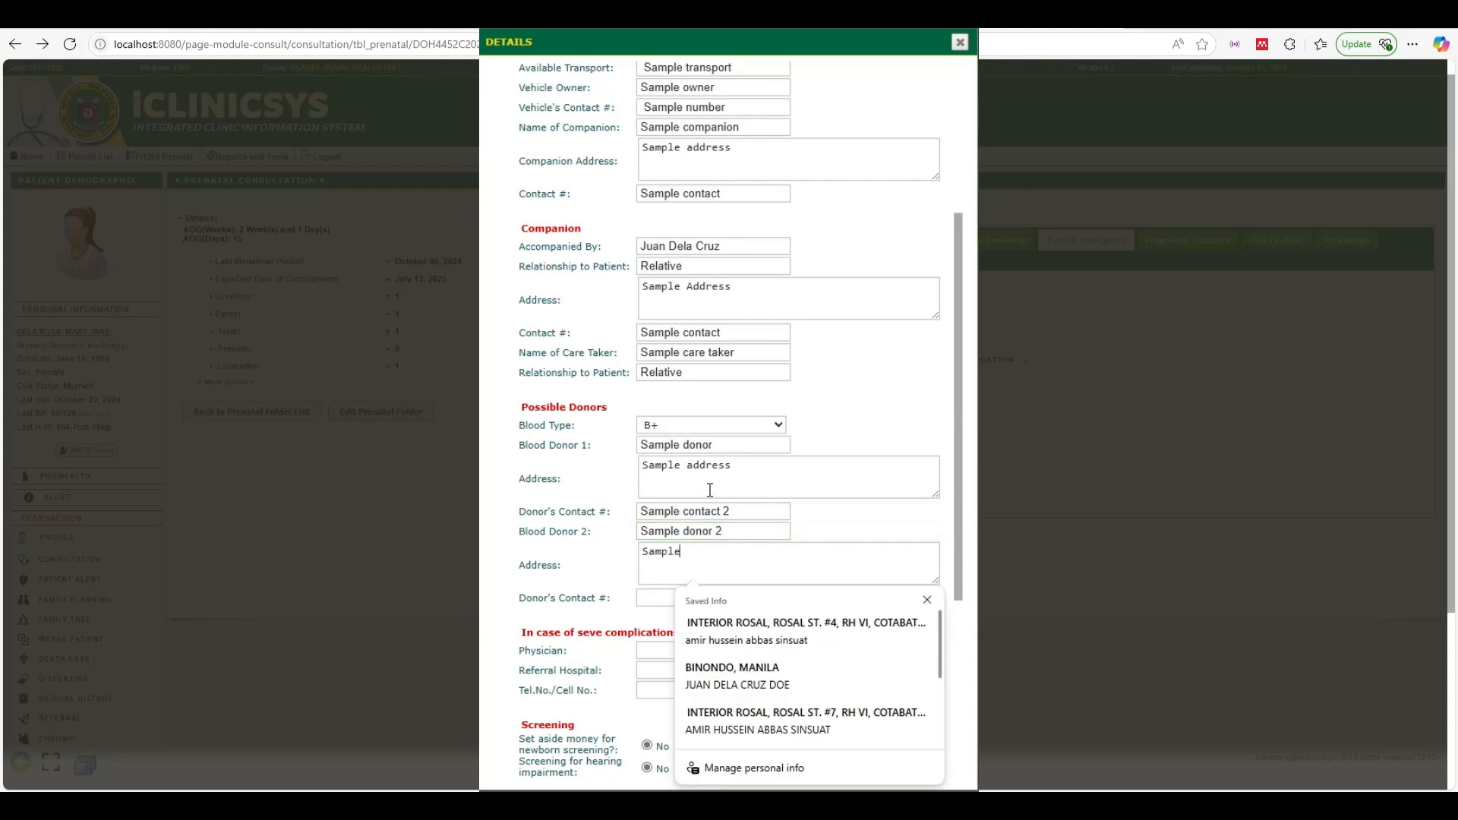
type(" address 2")
left_click(681, 566)
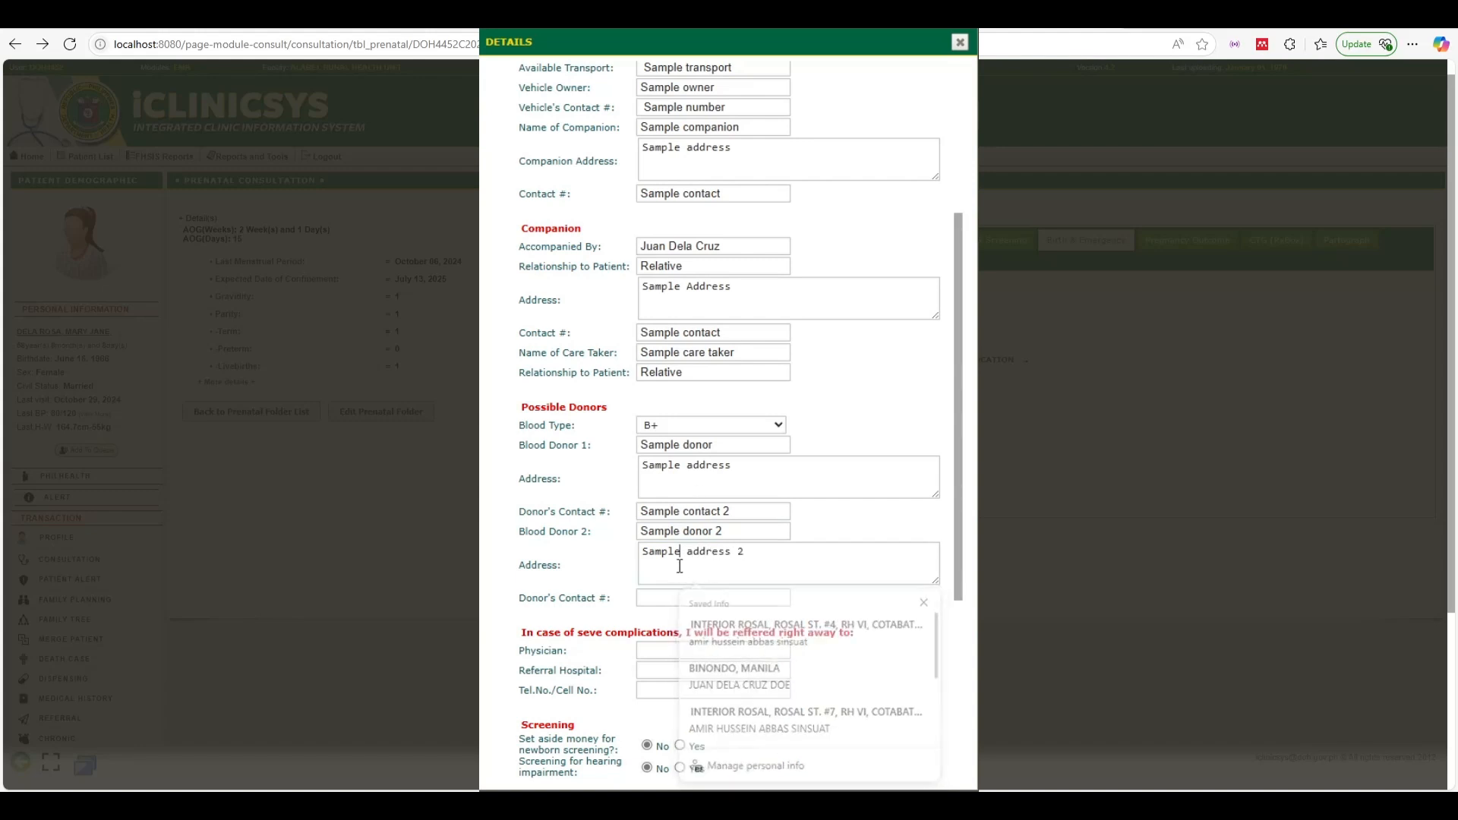
left_click(675, 597)
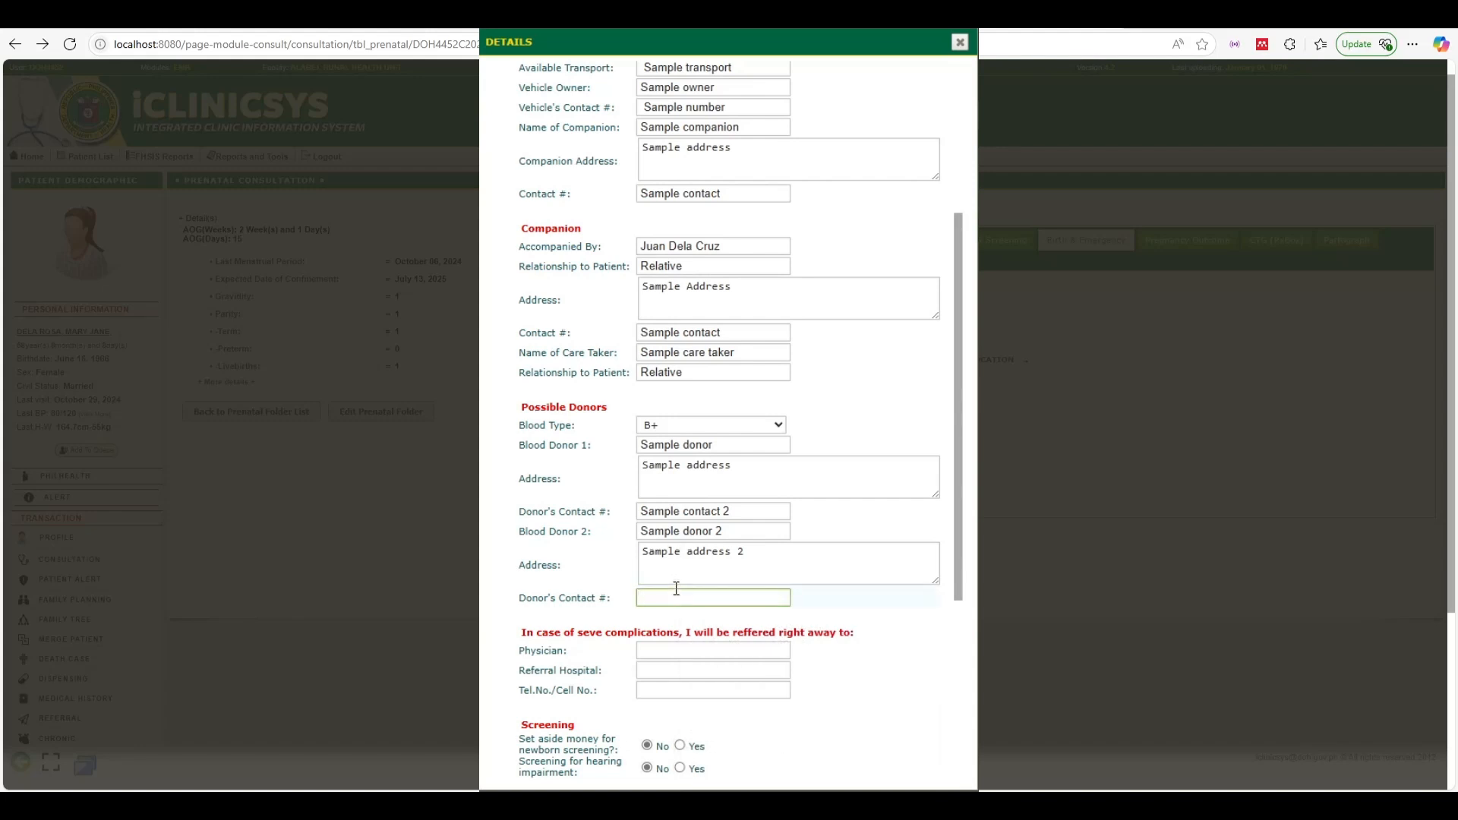
type("Sample donor number")
scroll(687, 614, "down", 5)
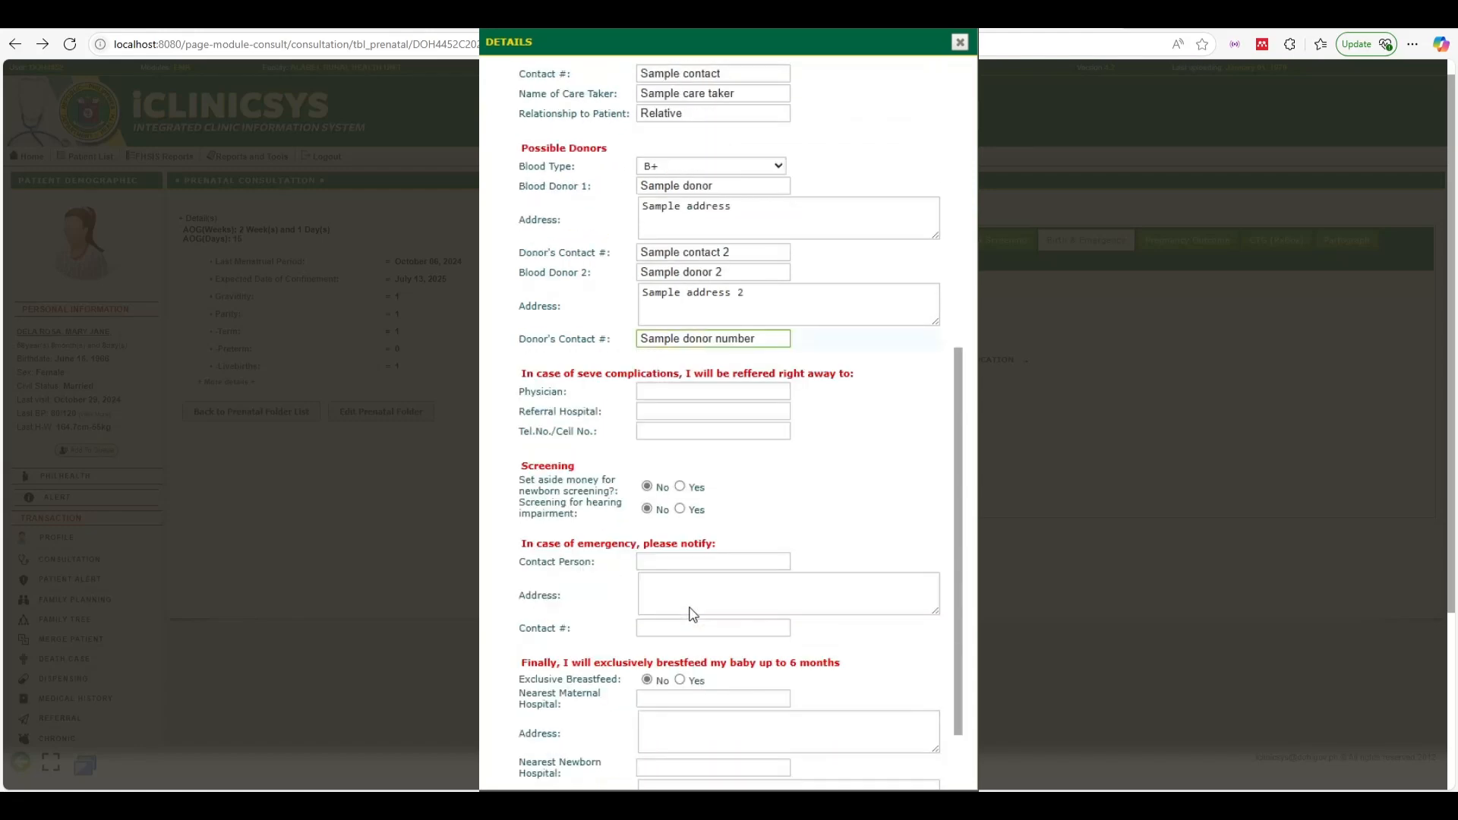
Enter 'Sample physician' and 'Sample referral hospital' as the referral, plus a sample phone number
left_click(689, 287)
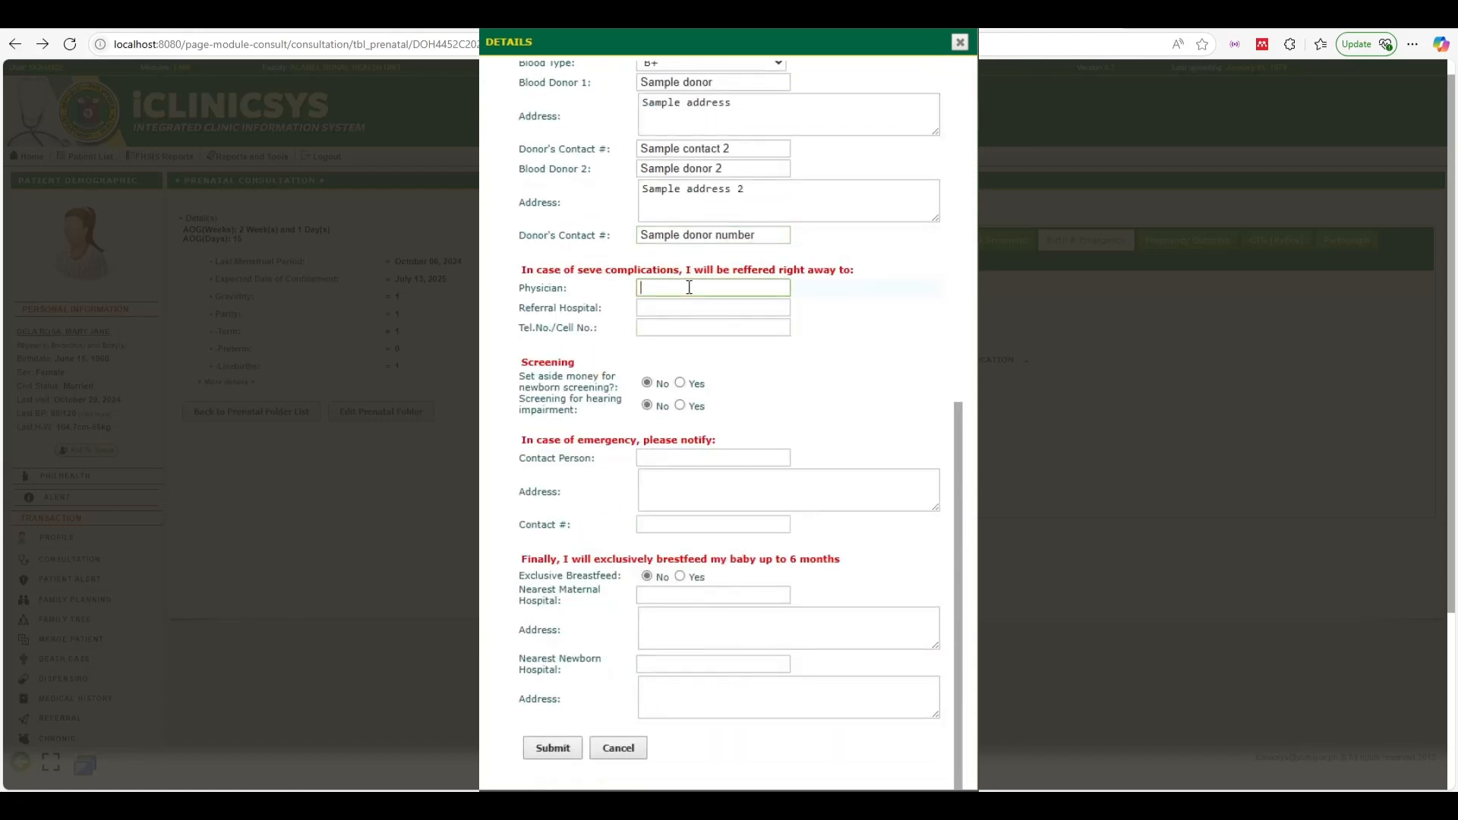
type("Sample physician")
left_click(673, 309)
type("Sample ref")
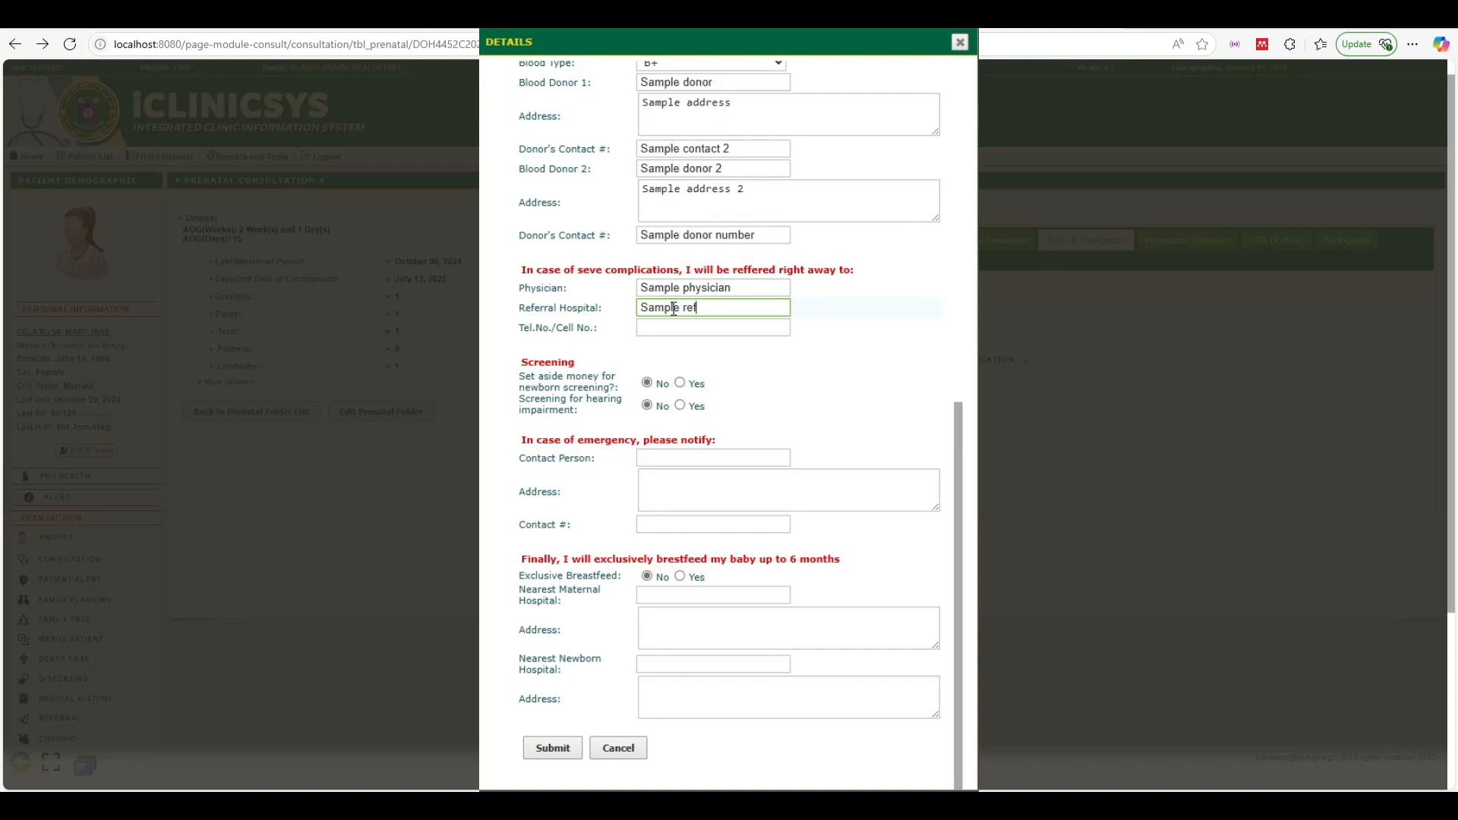
type("erral hospital")
key("Tab")
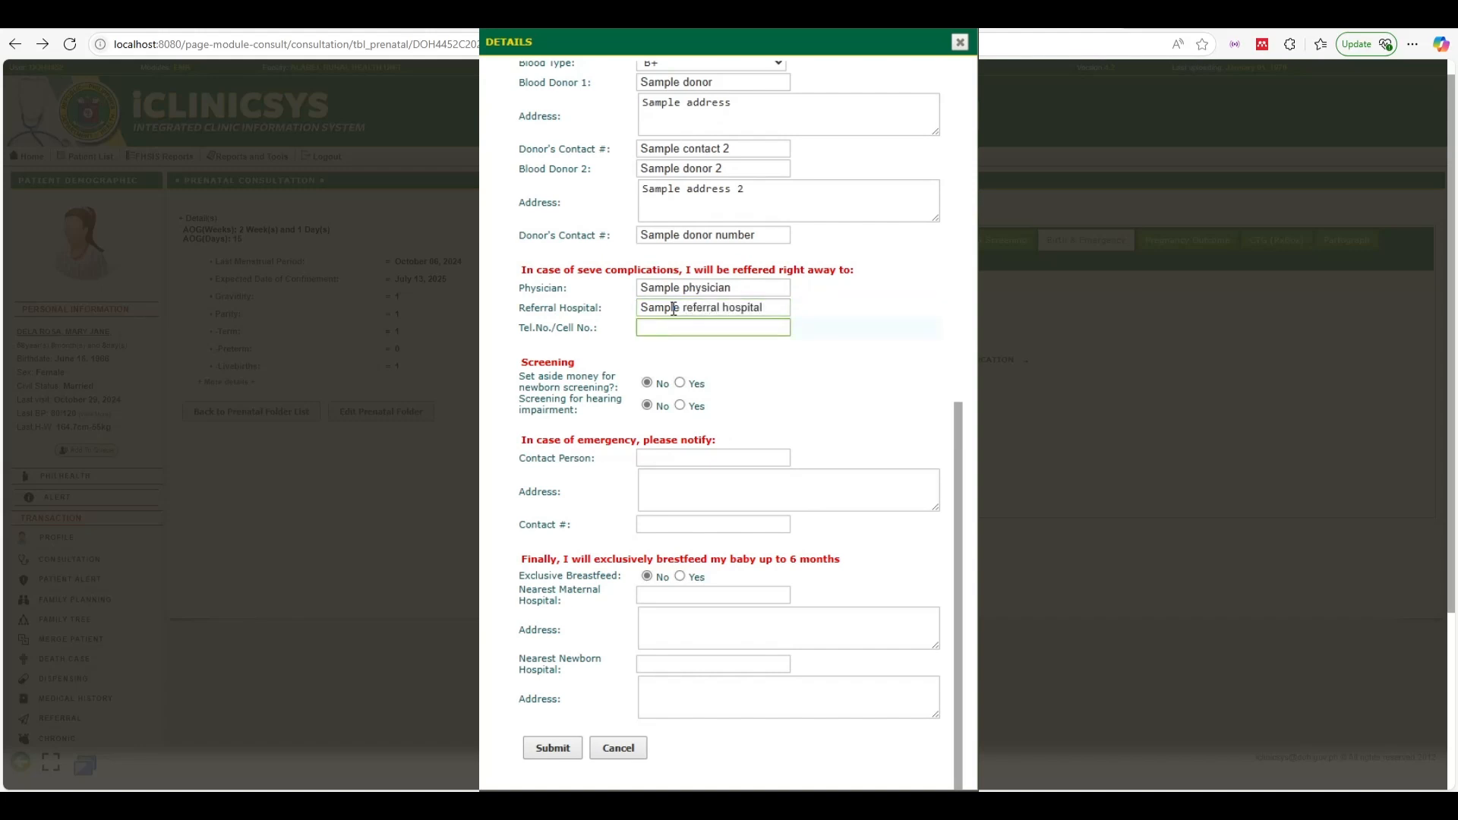
type("Sample cell")
key("BackSpace")
type("po")
key("BackSpace")
type("hone number")
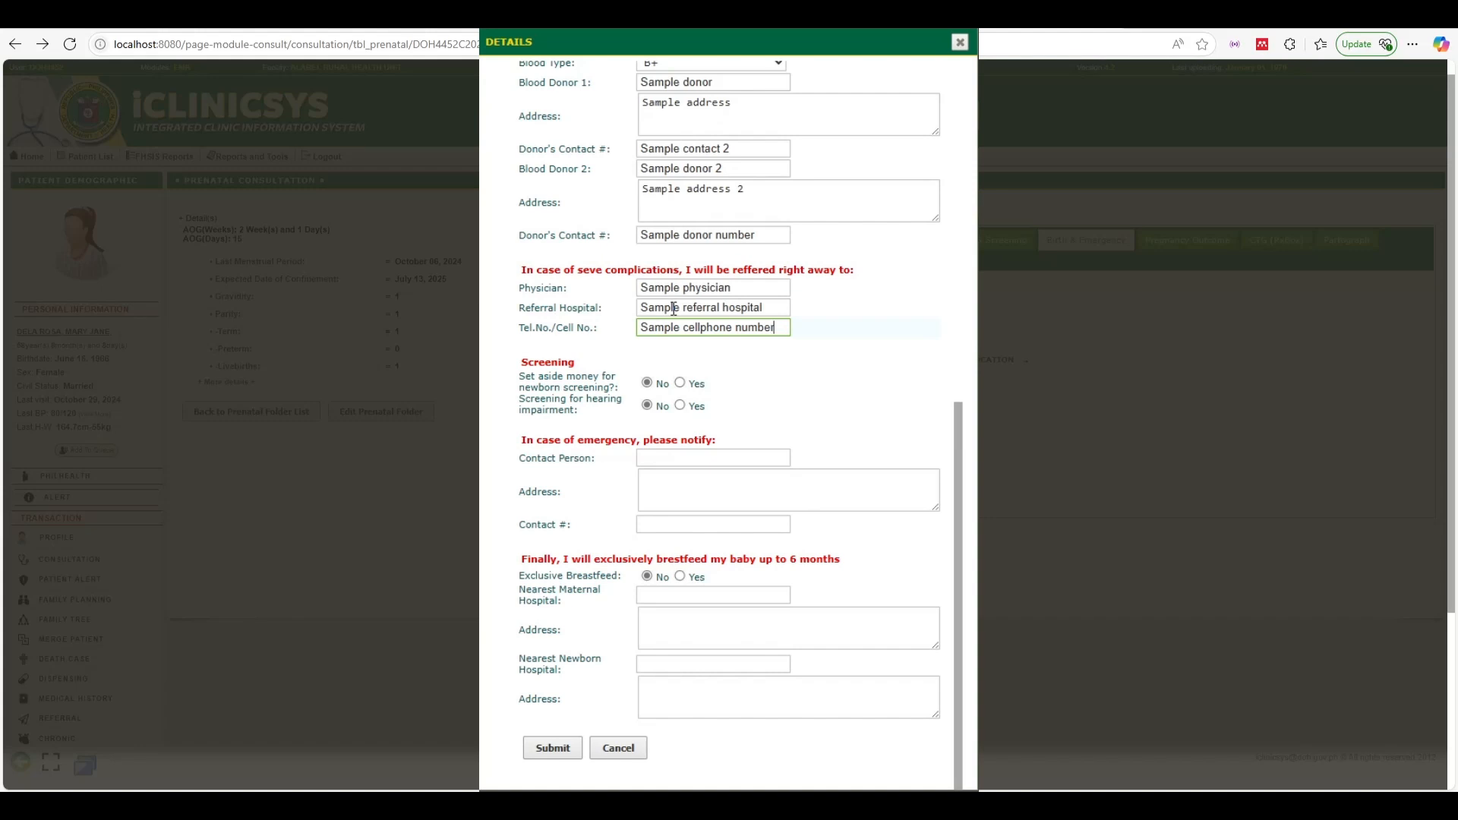
Mark newborn and hearing screening savings Yes and enter the emergency contact's name, address and number
left_click(680, 382)
left_click(680, 405)
left_click(695, 452)
type("Sample ")
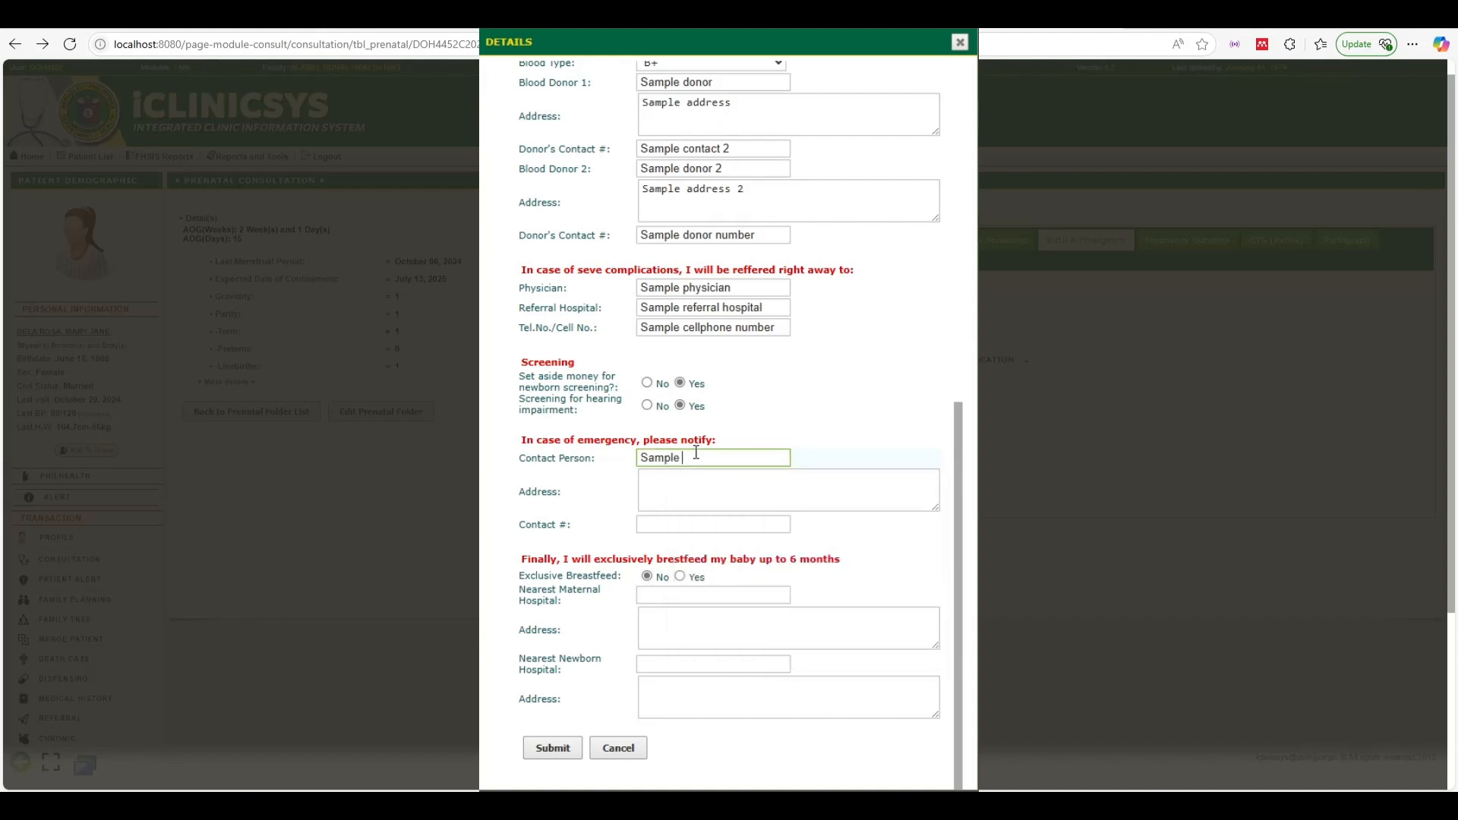
type("contact person")
key("Tab")
type("Sample ")
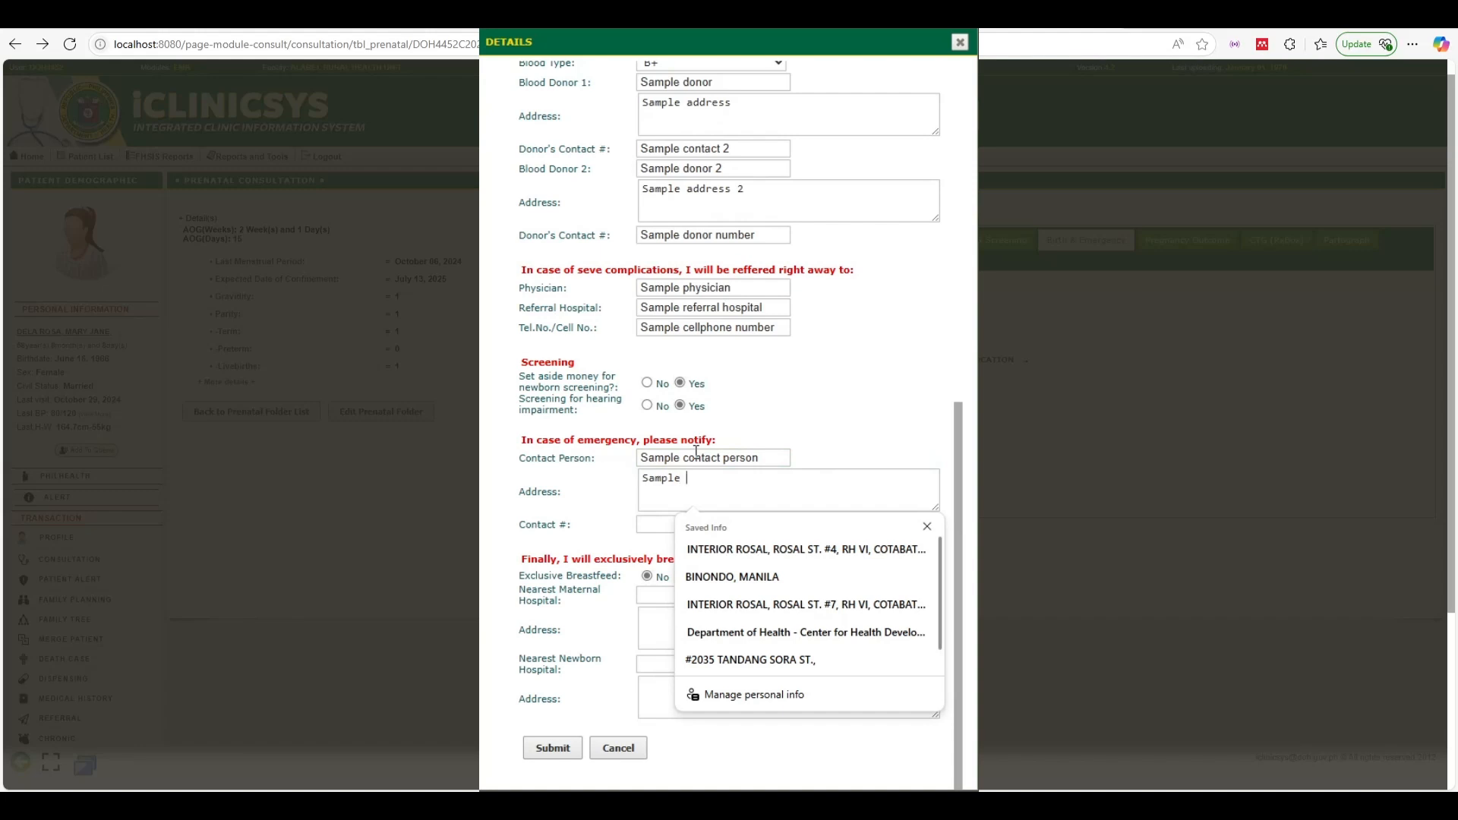
type("address")
key("Tab")
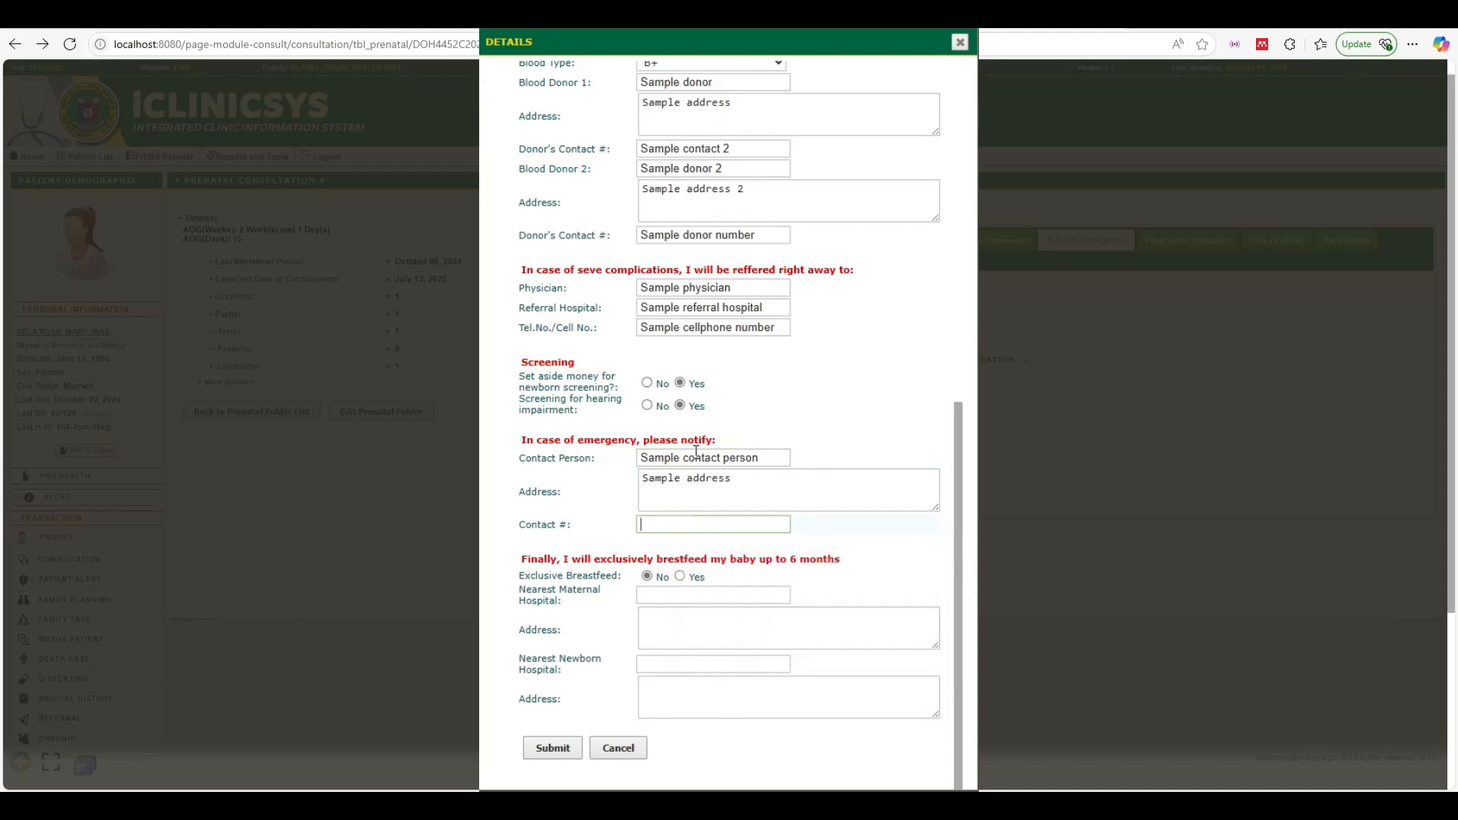
type("Sample contact n")
type("umber")
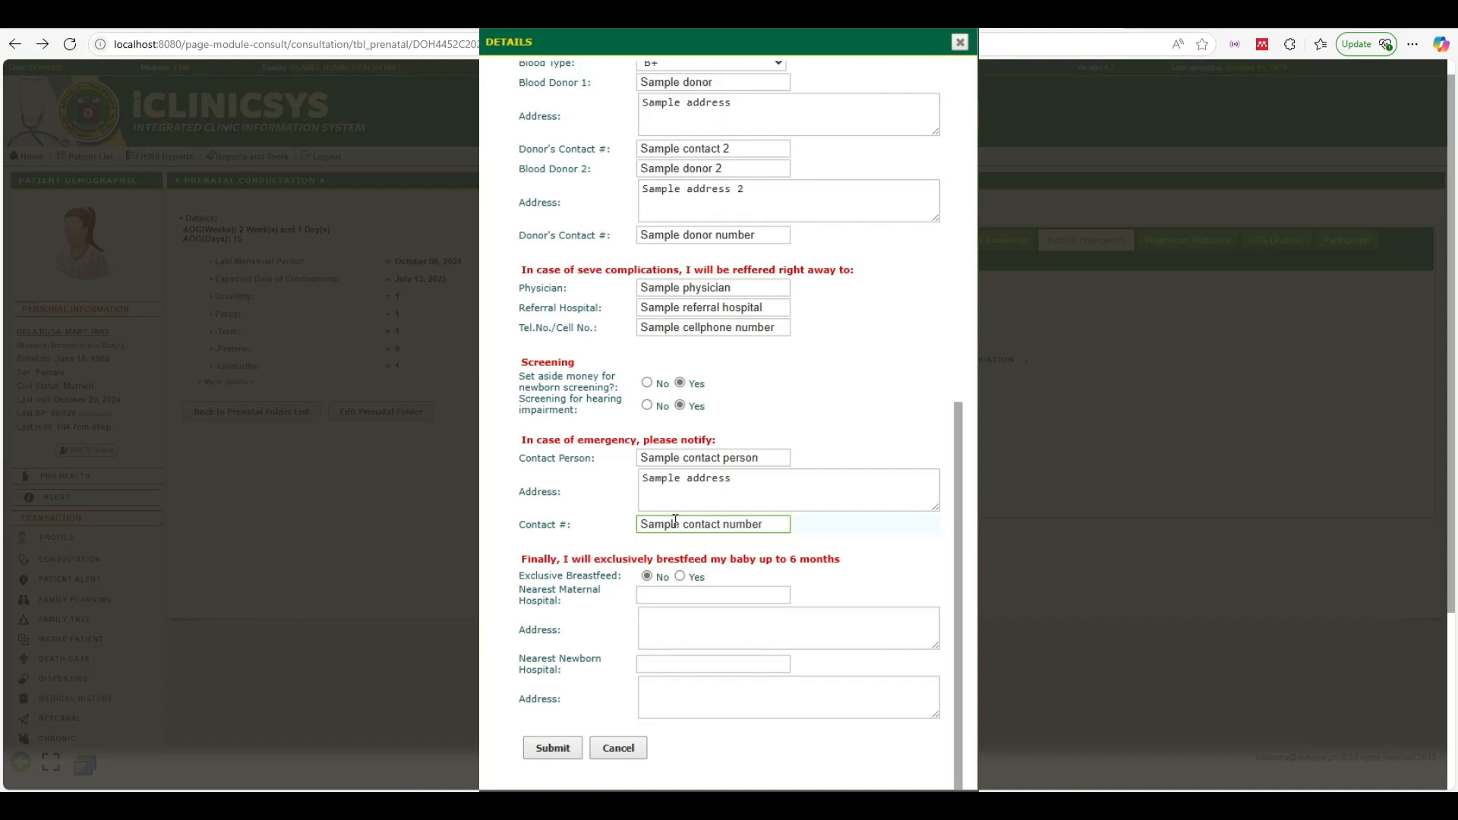
Mark exclusive breastfeeding Yes, fill the nearest maternal and newborn hospitals with addresses, and submit
left_click(679, 575)
left_click(692, 593)
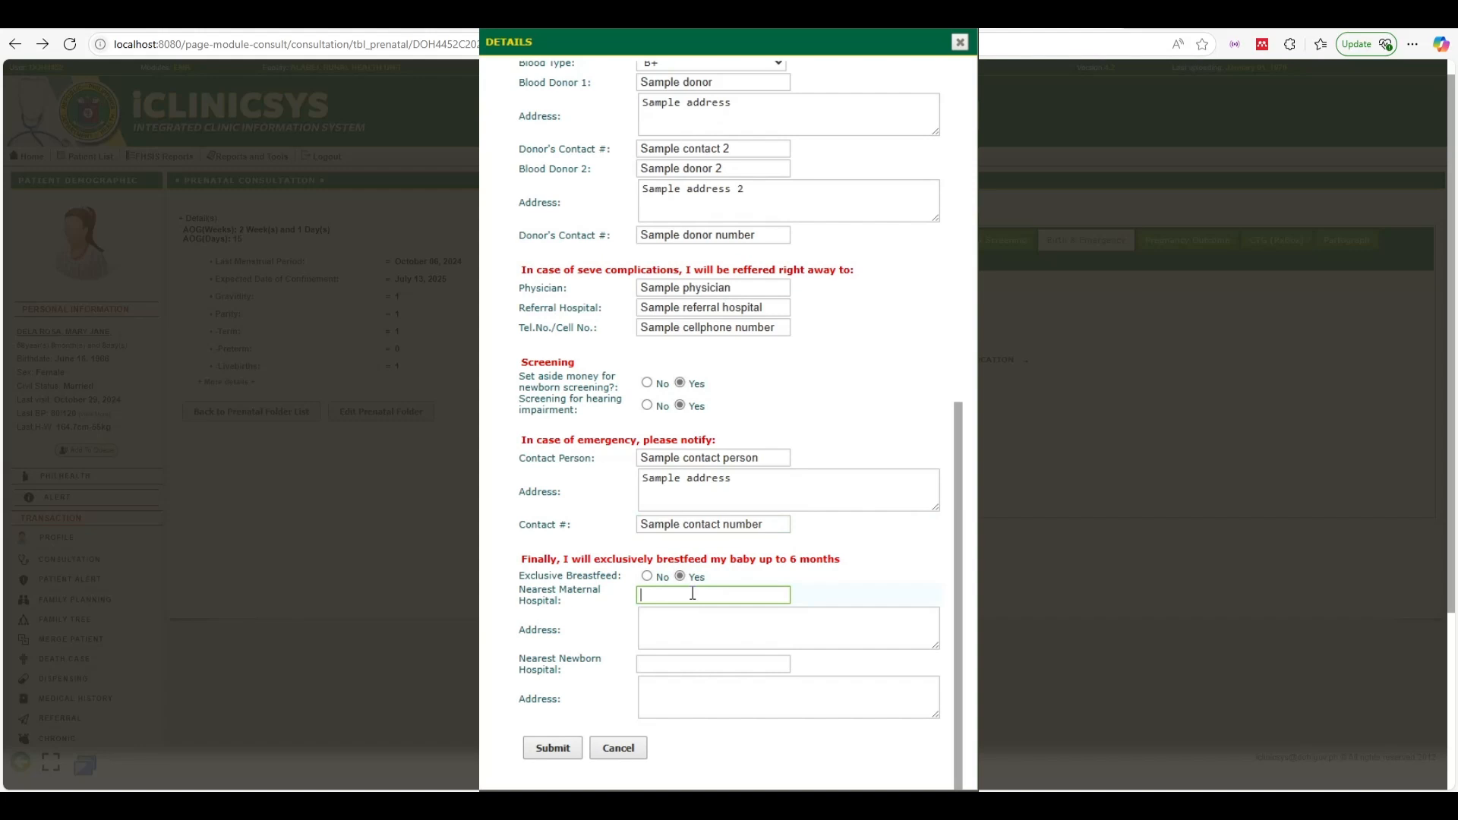
type("Sample maternal hospital")
left_click(686, 614)
type("Sample")
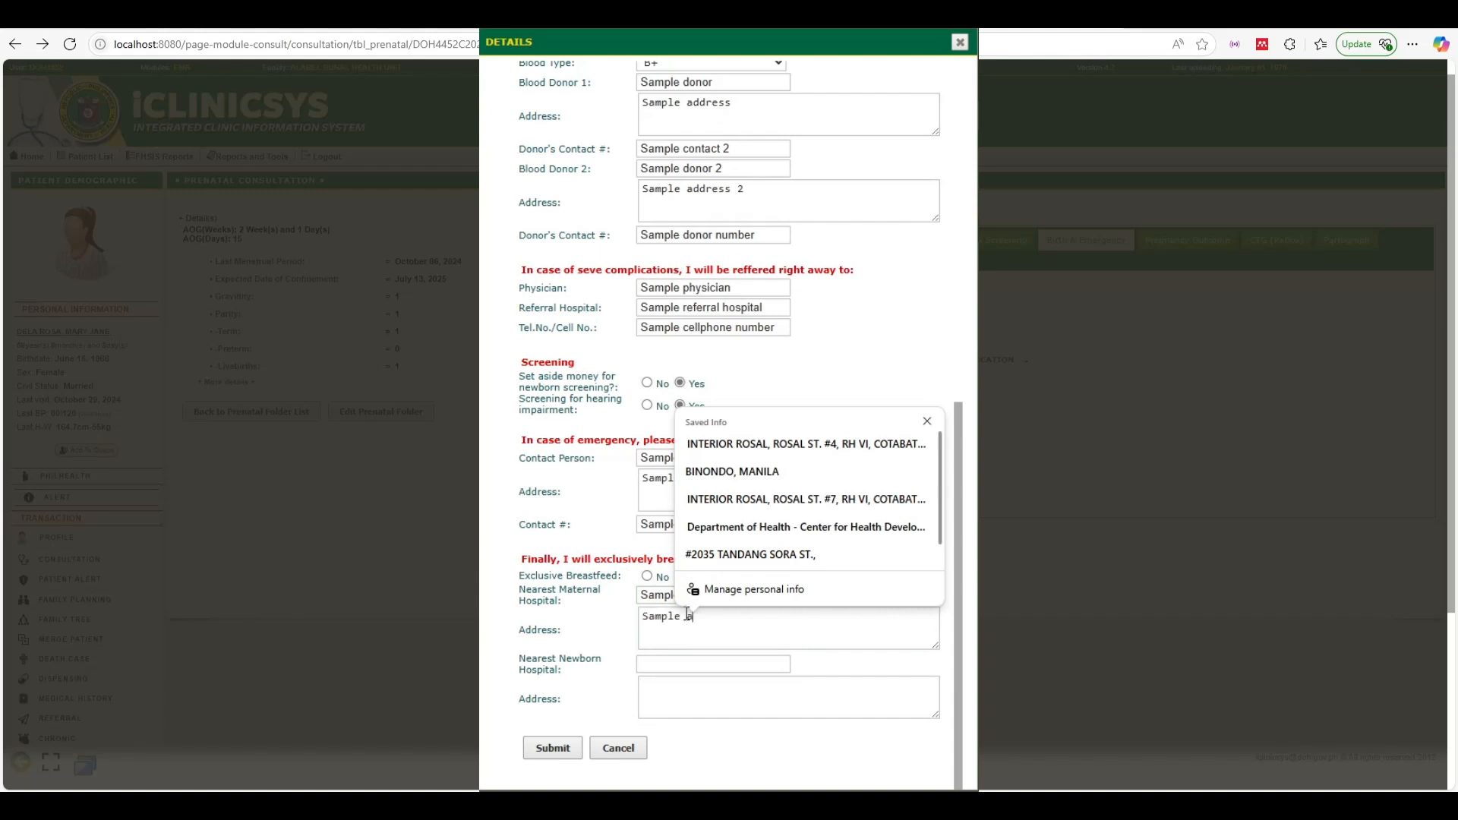
type(" address")
left_click(695, 665)
type("Sample")
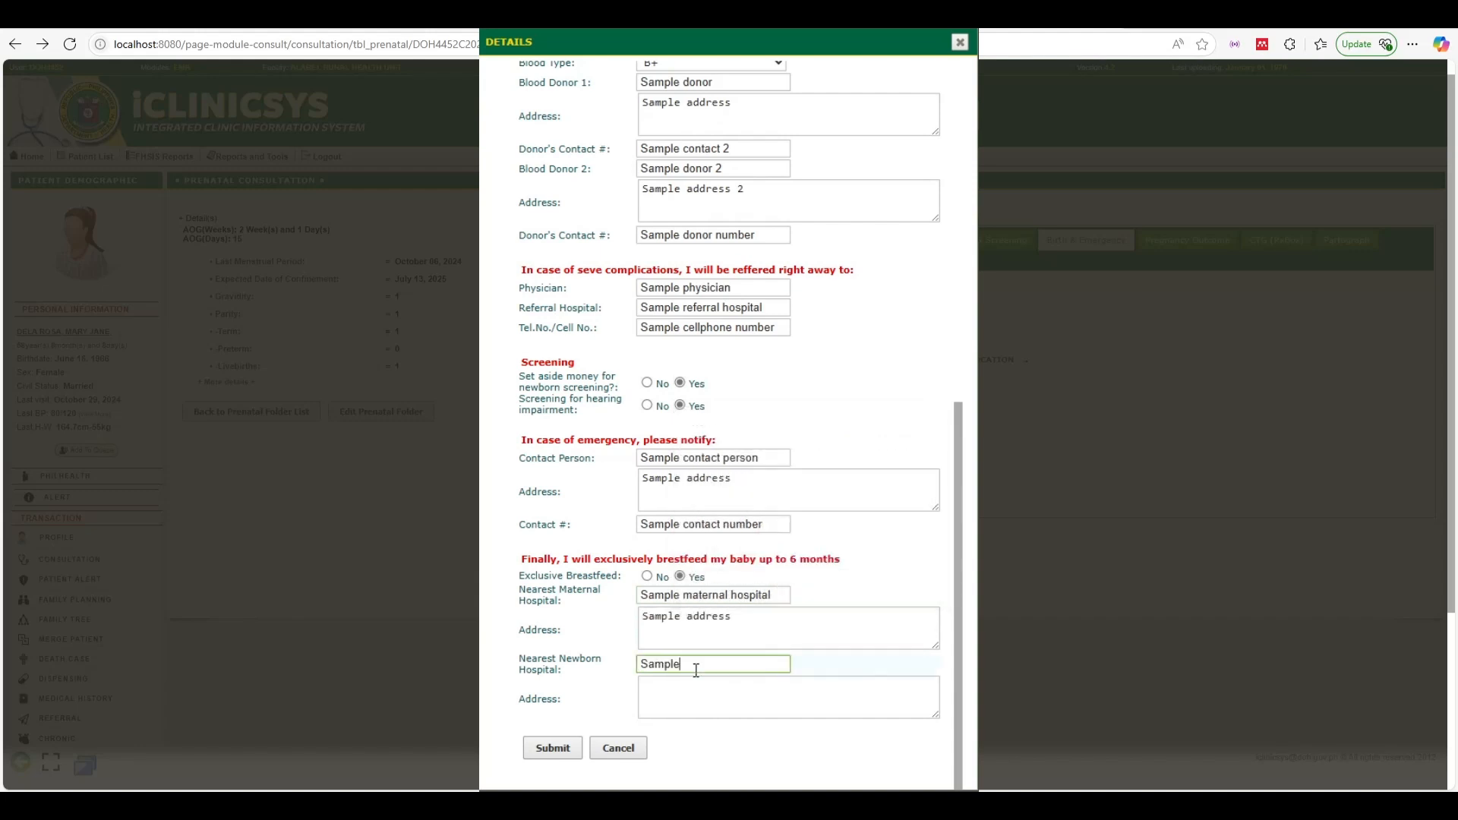
type(" newborn hospital")
left_click(697, 678)
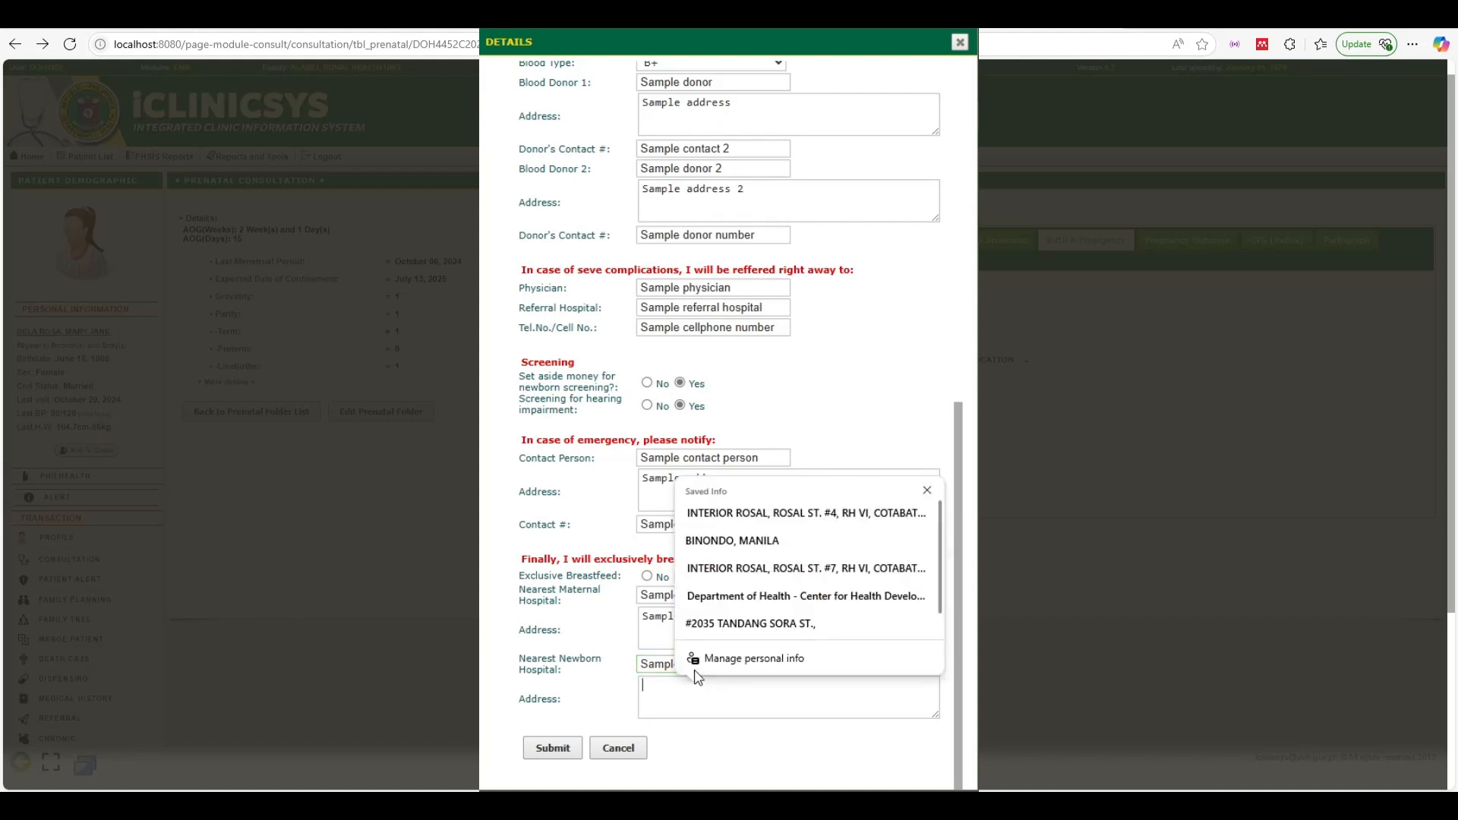
type("Sample address")
left_click(592, 717)
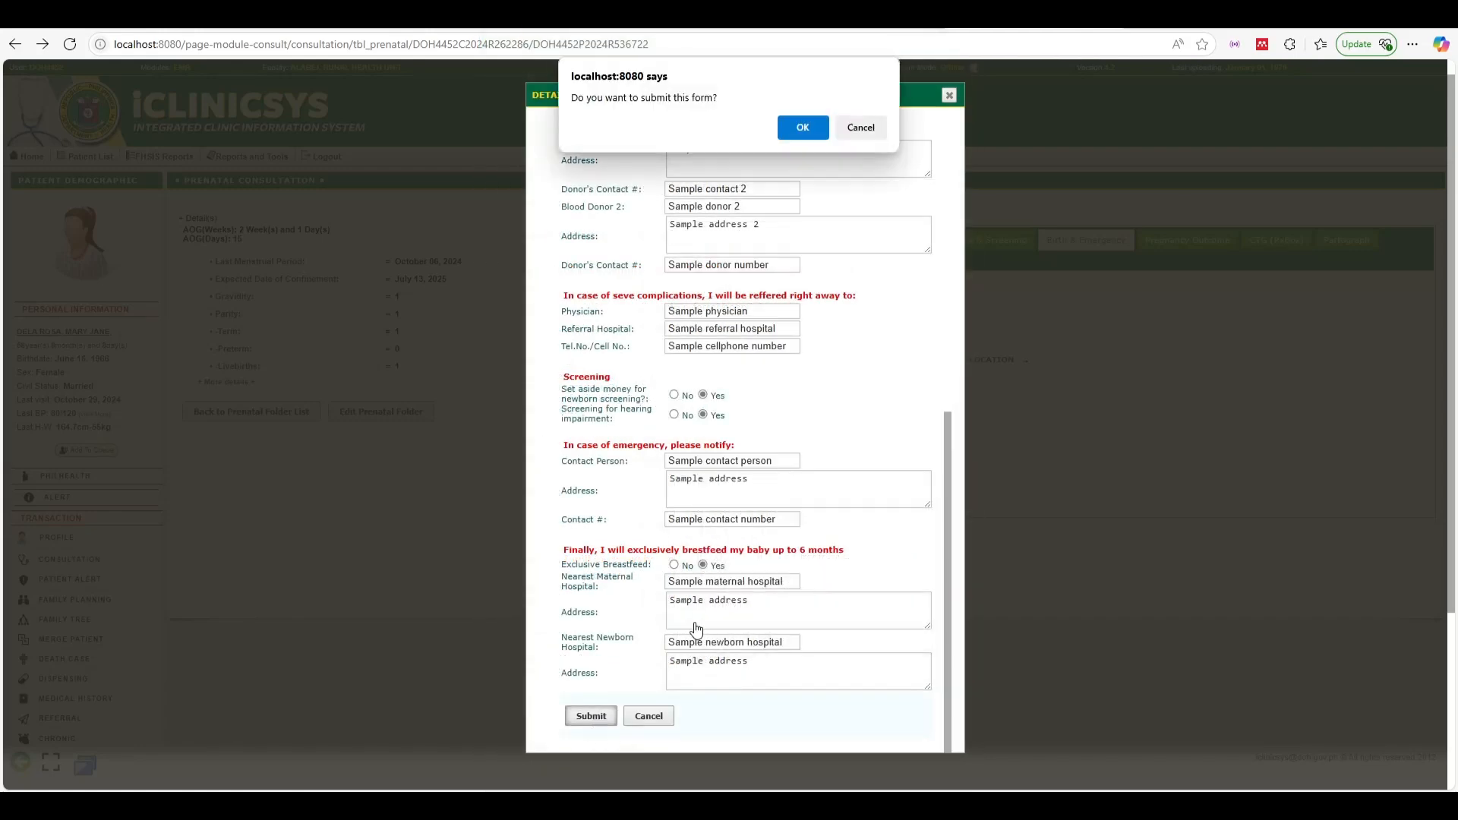
Confirm the submission and review the saved plan, leaving screening savings and breastfeeding at Yes
left_click(809, 128)
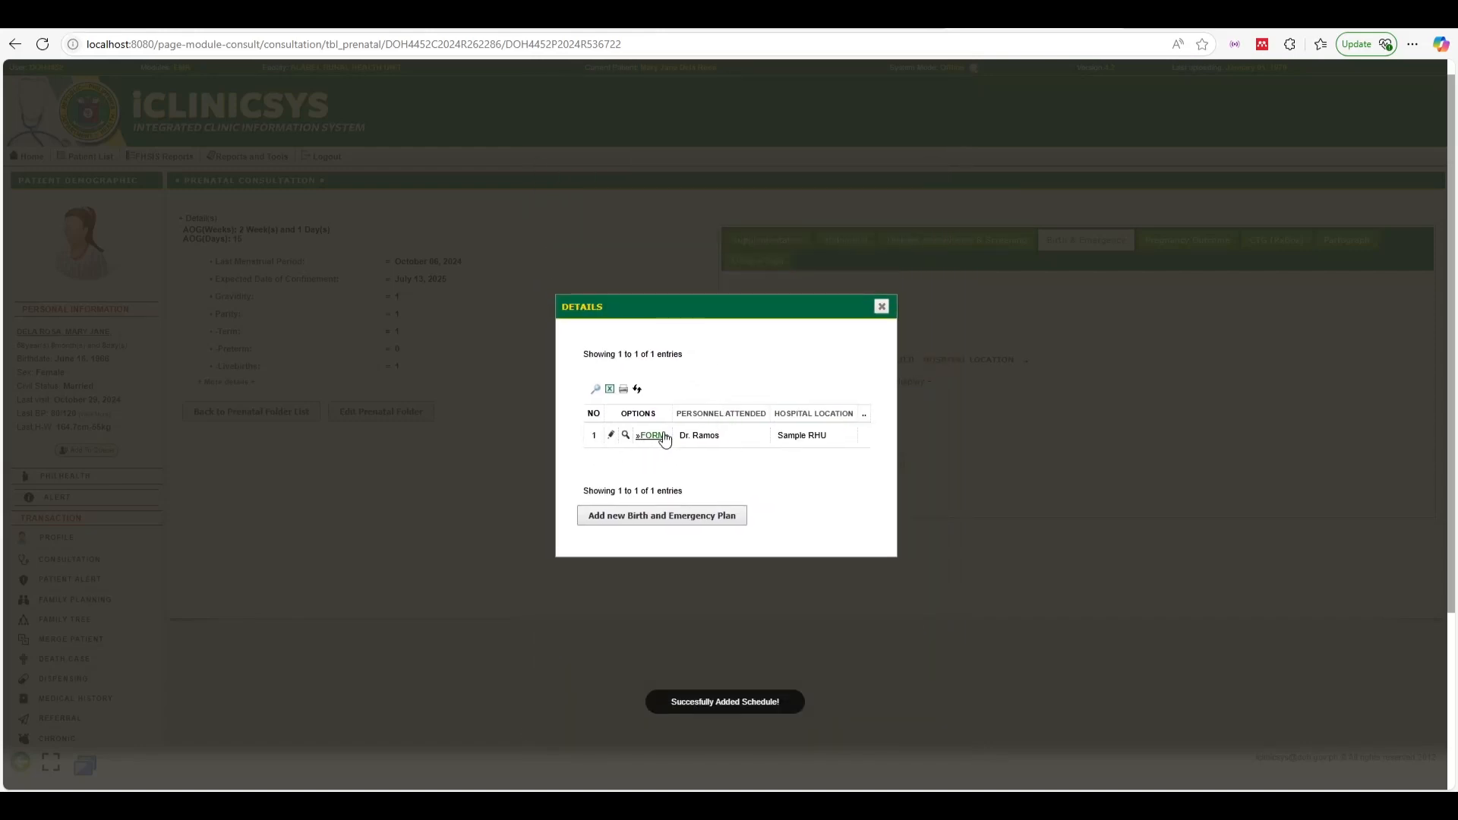
left_click(653, 435)
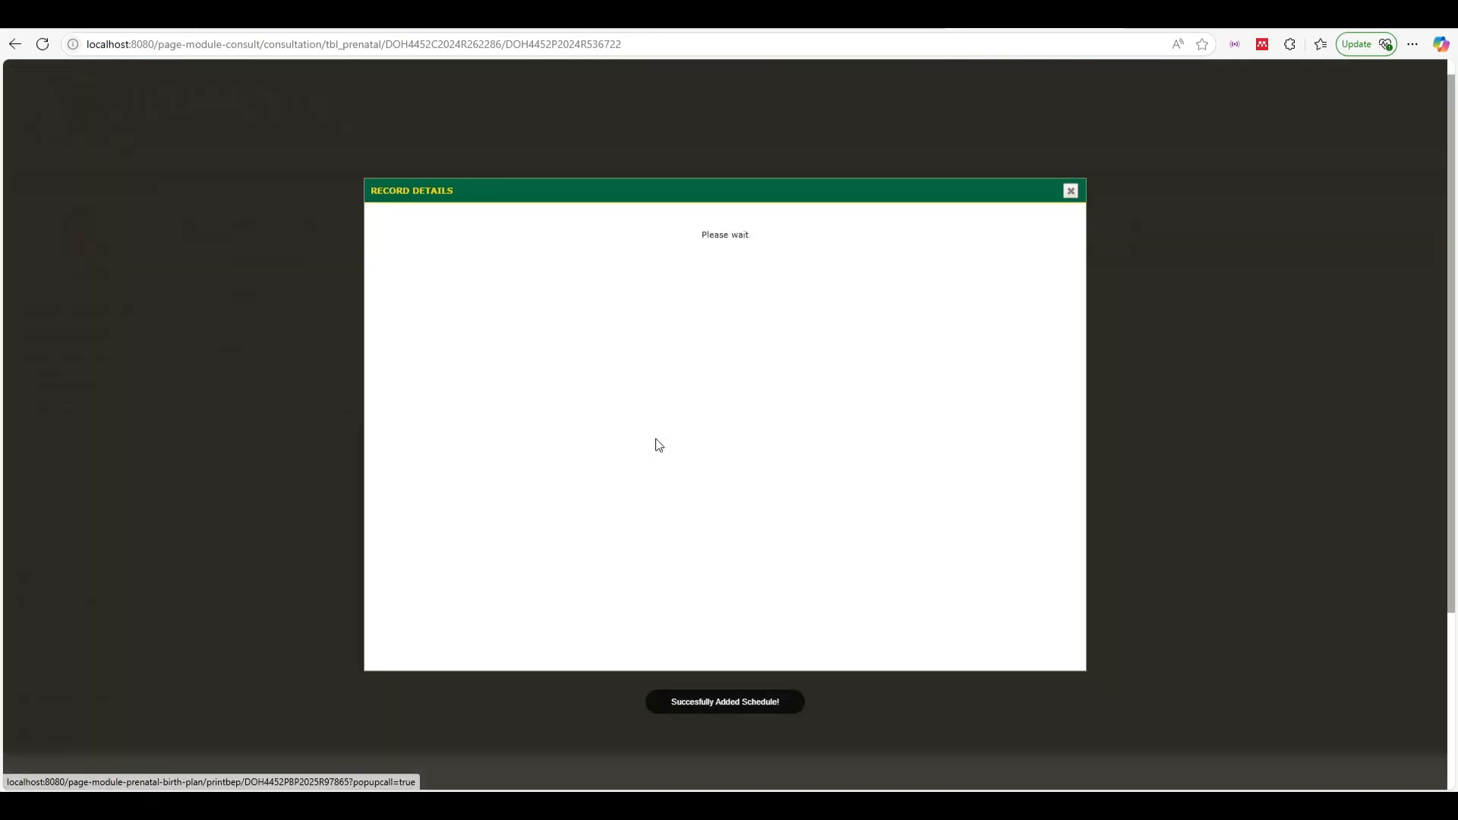
double_click(775, 185)
scroll(1022, 241, "up", 2)
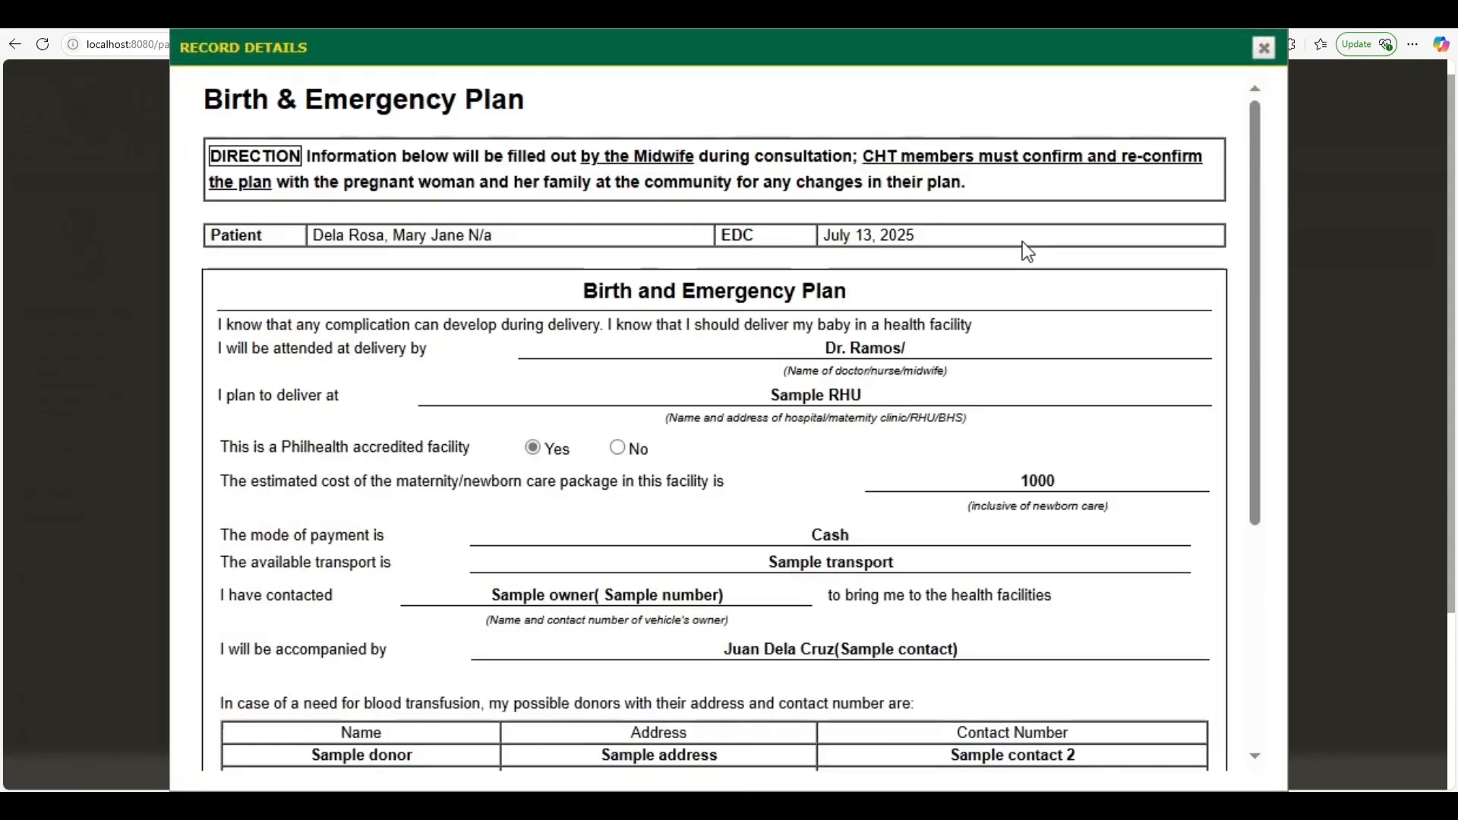
scroll(719, 396, "down", 5)
scroll(723, 411, "down", 1)
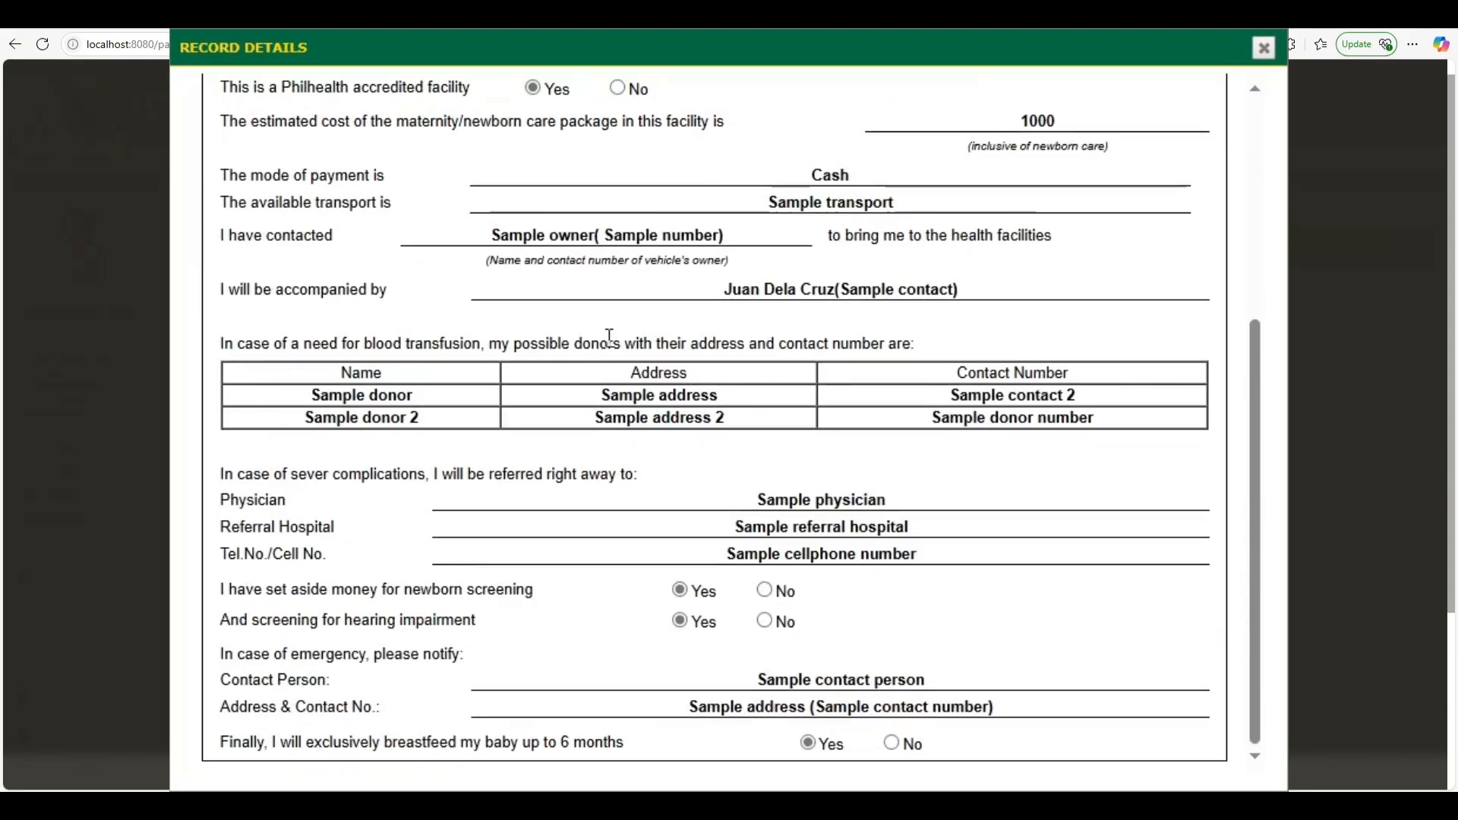
left_click(763, 592)
left_click(681, 592)
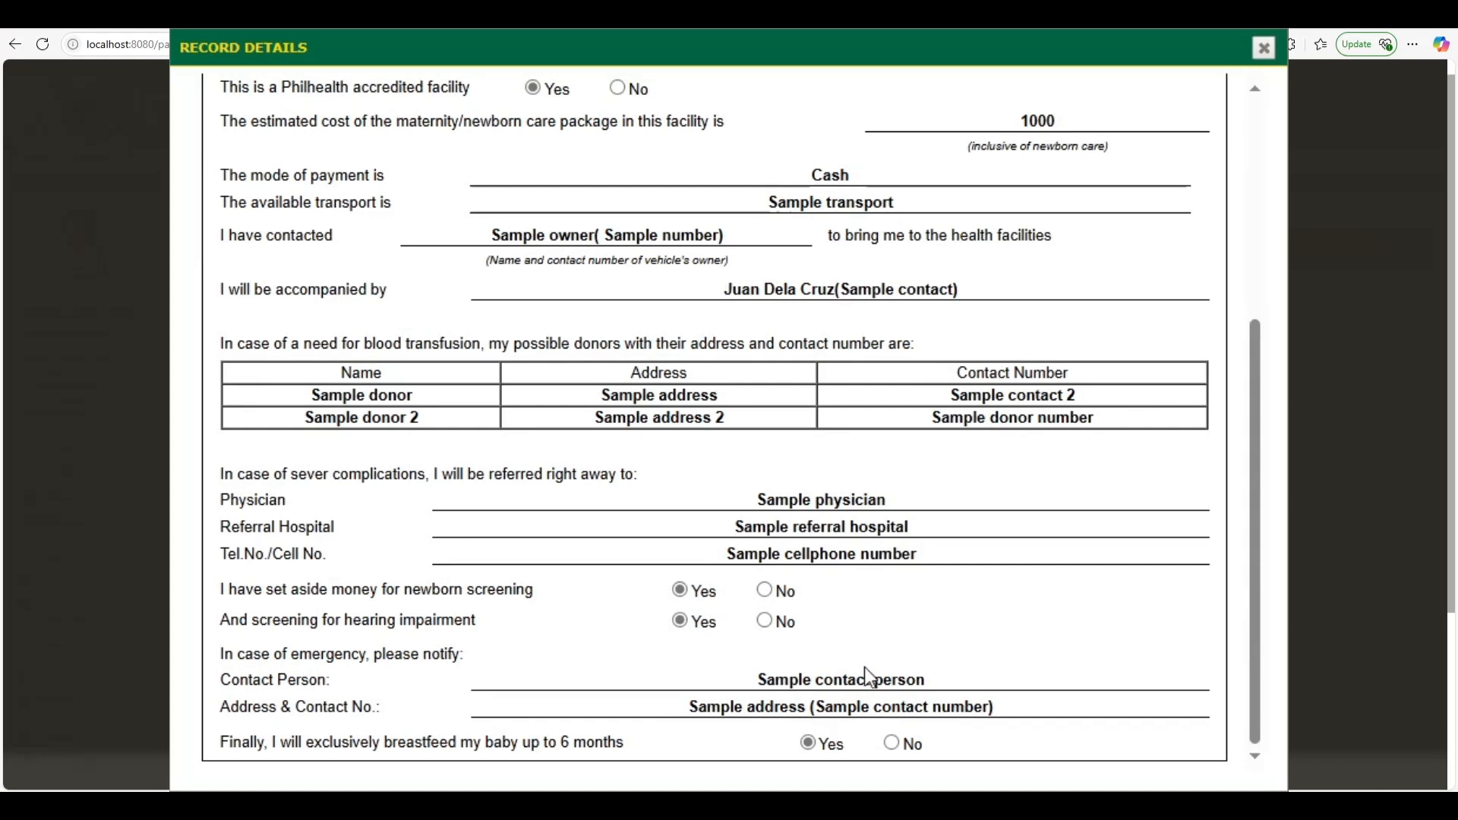
left_click(896, 746)
left_click(807, 744)
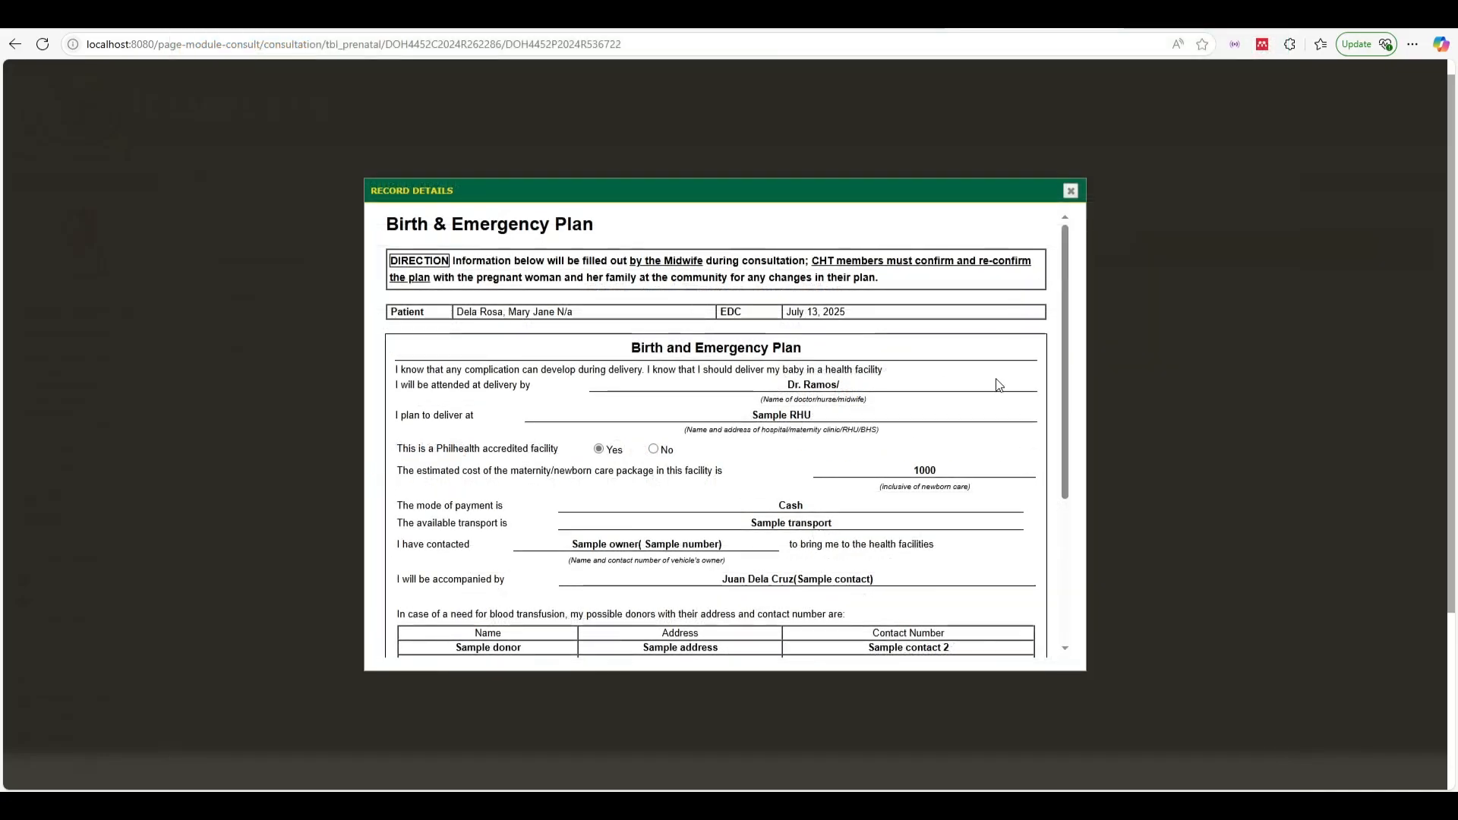
scroll(998, 385, "down", 3)
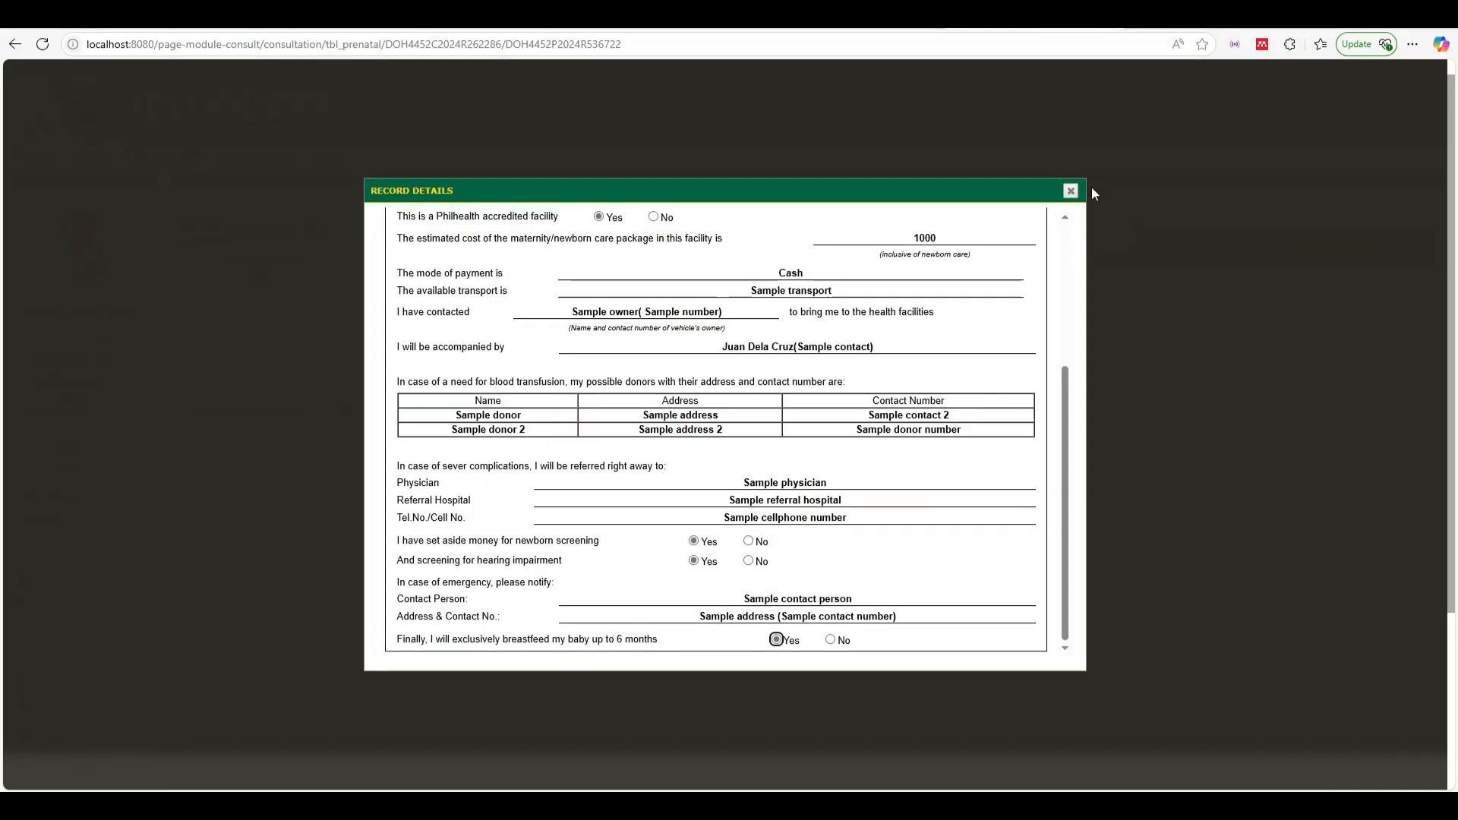
left_click(1070, 191)
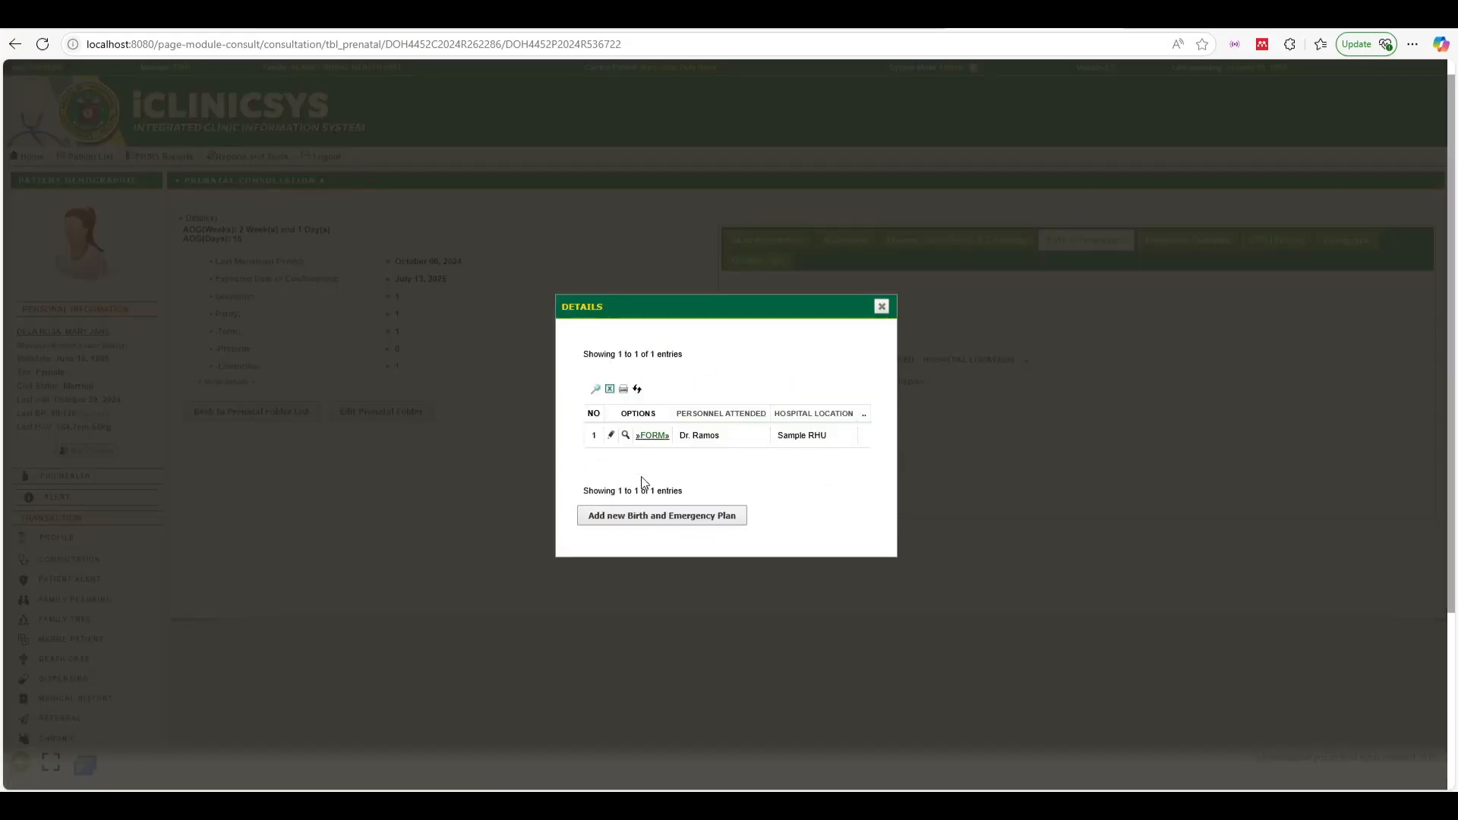
Cancel a new birth plan draft, close the plan list, and go to Pregnancy Outcome
left_click(641, 517)
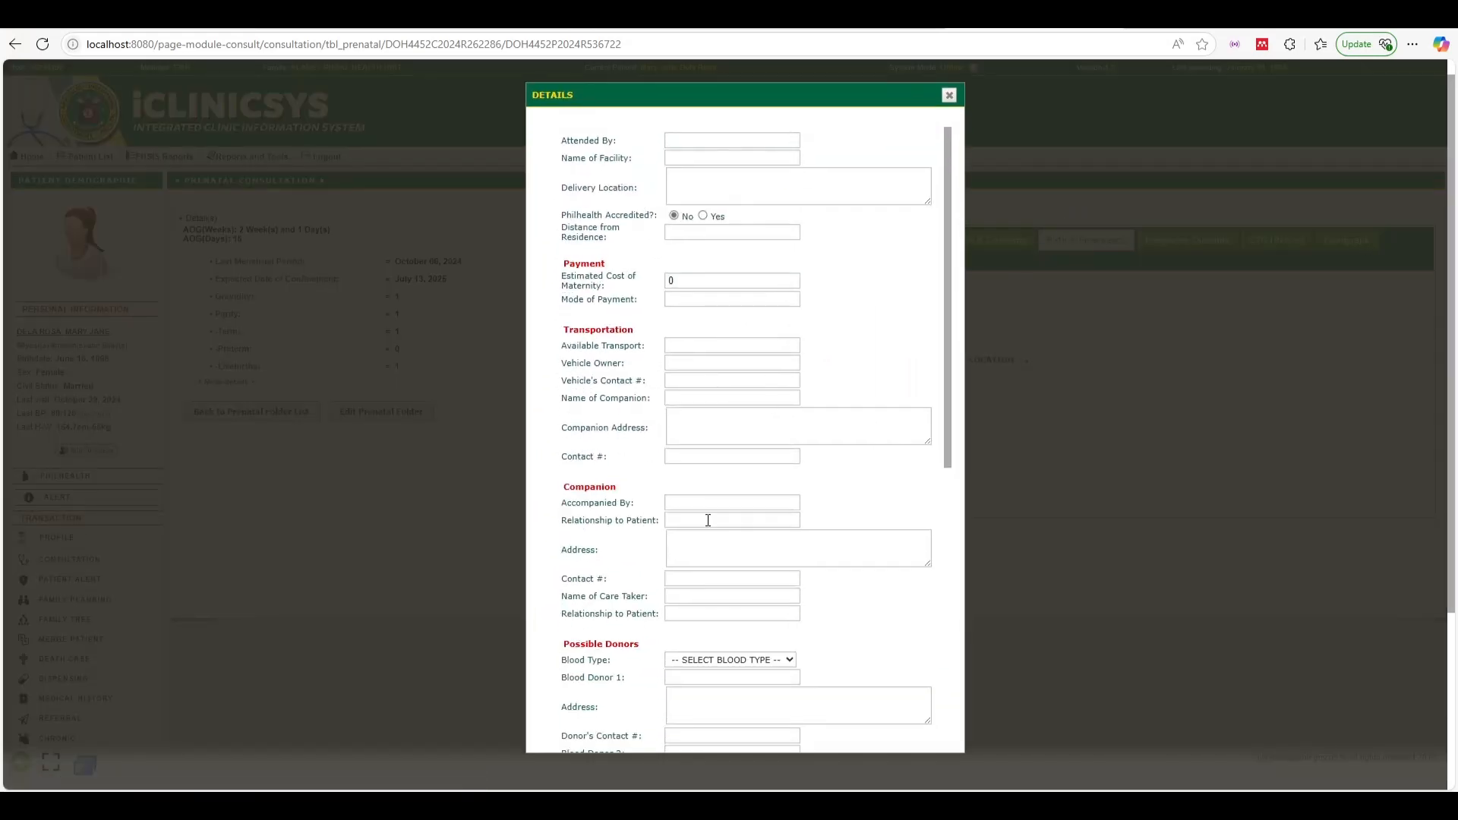
scroll(707, 516, "down", 10)
left_click(645, 719)
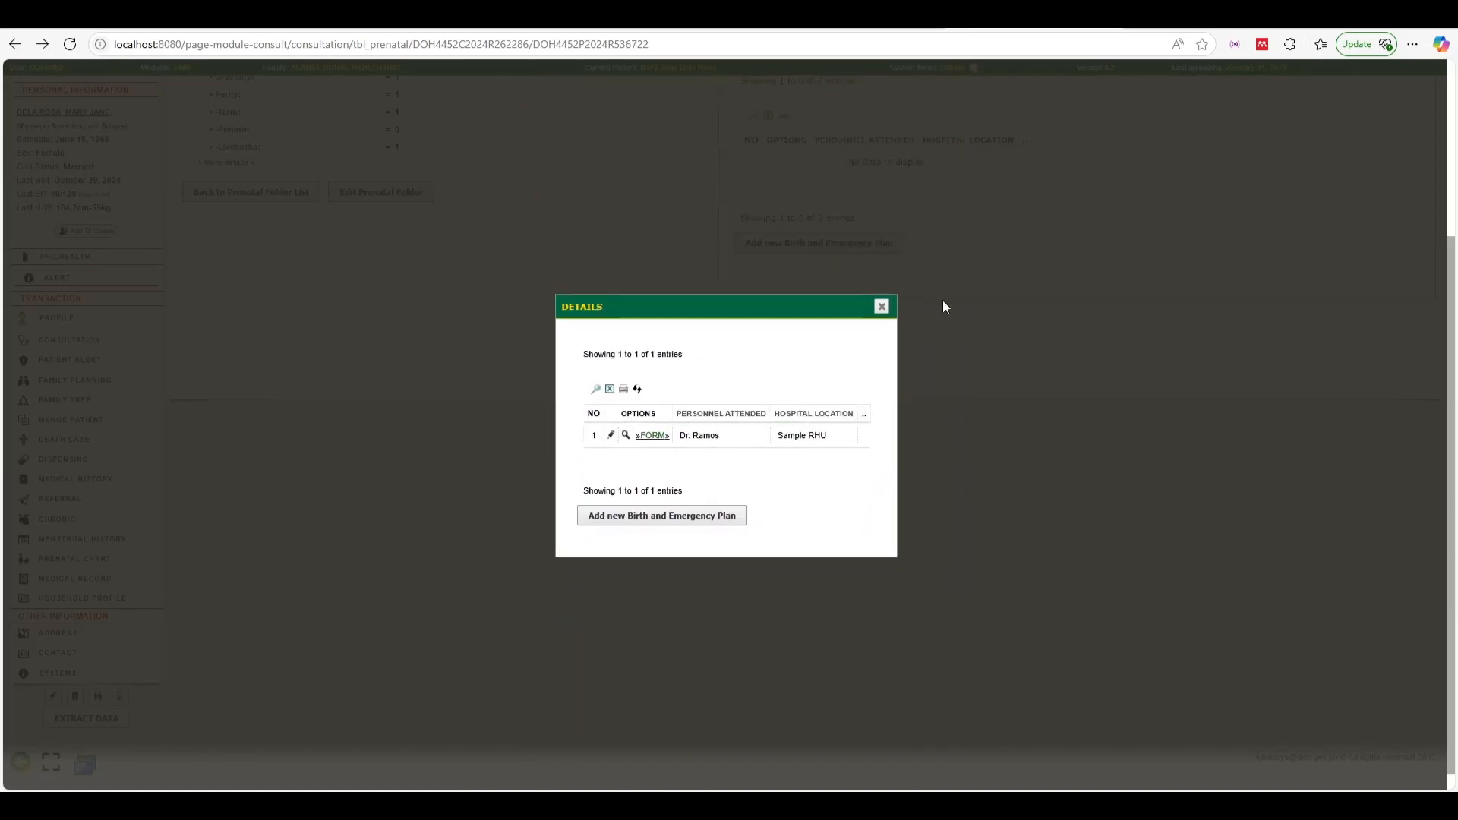
left_click(882, 307)
scroll(1161, 387, "up", 2)
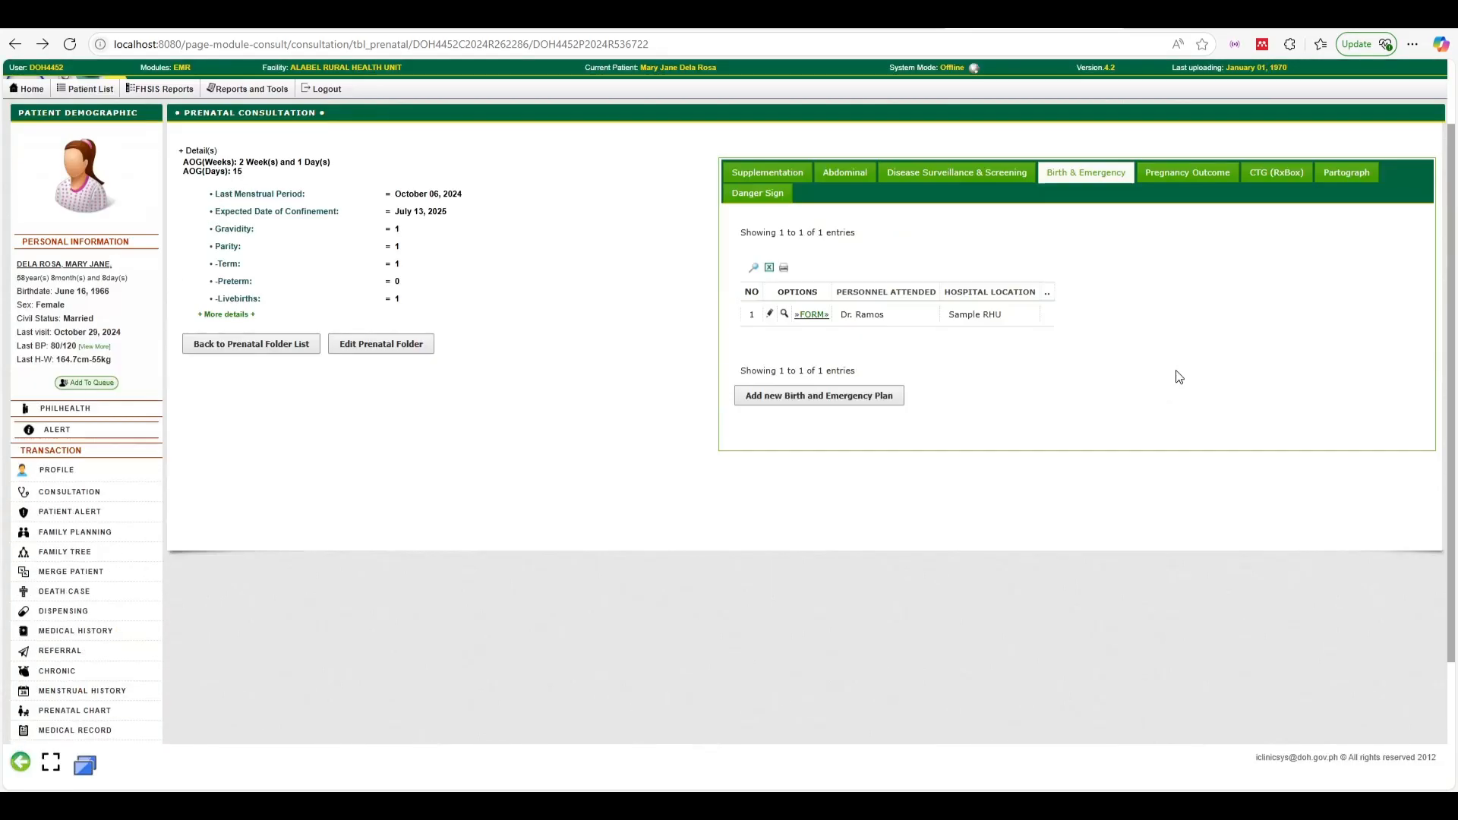
left_click(1182, 175)
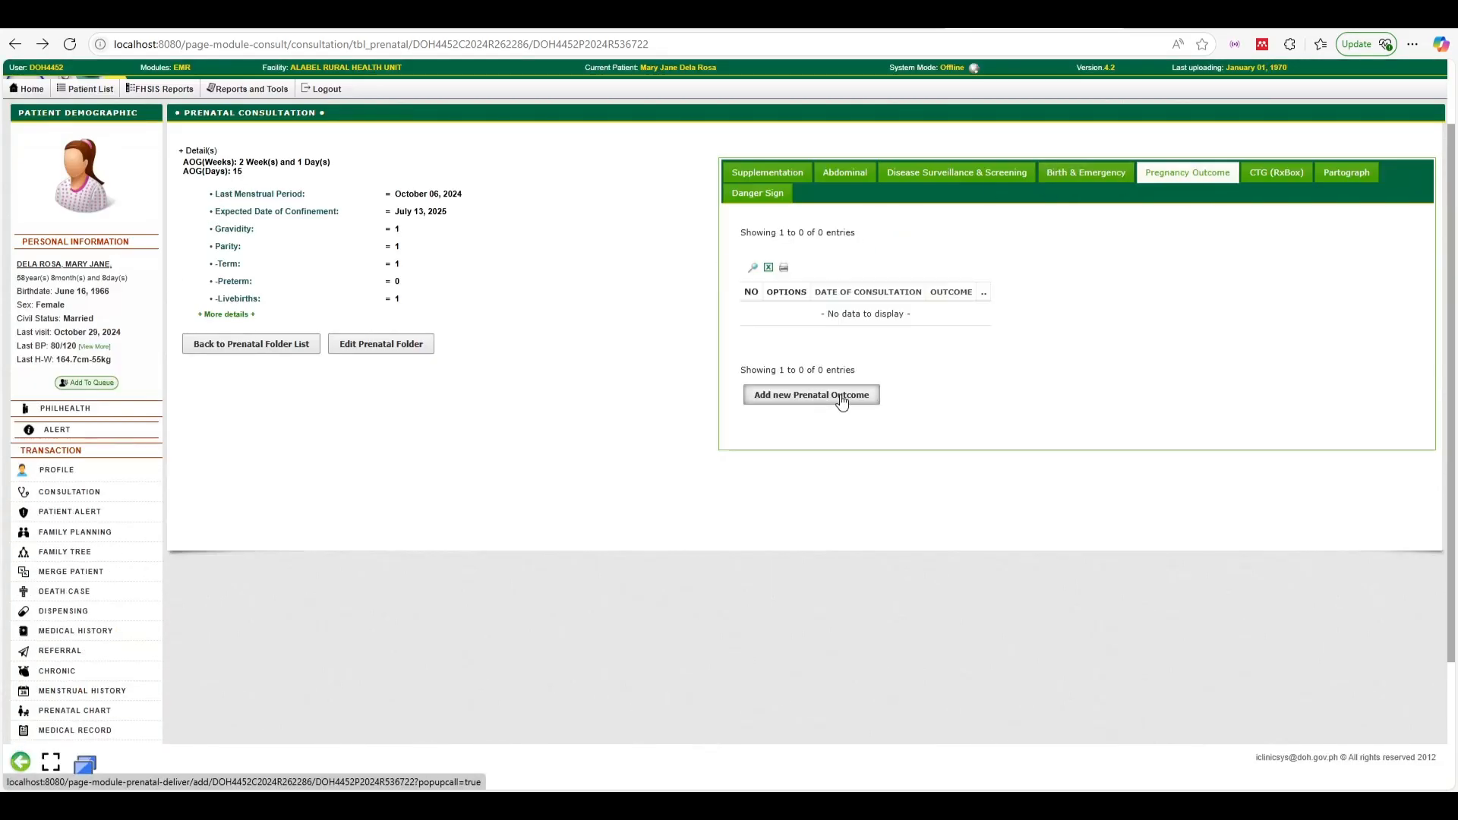
Add a new prenatal outcome set to LIVE BIRTH - FULL TERM
left_click(826, 396)
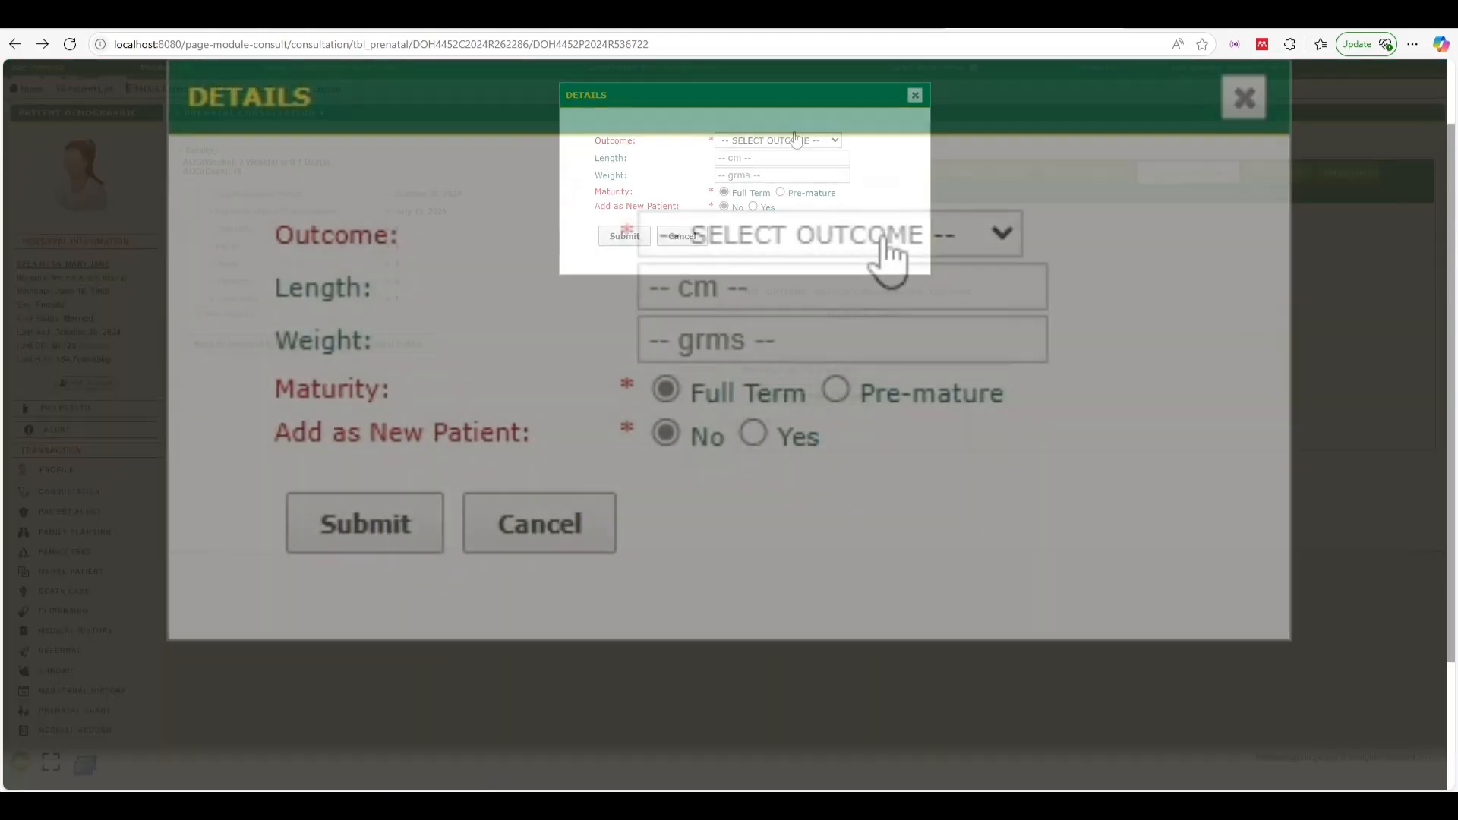
left_click(794, 140)
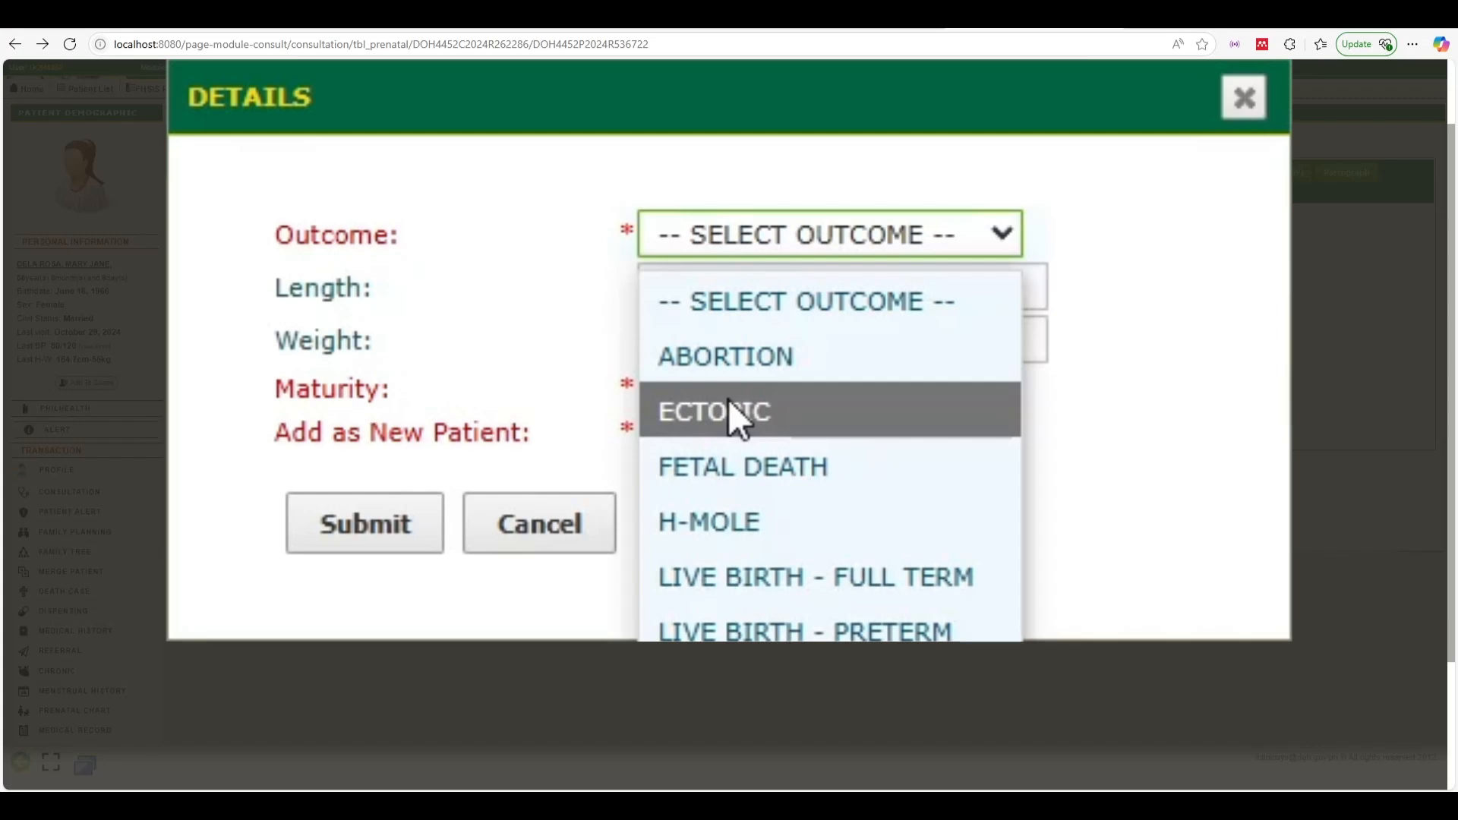
left_click(758, 573)
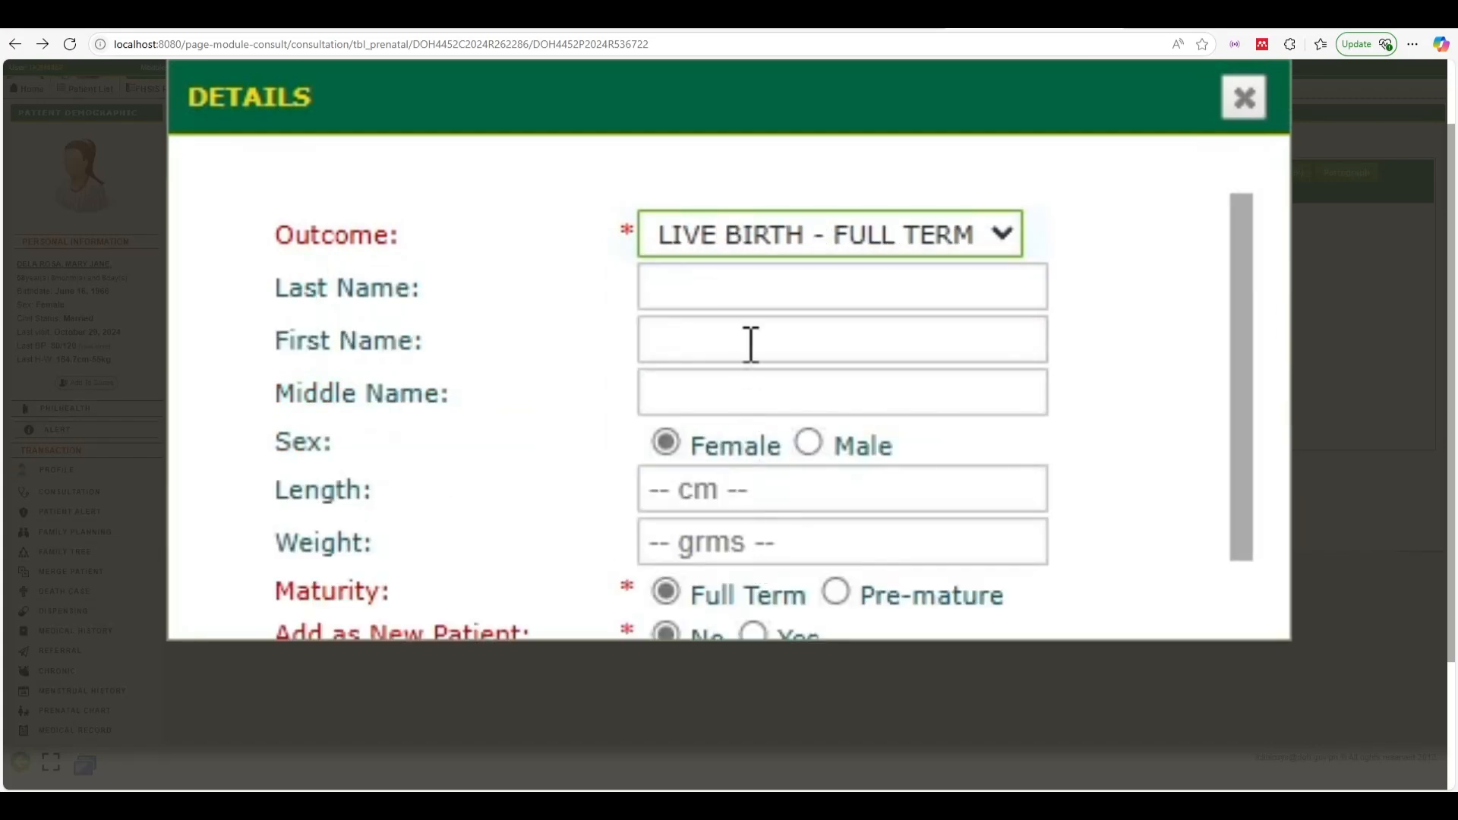
Enter the newborn's last, first and middle names
left_click(750, 274)
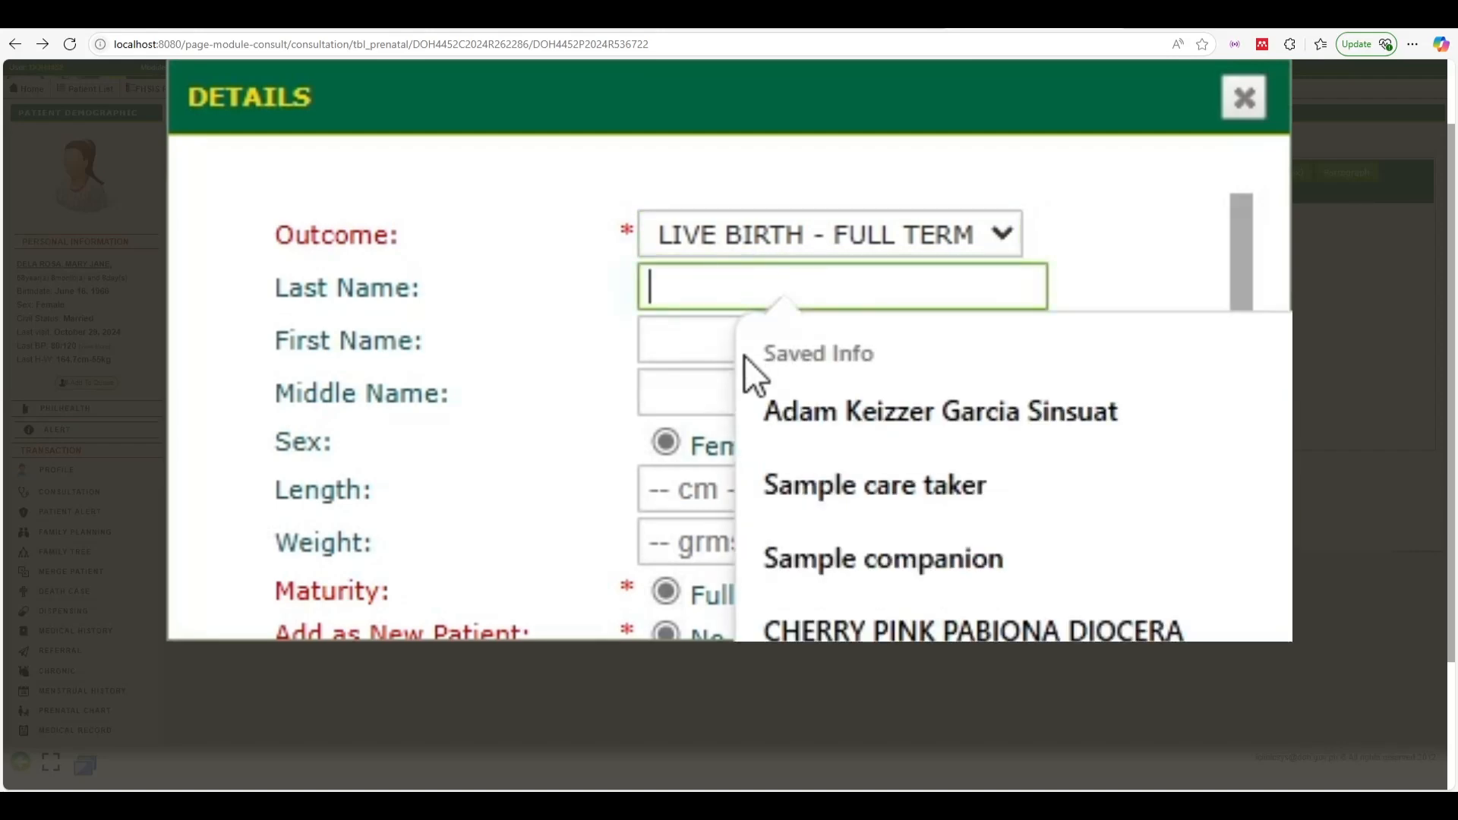
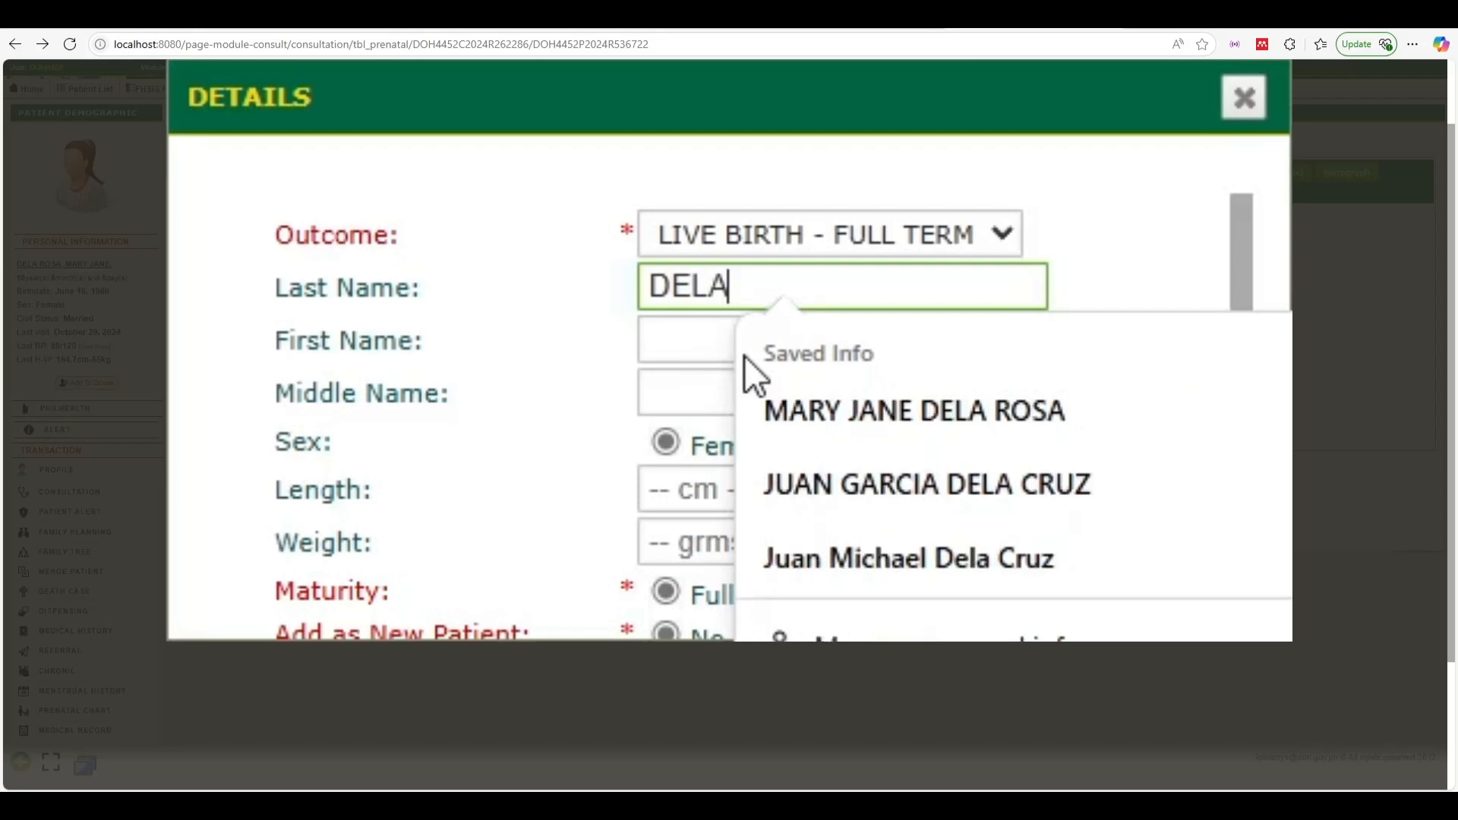
key("Tab")
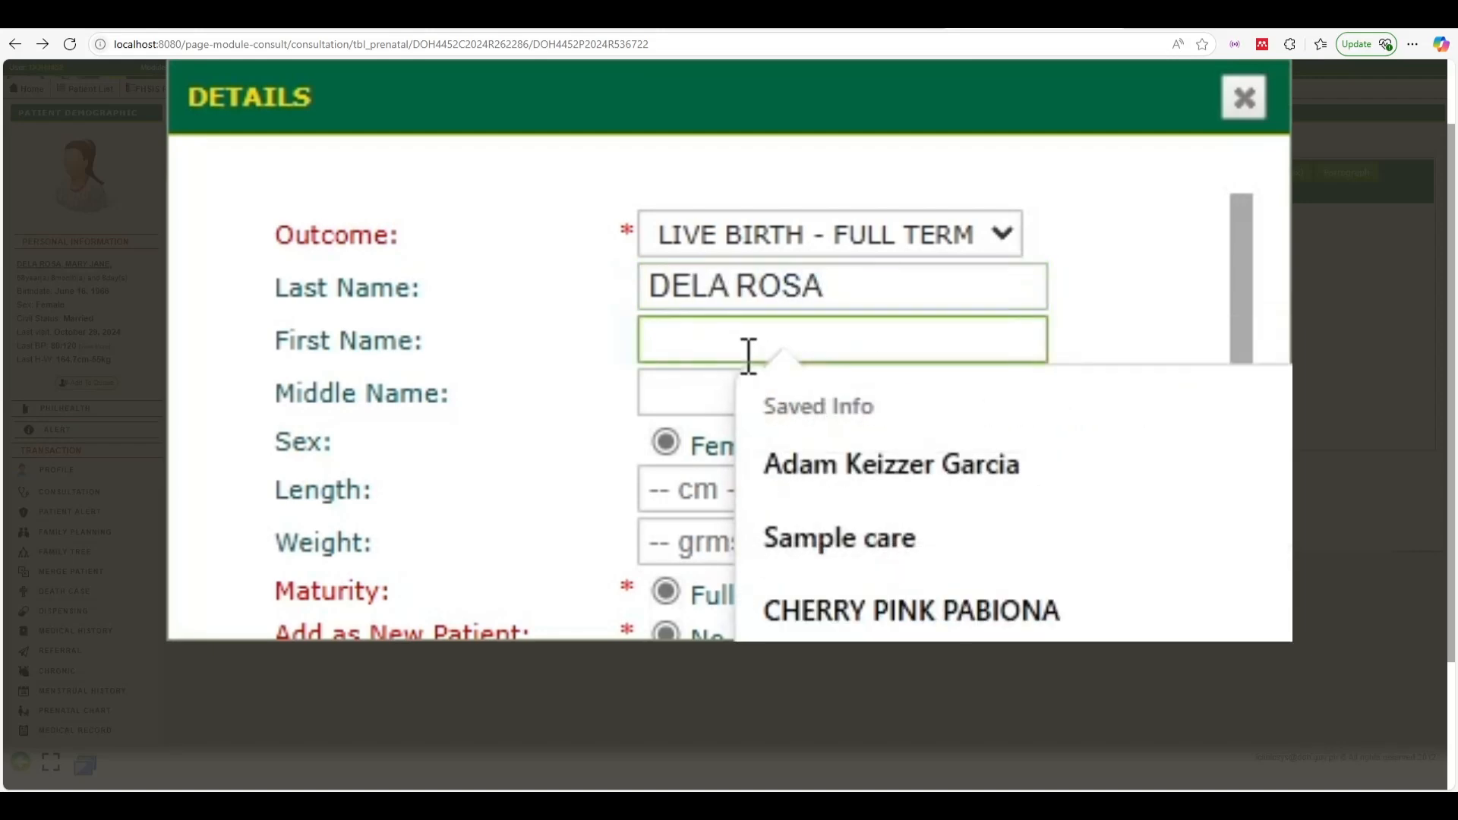
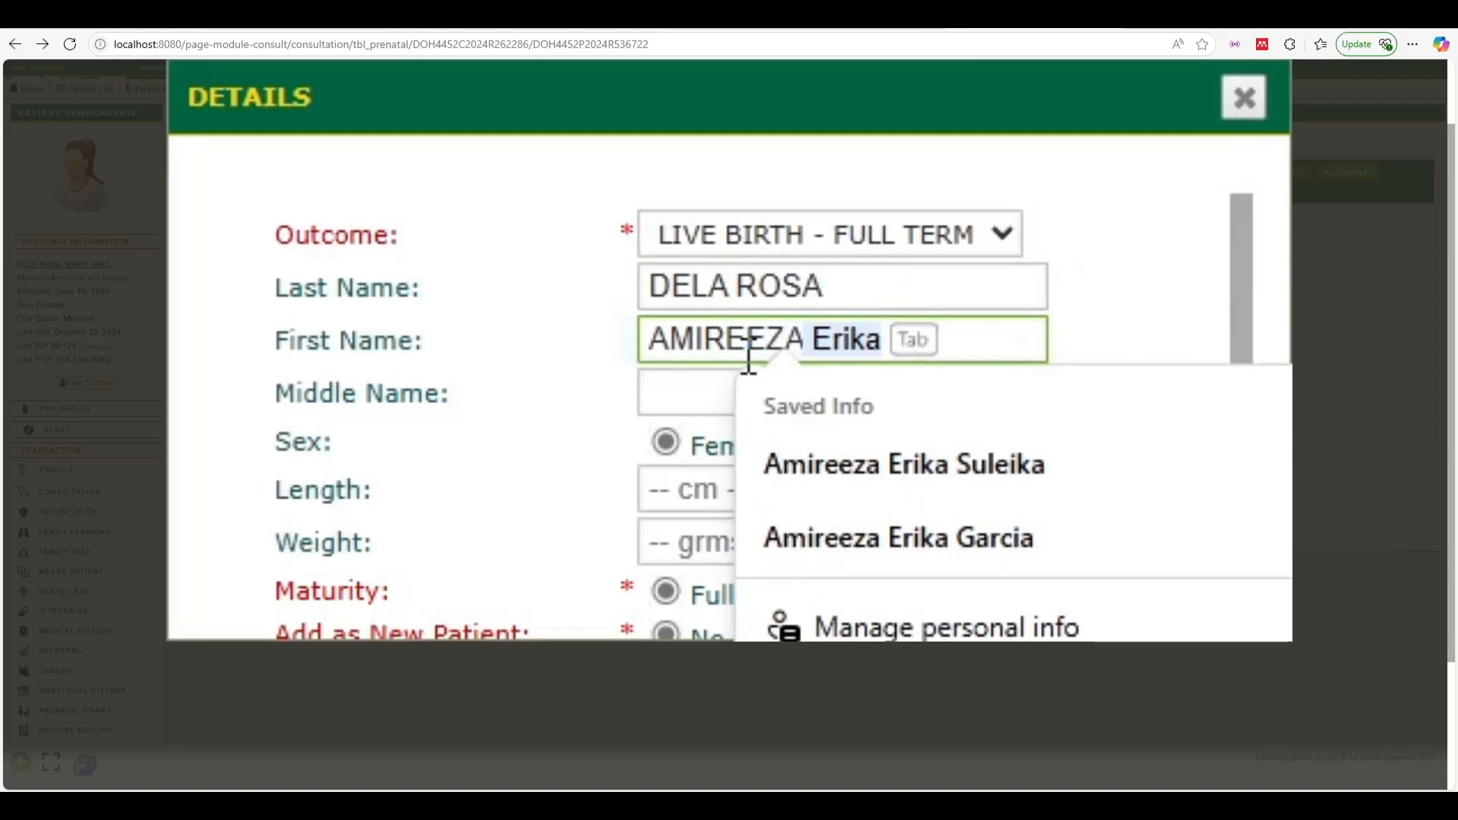
key("Tab")
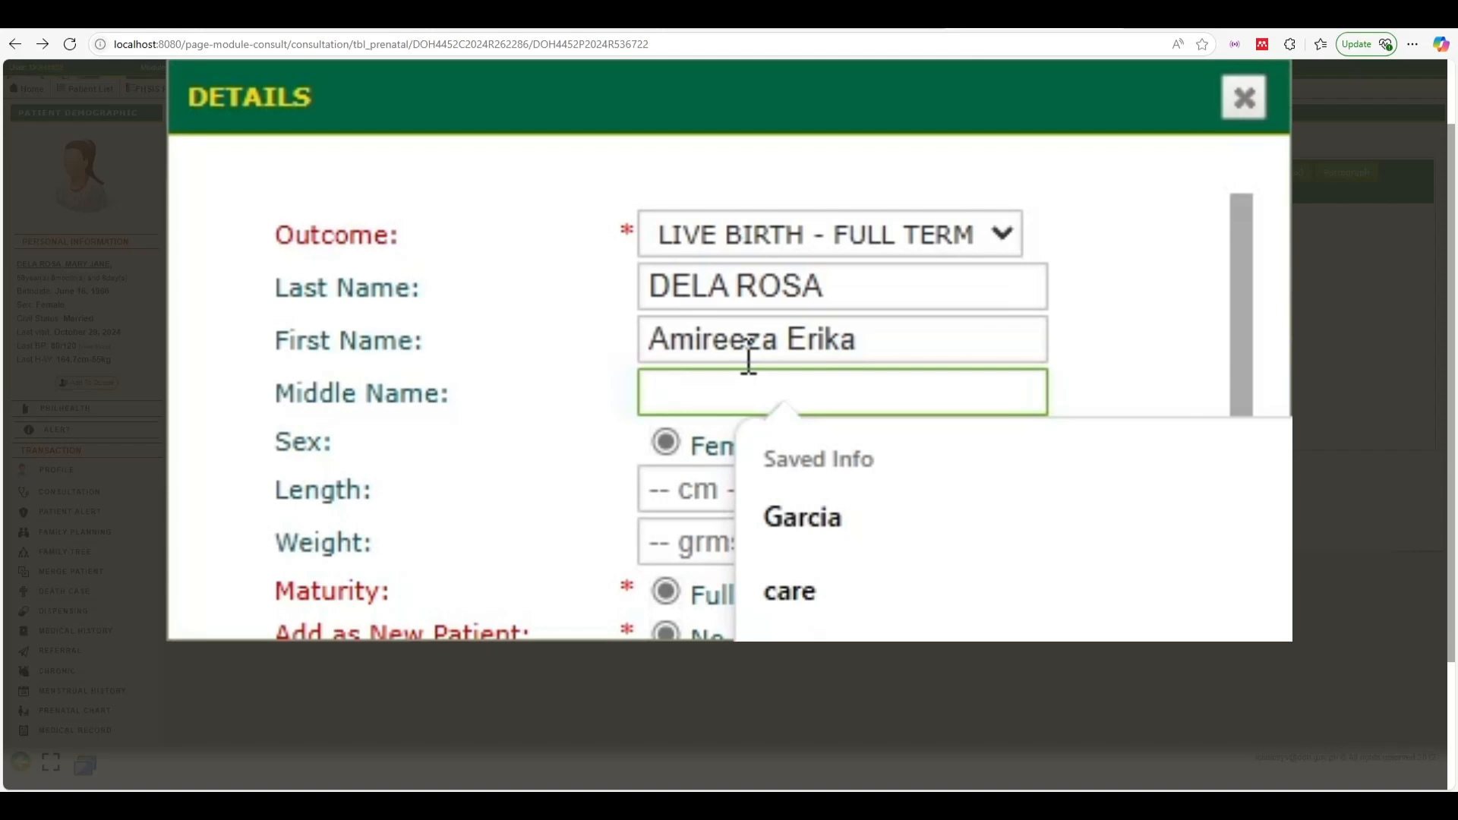
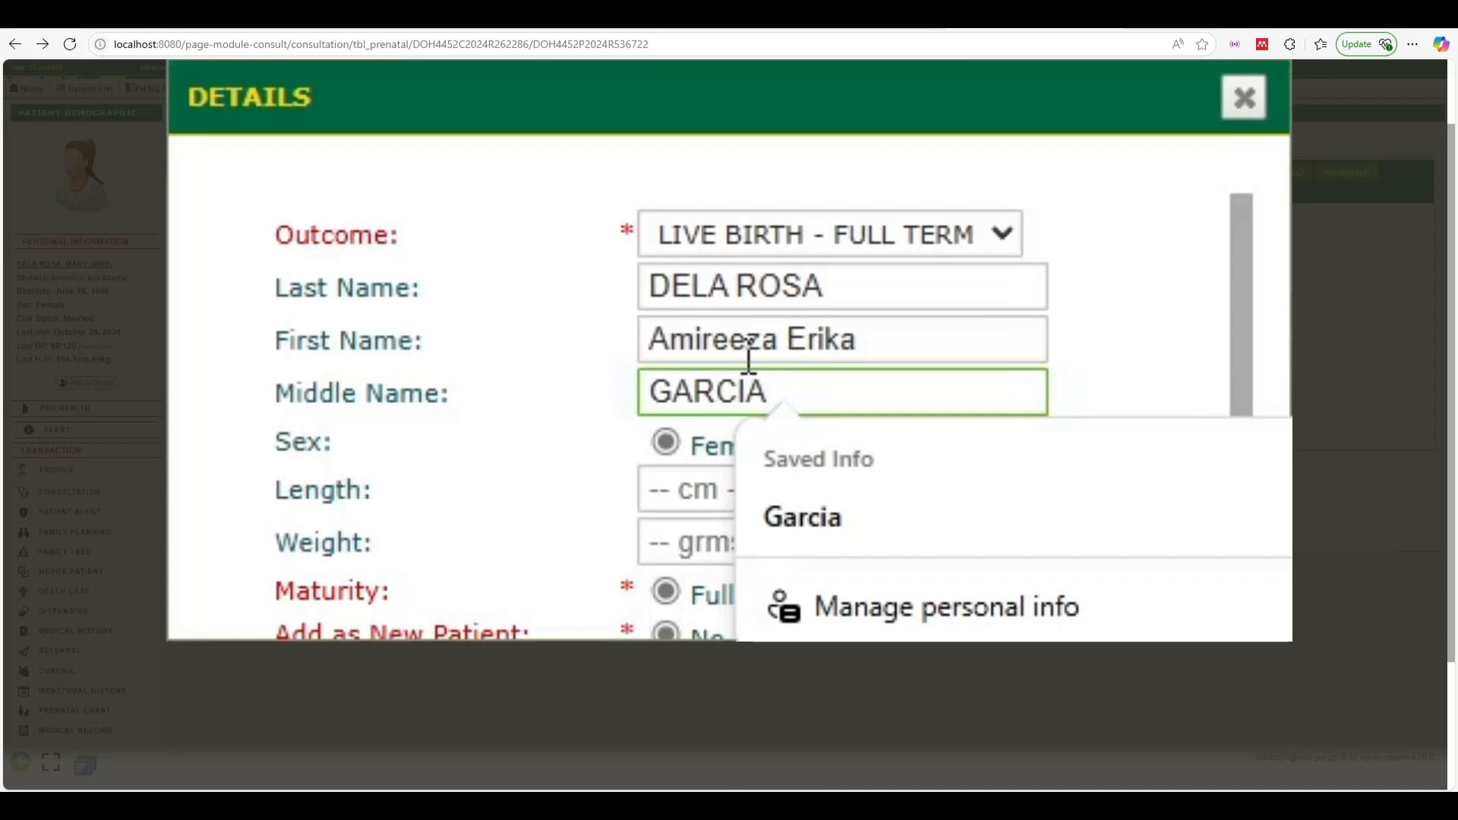
left_click(576, 413)
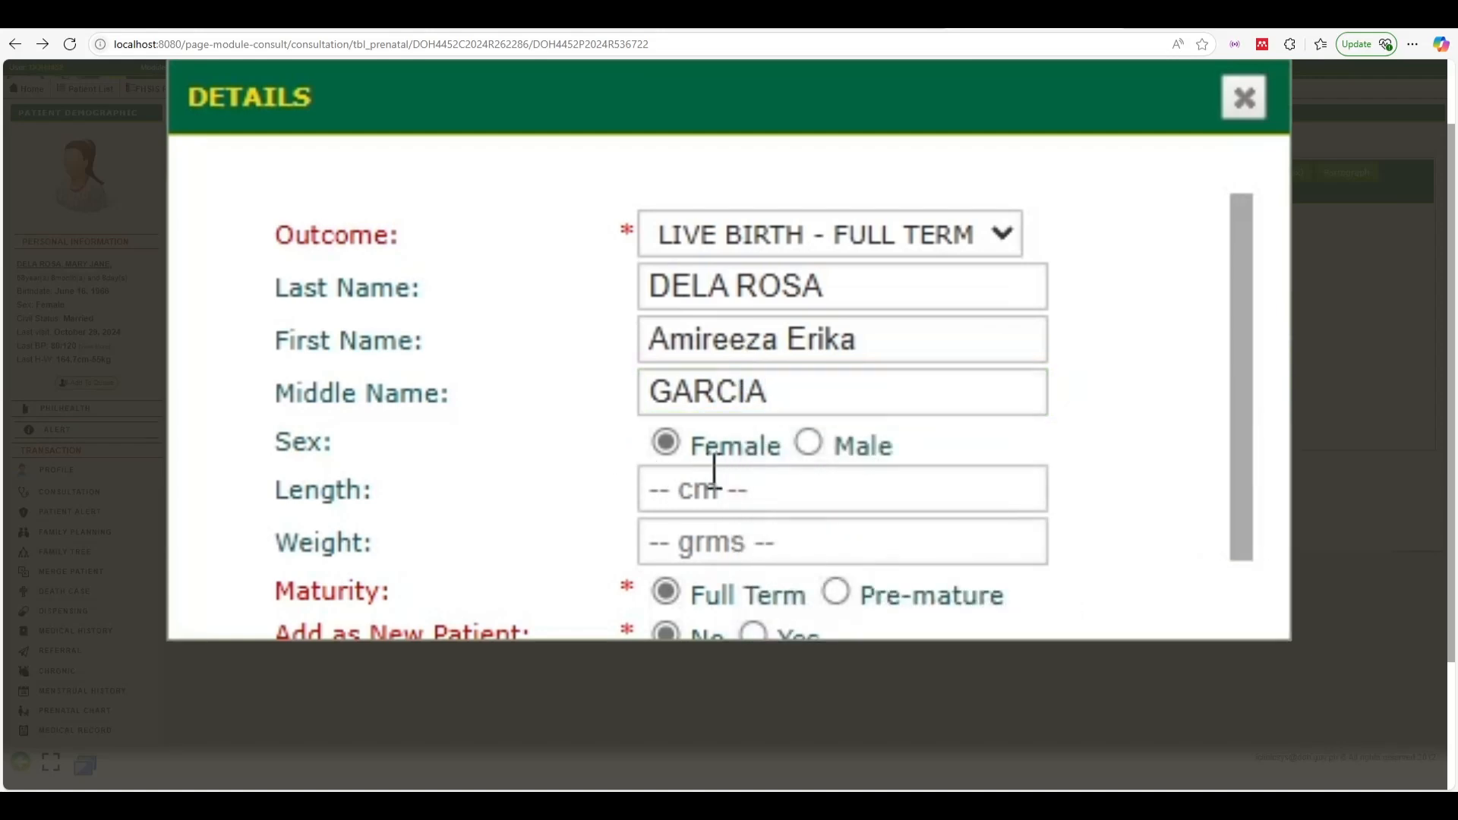
Enter newborn length 100 and weight 3000, and mark the baby to be added as a new patient
left_click(754, 504)
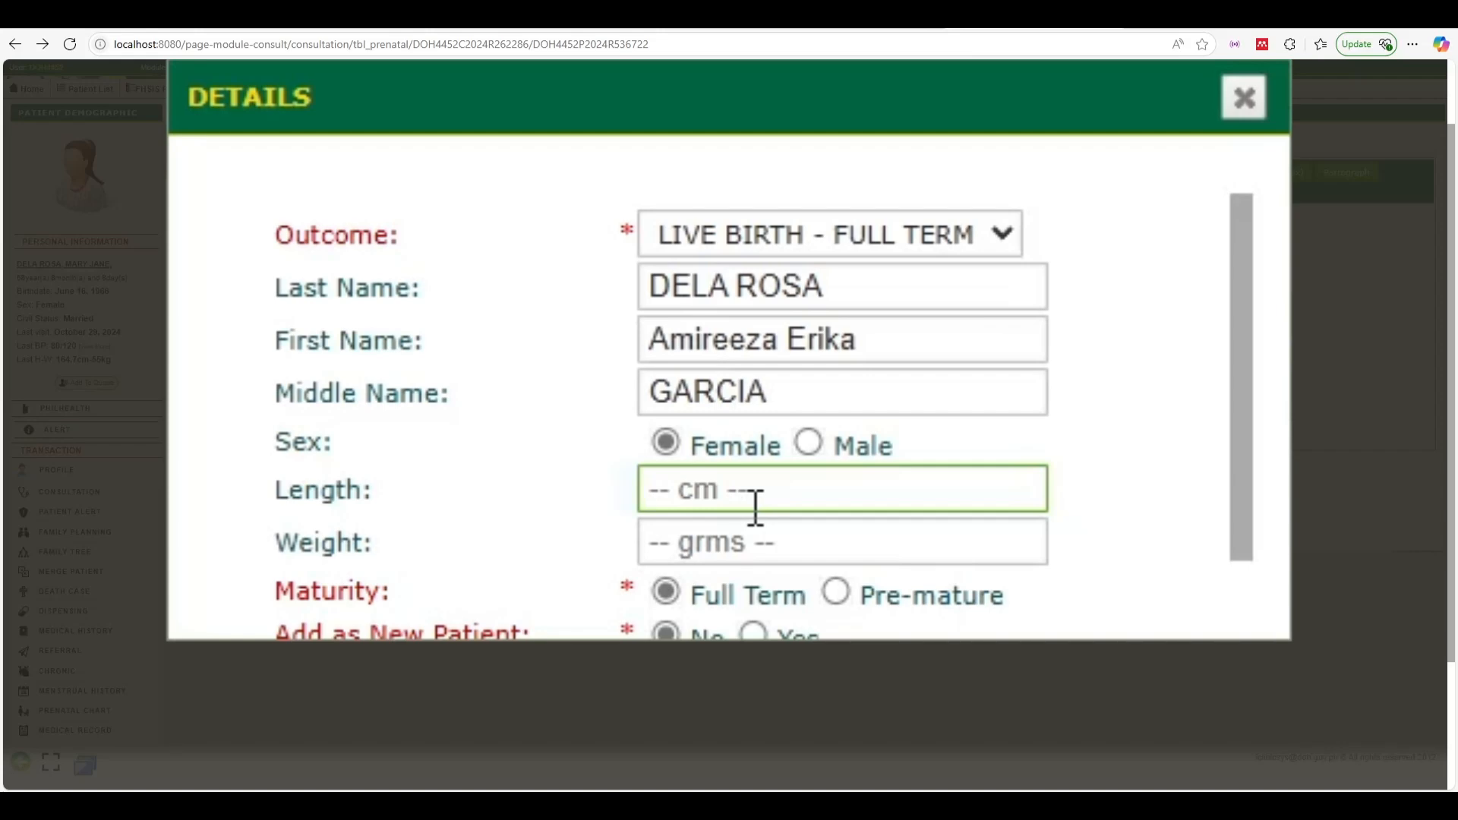
type("100")
left_click(795, 539)
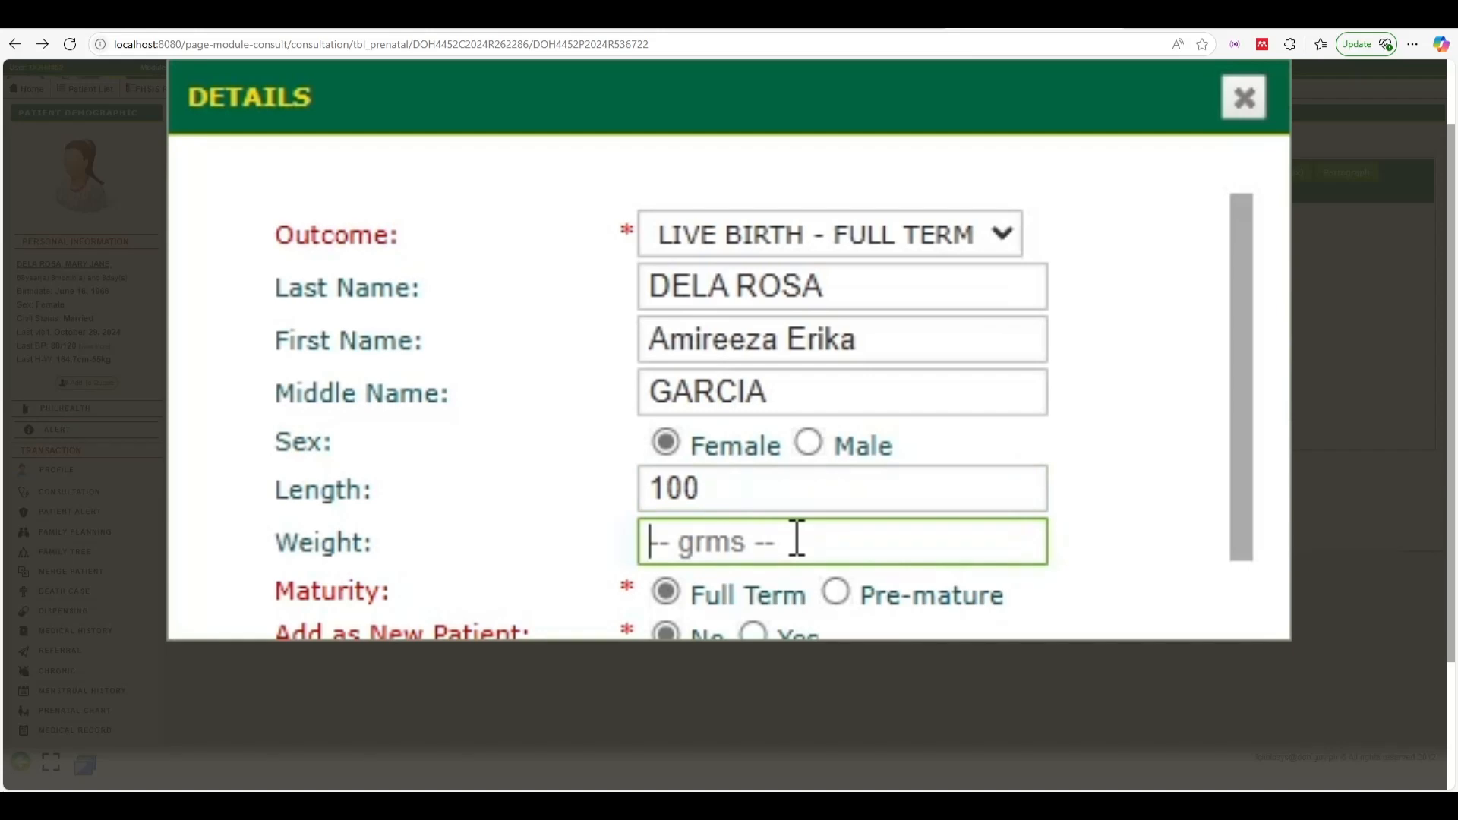
type("3000")
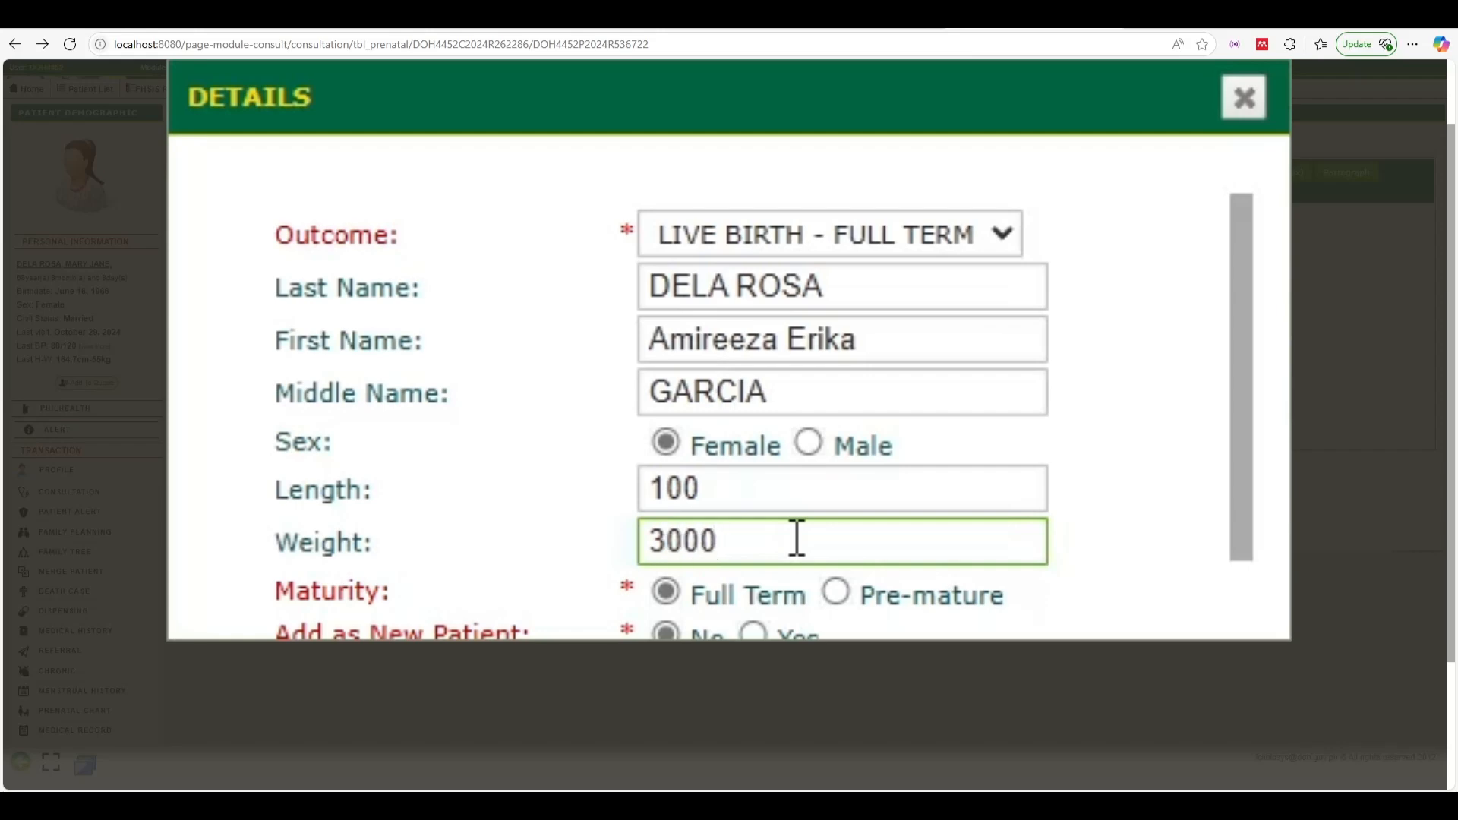
scroll(796, 539, "down", 2)
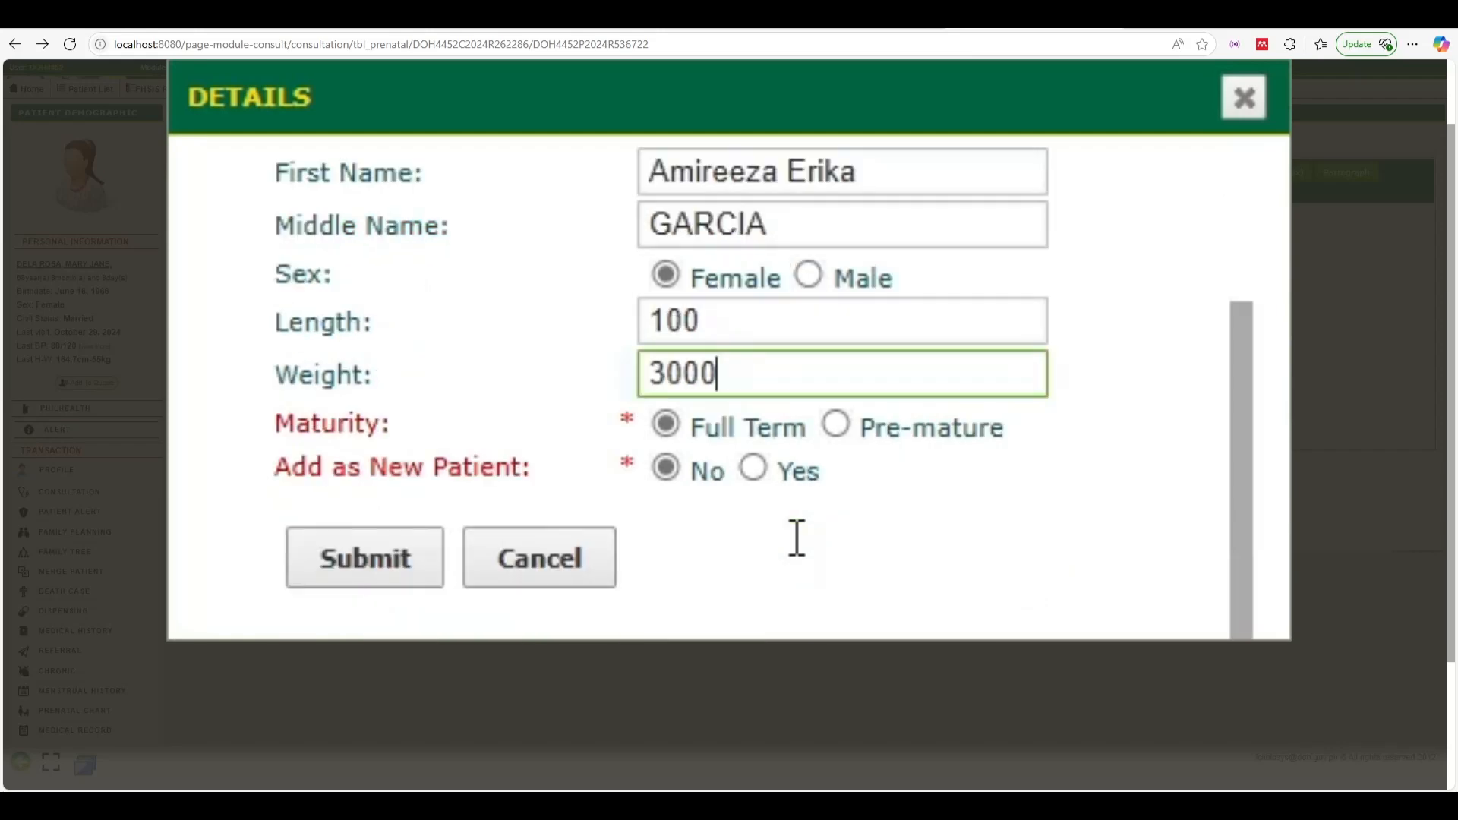
left_click(764, 474)
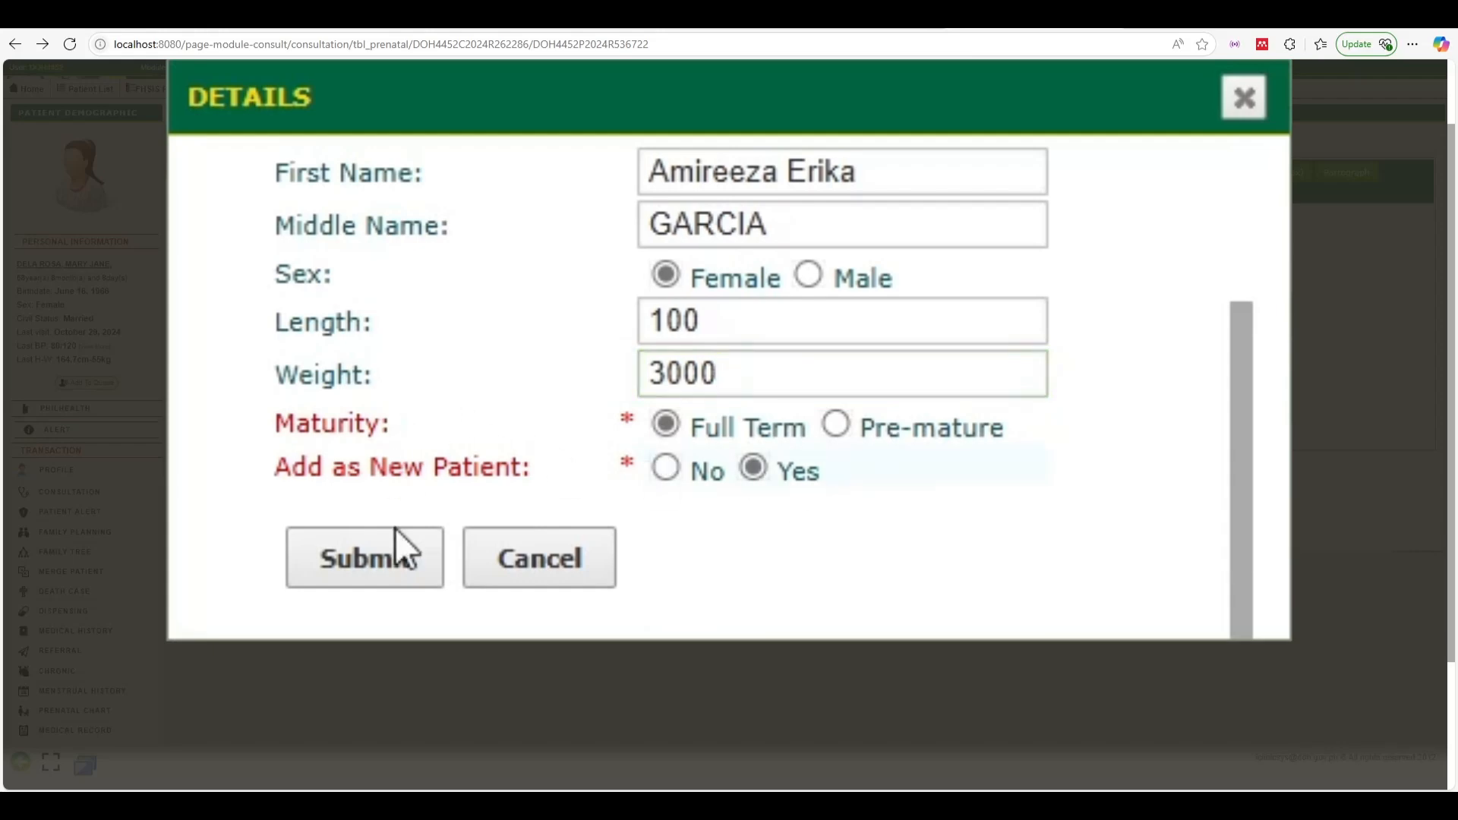
left_click(668, 469)
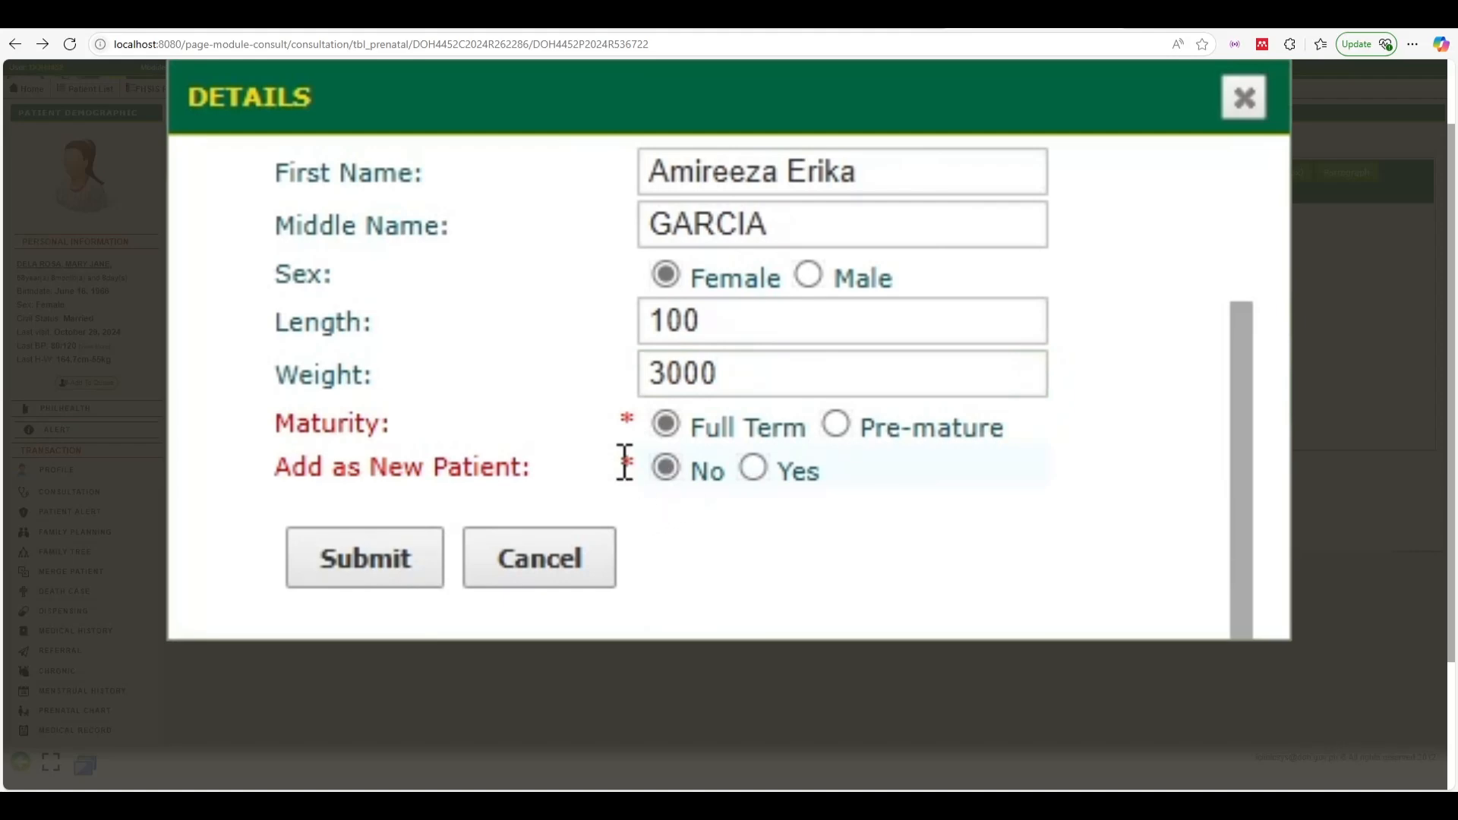
left_click(753, 469)
Submit and confirm the pregnancy outcome, then close the outcome list
left_click(370, 579)
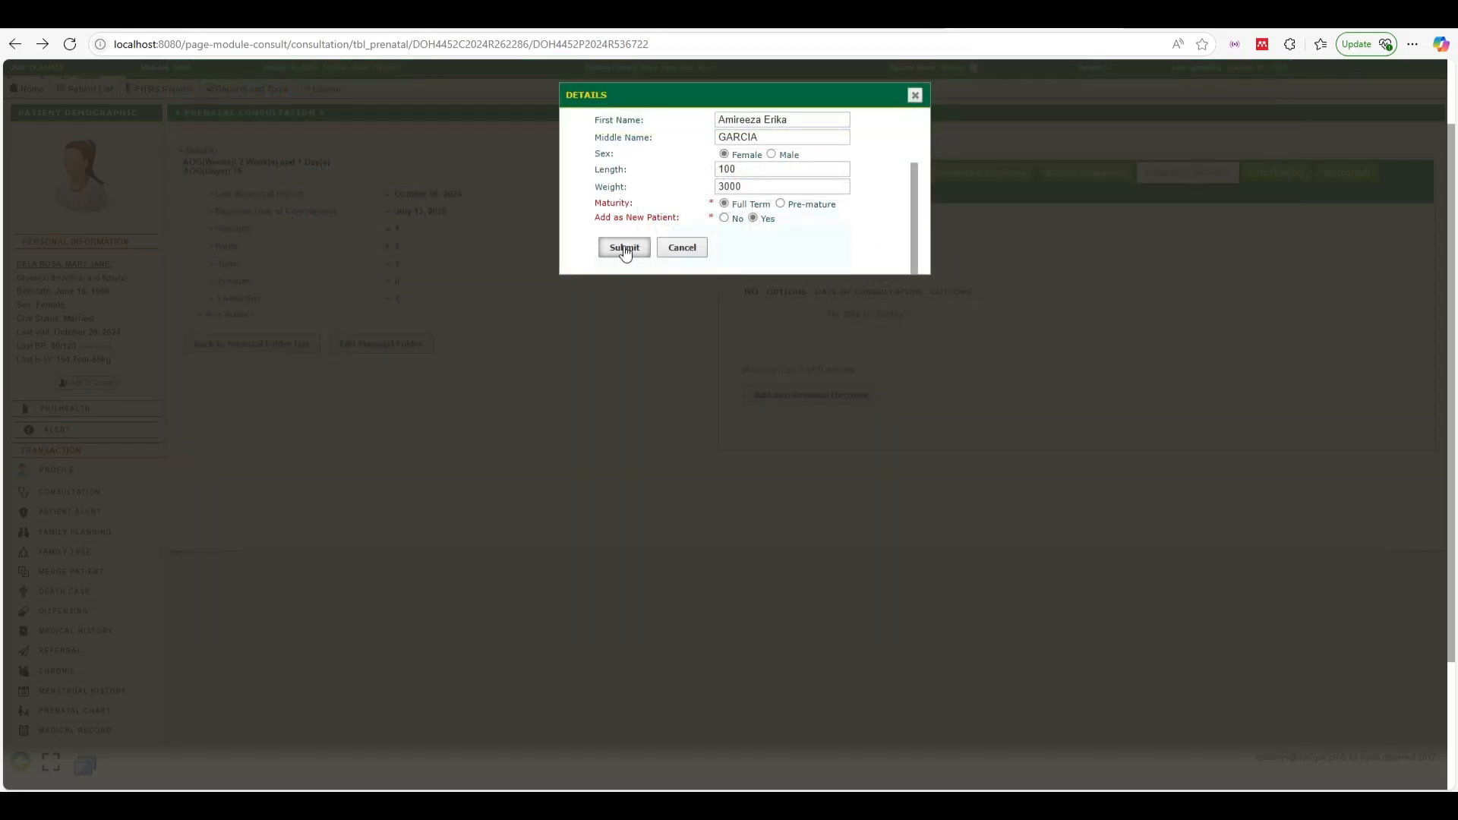
left_click(793, 127)
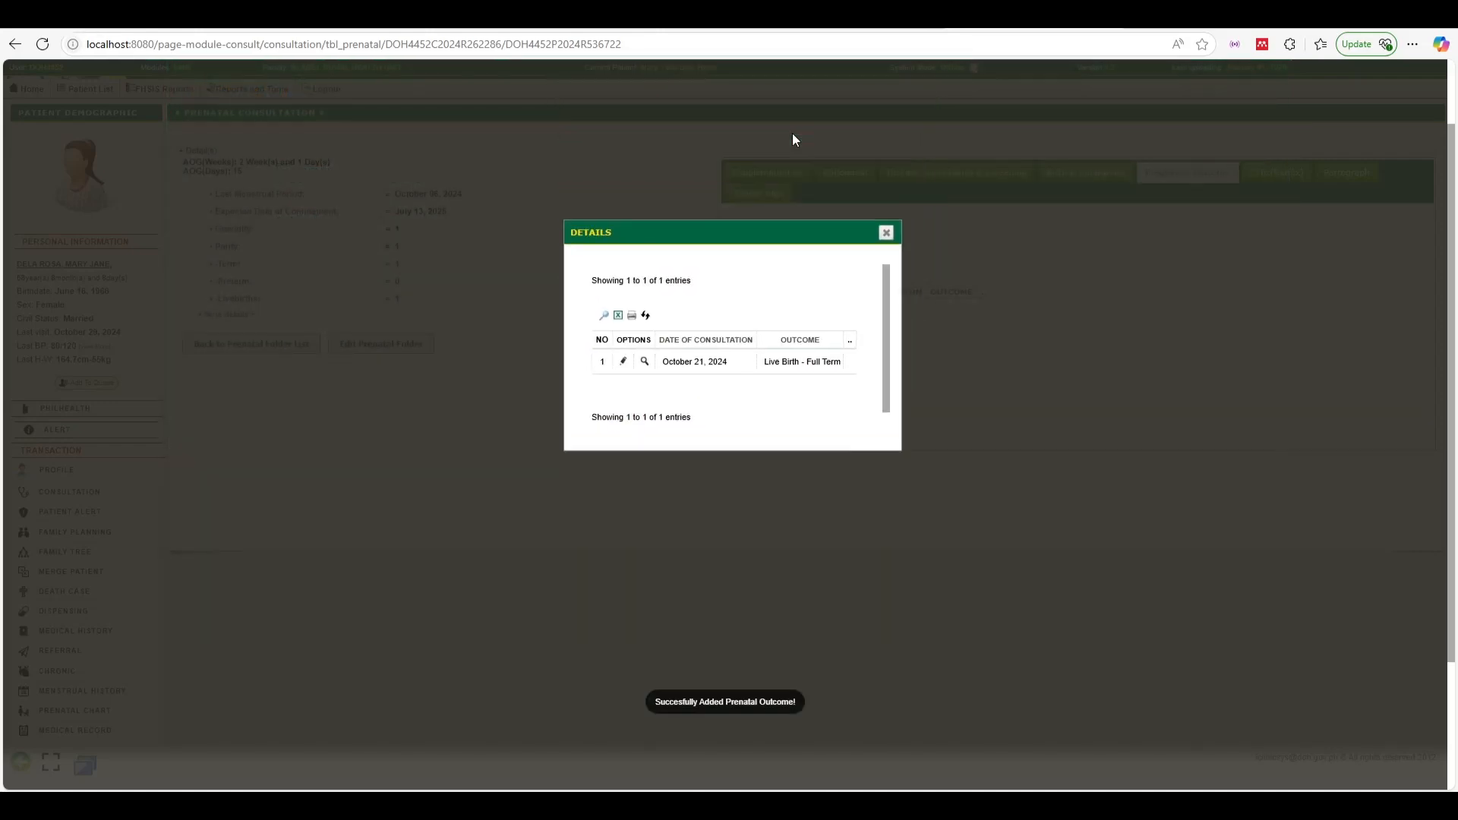
left_click(870, 311)
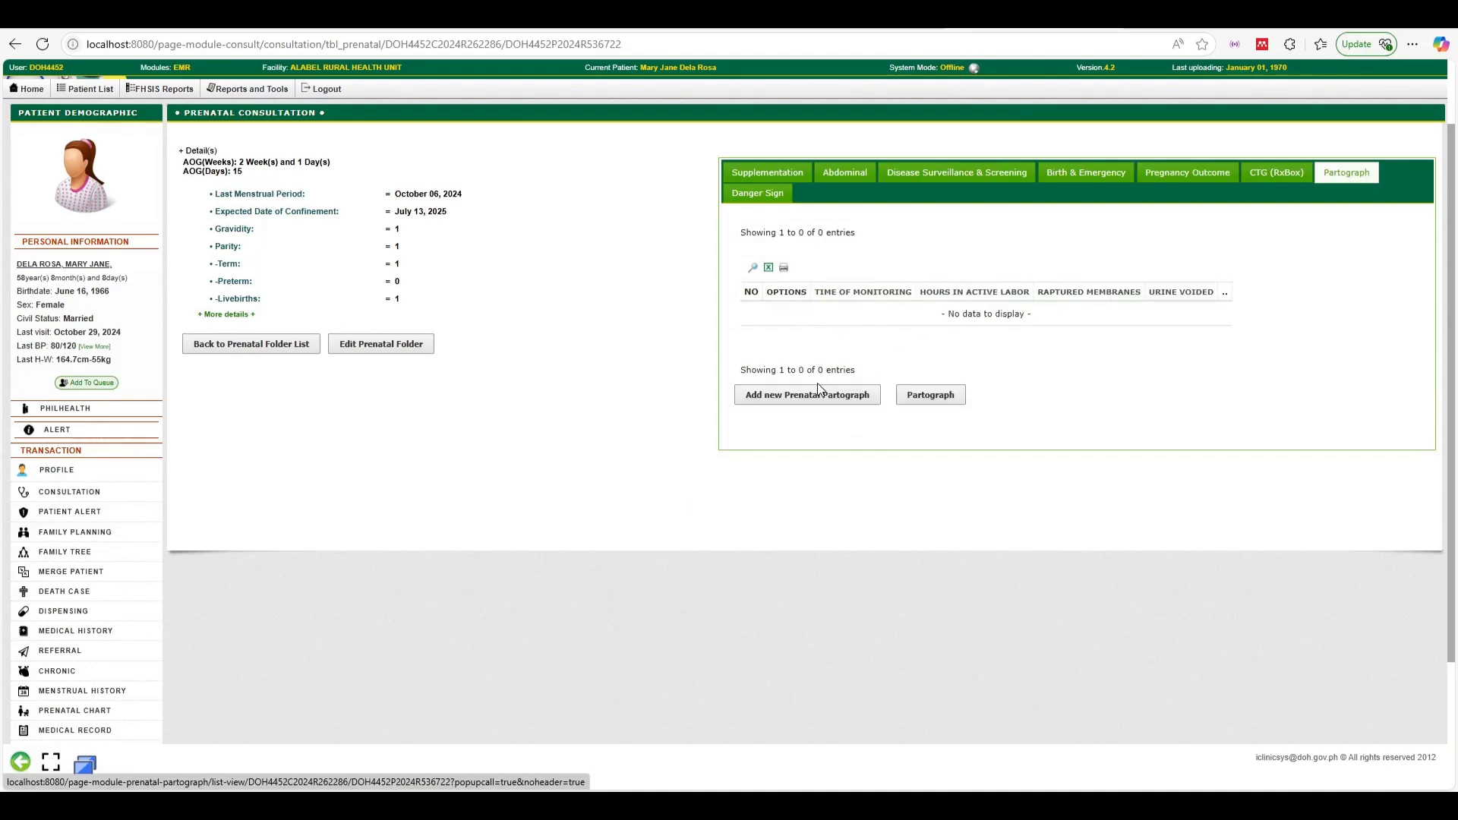
Add a partograph entry with B3 ticked, bleeding +, BLOOD STAINED fluid, 1 contraction, placenta time now
left_click(815, 401)
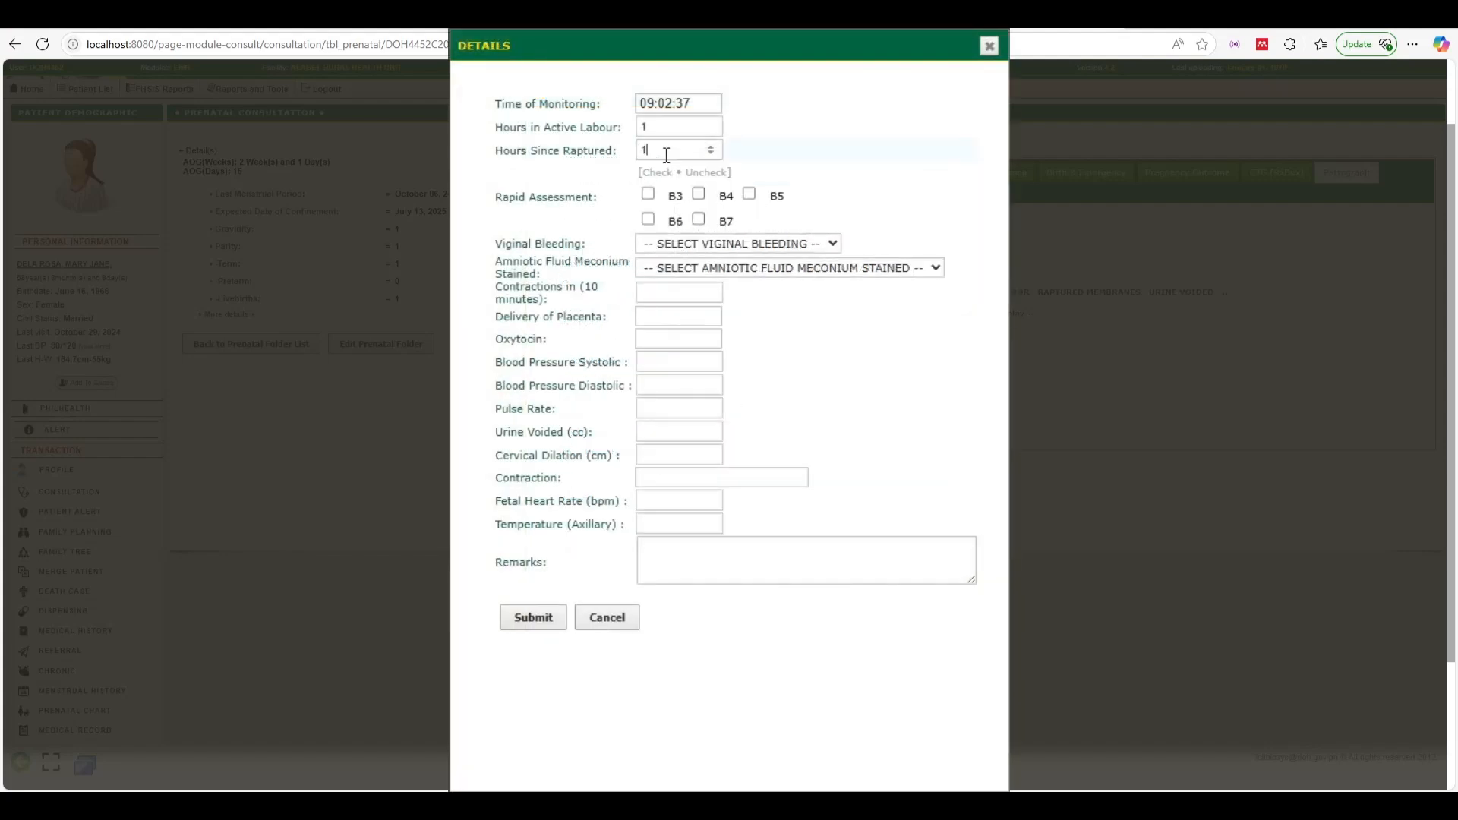
left_click(649, 197)
left_click(650, 244)
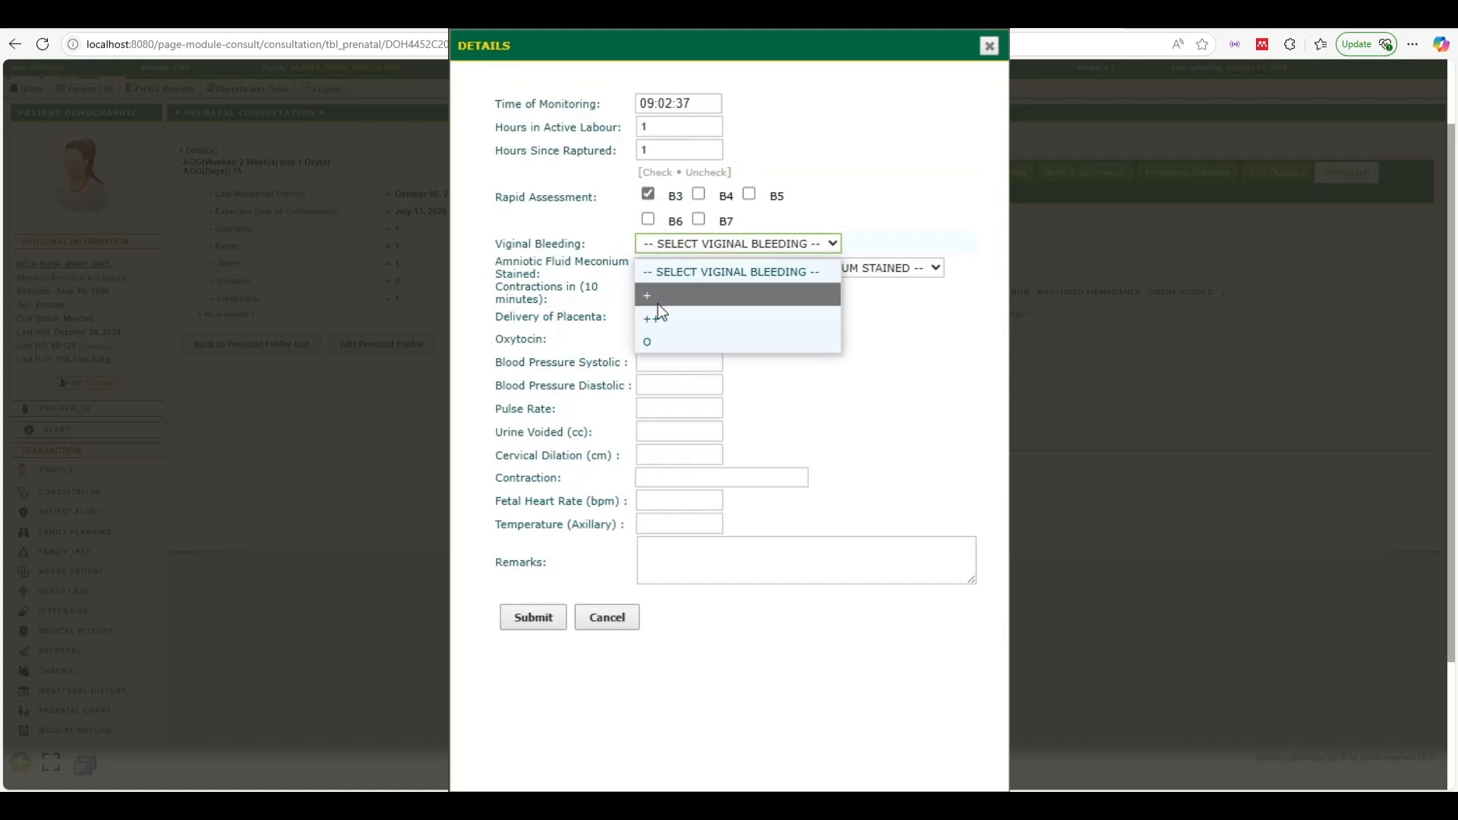
left_click(658, 302)
left_click(671, 271)
left_click(672, 321)
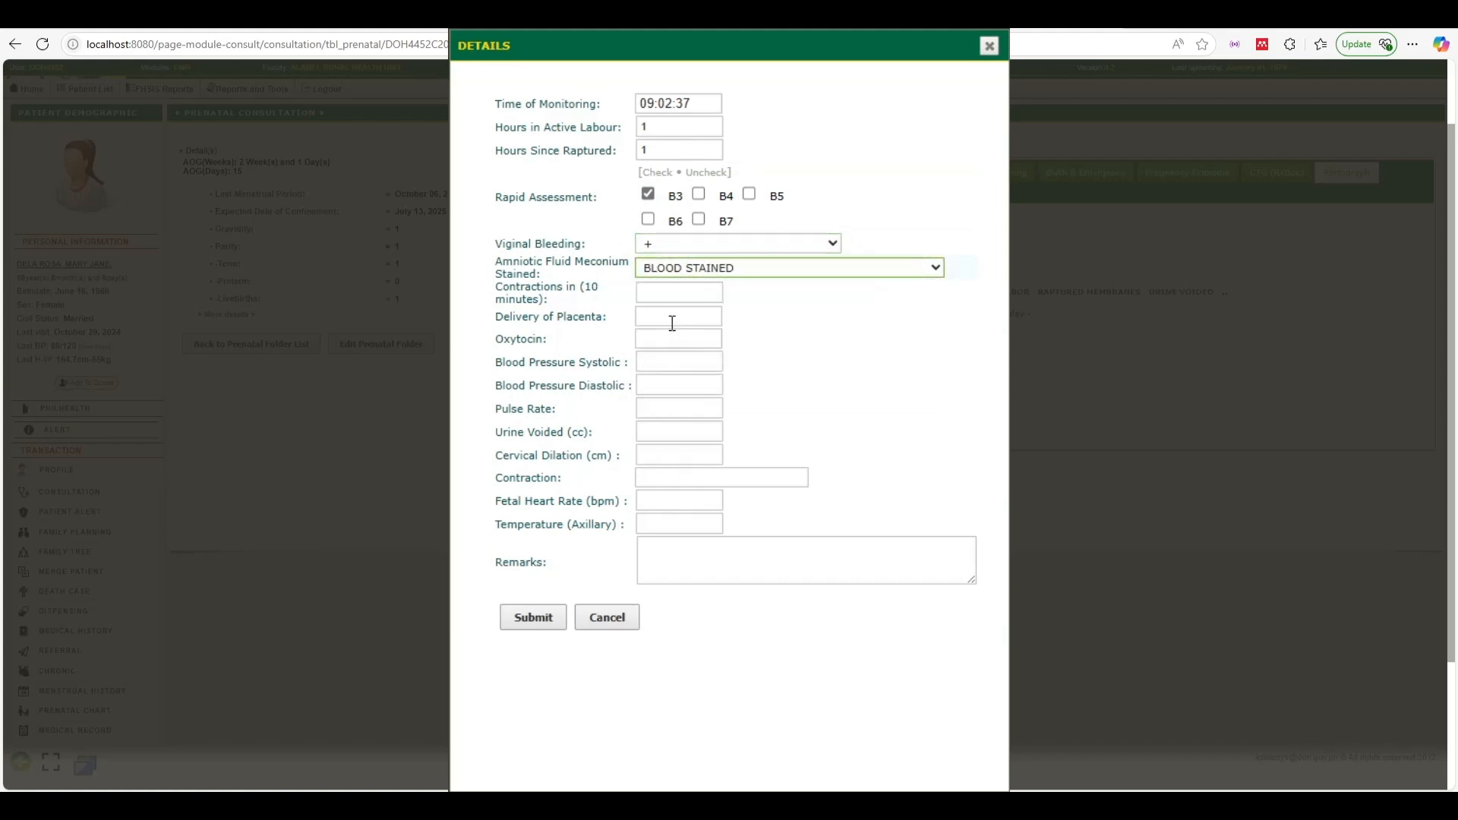
left_click(653, 294)
type("e")
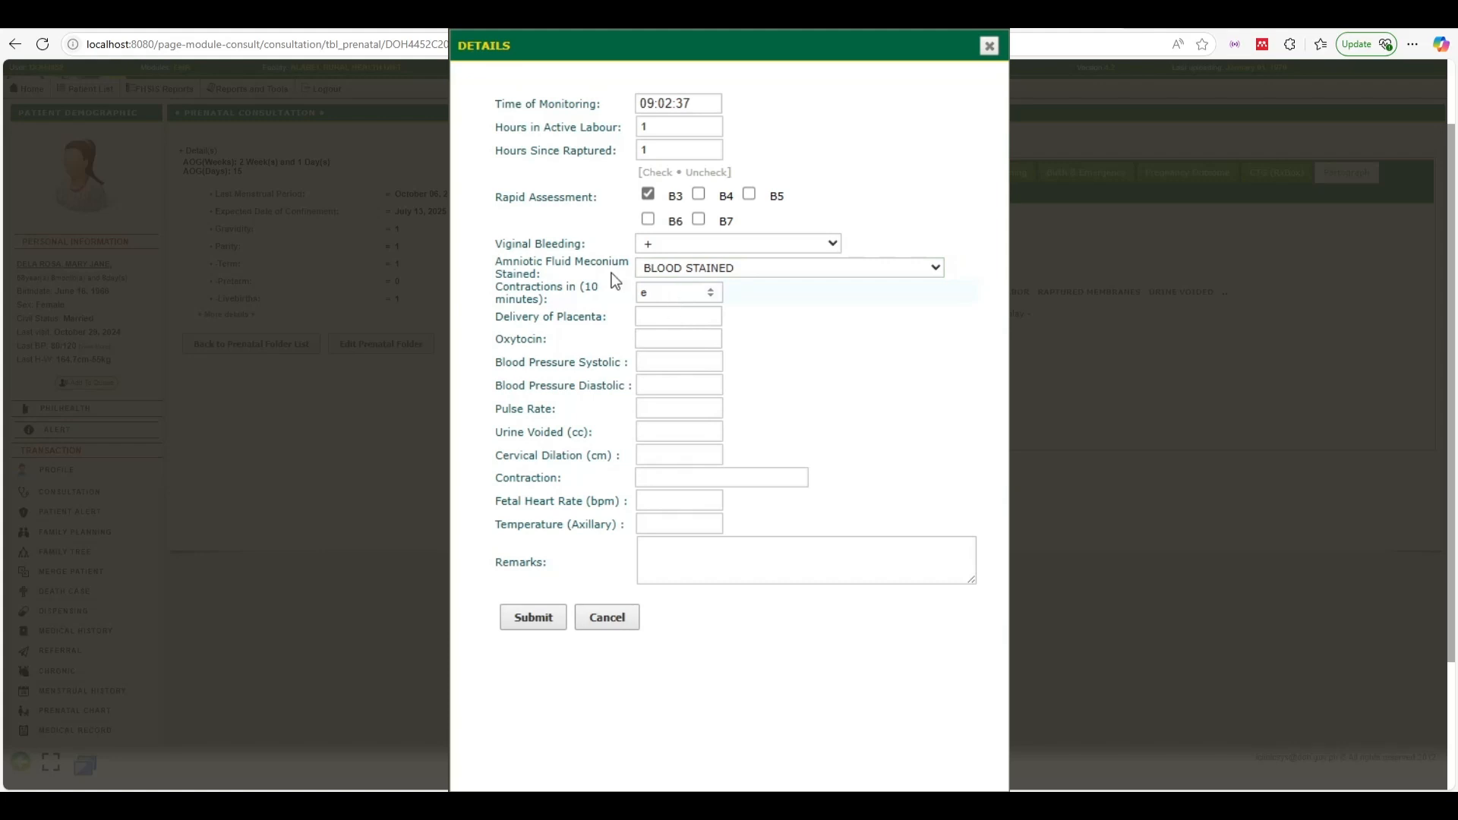
type("1")
key("Tab")
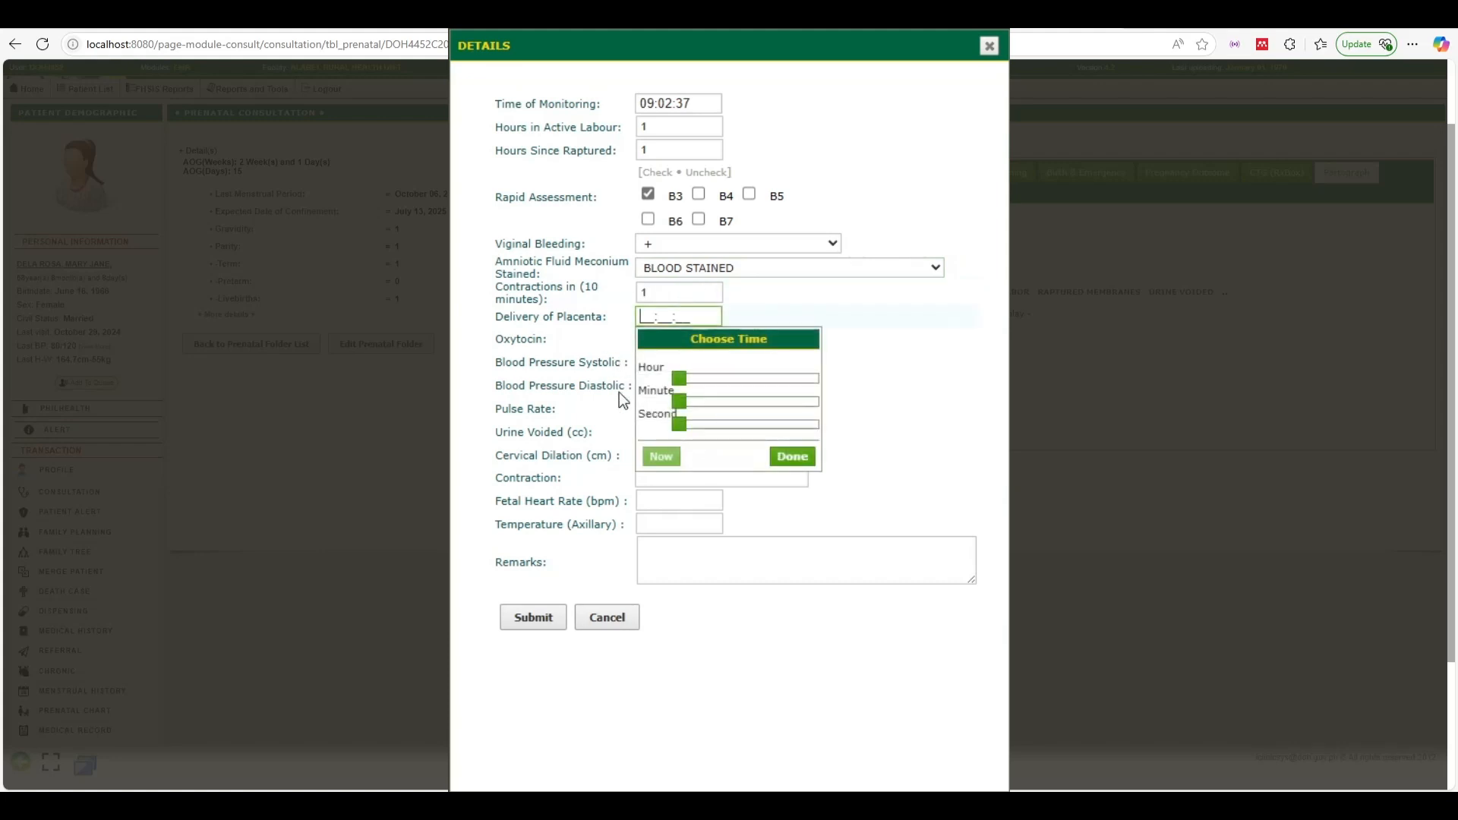
left_click(662, 456)
left_click(616, 354)
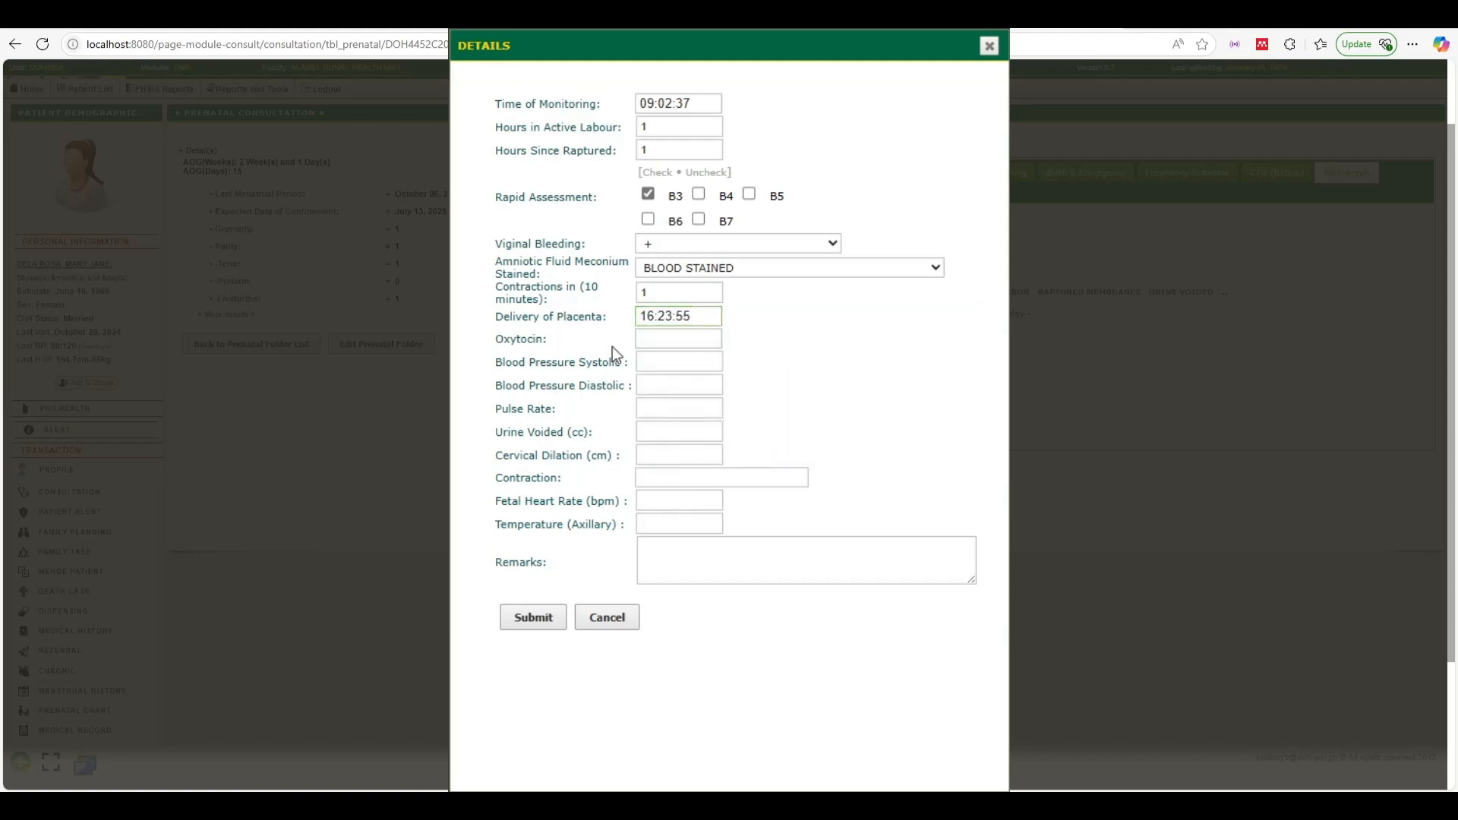
Set oxytocin time to now (16:23:59) and enter 1 for blood pressure, pulse and urine voided
left_click(672, 337)
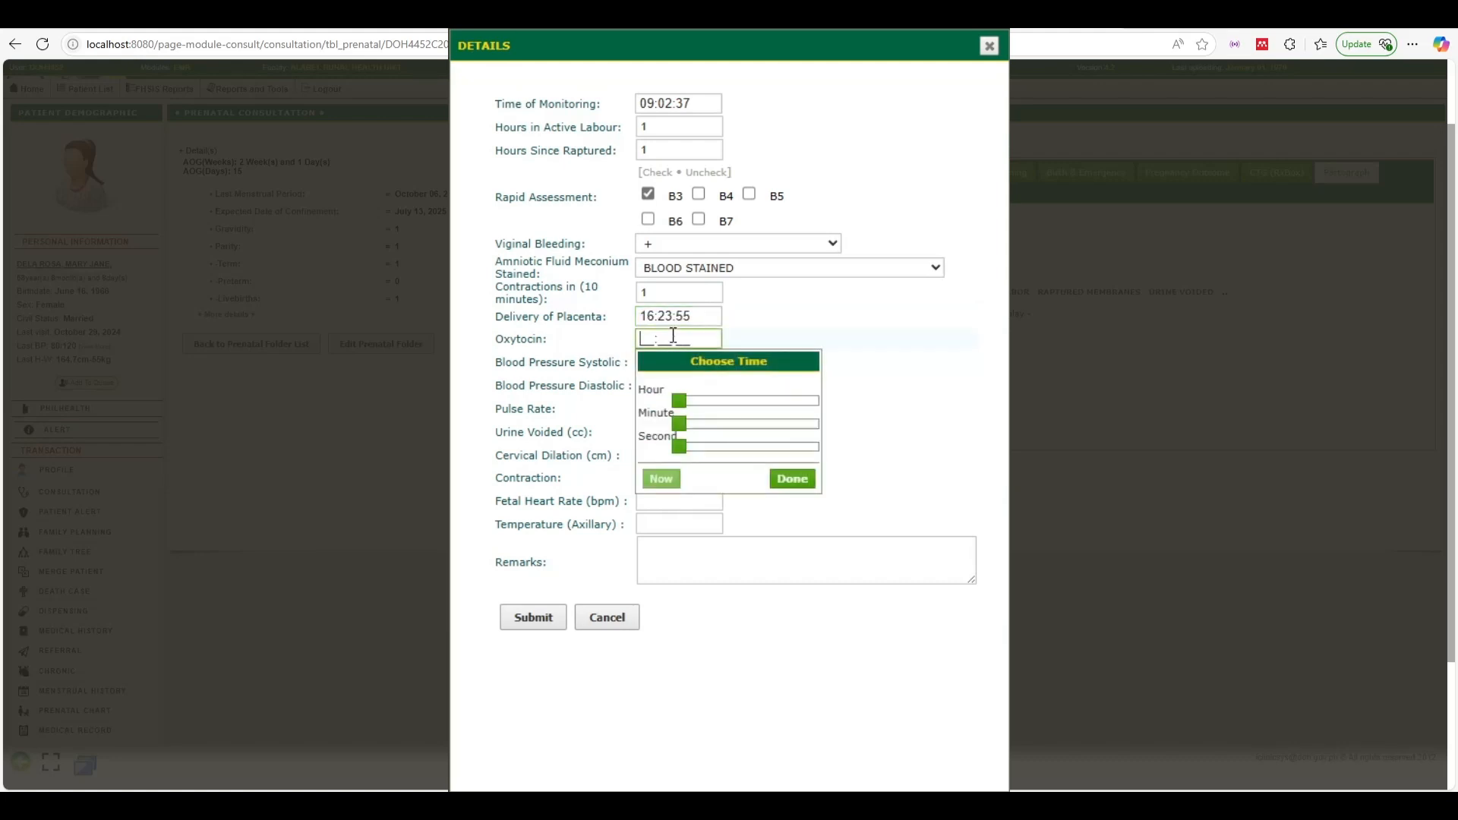
left_click(661, 478)
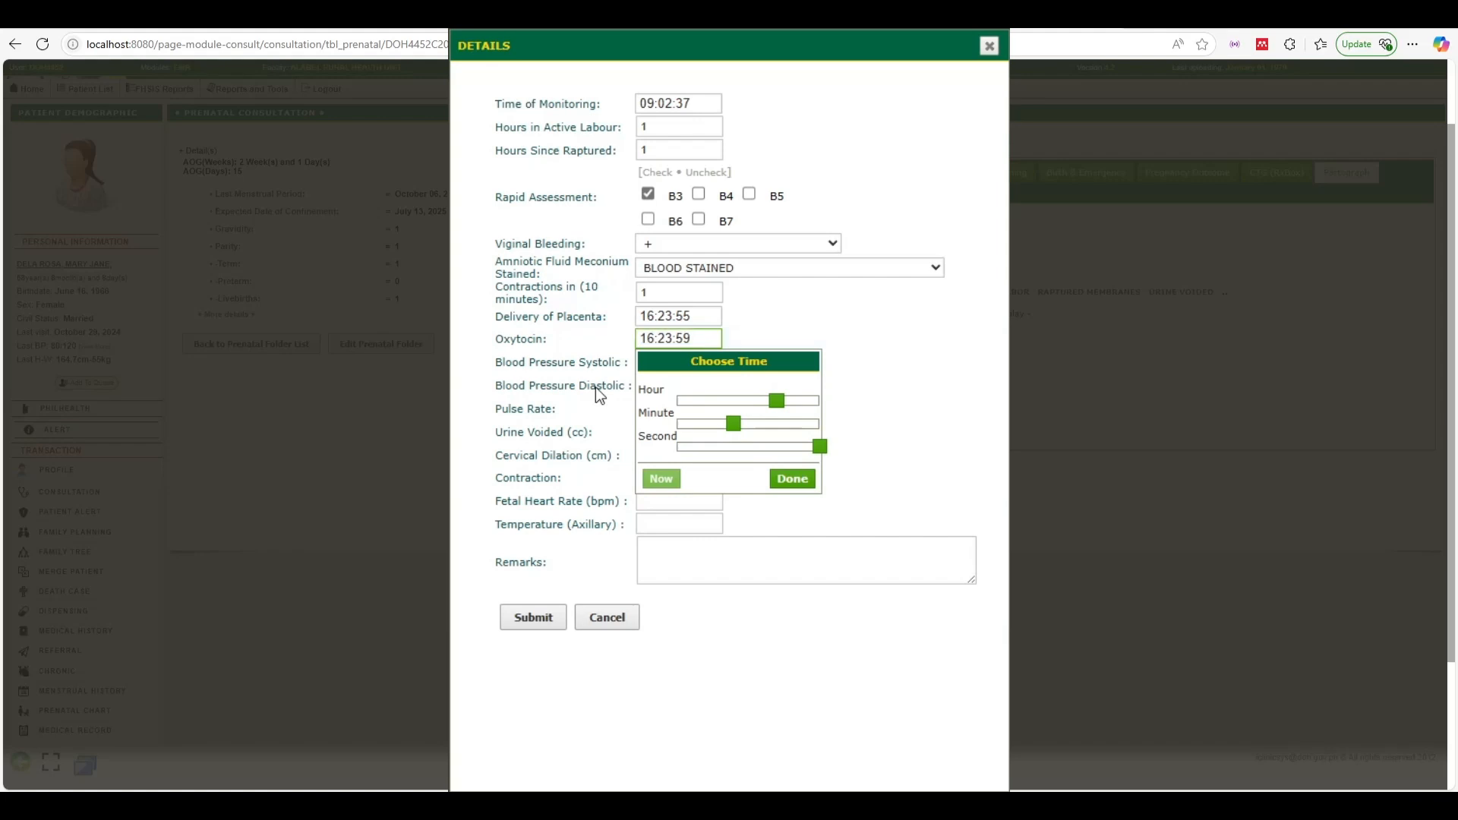
left_click(619, 358)
left_click(675, 363)
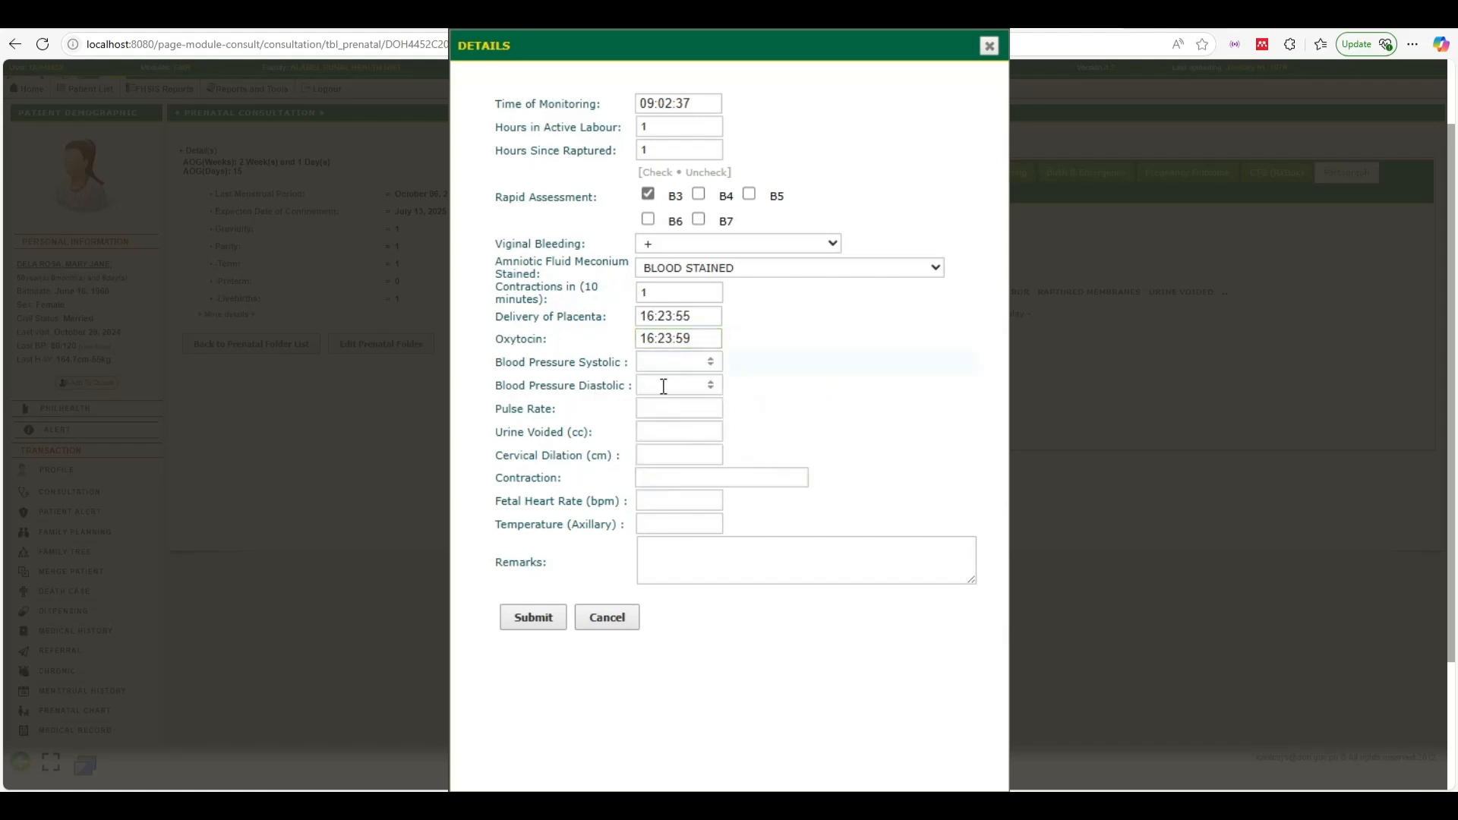
type("1")
left_click(664, 386)
type("1")
left_click(663, 408)
type("11")
left_click(661, 453)
type("1")
Fill contraction, heart rate and temperature with sample values, then save the partograph entry
left_click(663, 479)
type("1")
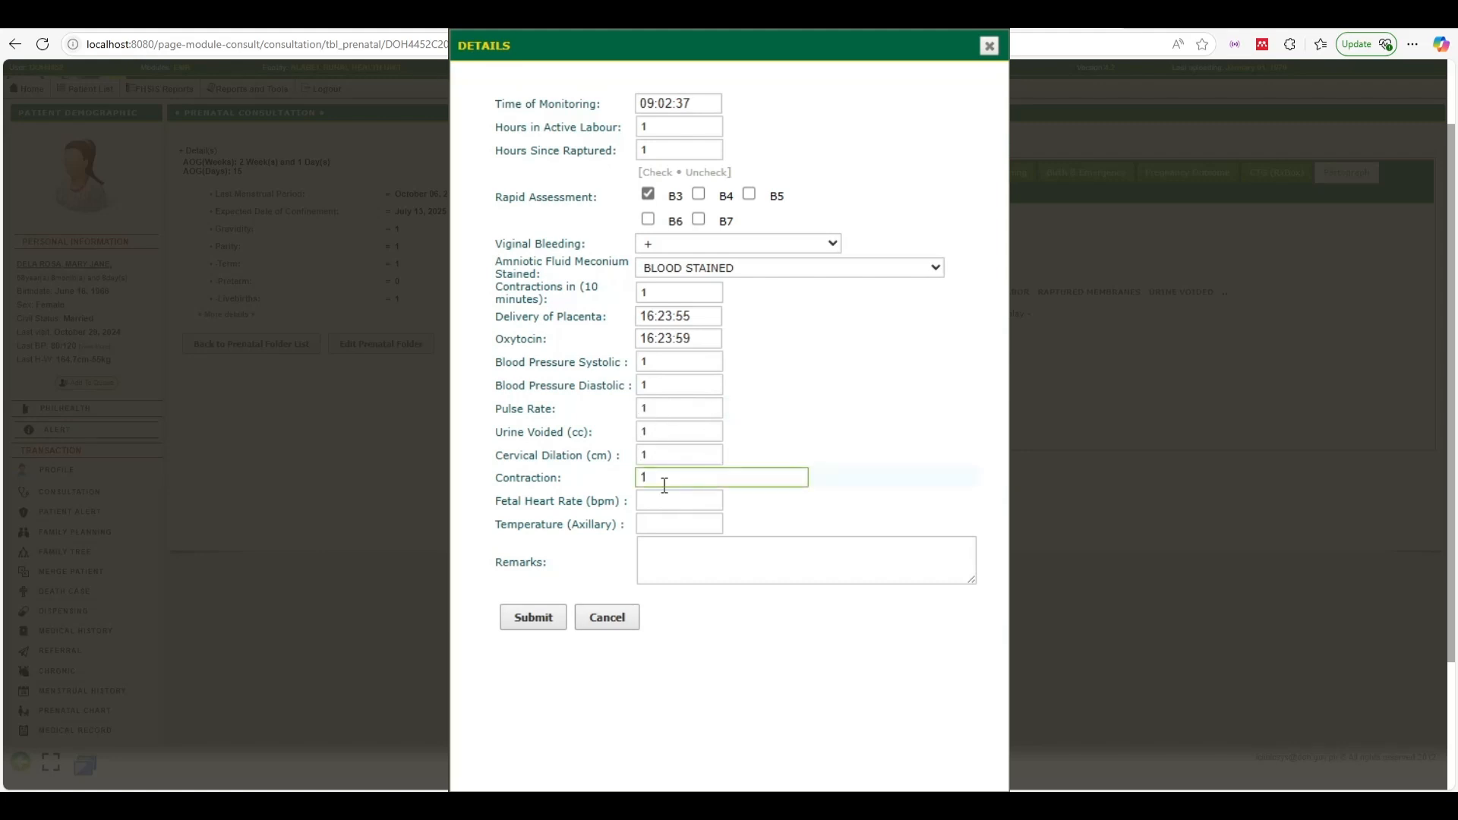
double_click(664, 485)
type("Sample")
left_click(657, 497)
left_click(656, 523)
type("1")
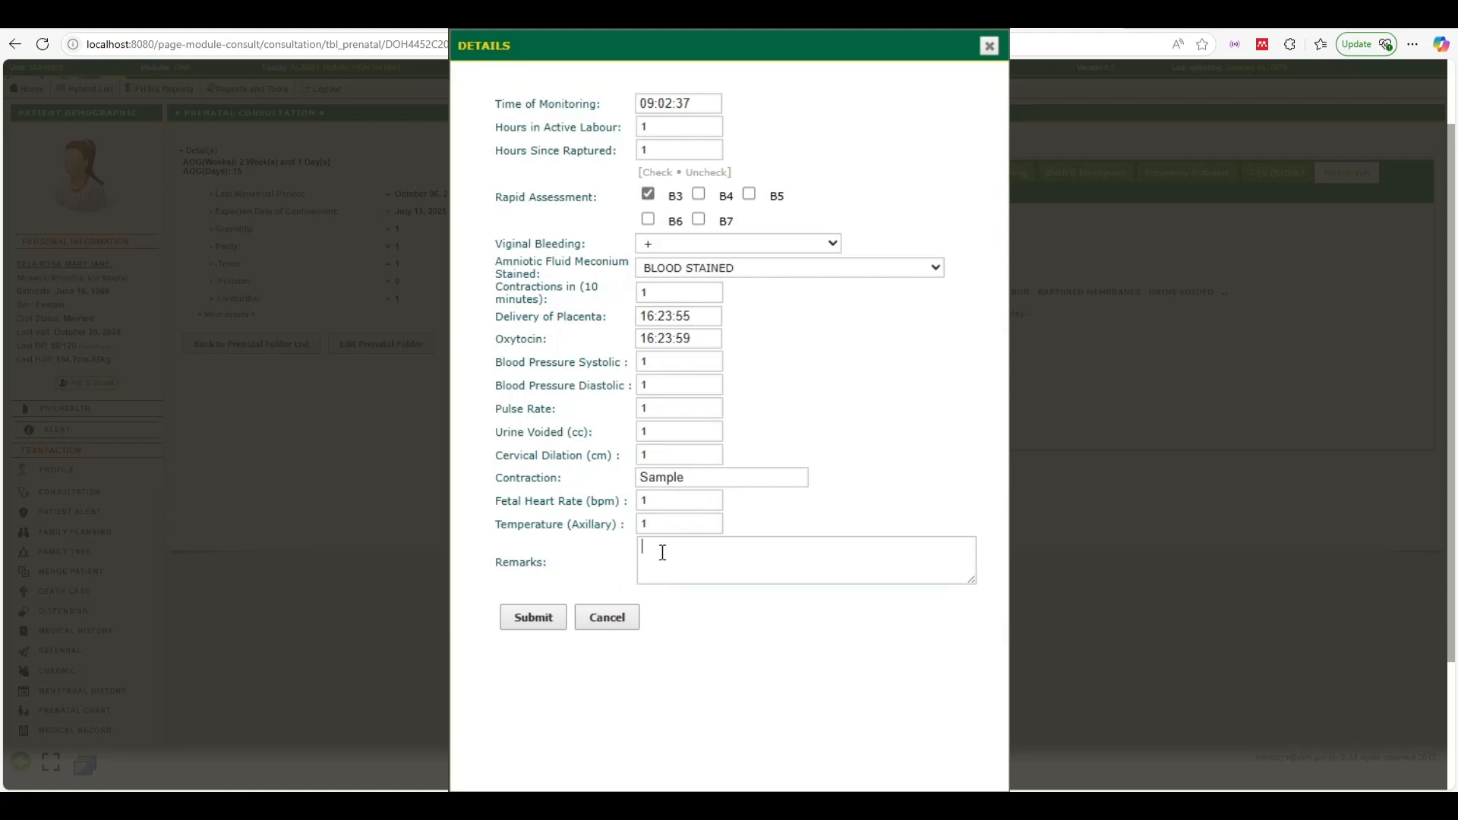
type("Sample")
left_click(580, 543)
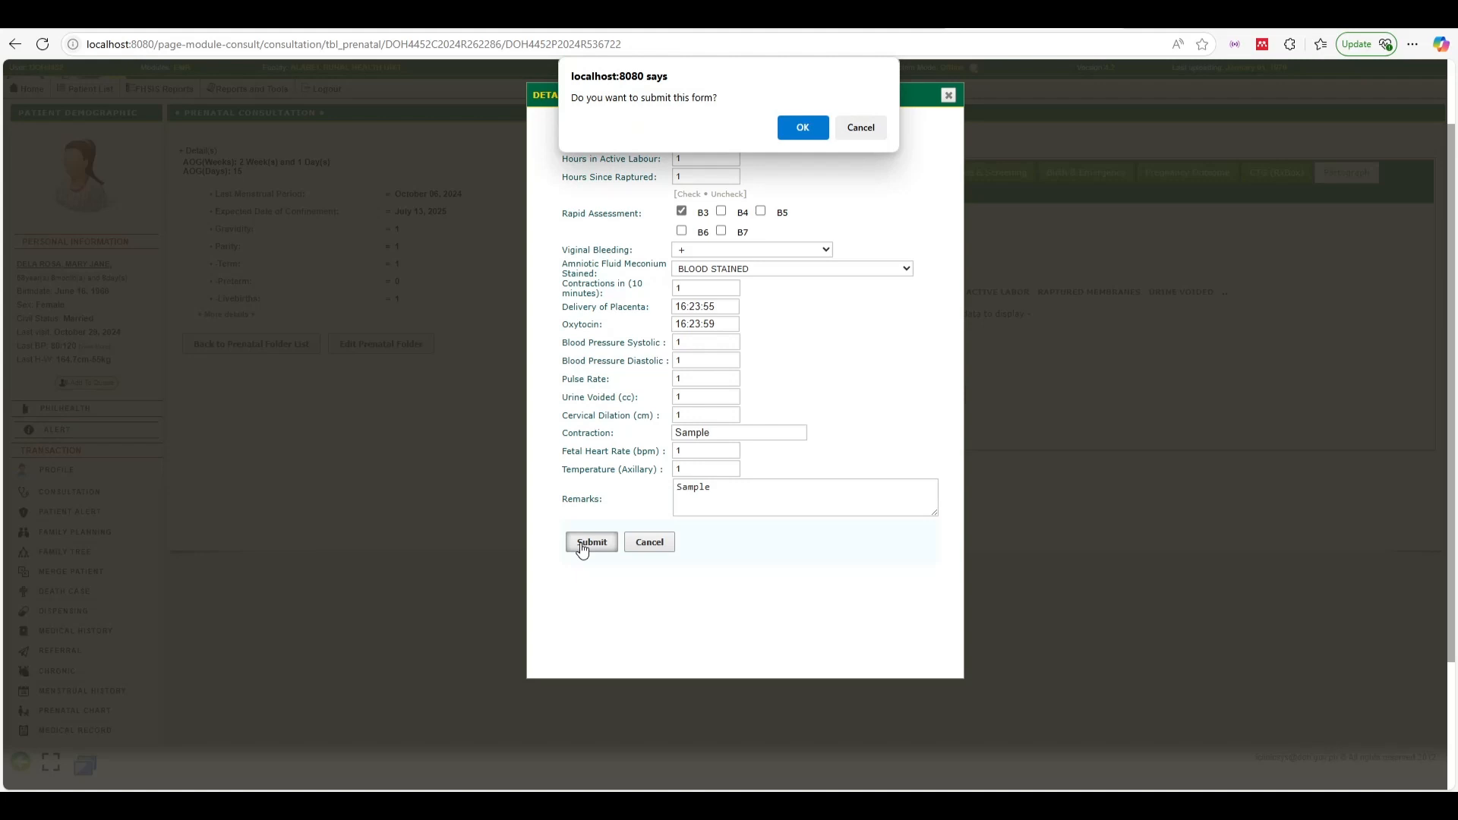
left_click(808, 133)
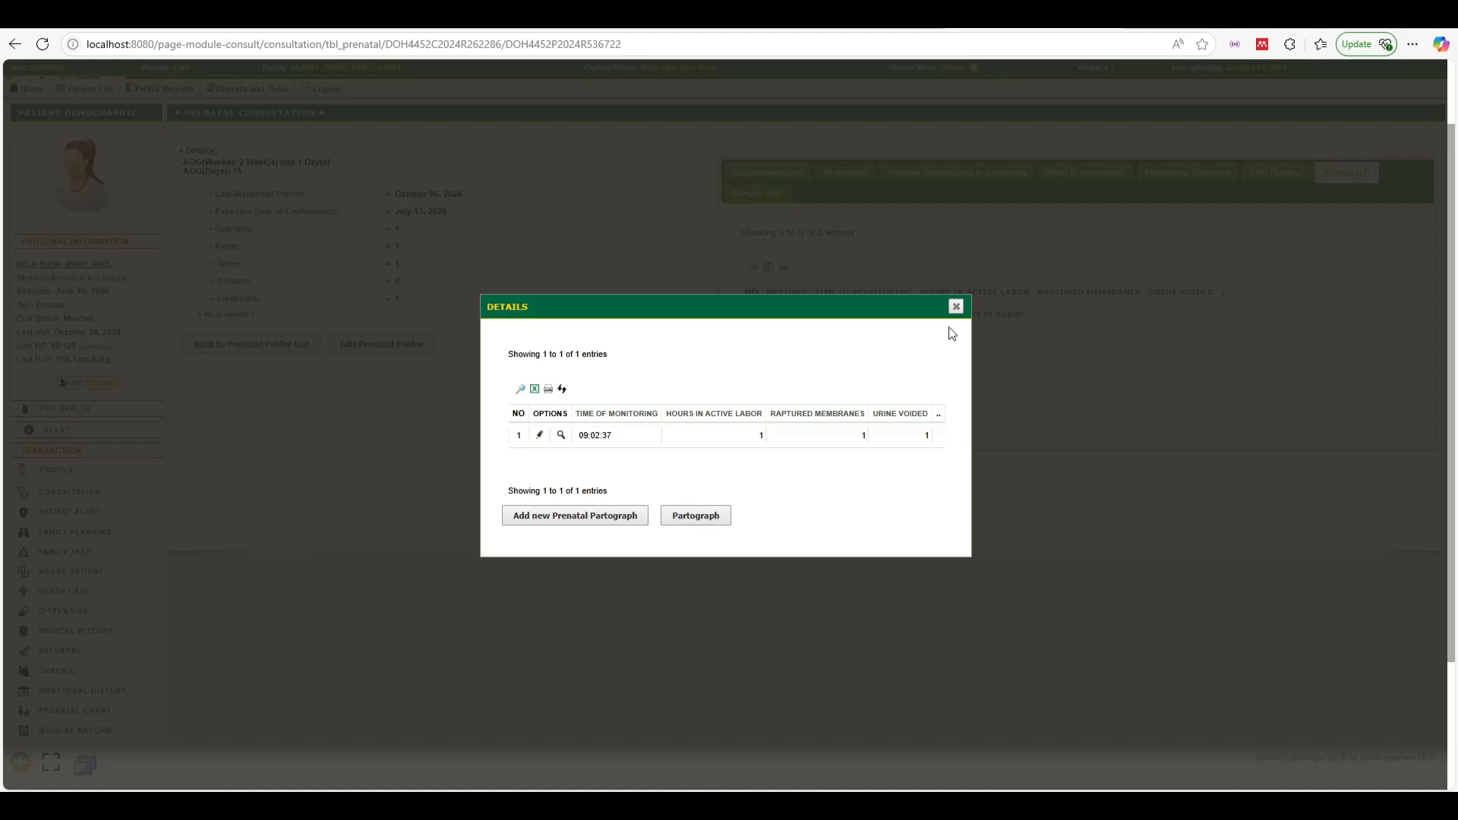
left_click(955, 307)
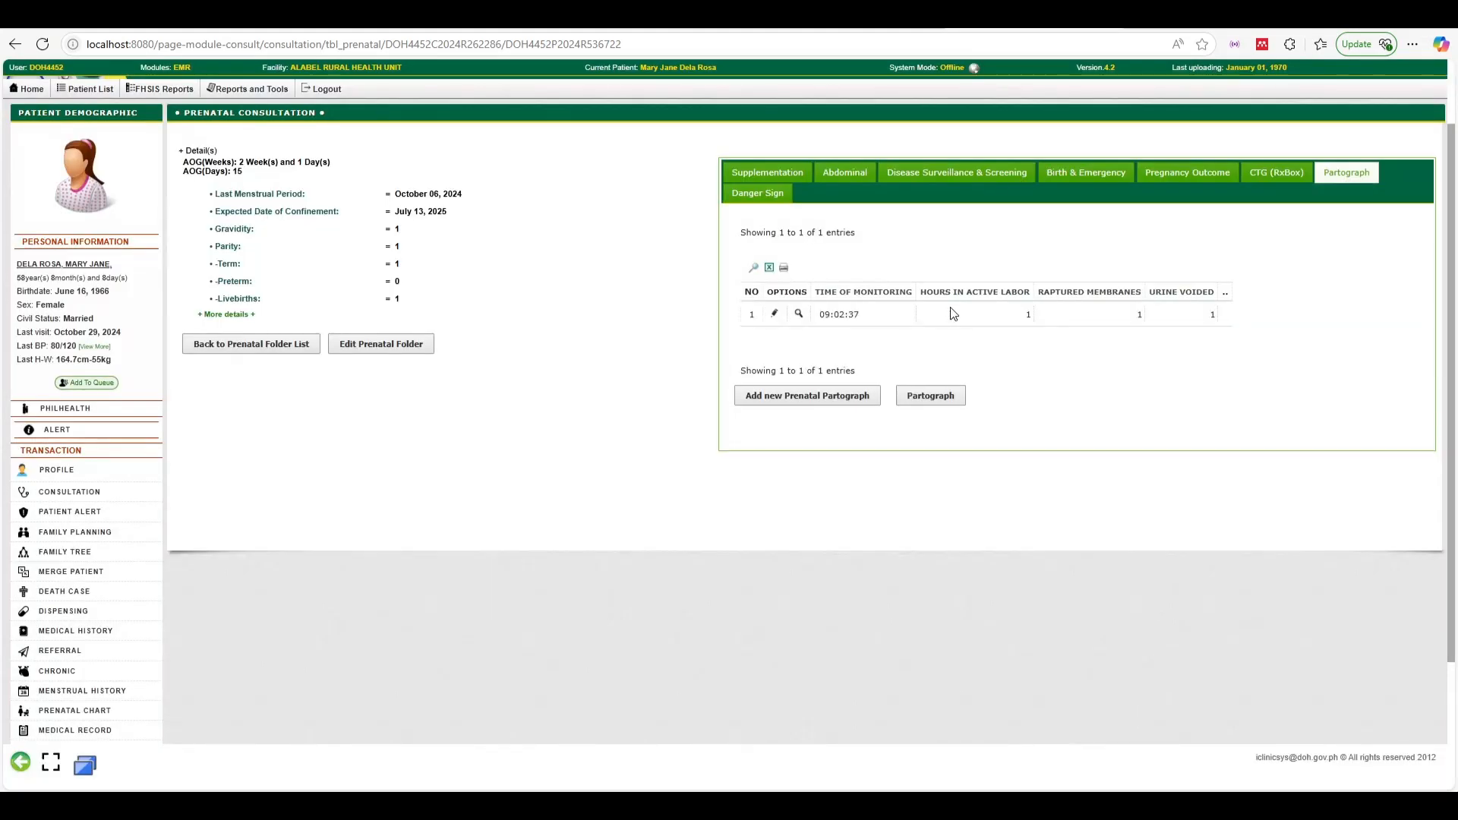
Save a BLURRING OF VISION danger sign entry and confirm it is ticked in the Danger Sign Summary
left_click(756, 196)
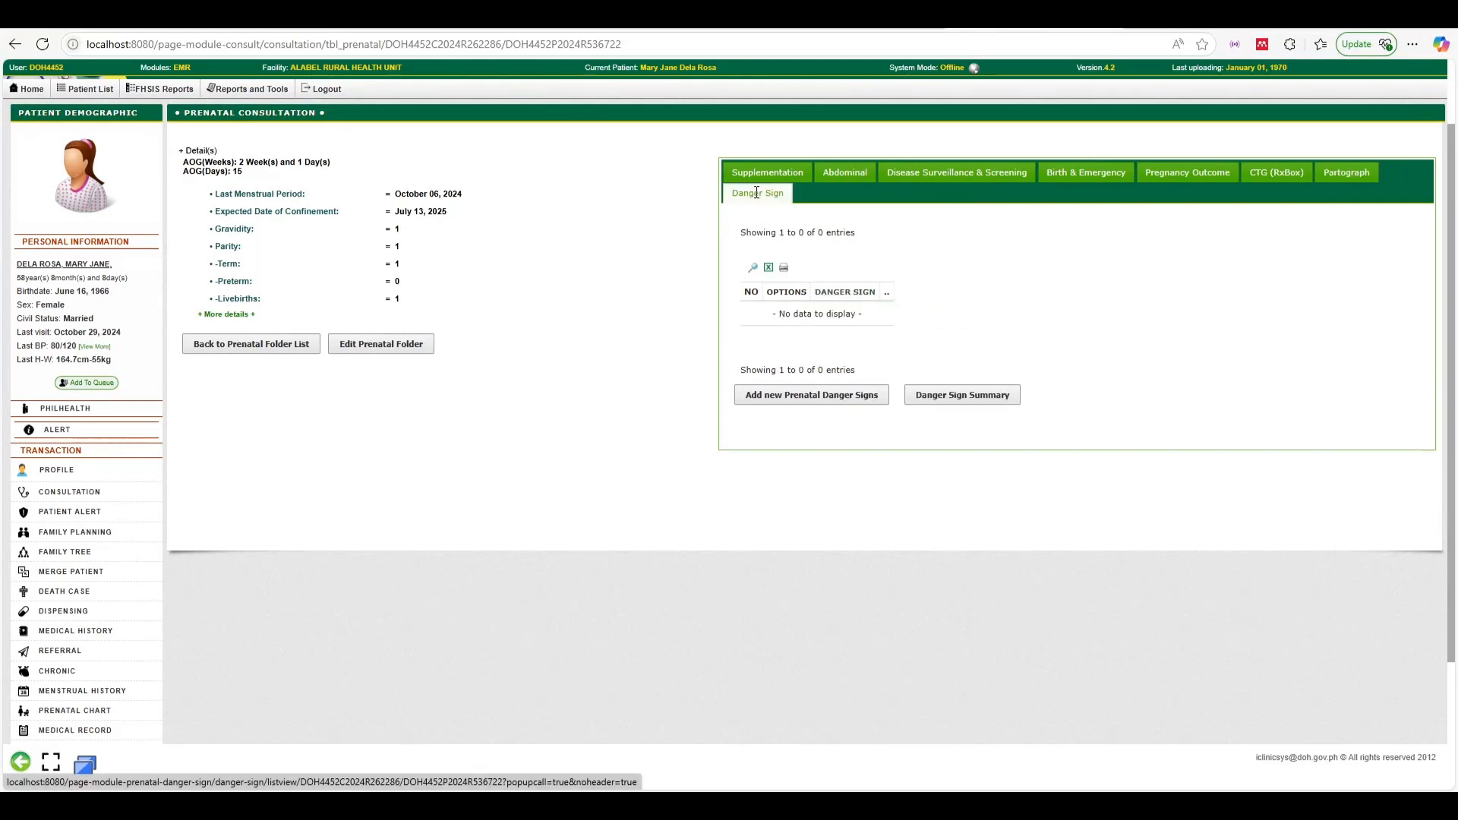
left_click(835, 401)
left_click(766, 143)
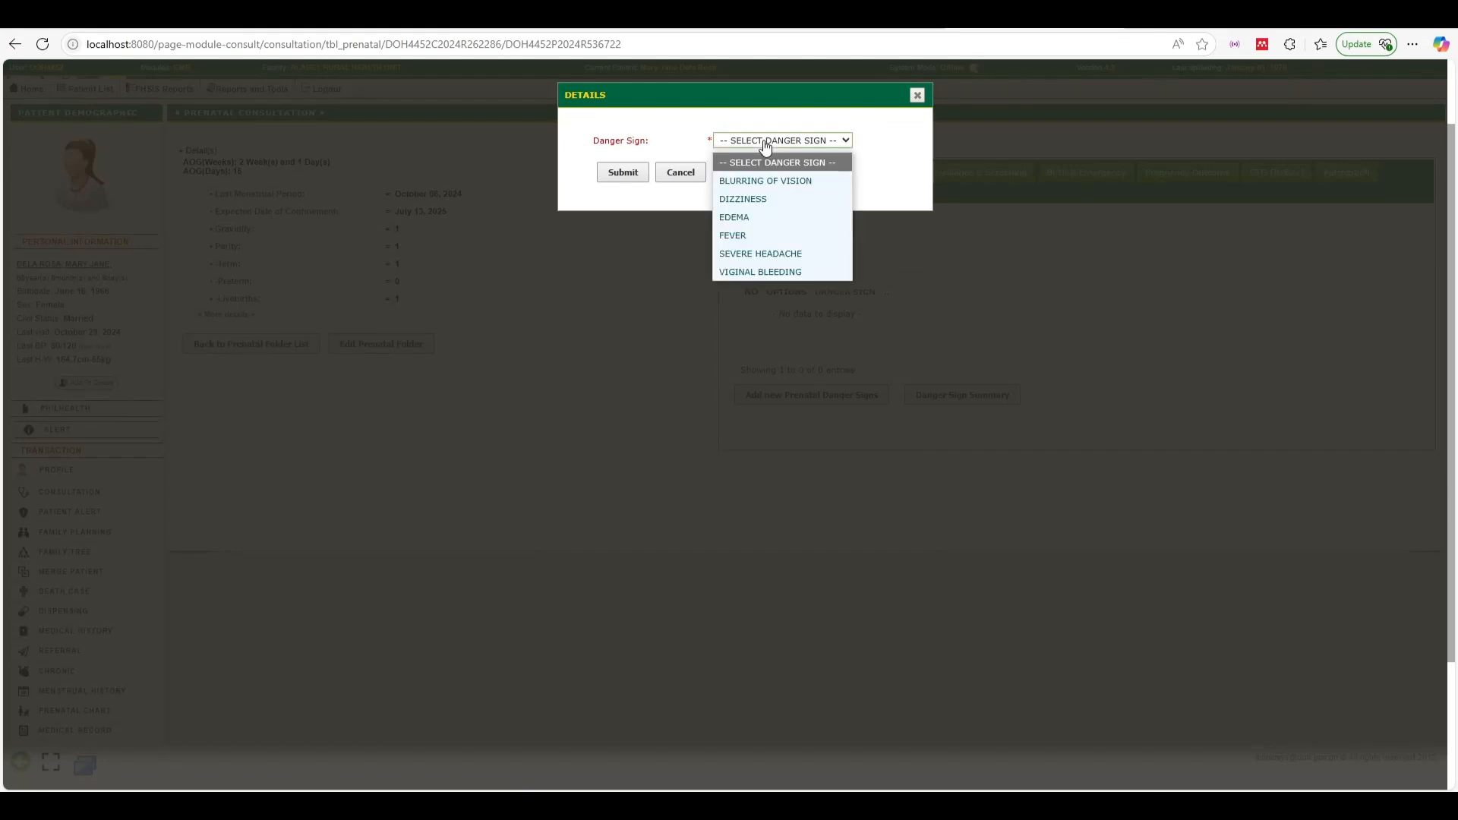
left_click(752, 185)
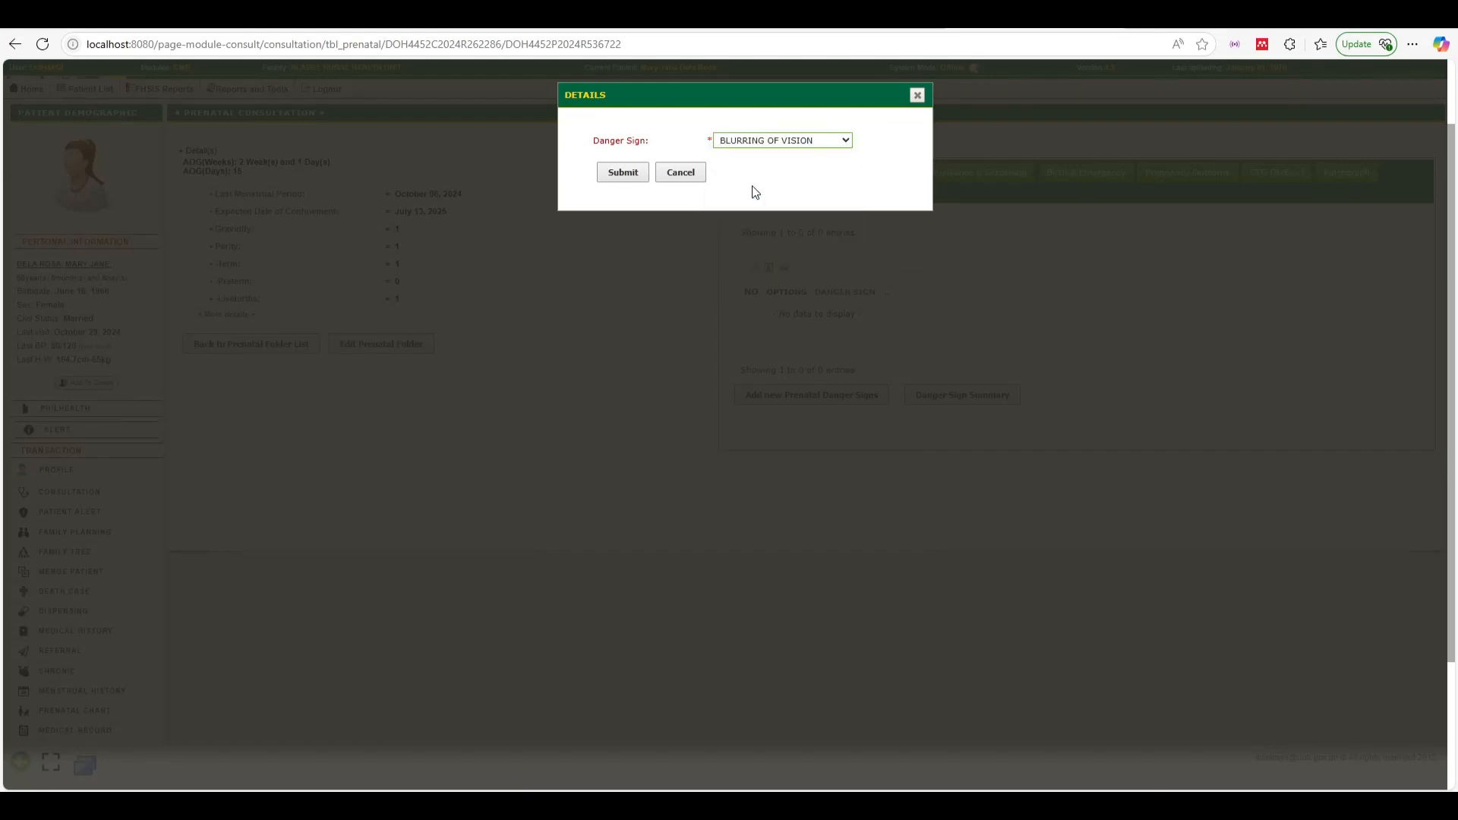
left_click(619, 175)
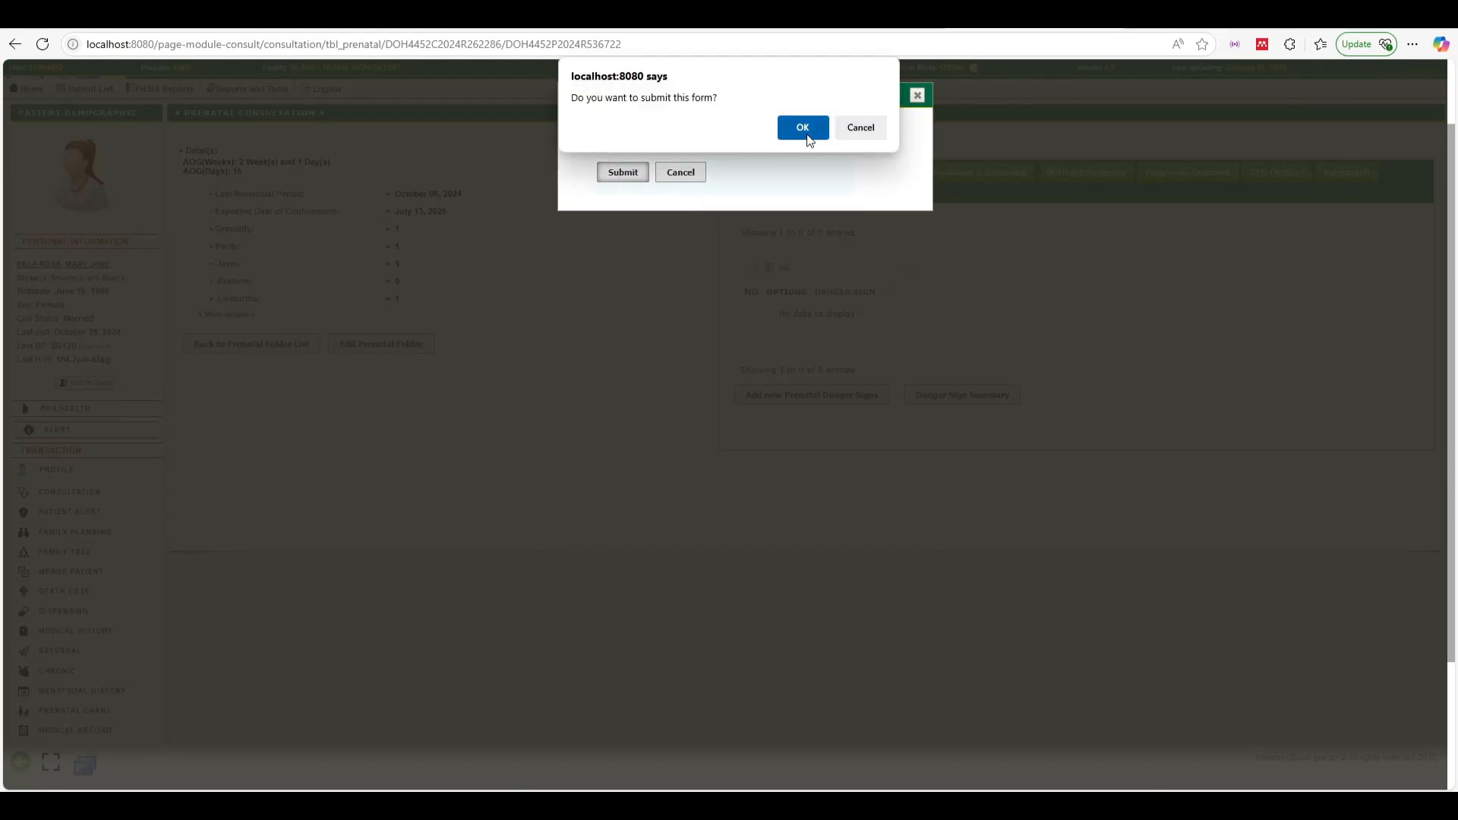
left_click(805, 131)
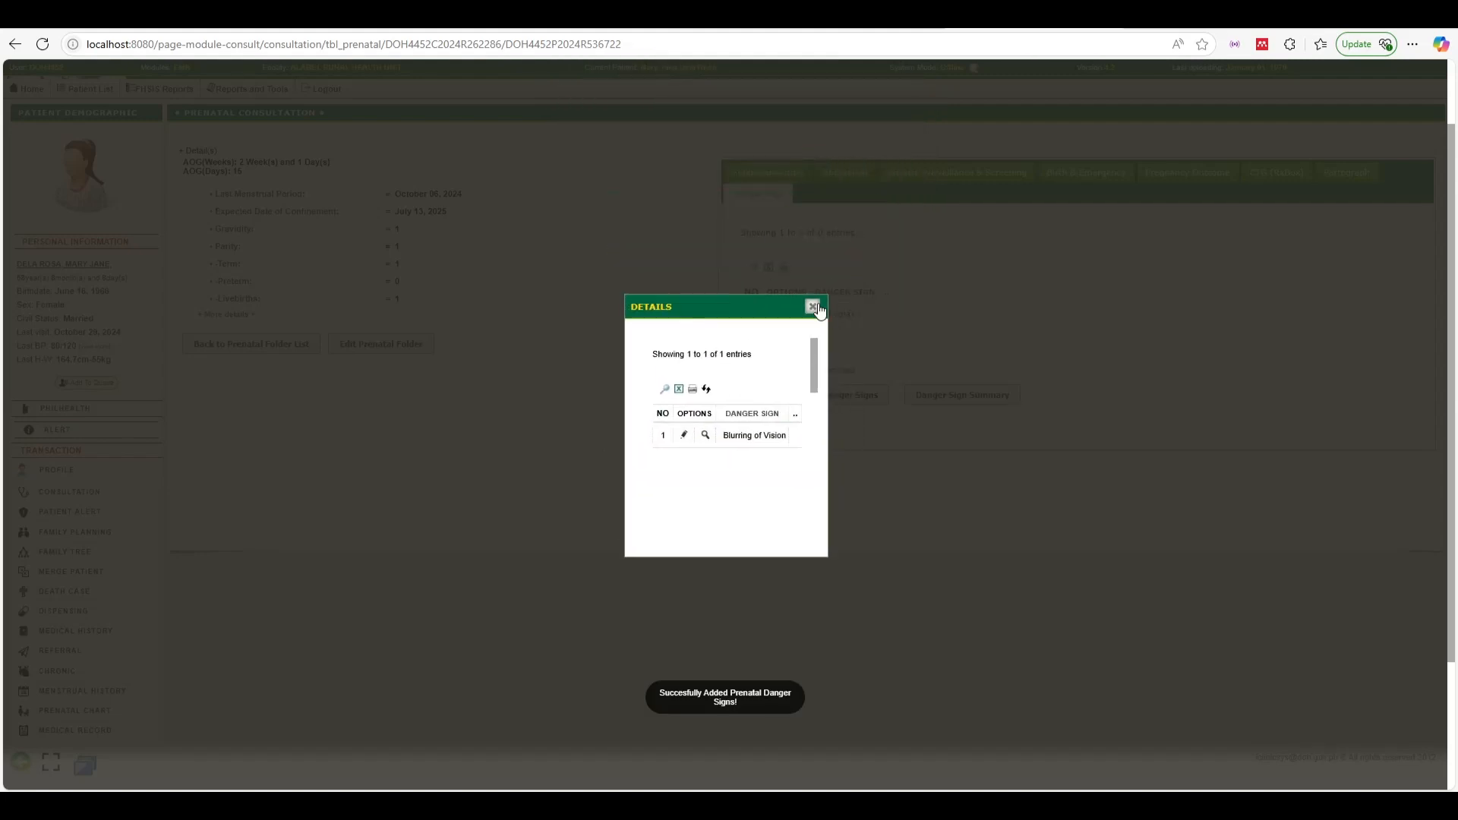
left_click(813, 307)
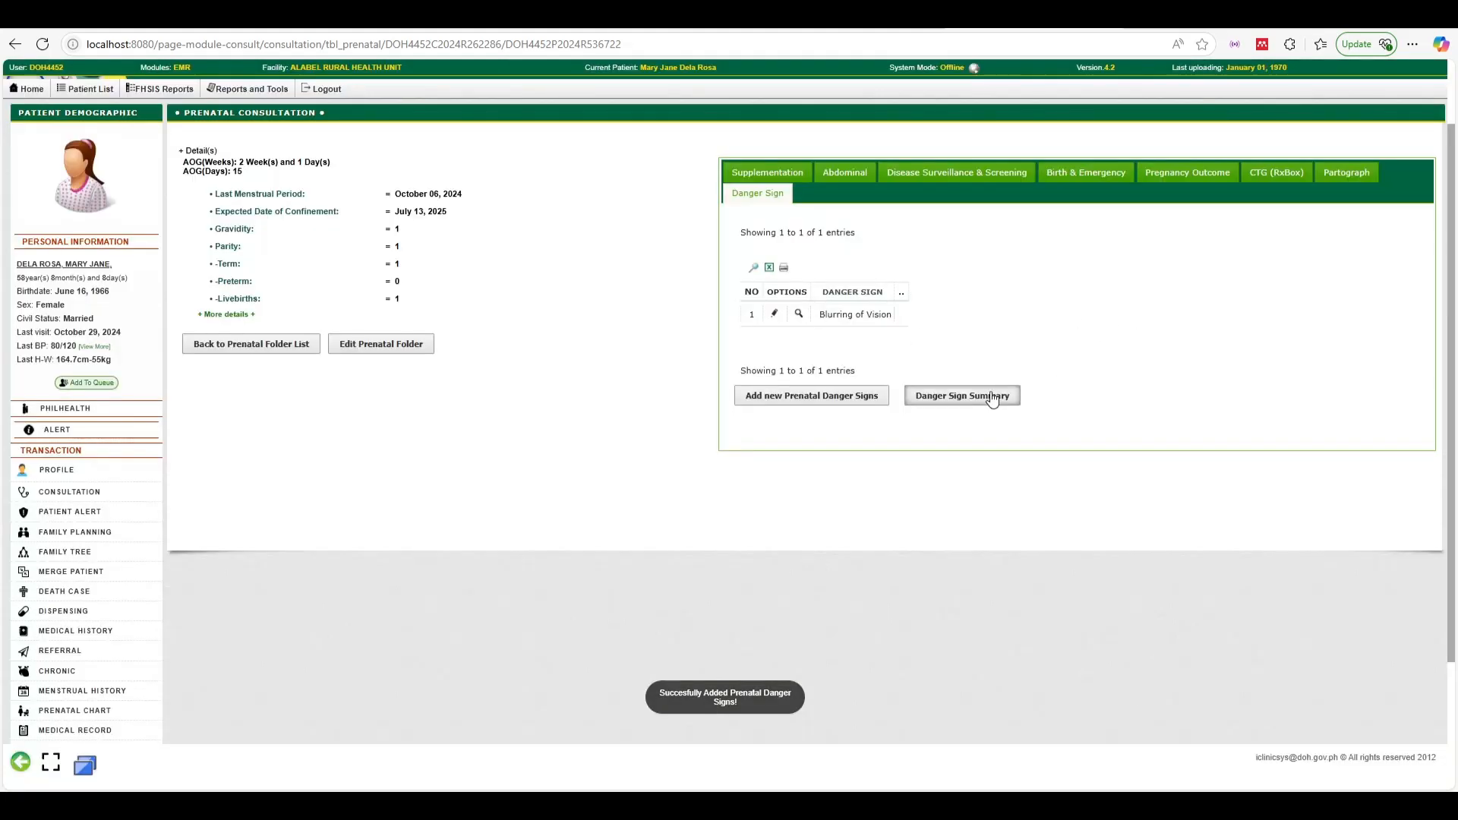
left_click(991, 398)
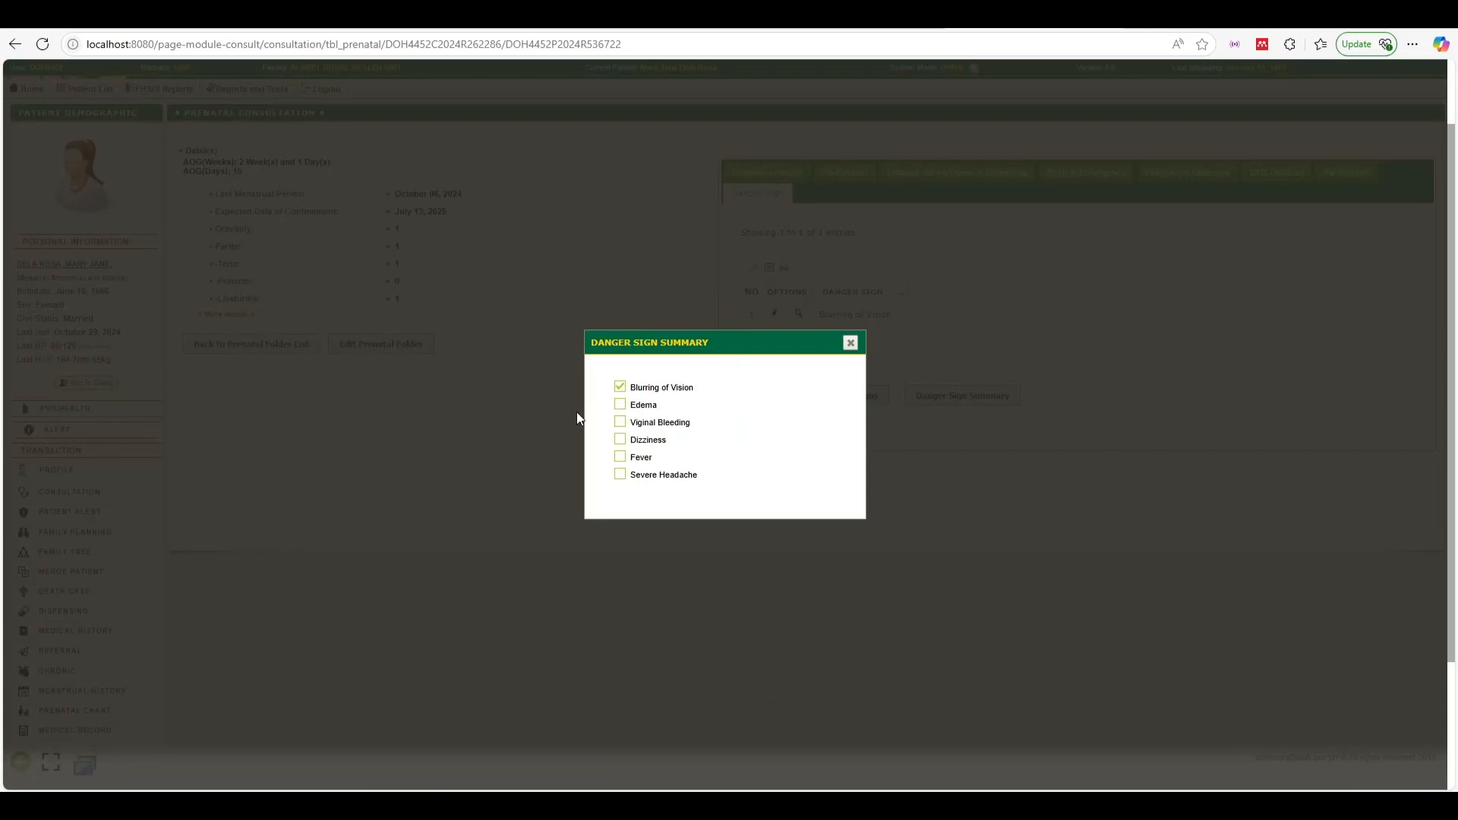
left_click(850, 346)
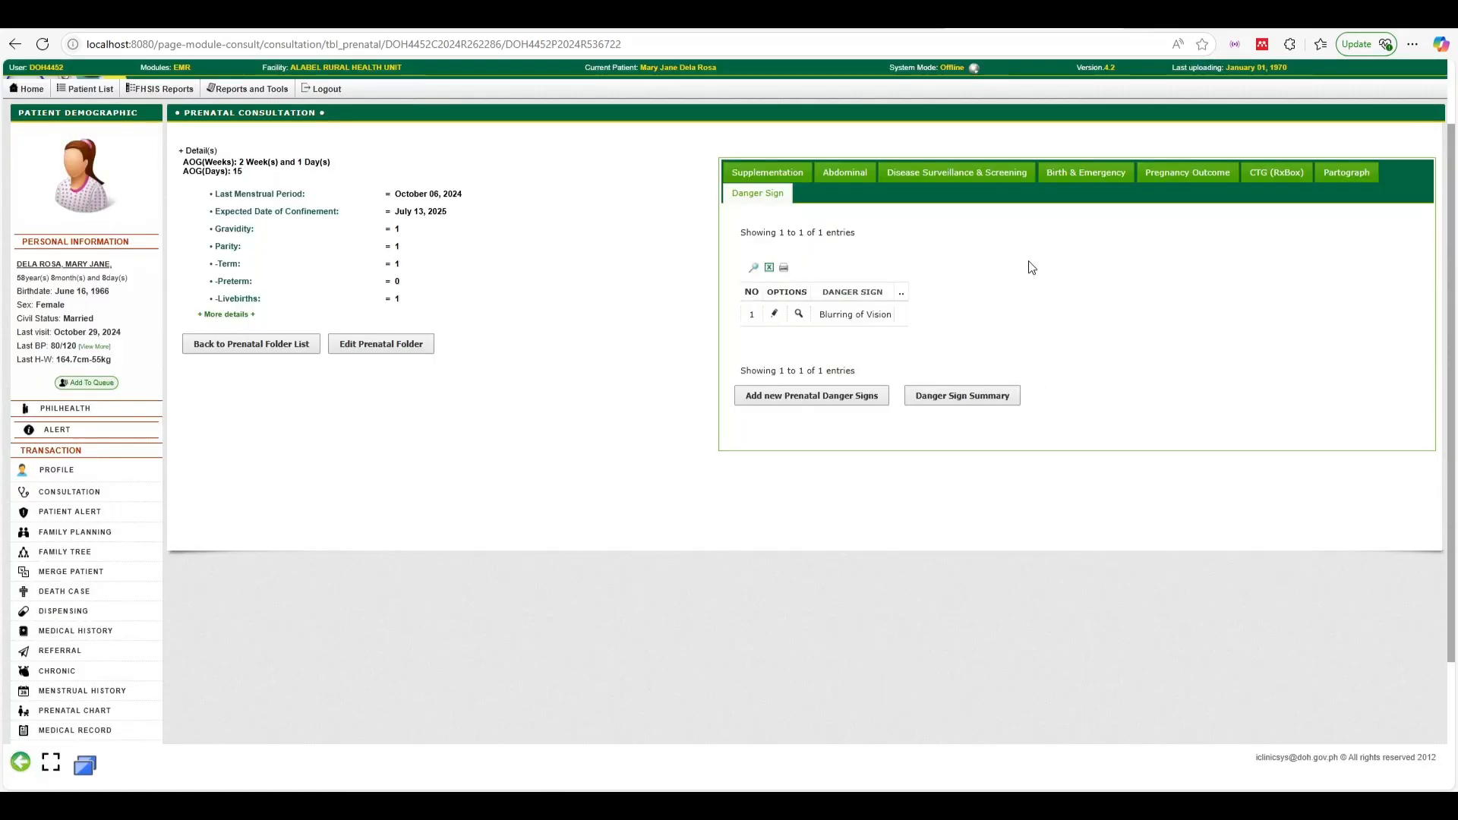